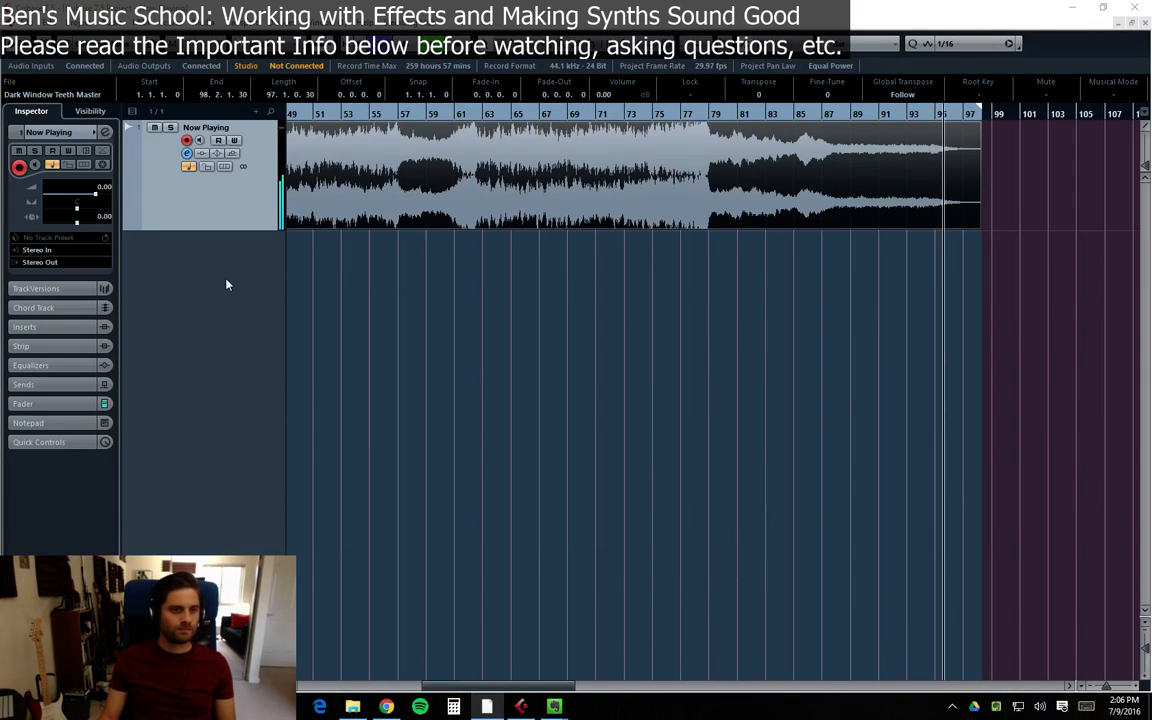
Close the Now Playing project without saving and delete its newly created files
click(715, 363)
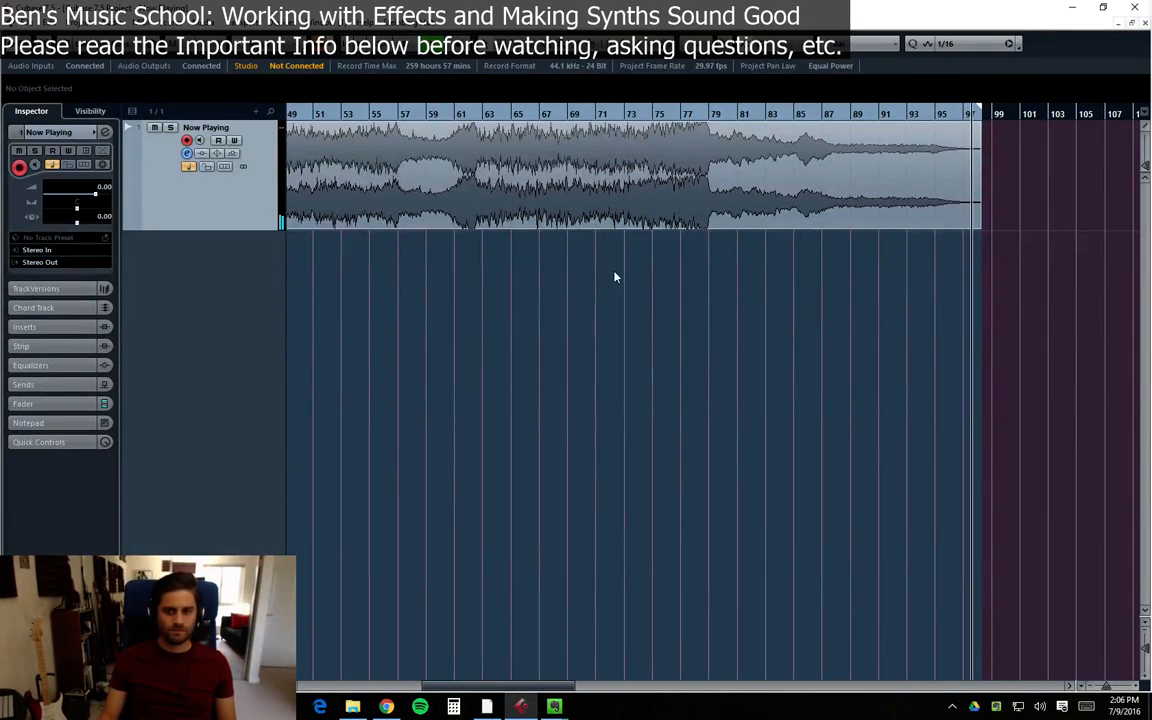
click(1145, 24)
click(561, 393)
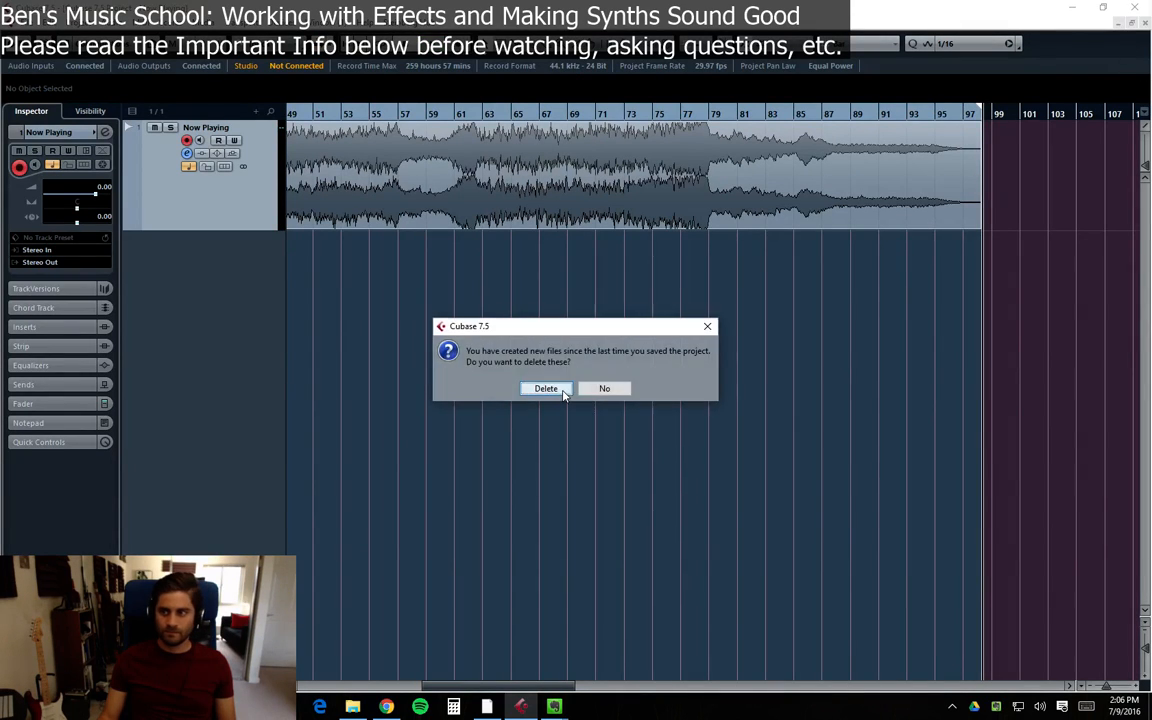
click(548, 389)
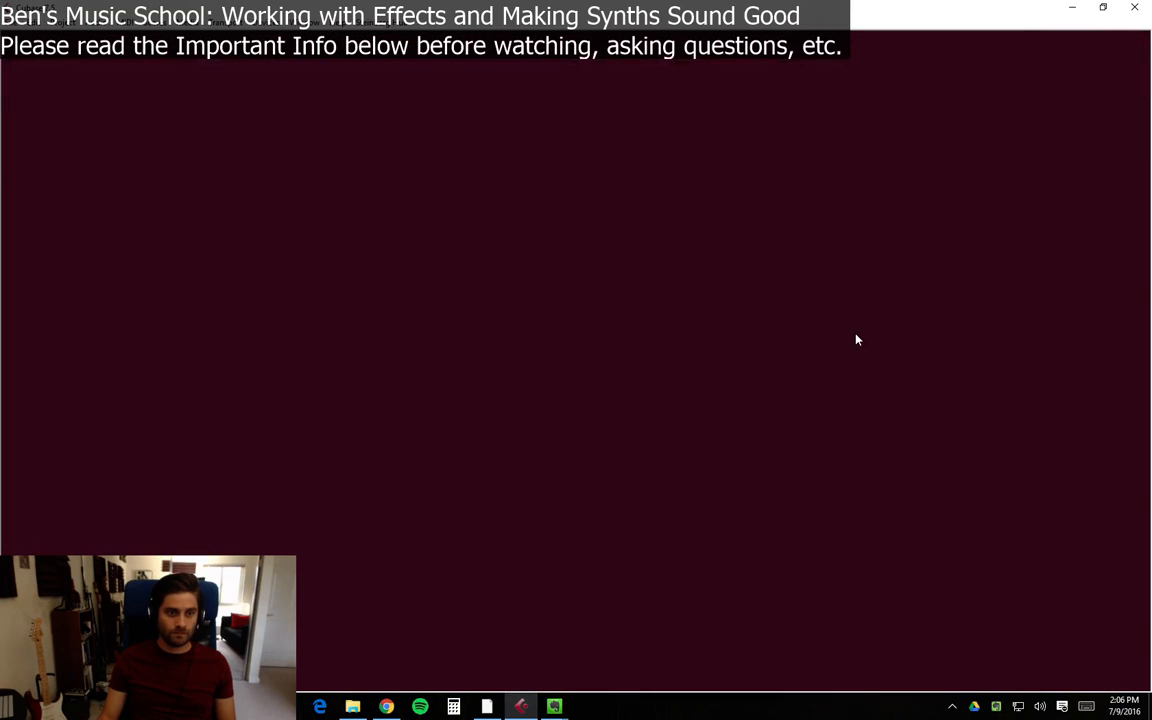
Open the recent project Playing With Effects.cpr from the Livestream folder
click(15, 14)
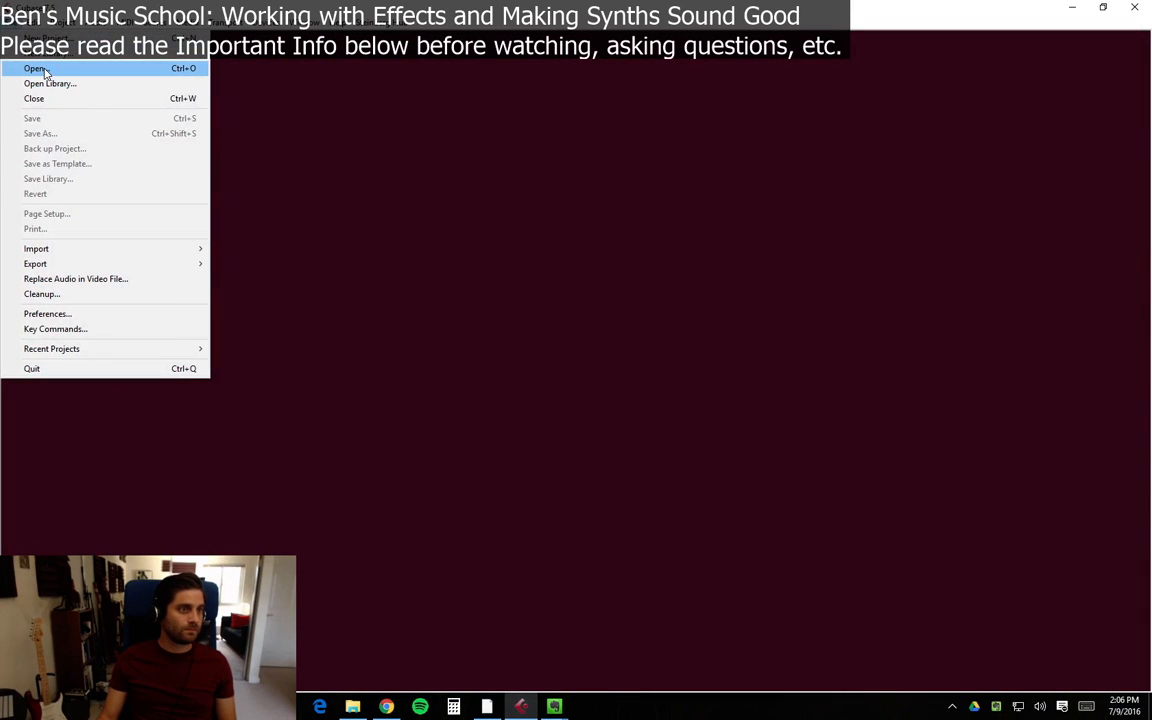
mouse_move(95, 349)
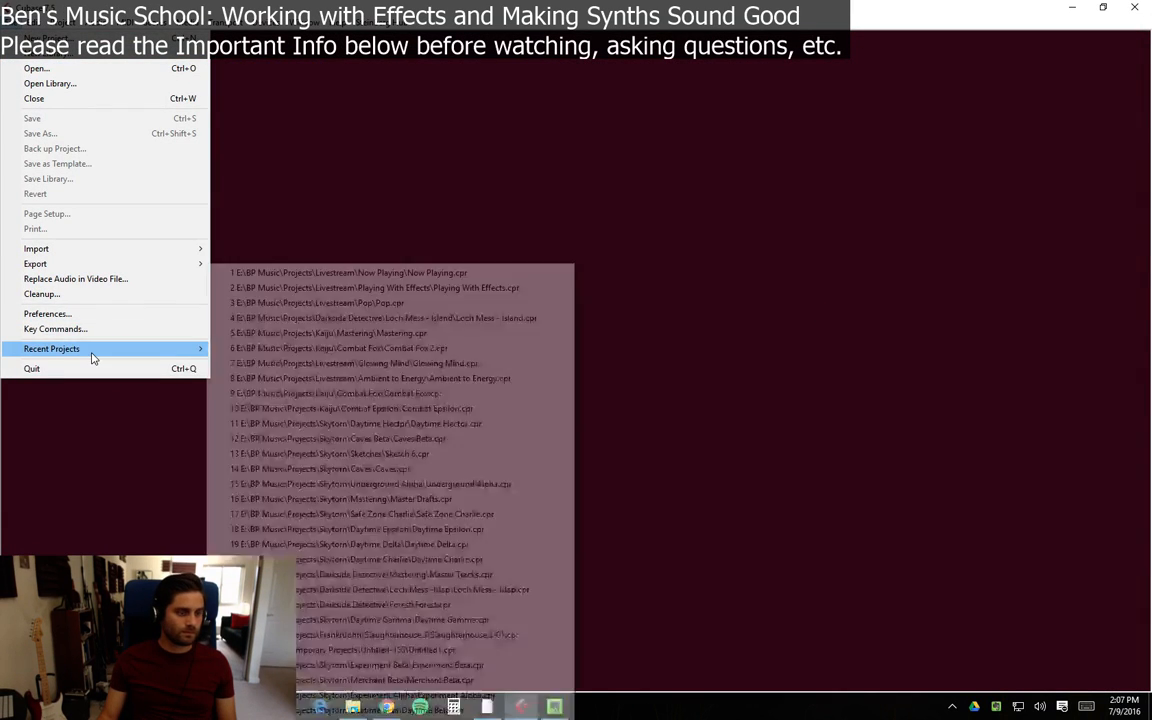
click(443, 291)
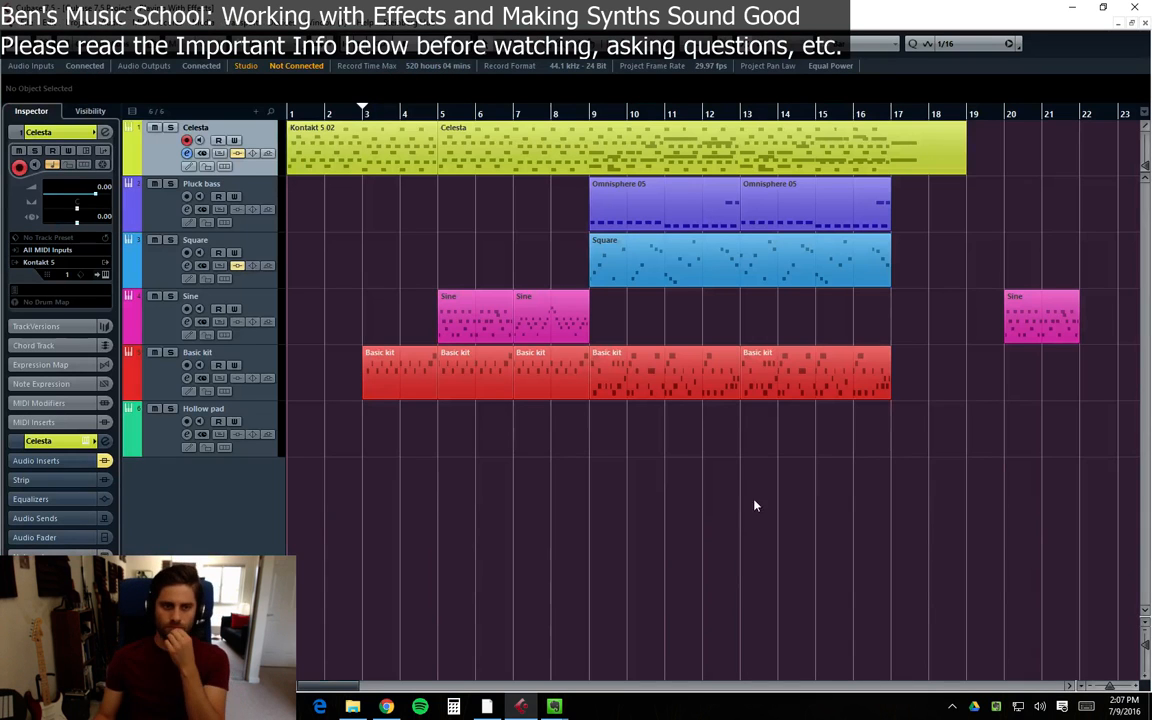
Route the VoxengoRecorder insert on the Stereo Out channel to the Realtek Digital Output device, start it, and return to the arrangement
key(F3)
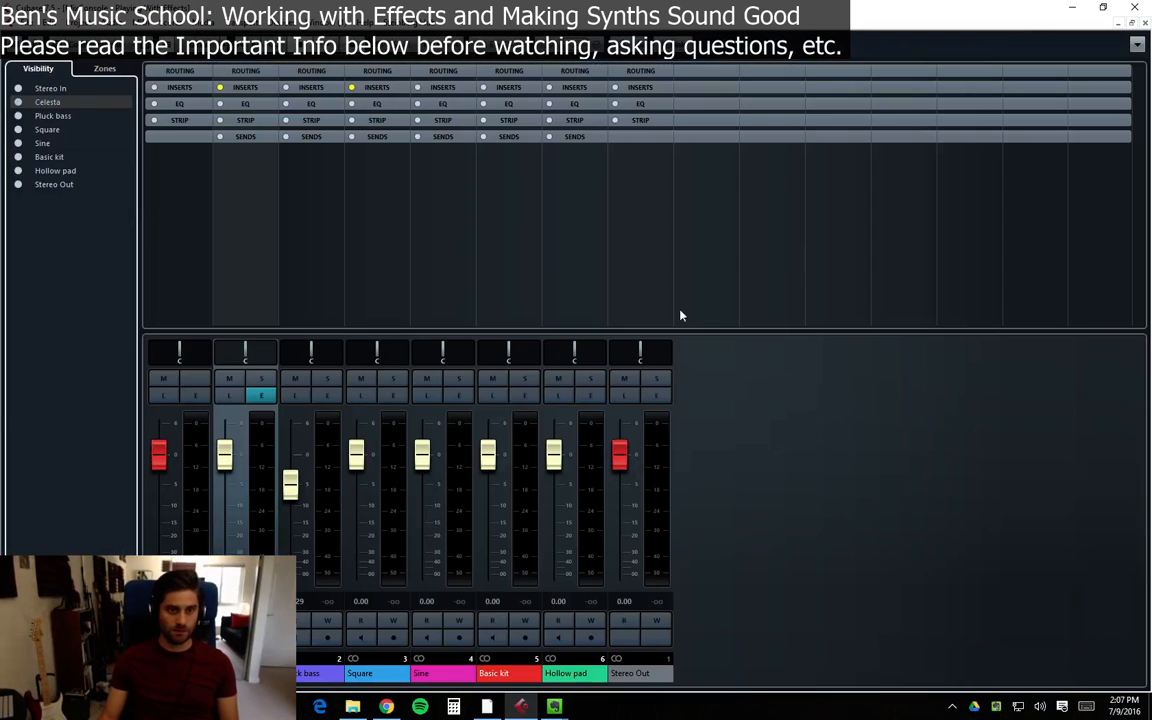
click(650, 398)
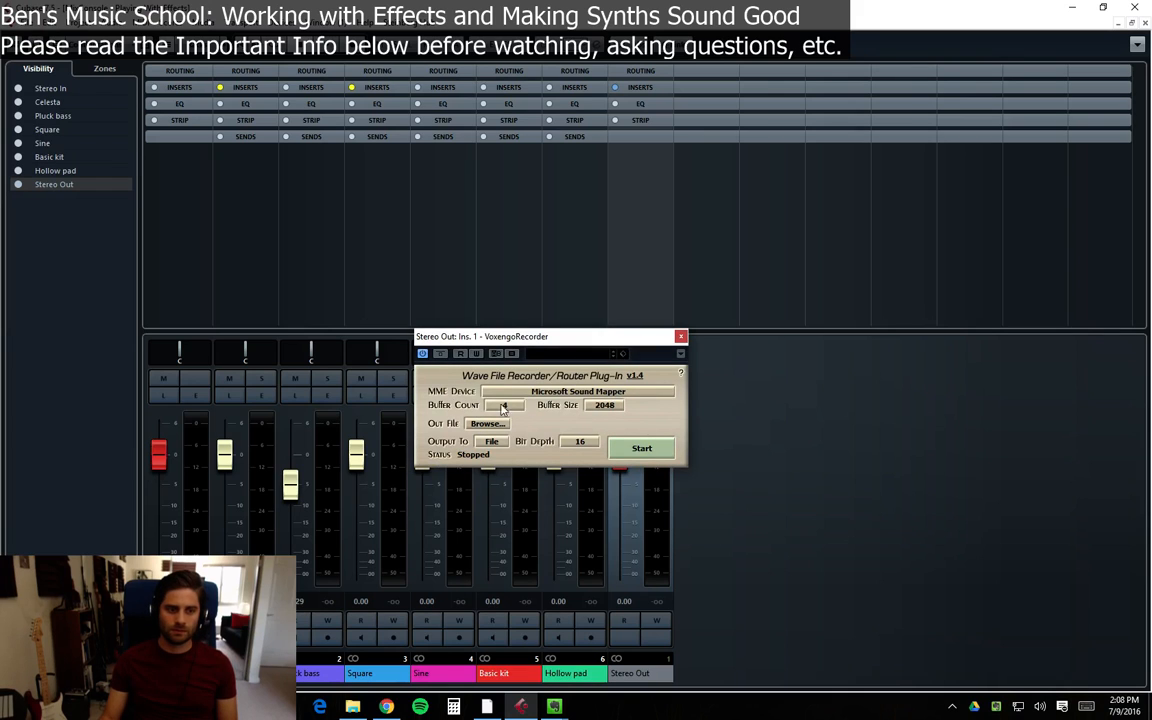
click(552, 394)
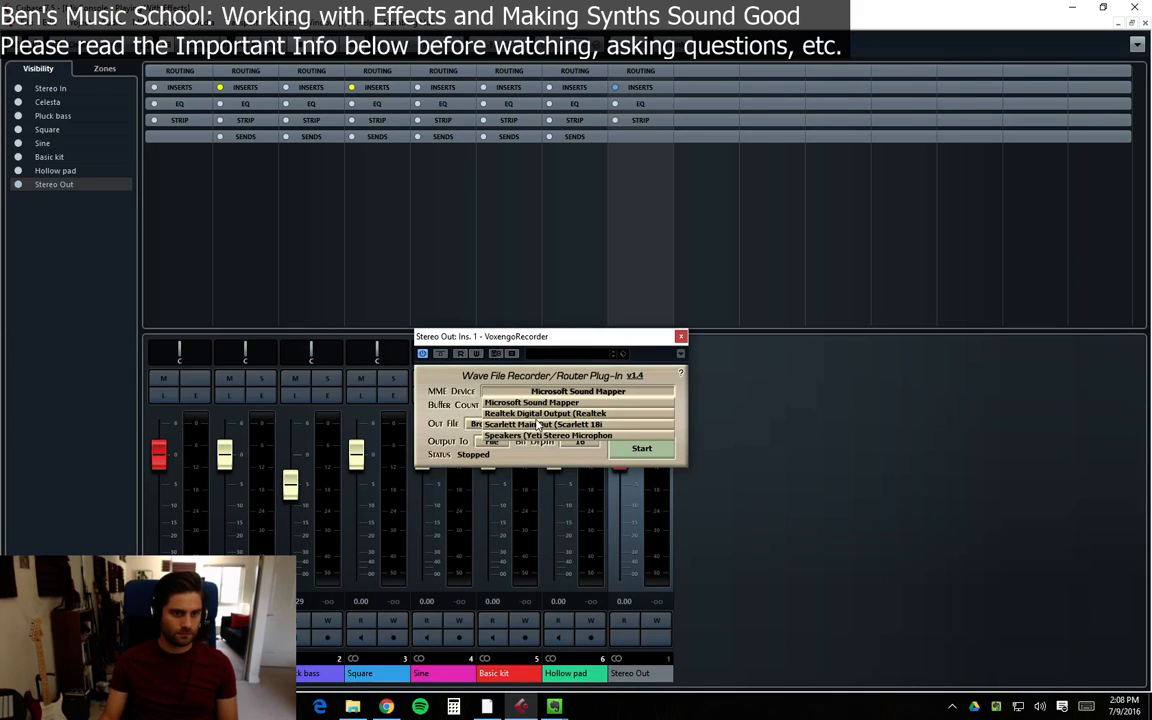
click(535, 413)
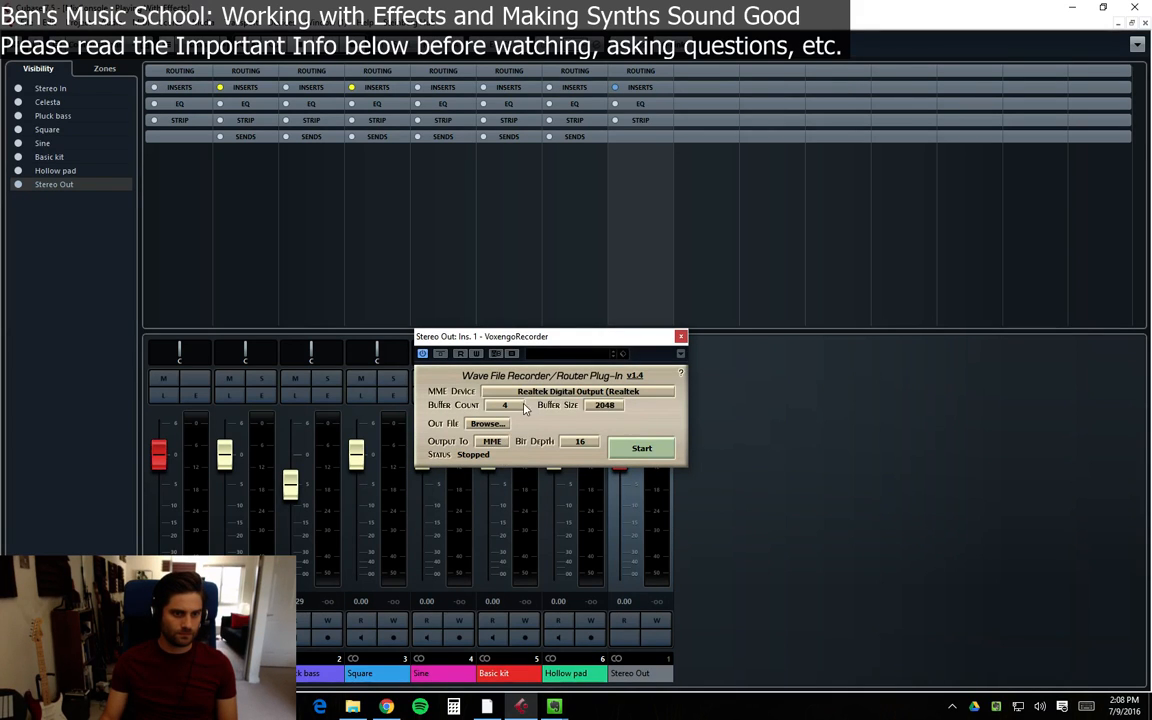
click(628, 455)
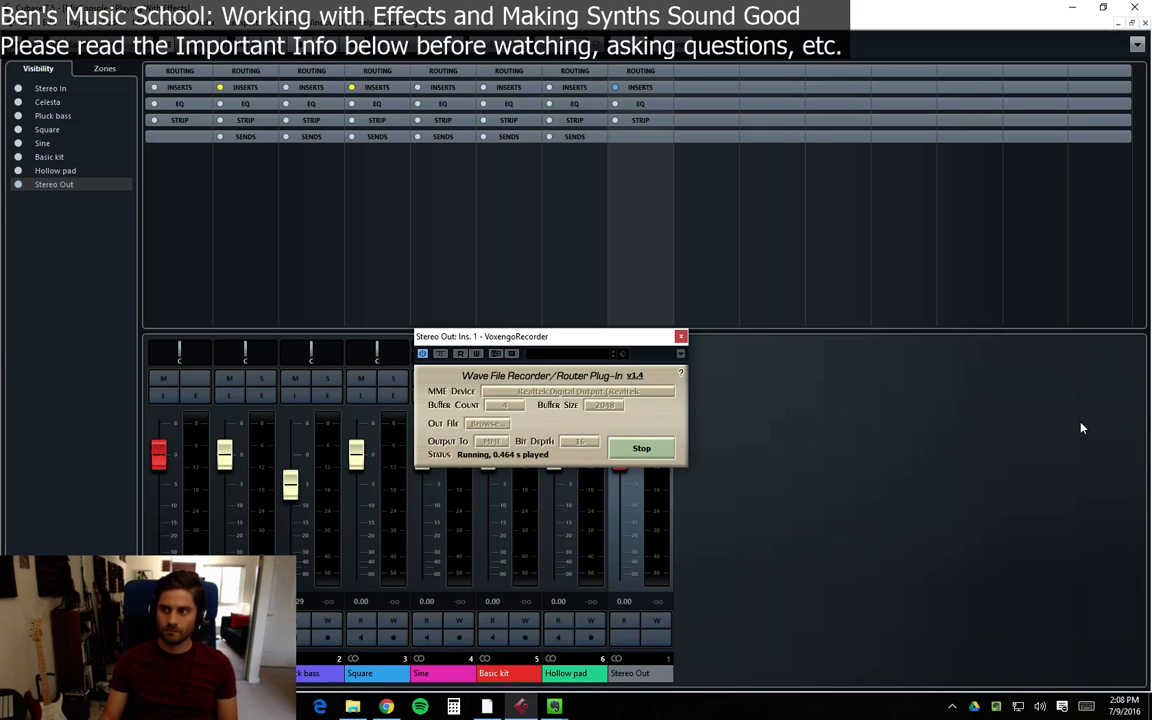
drag(604, 348, 716, 350)
click(794, 338)
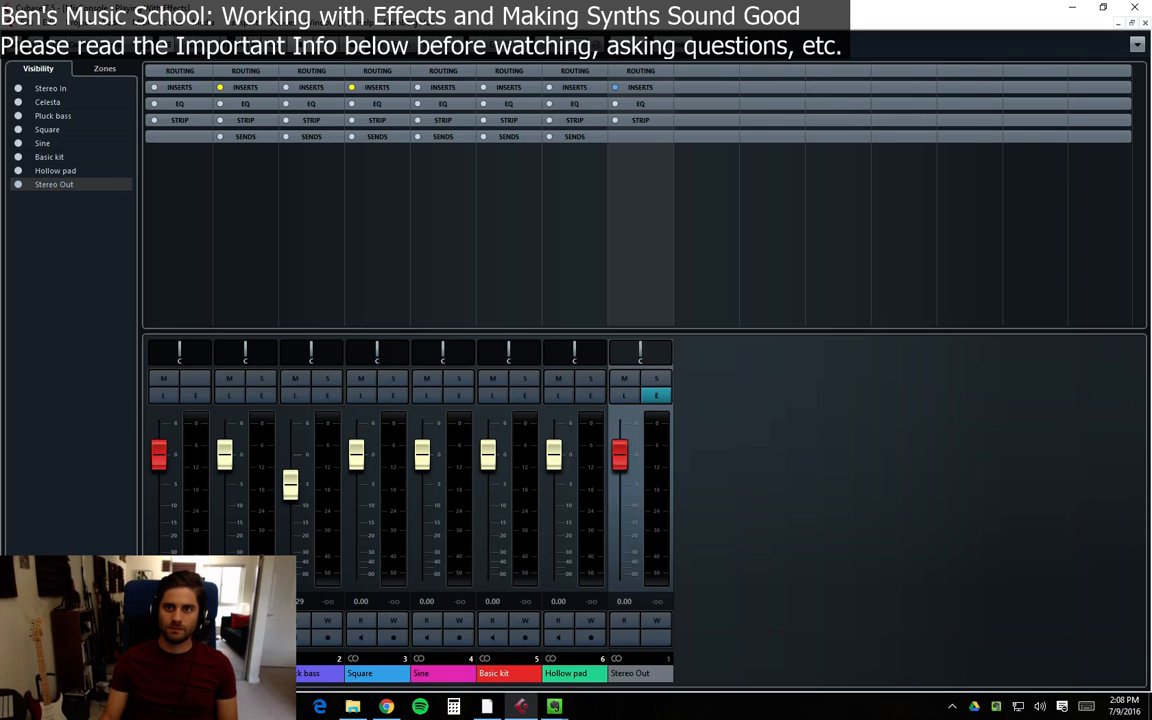
click(1146, 23)
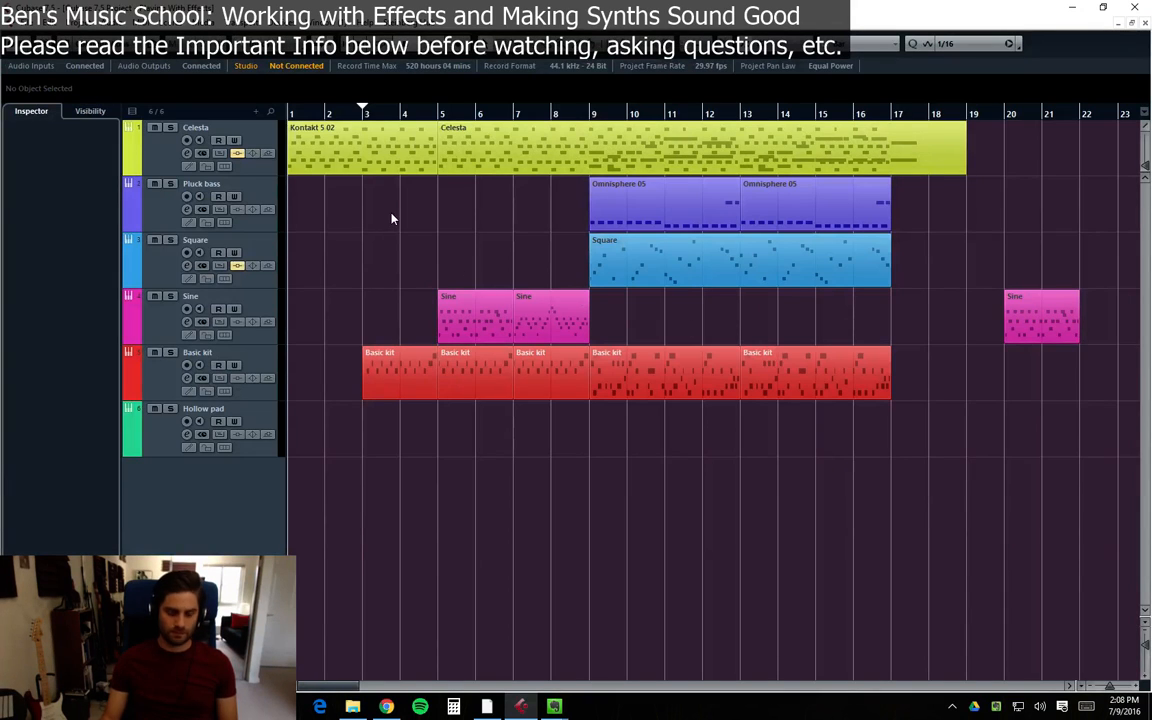
key(space)
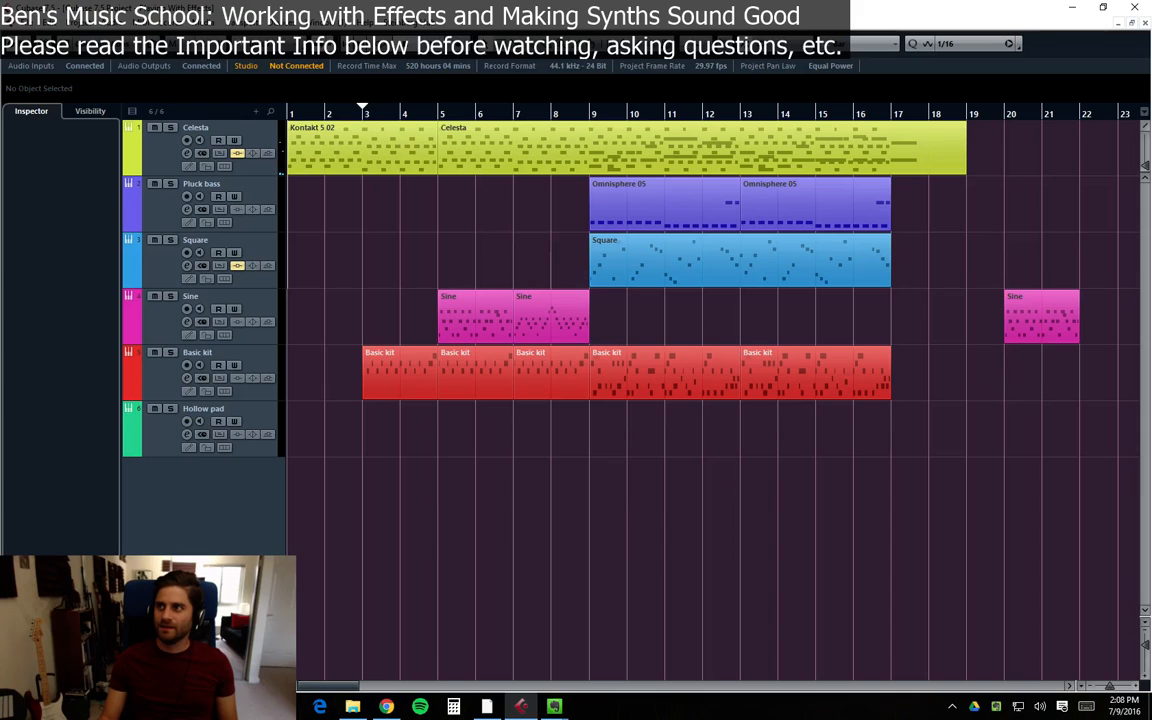
key(alt+Tab)
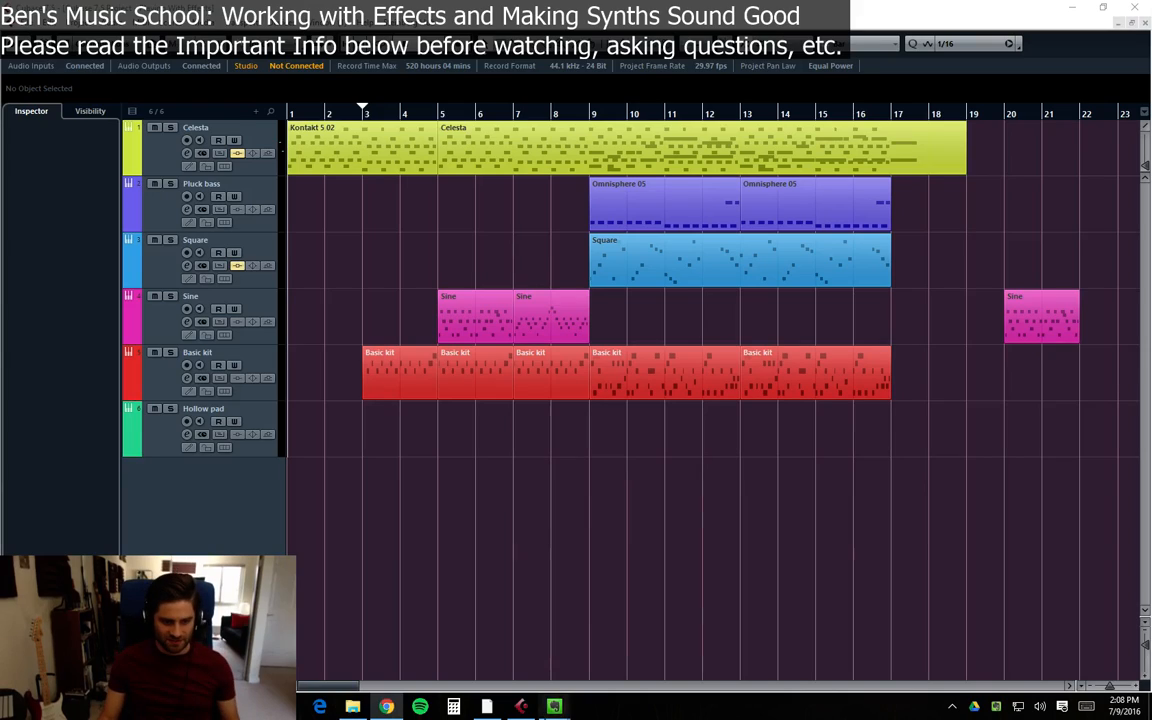
mouse_move(554, 706)
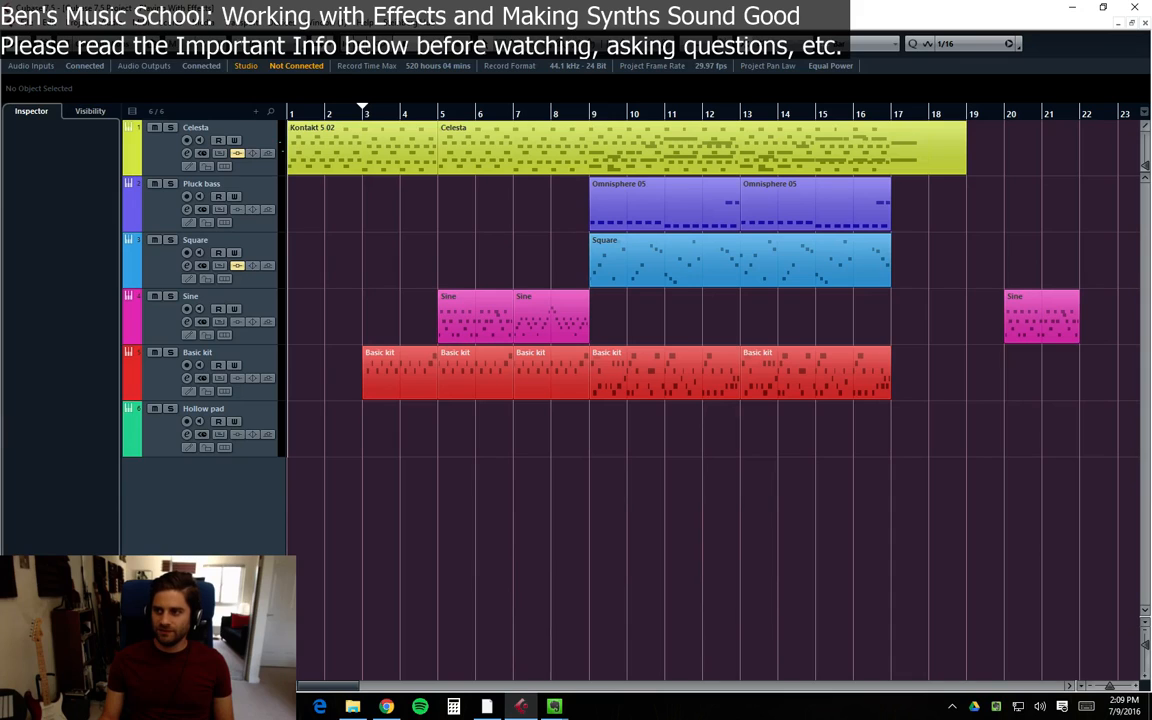
key(alt+Tab)
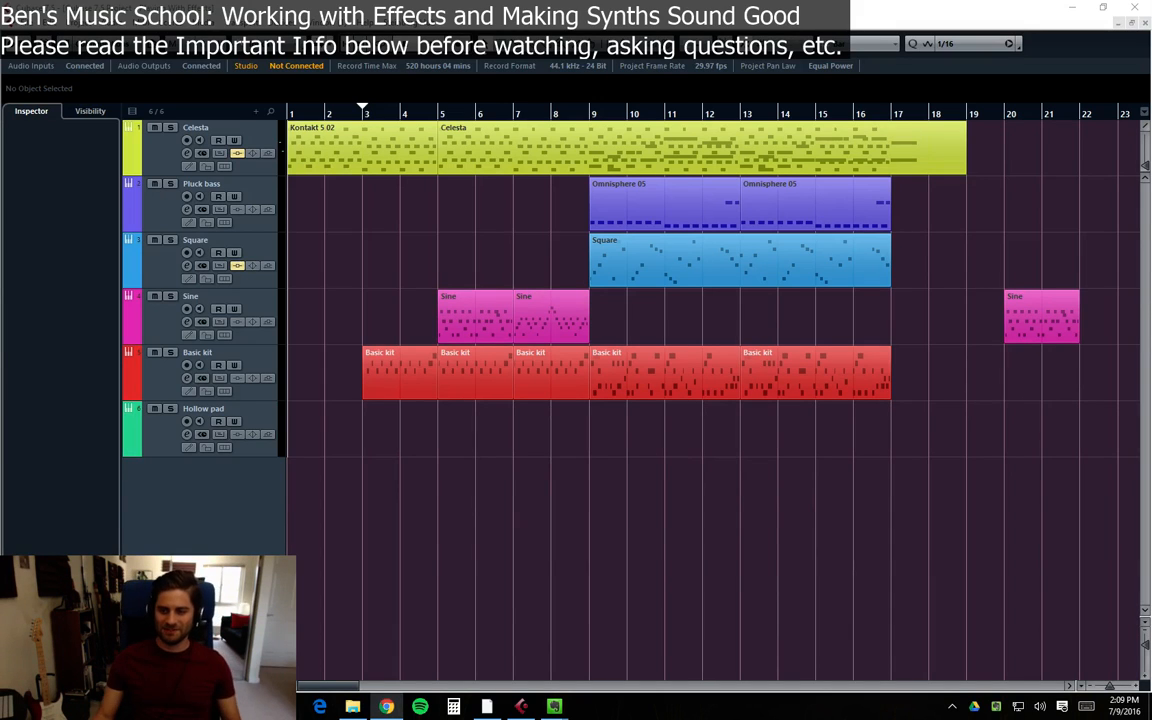
click(682, 545)
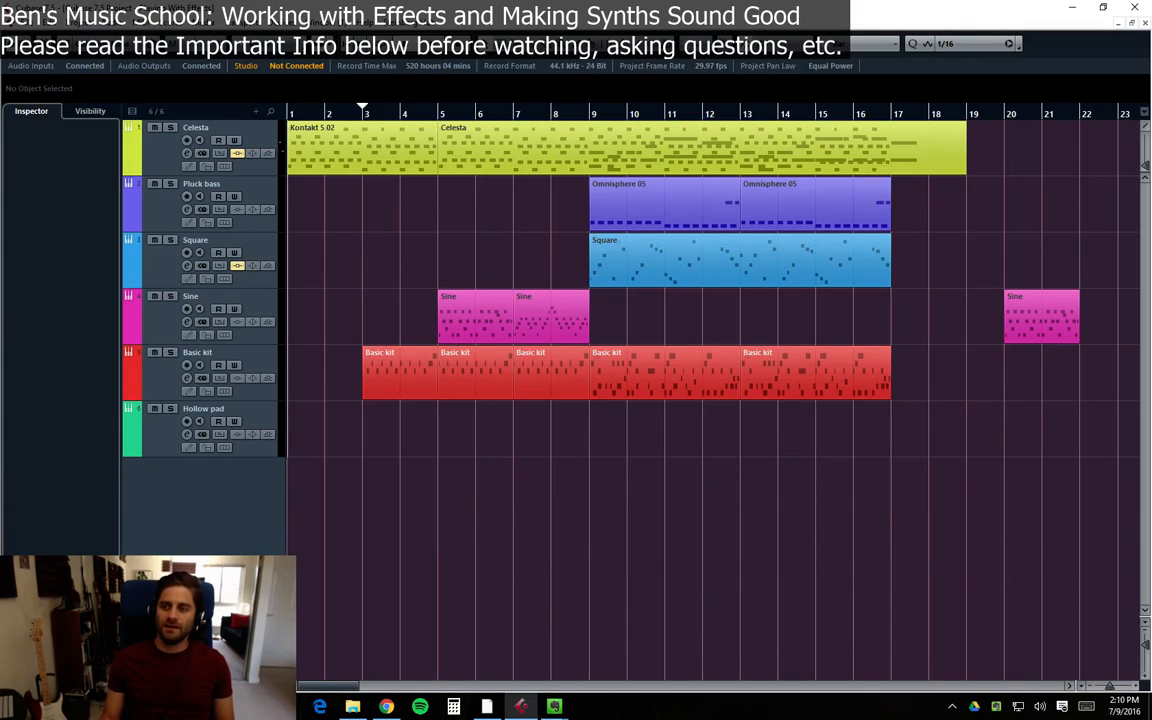
key(alt+Tab)
key(alt+Tab)
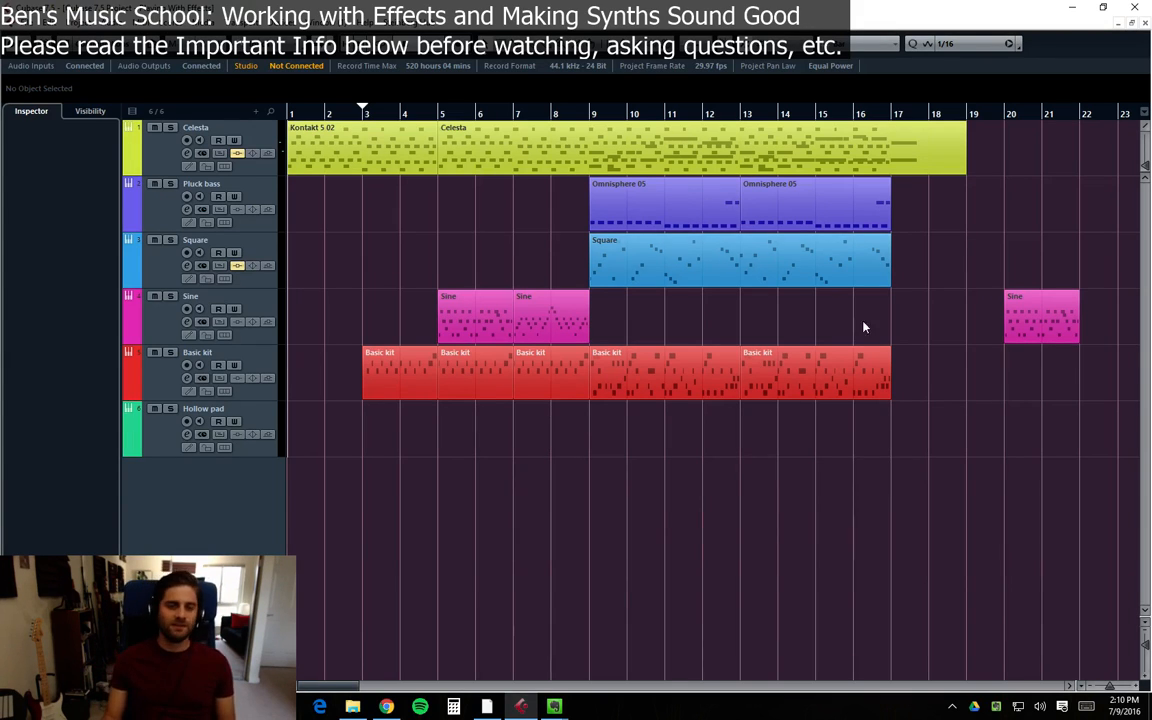
key(alt+Tab)
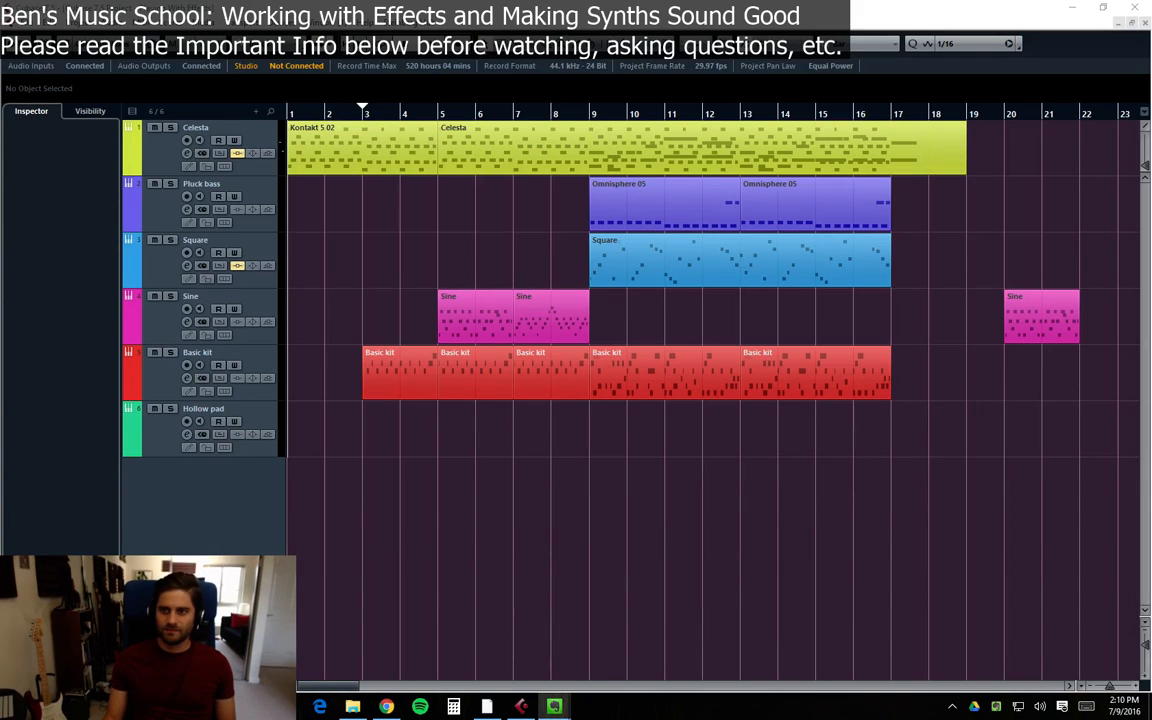
click(398, 183)
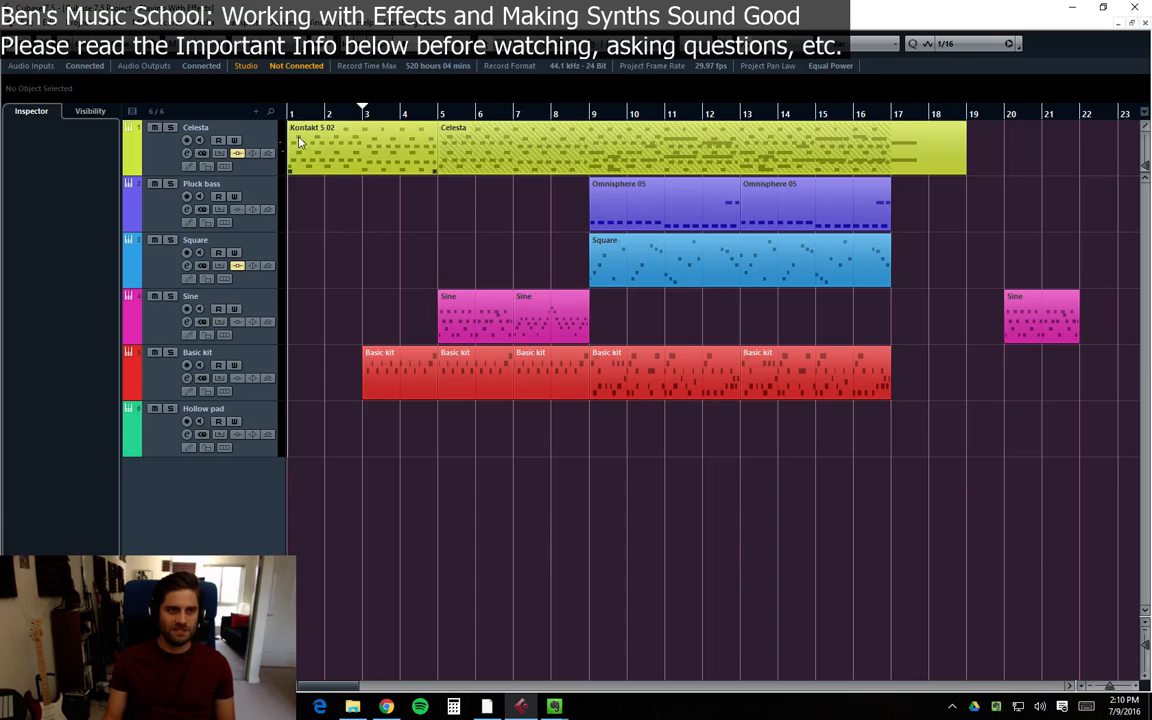
click(481, 320)
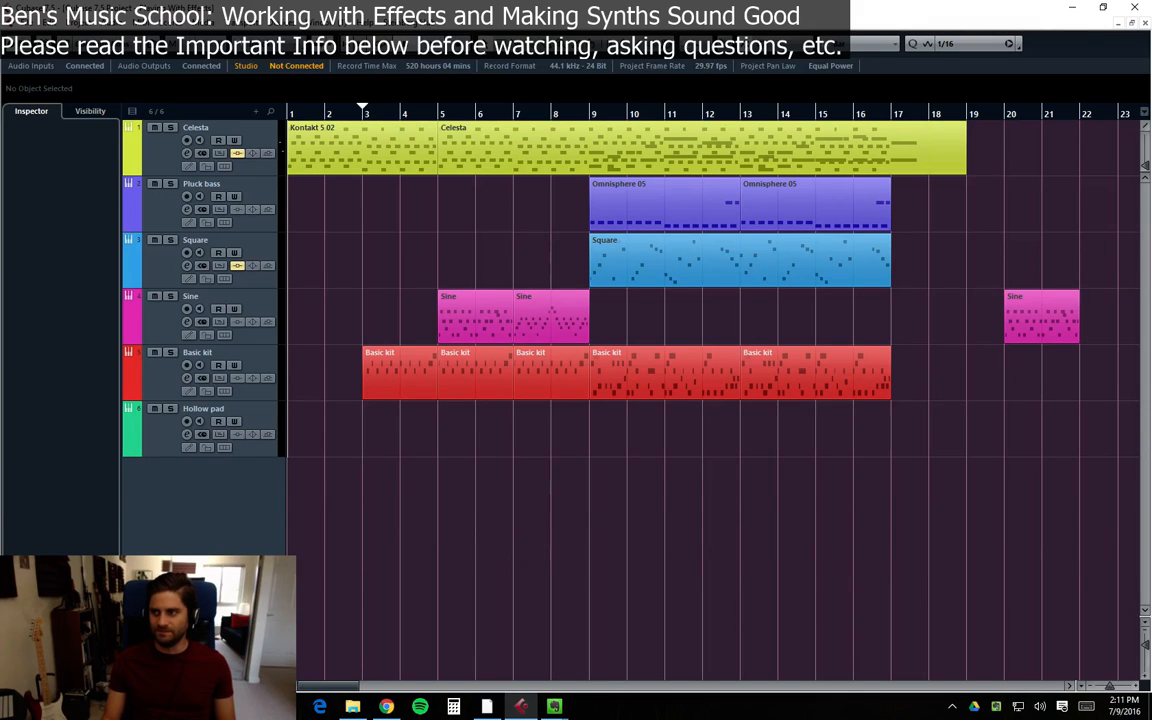
key(alt+Tab)
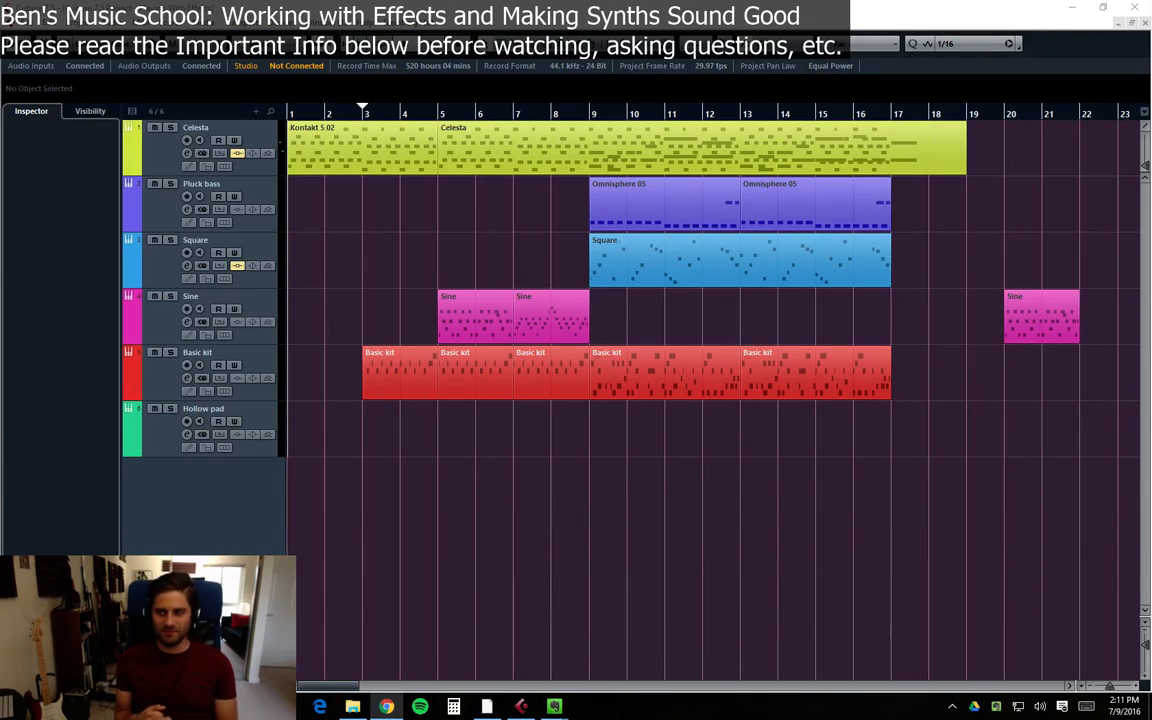
click(857, 546)
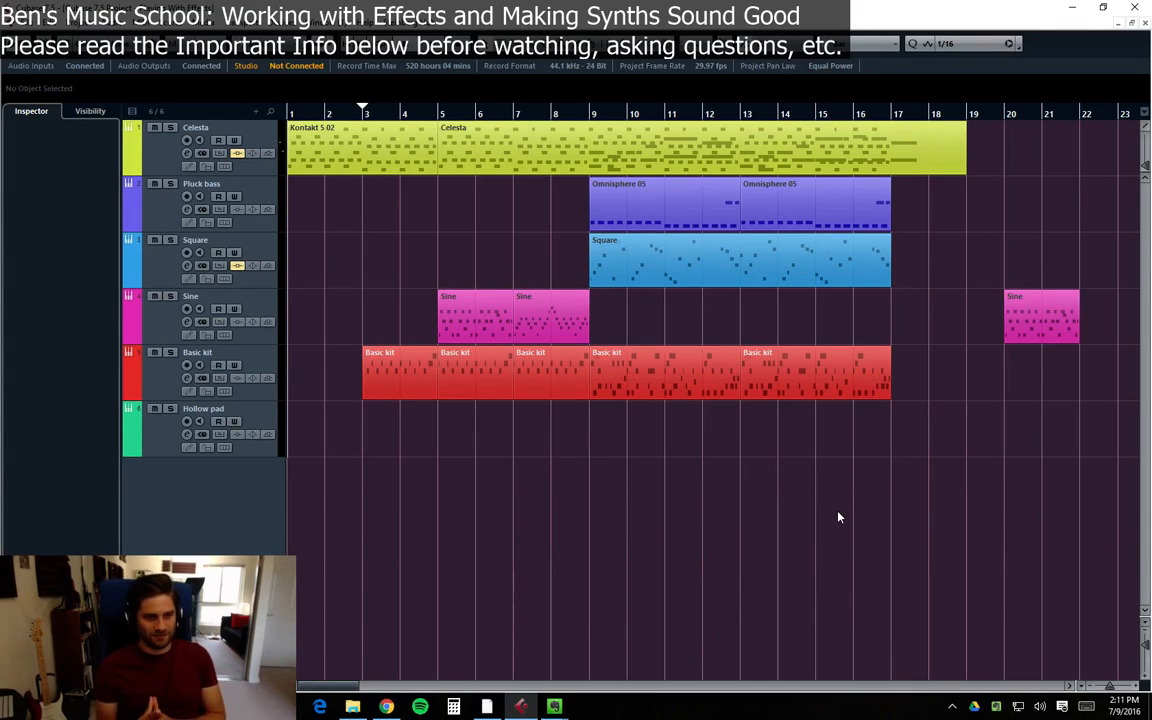
drag(512, 494, 570, 485)
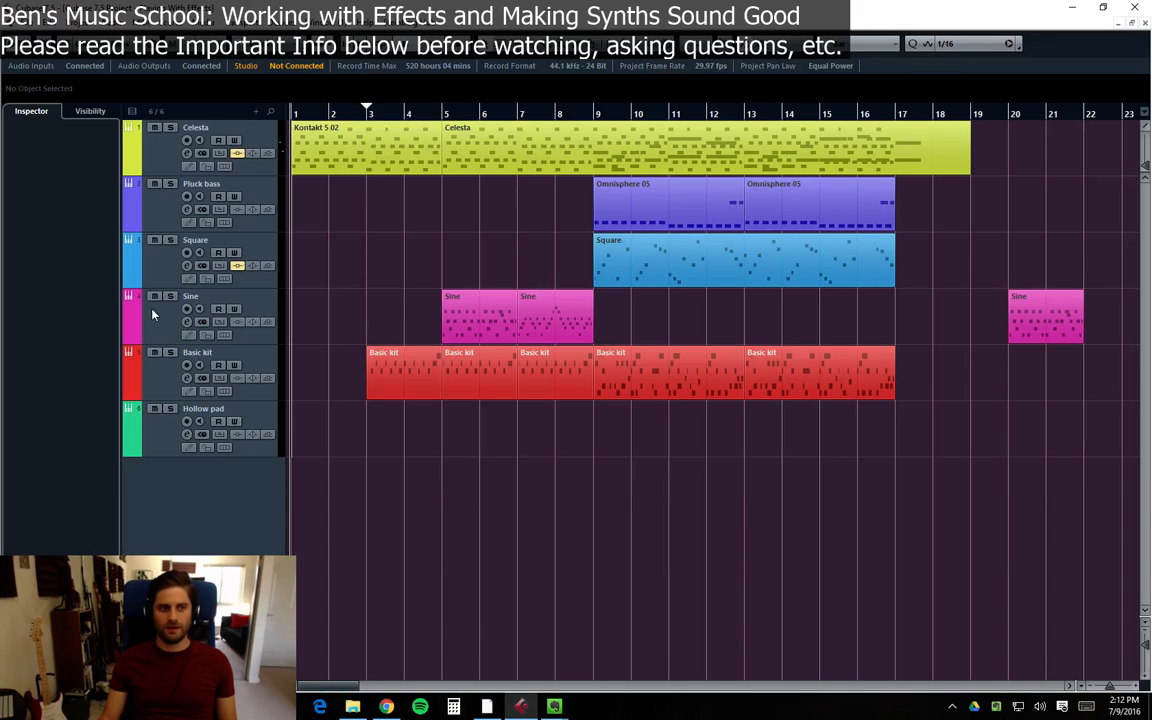
Play the arrangement from bar 1, selecting individual tracks such as Basic kit, Square and Pluck bass
click(149, 258)
click(147, 205)
click(146, 150)
click(160, 270)
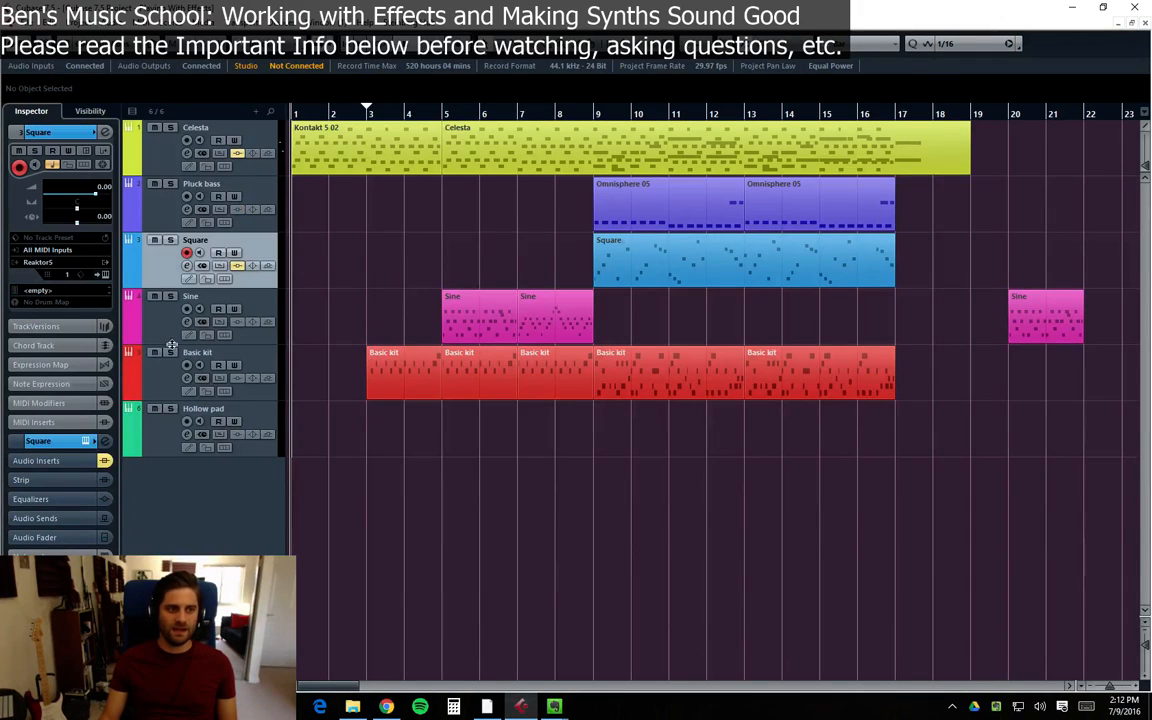
click(166, 334)
click(166, 372)
key(space)
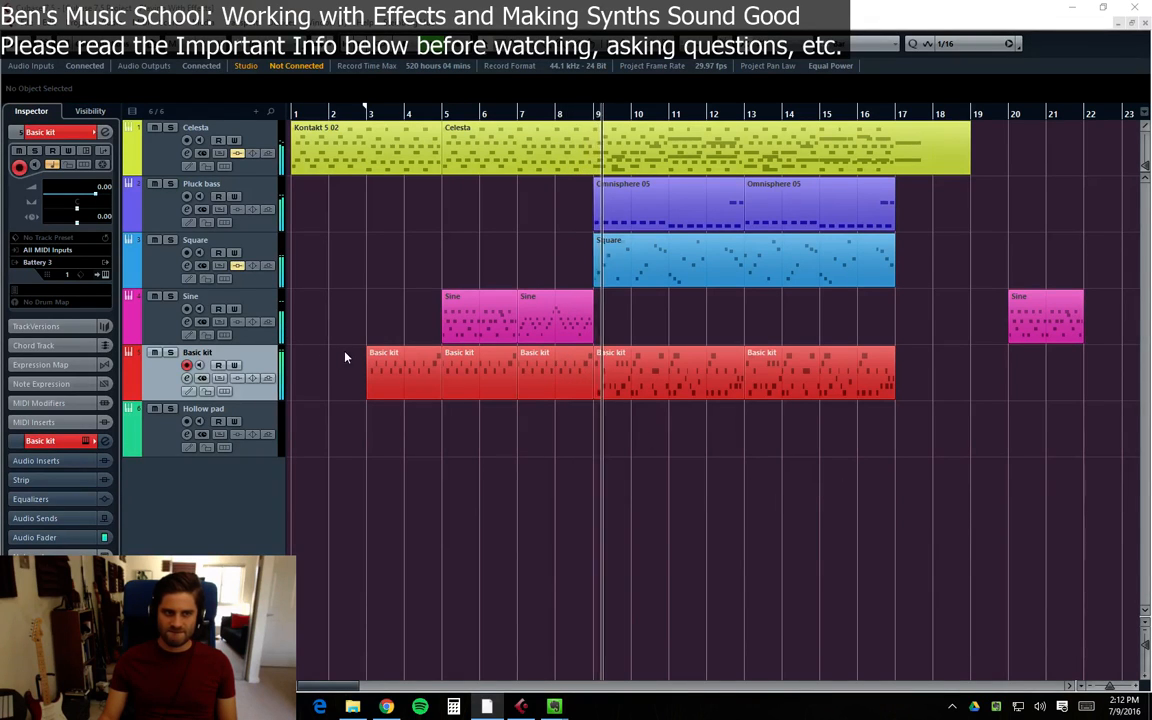
click(170, 268)
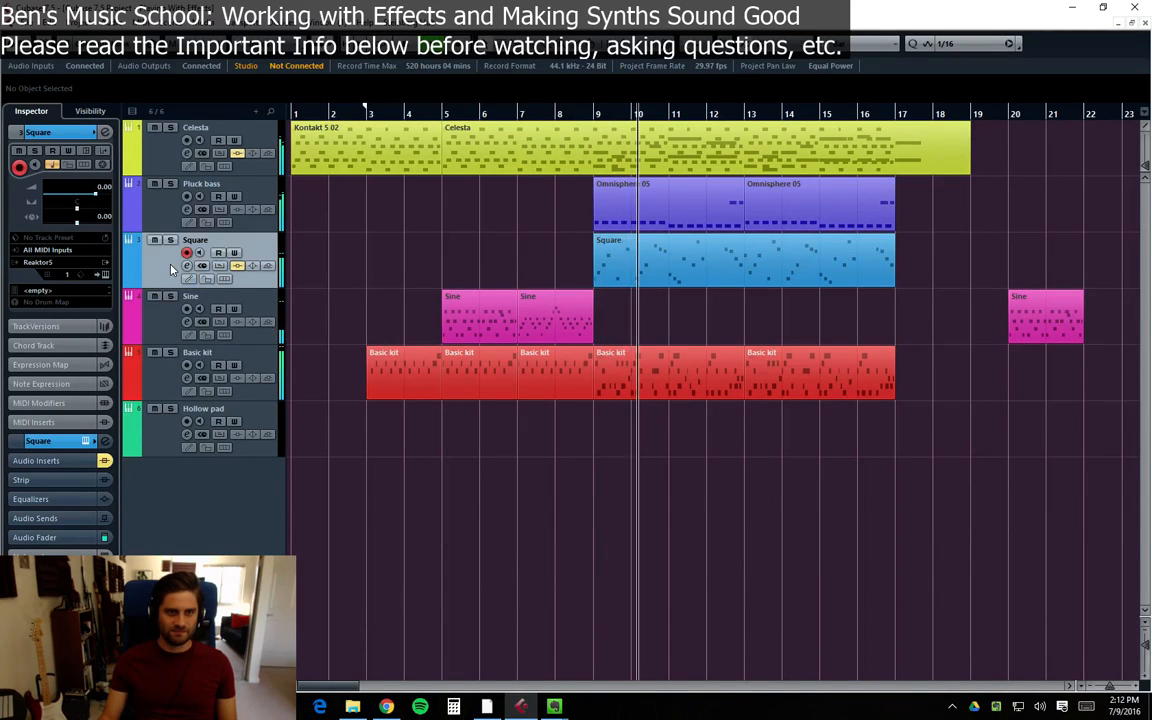
click(166, 210)
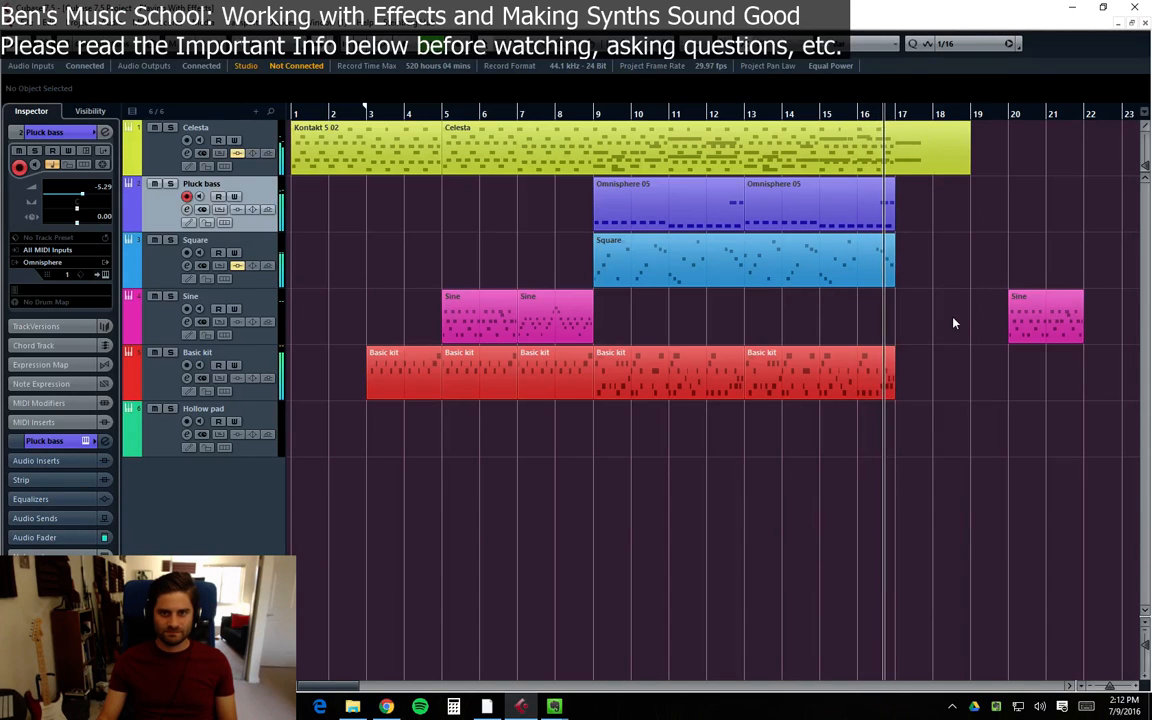
Move the isolated Sine part from bar 20 to bar 22
drag(1016, 324, 1090, 327)
click(780, 278)
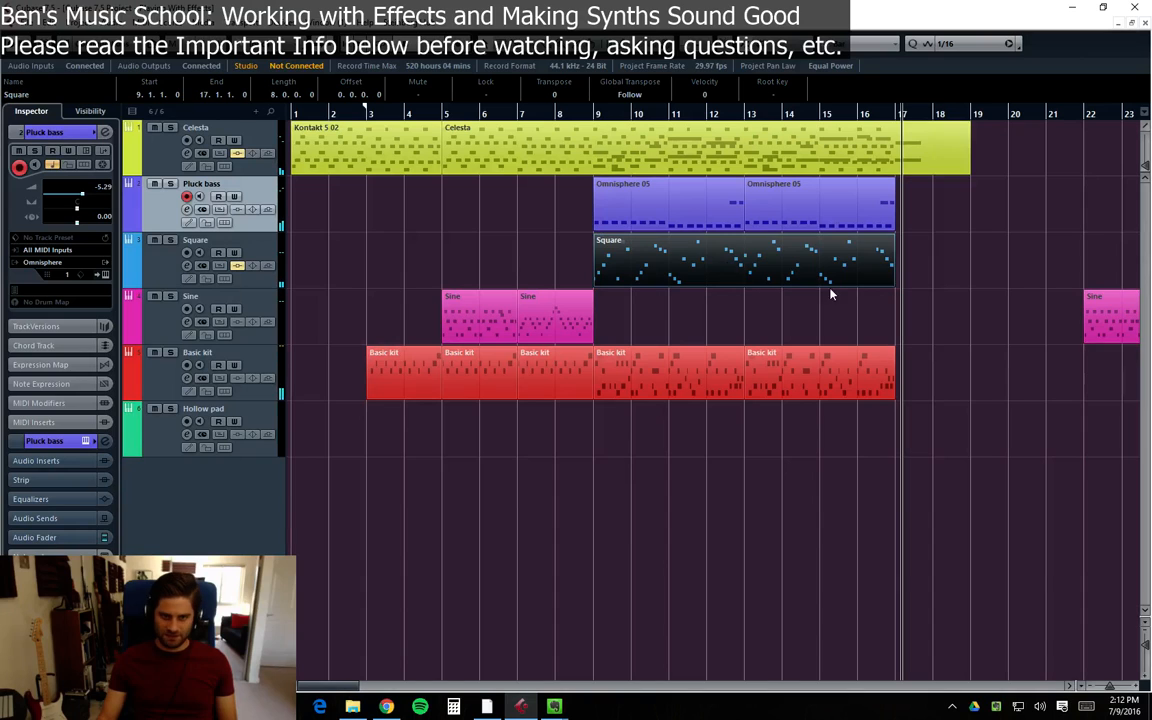
Audition the Square track soloed from bar 9, then remove its solo
click(174, 253)
click(171, 241)
click(585, 115)
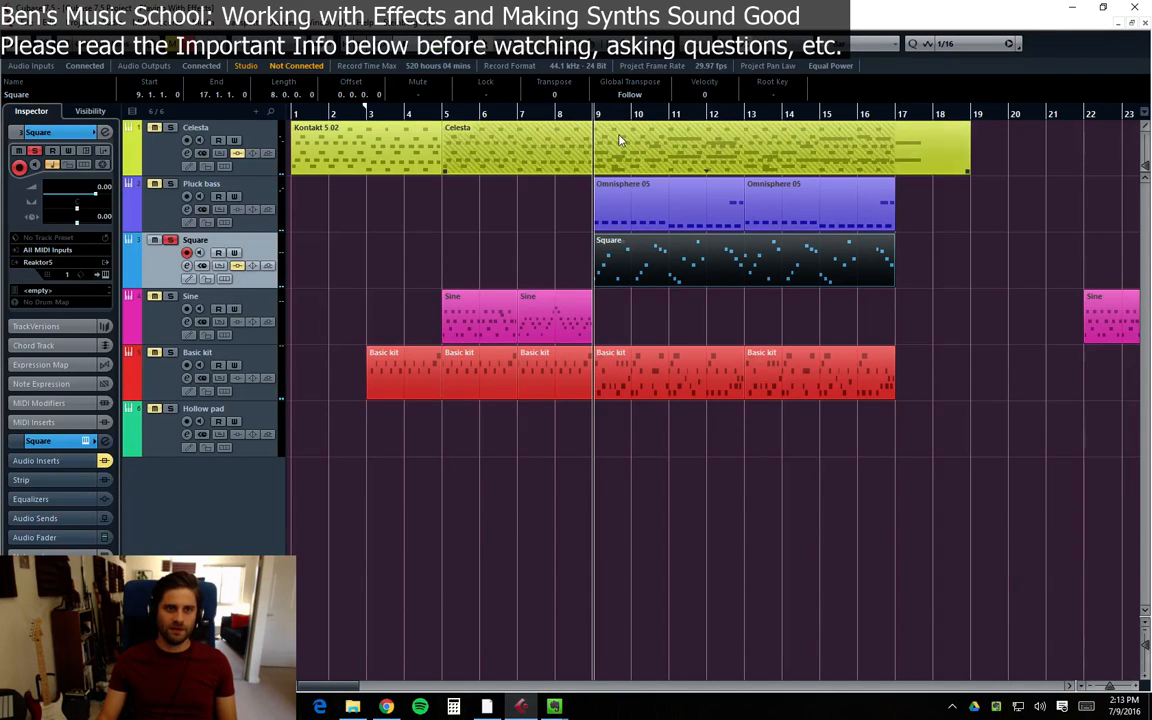
click(171, 241)
Solo the Basic kit track and play it from bar 9
click(172, 367)
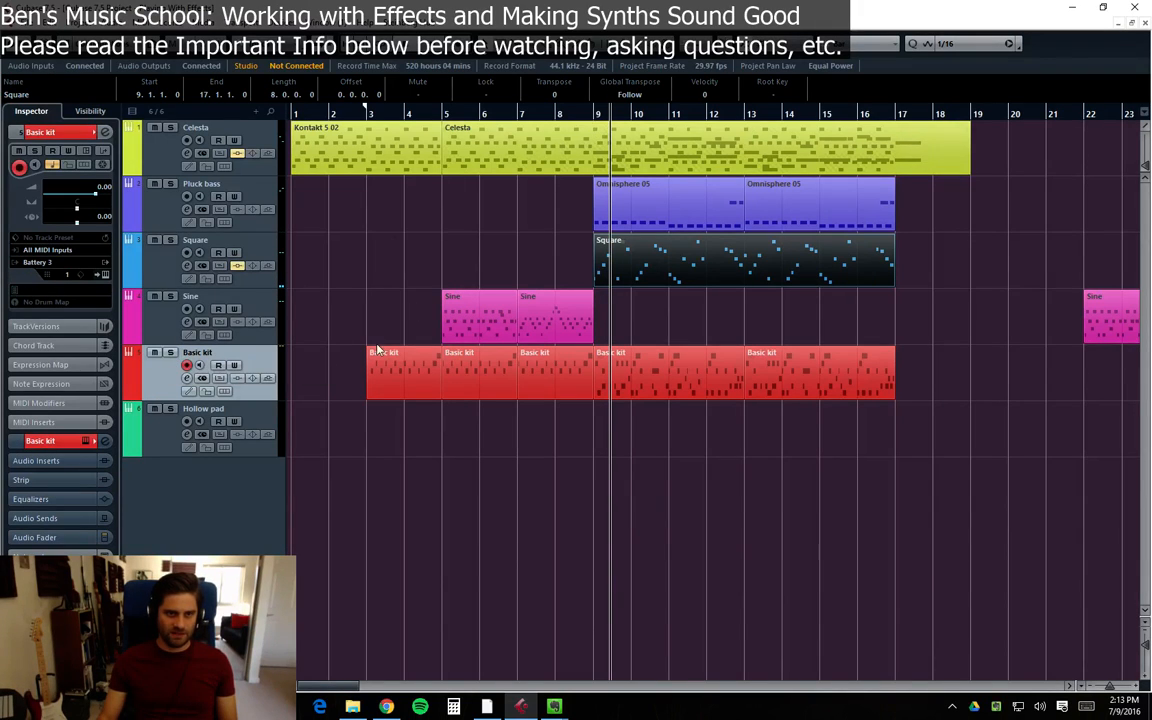
click(171, 353)
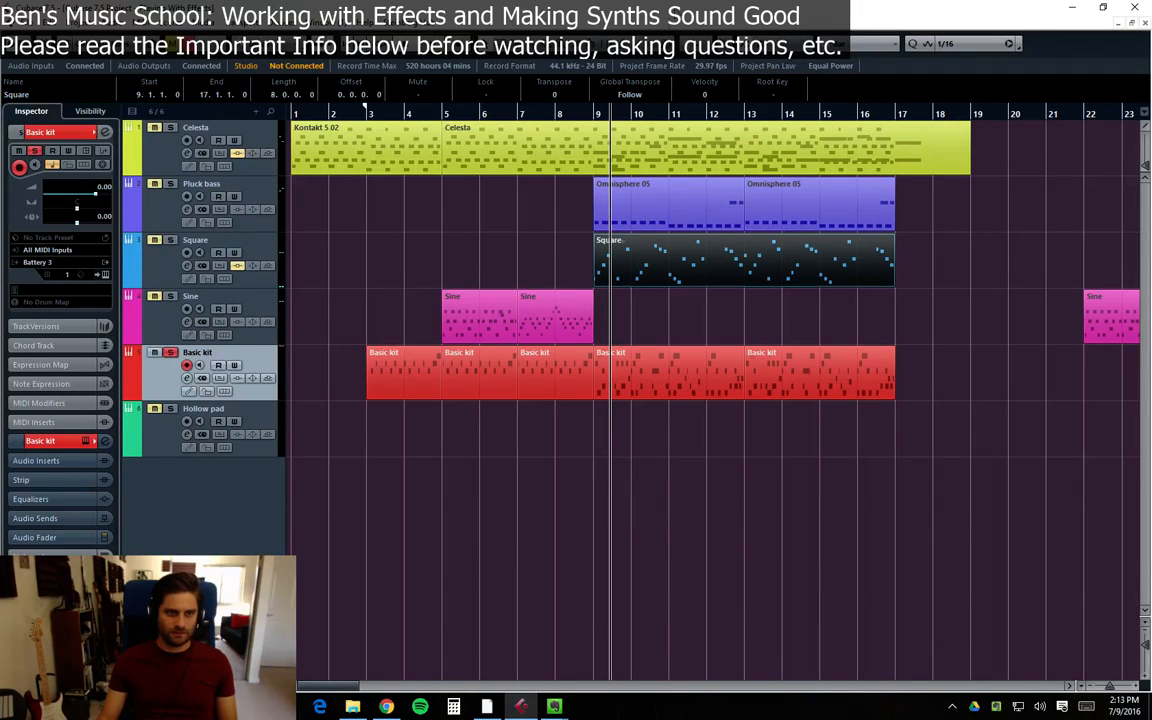
click(595, 113)
key(space)
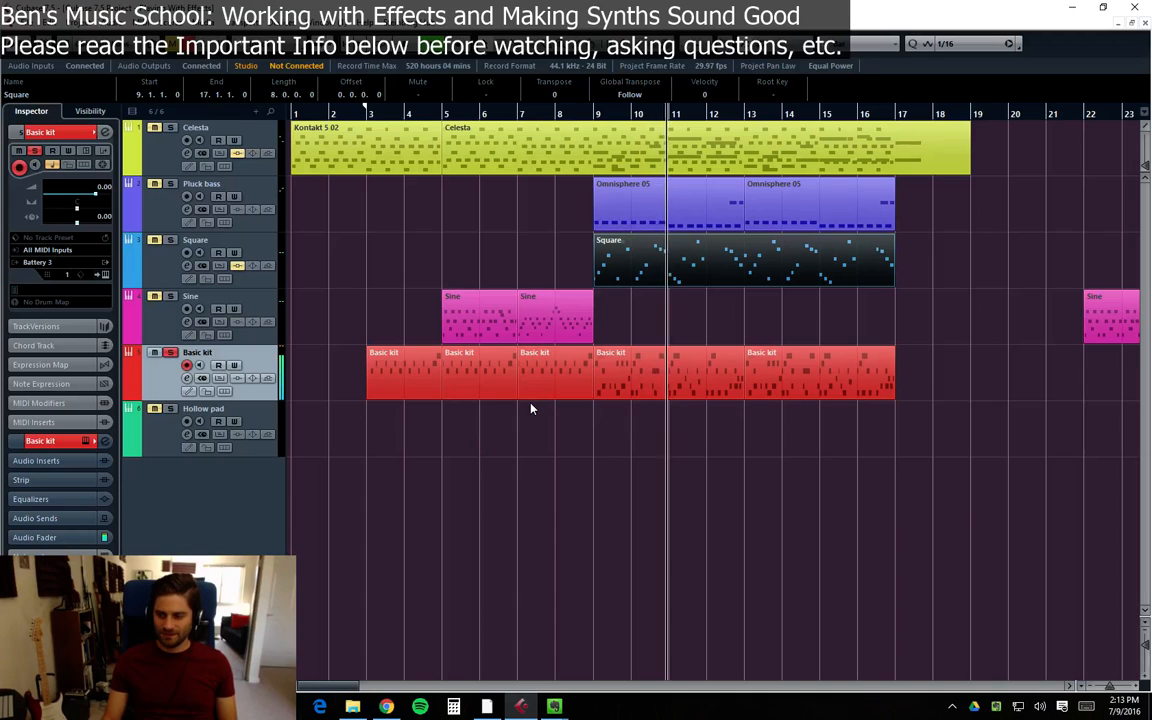
Audition the Sine track soloed from bar 5, then remove its solo
click(188, 338)
click(170, 296)
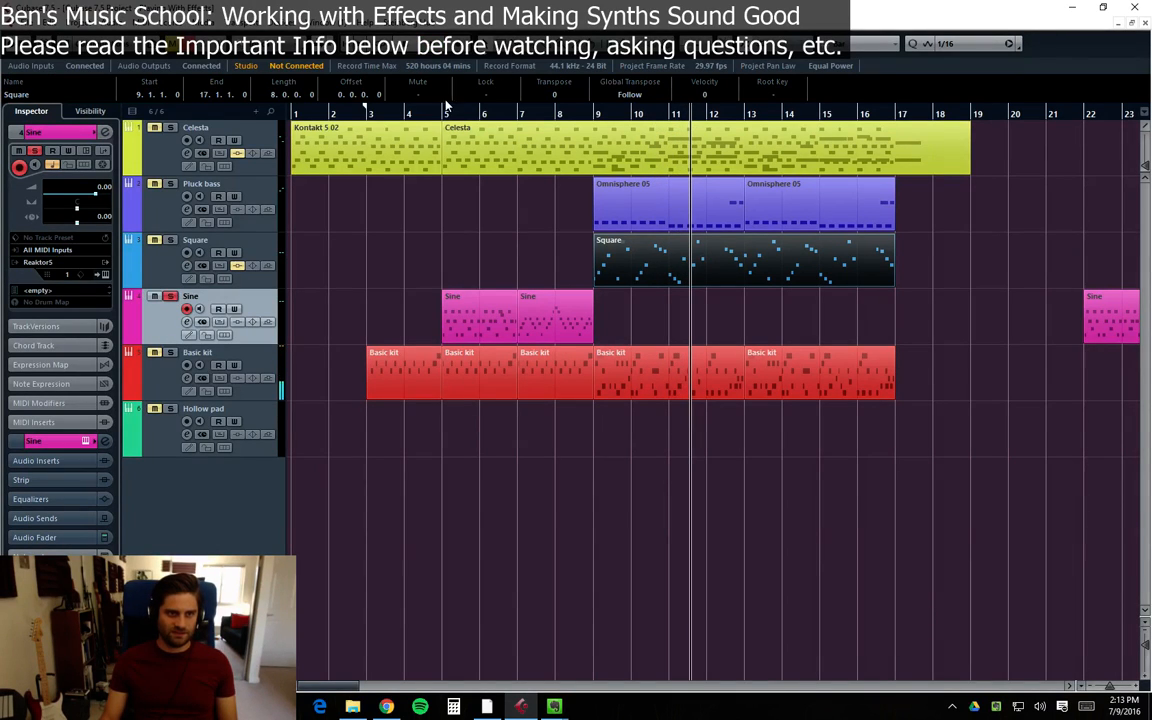
click(443, 104)
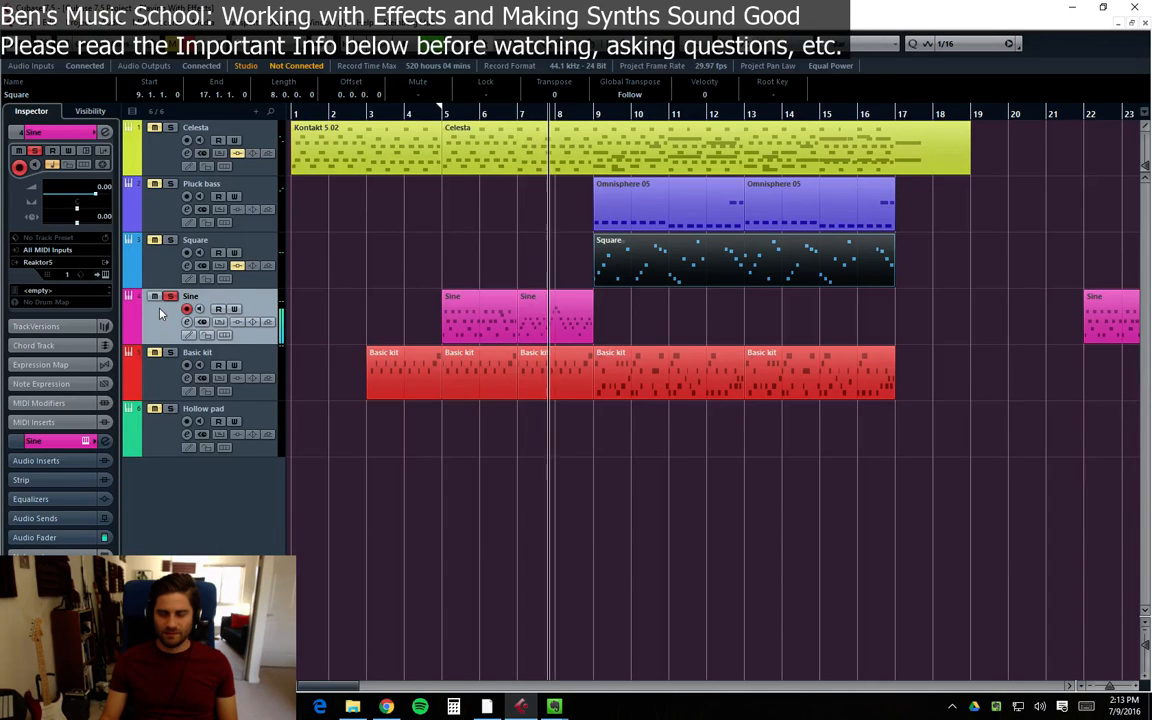
click(171, 297)
Solo the Celesta track briefly, remove its solo, and move the playhead to bar 9
click(167, 168)
click(170, 127)
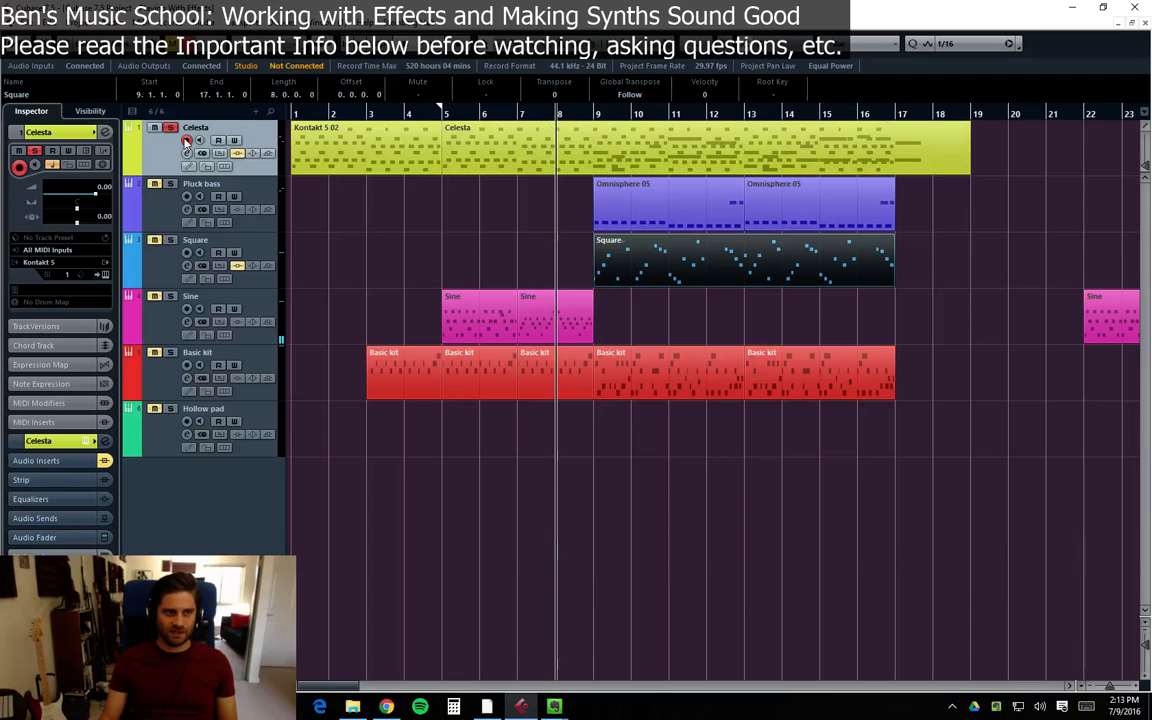
click(170, 127)
click(593, 117)
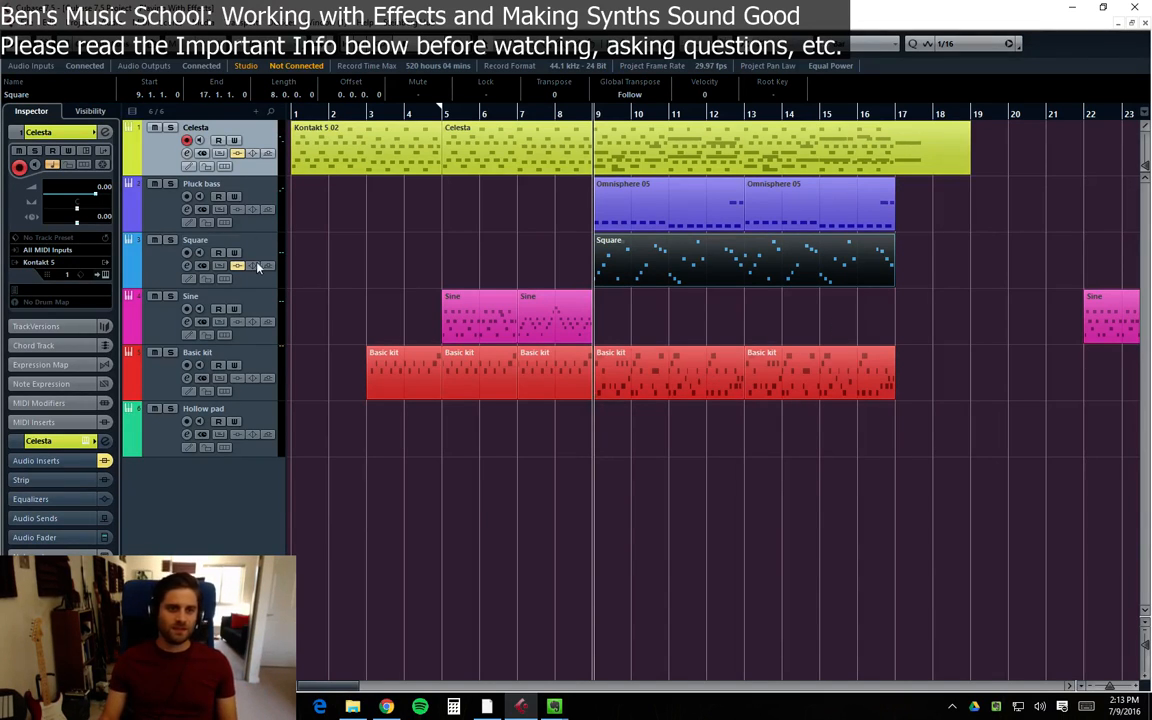
Inspect the notes of the Celesta track's first part in the key editor, then close the editor
click(177, 268)
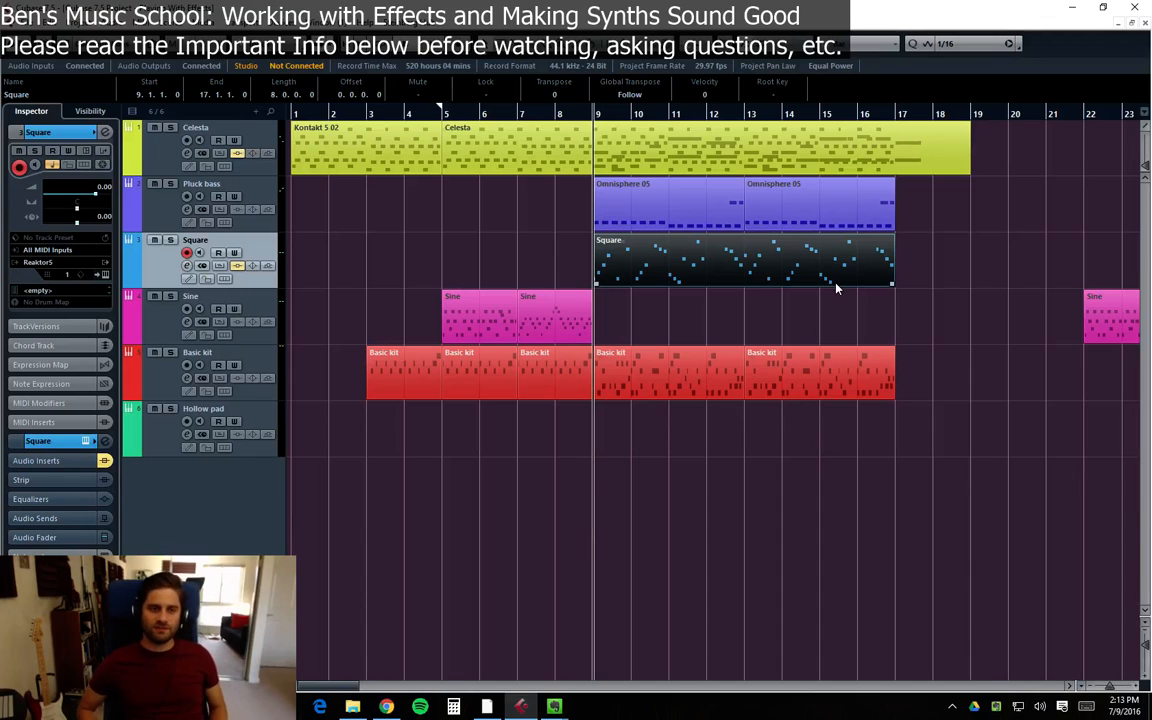
click(149, 126)
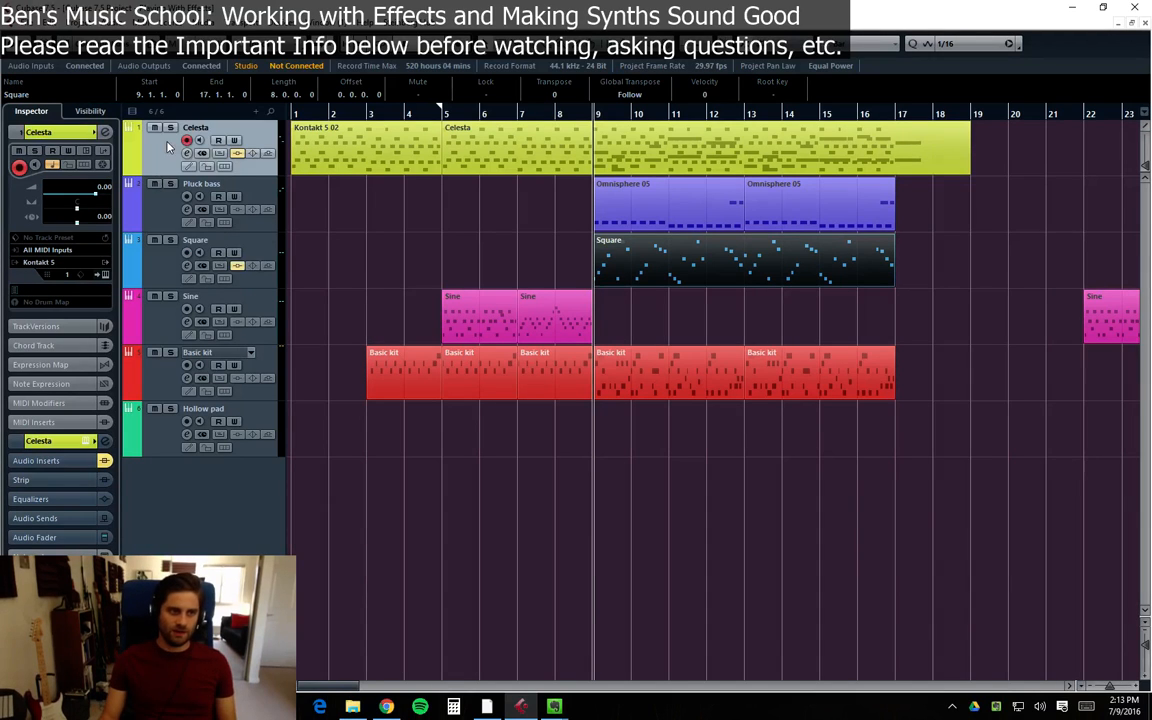
click(346, 168)
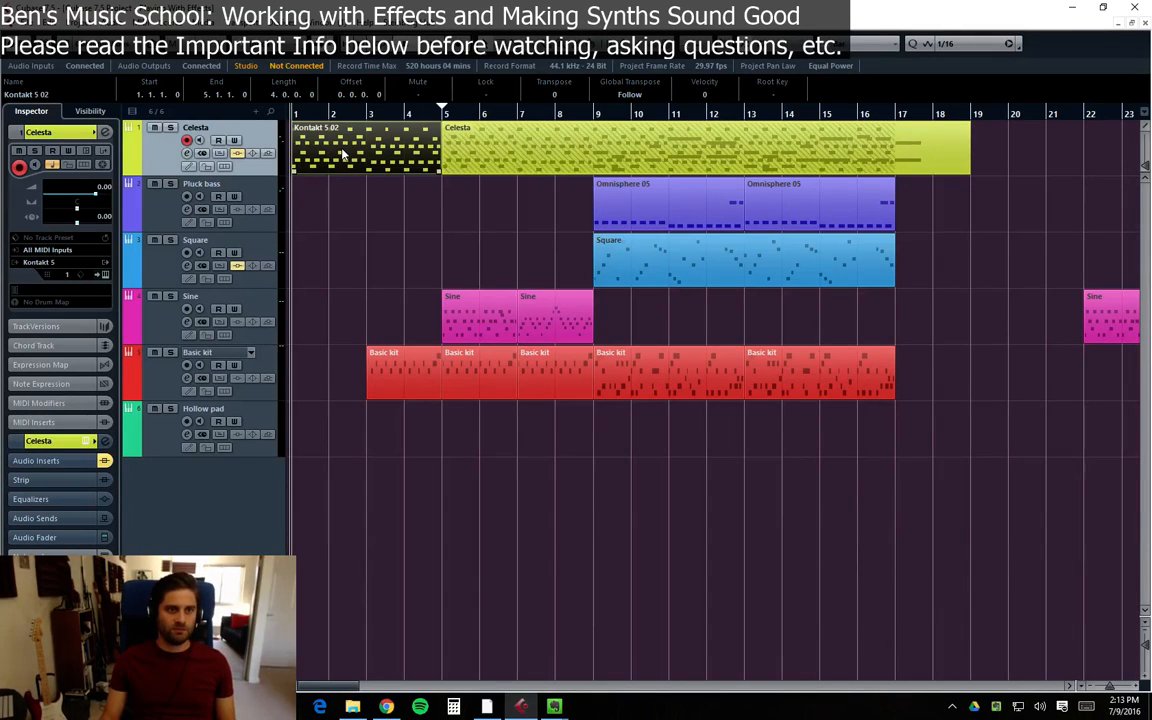
double_click(300, 140)
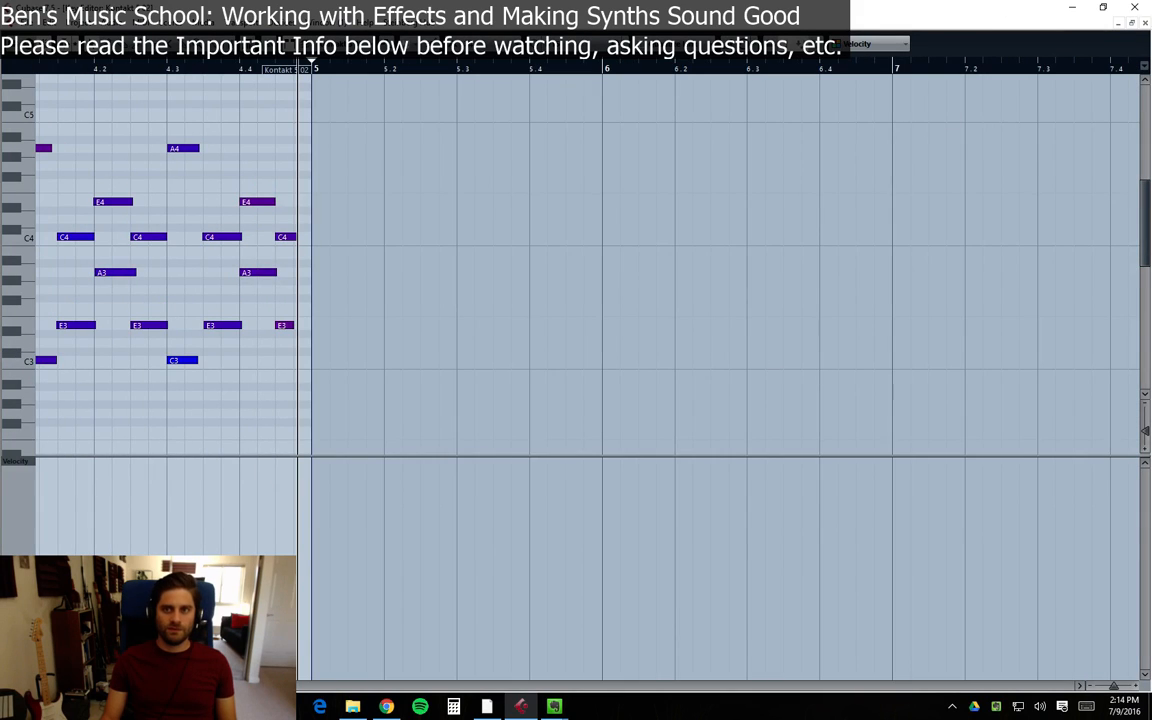
click(1145, 24)
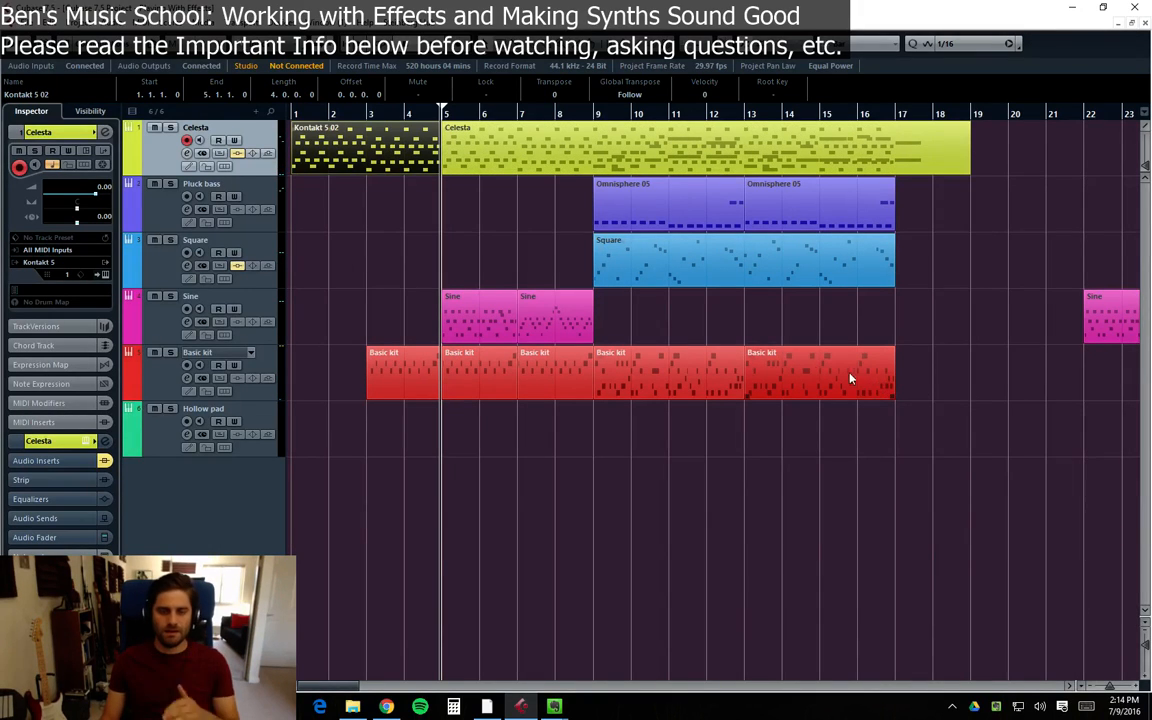
click(351, 272)
click(151, 272)
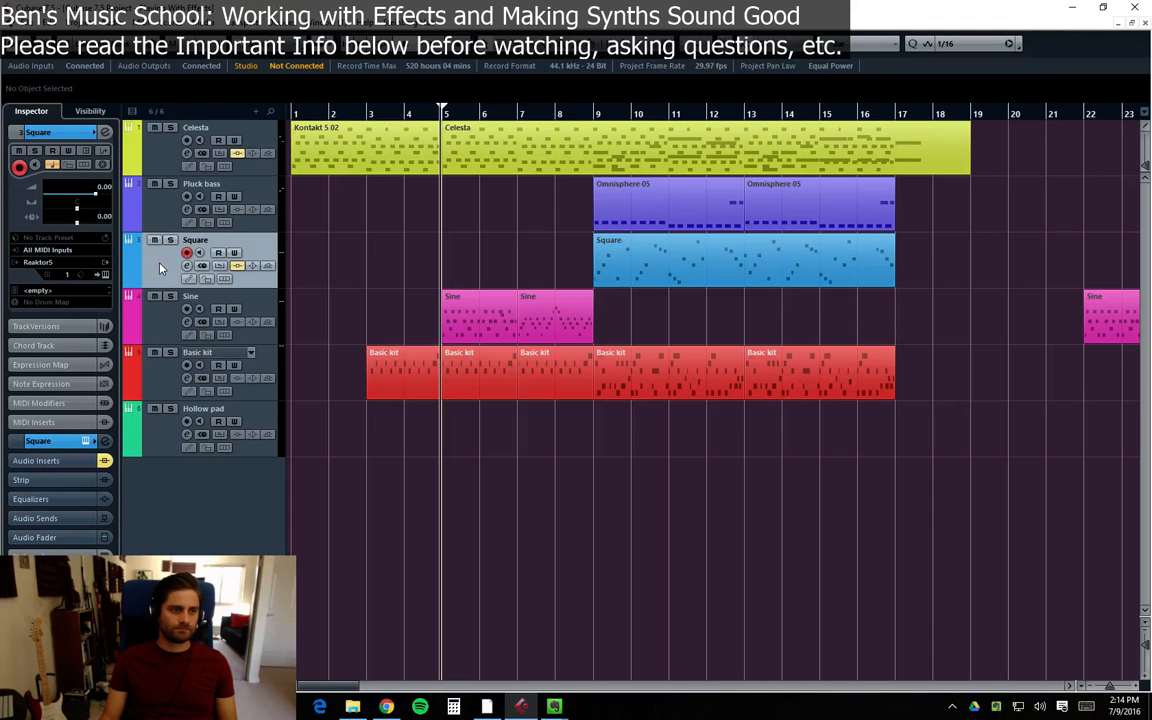
click(170, 168)
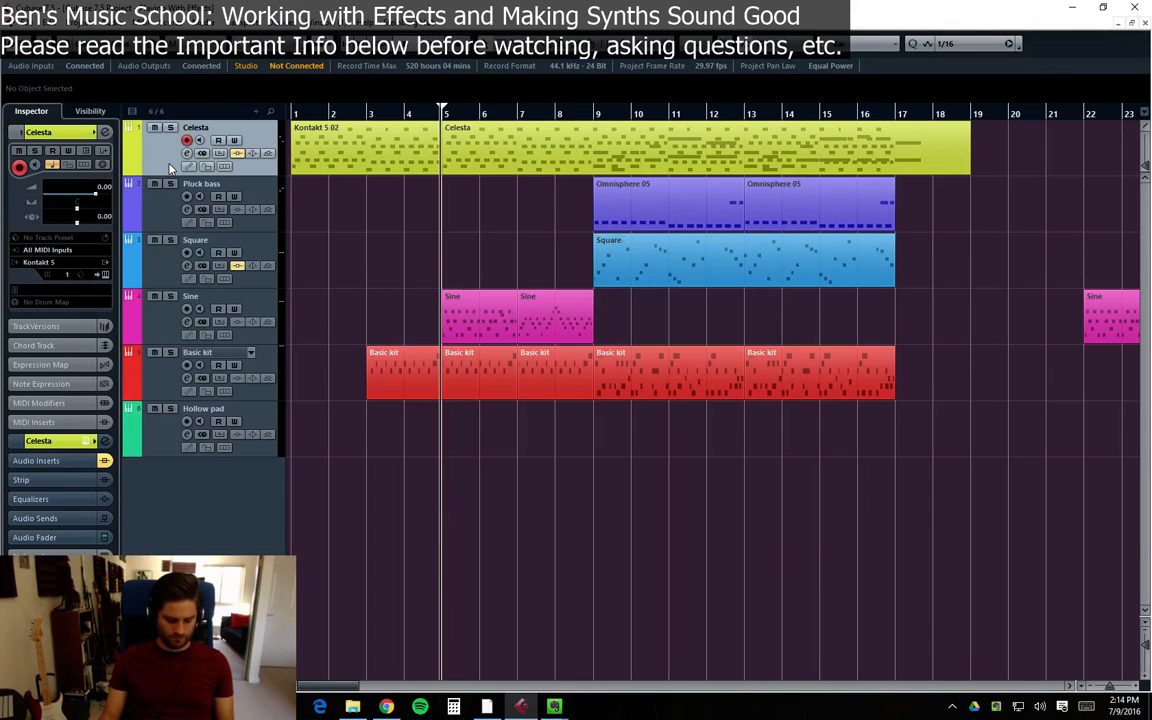
click(330, 165)
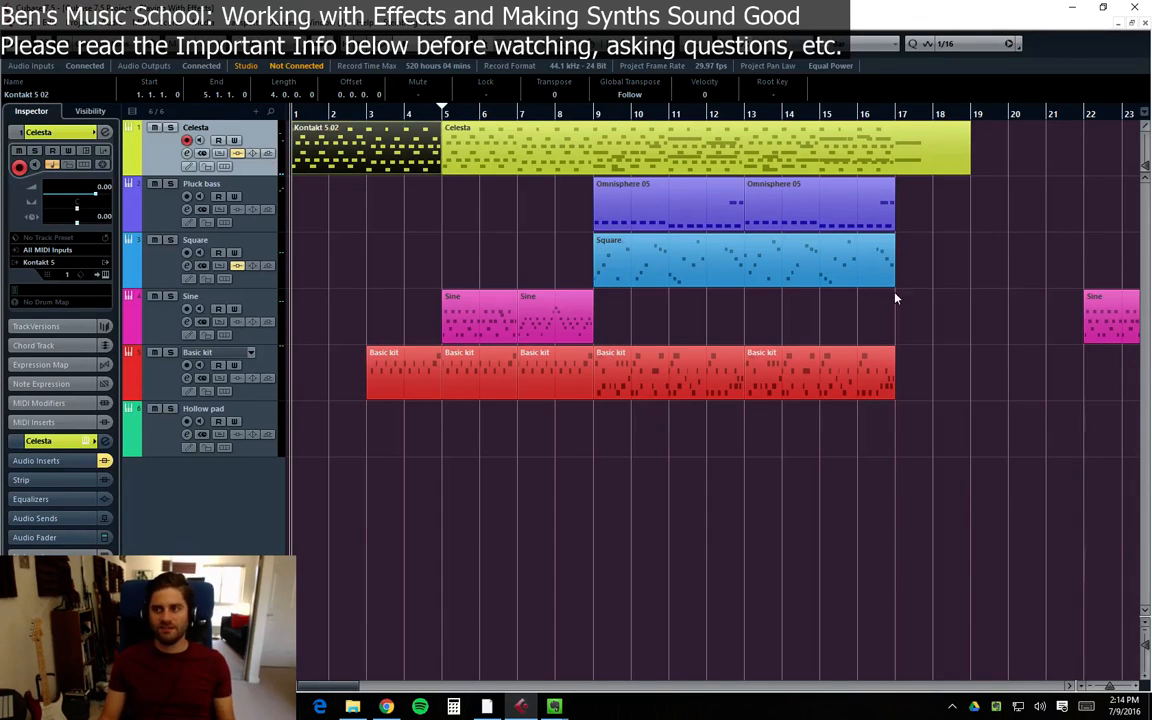
click(166, 157)
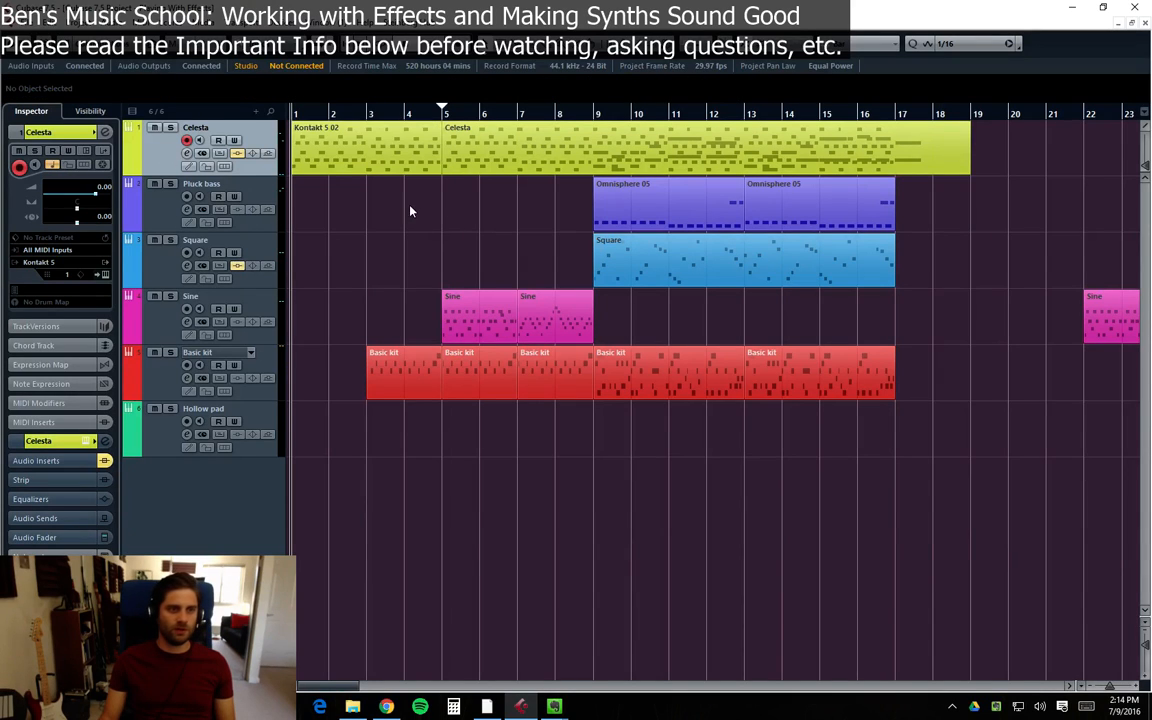
click(145, 220)
Solo the Square track and play it from bar 9
click(148, 238)
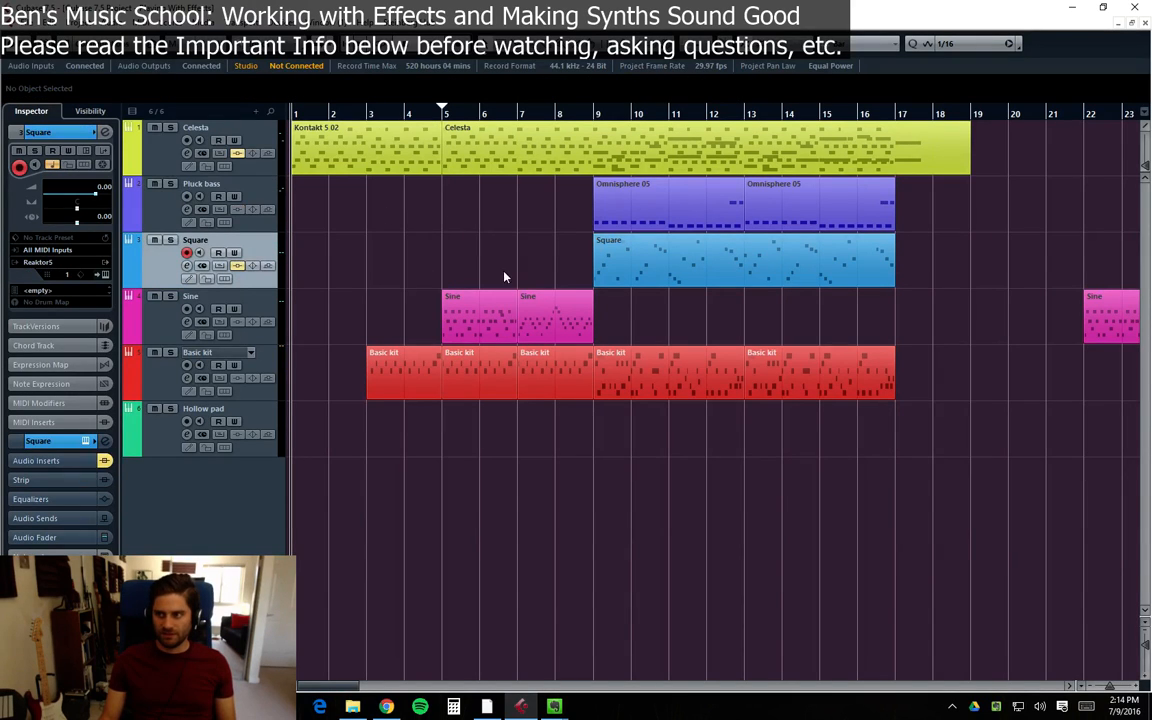
click(170, 240)
click(593, 113)
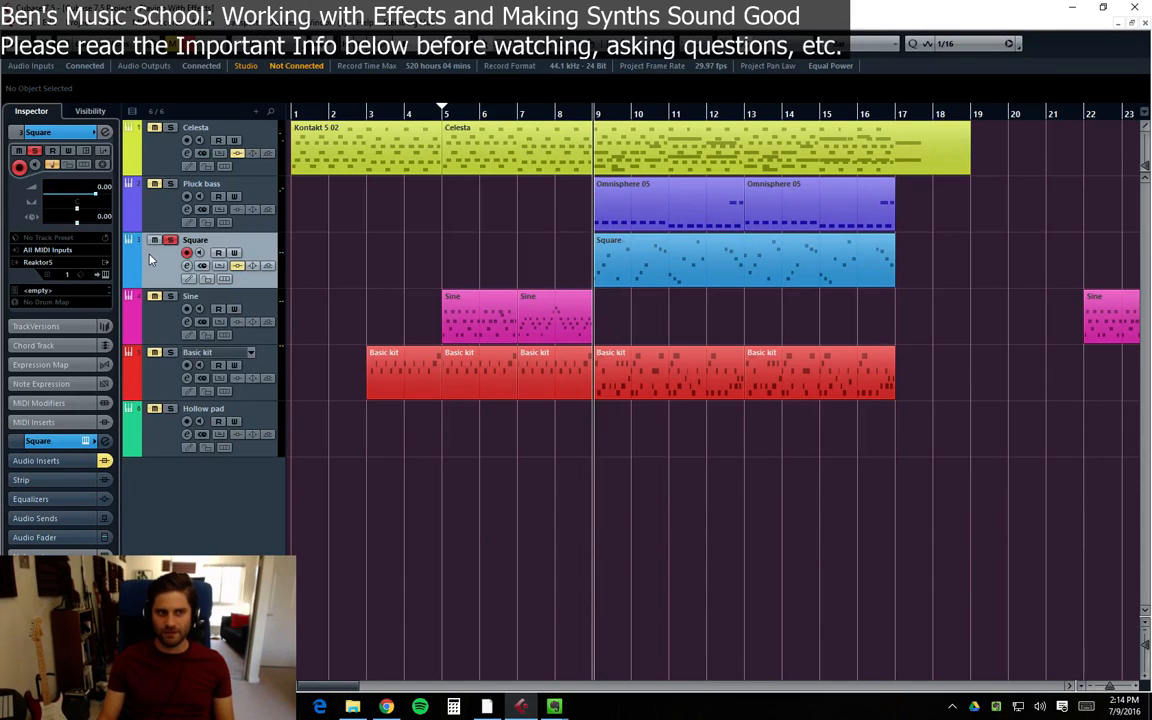
key(space)
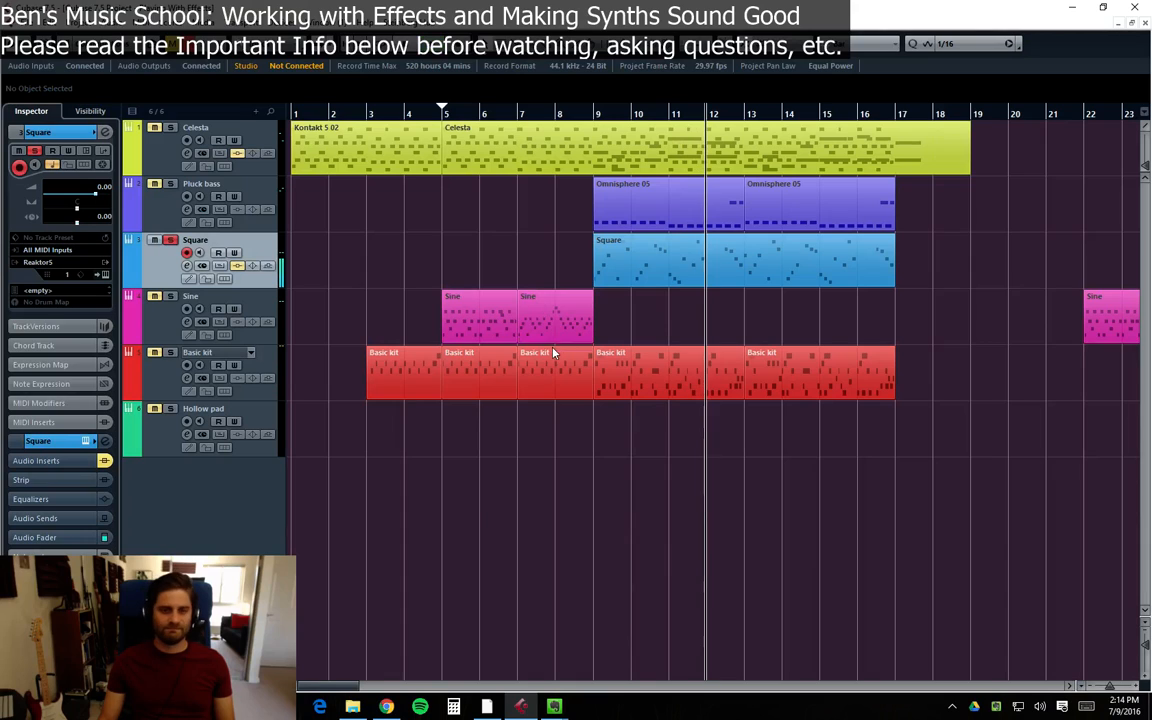
Open the Square track's Reaktor synth and raise its amp envelope attack to 20
click(172, 244)
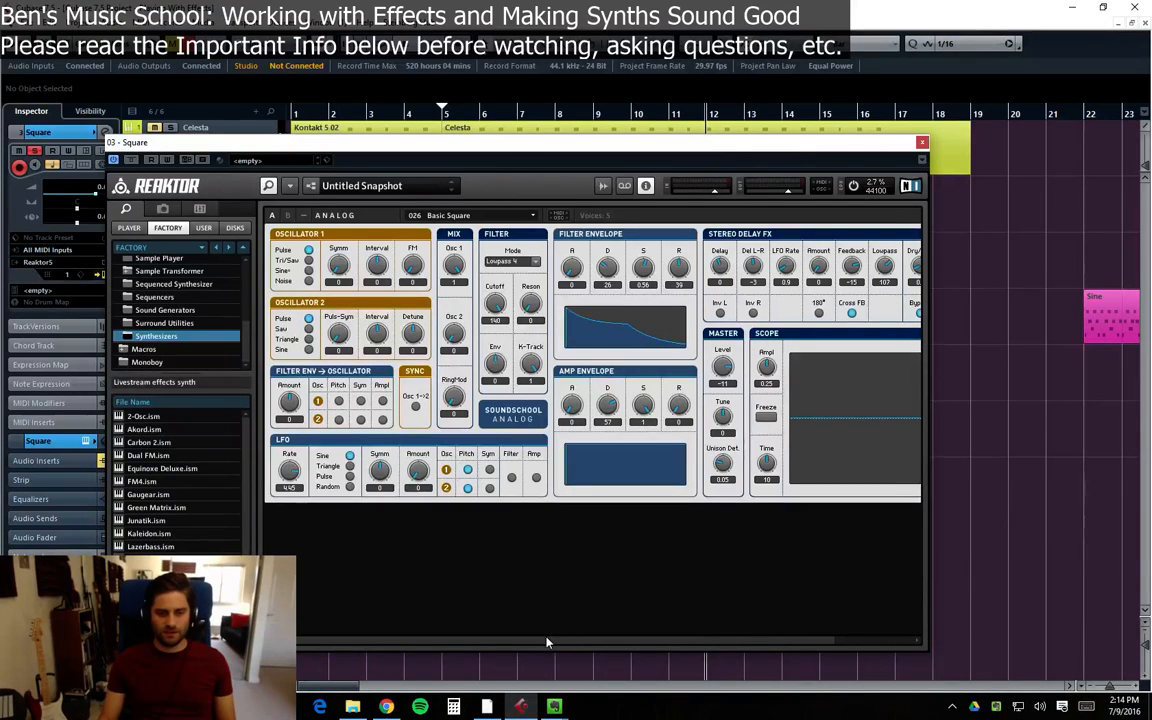
drag(577, 644, 605, 640)
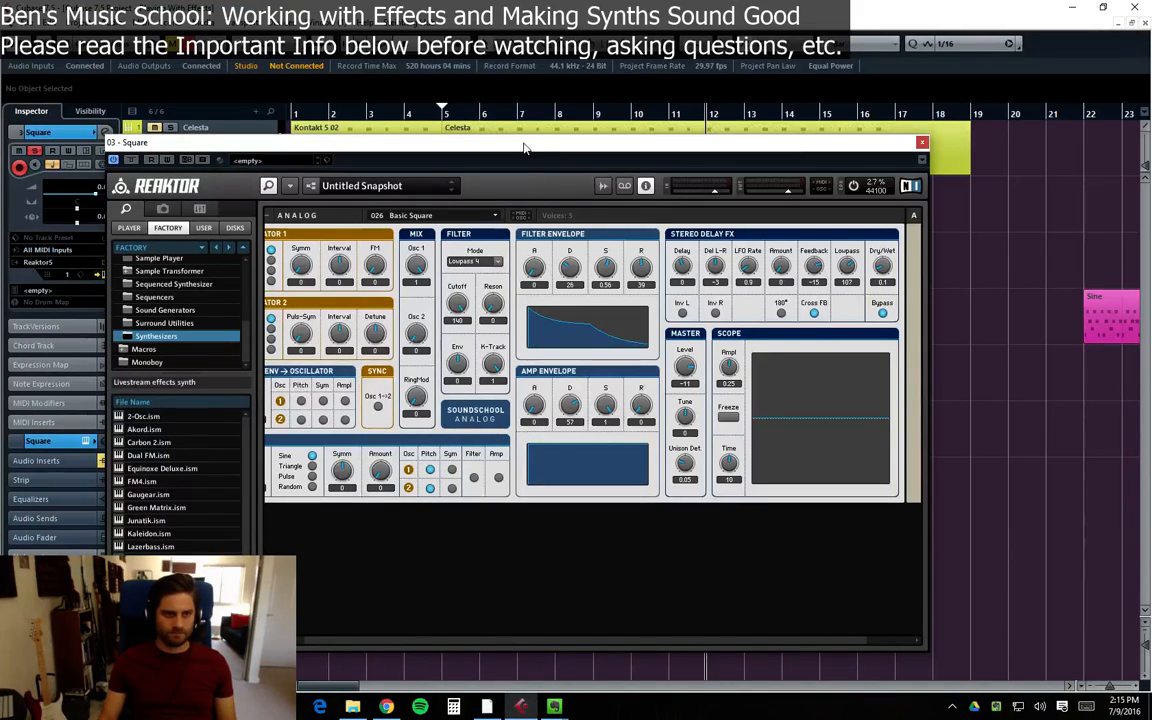
drag(537, 412, 537, 354)
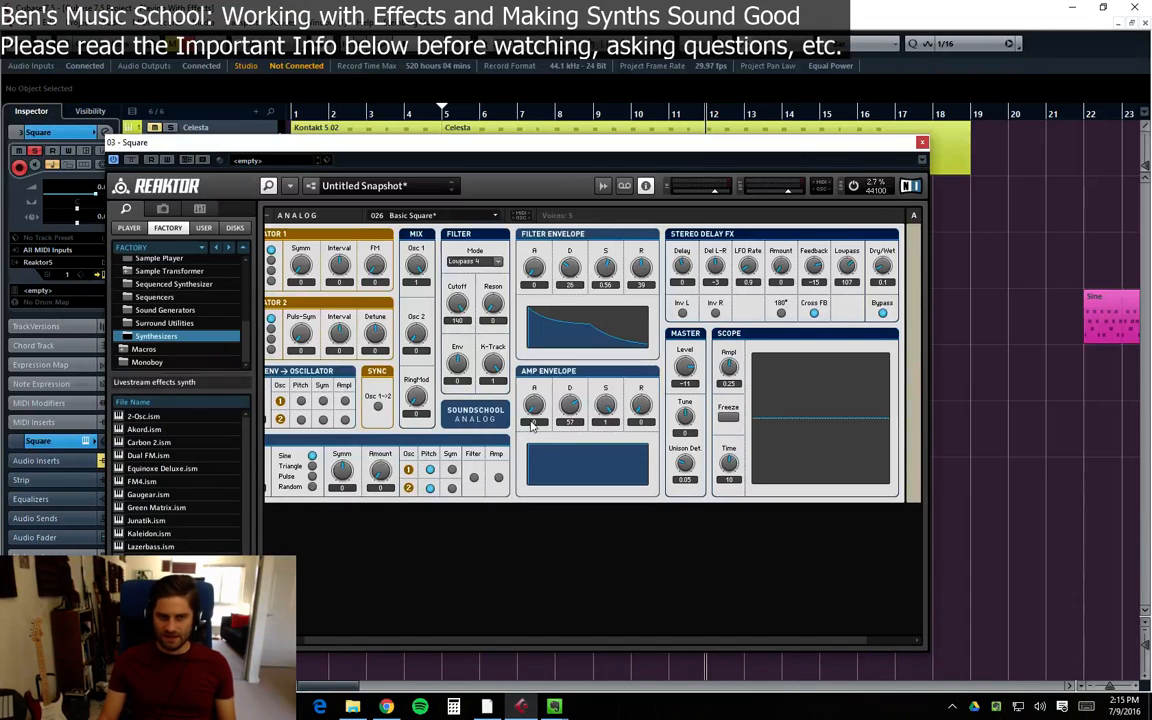
drag(534, 410, 533, 386)
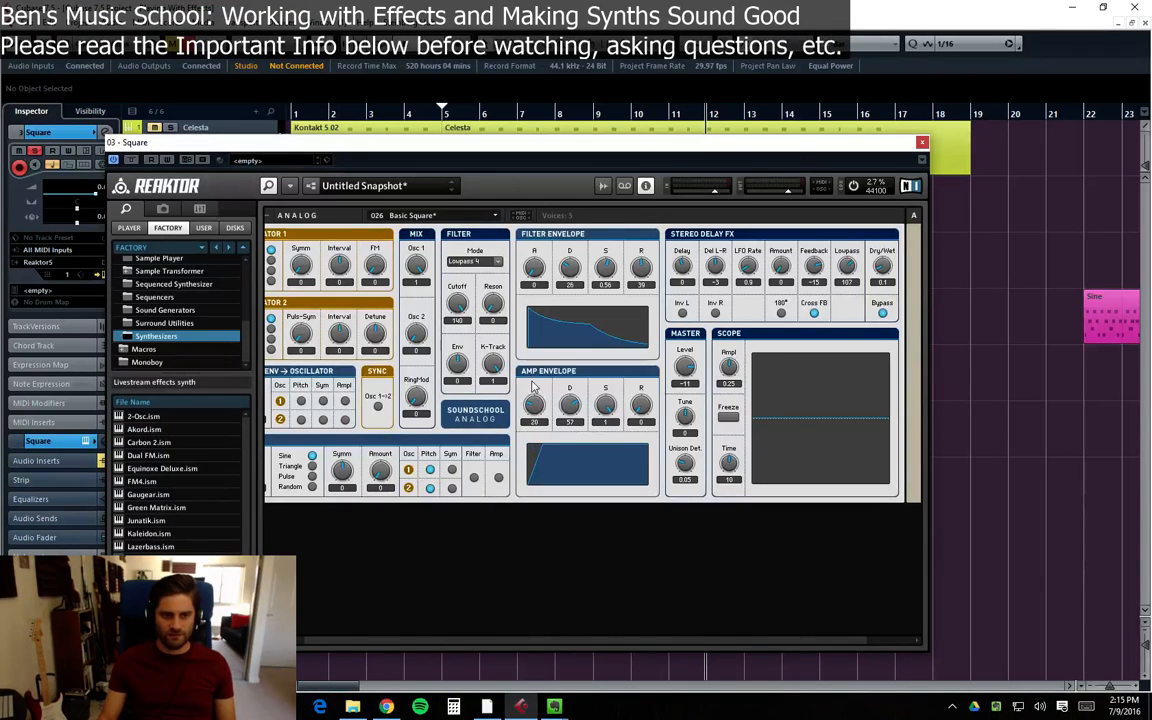
Play the Square part from bar 9 while raising the amp envelope attack to 61, then lower it to 1
drag(526, 143, 569, 307)
click(594, 121)
key(space)
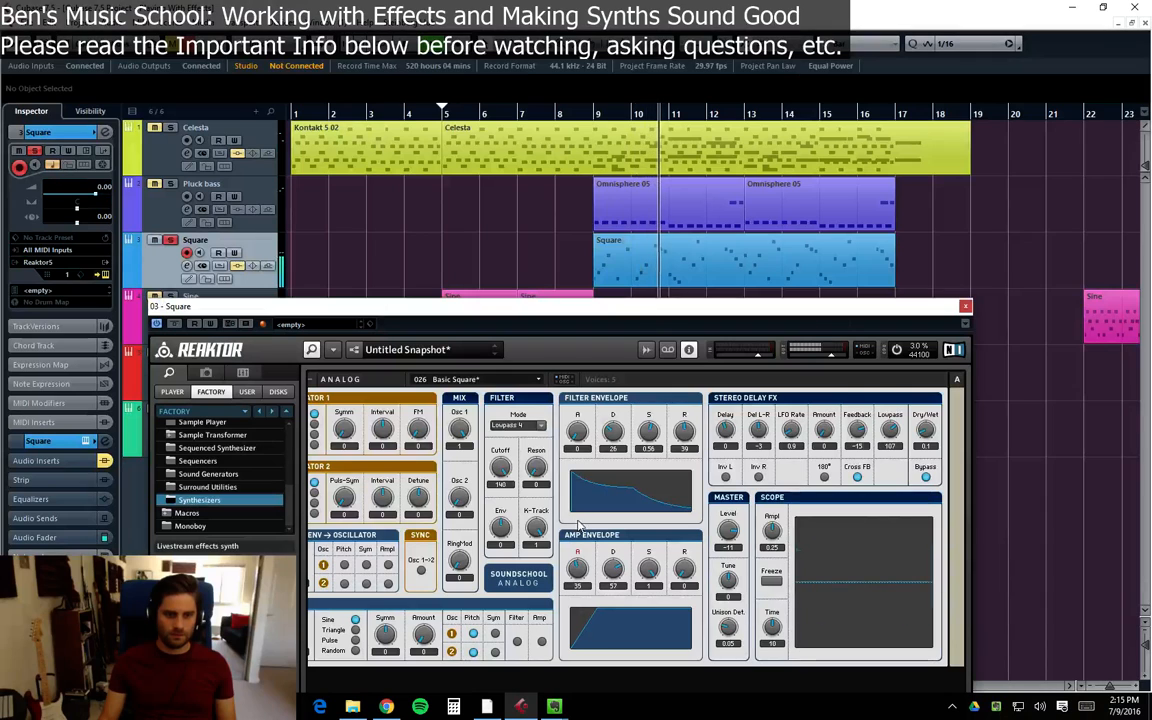
drag(493, 306, 502, 188)
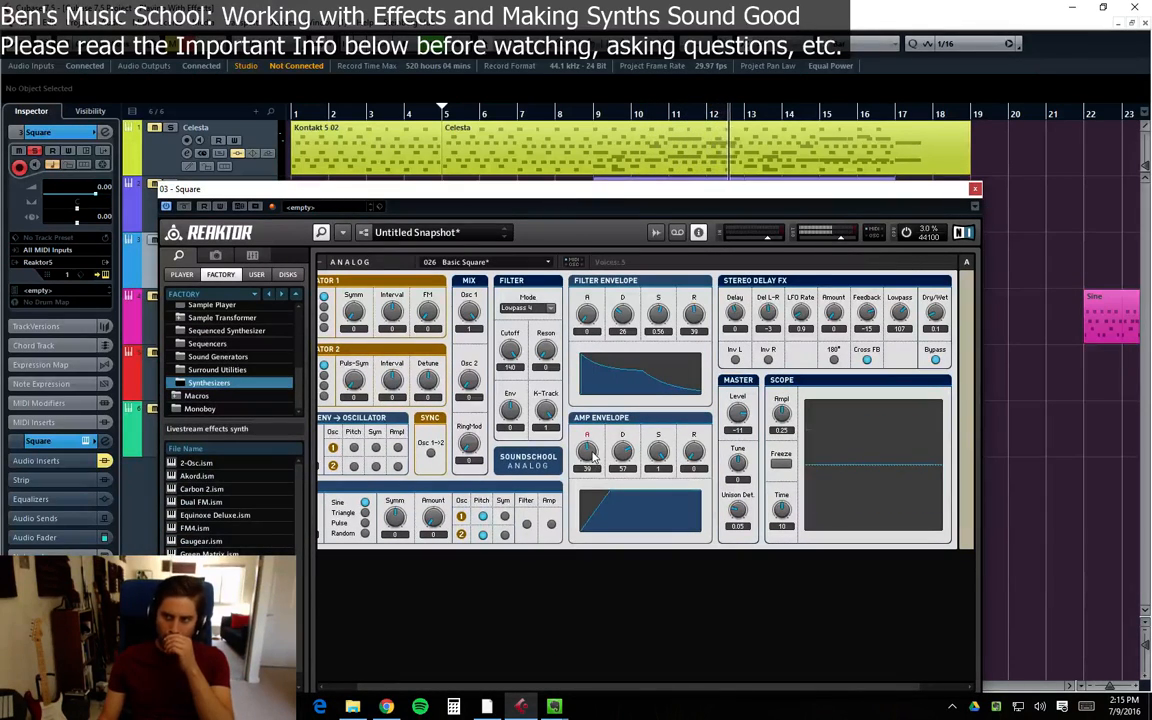
click(597, 125)
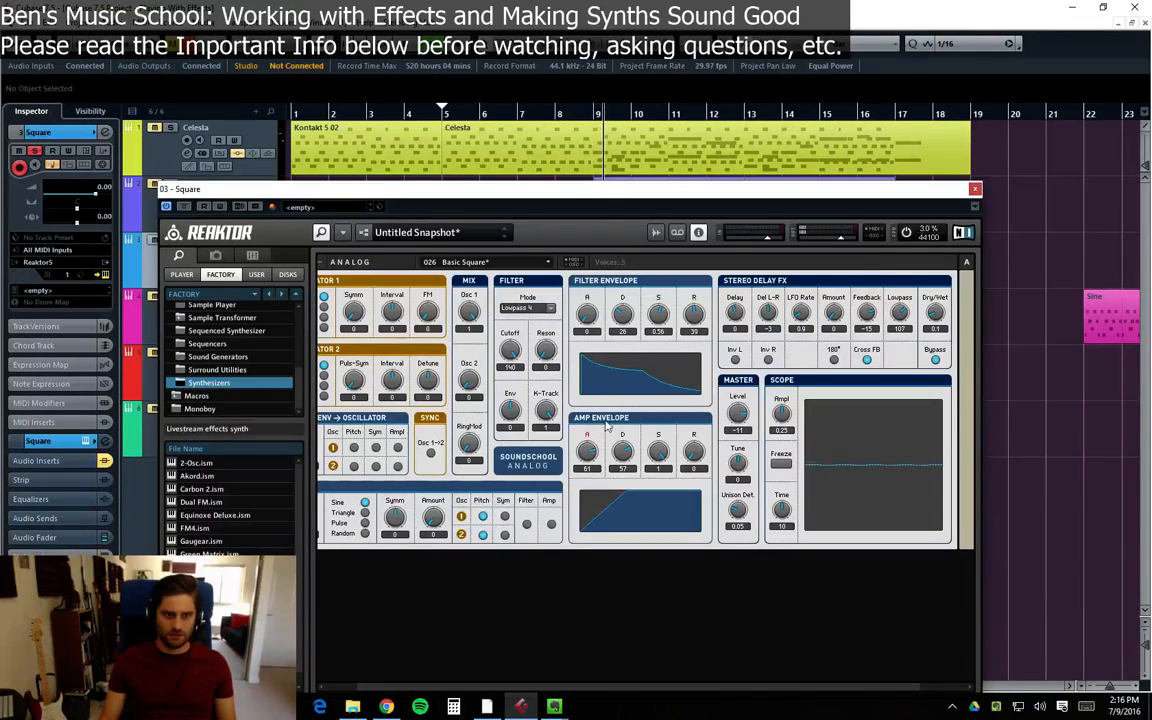
drag(590, 450, 605, 500)
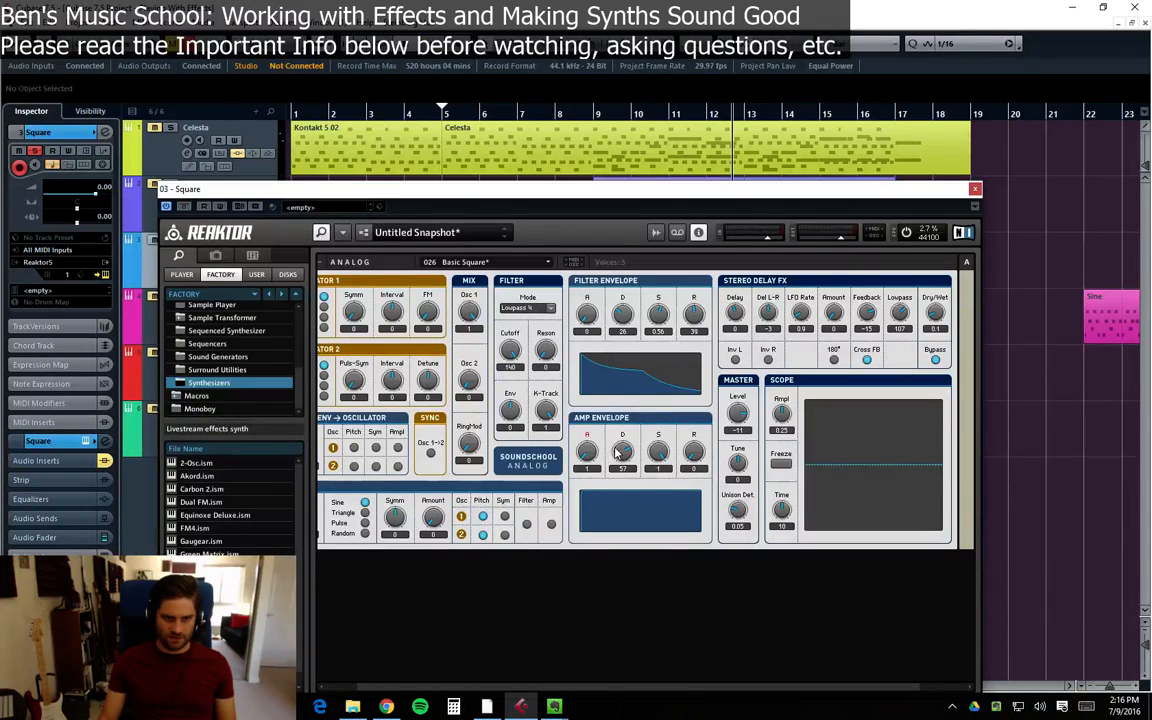
Play from bar 9 while raising the amp envelope release to 55, then bring it back to 0
click(594, 112)
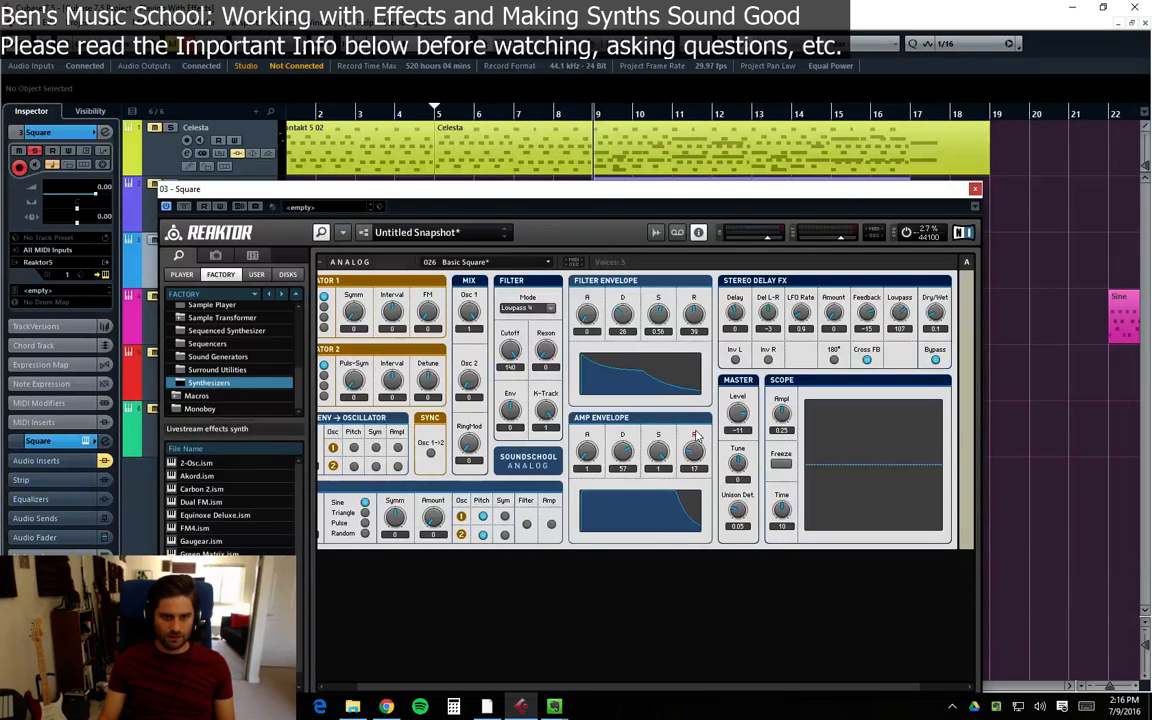
key(space)
drag(693, 450, 718, 405)
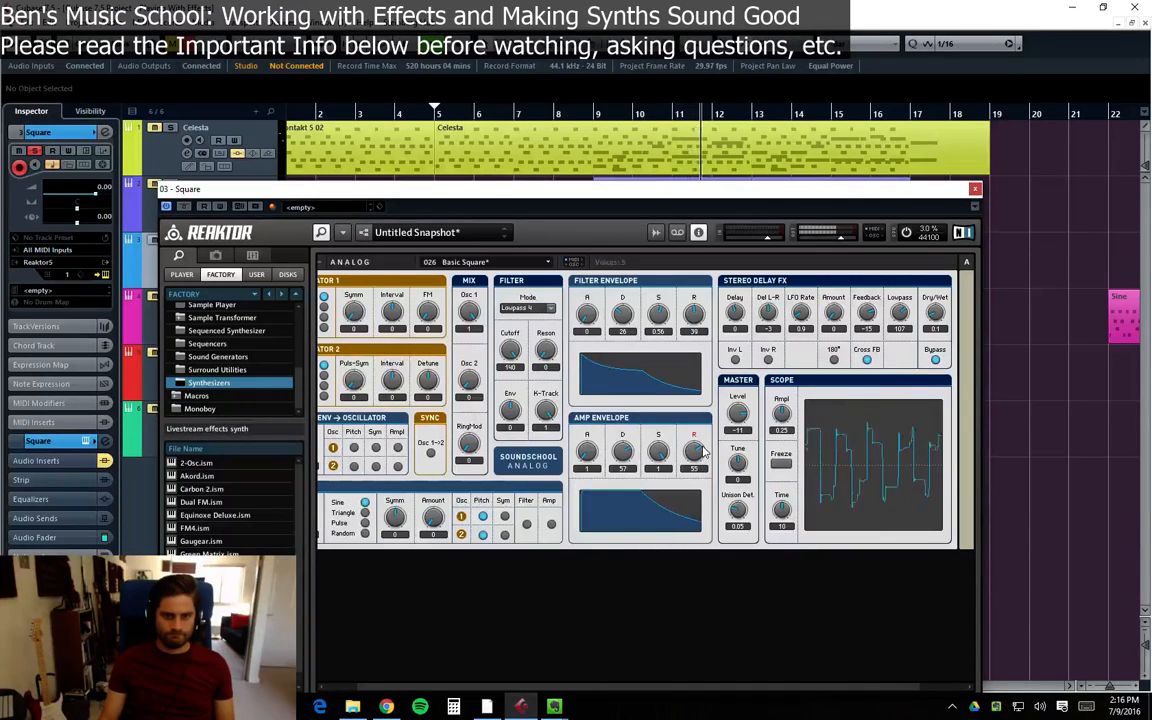
drag(703, 452, 698, 455)
drag(695, 458, 696, 536)
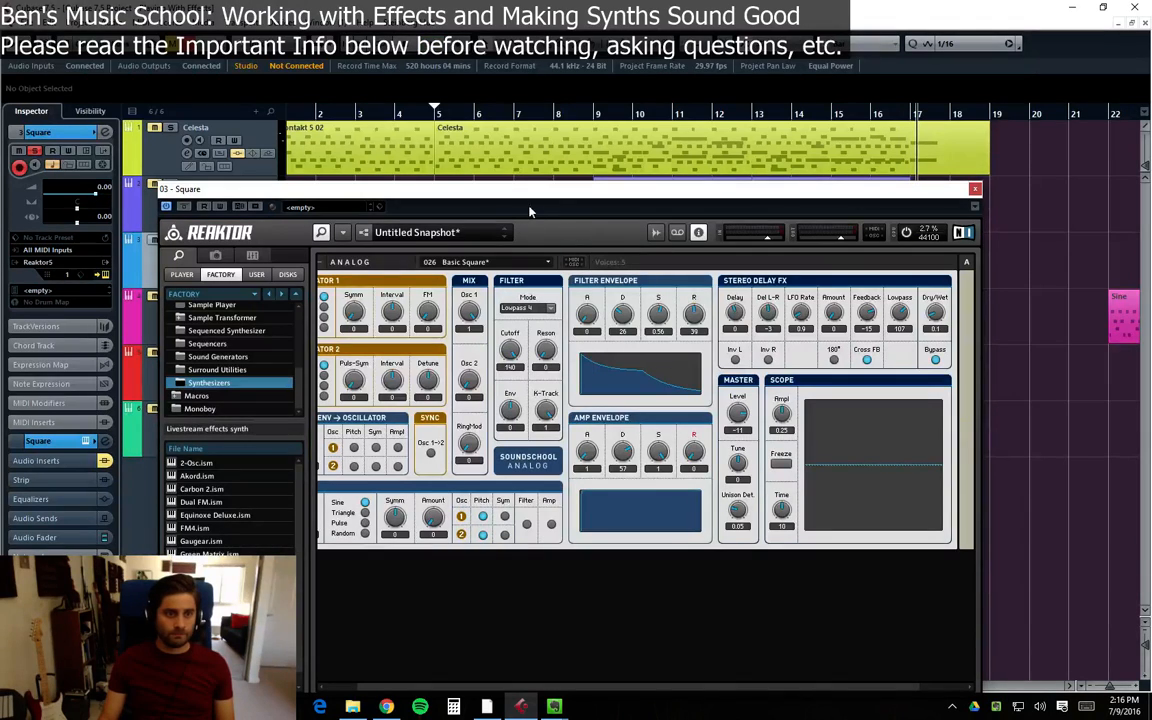
Keep the amp envelope release at 0, close the Reaktor synth window, and remove the Square track's solo
drag(528, 198, 573, 148)
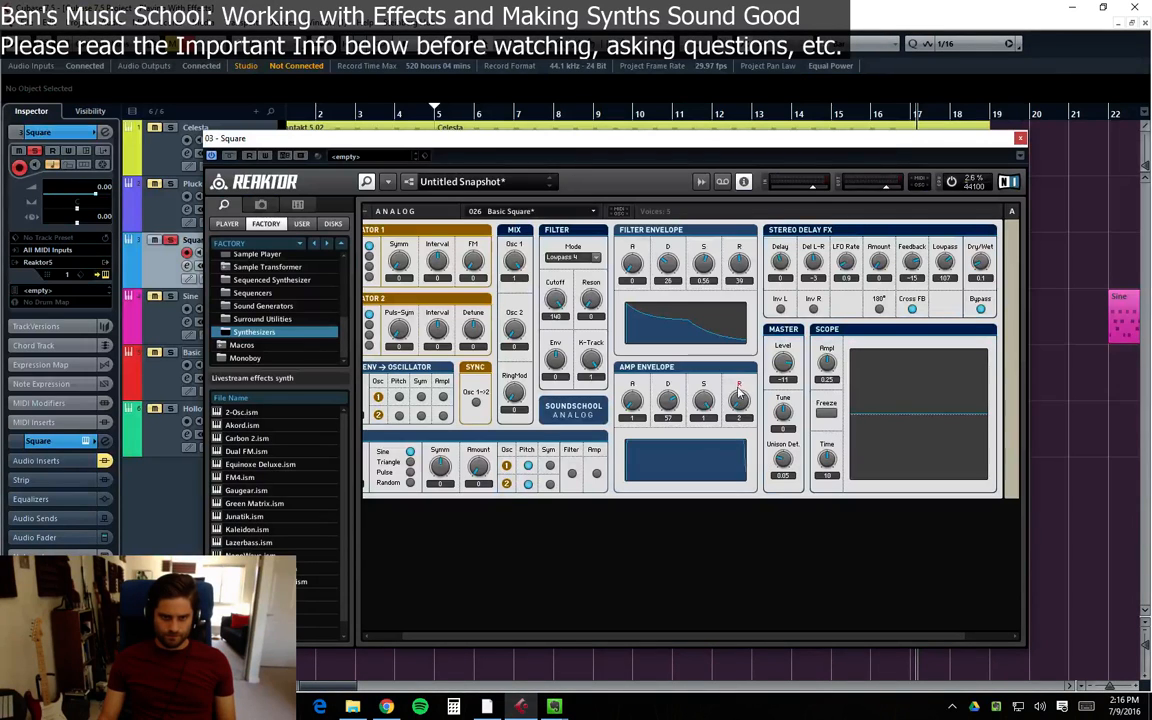
drag(752, 338, 749, 333)
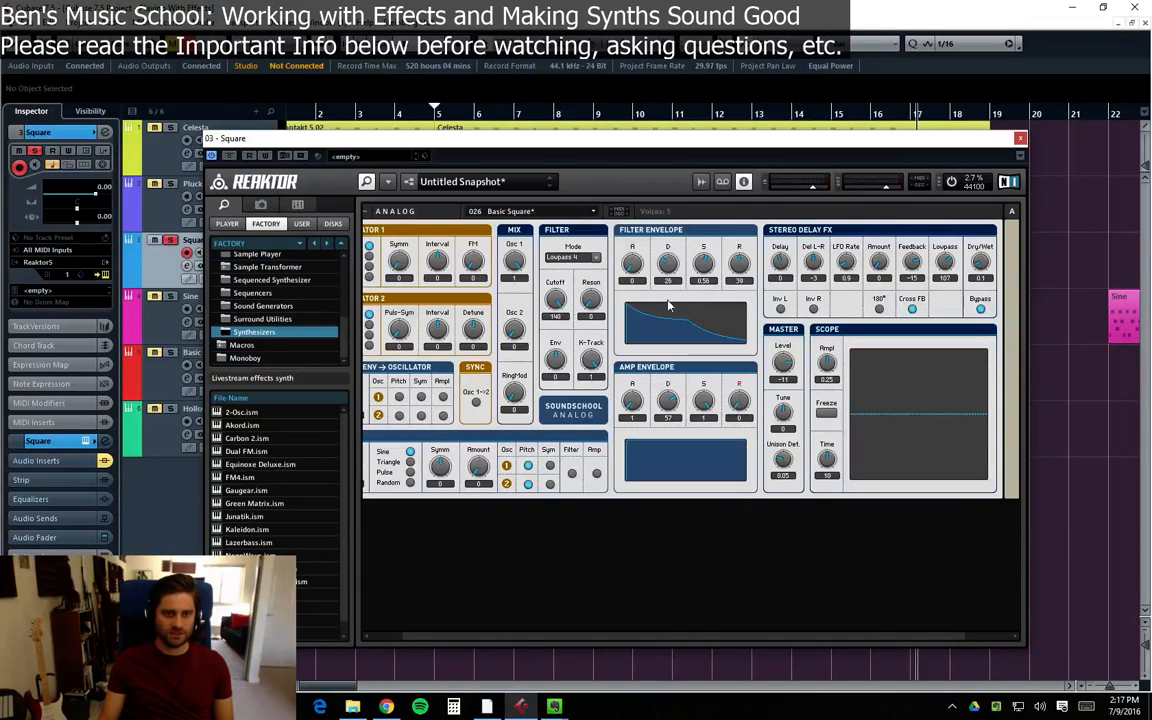
click(1020, 139)
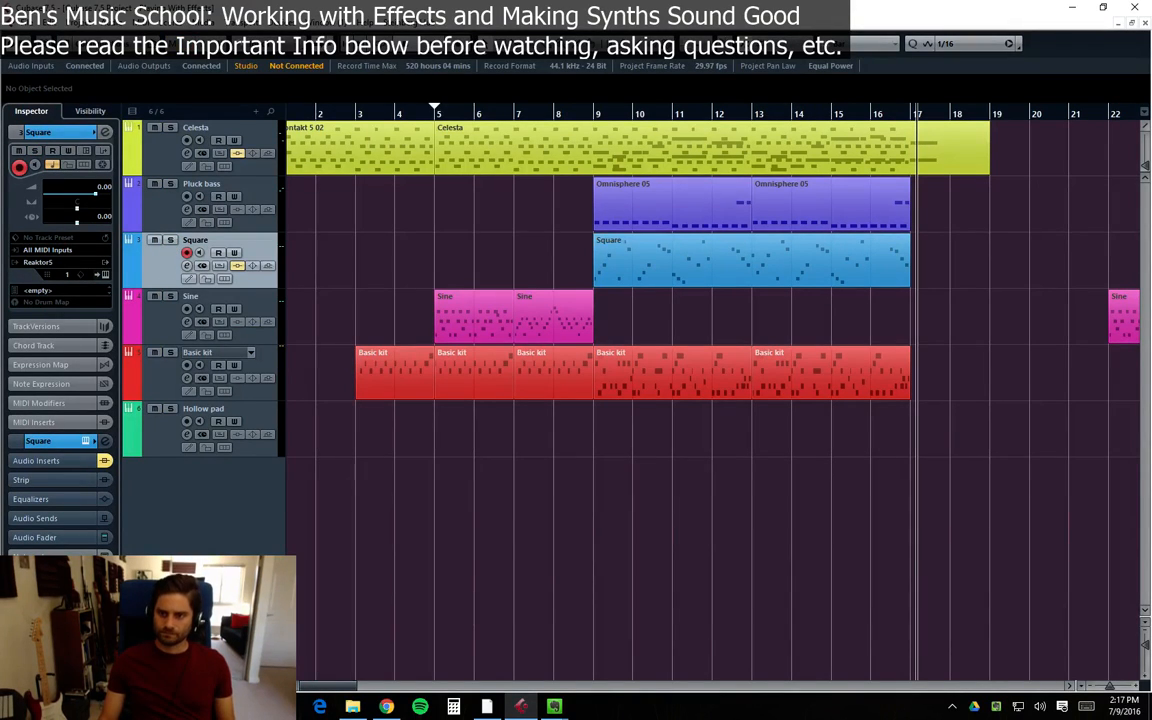
Return the playhead to bar 9 in the arrangement
click(559, 706)
click(632, 647)
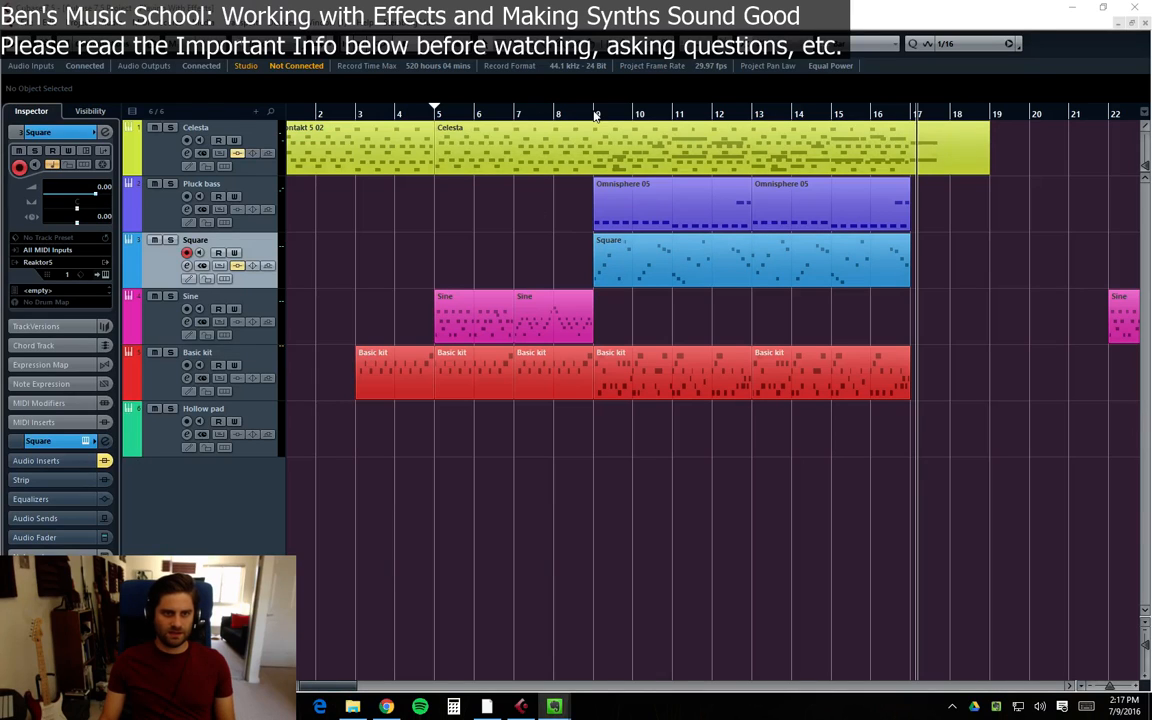
click(583, 194)
click(599, 115)
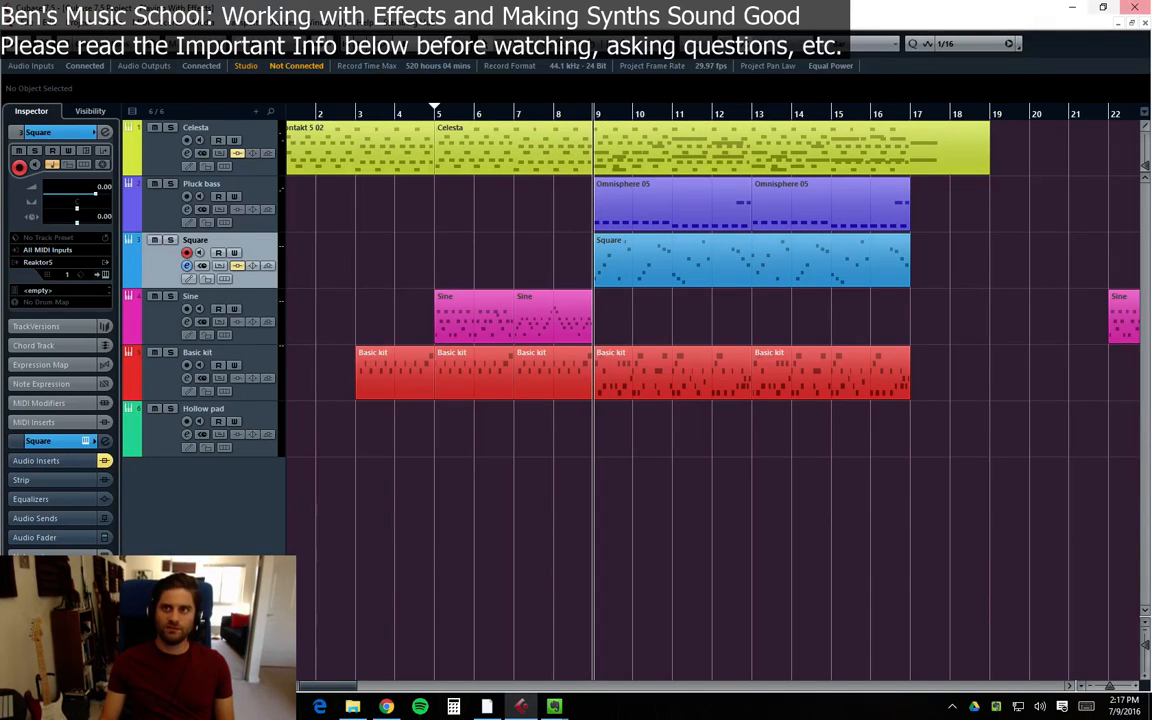
Open the Square track's channel settings and clear its insert effects, including PingPongDelay
drag(1151, 26, 491, 299)
click(290, 397)
click(288, 378)
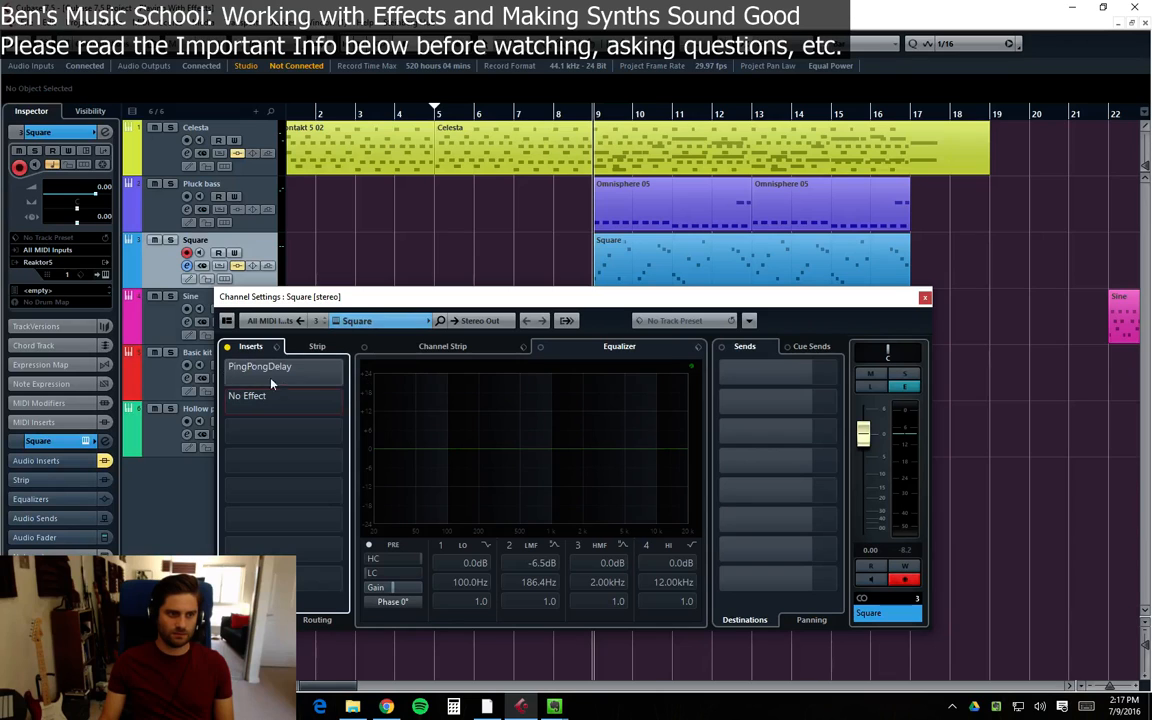
click(341, 376)
click(345, 409)
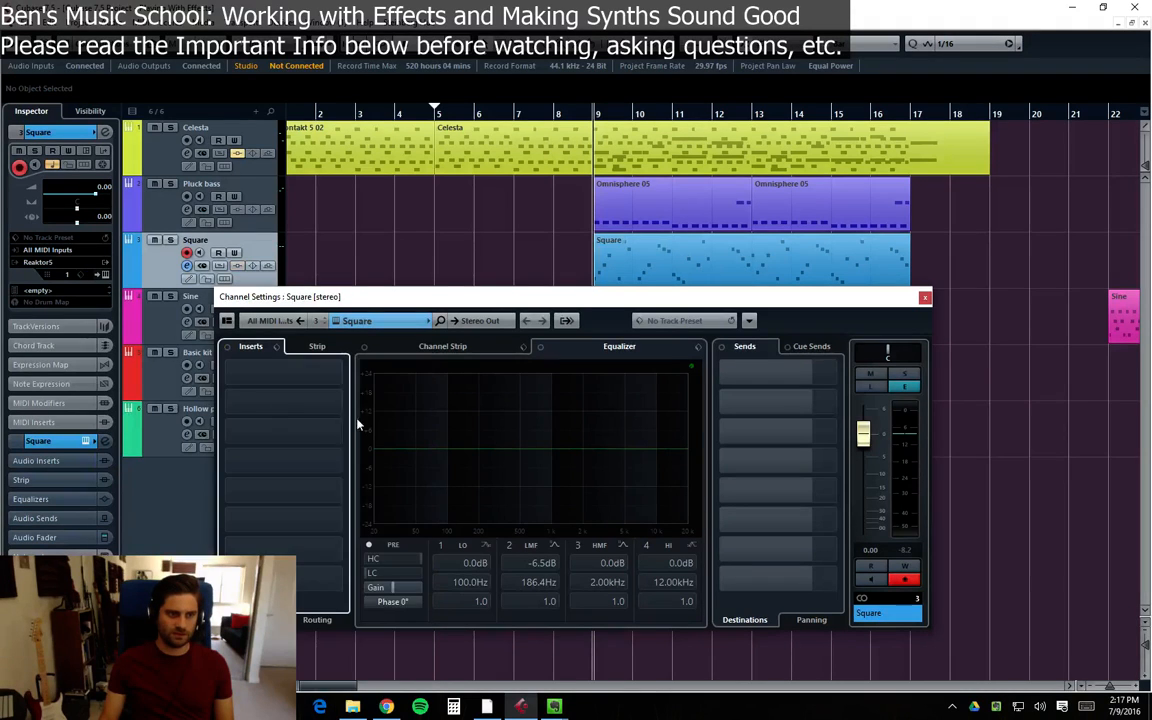
Add DualFilter from the Filter category to the Square track's first insert slot and arrange its window beside the channel settings
click(297, 374)
click(242, 476)
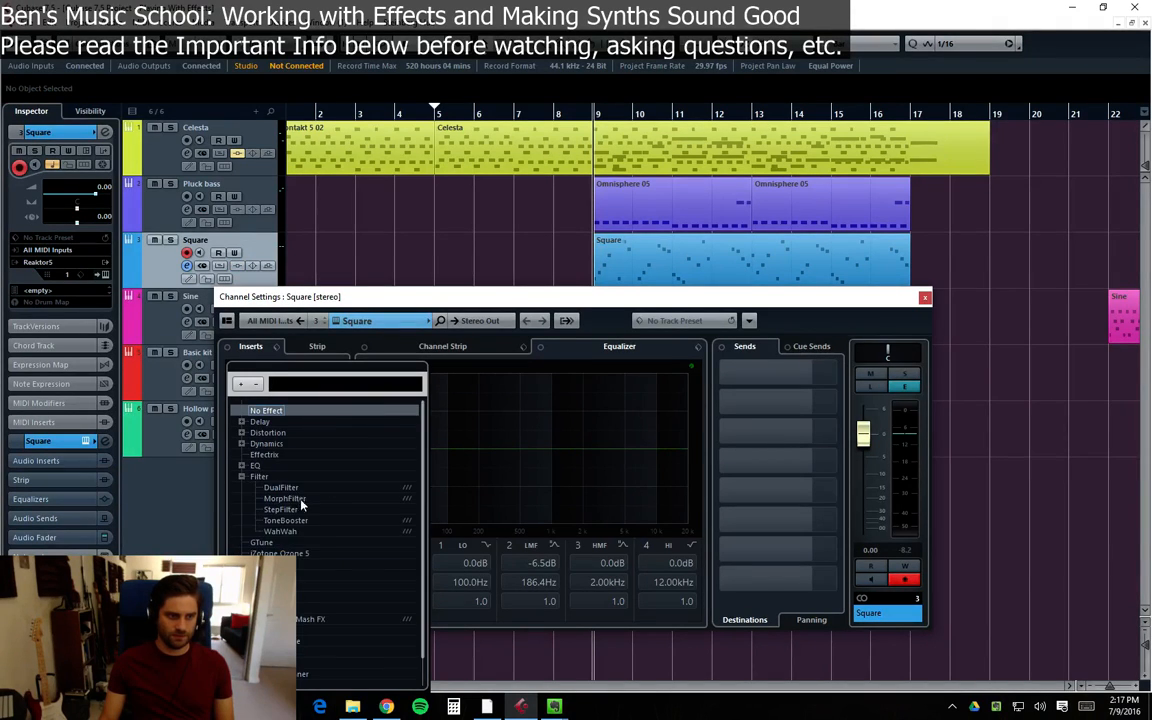
click(283, 488)
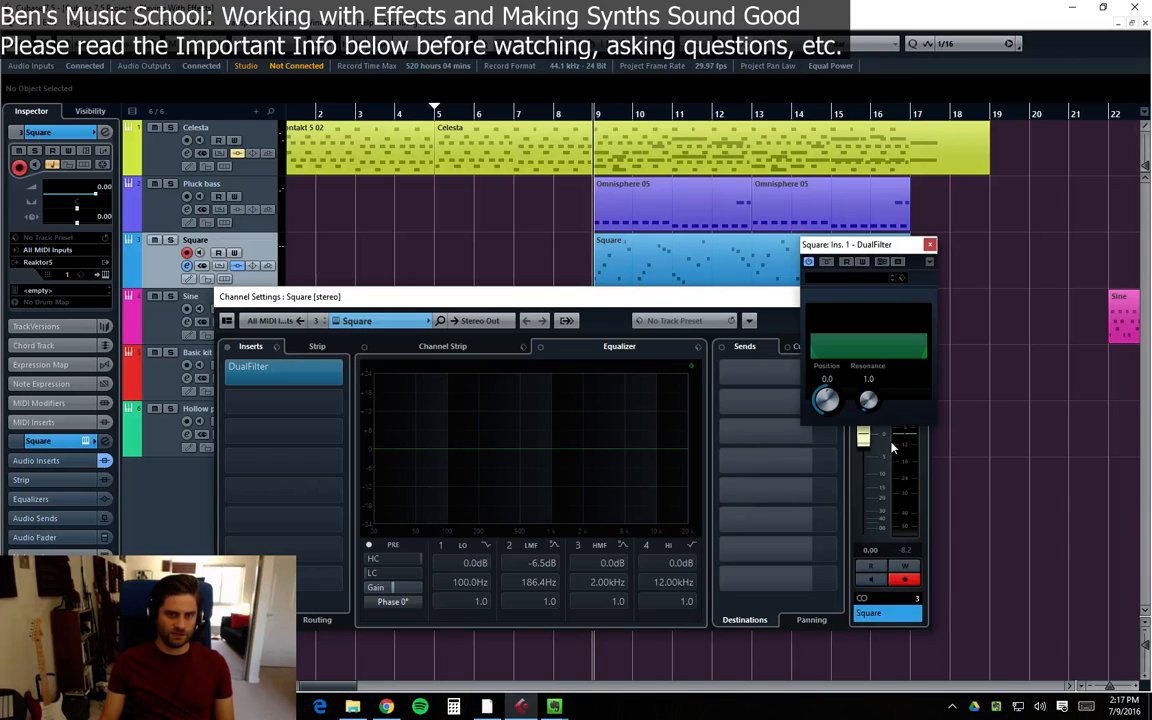
drag(607, 300, 594, 341)
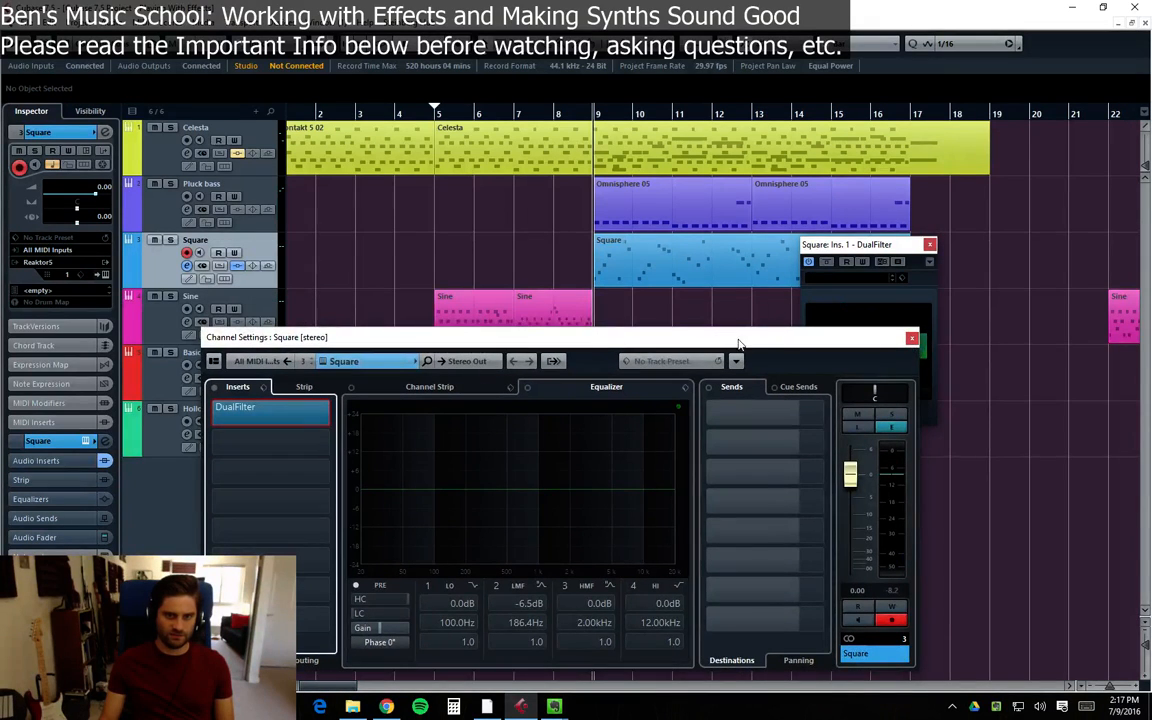
drag(738, 344, 783, 334)
drag(857, 252, 636, 205)
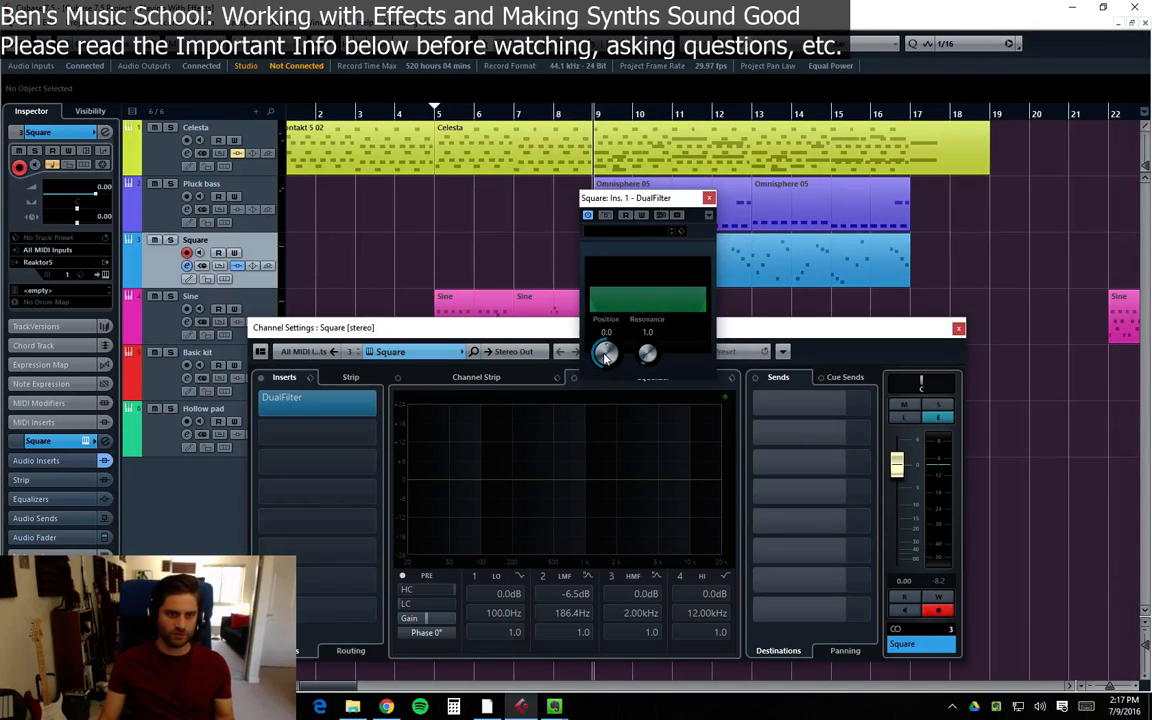
drag(612, 198, 804, 292)
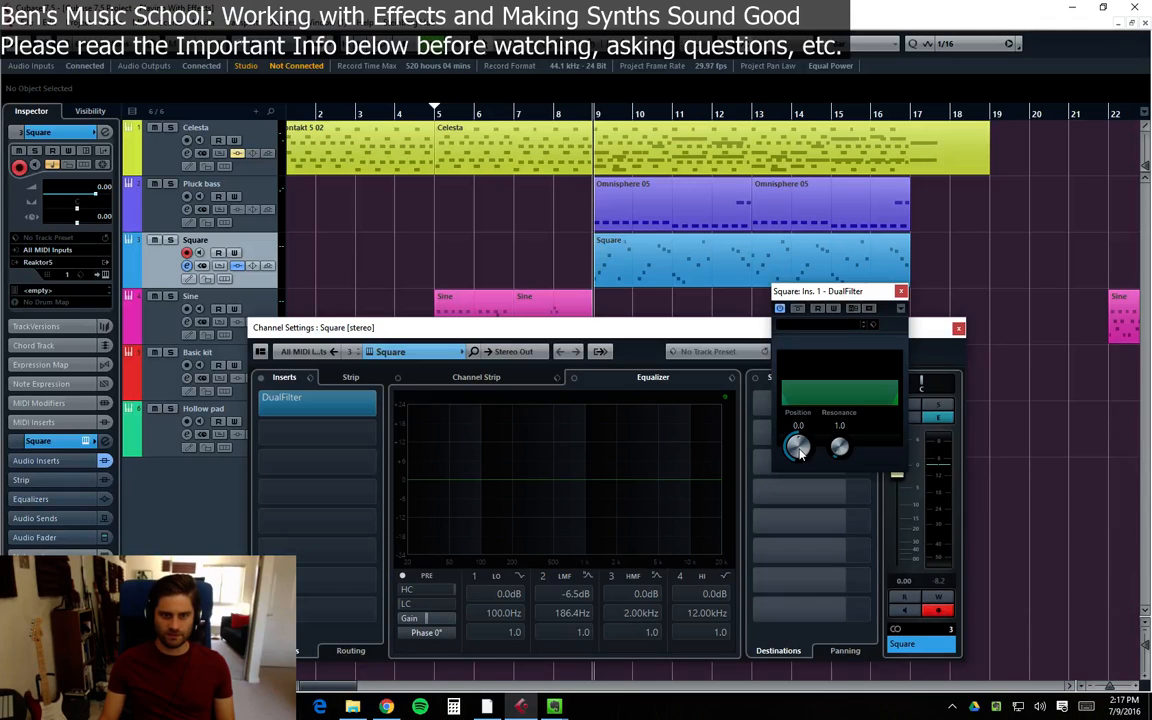
Solo the Square track during playback and raise DualFilter's Position to 66.3
drag(800, 453, 801, 452)
key(space)
click(171, 240)
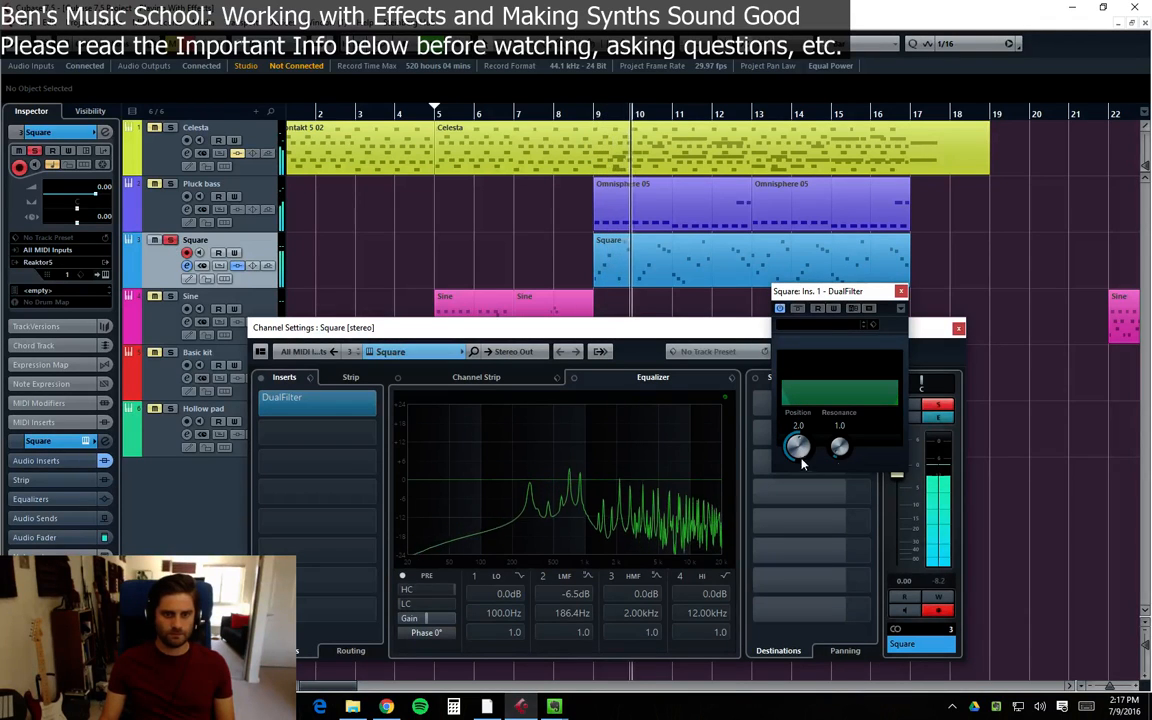
drag(817, 462, 816, 422)
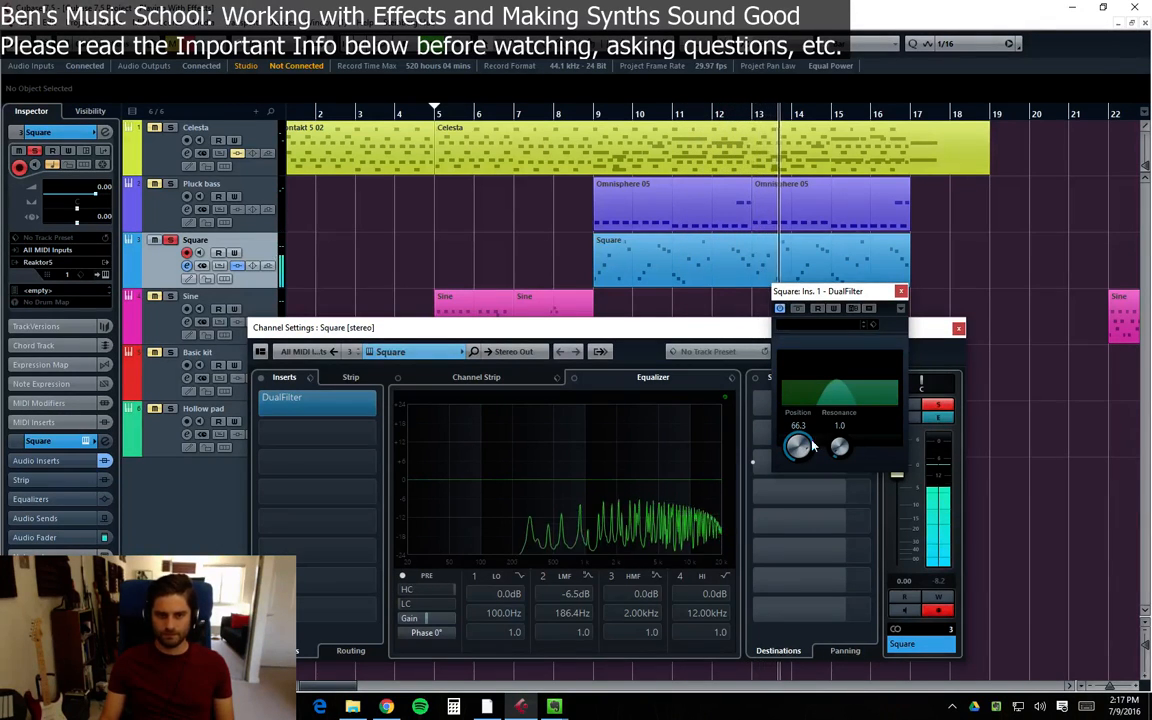
drag(807, 451, 807, 447)
Set the left locator to bar 9 and the right locator to bar 17, and lower DualFilter's Position to 46.5
ctrl+click(597, 113)
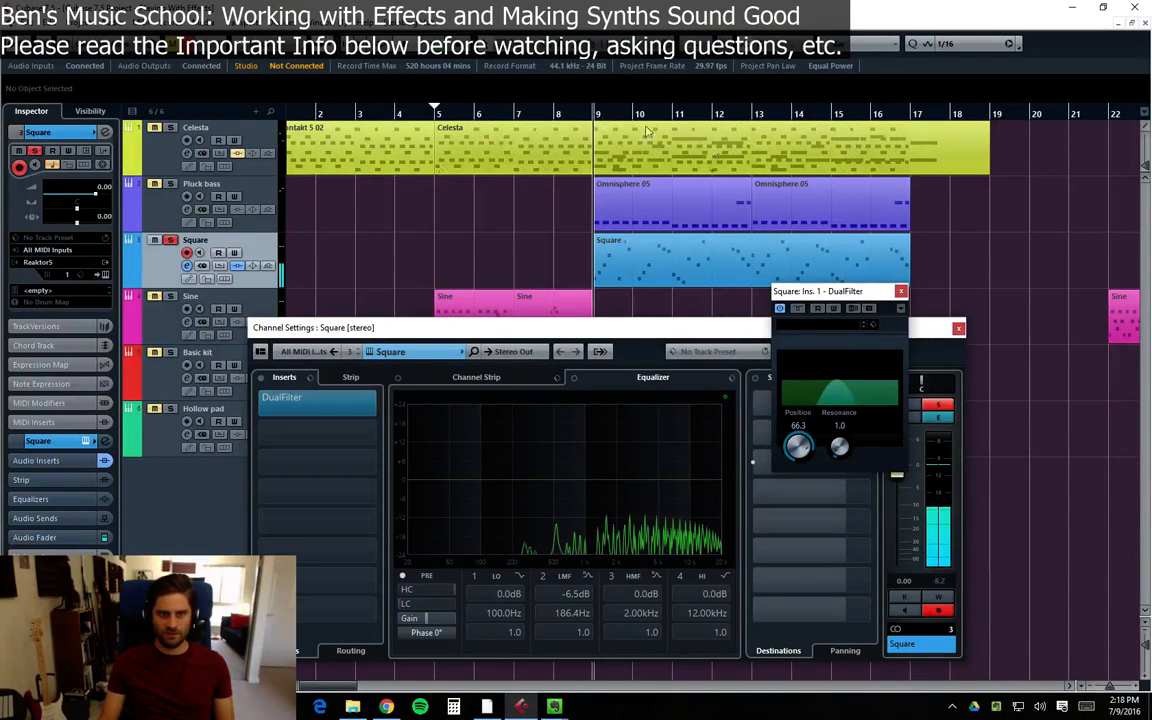
alt+click(918, 114)
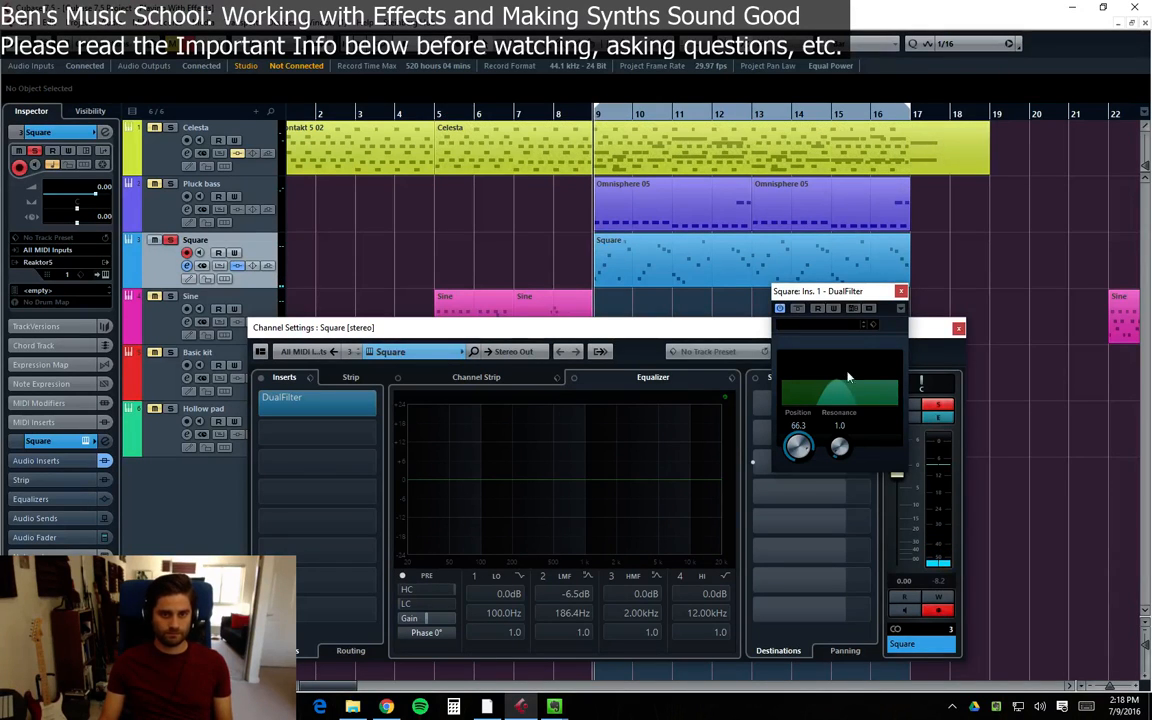
mouse_move(806, 449)
mouse_down()
mouse_move(794, 464)
mouse_move(801, 542)
mouse_move(789, 535)
mouse_move(792, 494)
mouse_move(814, 446)
mouse_move(787, 480)
mouse_move(794, 450)
mouse_up()
Play the full mix from bar 9 and adjust DualFilter's Position to 53.5
click(601, 117)
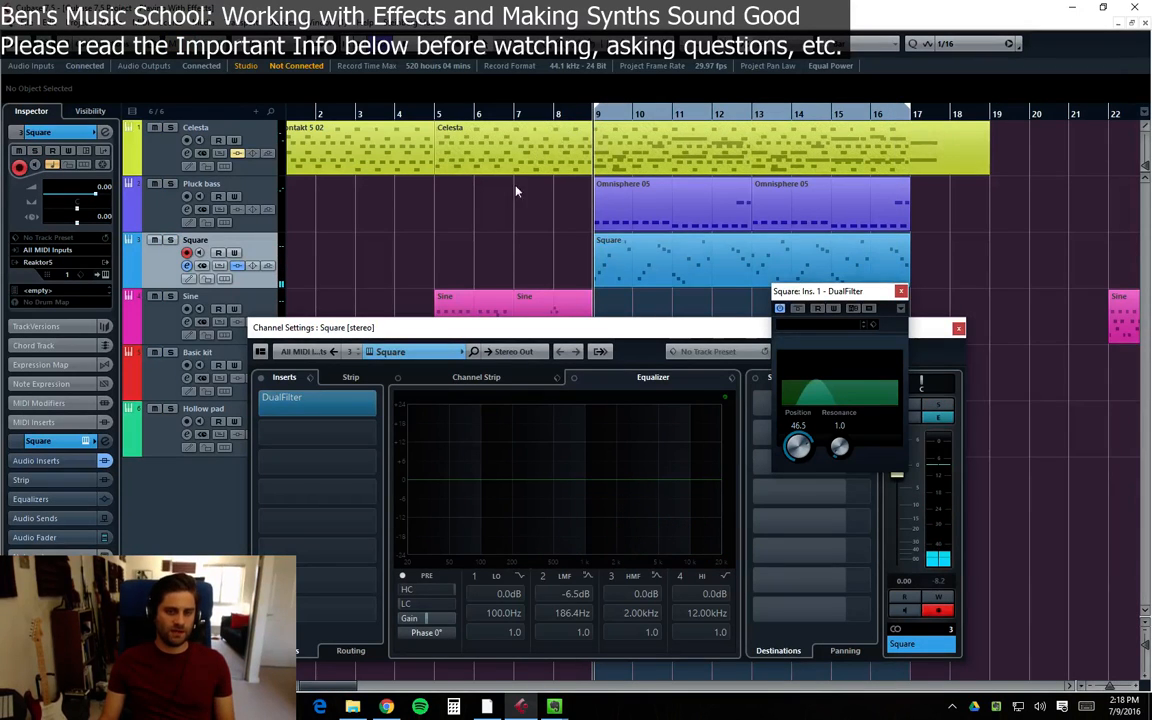
key(space)
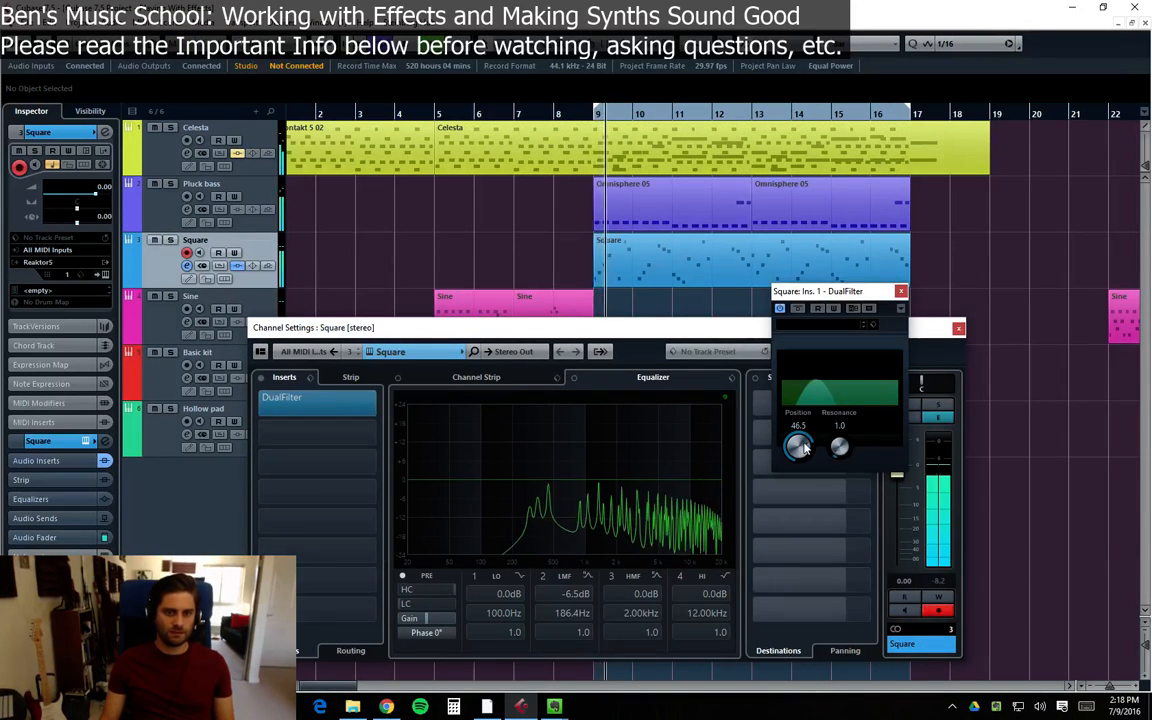
drag(808, 451, 809, 447)
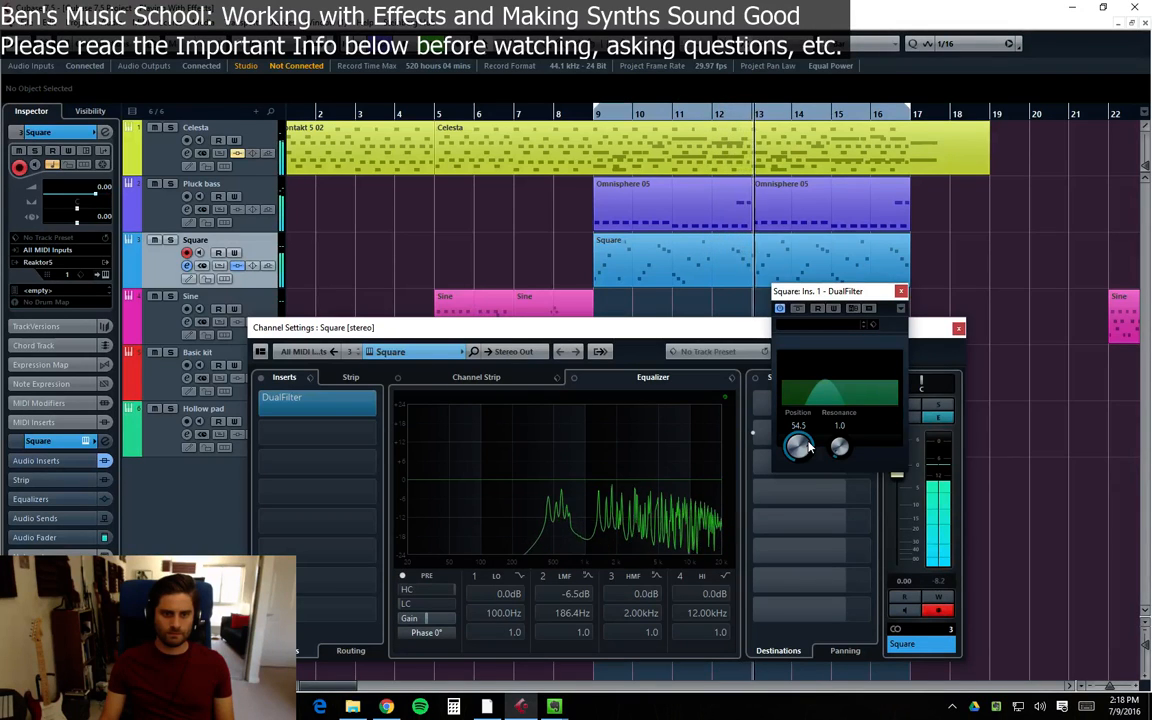
drag(810, 447, 810, 448)
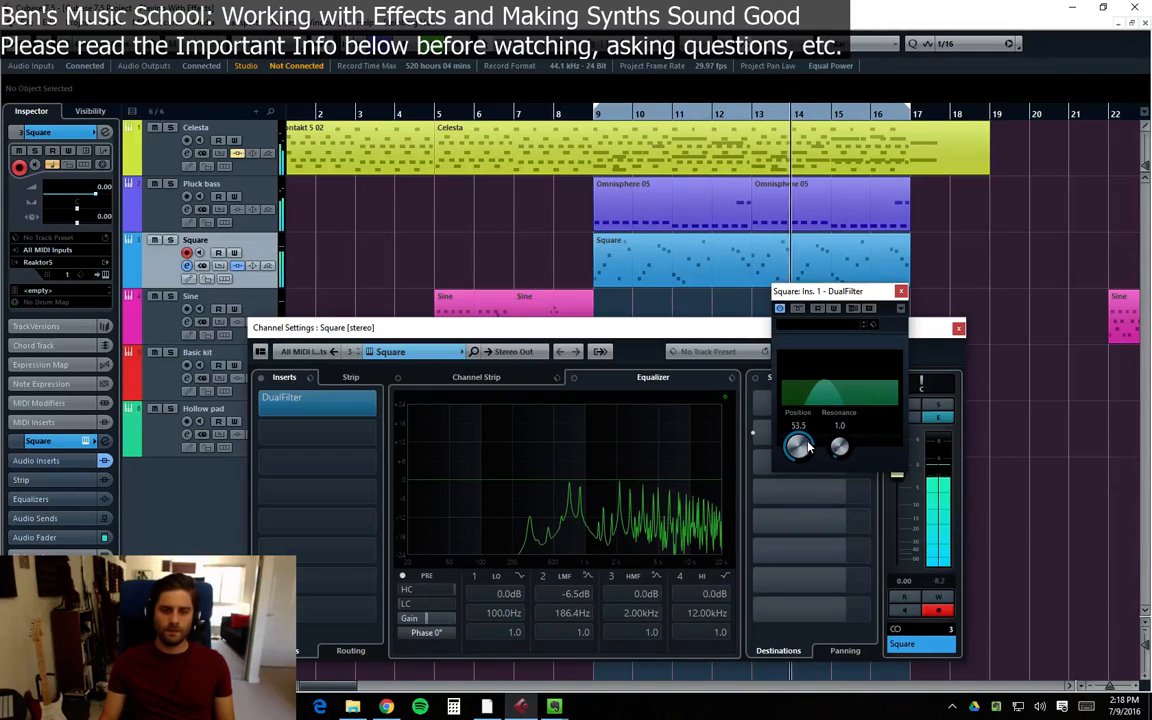
Bypass DualFilter on the Square track and close the effect's window
click(849, 297)
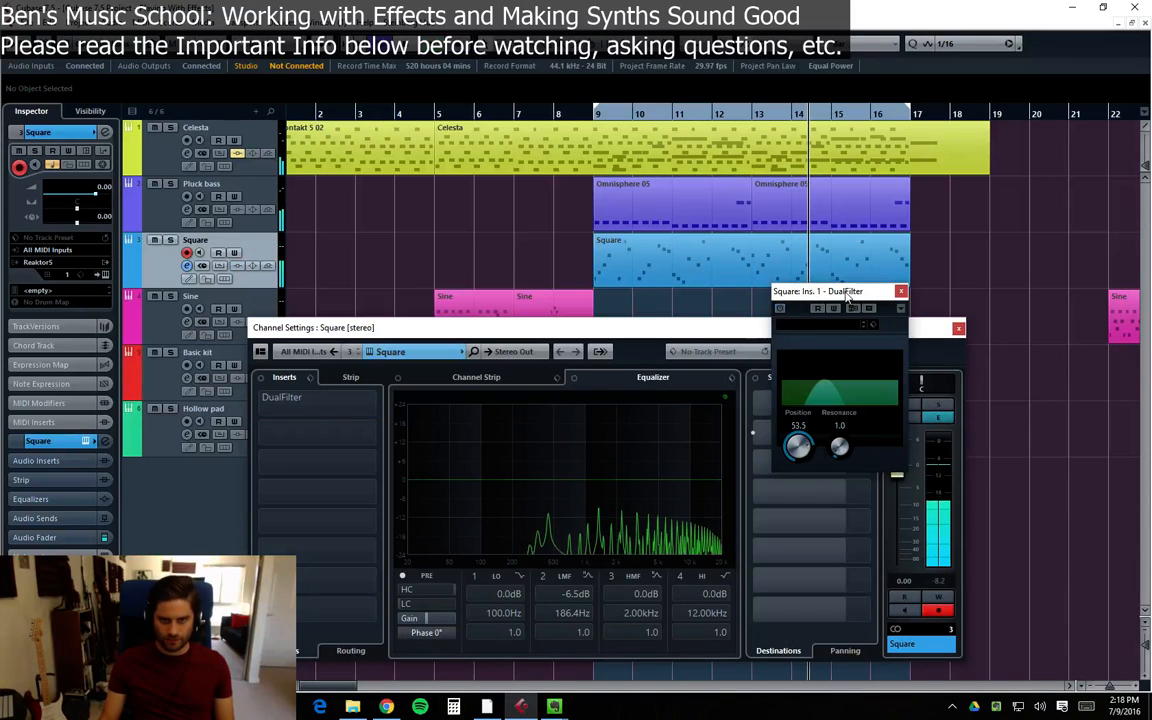
drag(849, 297, 997, 235)
click(1046, 231)
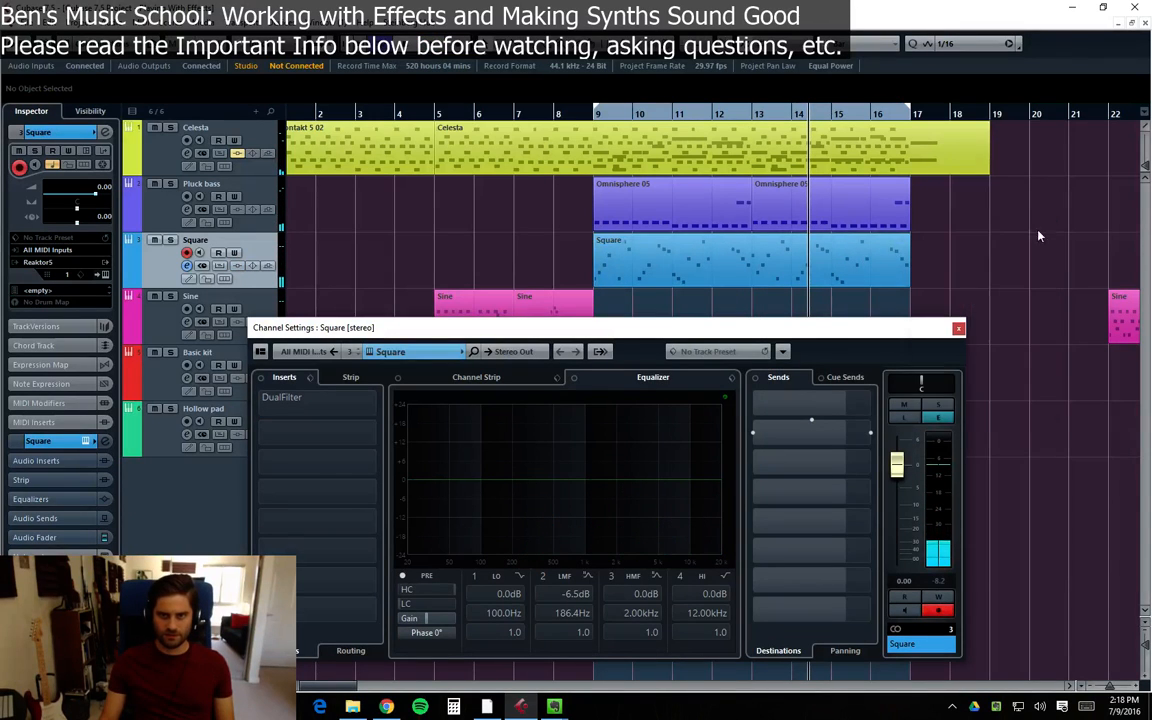
Solo the Square track, play it, and cut its low-mid EQ band by 9.2 dB at 346 Hz
click(170, 240)
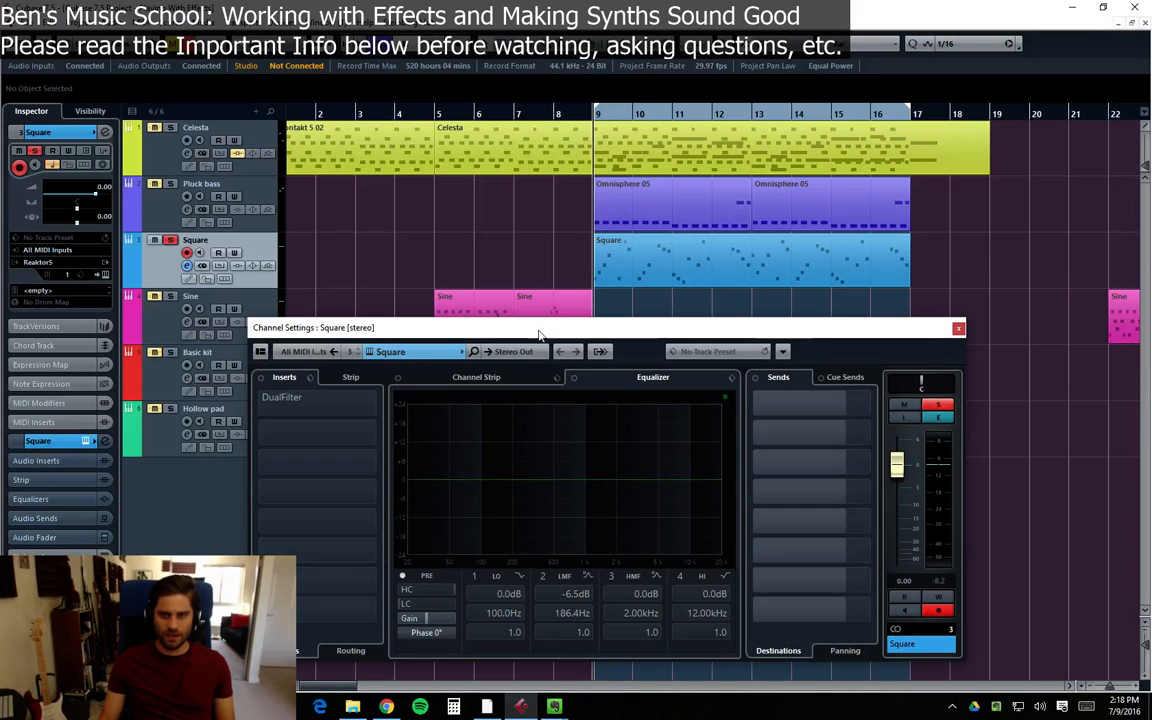
key(space)
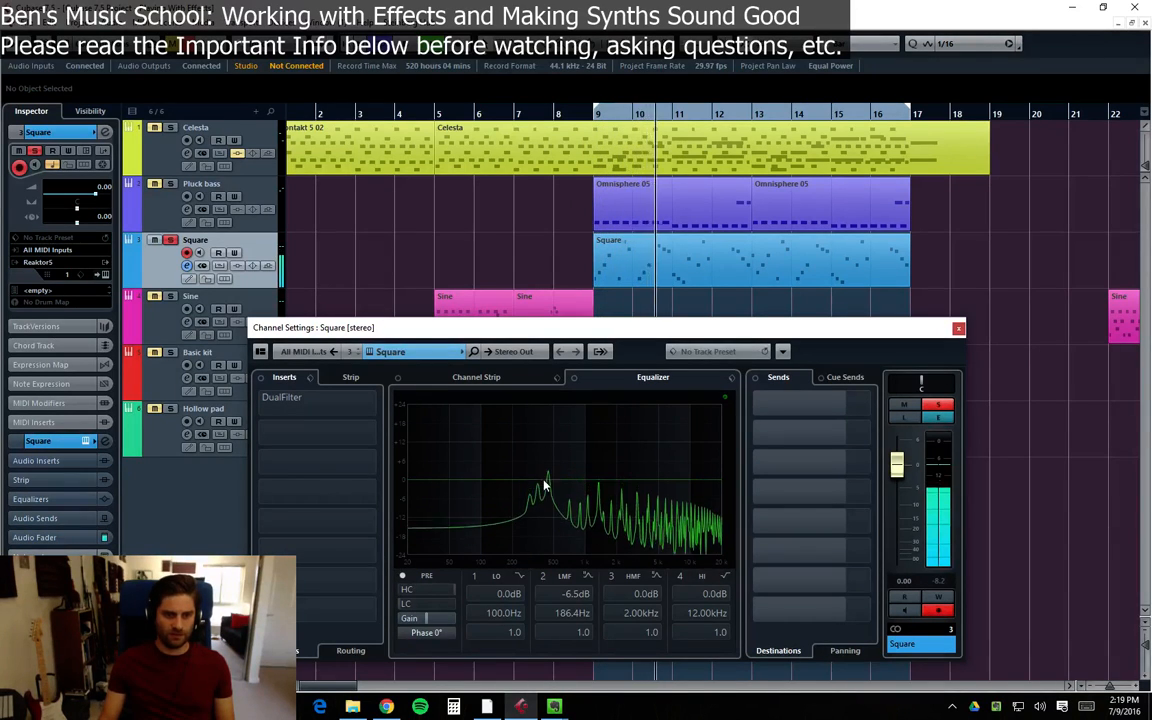
click(538, 490)
drag(538, 497, 537, 510)
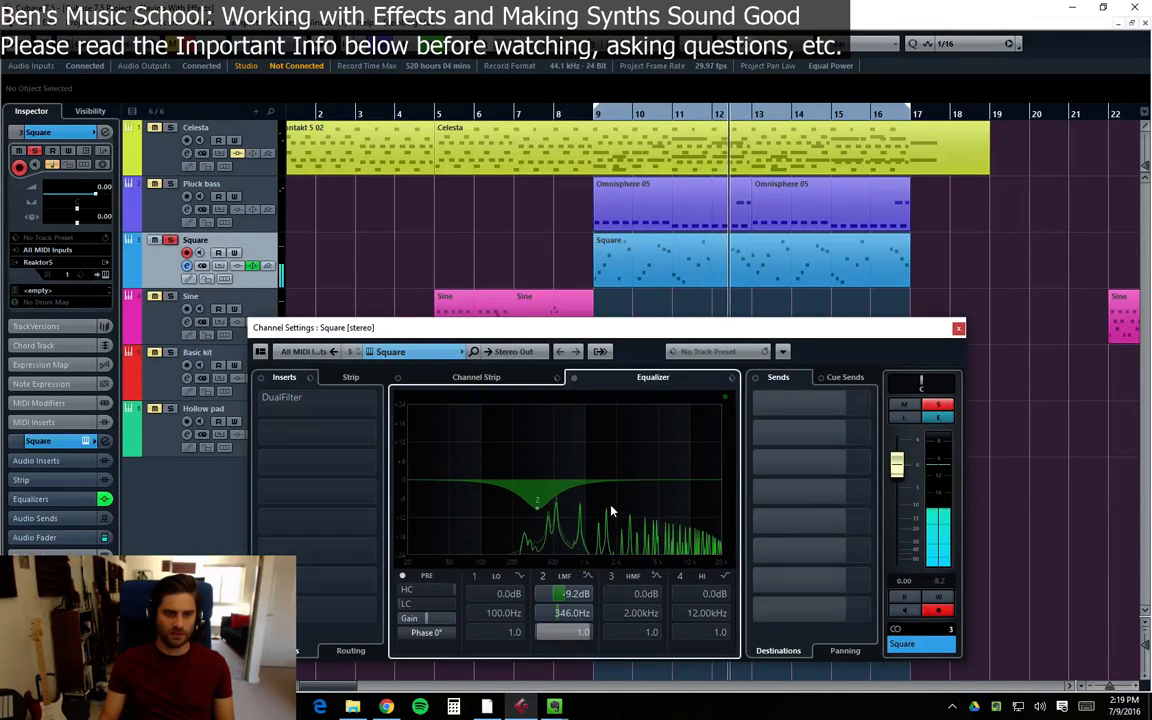
Audition the Square's low-mid EQ band at 420.9 Hz with -8.7 dB and at 302 Hz with +3.1 dB, and stop playback
mouse_move(535, 509)
mouse_down()
mouse_move(566, 512)
mouse_move(551, 513)
mouse_up()
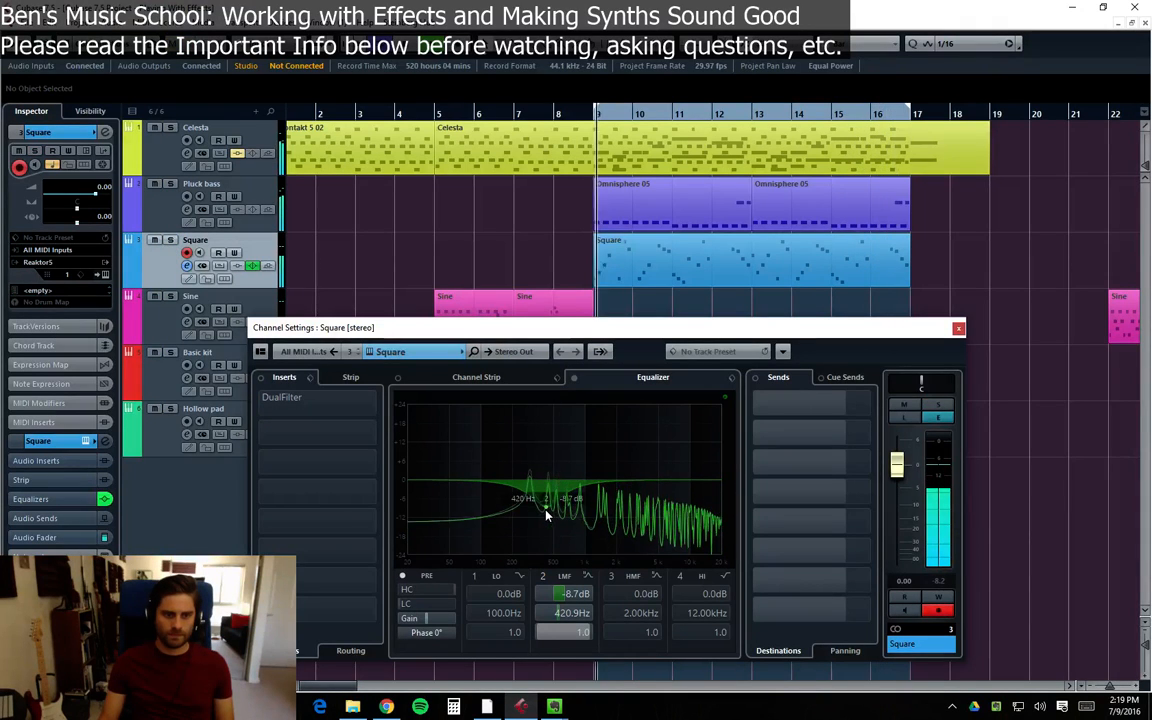
drag(547, 509, 530, 463)
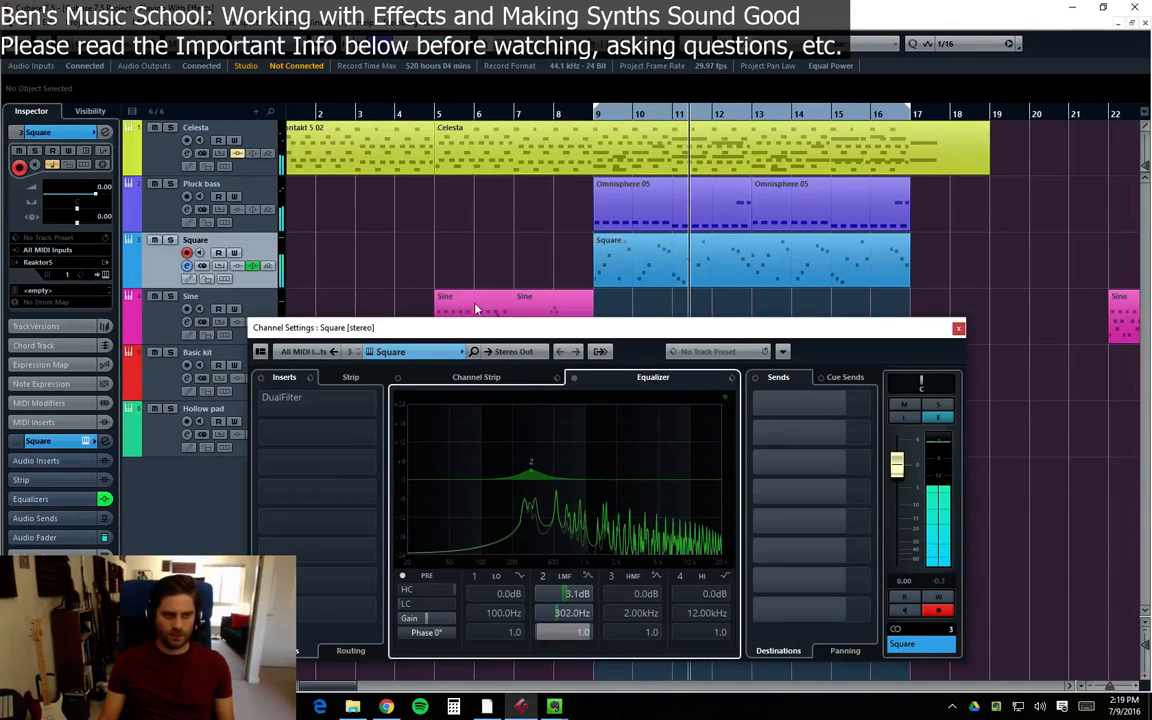
key(space)
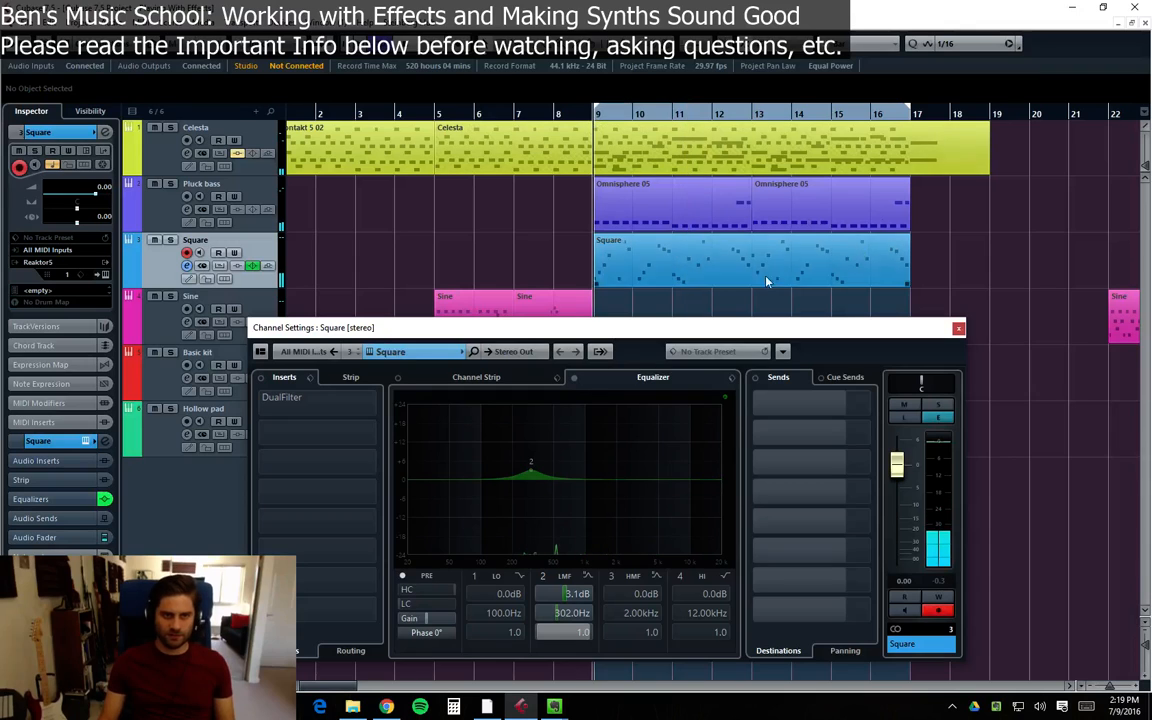
Sweep the Square's low-mid EQ band and settle it almost flat at 527.7 Hz with -0.4 dB
drag(533, 480, 536, 489)
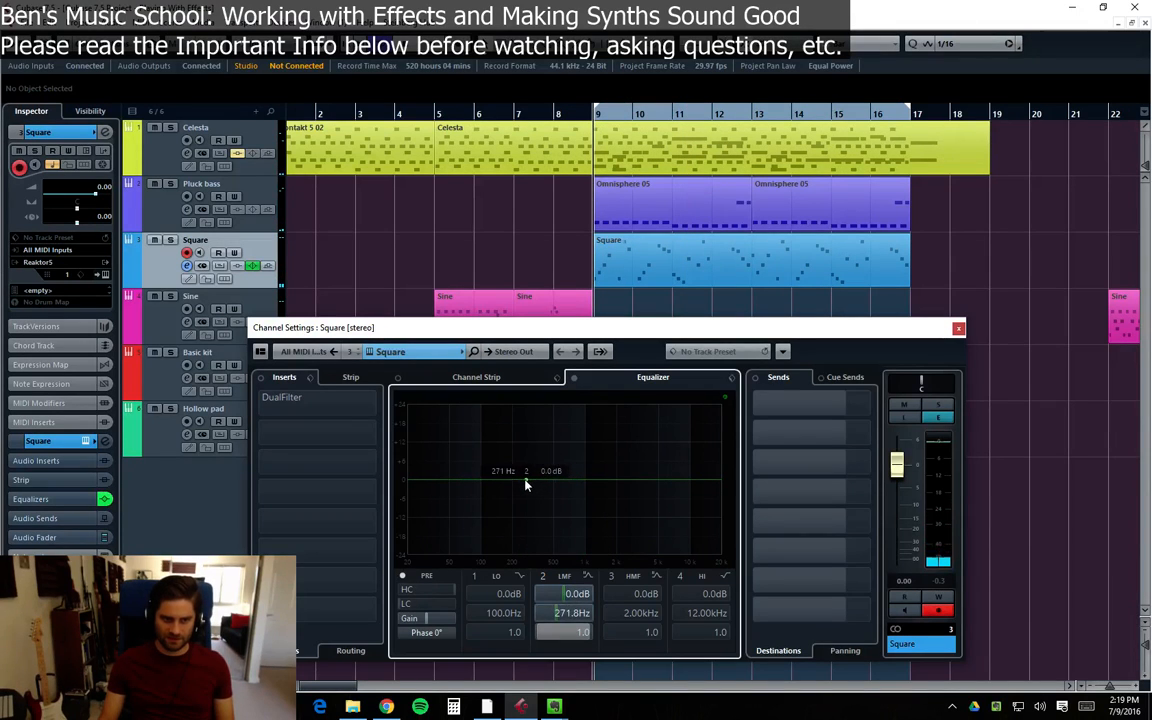
mouse_move(517, 489)
mouse_down()
mouse_move(488, 456)
mouse_move(571, 432)
mouse_move(659, 427)
mouse_move(448, 410)
mouse_move(560, 473)
mouse_move(490, 432)
mouse_move(578, 412)
mouse_move(572, 517)
mouse_up()
drag(533, 465, 556, 504)
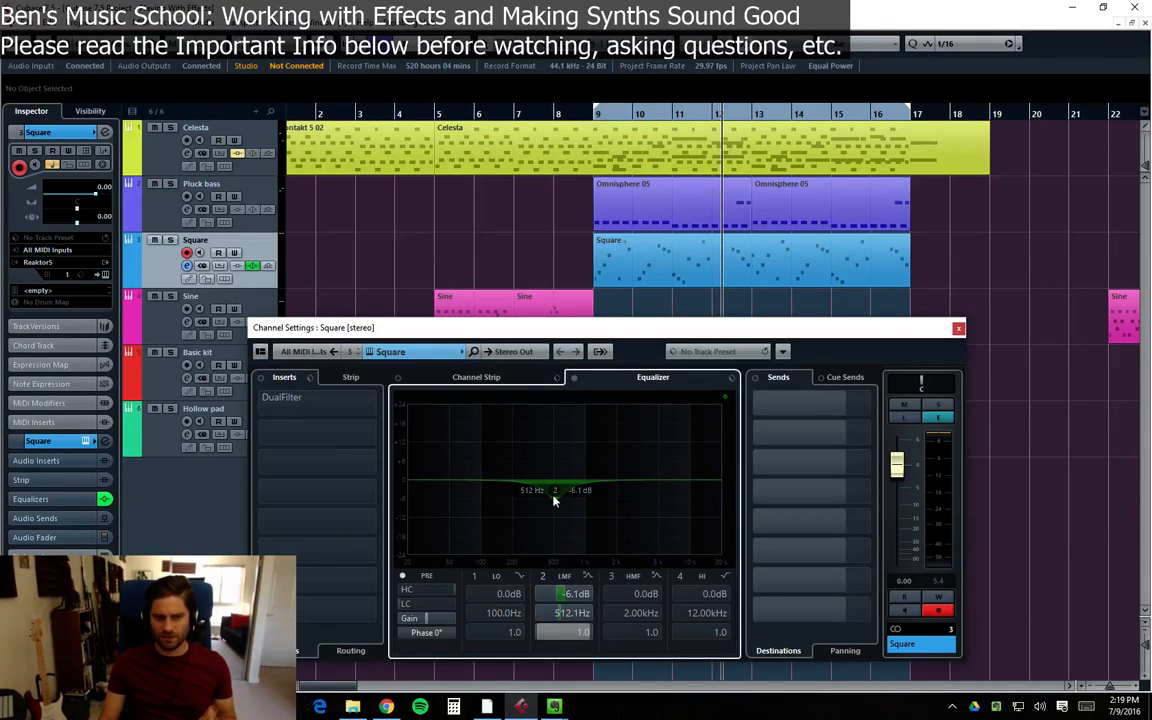
drag(553, 504, 556, 485)
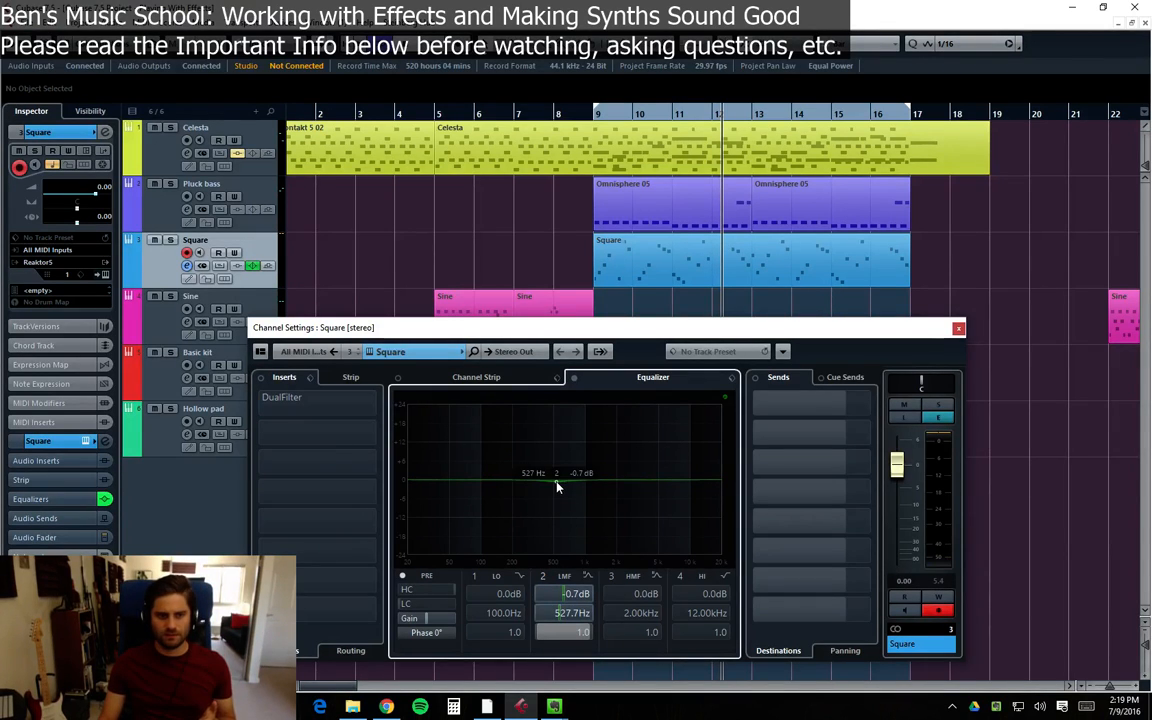
click(958, 330)
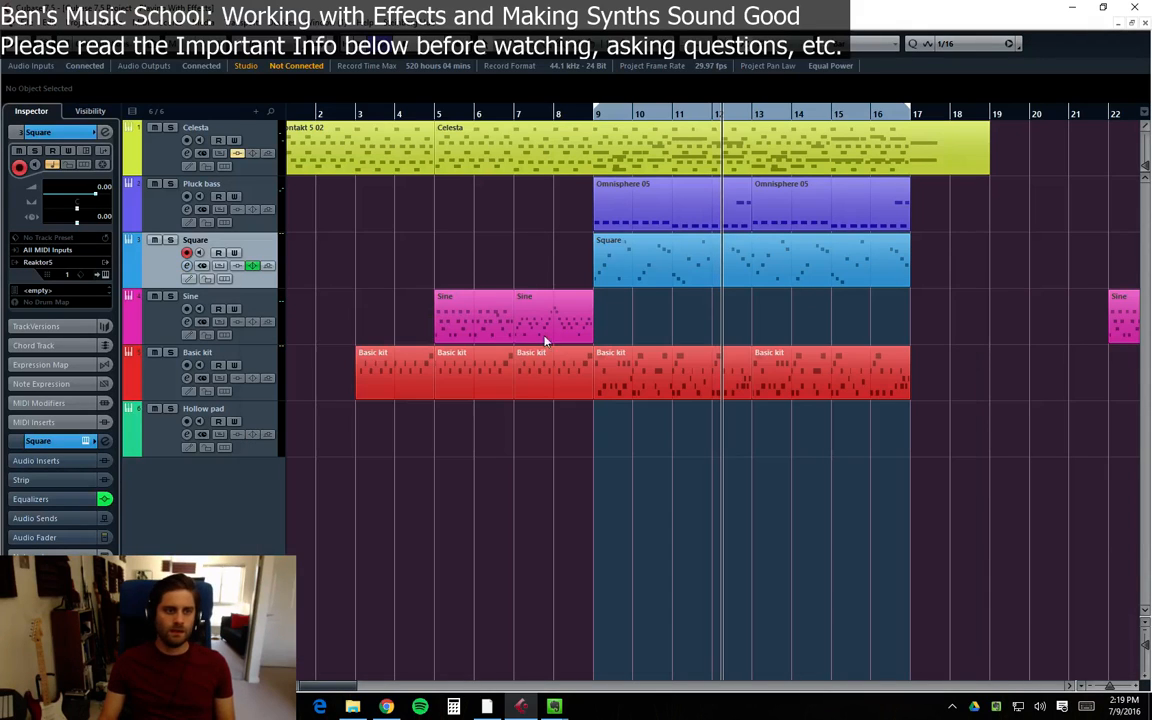
click(189, 267)
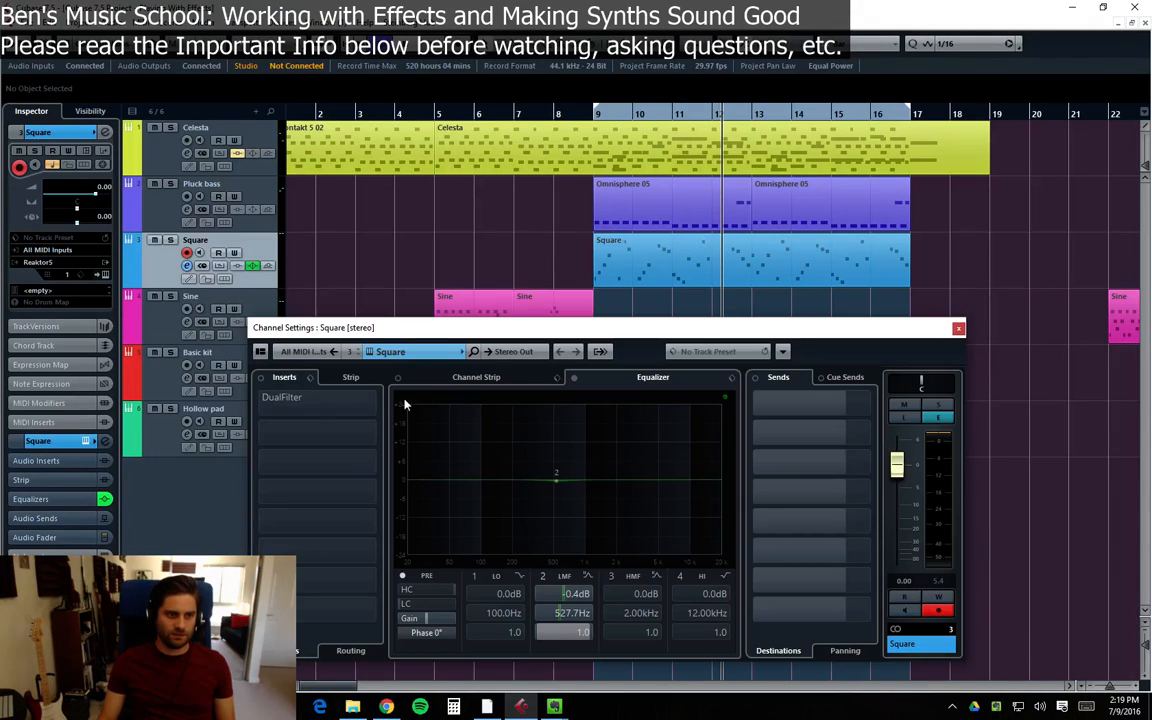
click(268, 411)
click(344, 404)
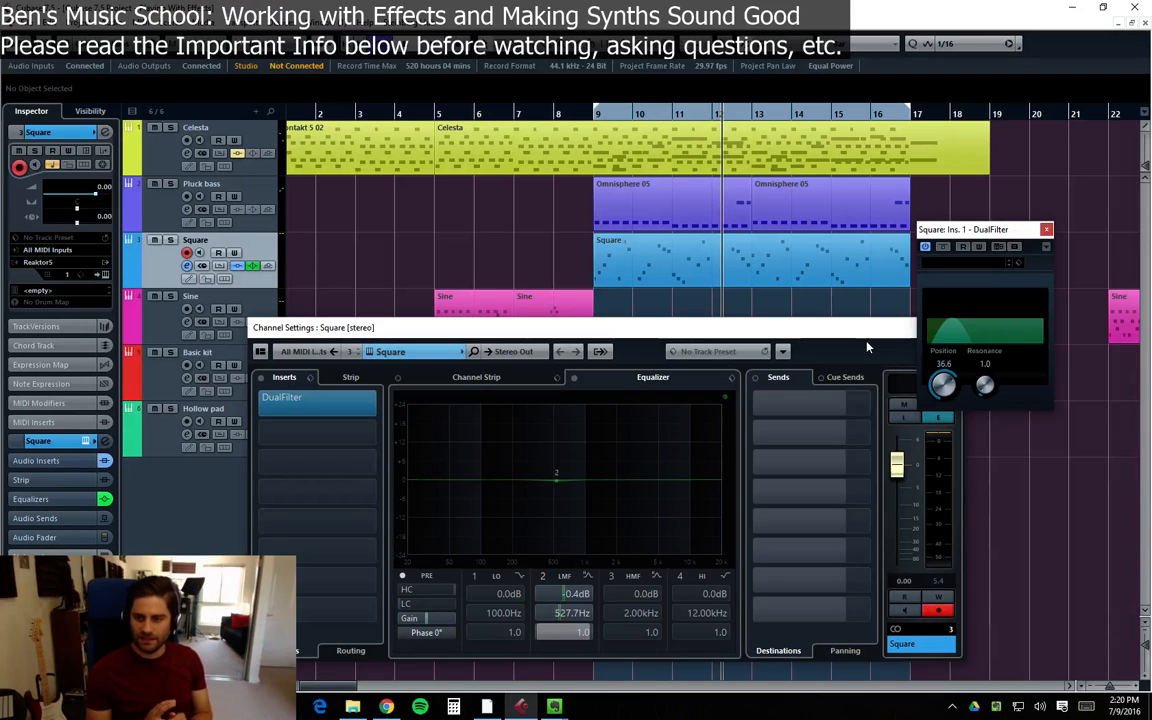
Turn off the Square's low-mid EQ band and close its DualFilter and channel settings windows
drag(978, 230, 1002, 195)
click(1071, 199)
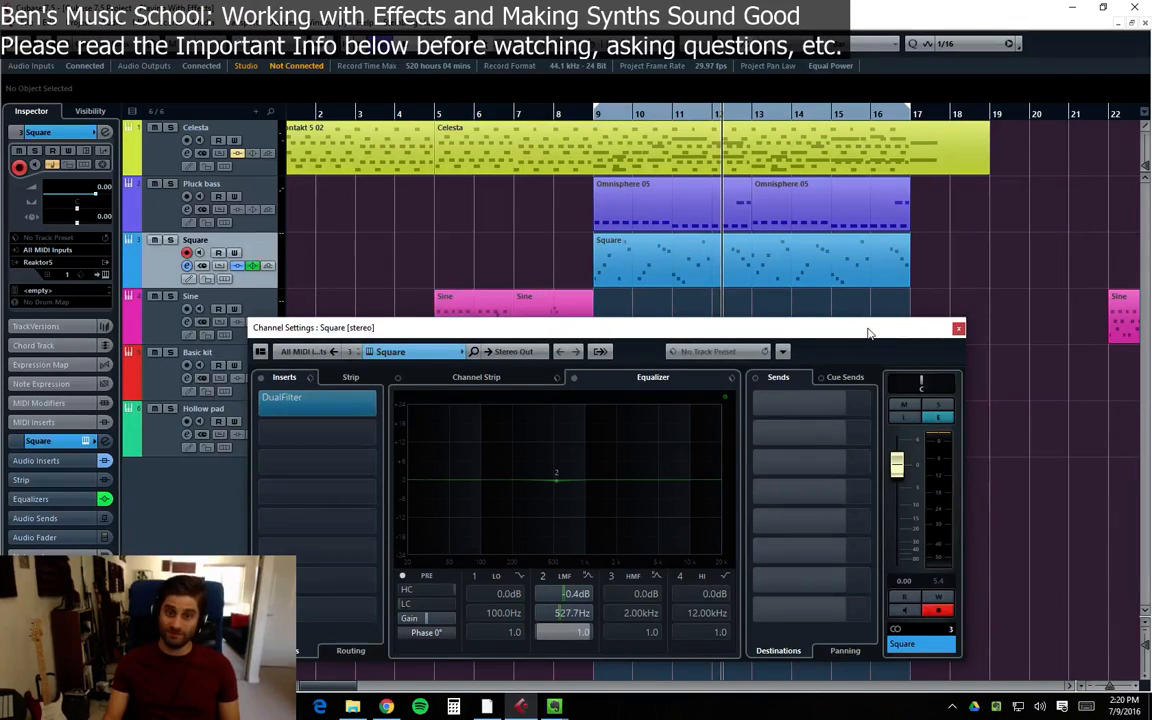
drag(868, 333, 909, 299)
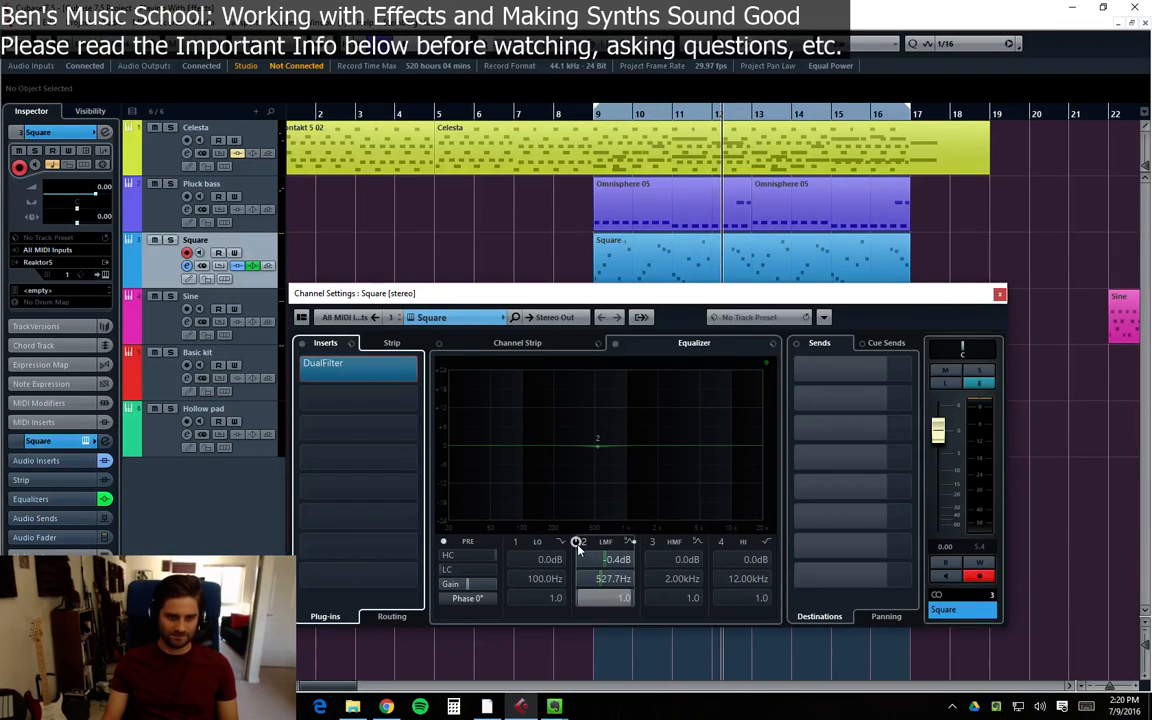
click(1000, 295)
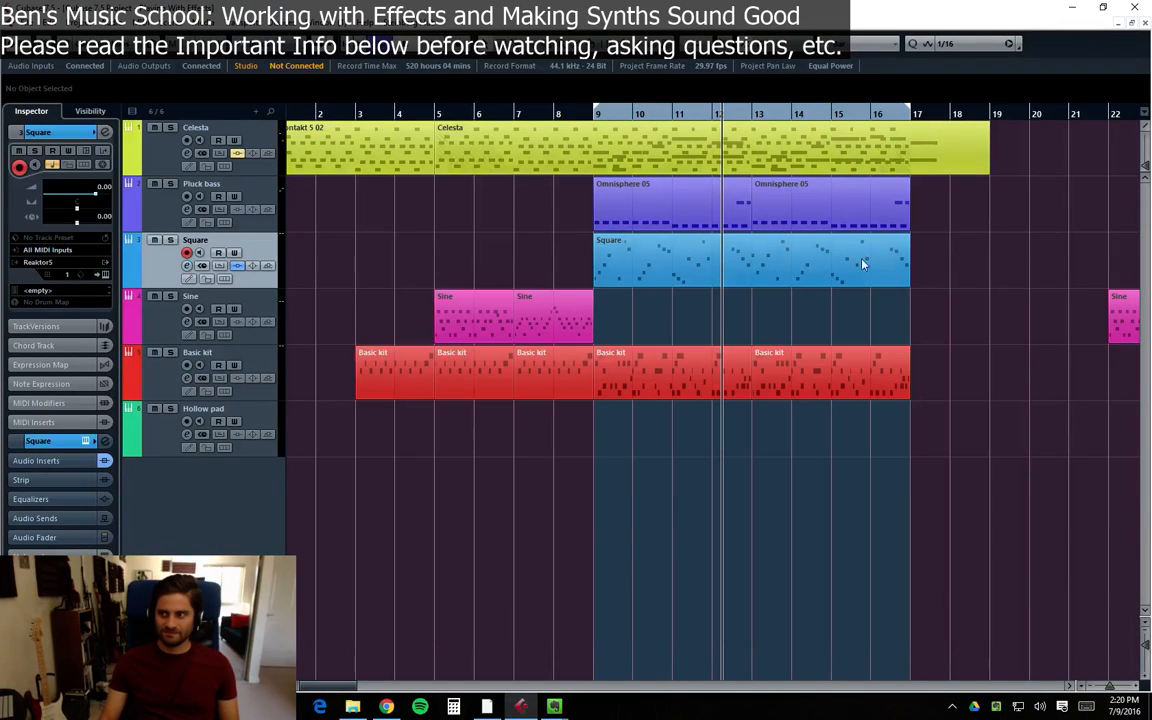
drag(594, 113, 553, 114)
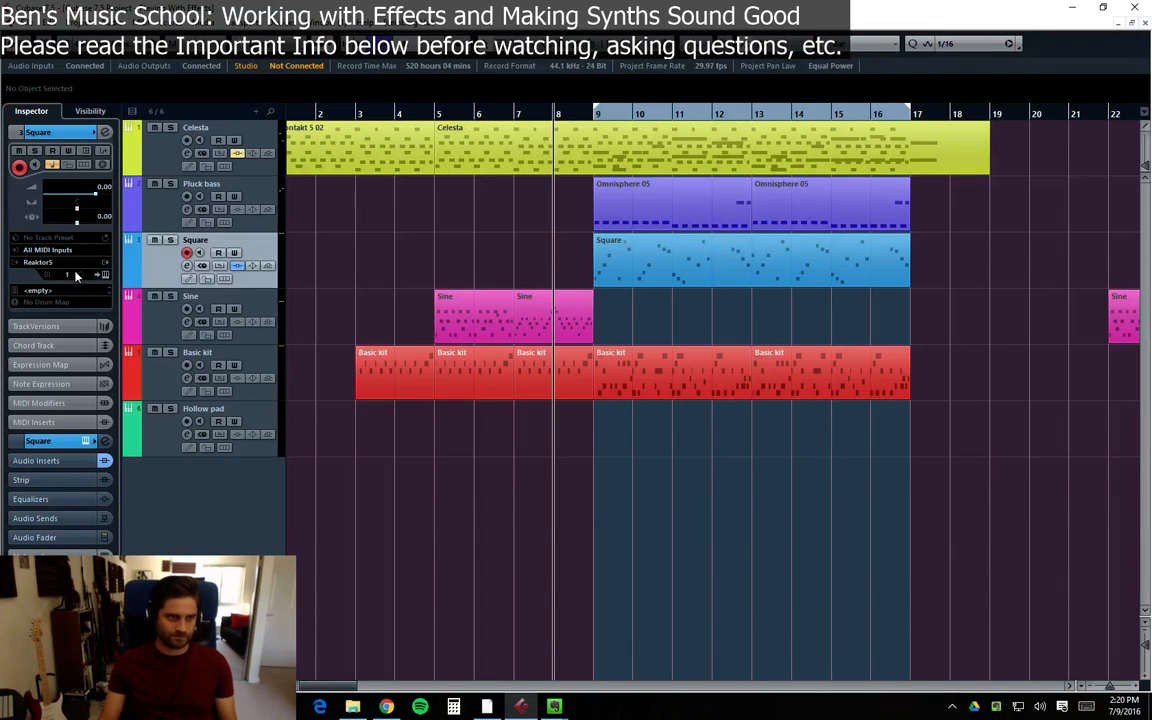
click(187, 265)
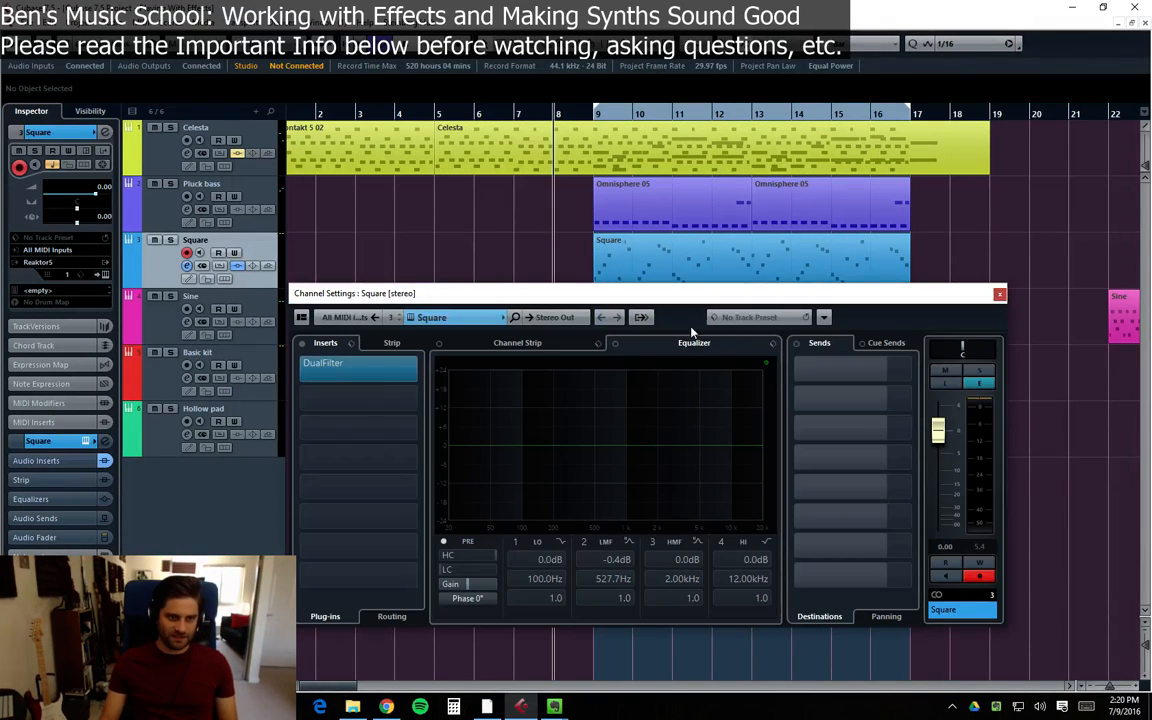
drag(671, 299, 647, 321)
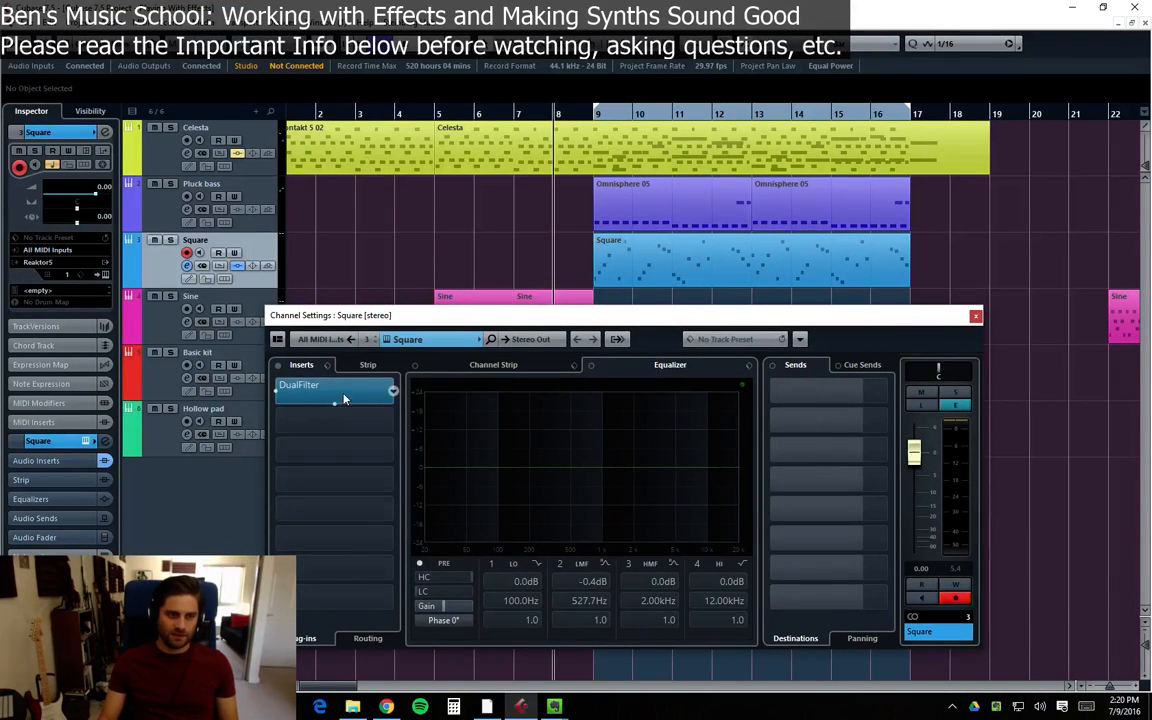
click(585, 117)
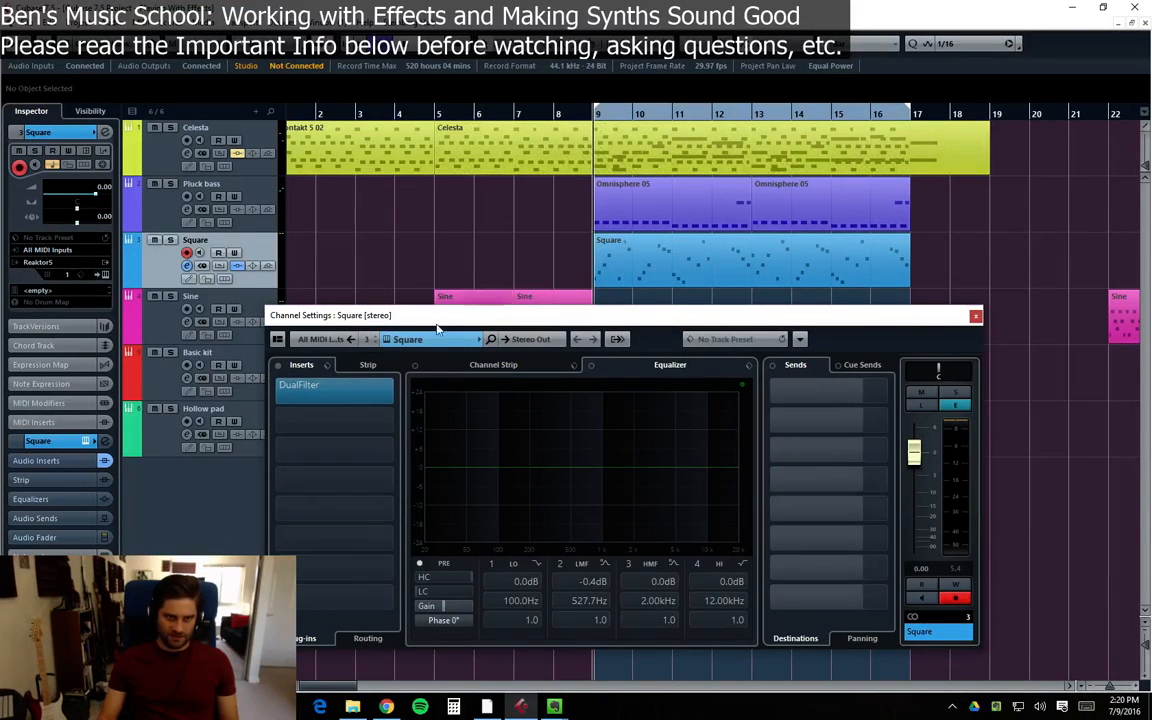
key(space)
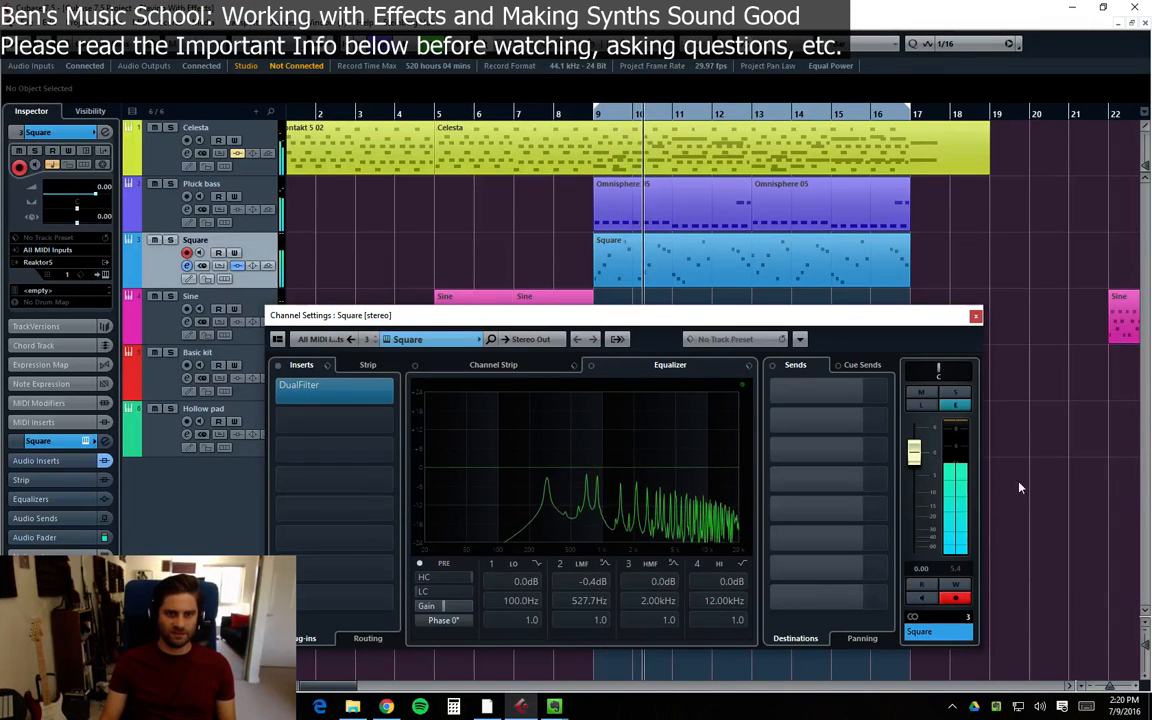
click(913, 455)
drag(913, 455, 917, 473)
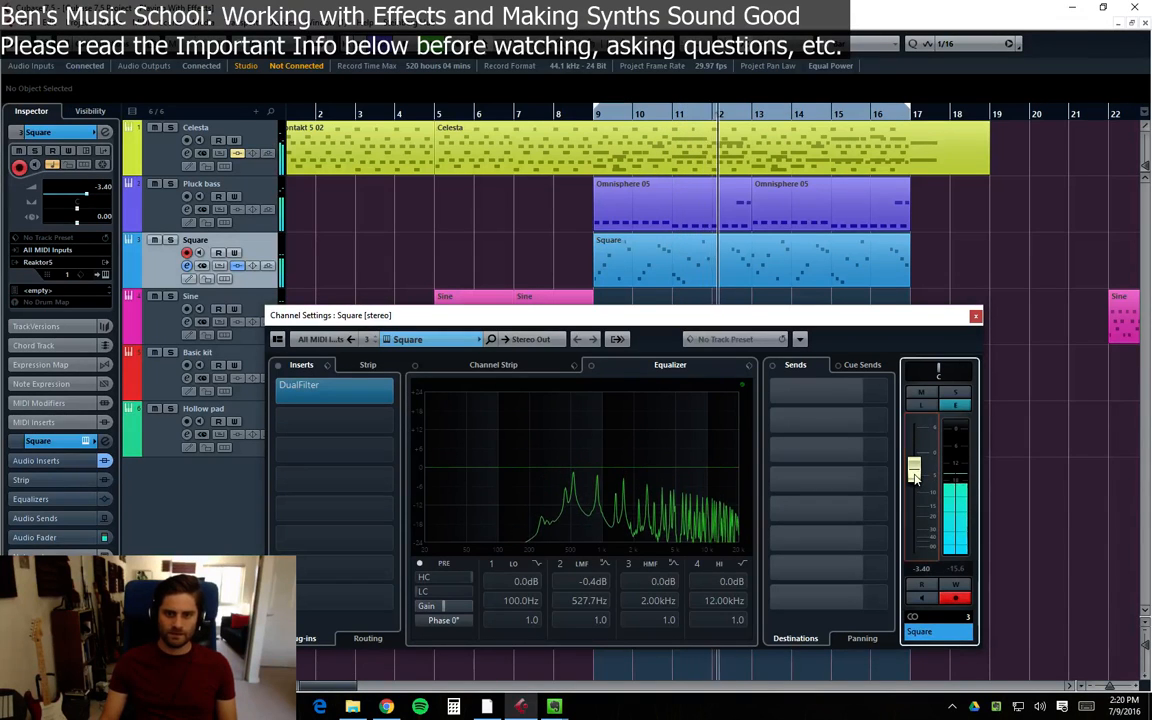
click(355, 428)
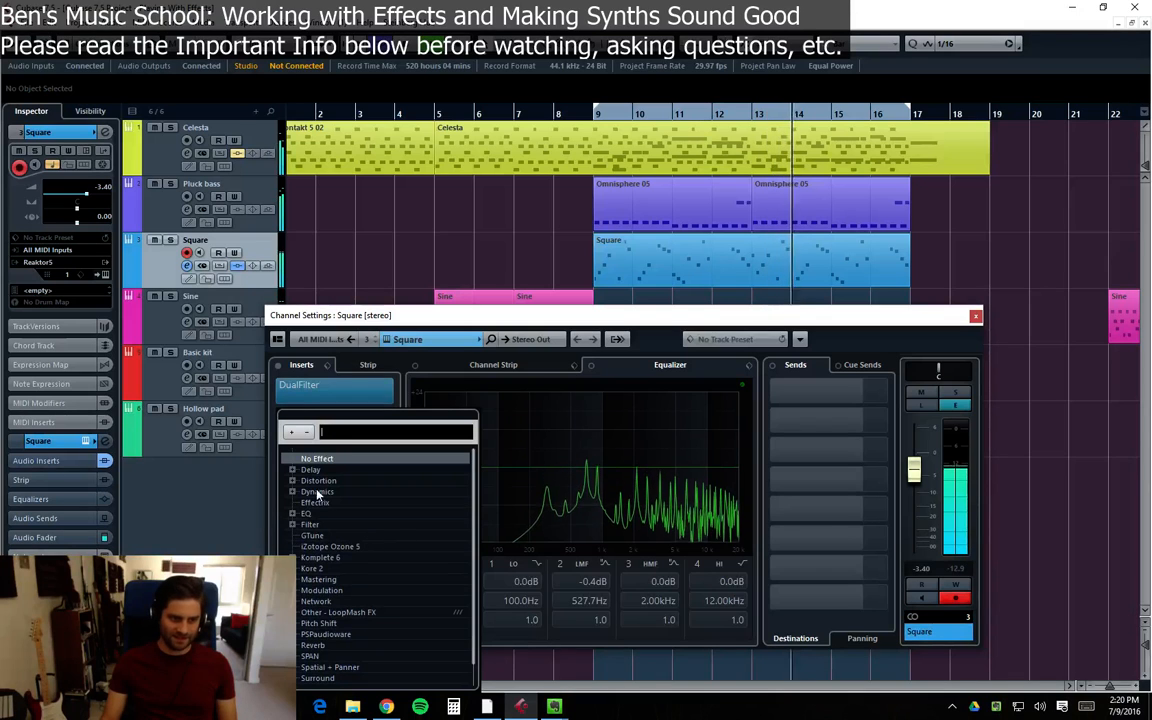
click(292, 470)
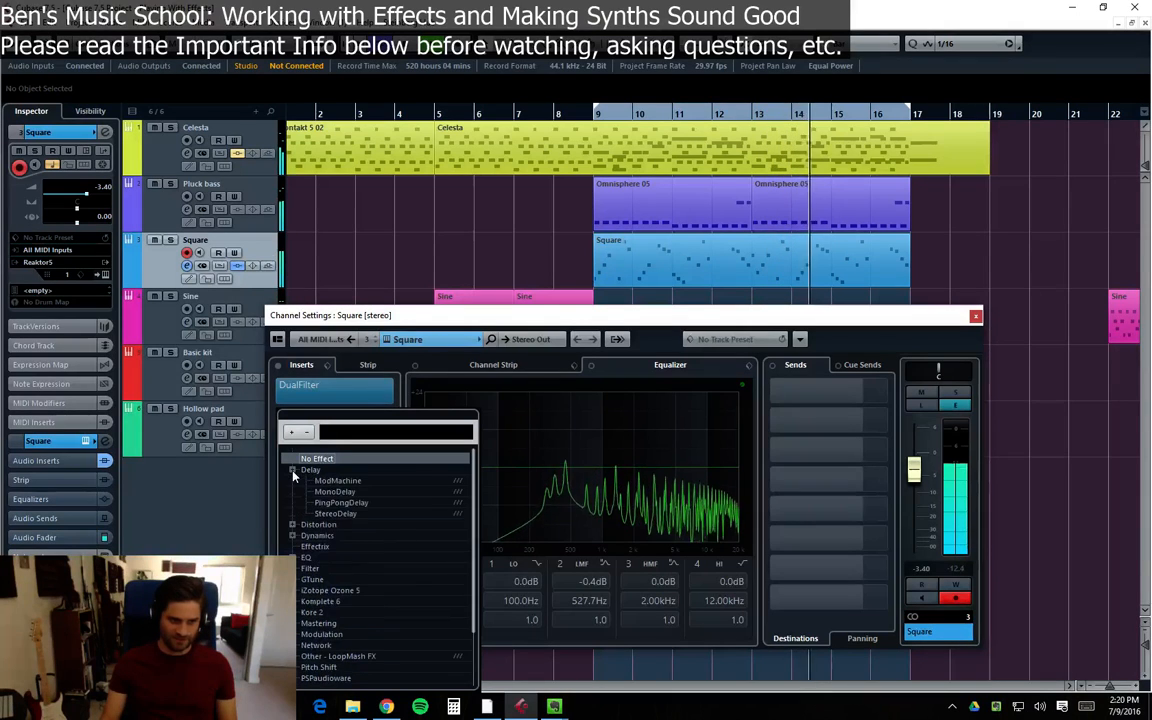
click(341, 502)
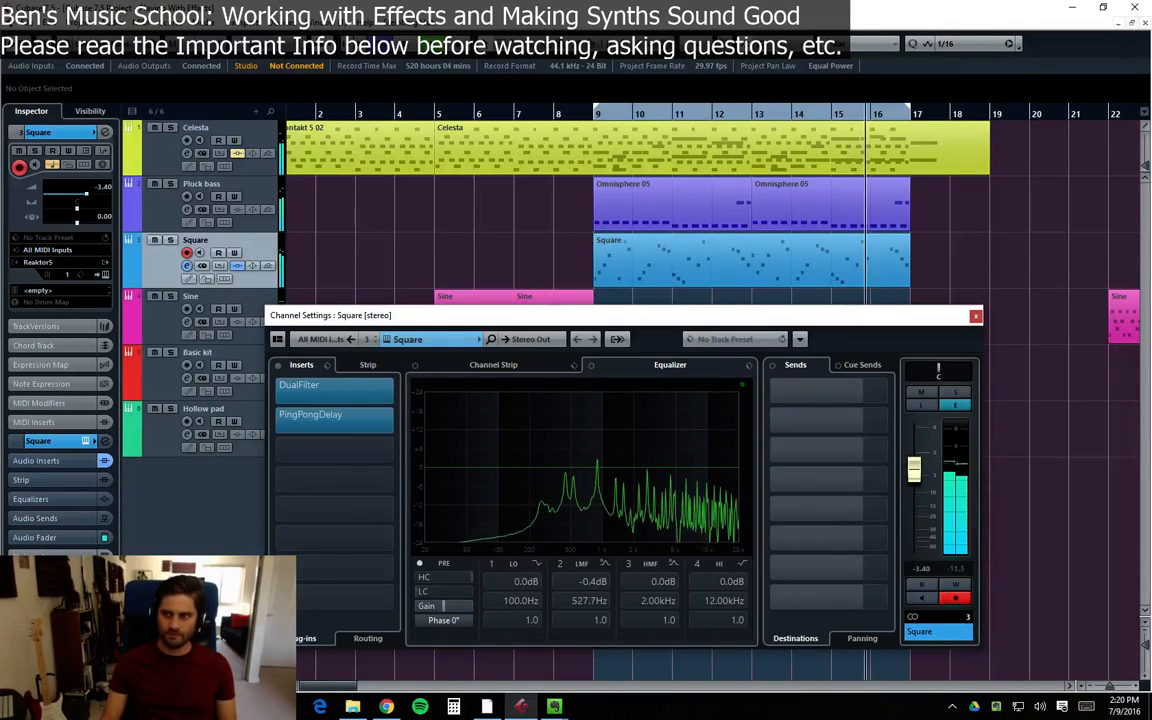
drag(597, 365, 454, 178)
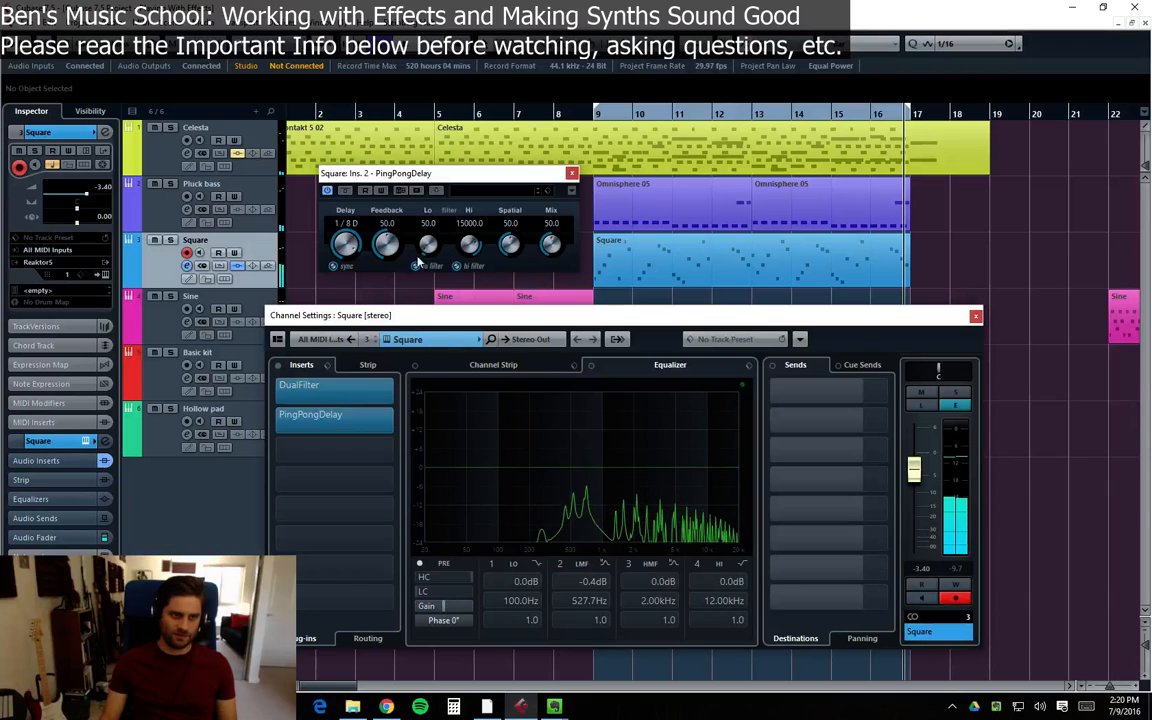
Set the PingPongDelay's feedback to 39.5 and its mix to 38.5
drag(425, 176, 529, 207)
key(alt+Tab)
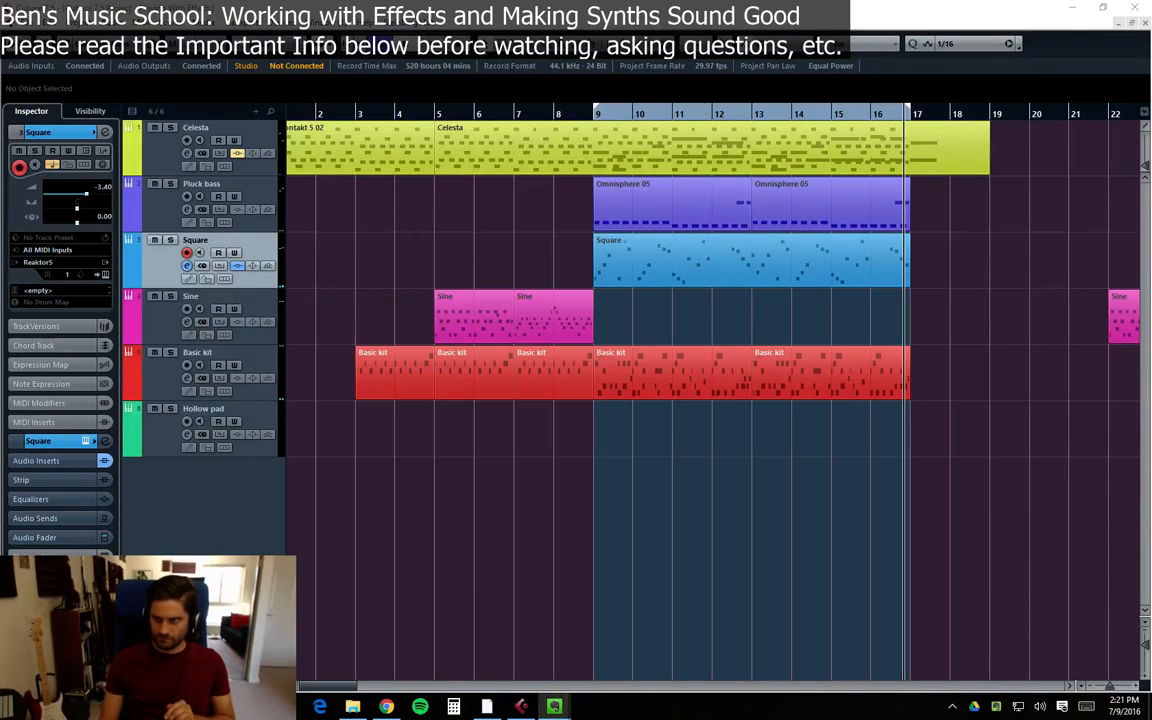
key(alt+Tab)
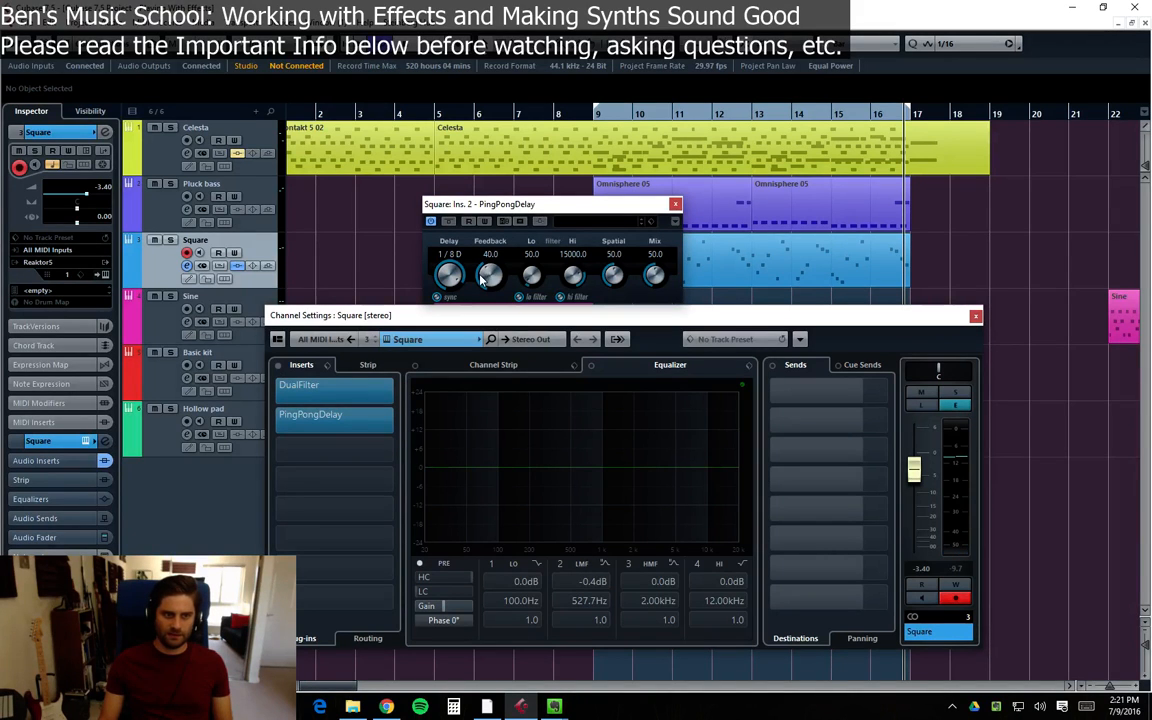
drag(652, 283, 580, 254)
drag(569, 207, 440, 180)
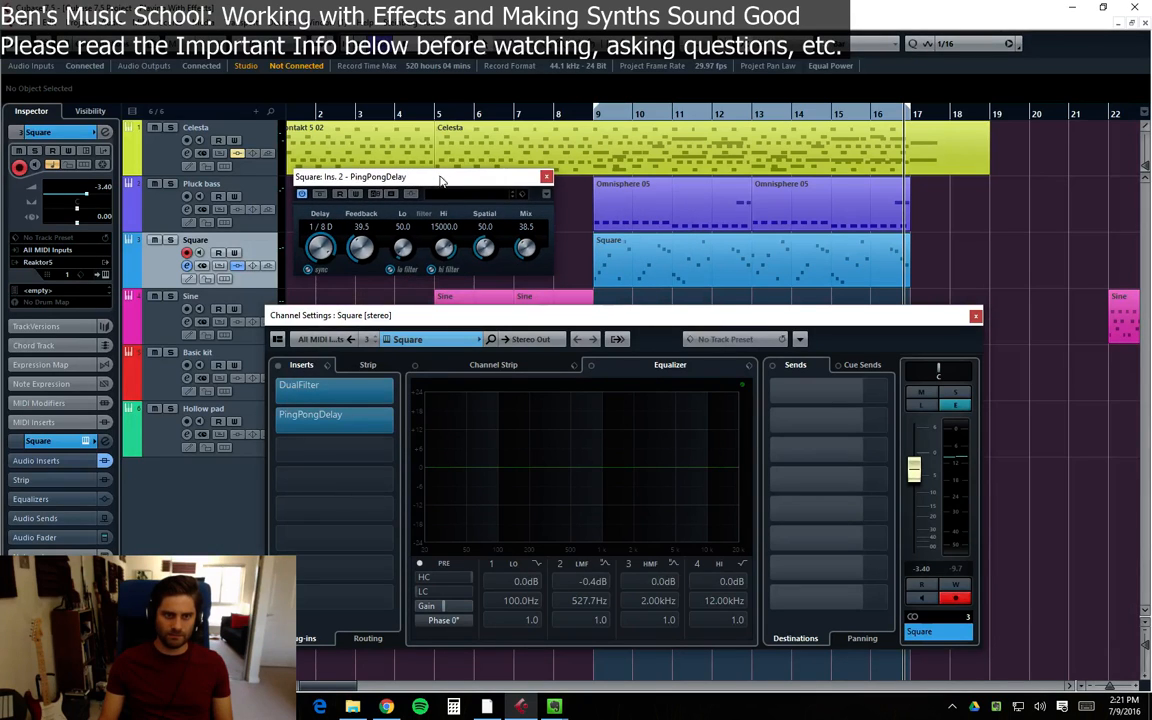
Play the mix from bar 9 and reduce the PingPongDelay's feedback to 35.0 and mix to 34.0
click(585, 116)
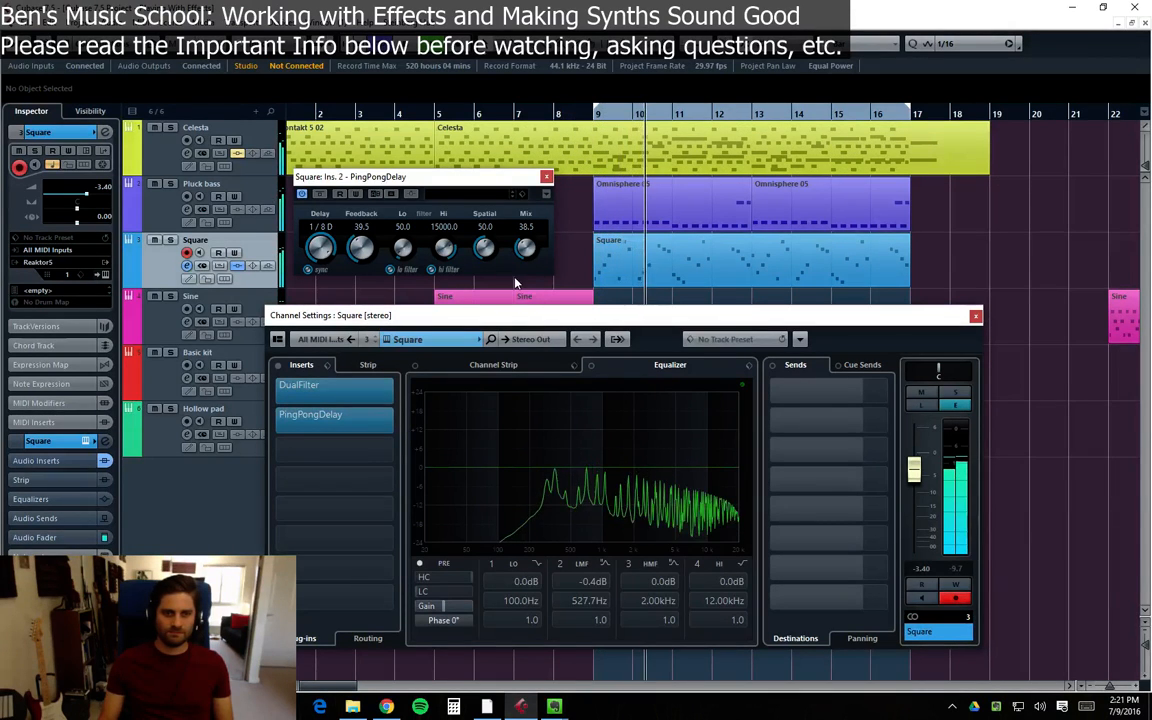
scroll(519, 254, down, 3)
scroll(355, 254, down, 3)
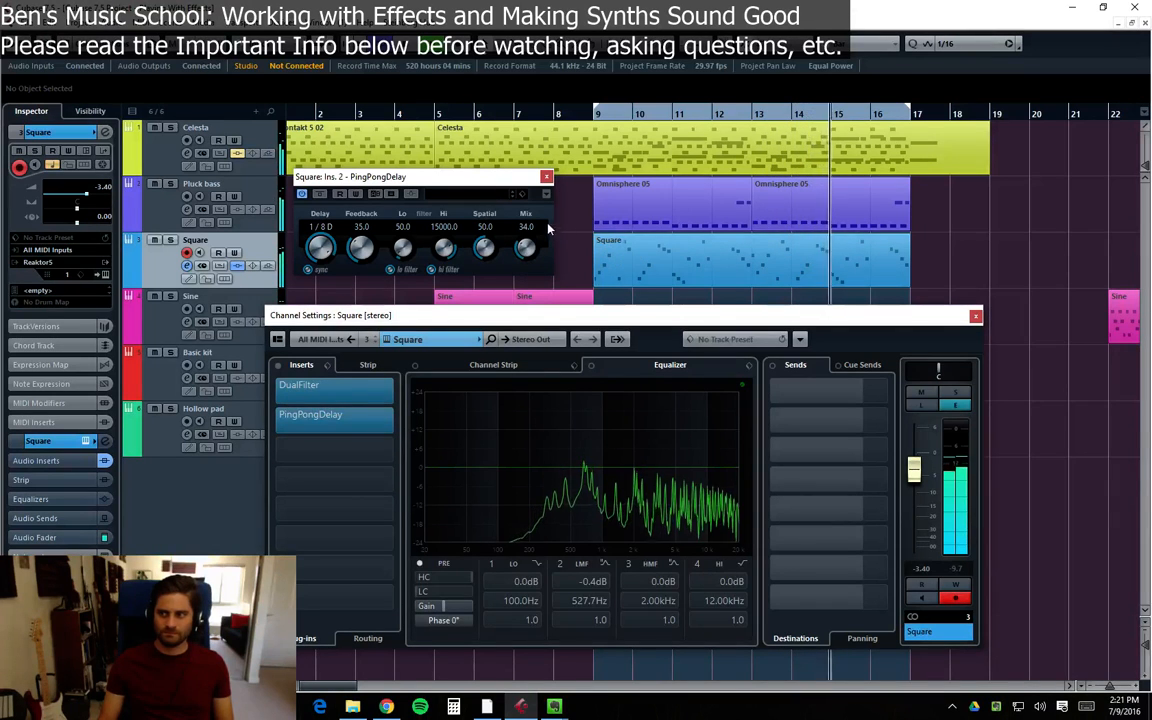
mouse_move(444, 184)
mouse_down()
mouse_move(494, 198)
mouse_move(456, 186)
mouse_up()
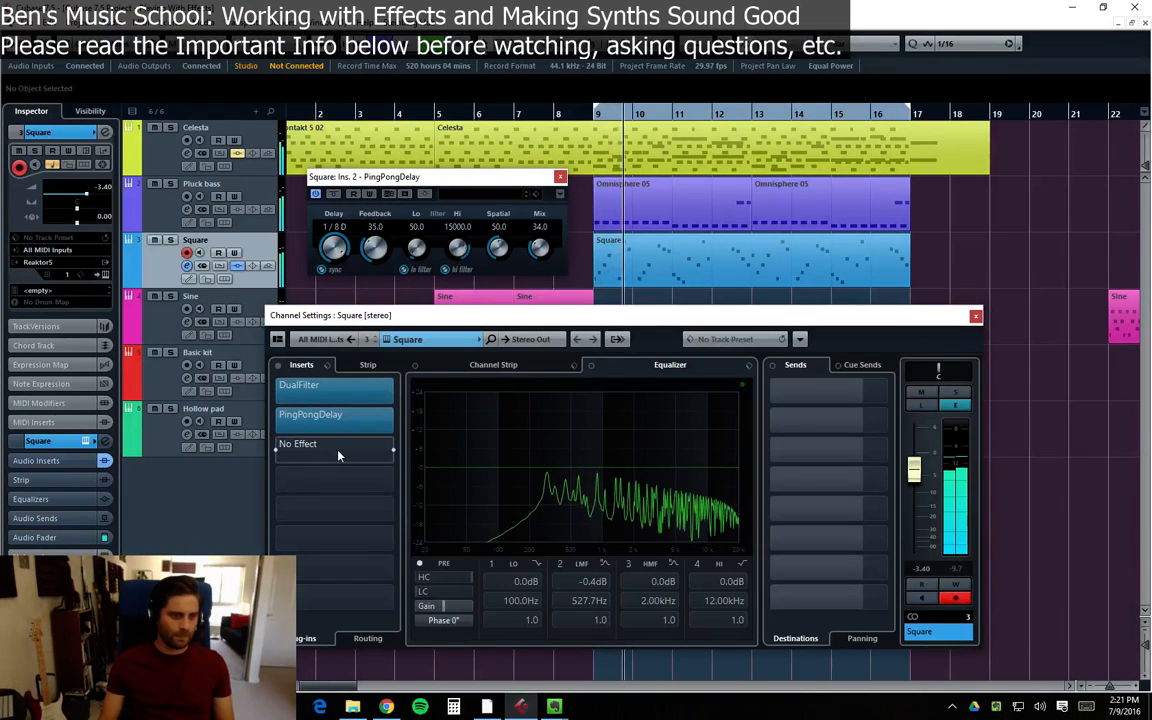
Load the RoomWorks reverb into the Square's third insert slot
click(305, 444)
scroll(340, 660, down, 2)
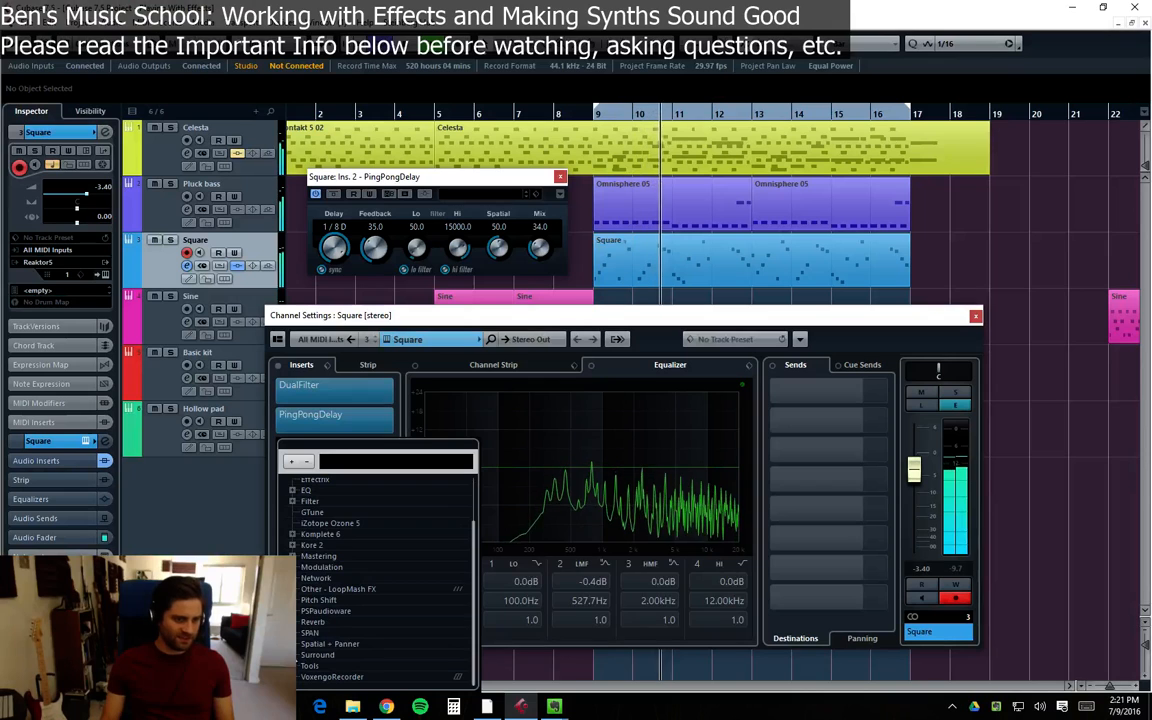
click(310, 622)
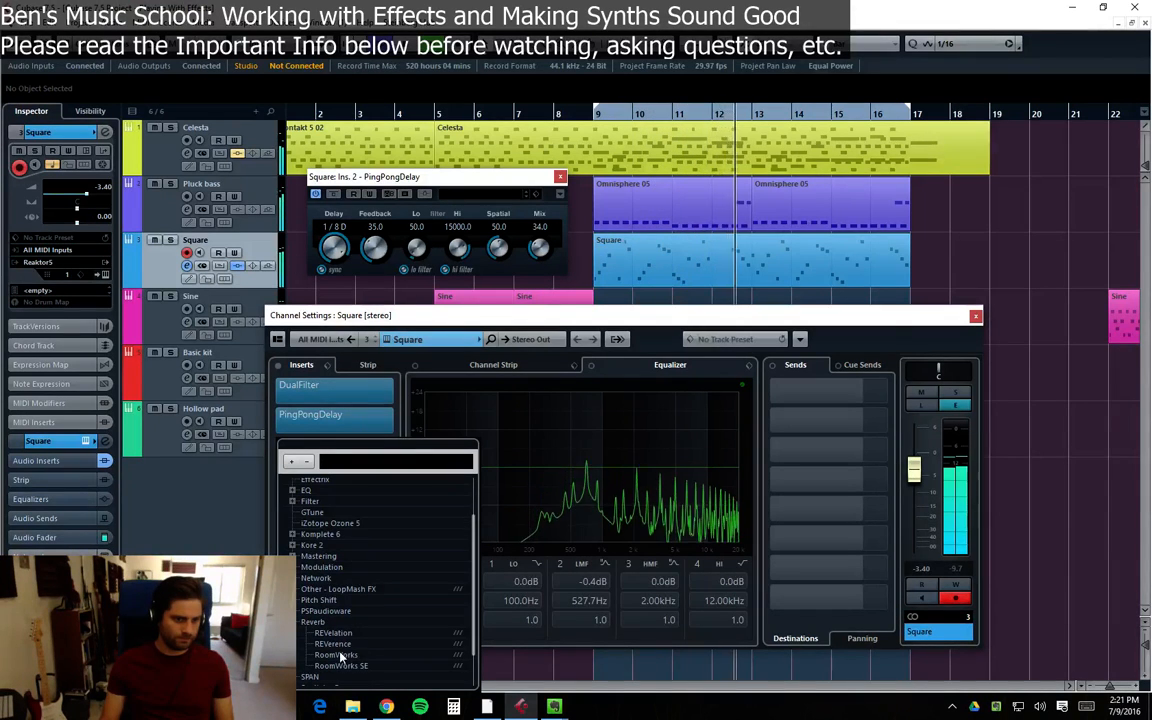
click(335, 655)
drag(487, 323, 572, 382)
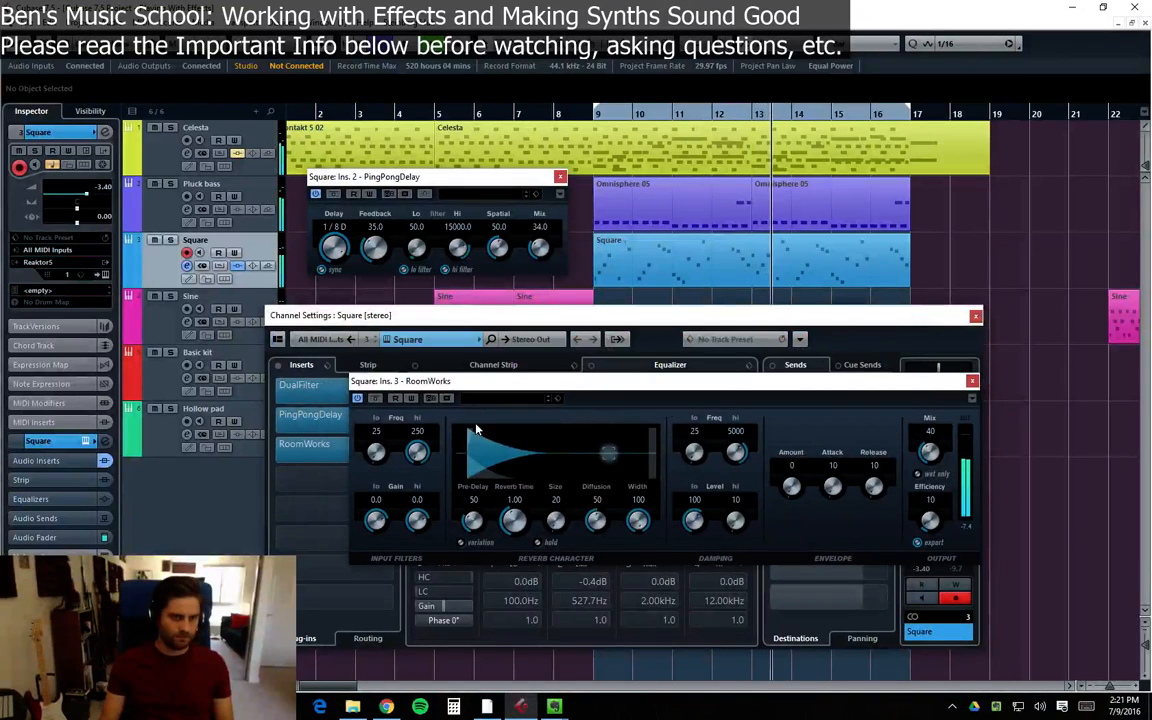
Load the Drums Medium Snare preset in RoomWorks and raise the PingPongDelay's feedback to 41.5 and mix to 38.5
click(500, 398)
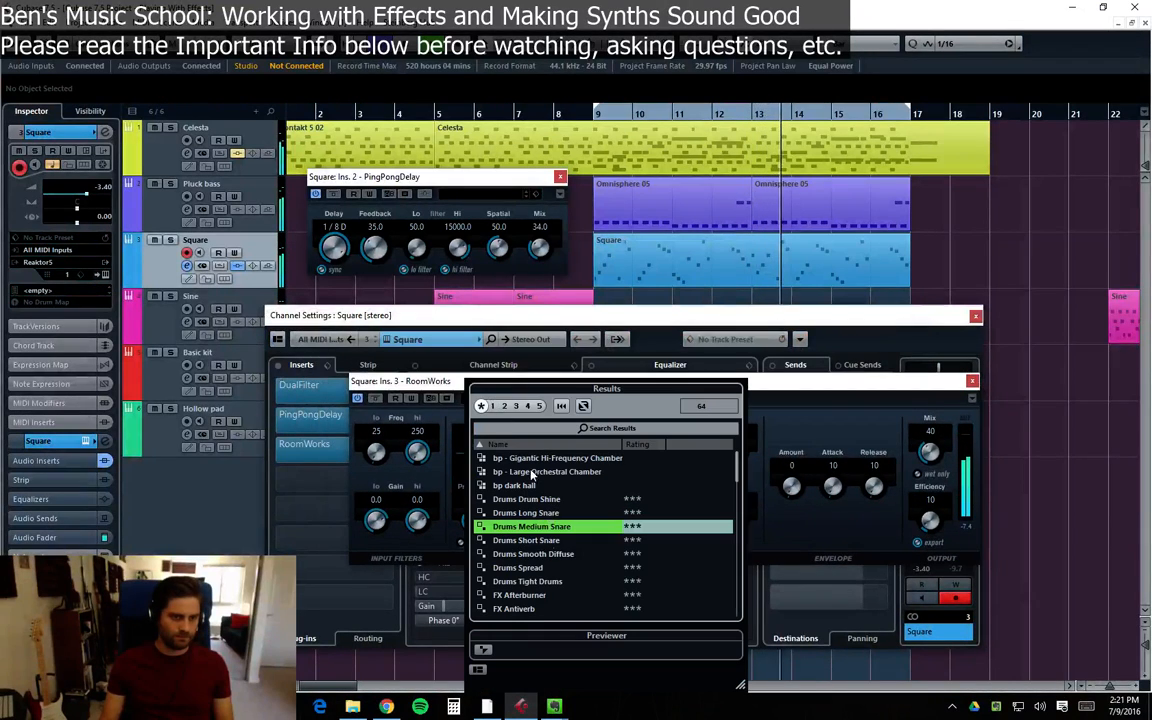
double_click(545, 527)
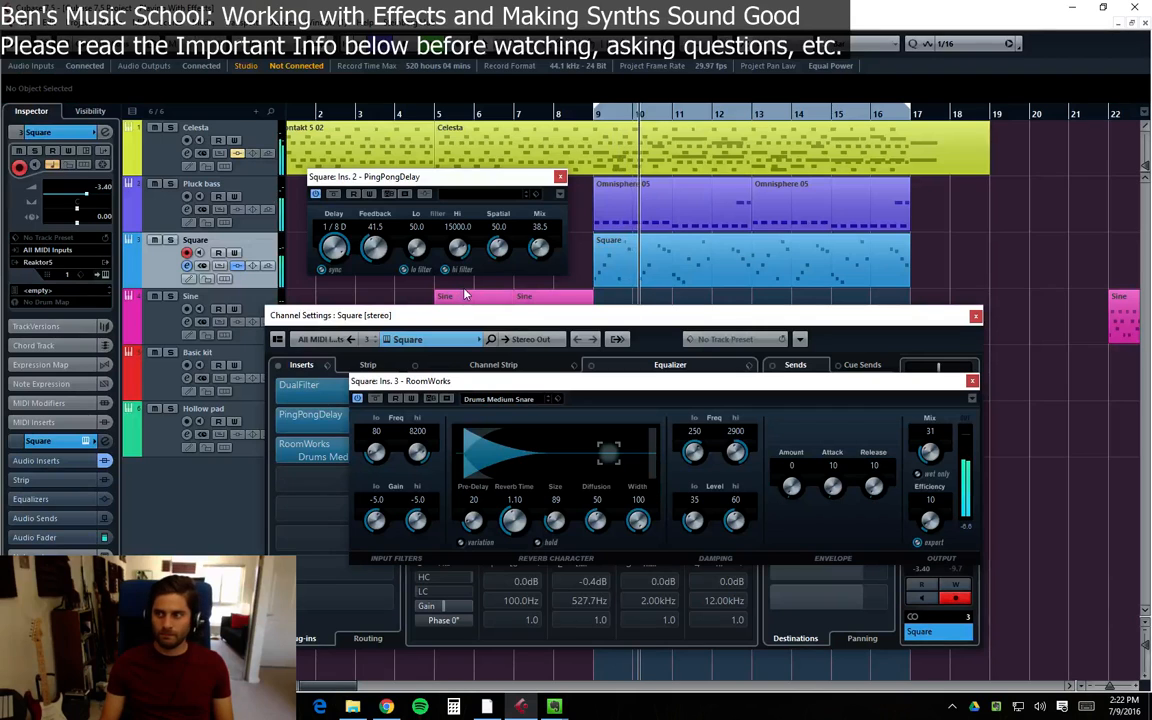
drag(549, 388, 588, 389)
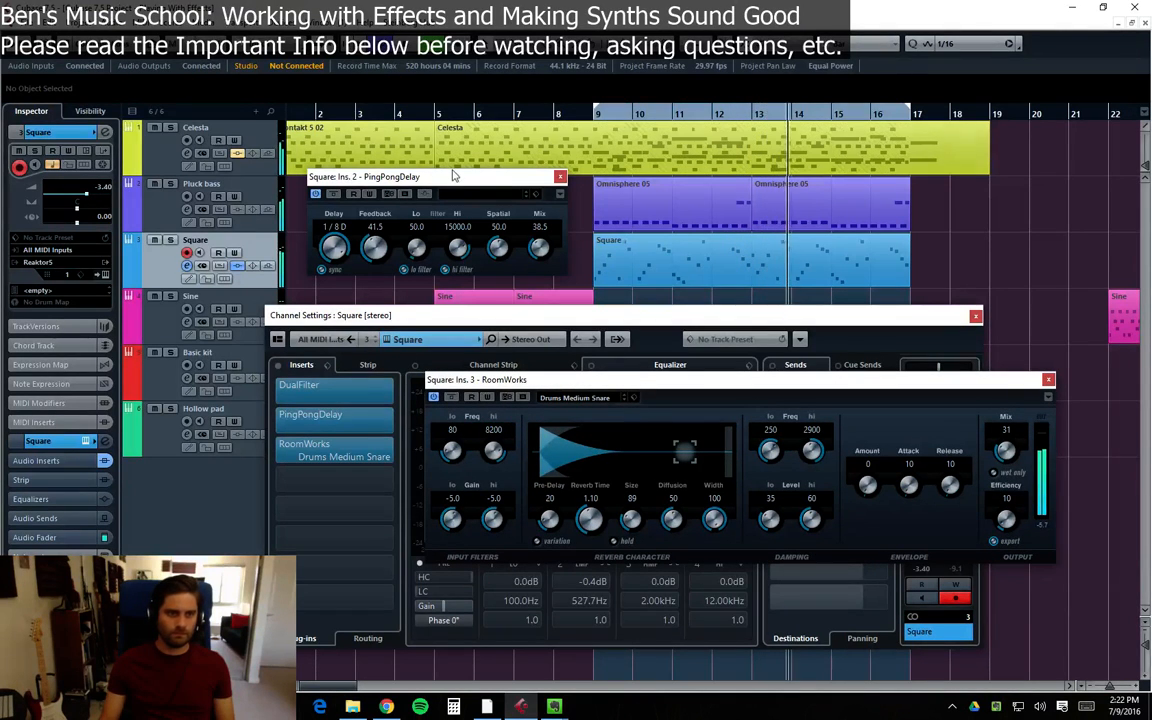
drag(450, 176, 461, 177)
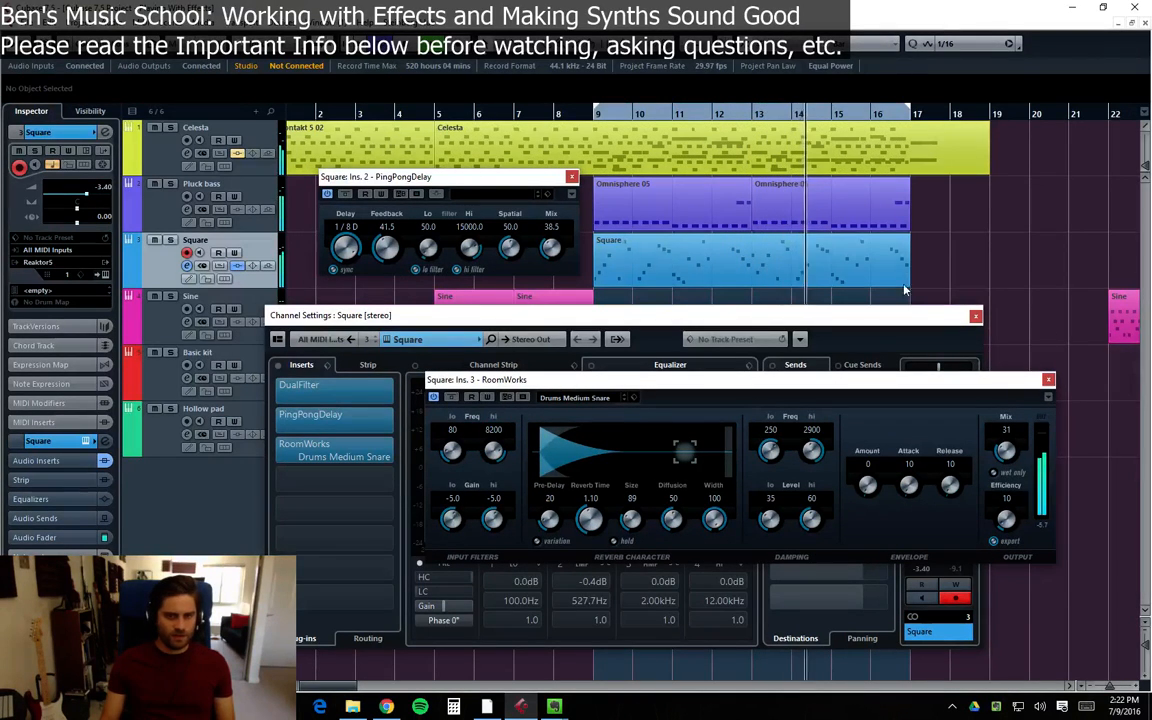
click(1048, 380)
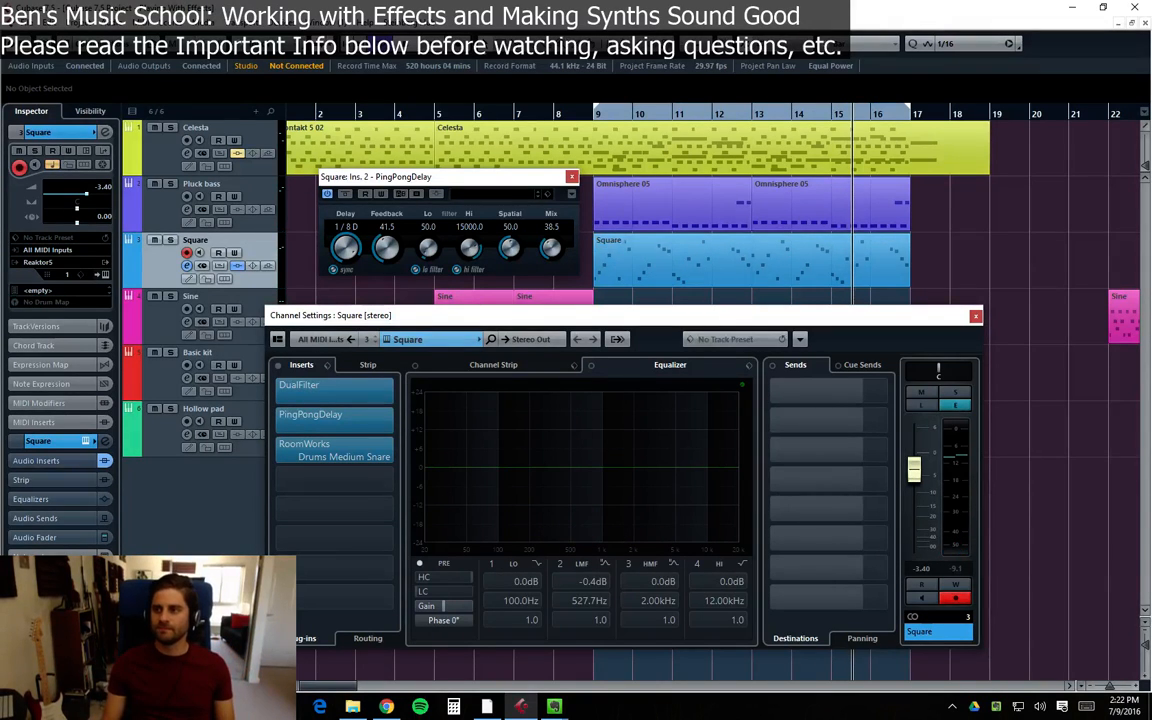
key(alt+Tab)
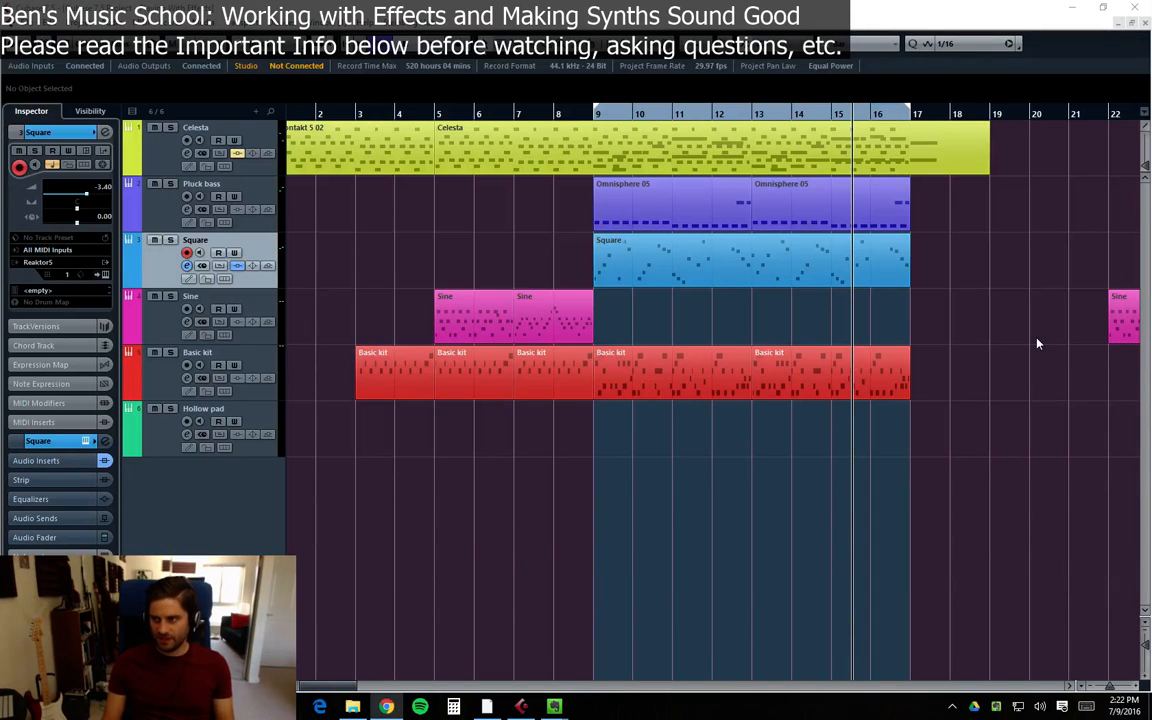
key(alt+Tab)
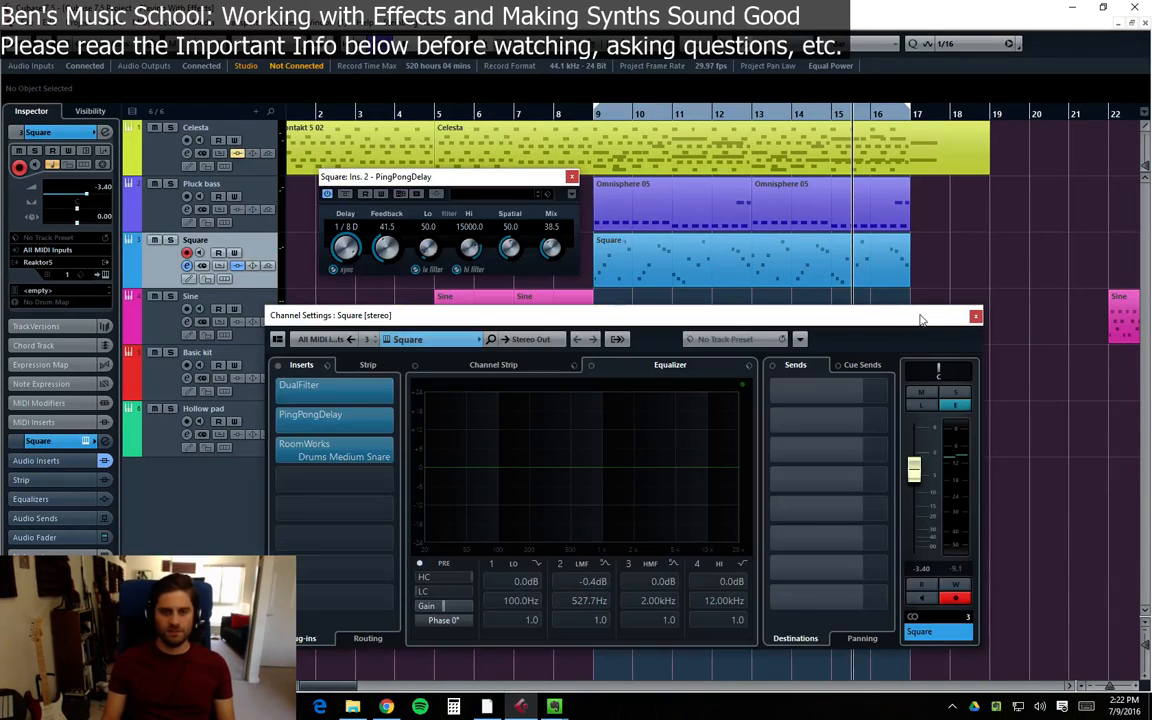
drag(463, 177, 577, 157)
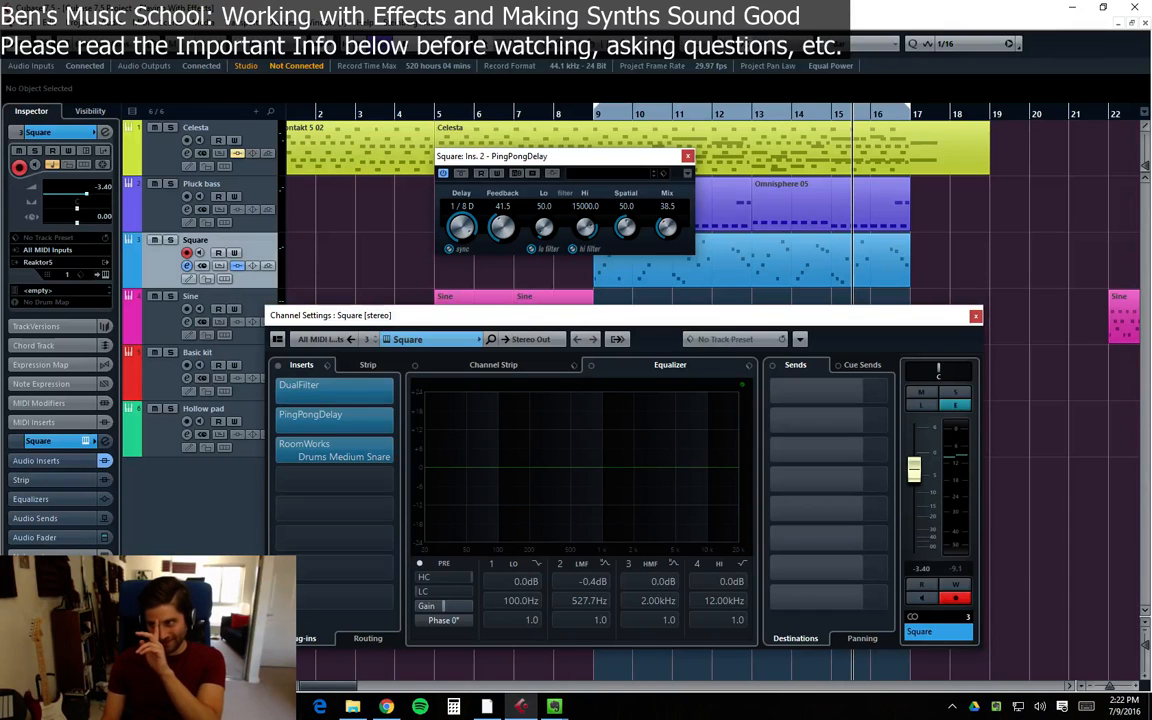
drag(582, 159, 587, 208)
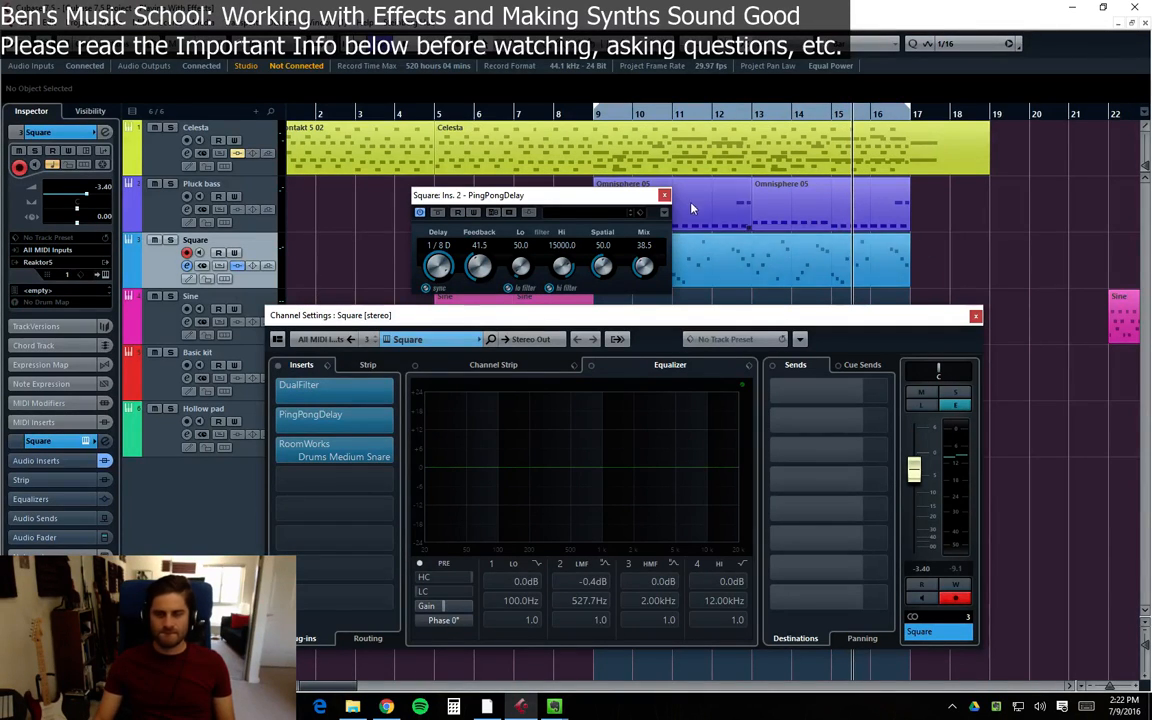
drag(545, 192, 582, 197)
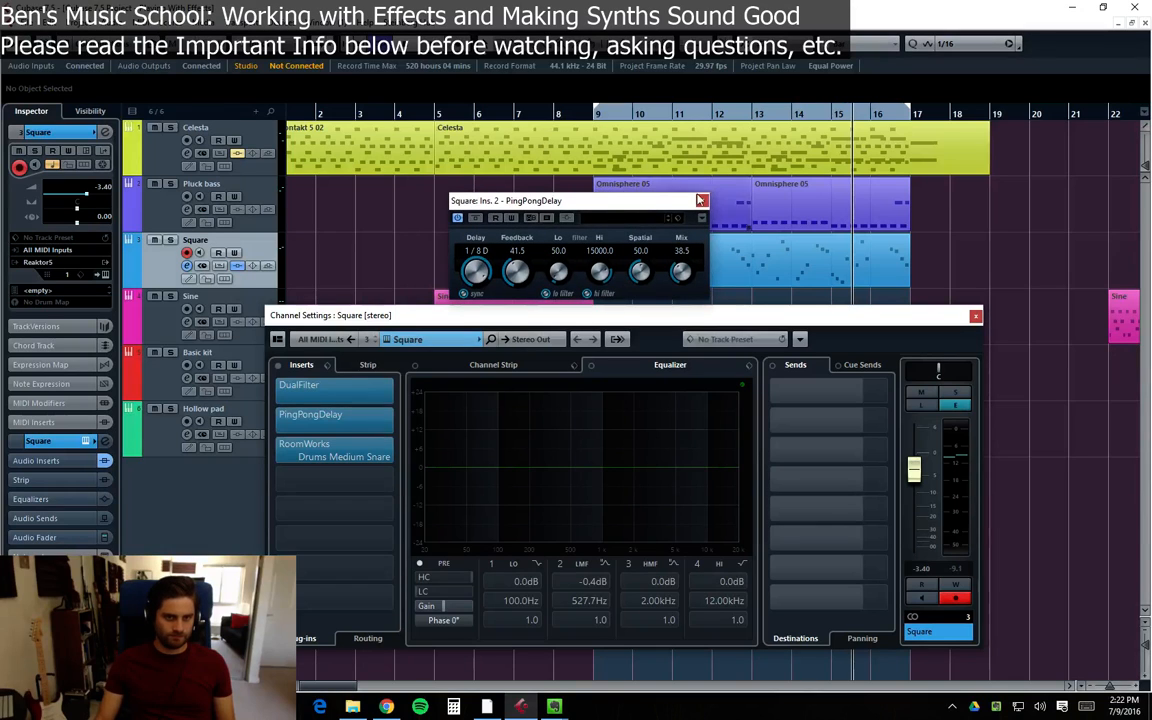
click(703, 202)
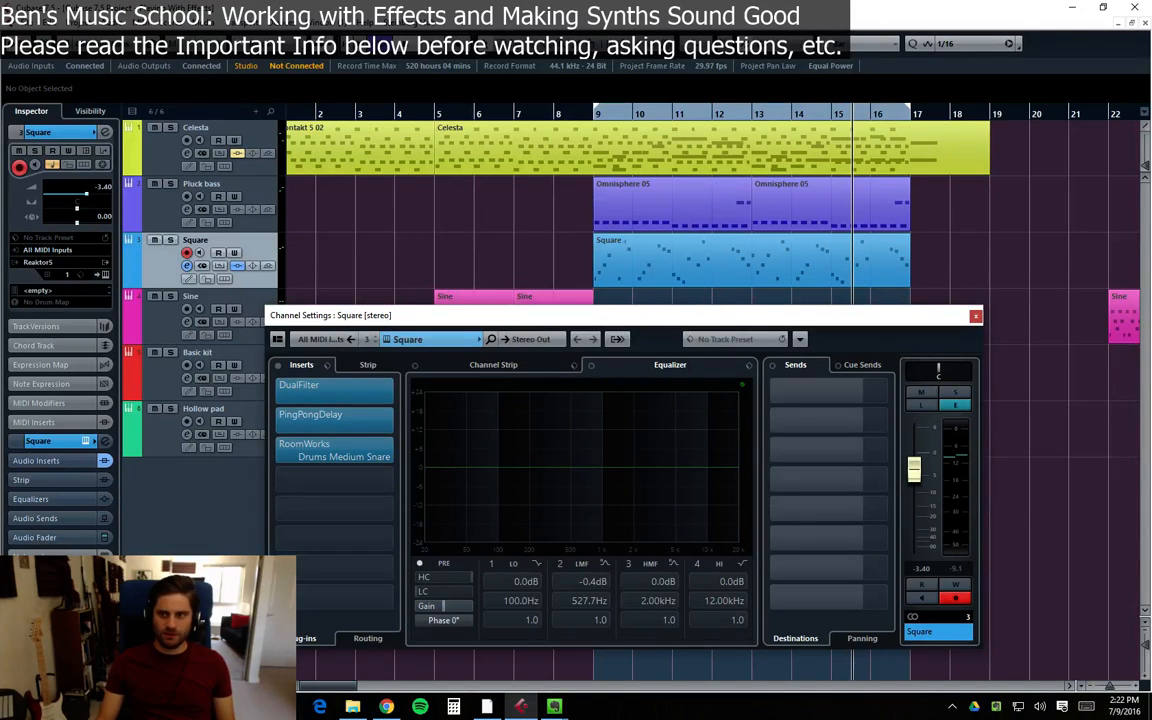
click(975, 316)
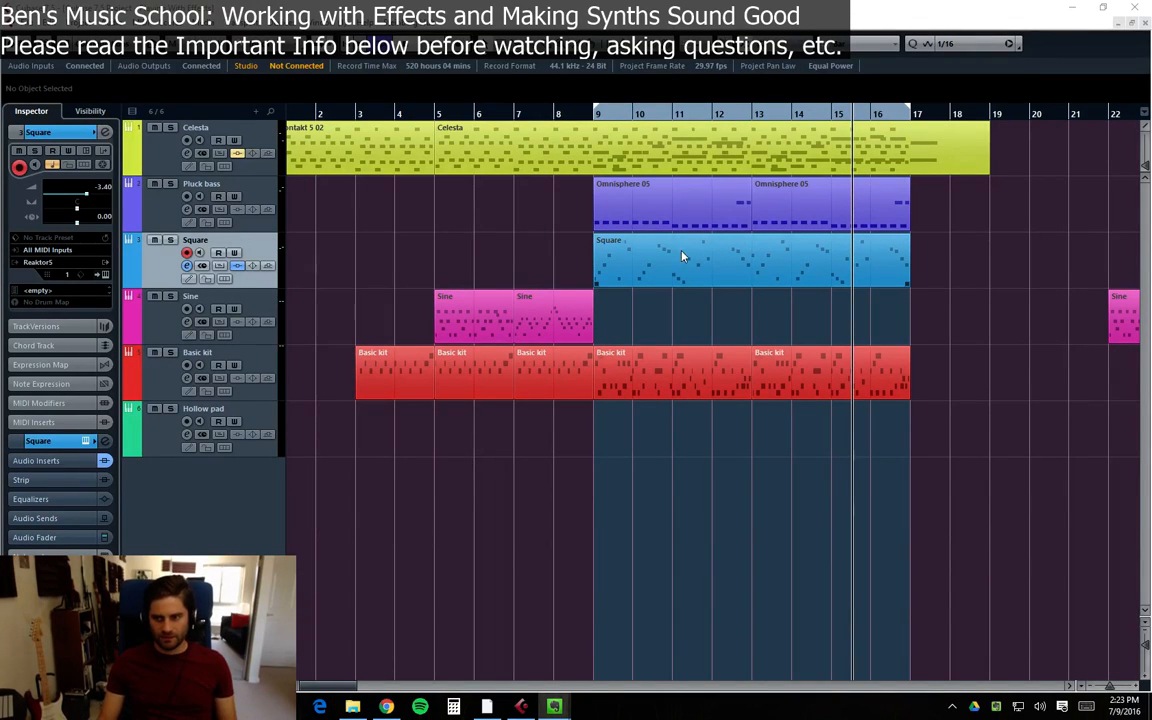
key(e)
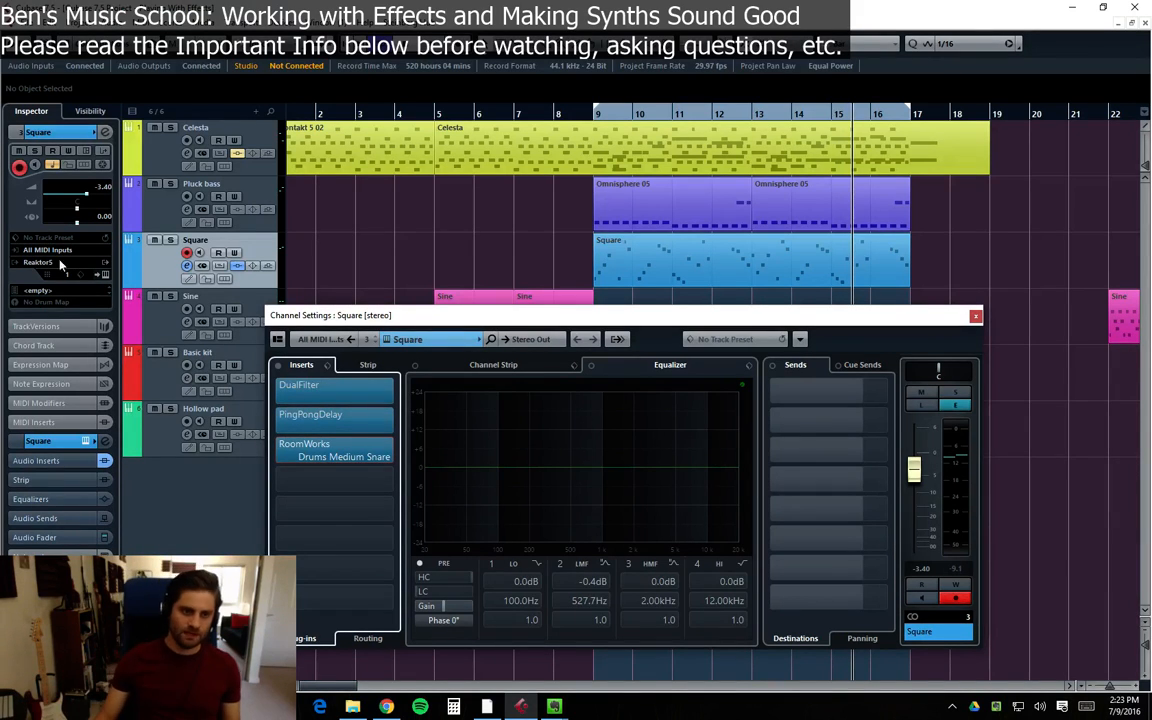
drag(663, 320, 711, 303)
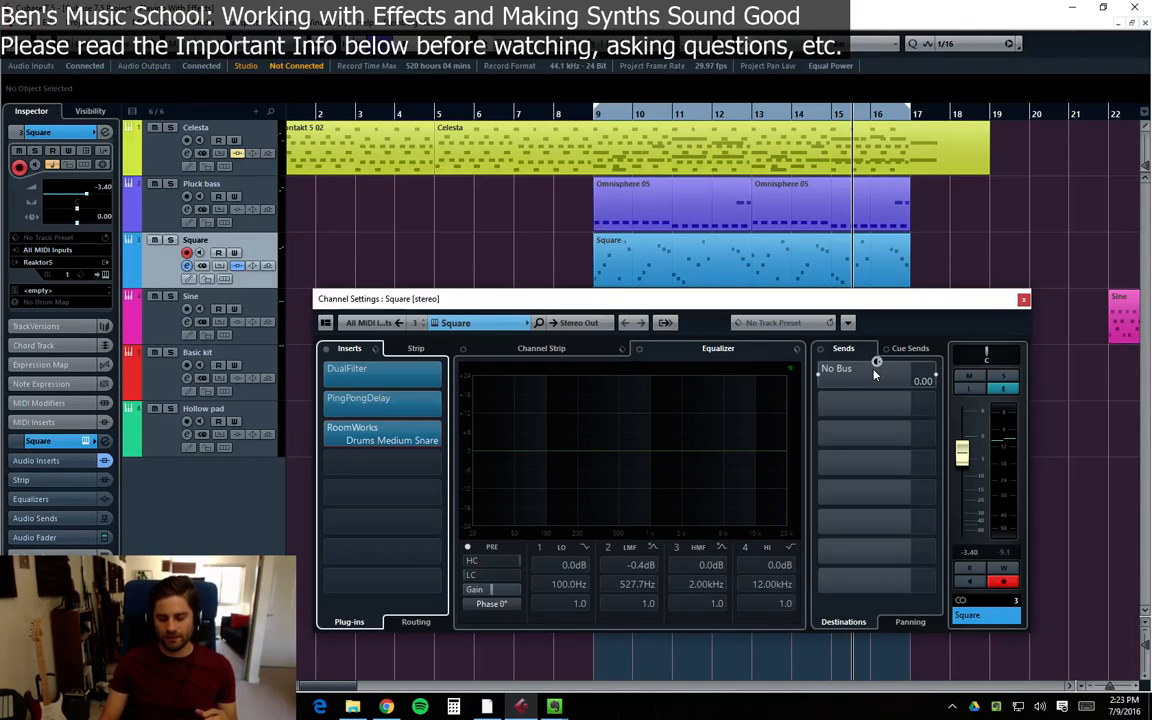
drag(912, 307, 952, 305)
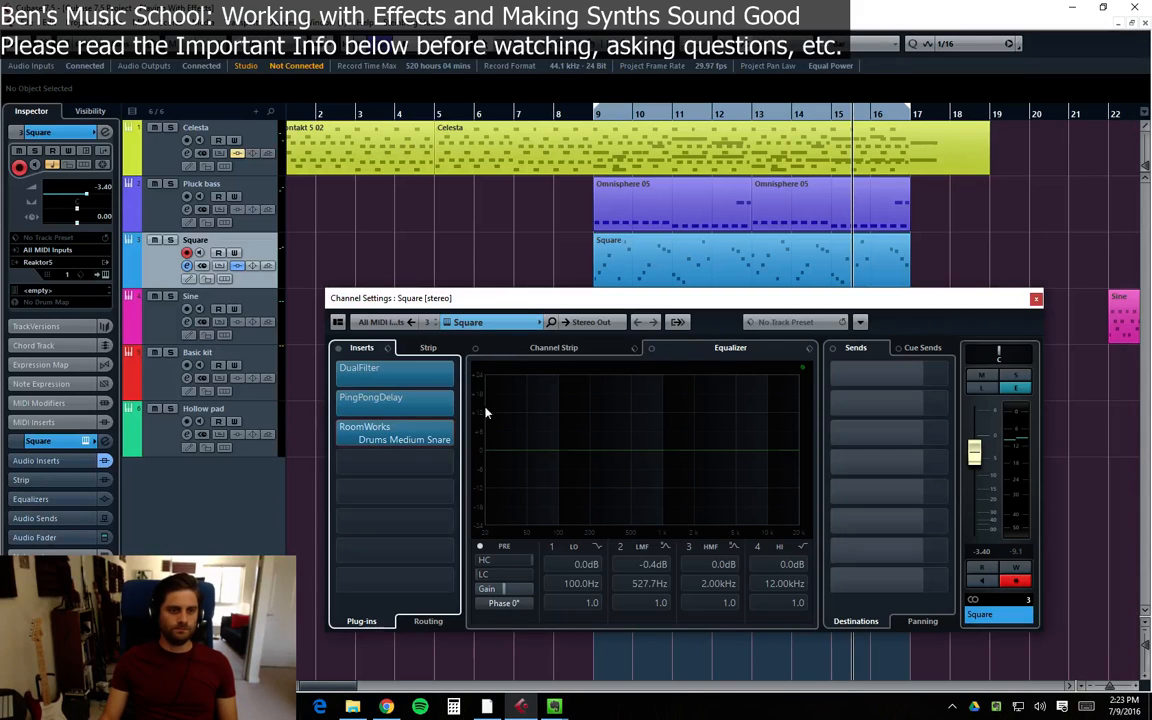
Deactivate the Square's PingPongDelay and DualFilter inserts and solo the Square track
click(343, 397)
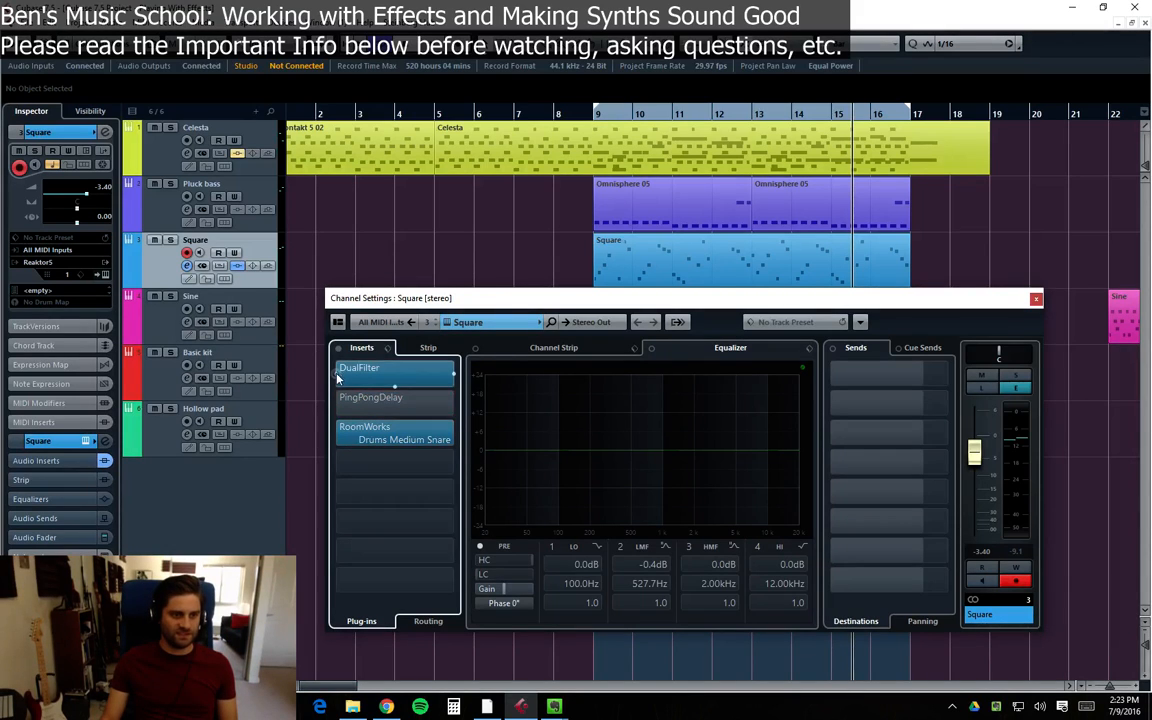
click(343, 368)
click(170, 240)
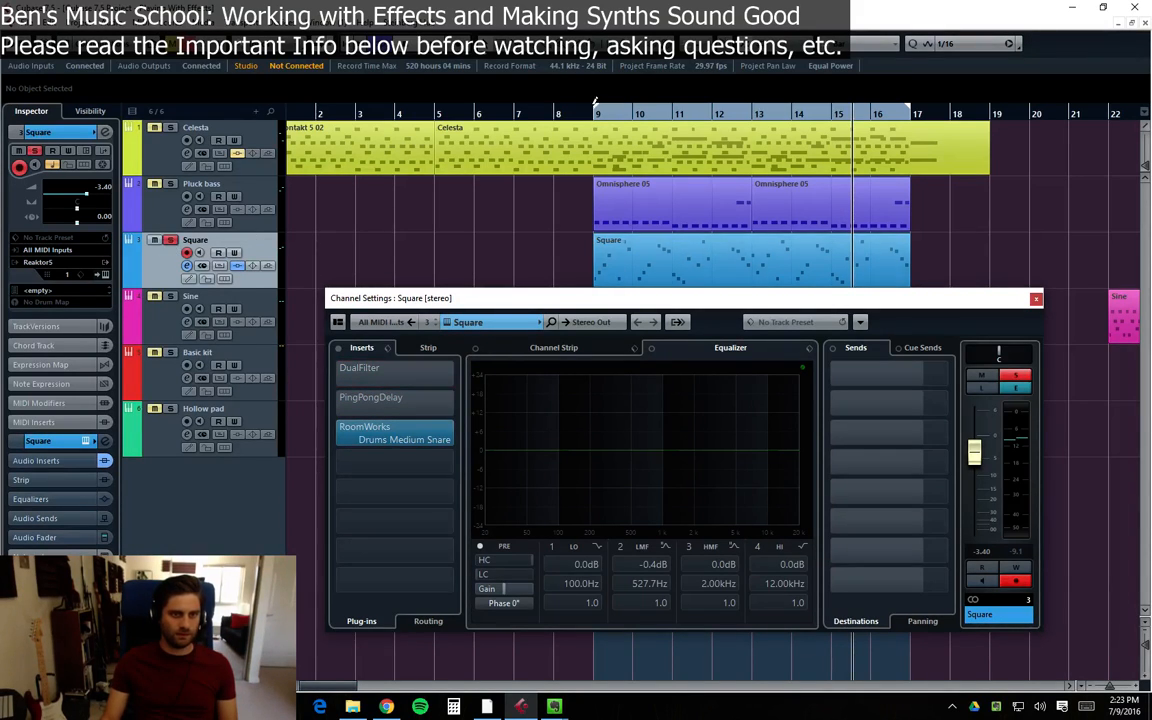
Play the soloed Square dry with RoomWorks bypassed, and re-enable RoomWorks for comparison from bar 9
click(336, 434)
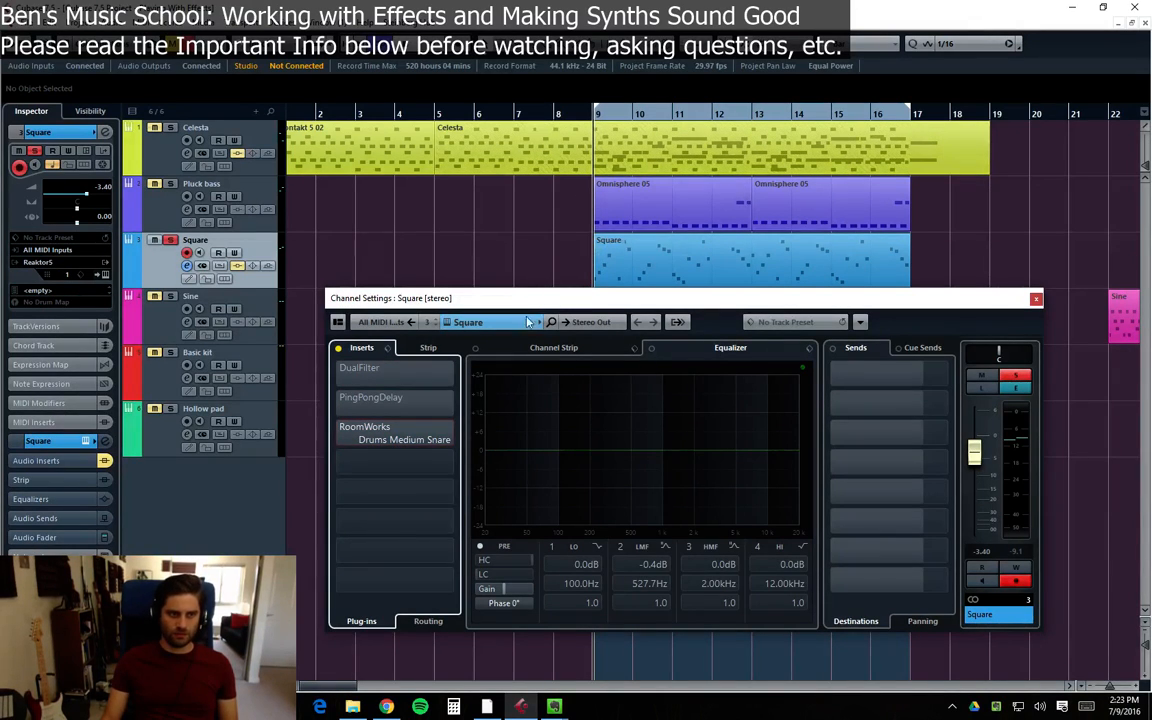
key(space)
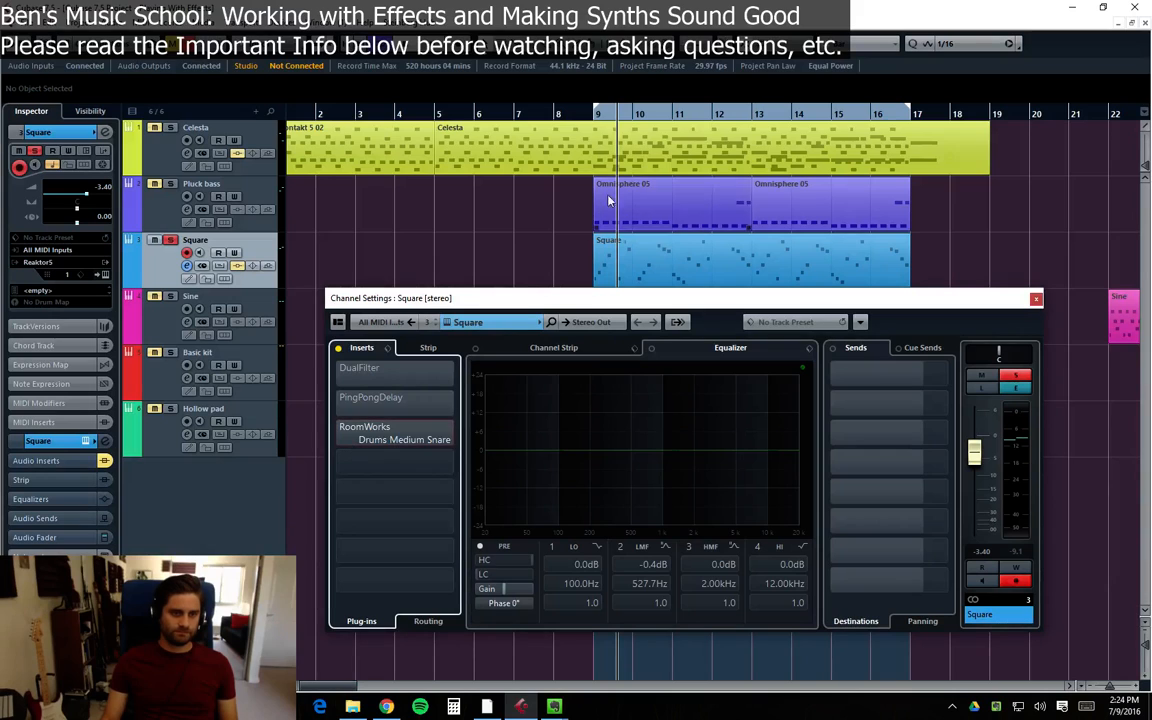
click(364, 430)
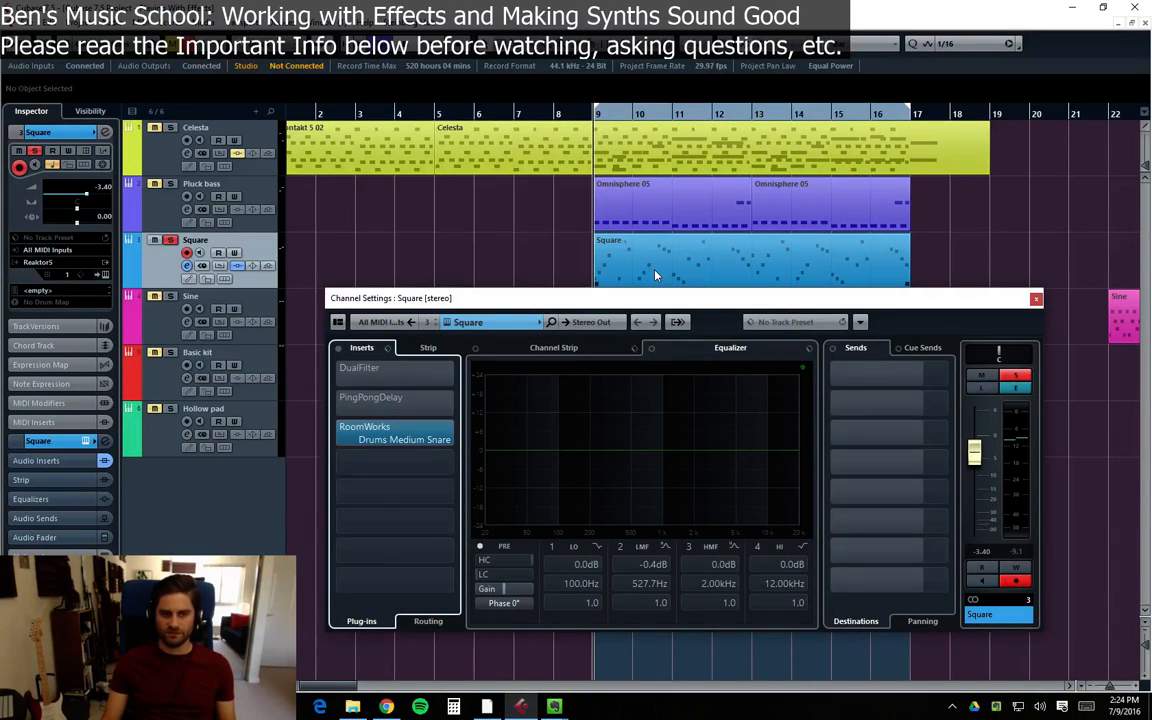
click(598, 137)
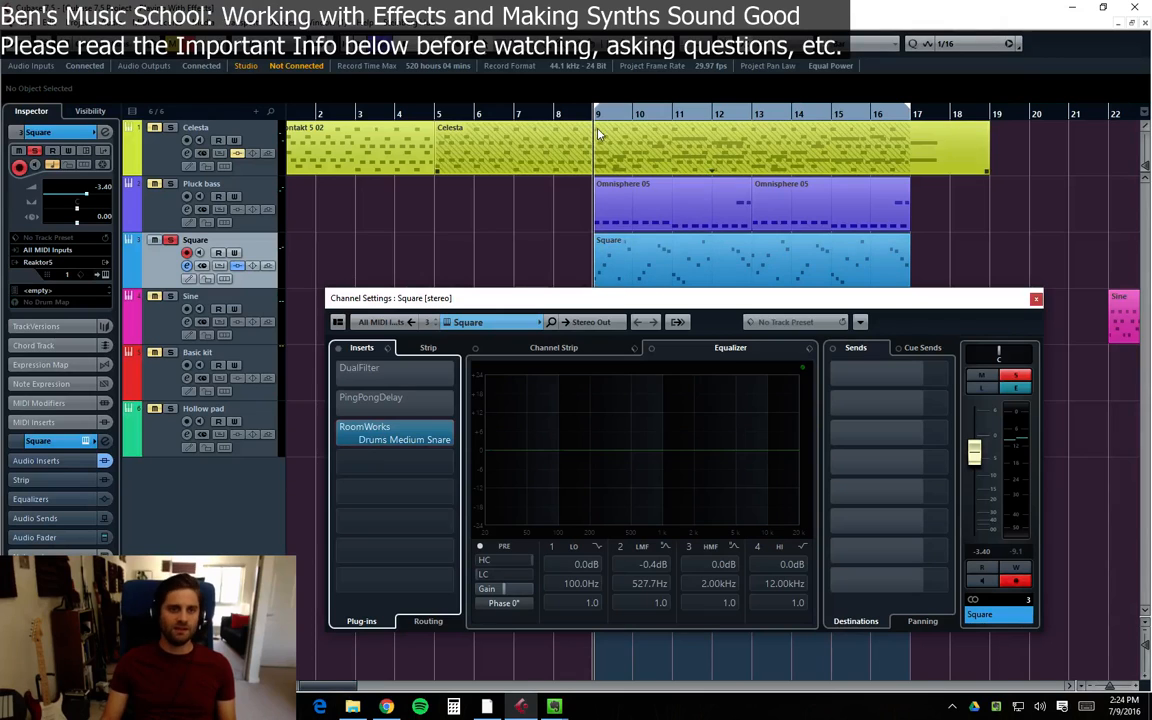
Compare the soloed Square from bar 9 with RoomWorks bypassed and with it active
click(593, 184)
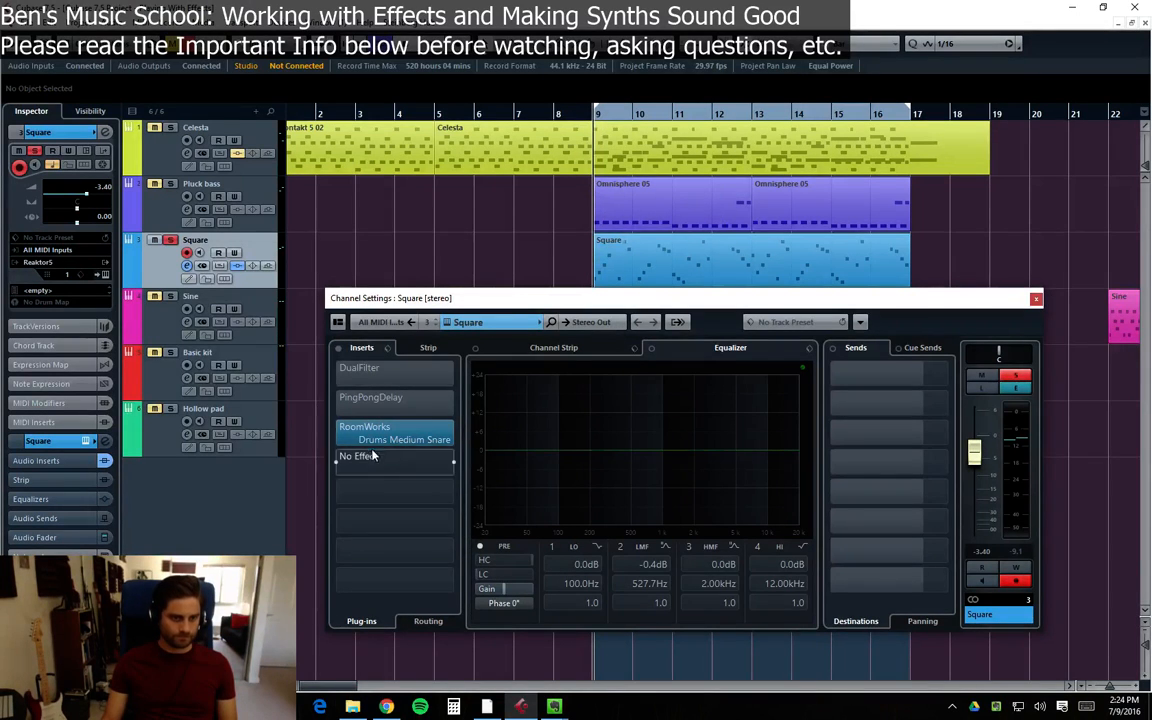
click(338, 434)
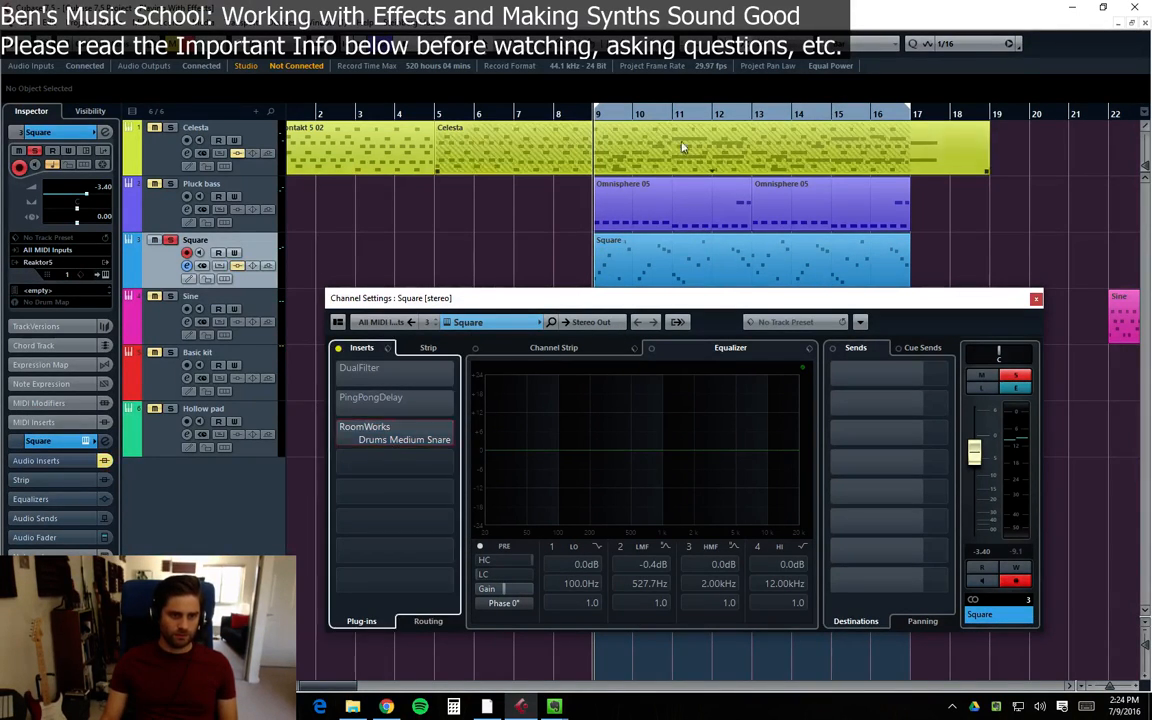
key(space)
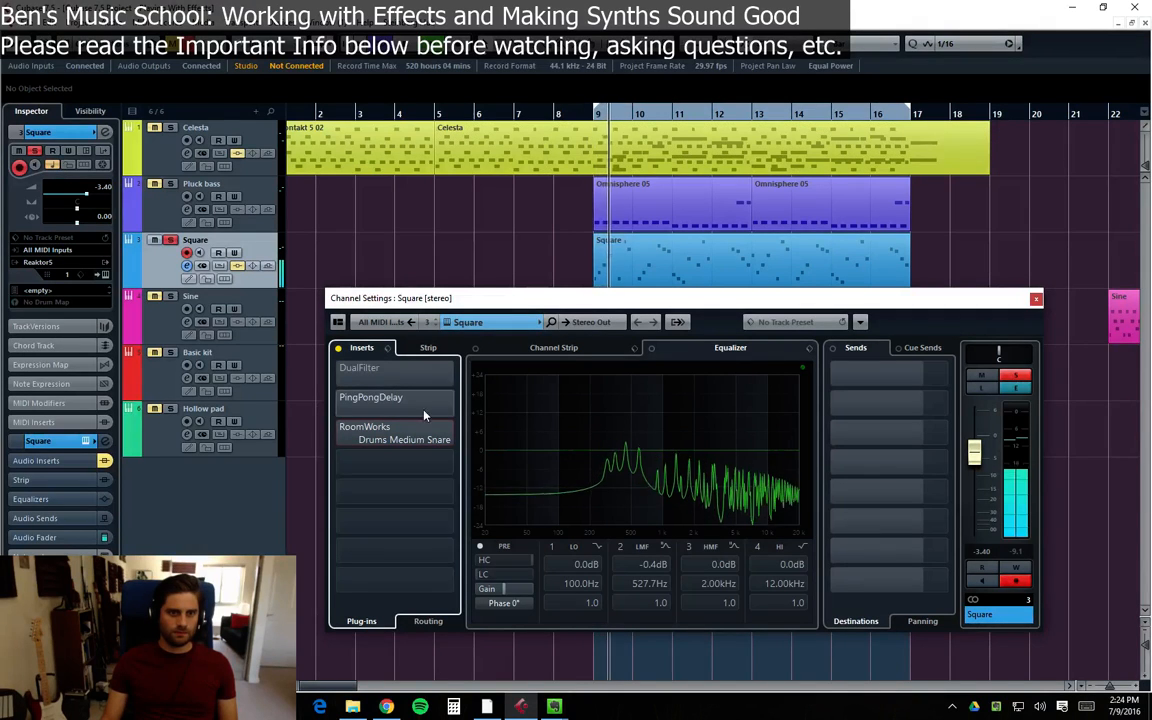
click(597, 116)
click(338, 434)
click(595, 120)
click(670, 145)
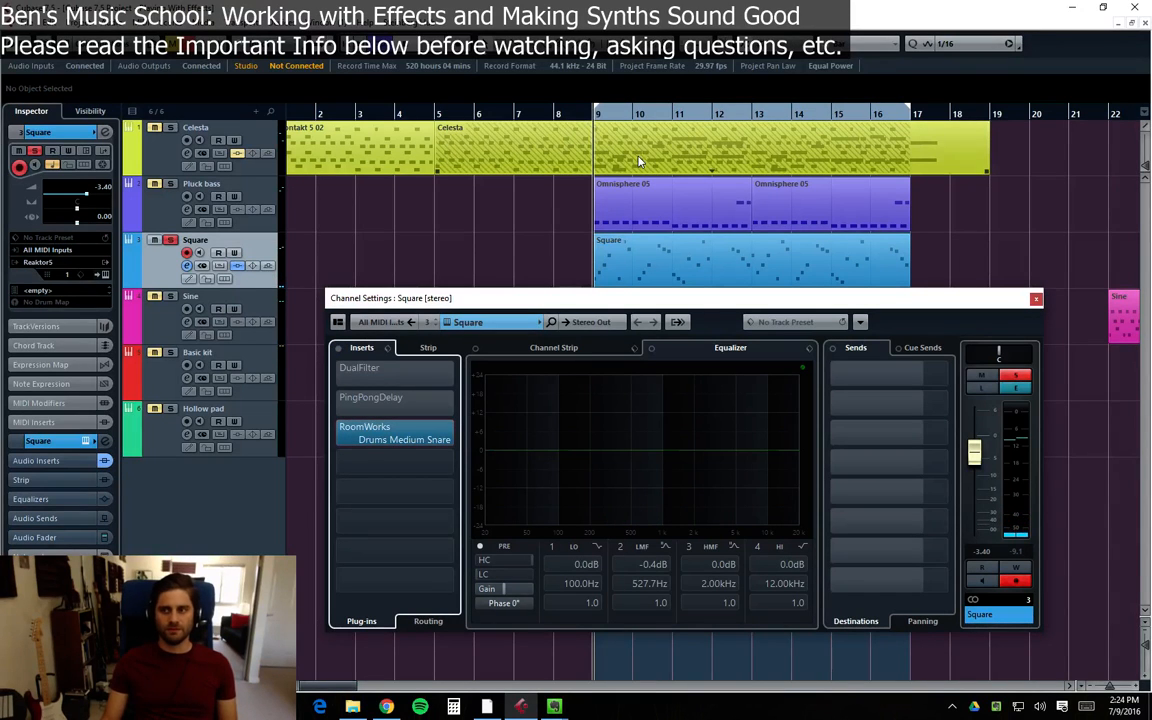
key(space)
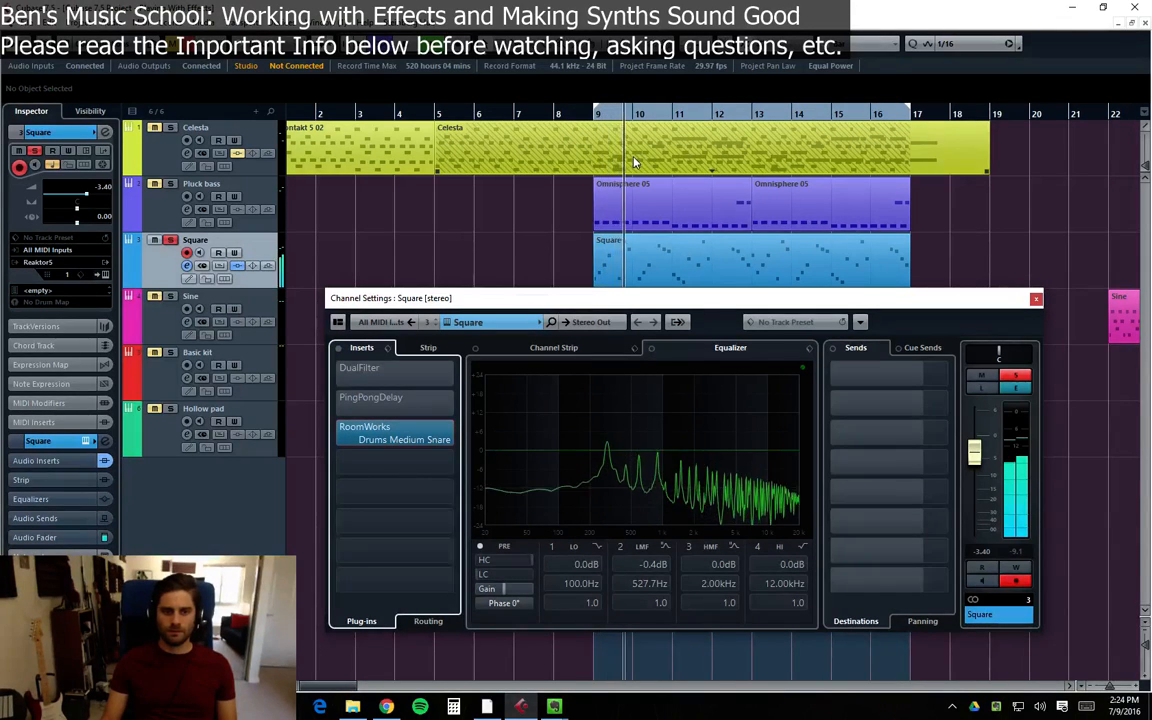
key(space)
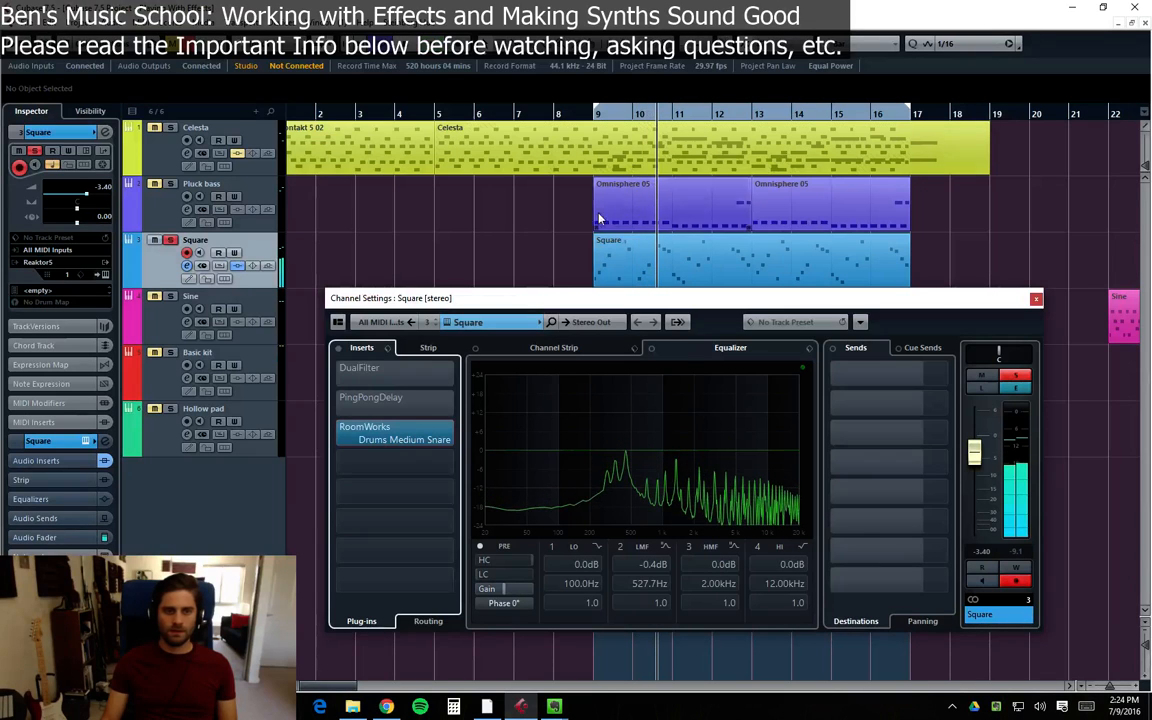
Reactivate the Square's PingPongDelay and DualFilter inserts, return the project cursor to bar 9 and unsolo the track
click(337, 403)
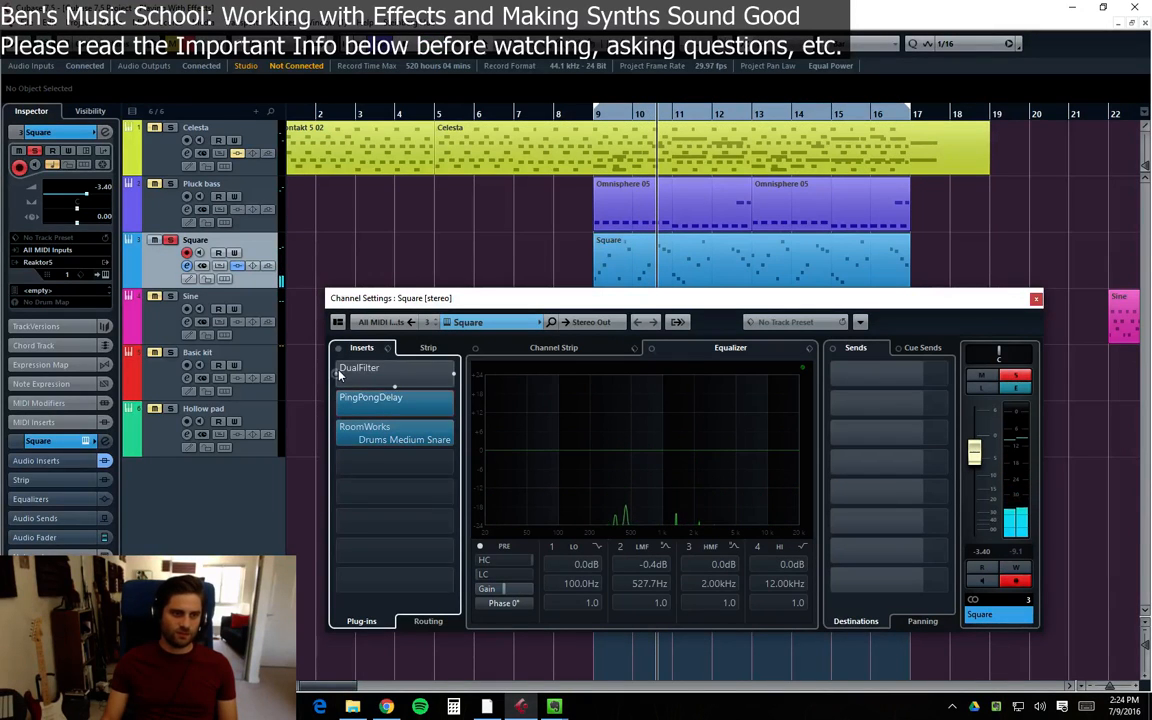
click(337, 370)
click(595, 119)
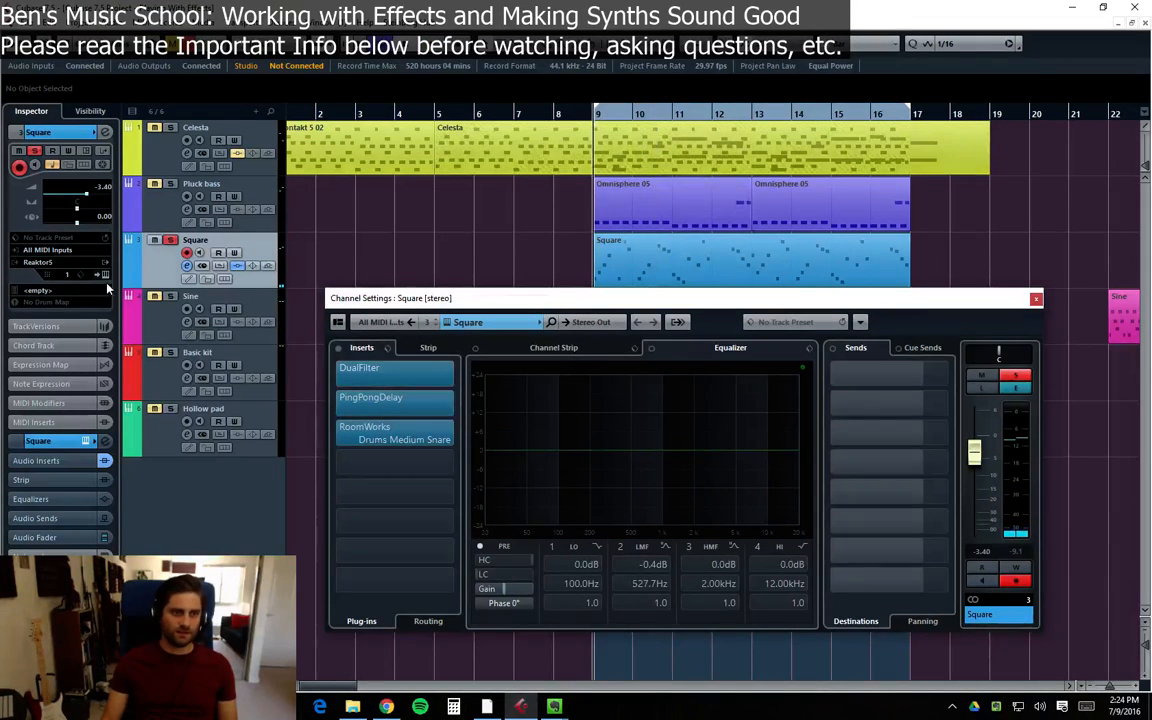
click(170, 240)
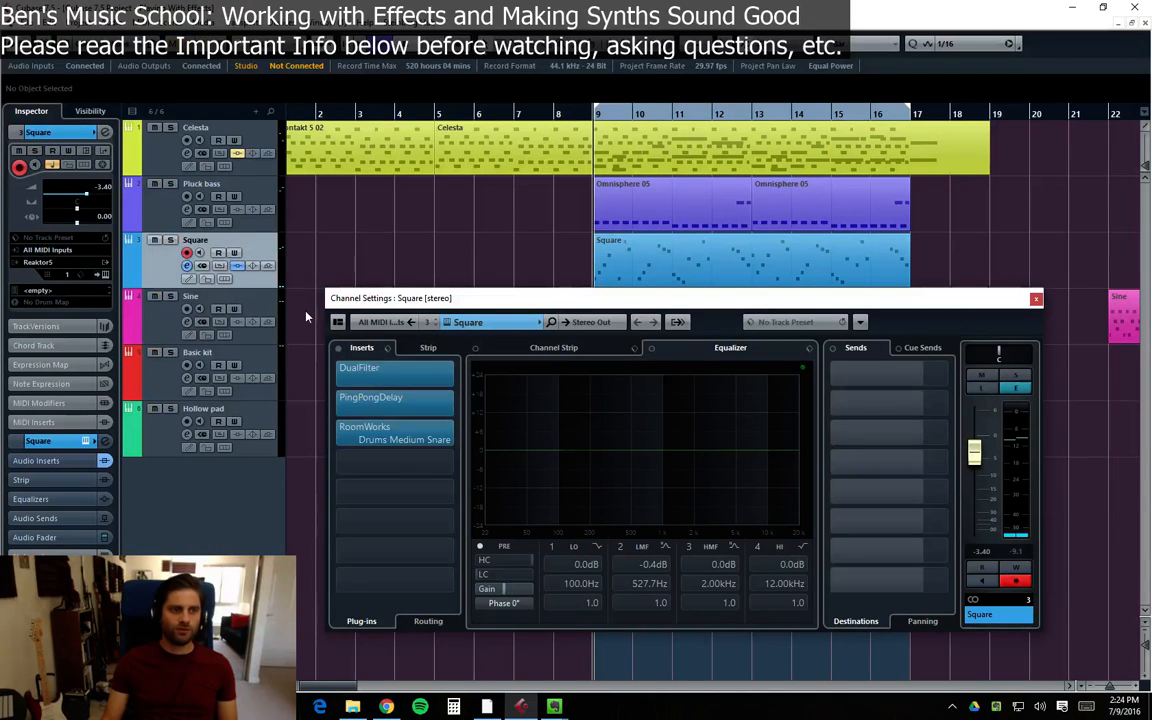
Select the Celesta track to bring up its channel settings
click(150, 145)
click(145, 187)
click(142, 133)
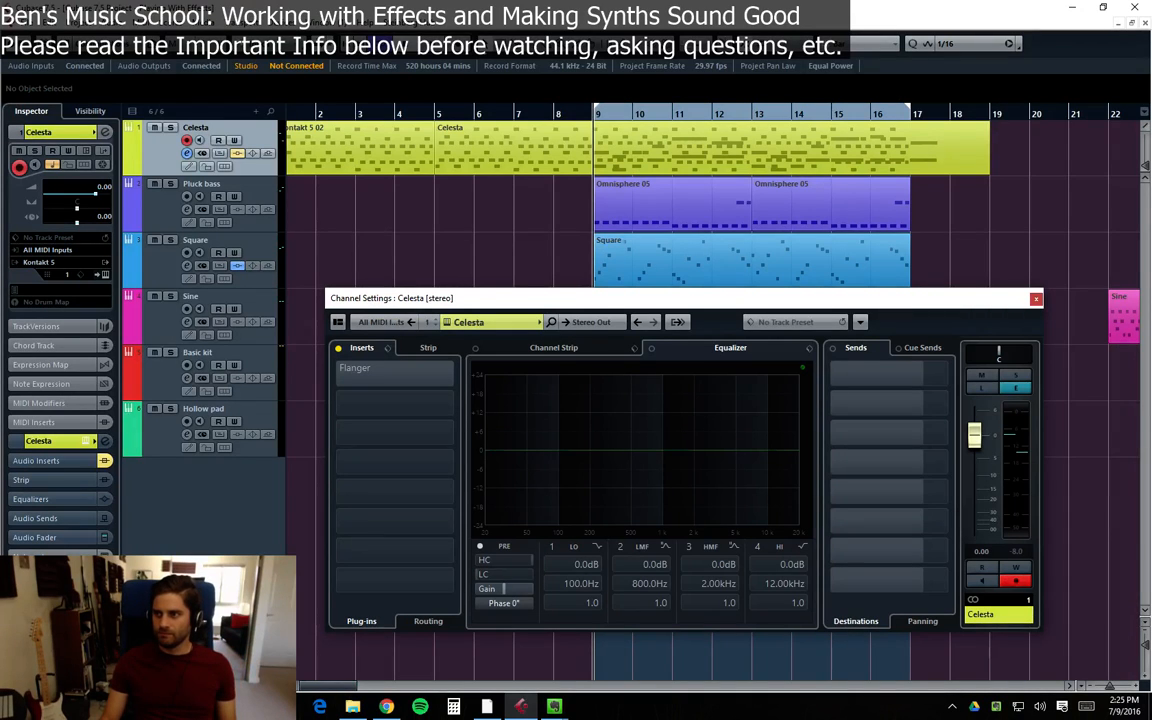
key(e)
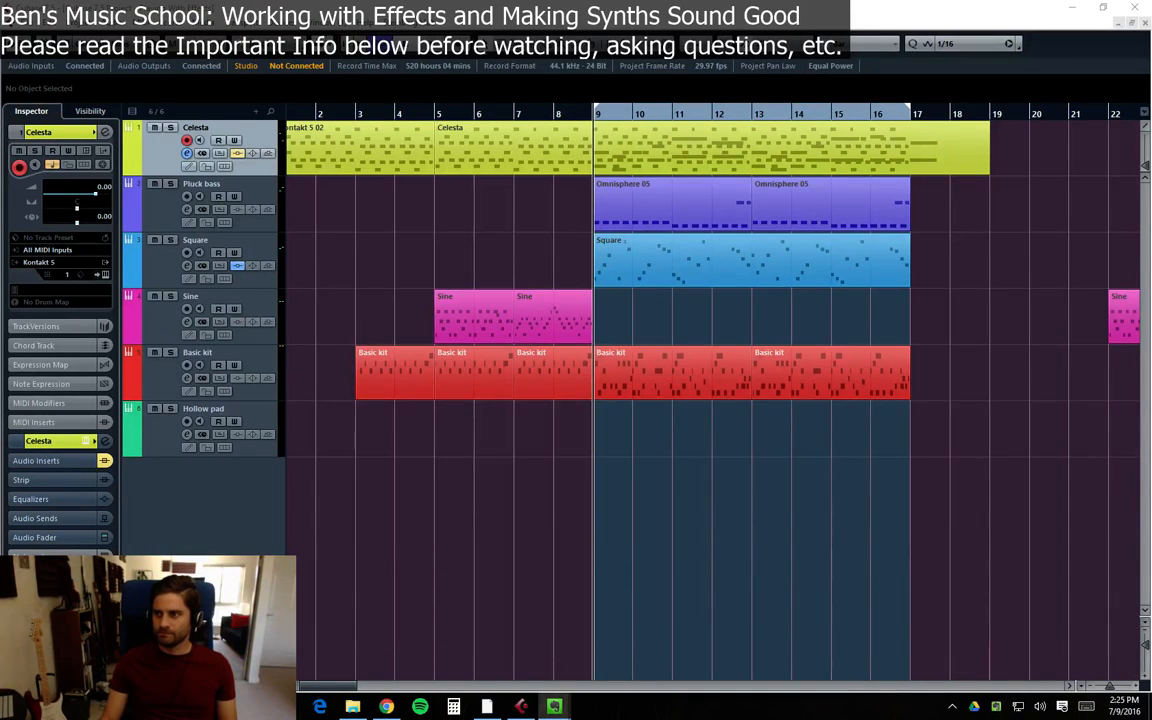
key(alt+Tab)
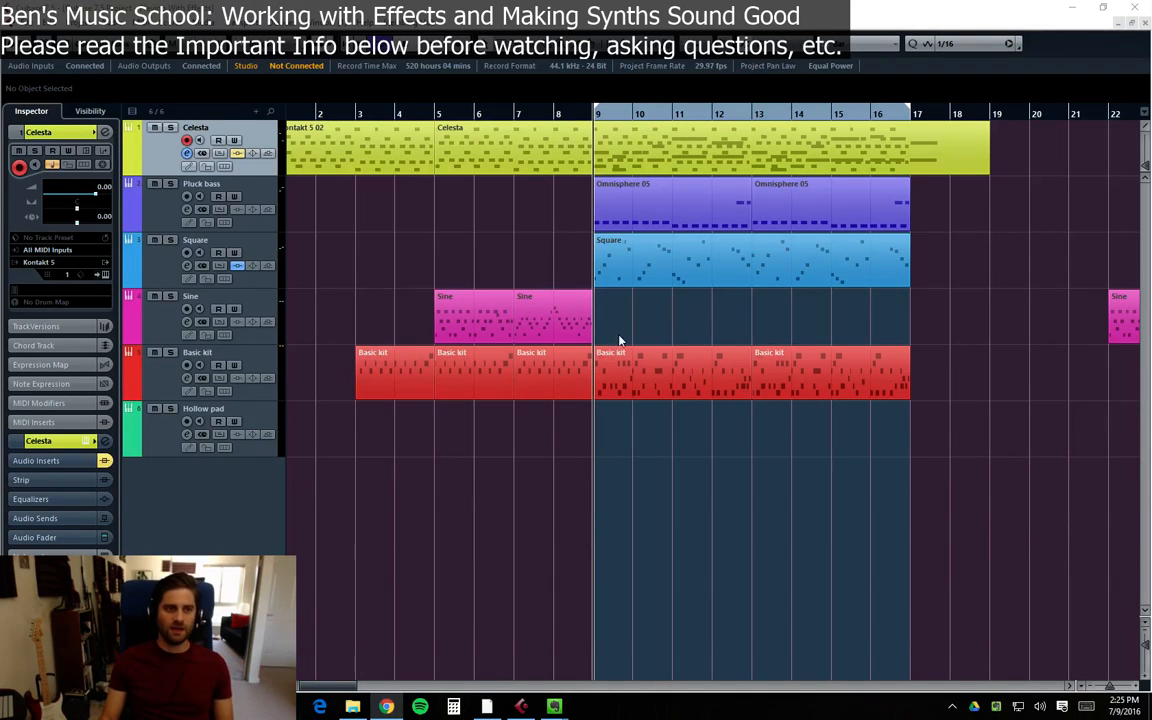
Reposition the Channel Settings window slightly lower so that the Square track's events stay uncovered
click(745, 343)
drag(700, 298, 727, 305)
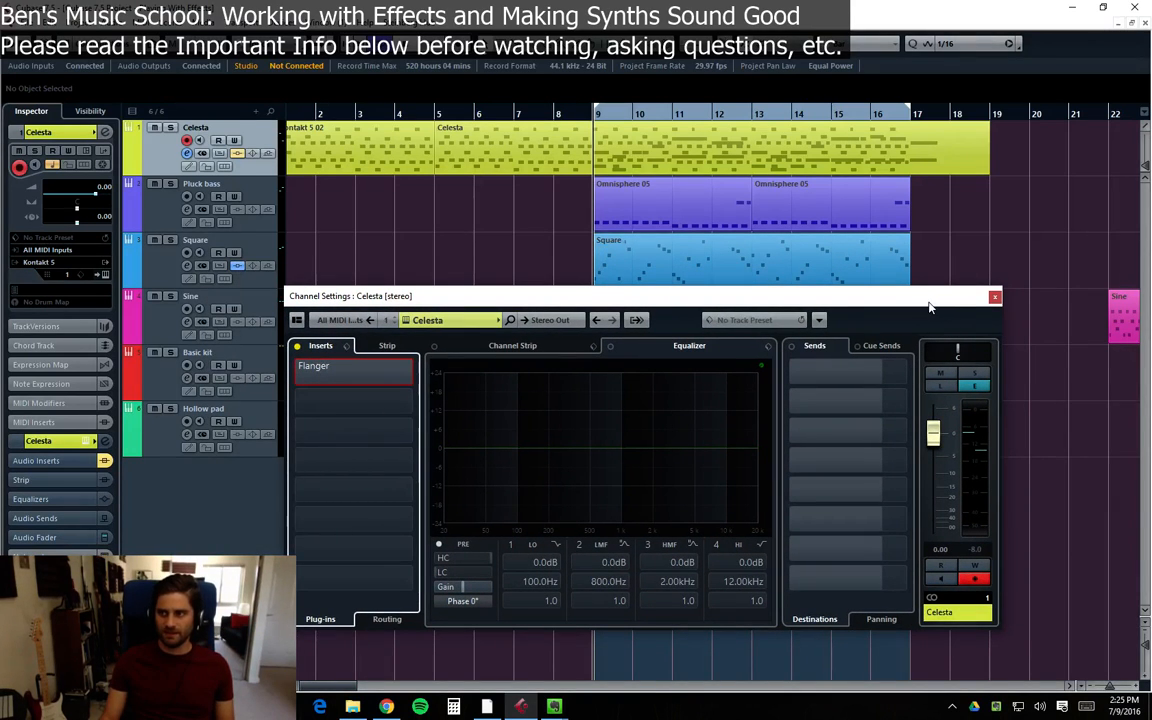
drag(920, 302, 921, 326)
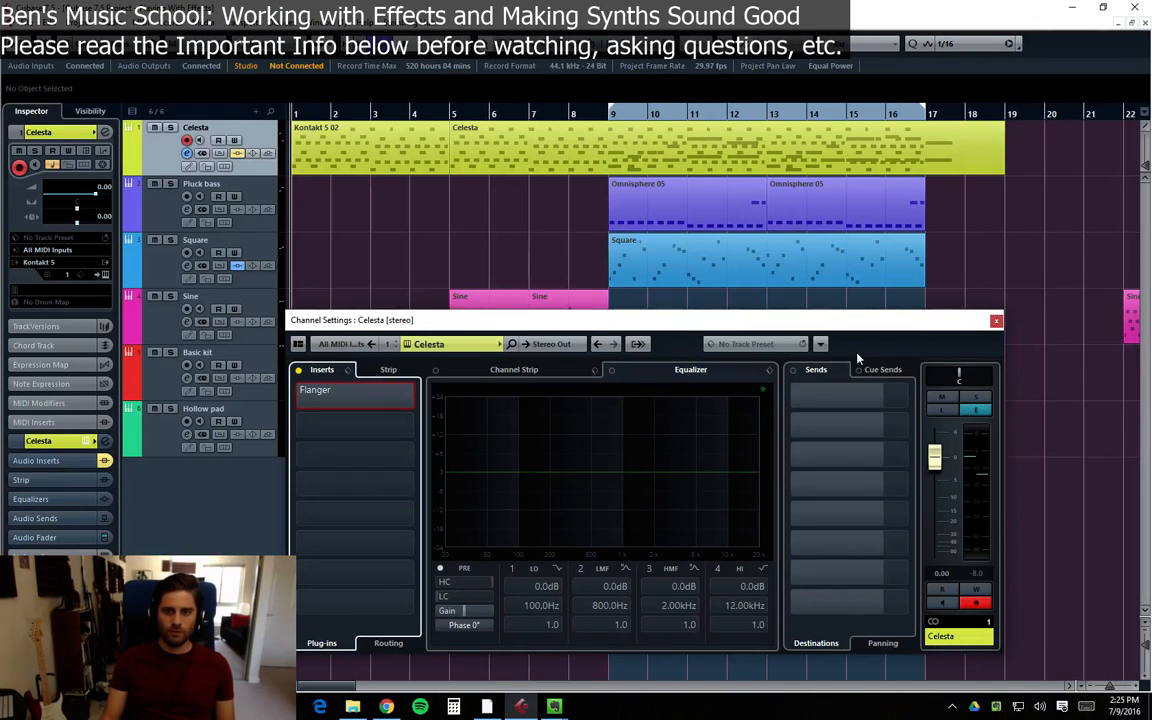
key(alt+Tab)
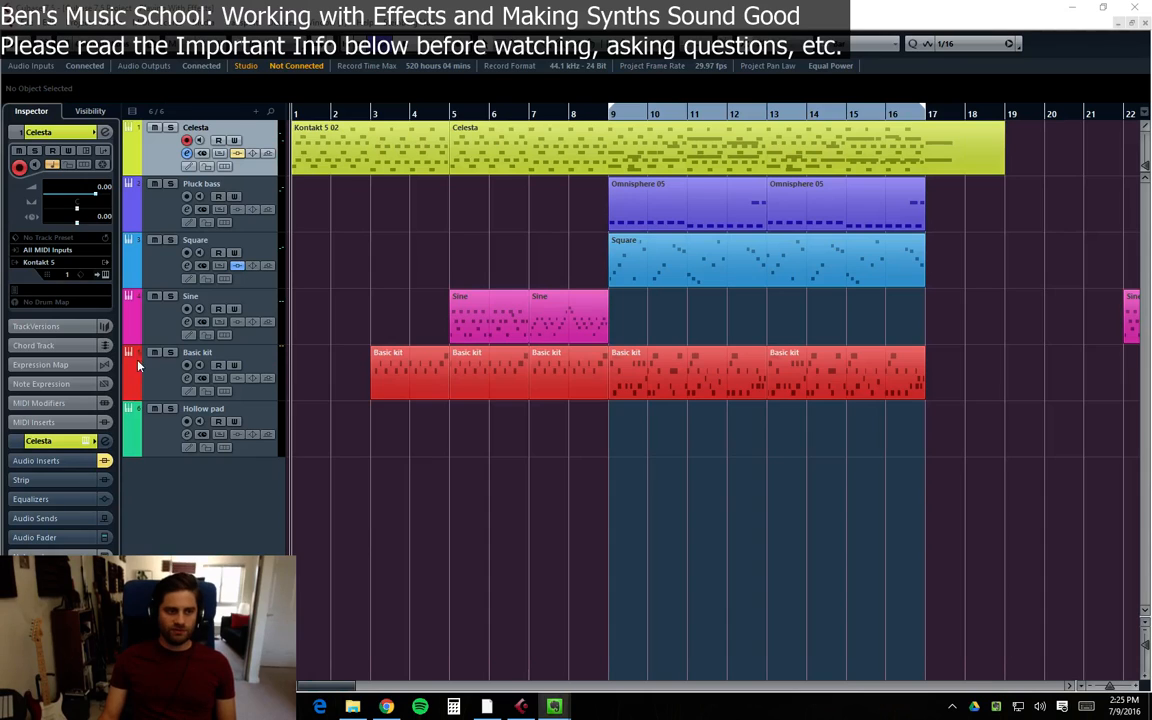
key(alt+Tab)
Select the Square track, open its PingPongDelay and play the track soloed from bar 9
click(165, 272)
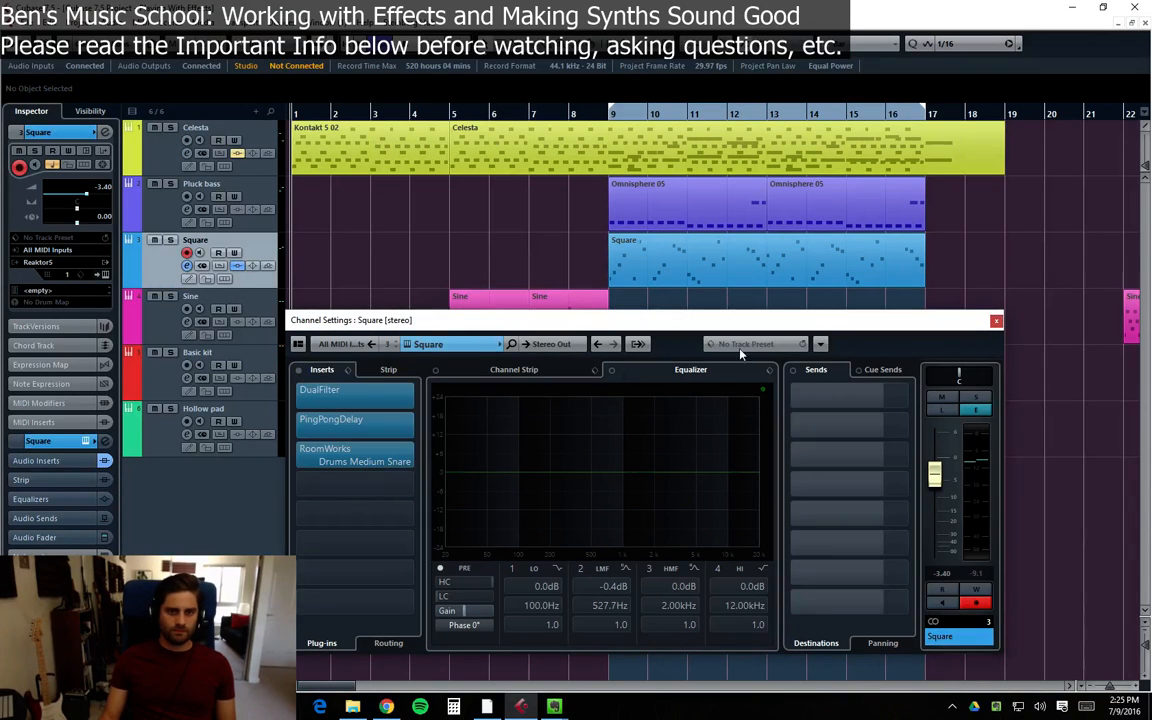
click(381, 425)
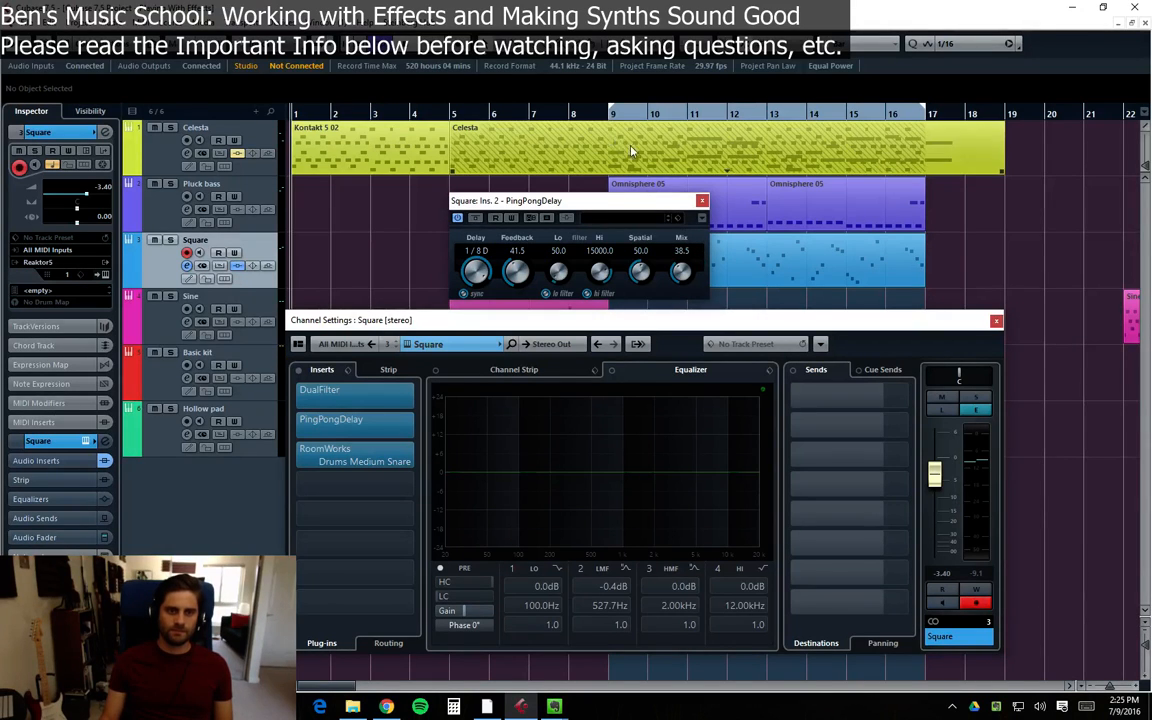
key(KP_1)
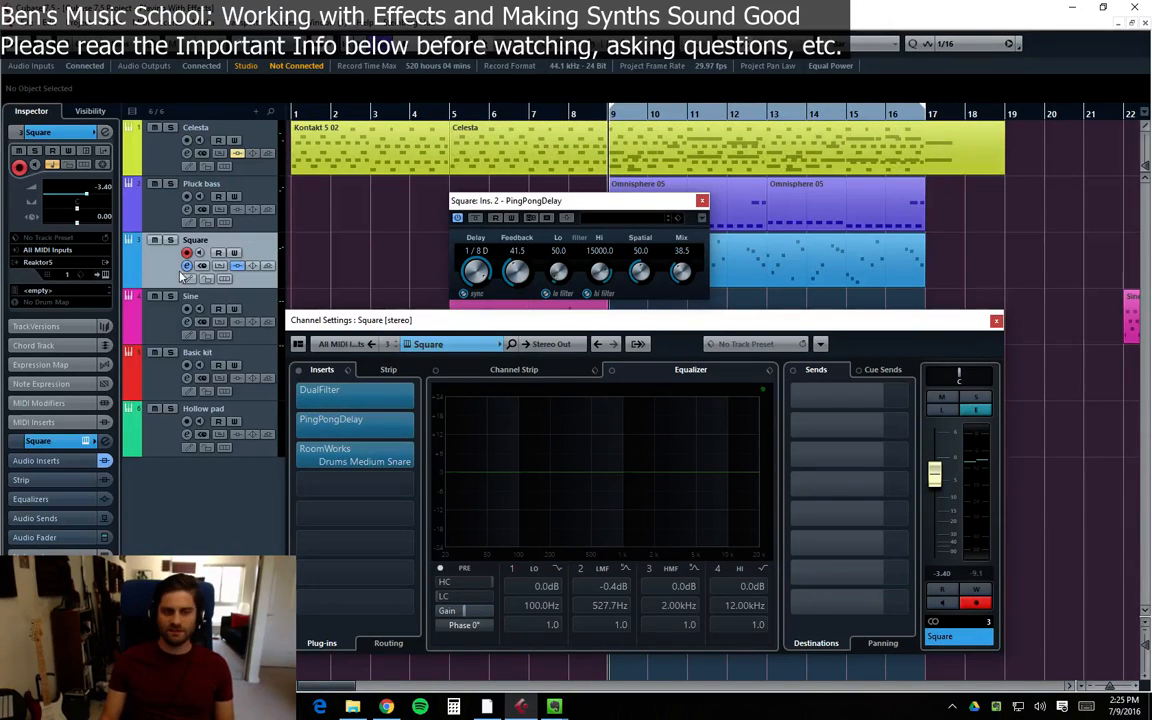
click(170, 240)
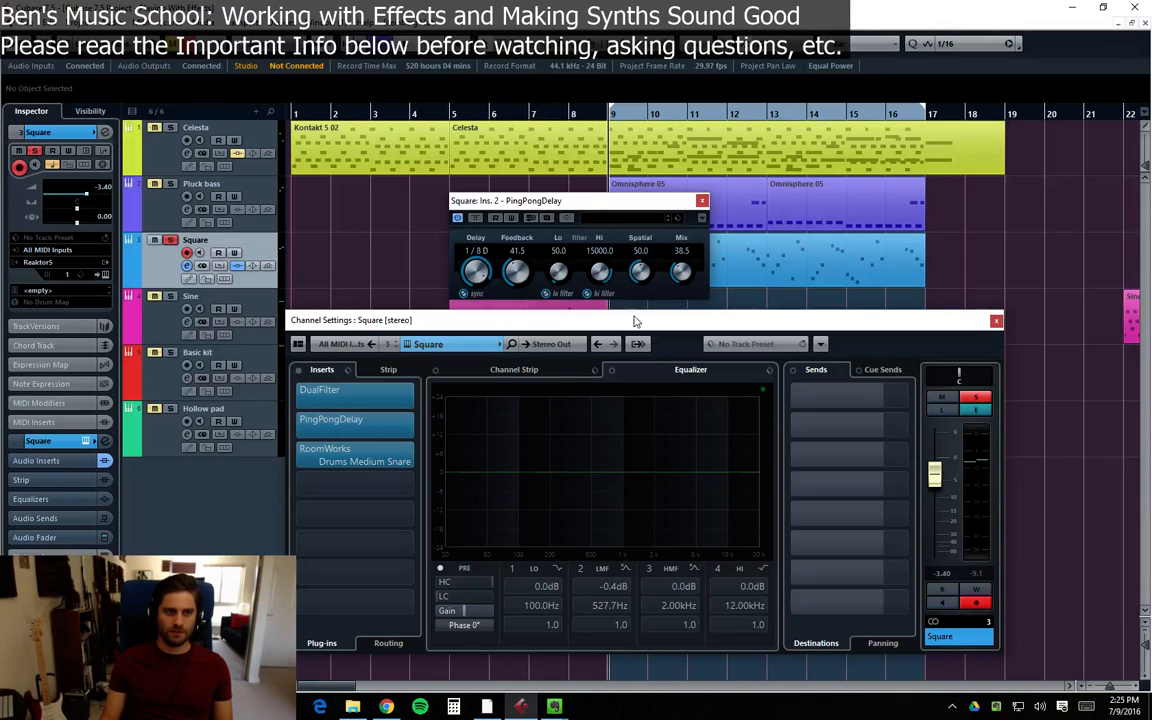
key(space)
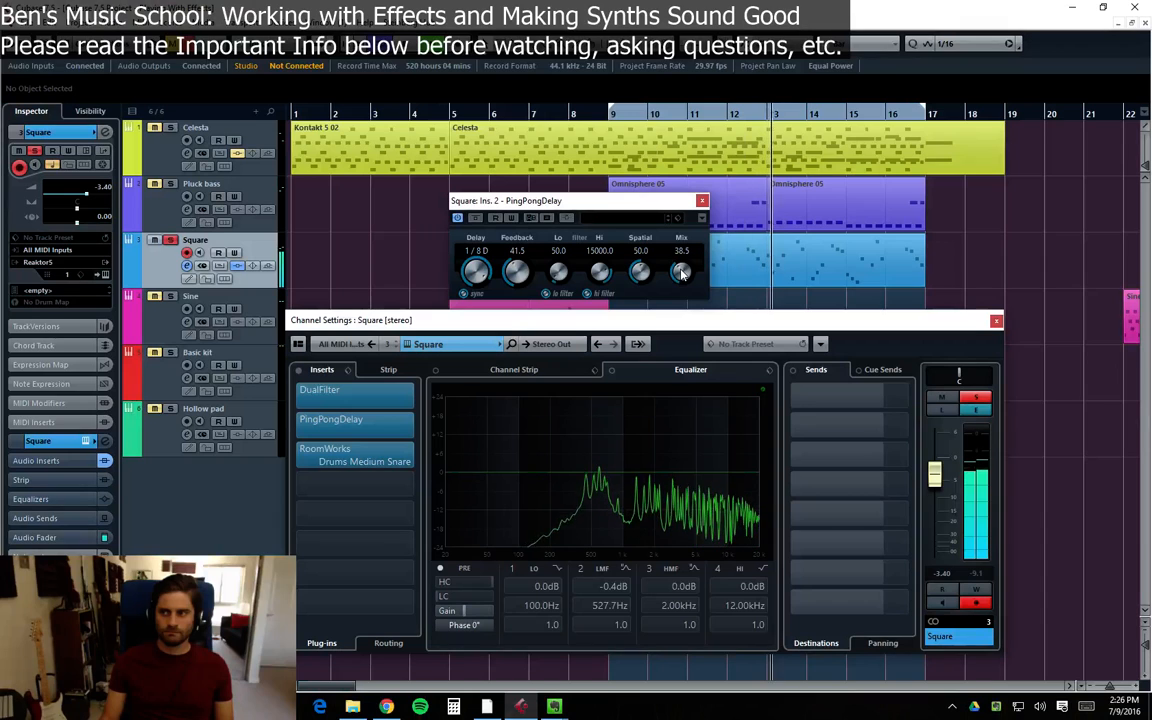
Set the PingPongDelay's mix to 100 and play the soloed Square from bar 9 again
key(space)
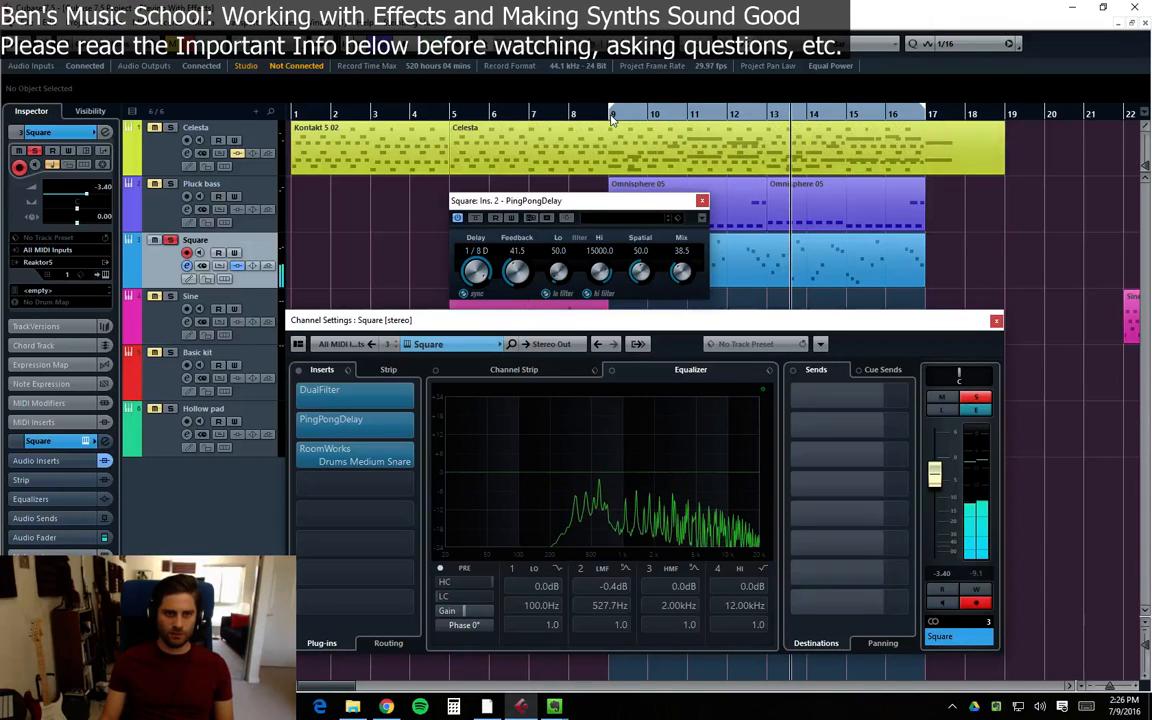
drag(680, 276, 685, 176)
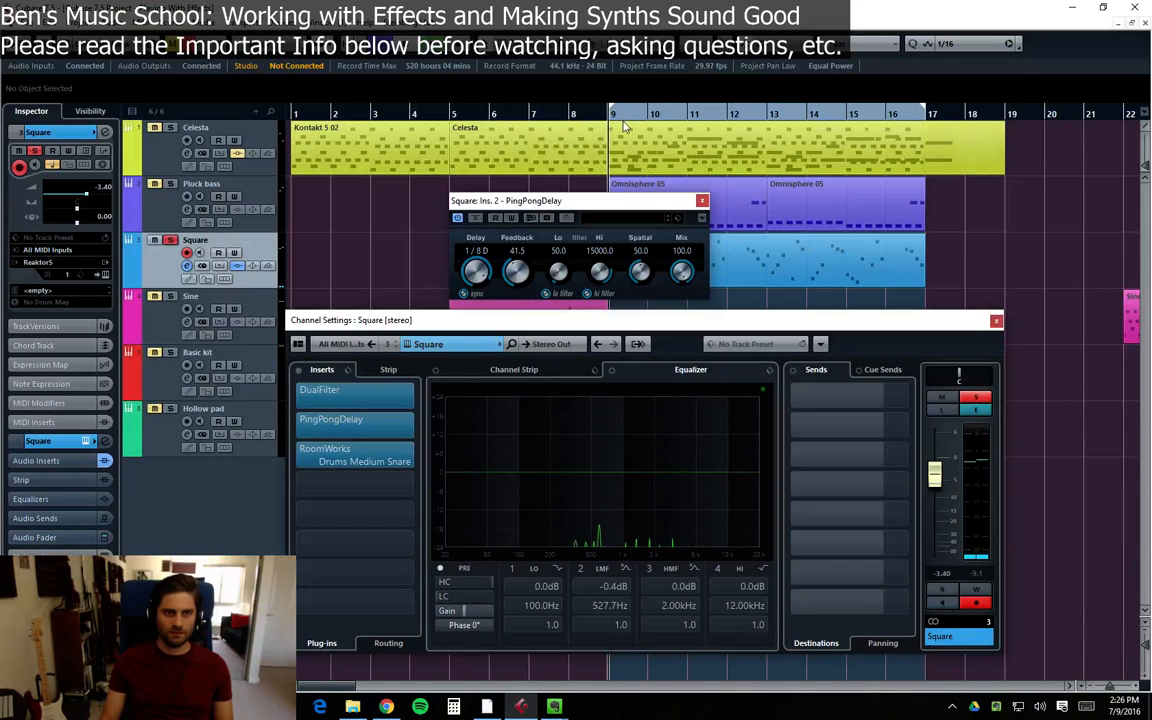
key(space)
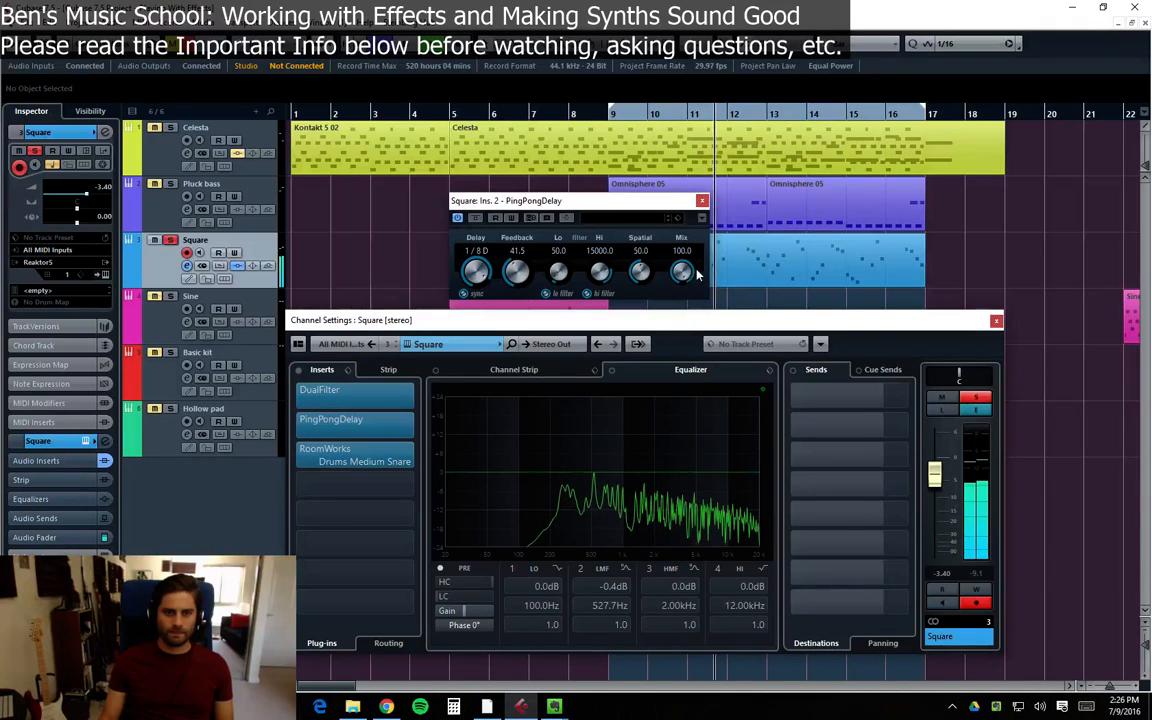
Lower the PingPongDelay's mix to 33.0 while playing from bar 9, and close its window
drag(686, 279, 683, 358)
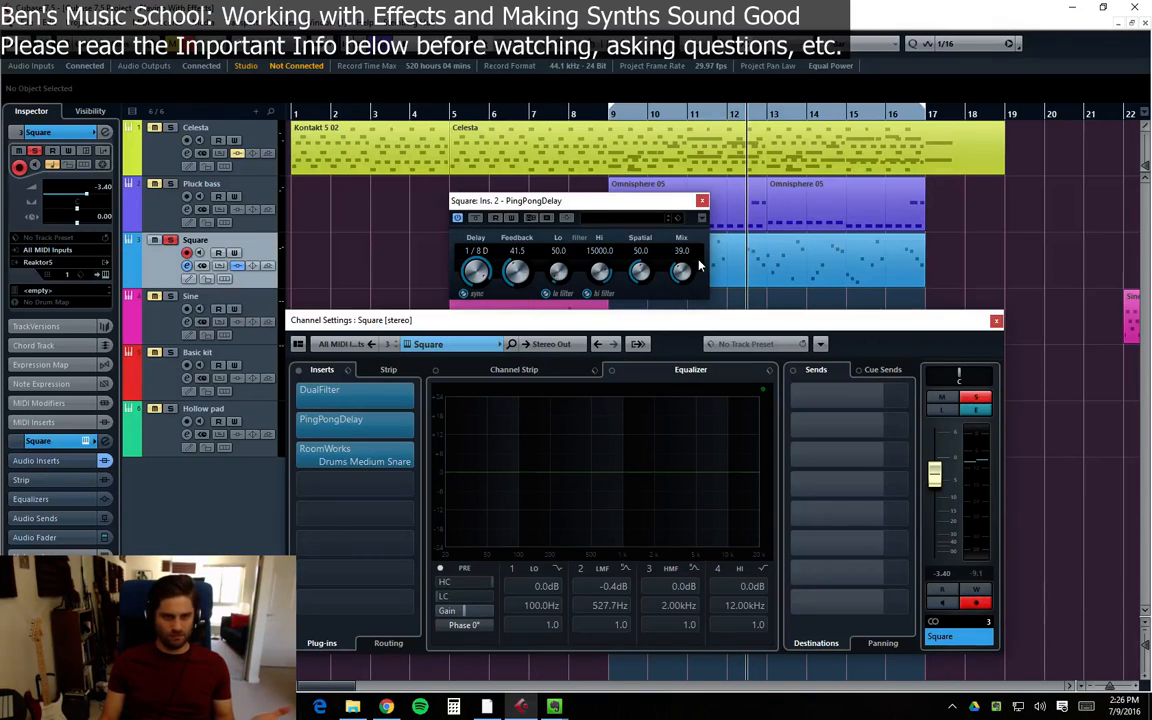
click(609, 117)
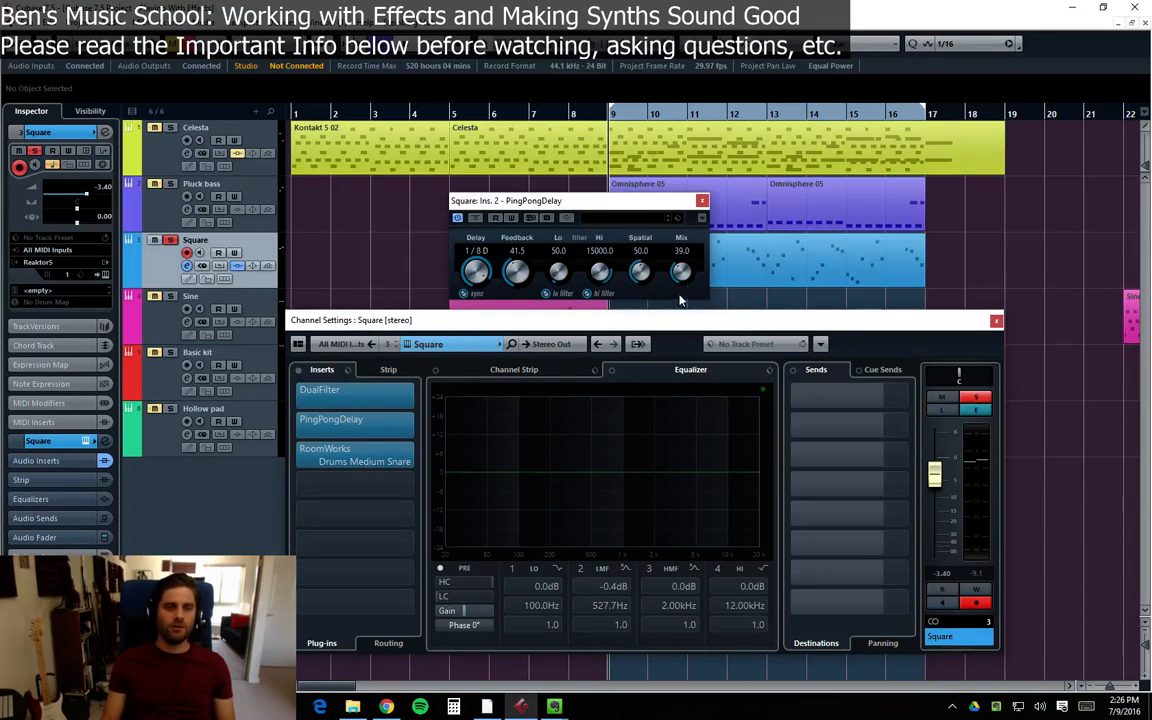
key(space)
drag(681, 272, 671, 277)
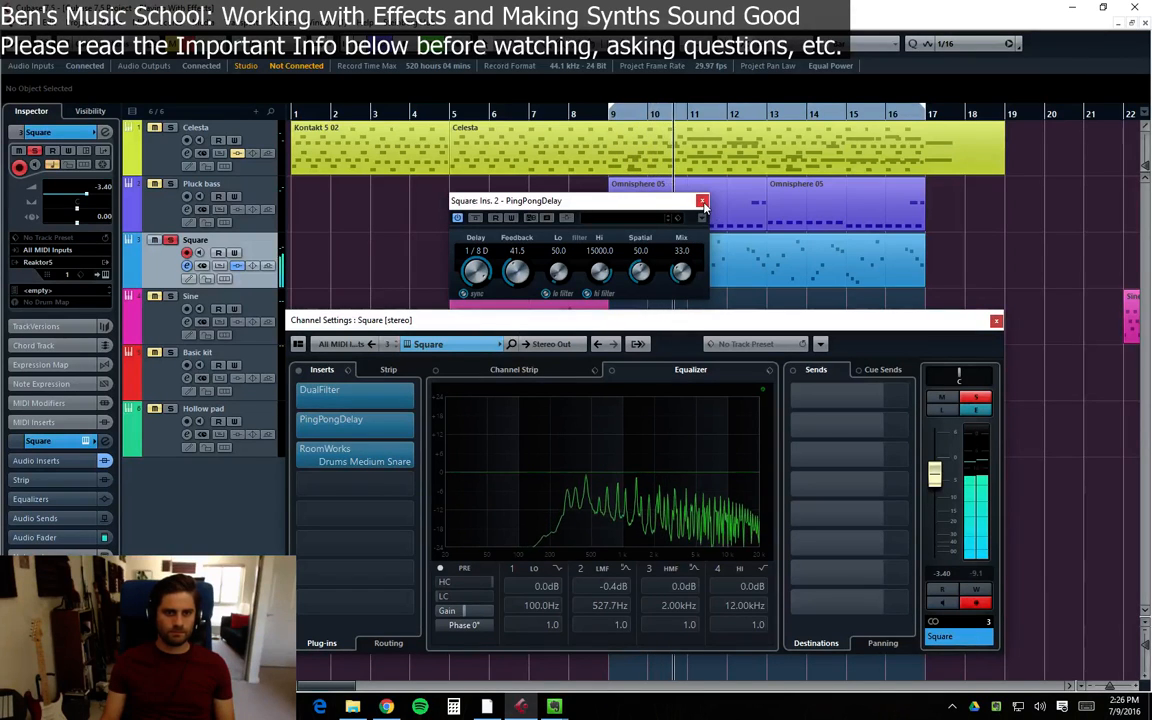
click(703, 202)
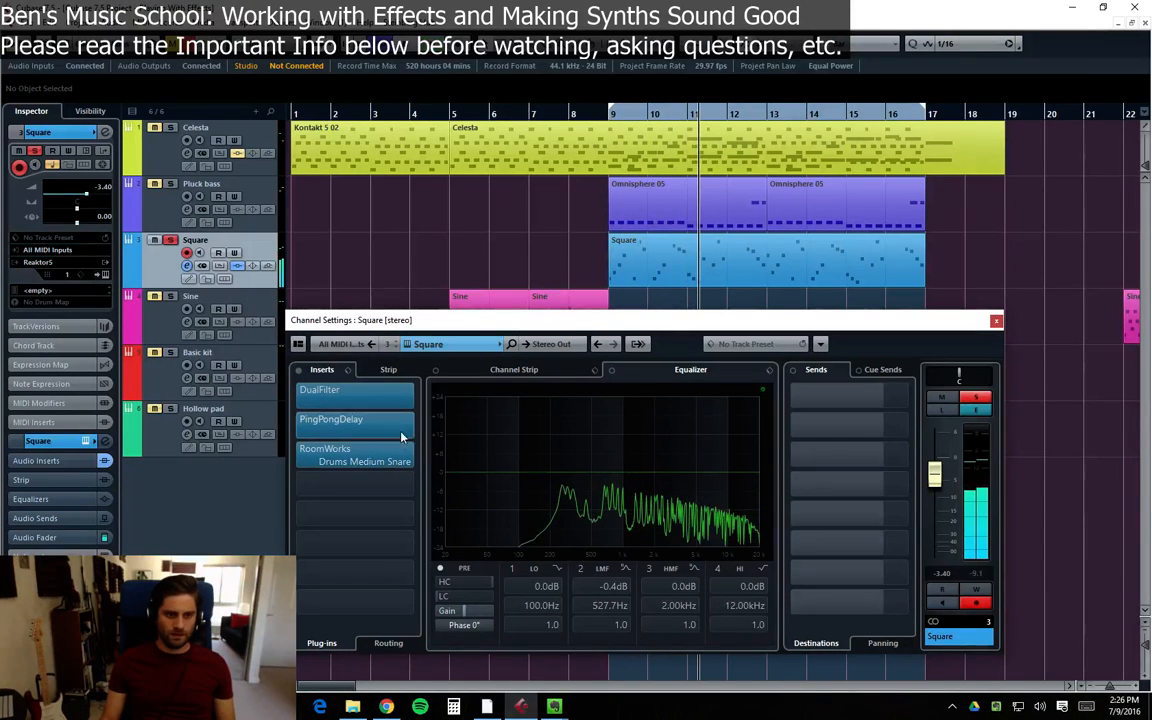
Open the Square's RoomWorks and play from bar 9 with its mix raised to 100
click(383, 463)
drag(696, 382, 611, 402)
click(609, 118)
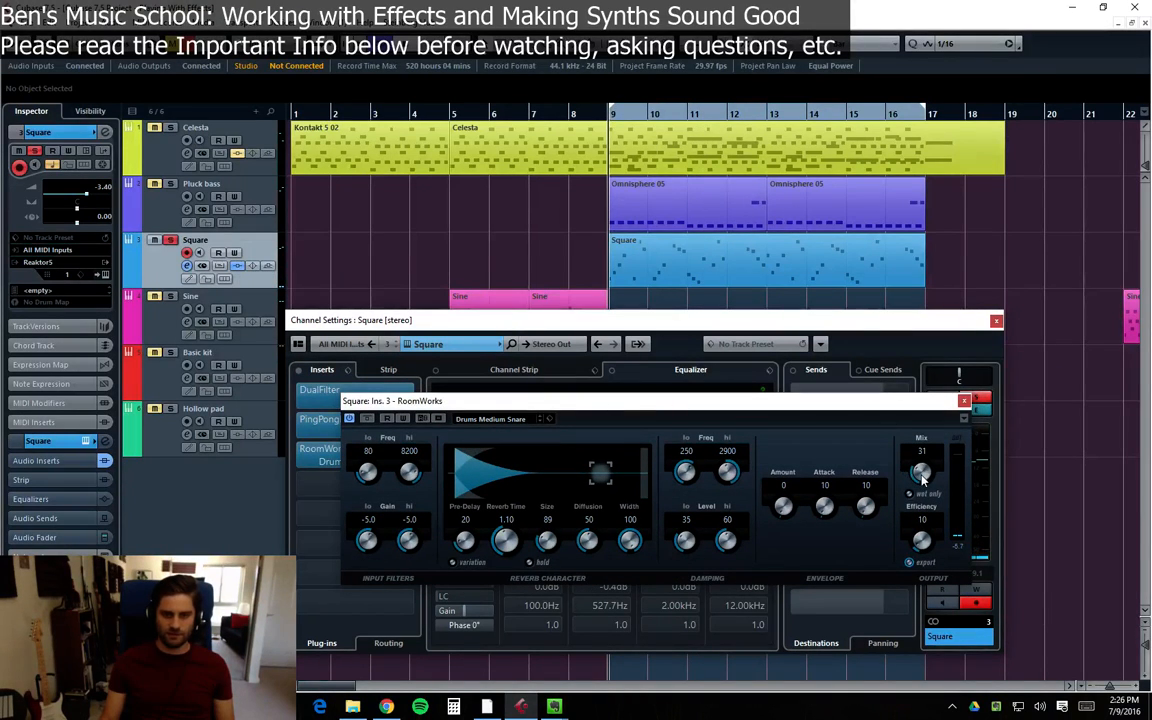
key(space)
drag(922, 474, 931, 368)
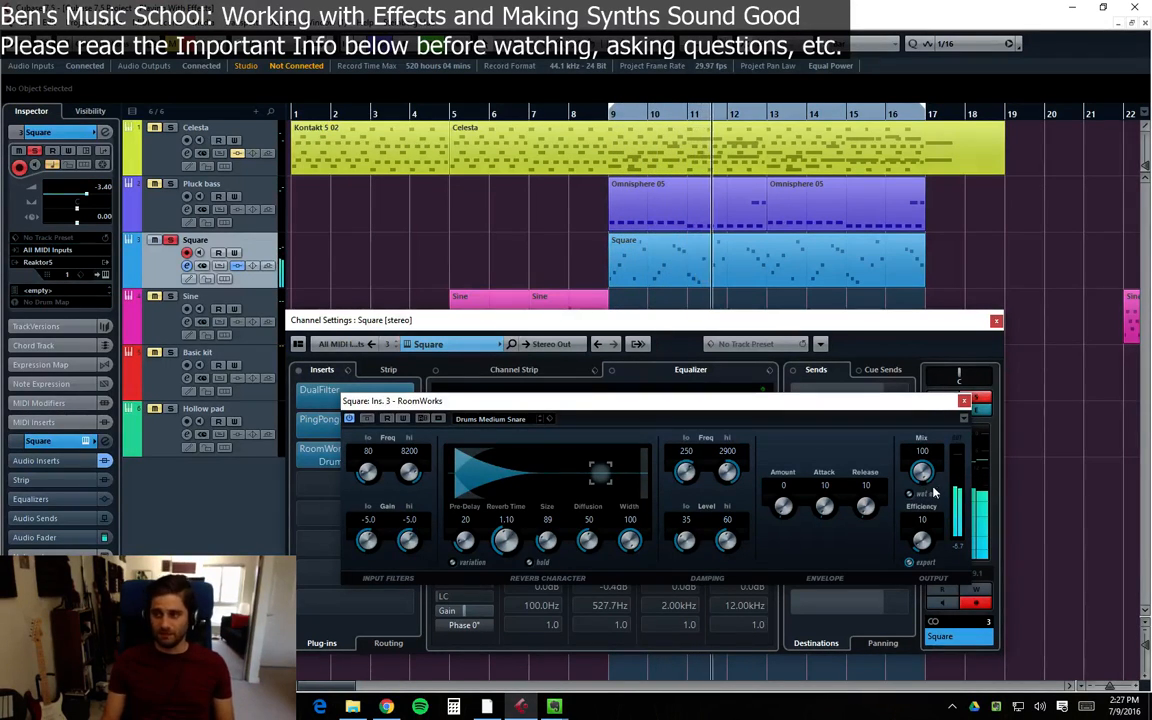
Lower the RoomWorks mix to 43, close its window and stop playback
drag(927, 487, 927, 558)
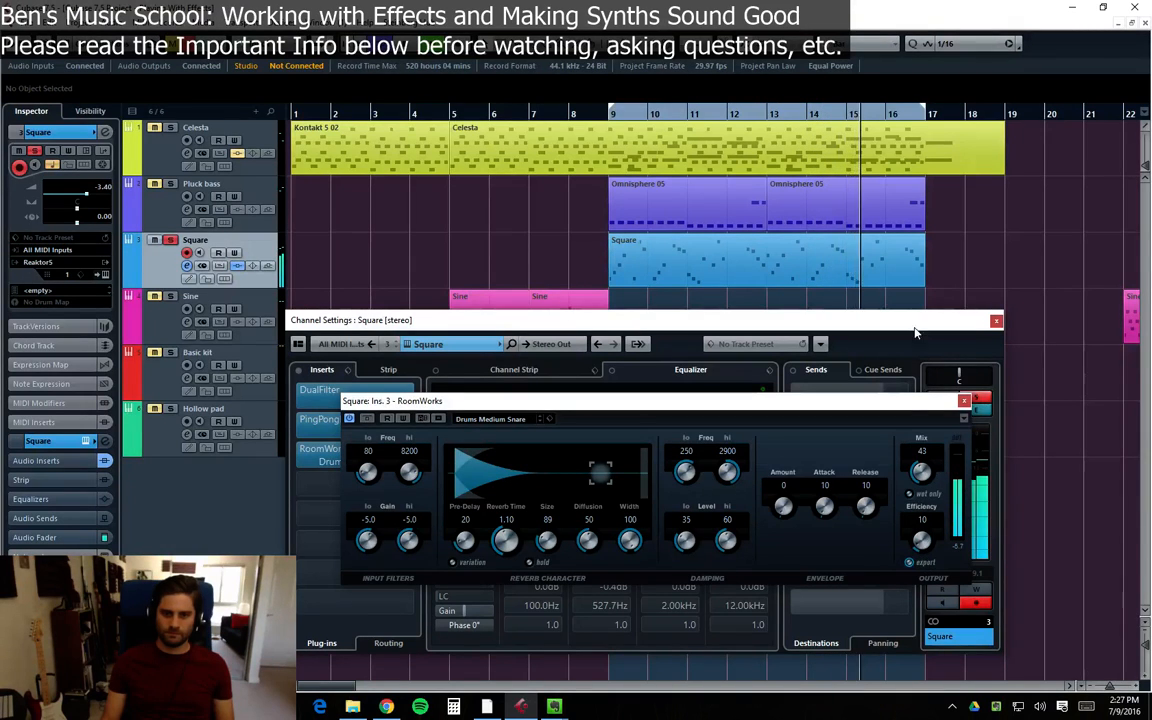
click(963, 403)
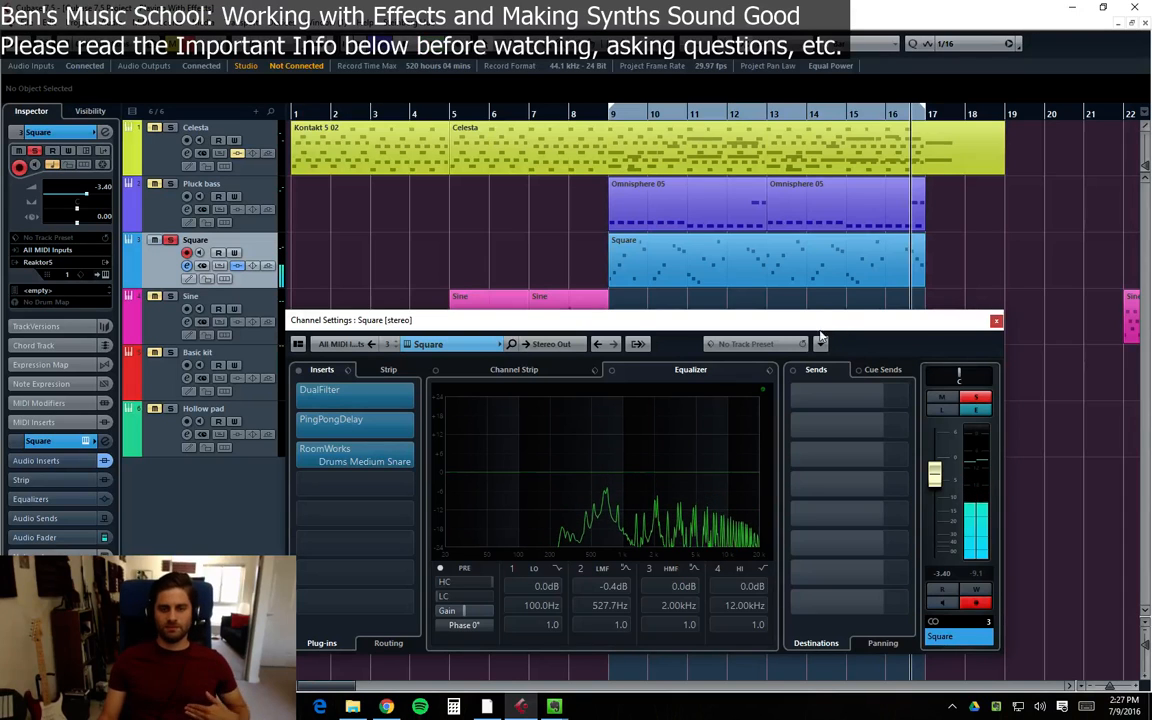
key(space)
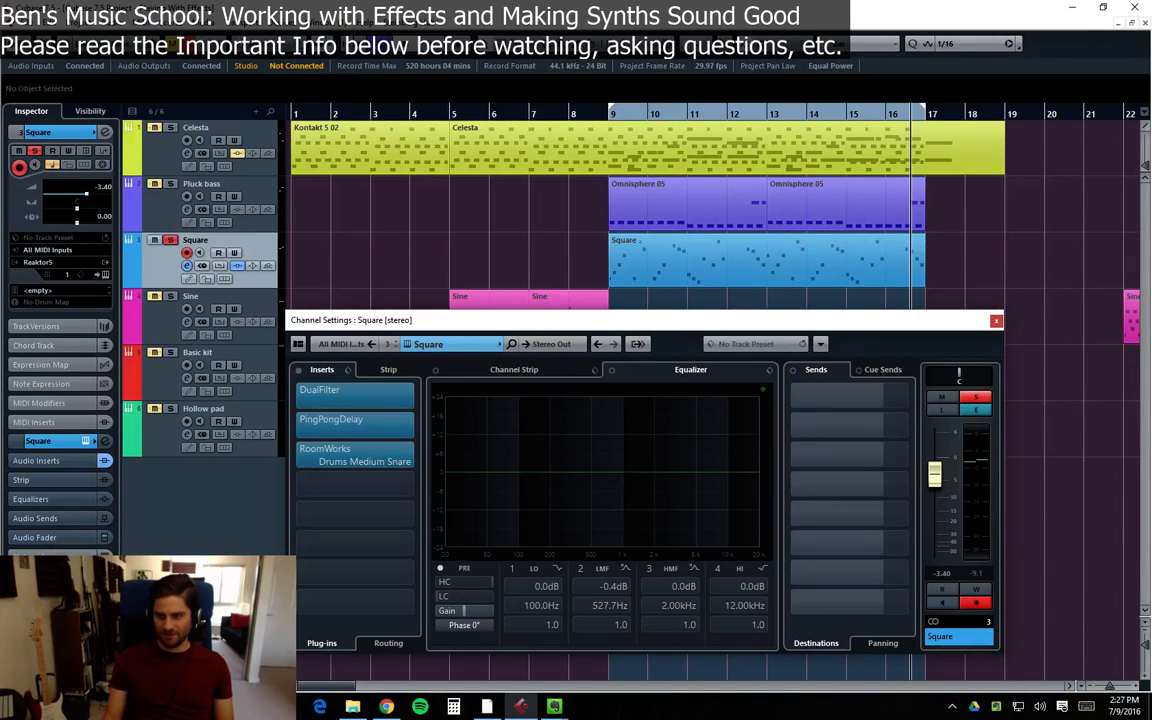
Move the project cursor back to about bar 8
key(alt+Tab)
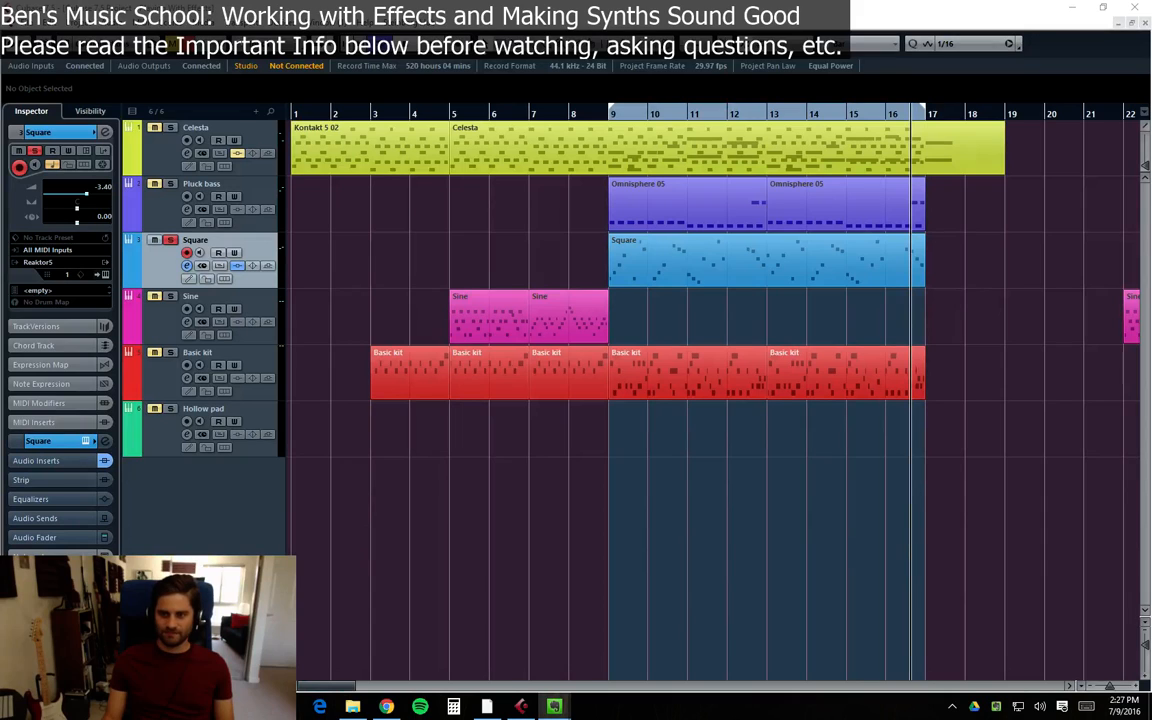
key(alt+Tab)
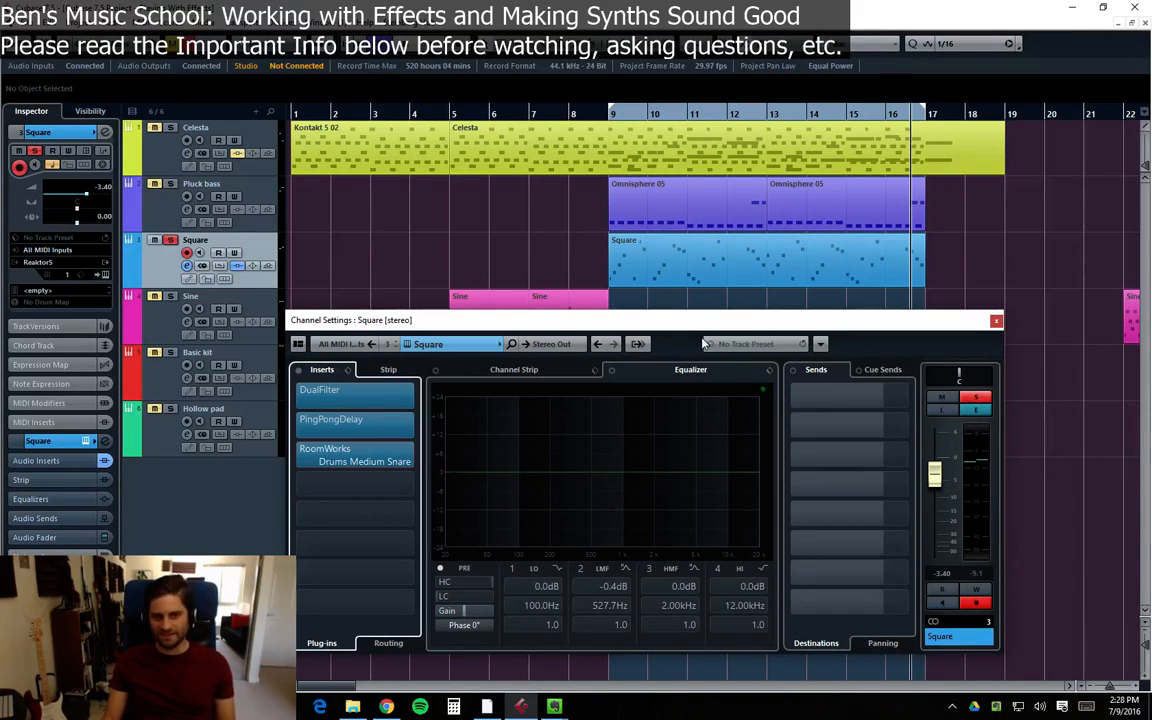
drag(604, 116, 571, 116)
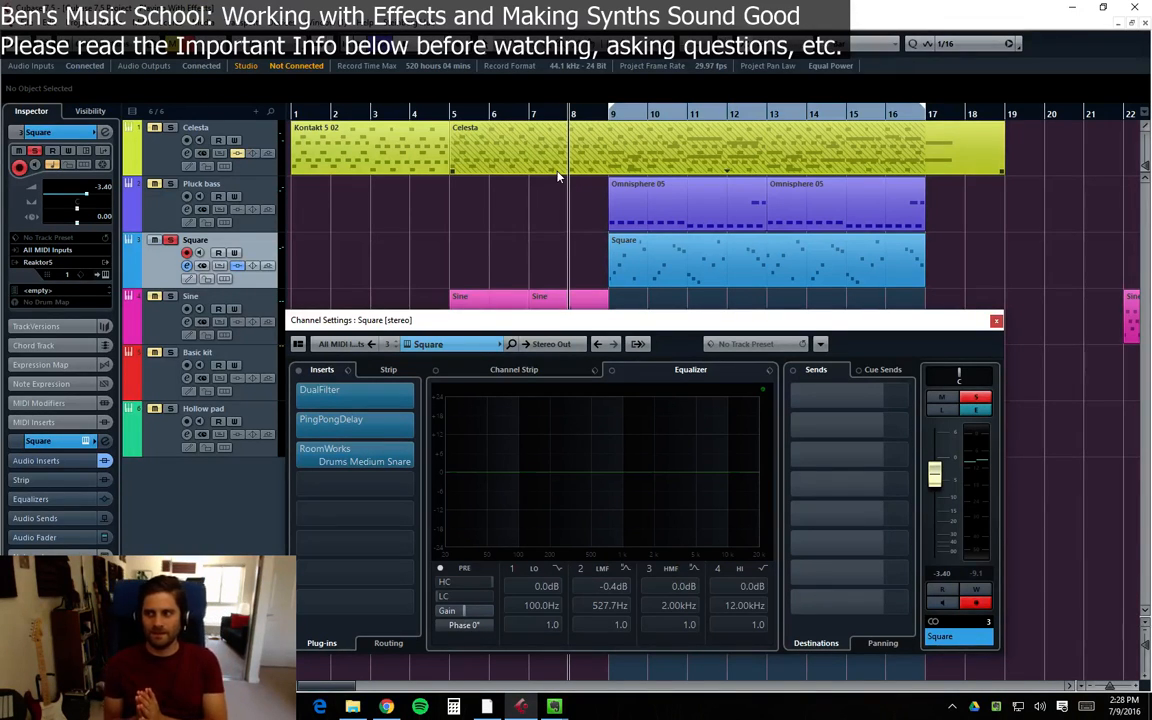
Open the Square's RoomWorks, load the Hall Church preset and play from bar 9
key(space)
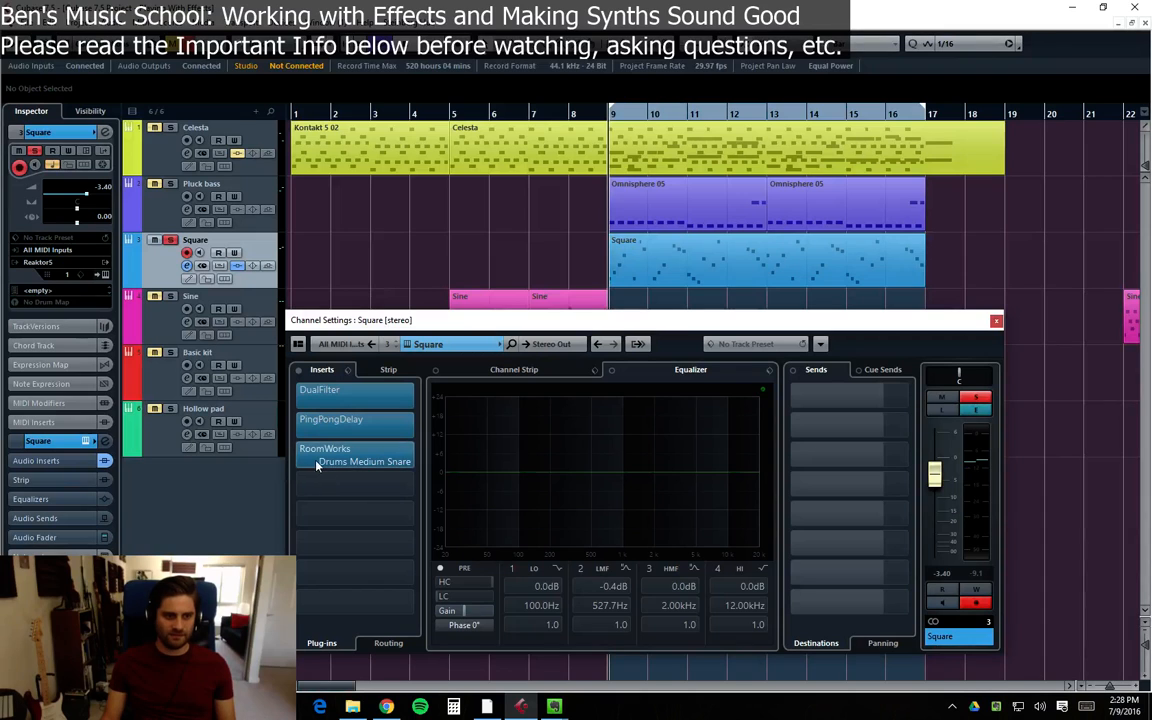
click(376, 458)
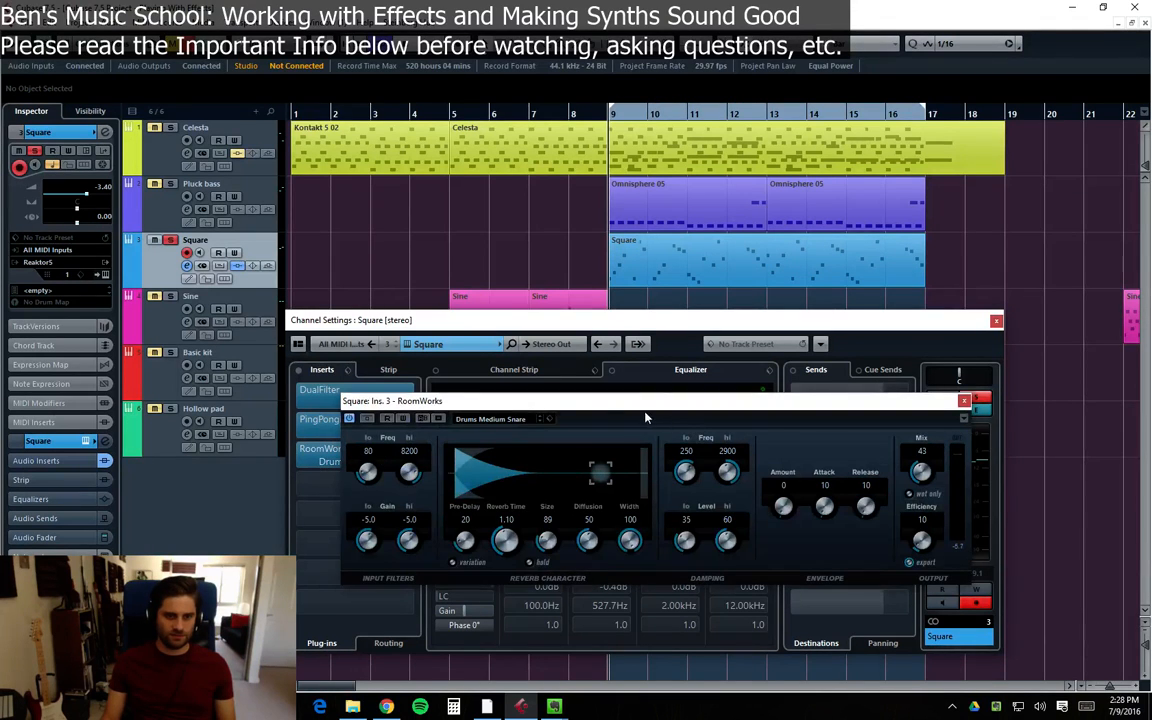
drag(612, 413, 610, 233)
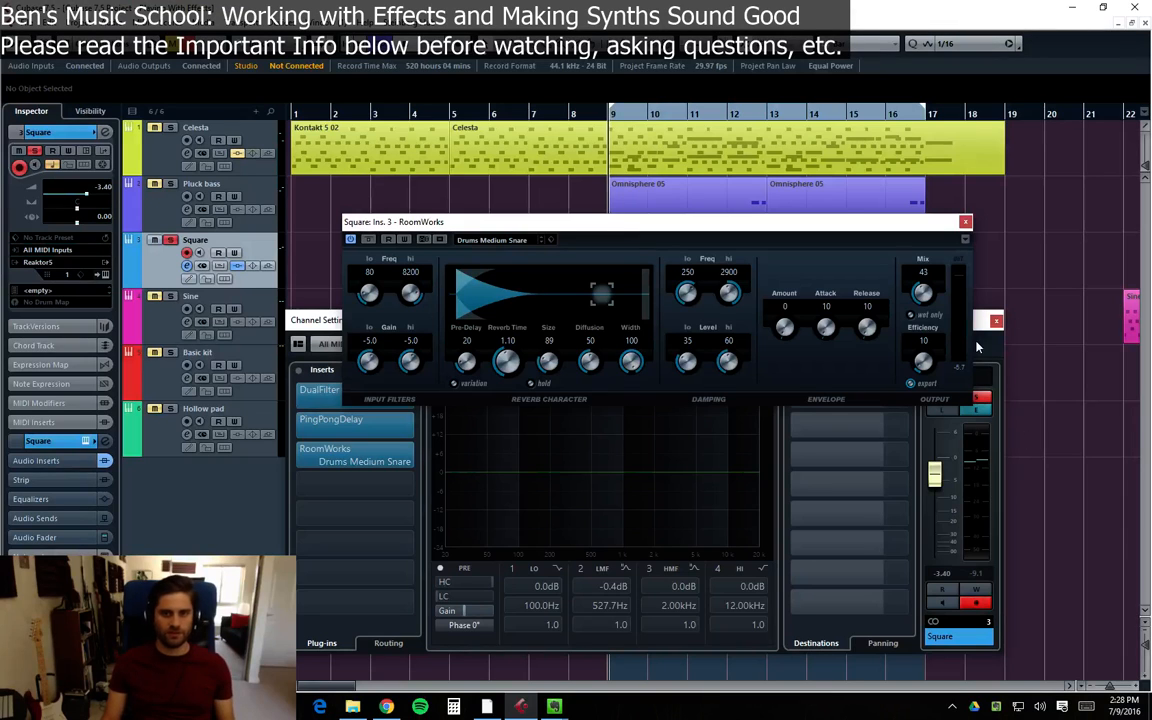
click(493, 241)
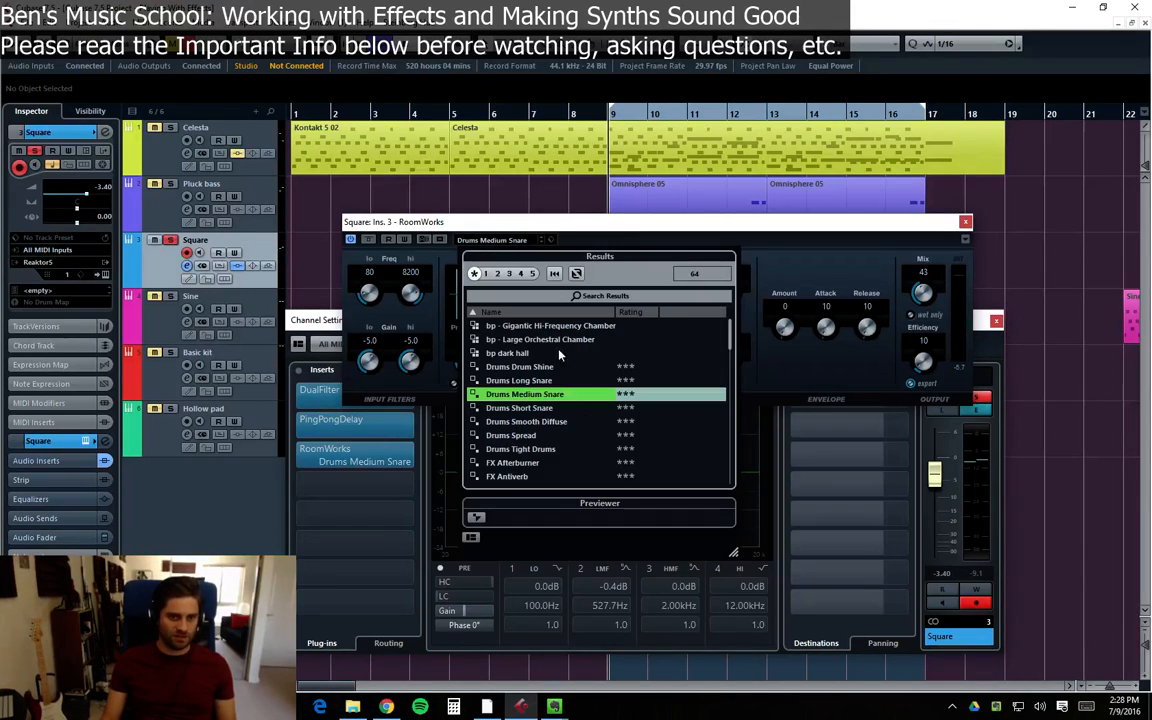
scroll(562, 368, down, 10)
scroll(527, 362, up, 4)
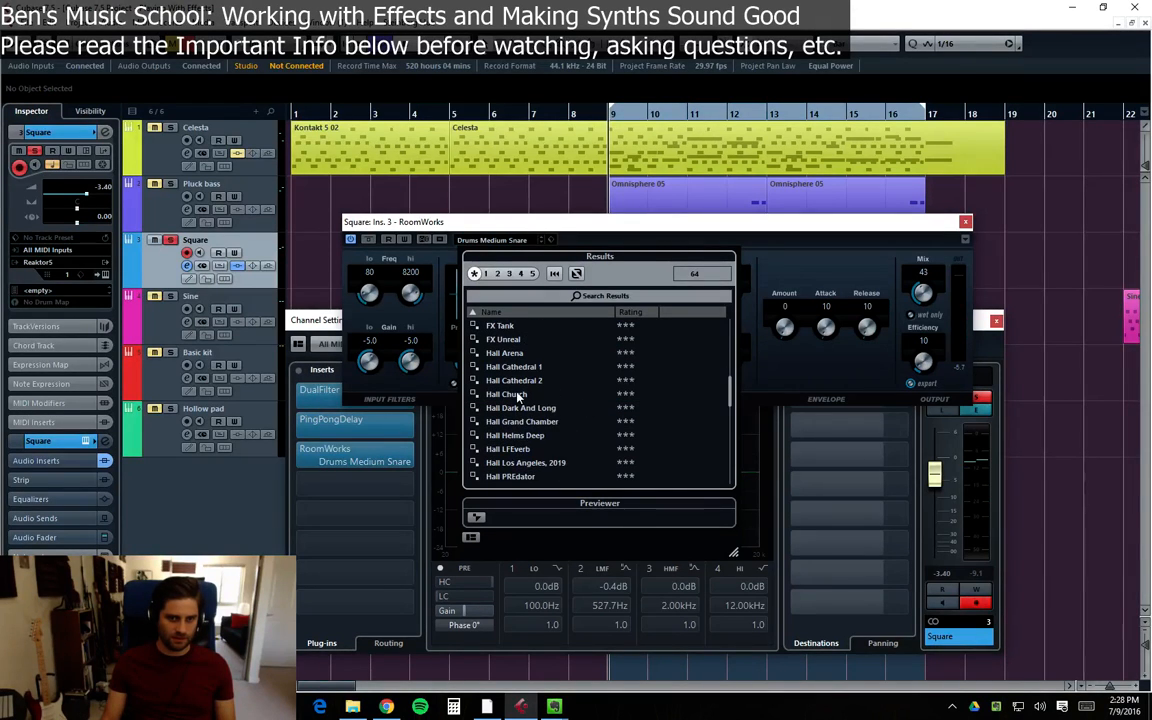
double_click(518, 395)
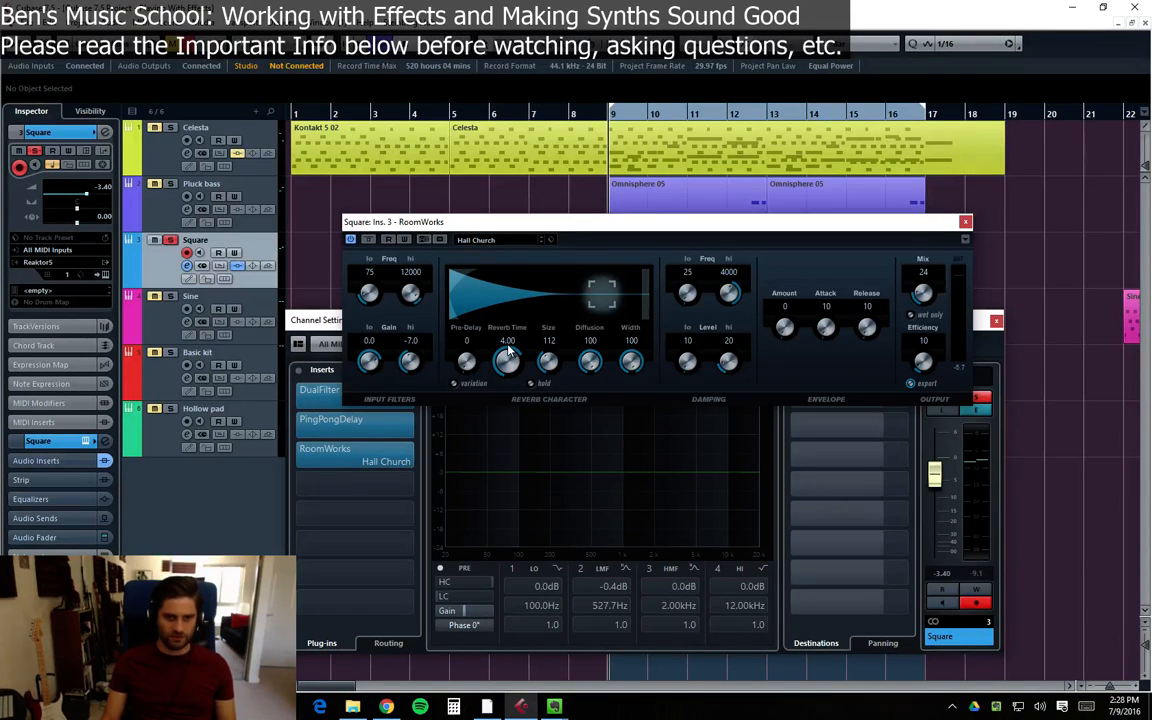
click(800, 158)
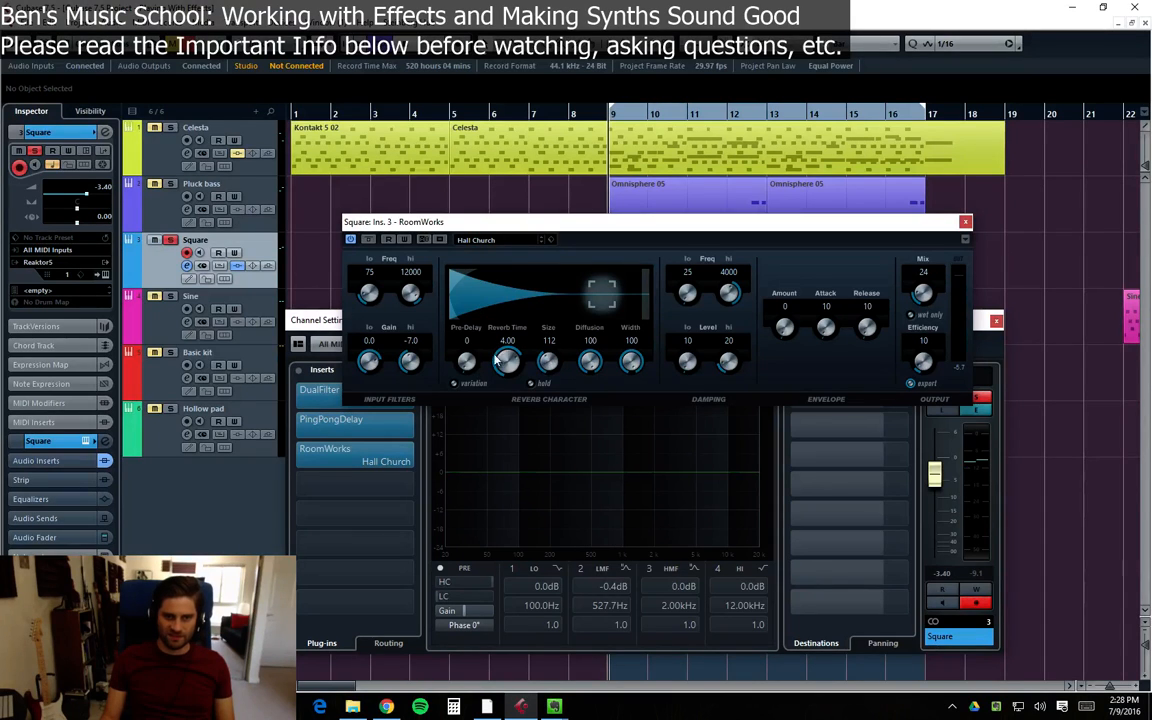
drag(597, 236, 579, 327)
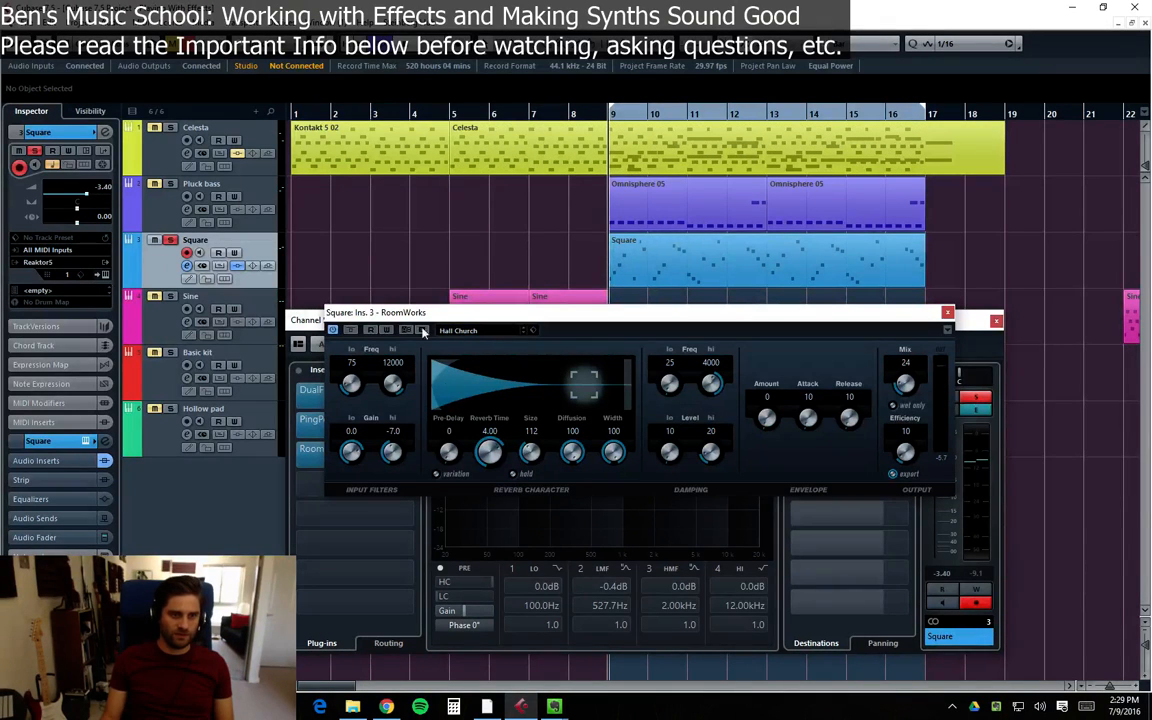
key(space)
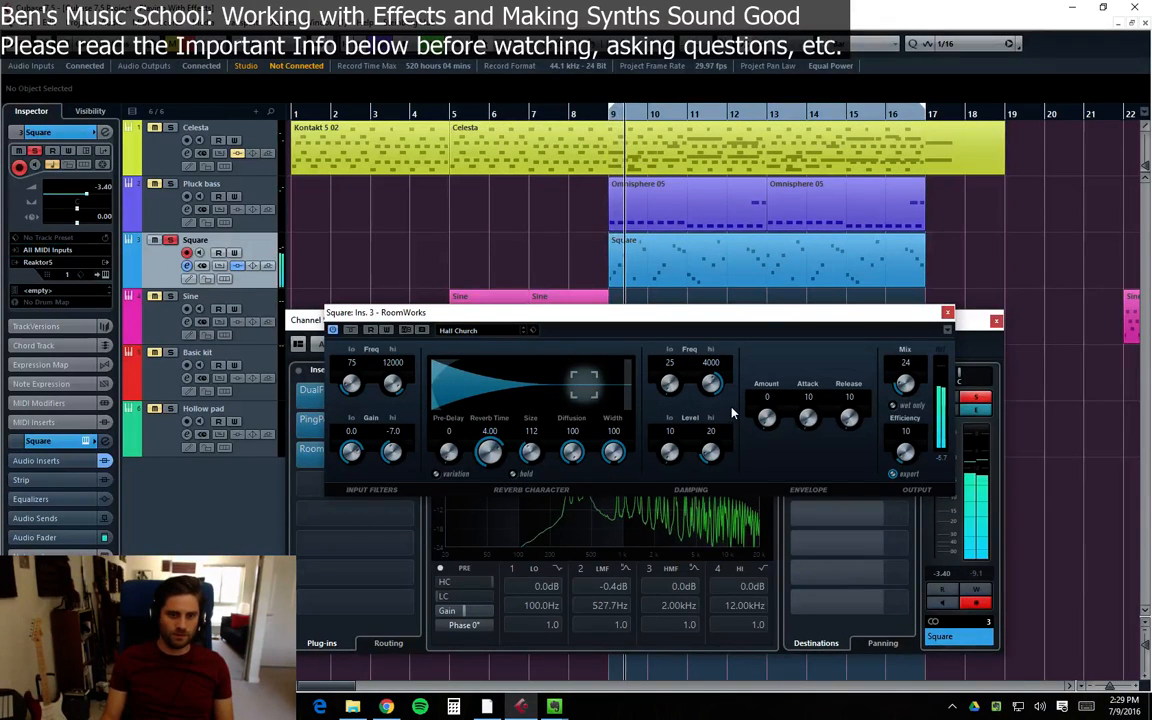
Audition the RoomWorks presets Hall Cathedral 1 and FX Tank on the Square, then return the cursor to bar 9
click(476, 331)
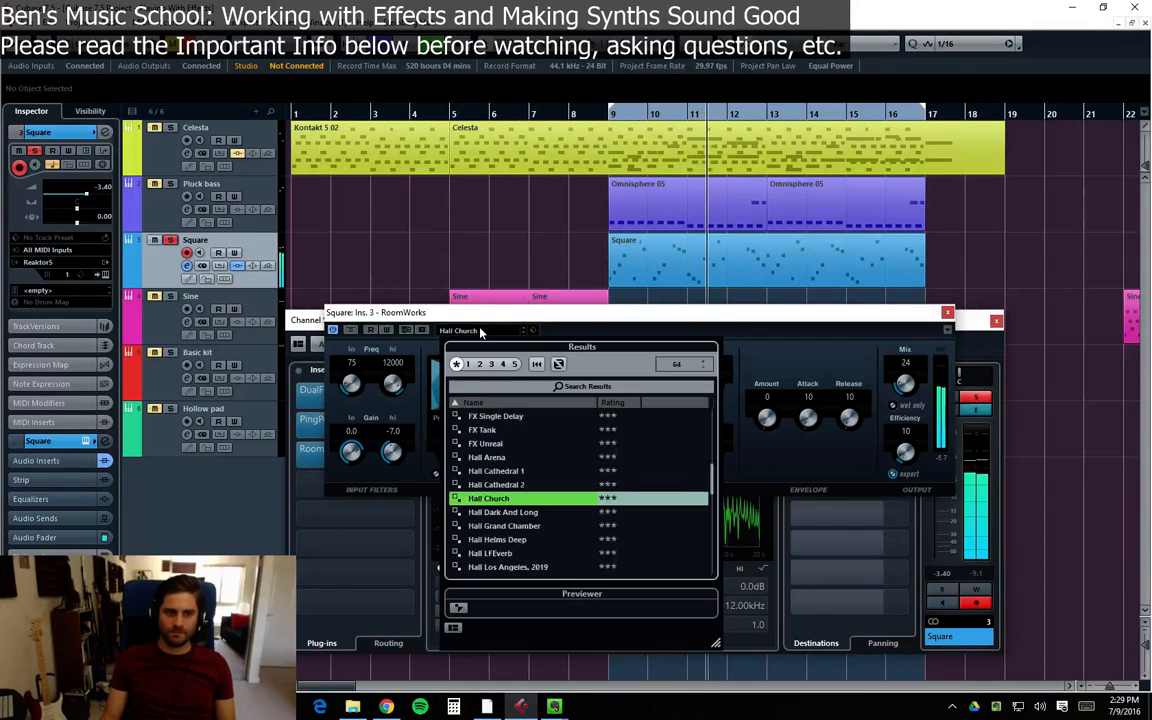
double_click(500, 471)
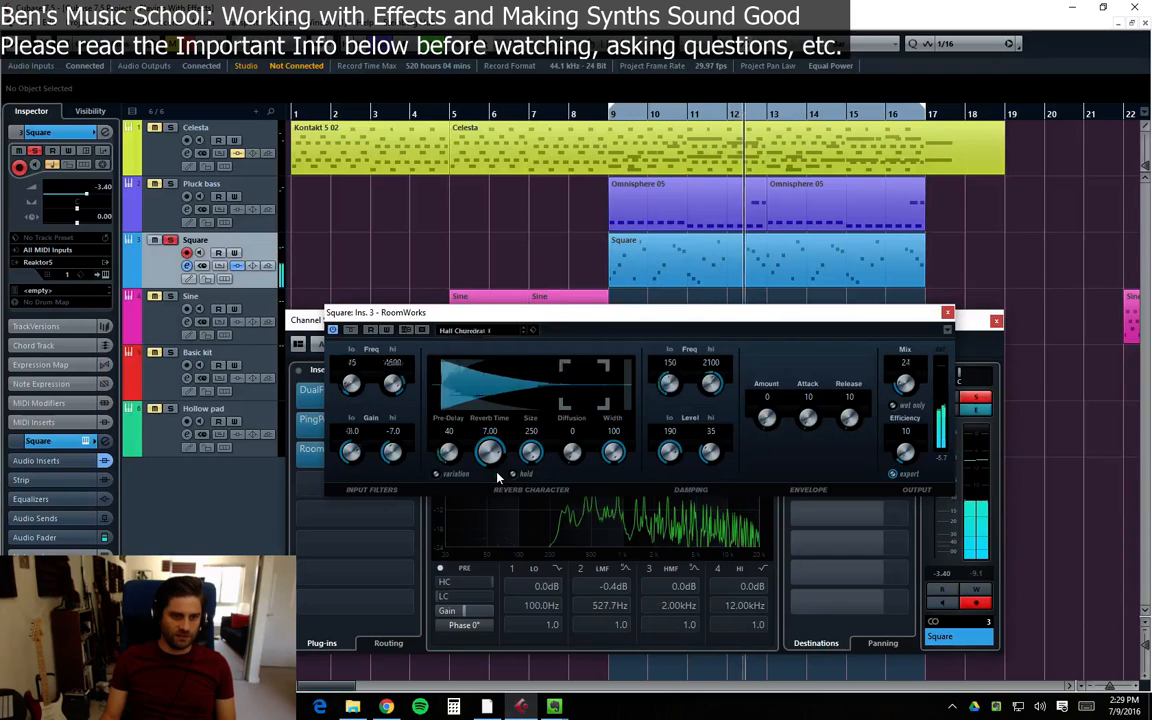
click(500, 330)
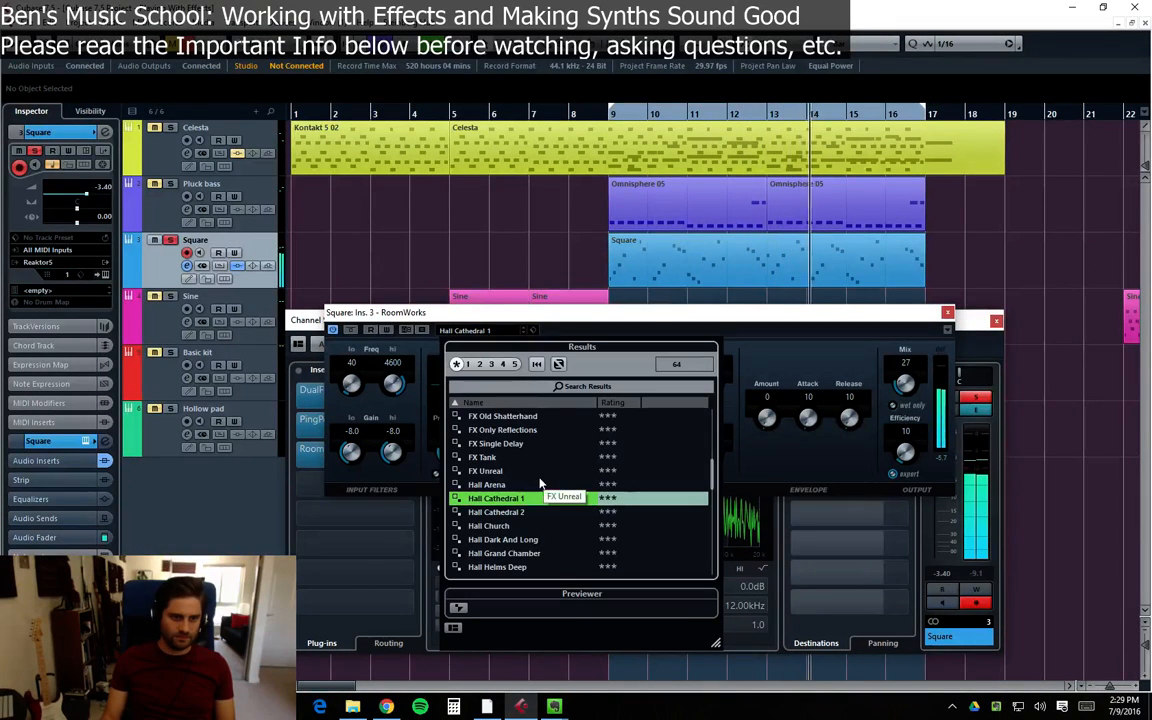
scroll(533, 475, up, 2)
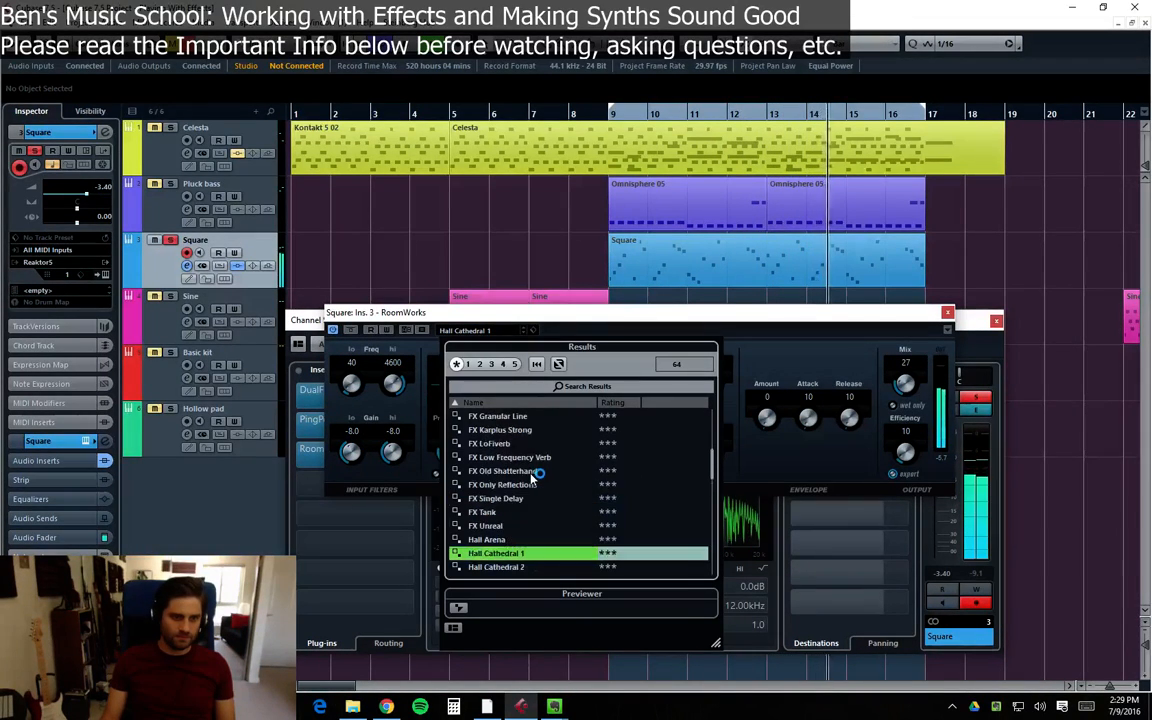
double_click(482, 511)
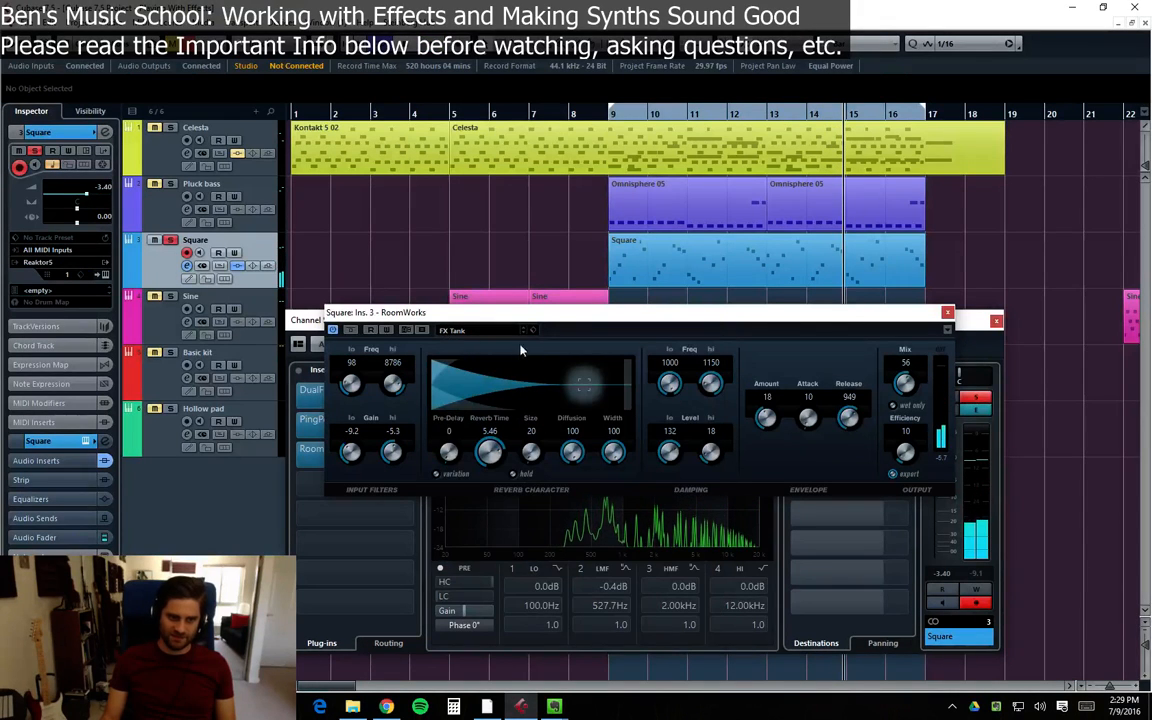
click(612, 117)
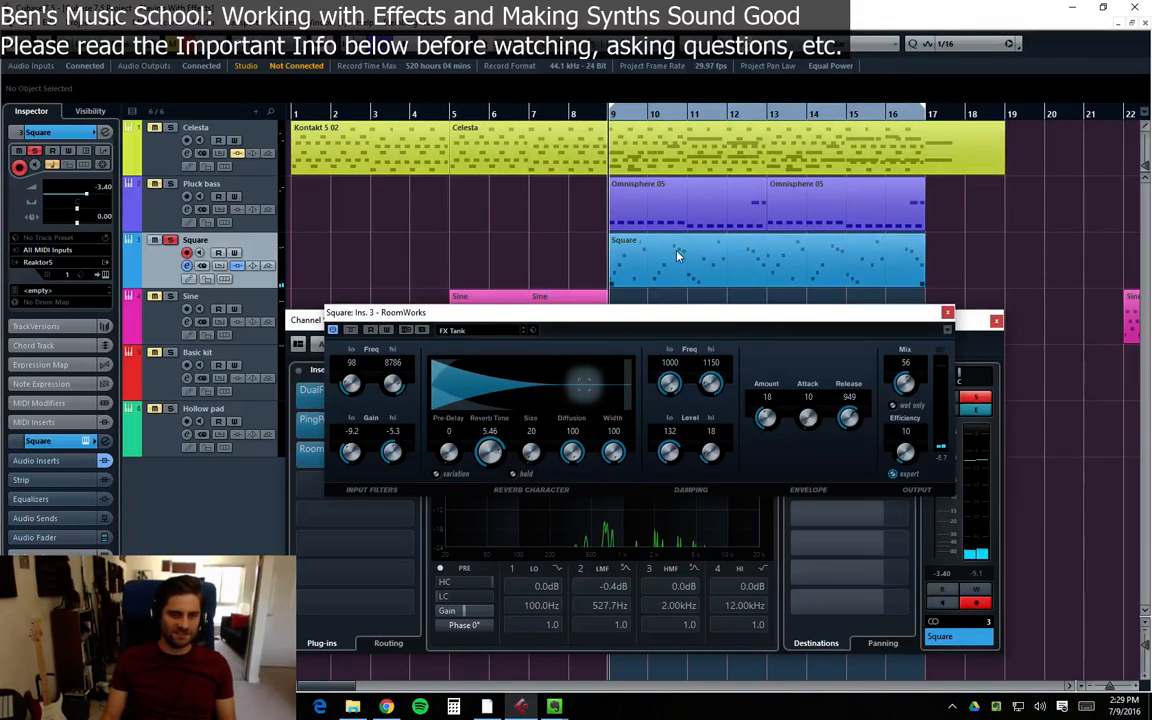
Load the Hall Grand Chamber preset in RoomWorks and play it from bar 9
click(532, 330)
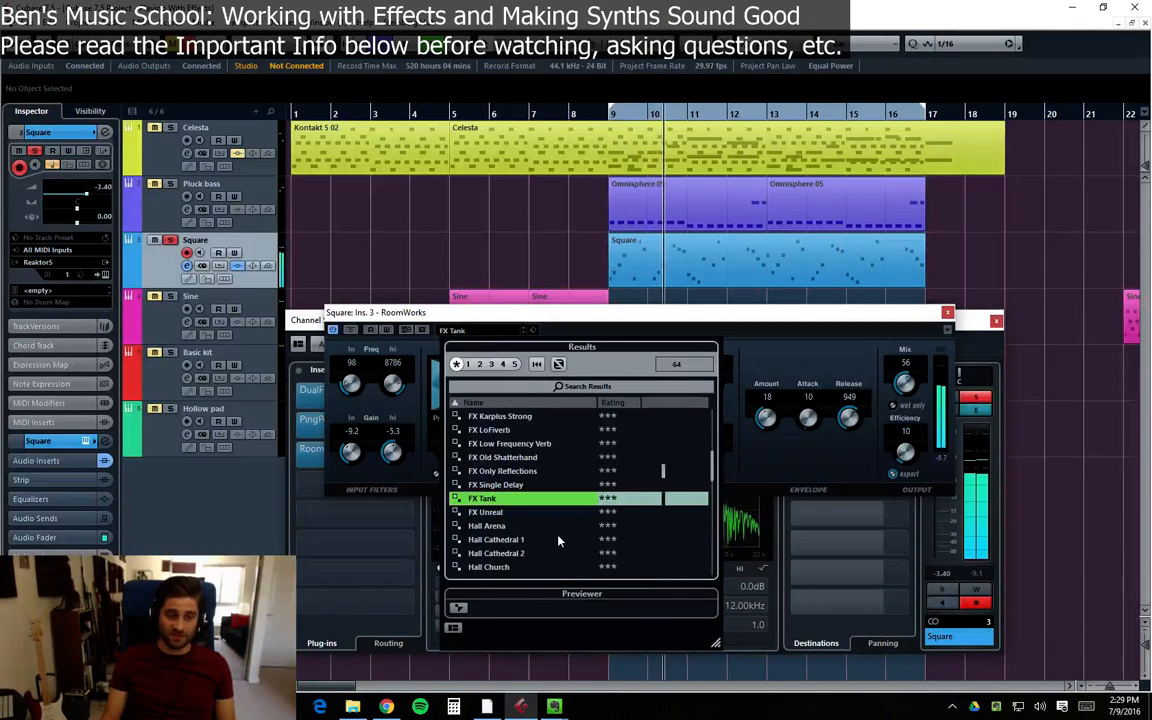
scroll(558, 540, down, 2)
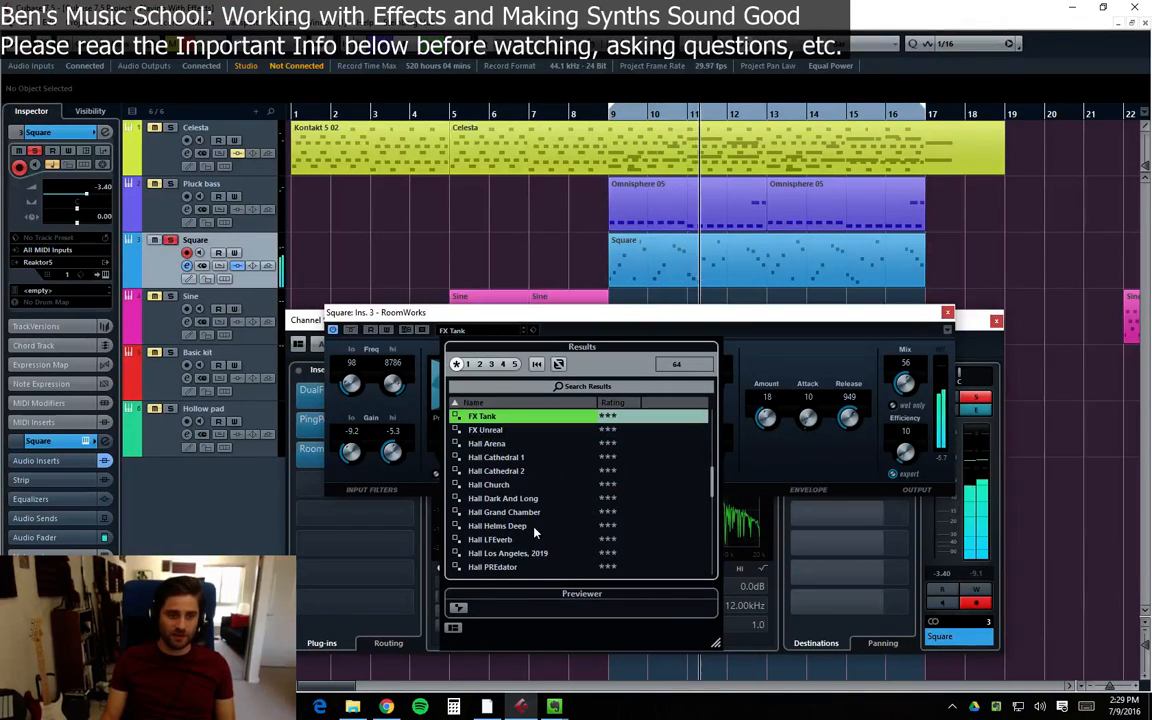
double_click(522, 518)
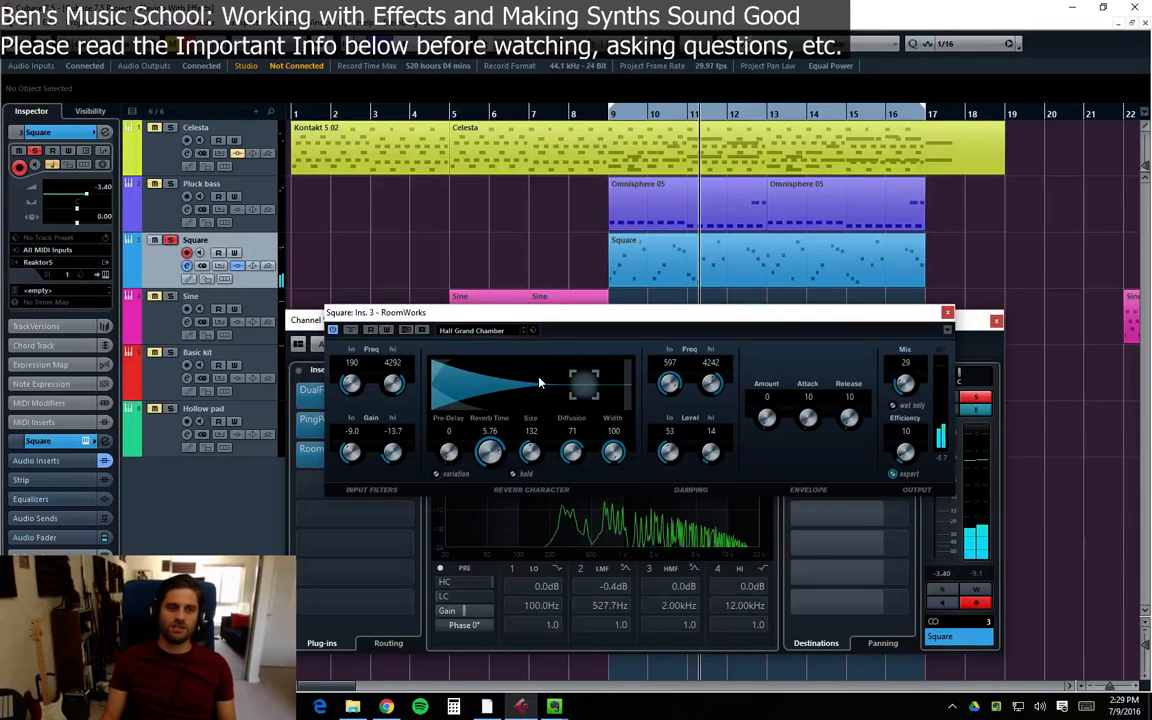
click(613, 118)
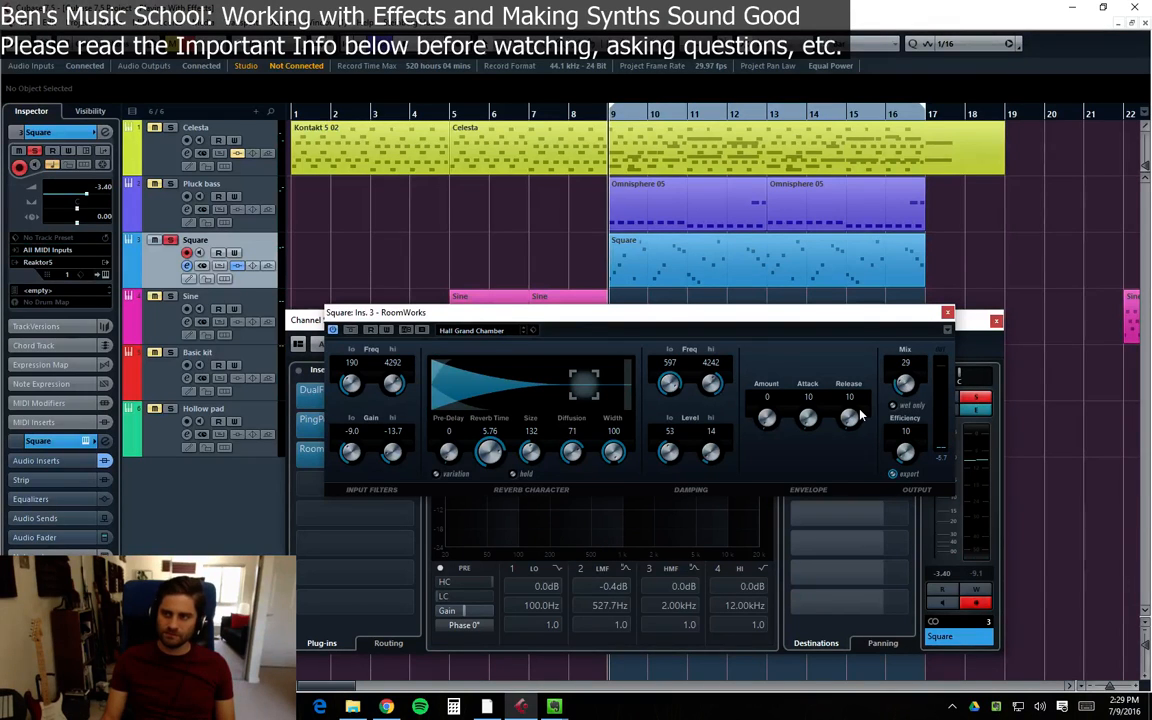
key(space)
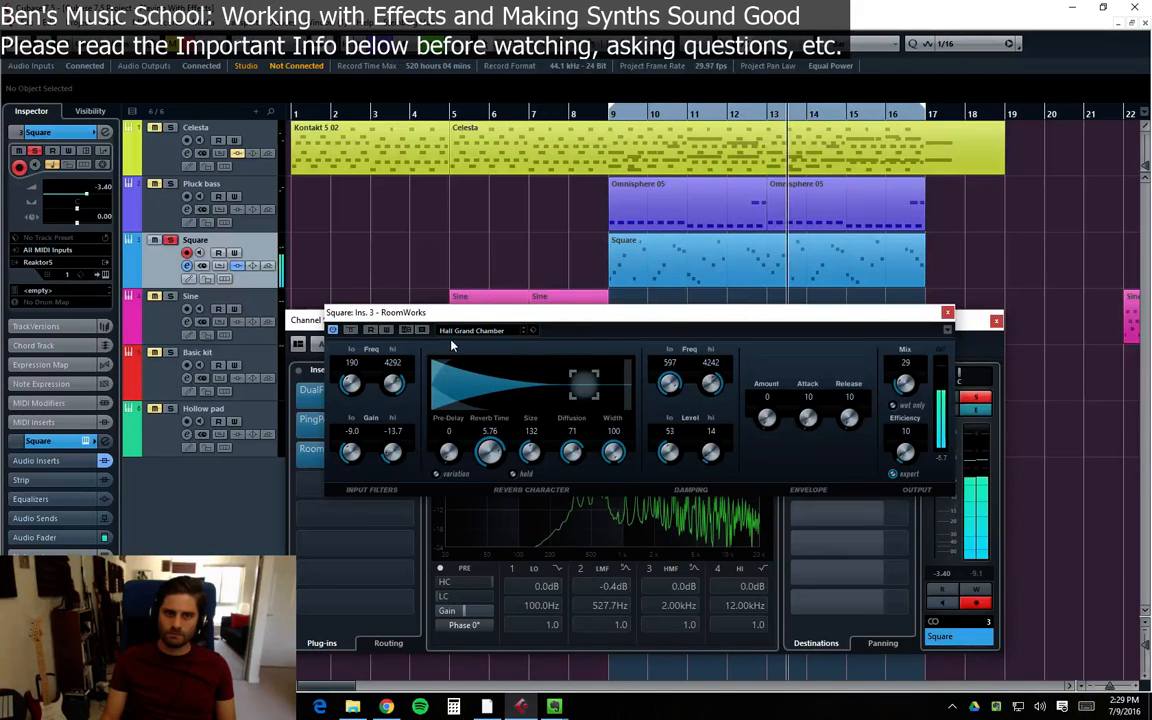
Load the Drums Medium Snare preset in RoomWorks and play from bar 9 for comparison
click(478, 330)
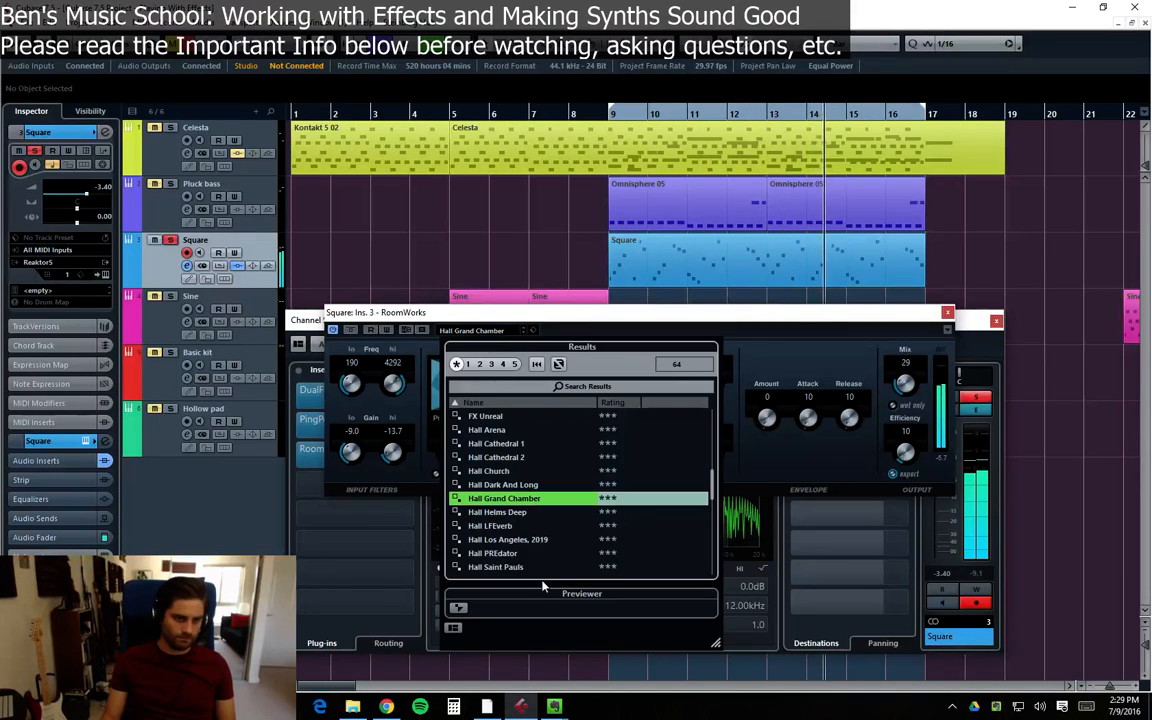
scroll(512, 520, up, 5)
scroll(519, 484, up, 3)
scroll(516, 481, down, 1)
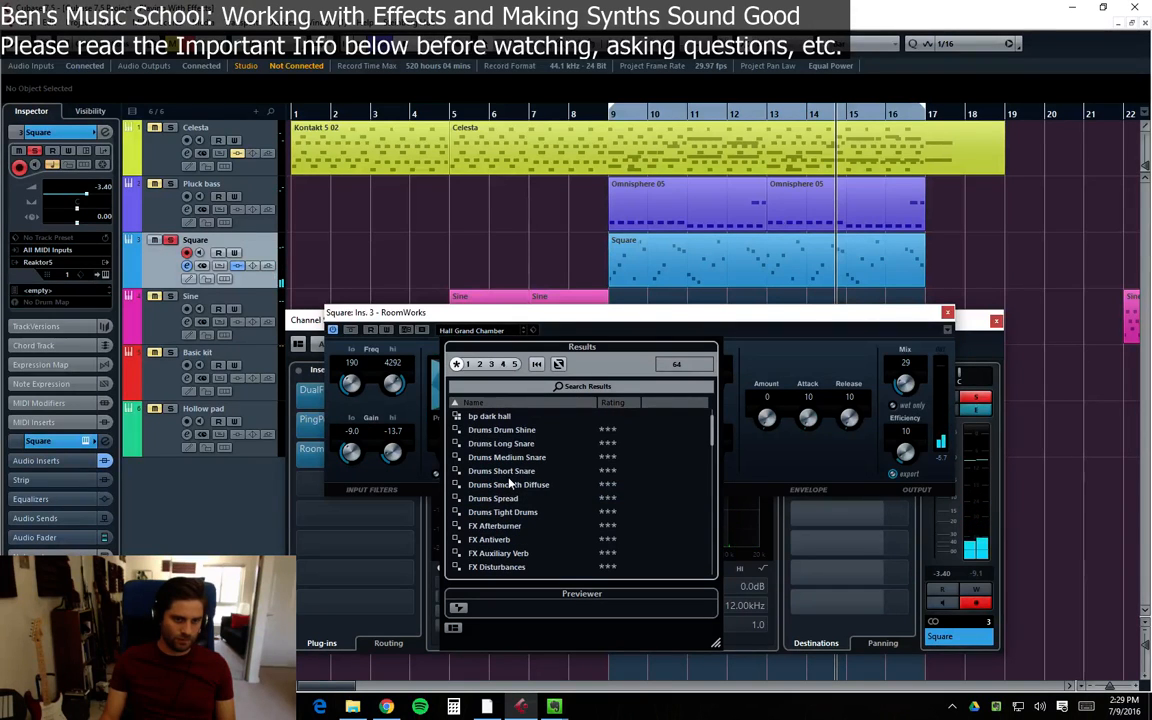
scroll(518, 495, down, 2)
scroll(519, 510, up, 2)
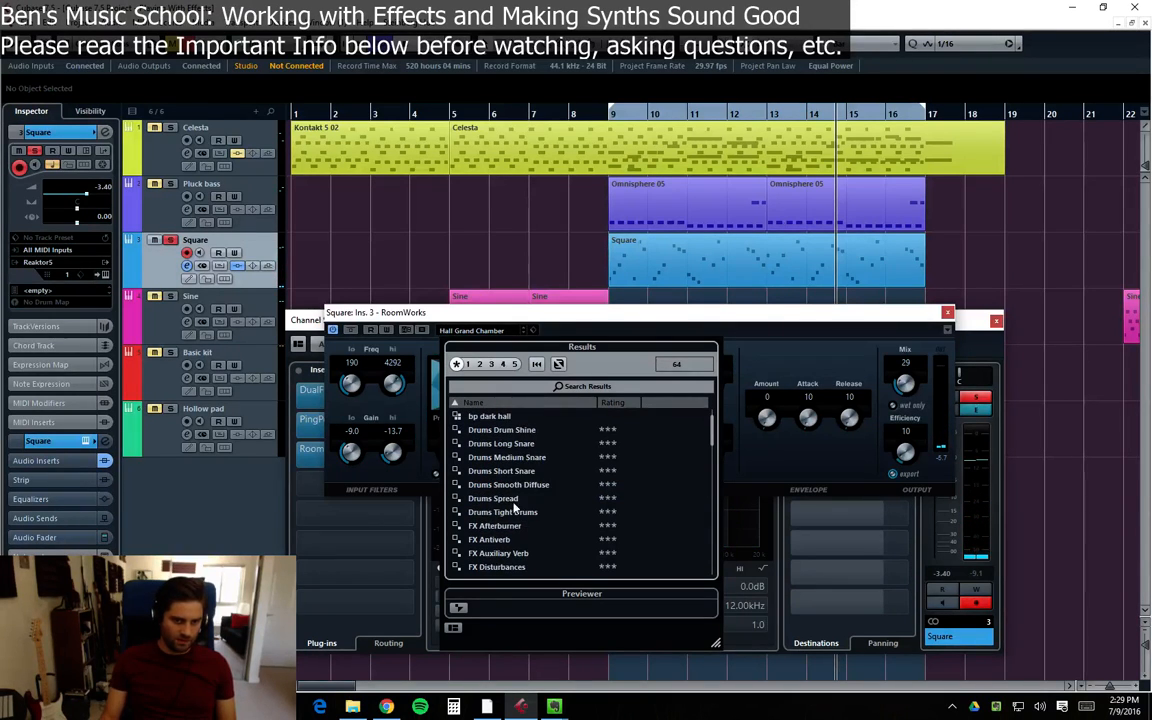
double_click(520, 458)
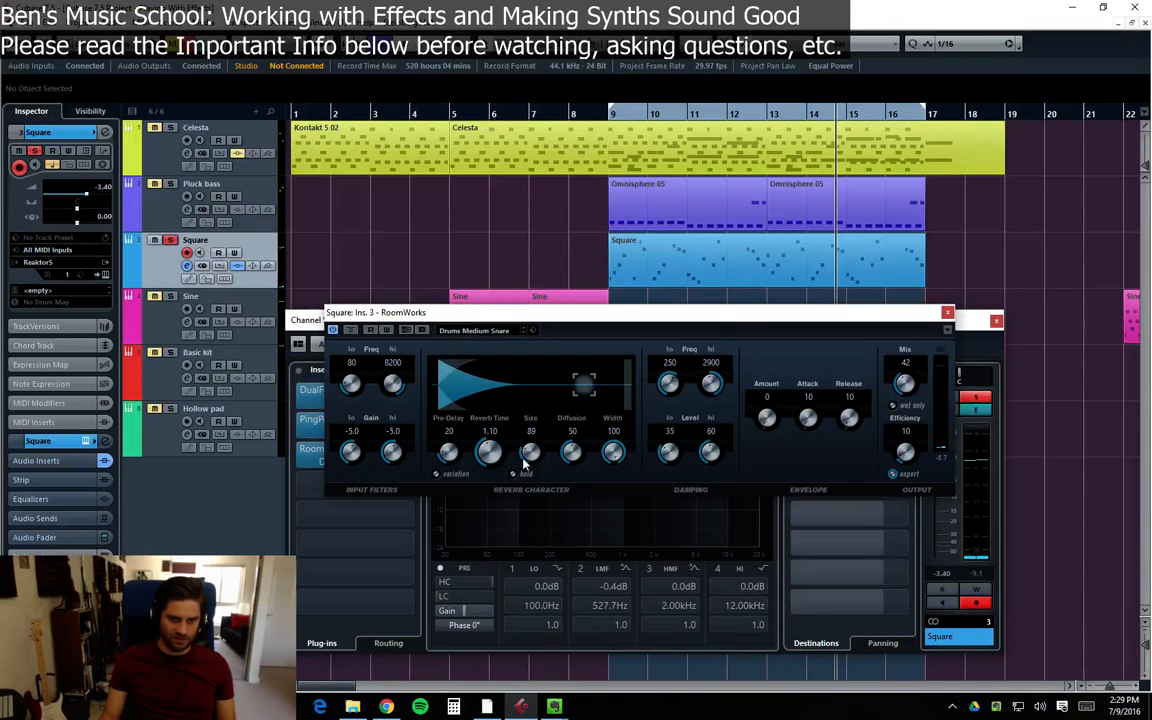
click(608, 139)
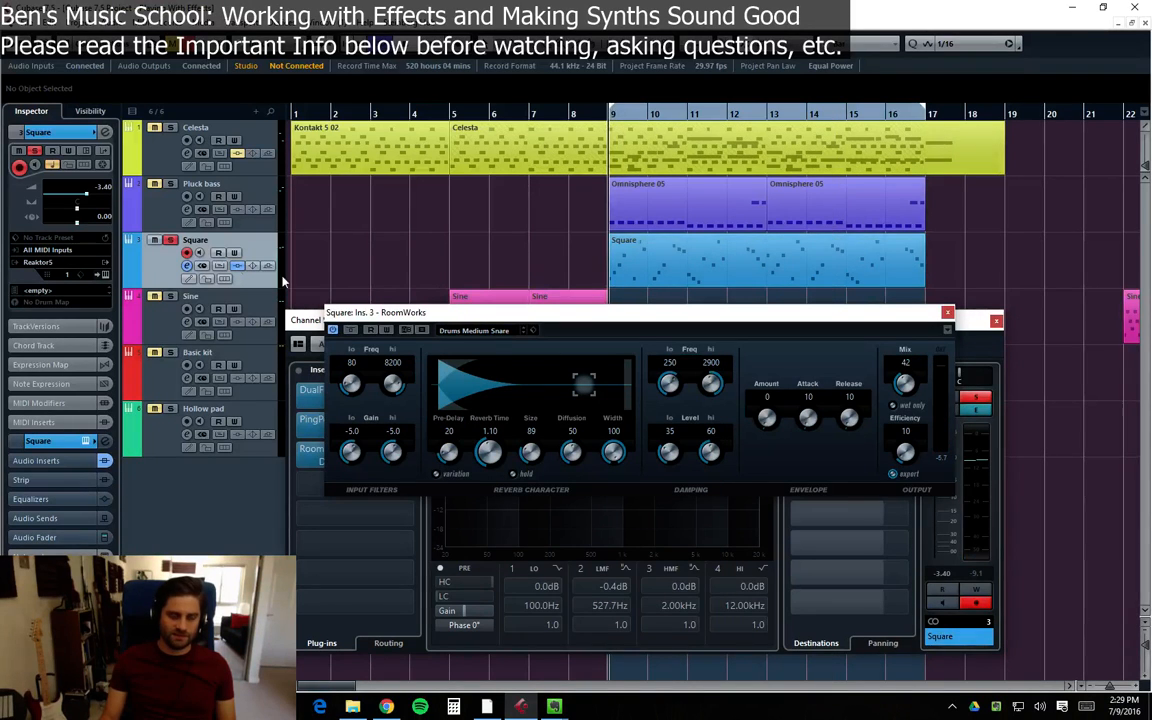
key(space)
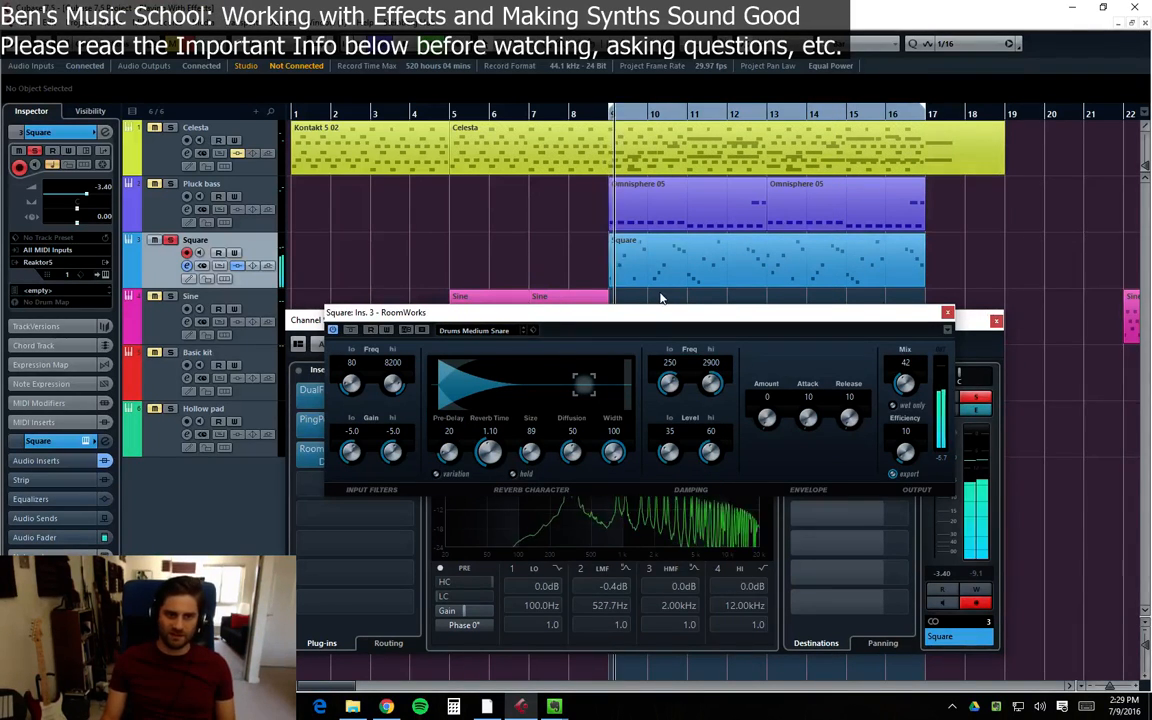
Audition the Drums Long Snare and Hall Dark And Long presets in RoomWorks during playback
click(480, 330)
double_click(541, 470)
click(488, 331)
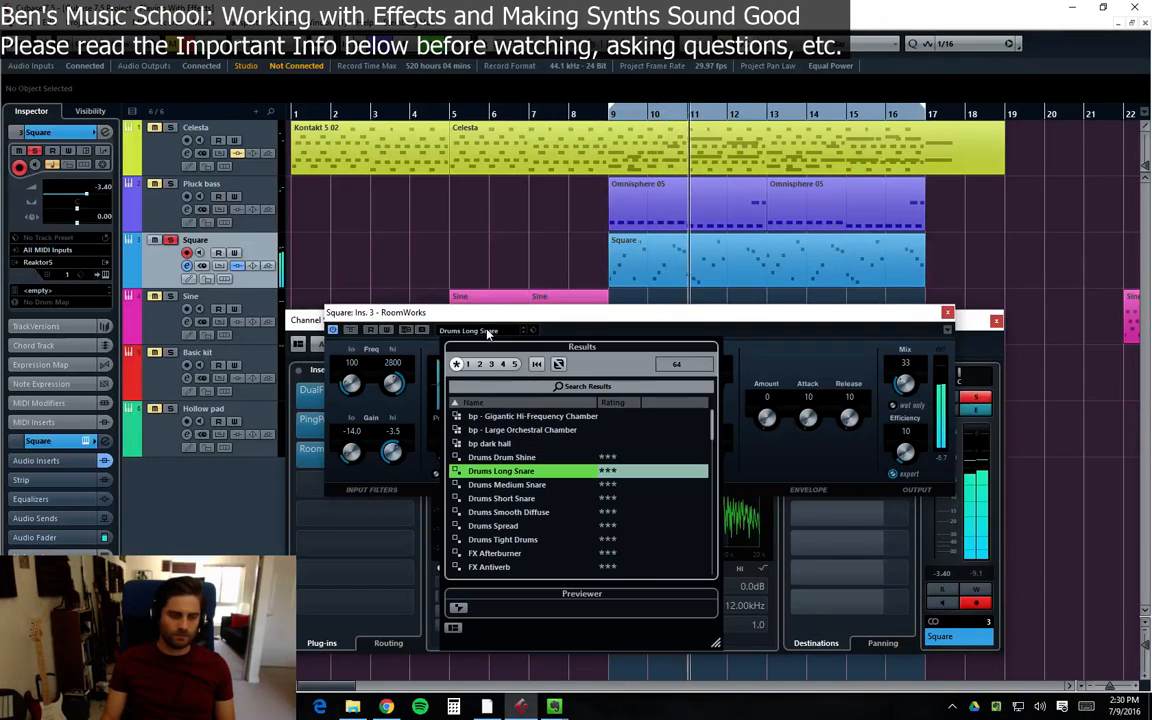
scroll(521, 532, down, 5)
scroll(525, 528, down, 5)
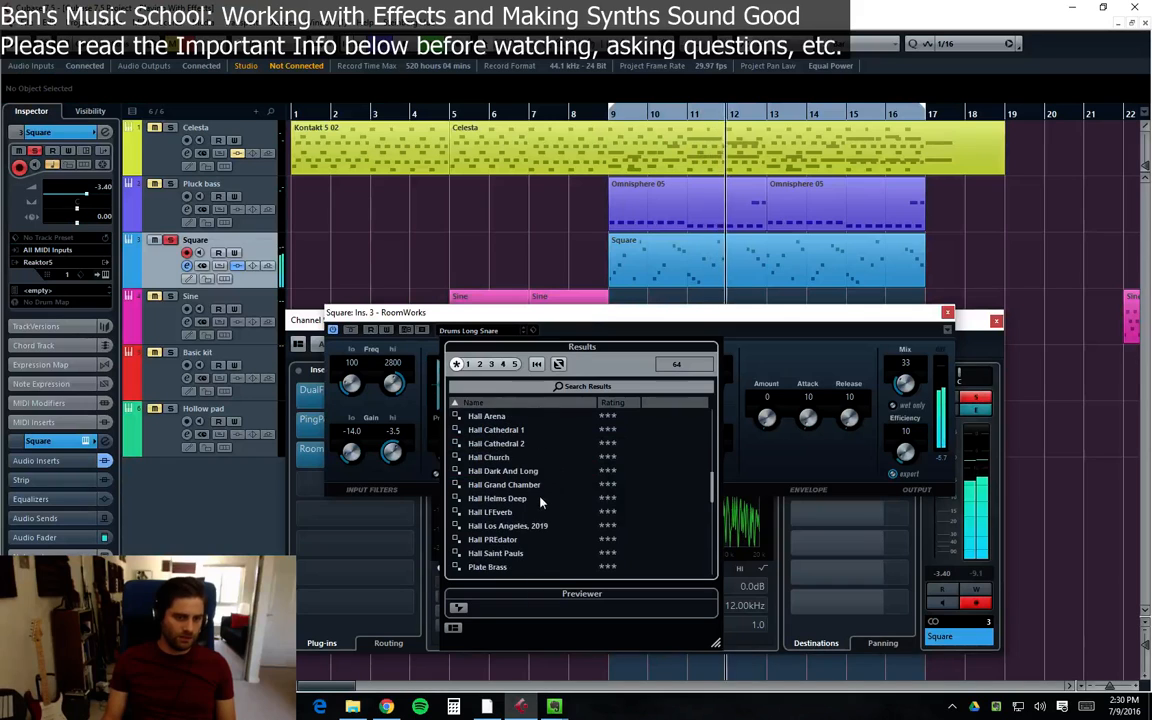
scroll(535, 518, up, 2)
scroll(541, 512, down, 1)
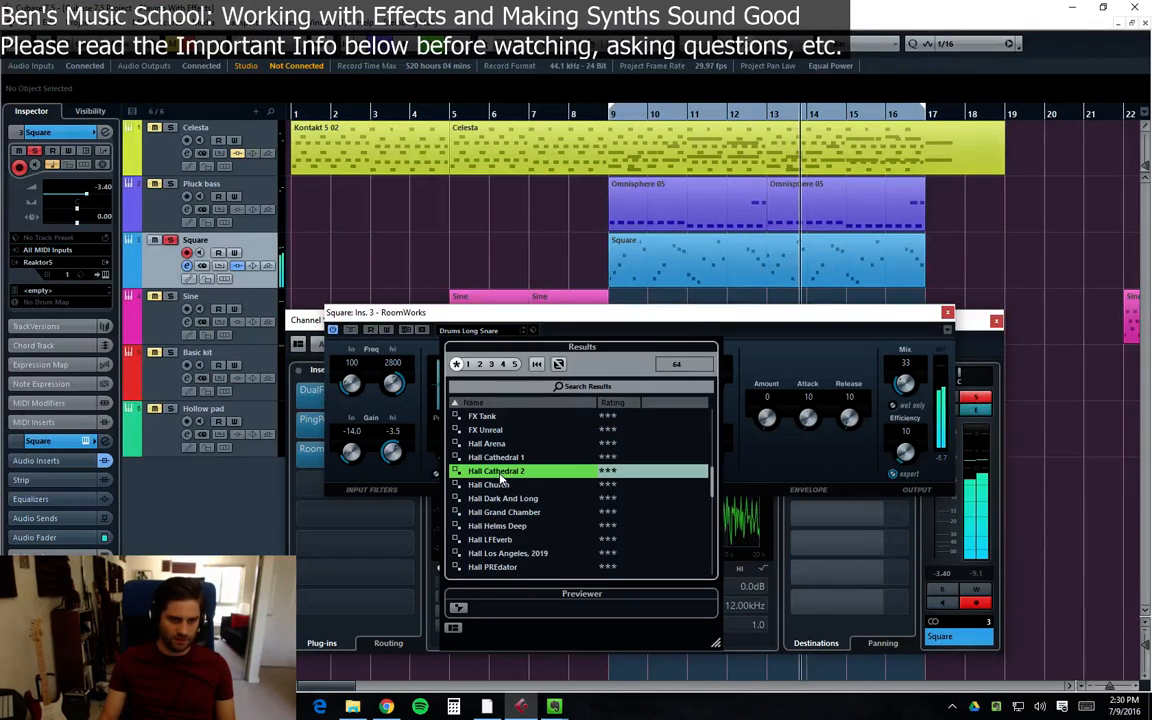
double_click(505, 498)
Load the Hall Church preset in the Square's RoomWorks and close its window
click(492, 331)
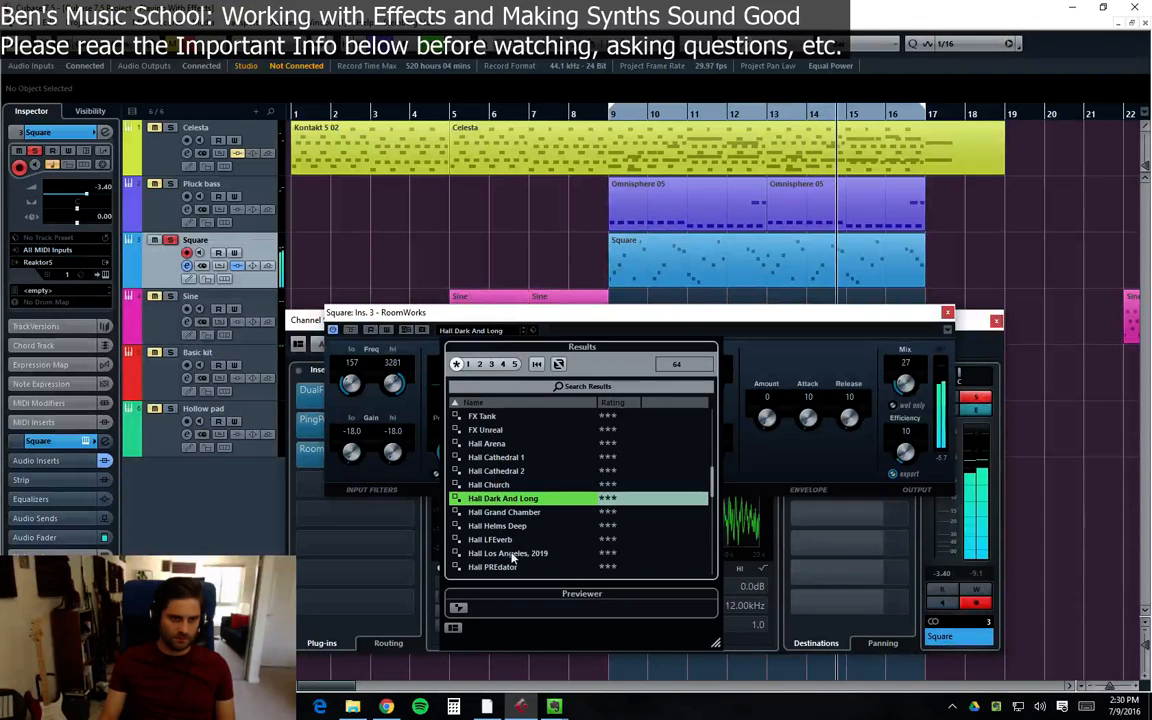
double_click(494, 485)
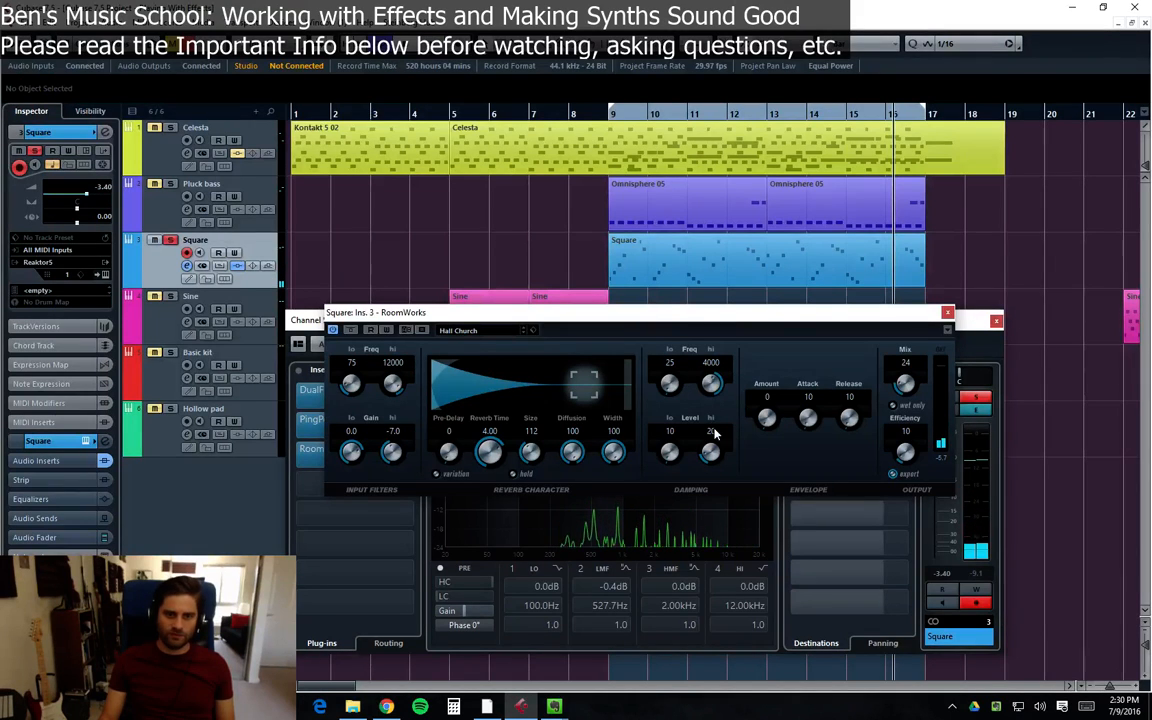
click(948, 313)
drag(557, 316, 672, 298)
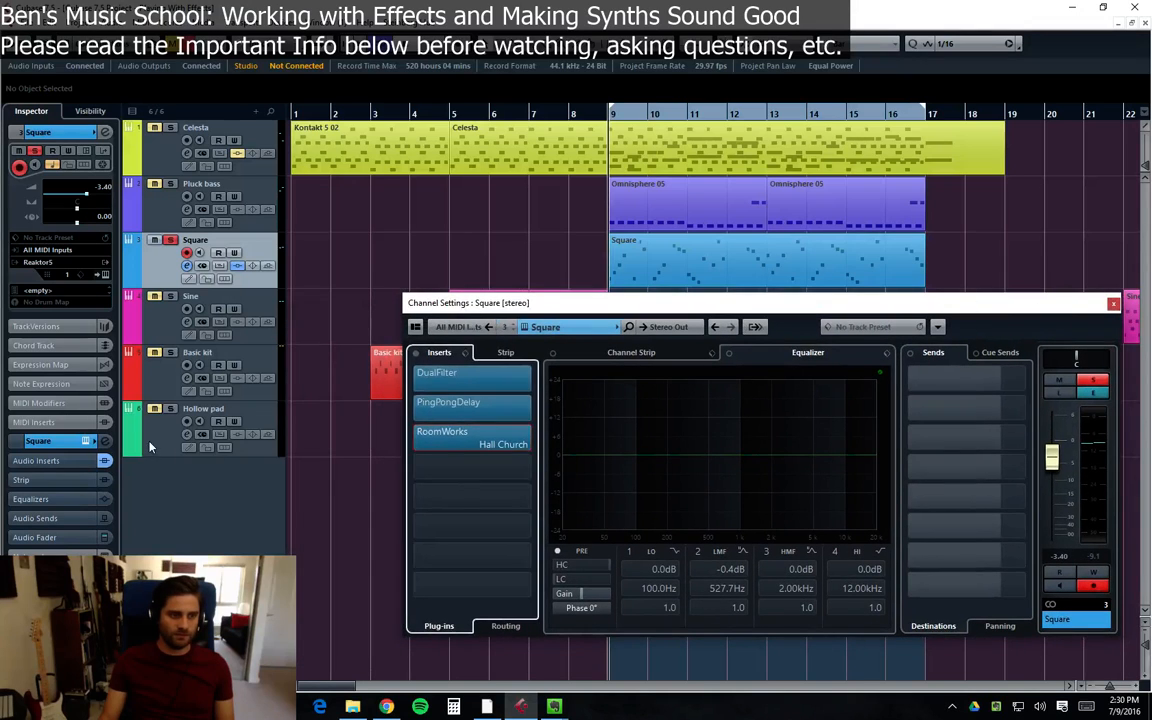
Solo the Basic kit track instead of Square and move its channel settings window clear of the ruler
click(168, 418)
click(170, 370)
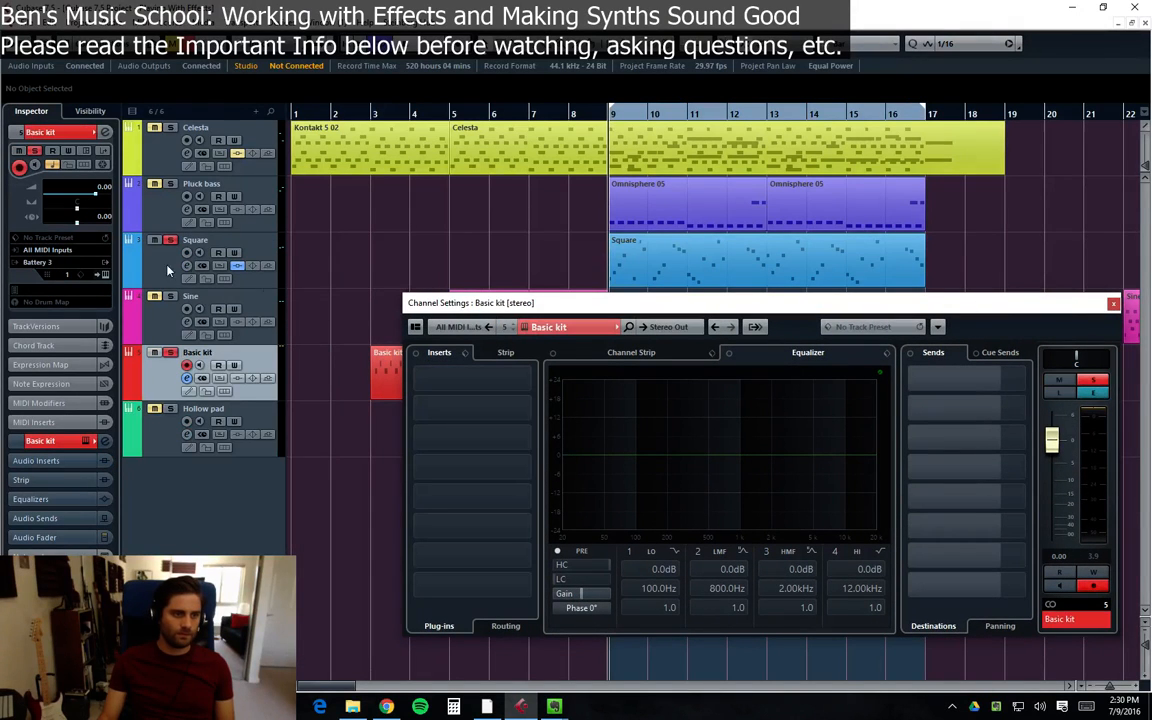
drag(855, 316, 740, 473)
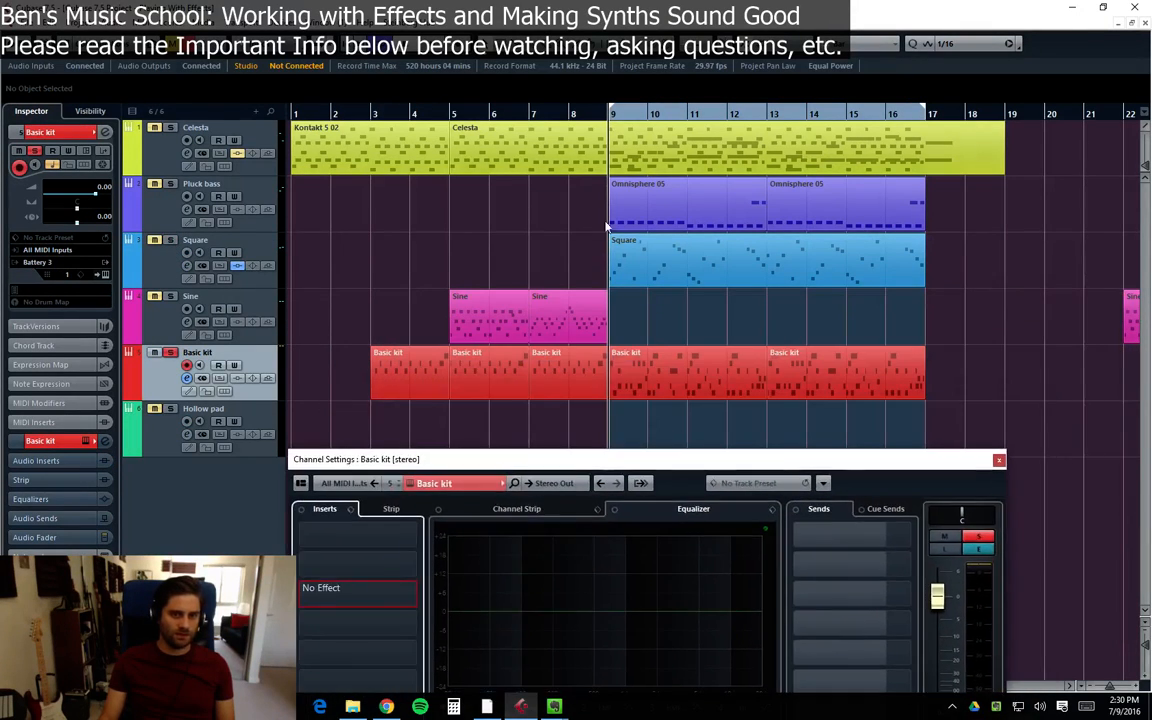
drag(505, 459, 597, 240)
Add the RoomWorks reverb to Basic kit's first insert slot and load its Hall Church preset
click(465, 366)
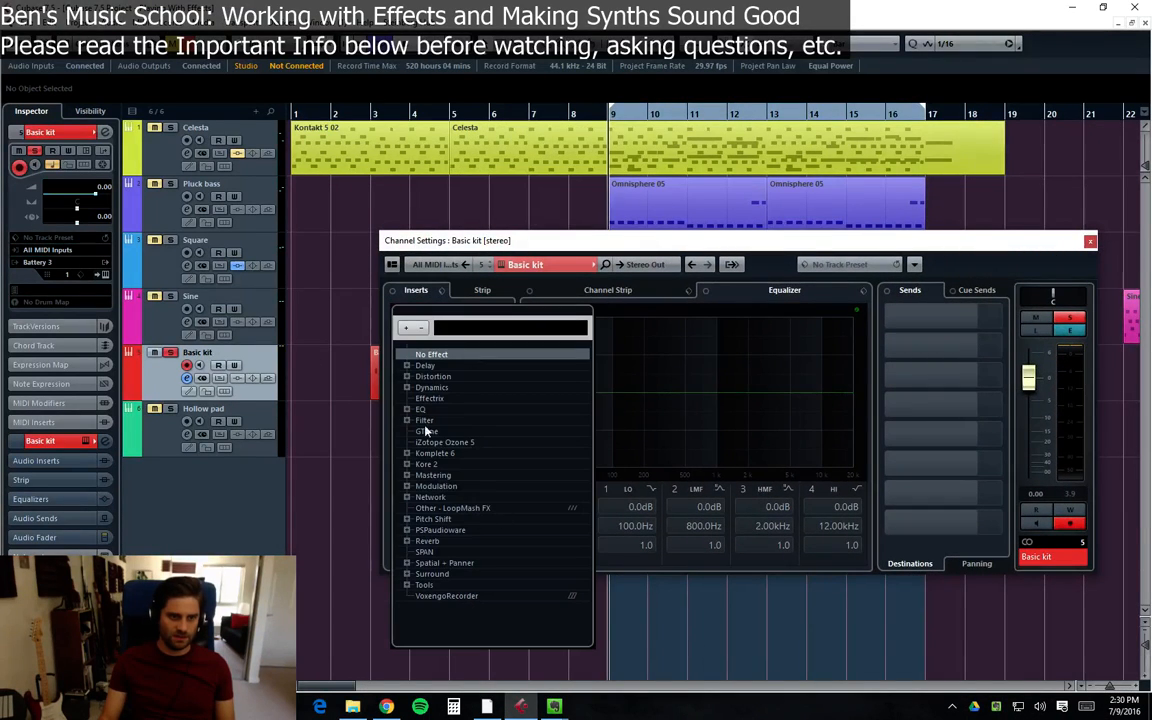
click(406, 541)
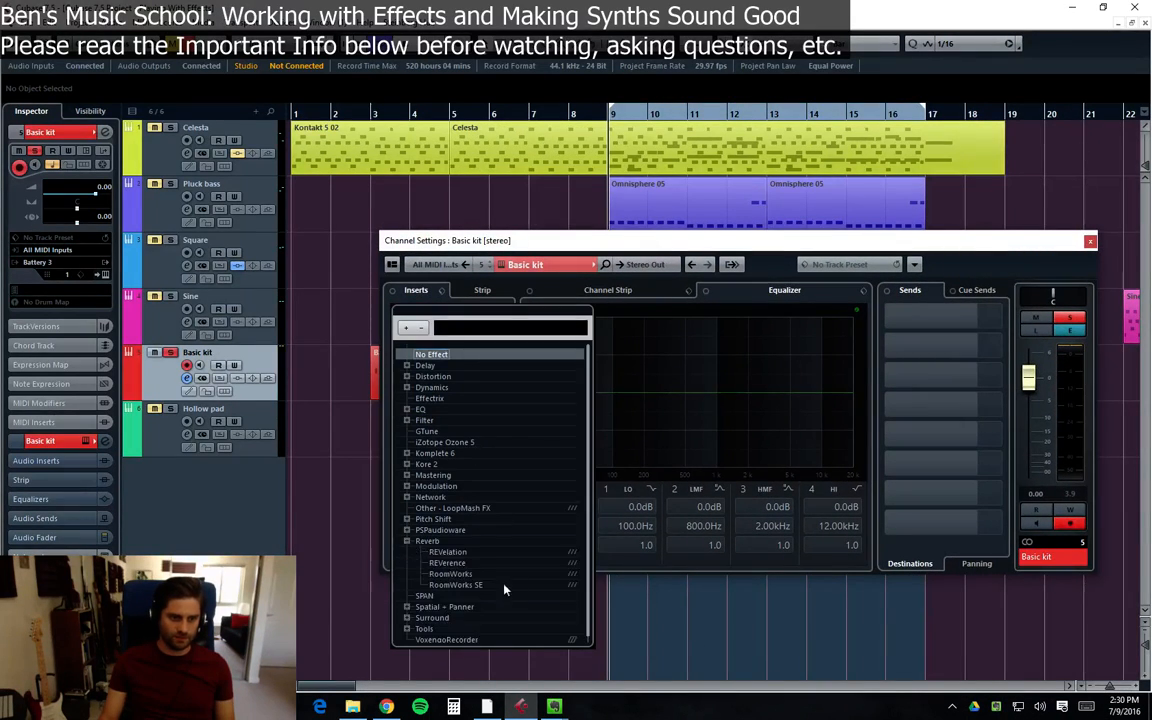
click(452, 575)
click(430, 359)
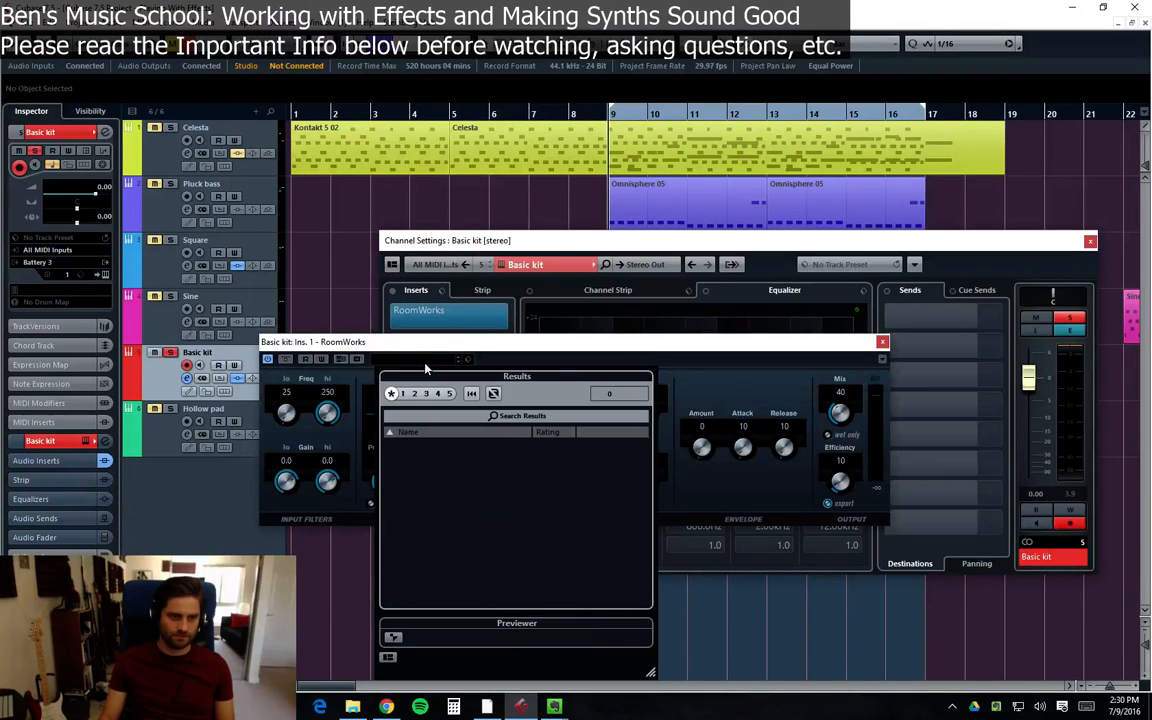
double_click(416, 529)
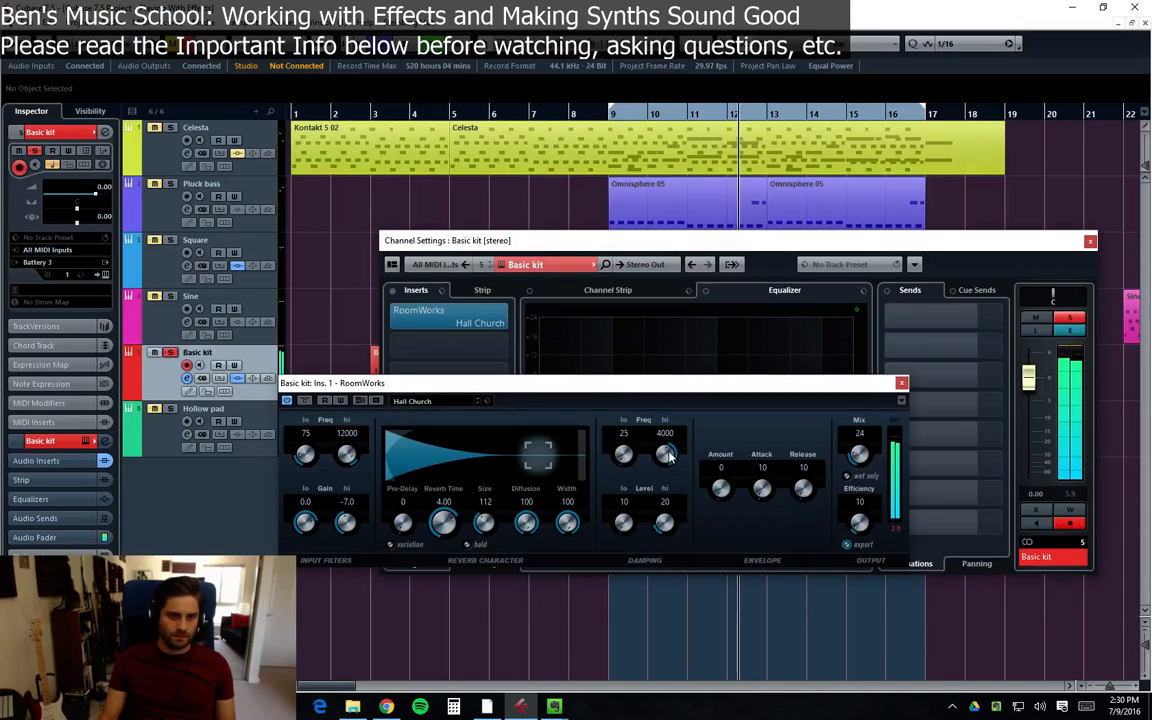
Adjust RoomWorks damping during playback to low frequency 40, high frequency 500, low level 393 and high level 10
drag(623, 455, 646, 366)
drag(669, 453, 664, 500)
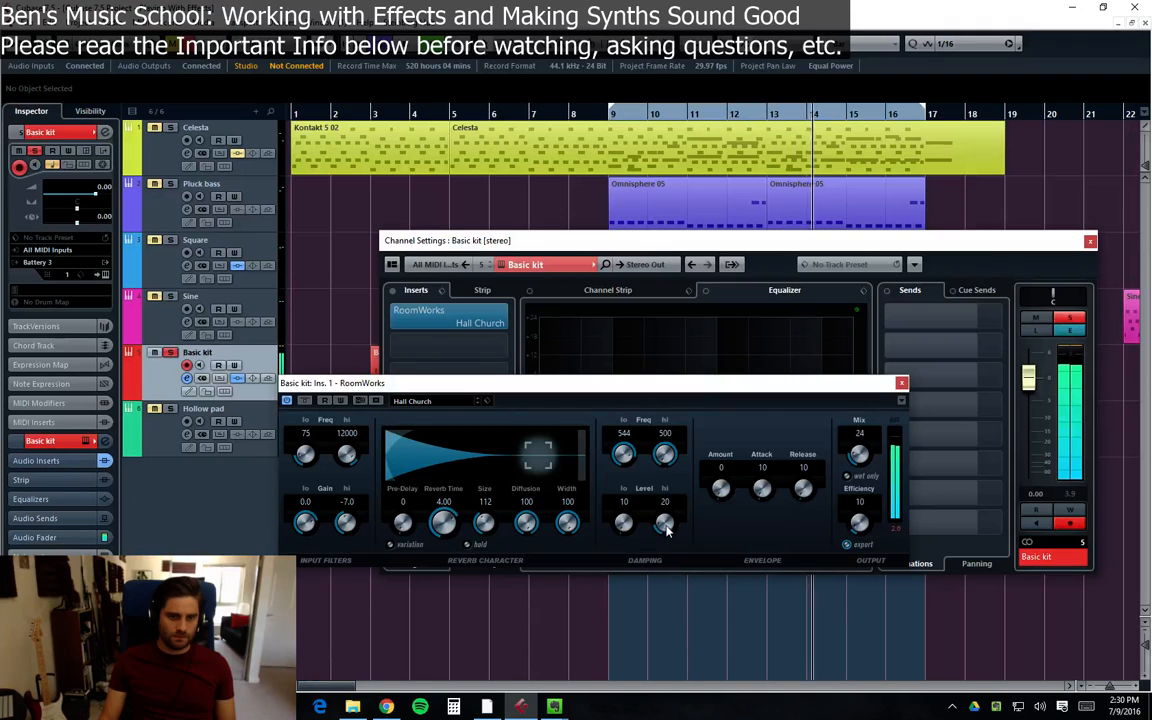
drag(627, 455, 627, 540)
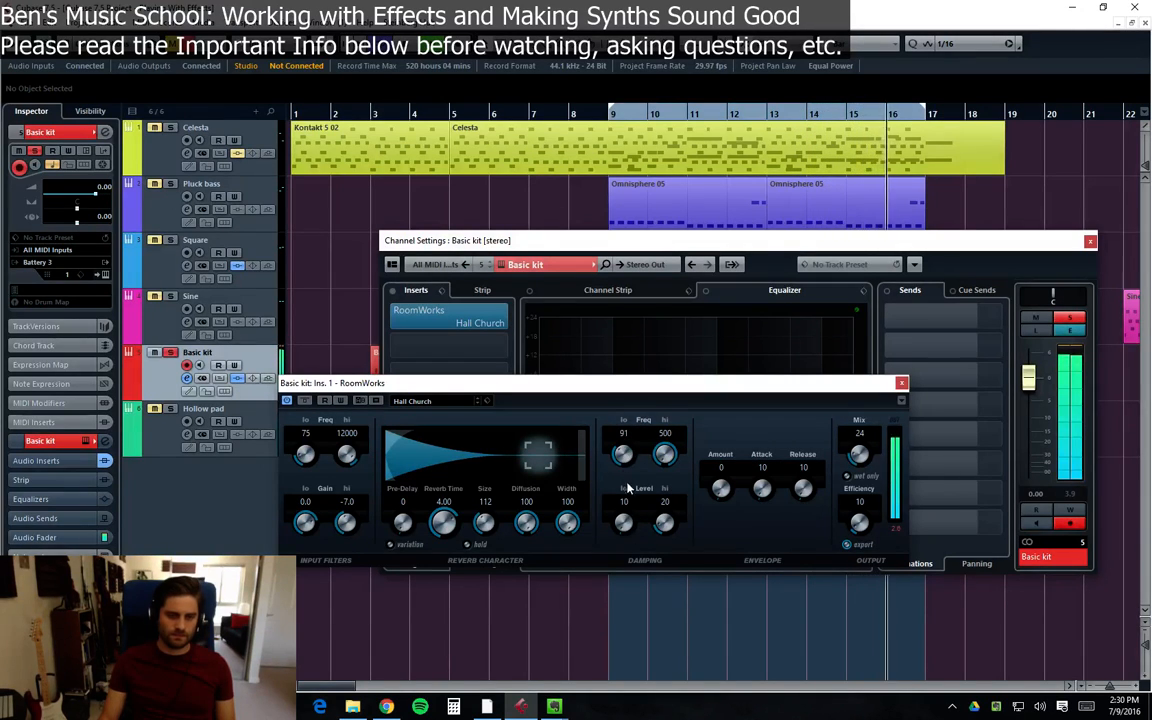
drag(625, 483, 637, 398)
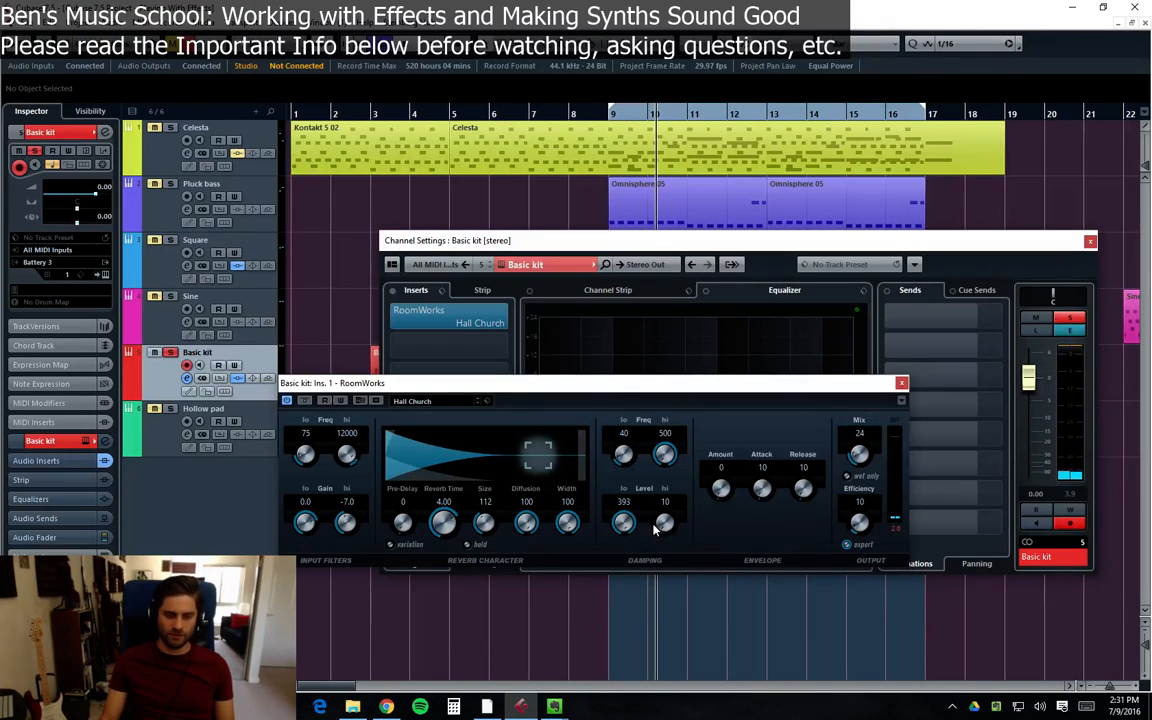
Play from bar 9 and change the RoomWorks damping levels to 18 low and 44 high
click(611, 115)
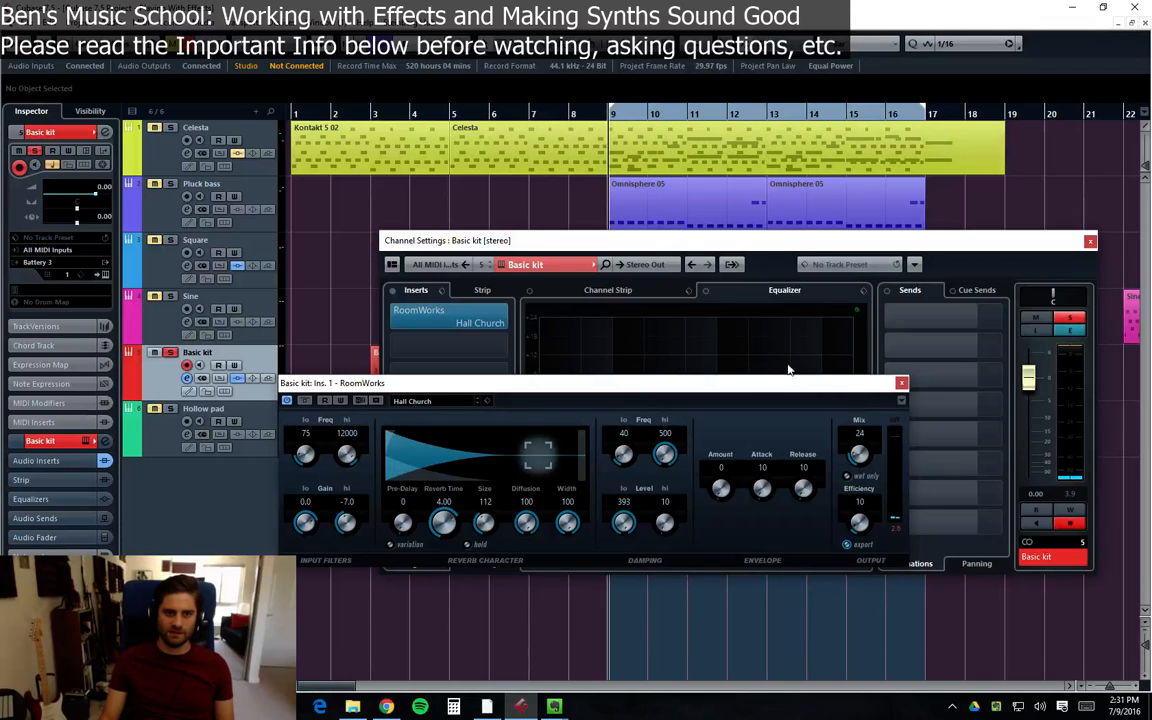
key(space)
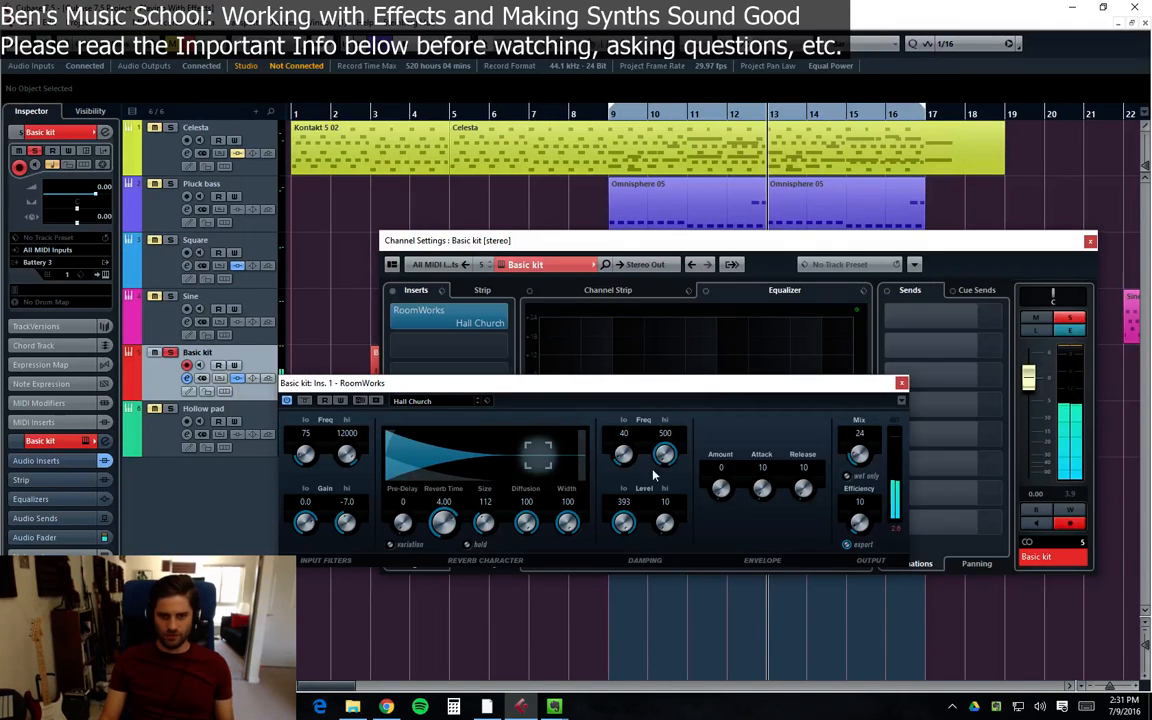
drag(616, 605, 615, 613)
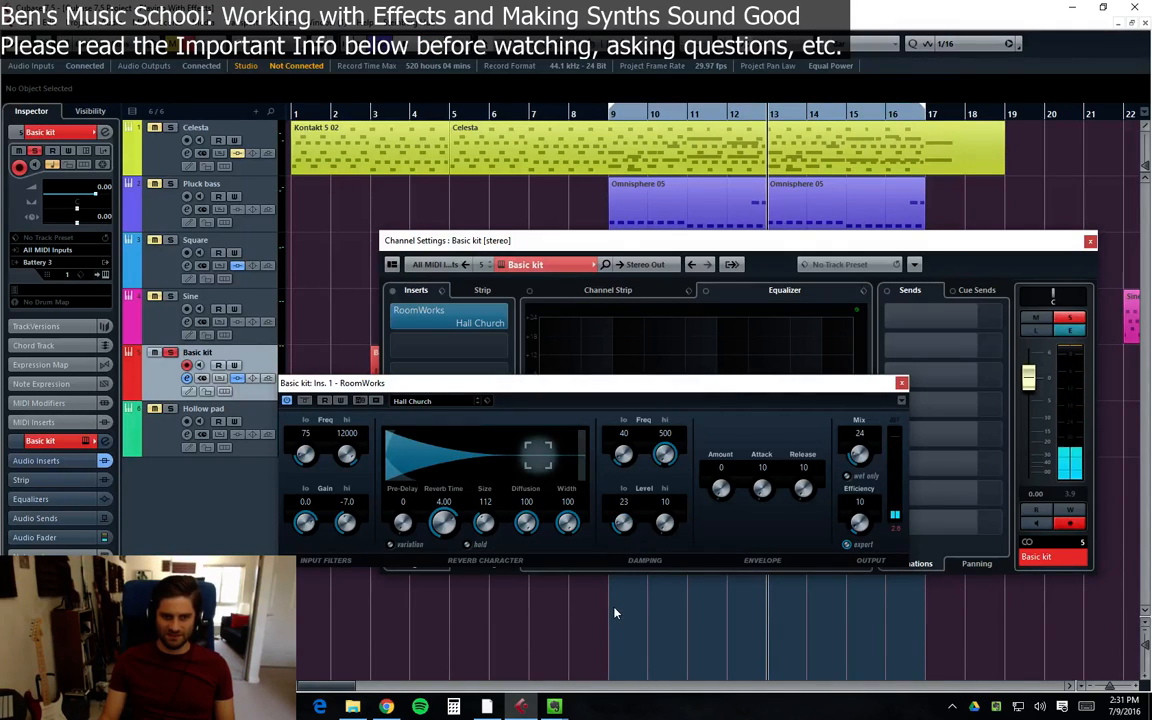
drag(668, 521, 673, 508)
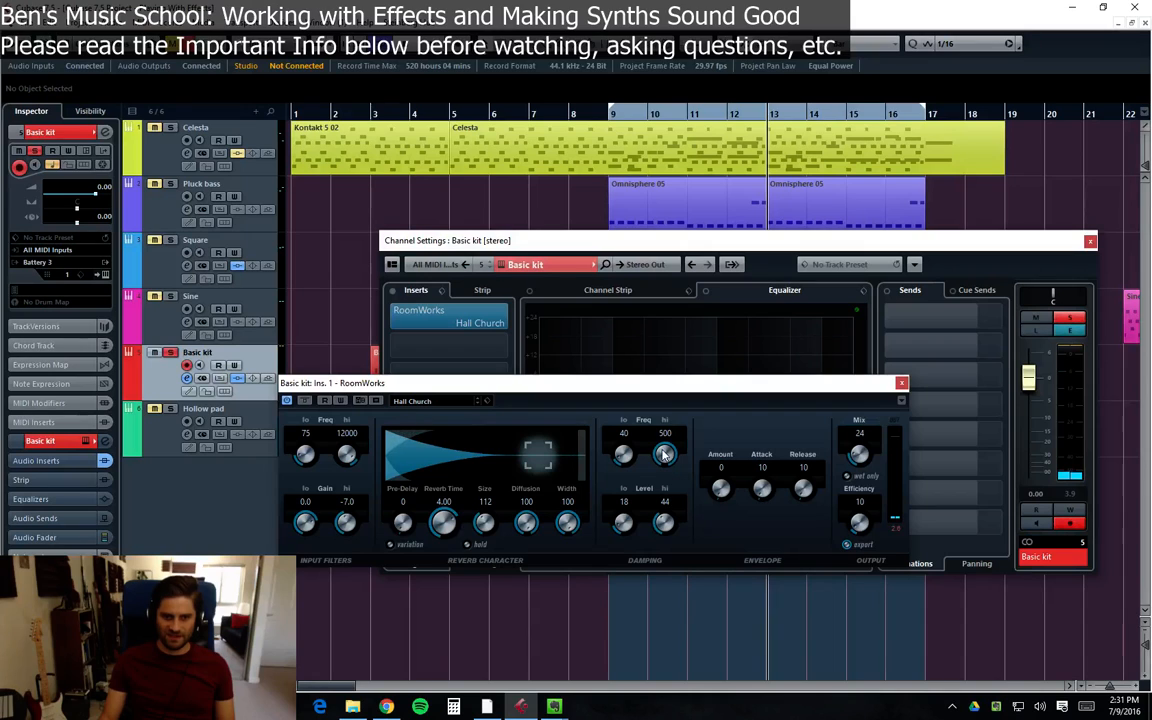
Play from bar 9 while setting the RoomWorks damping high frequency to 9390 and high level to 400
click(612, 117)
drag(668, 461, 682, 446)
drag(663, 522, 664, 471)
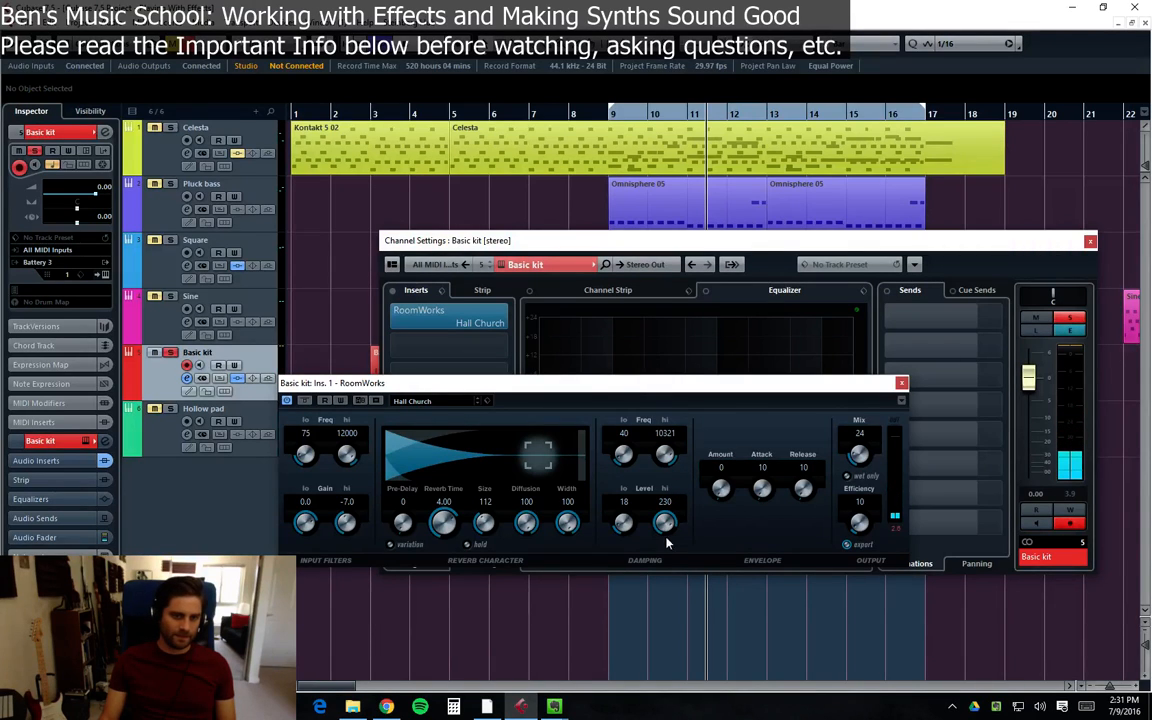
drag(675, 473, 665, 463)
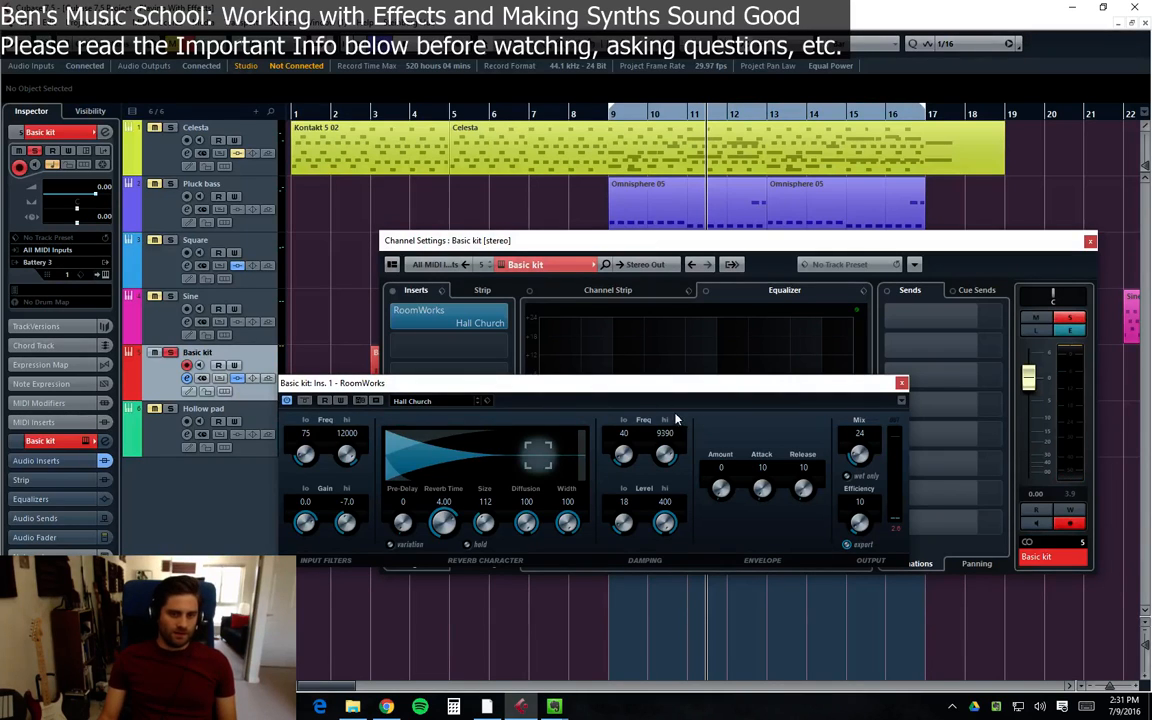
Switch Basic kit's RoomWorks to the Hall Cathedral 2 preset and back to Hall Church
drag(725, 384, 799, 377)
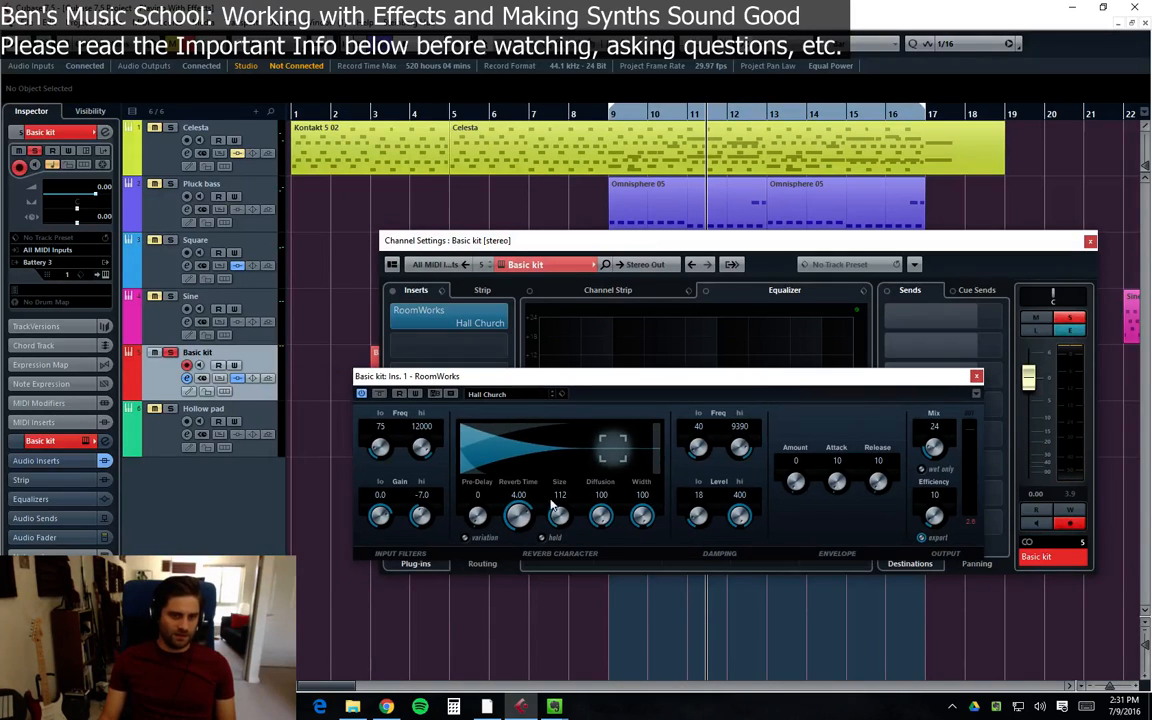
click(470, 393)
double_click(530, 526)
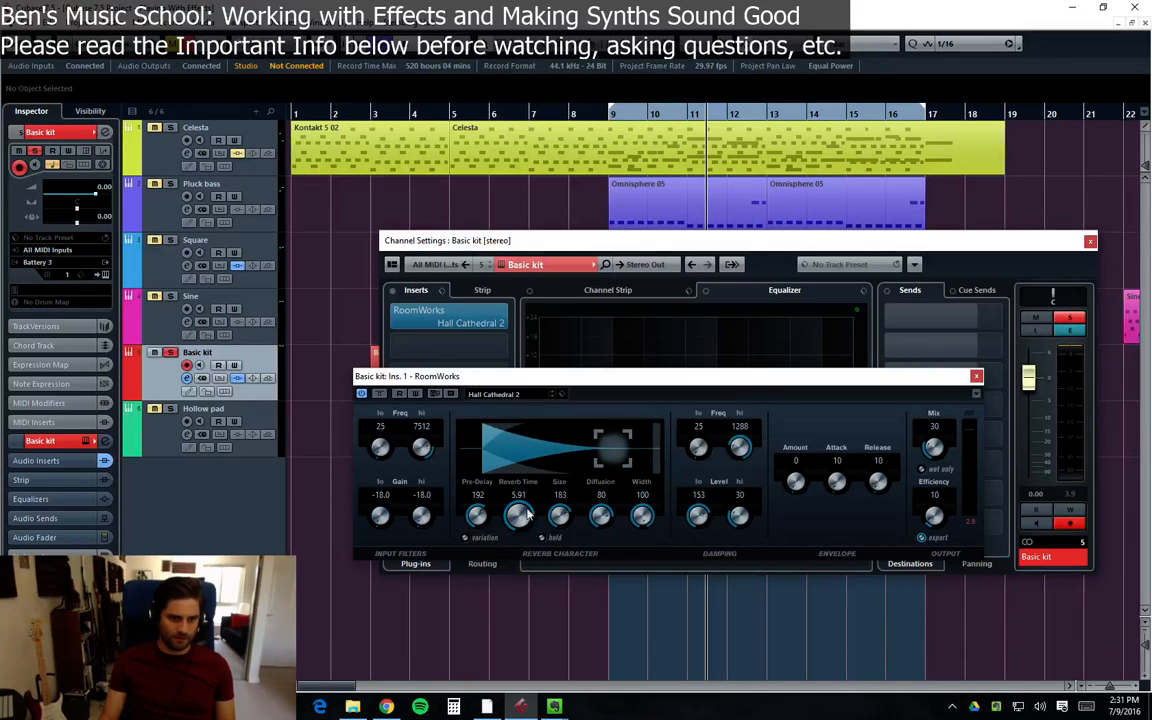
click(500, 397)
double_click(524, 557)
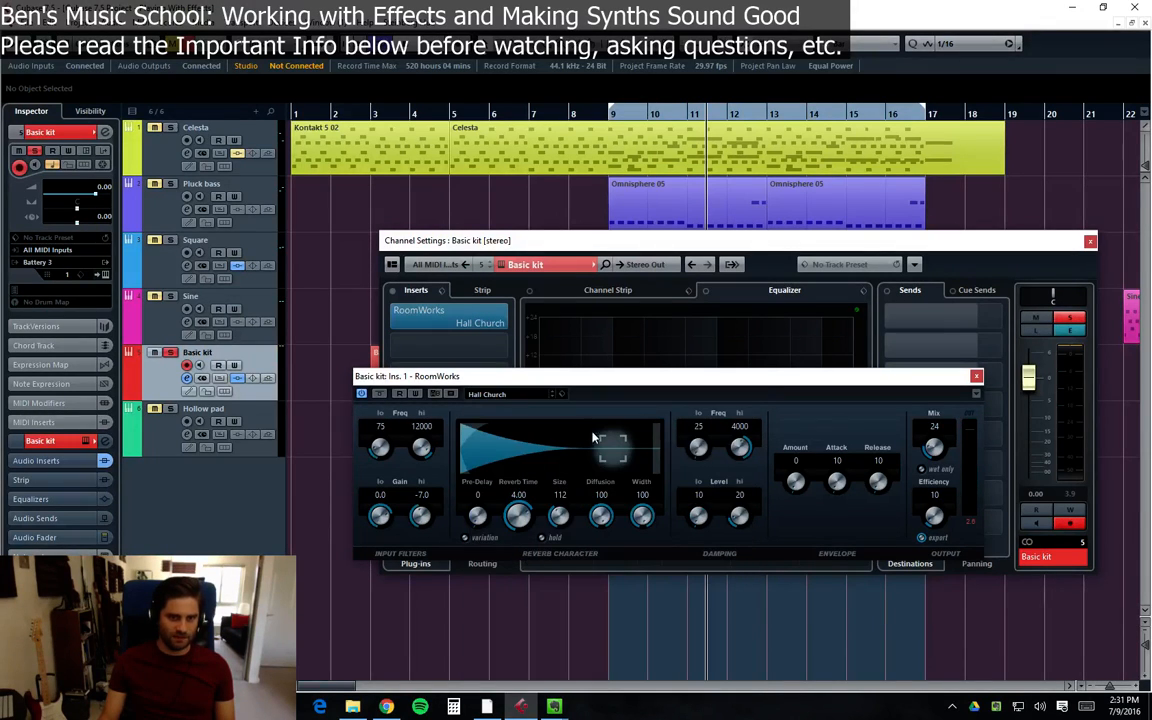
Load Drums Medium Snare, play from bar 9, and set Size to 220, Reverb Time to 2.44 and Diffusion to 47
click(492, 396)
scroll(540, 489, up, 8)
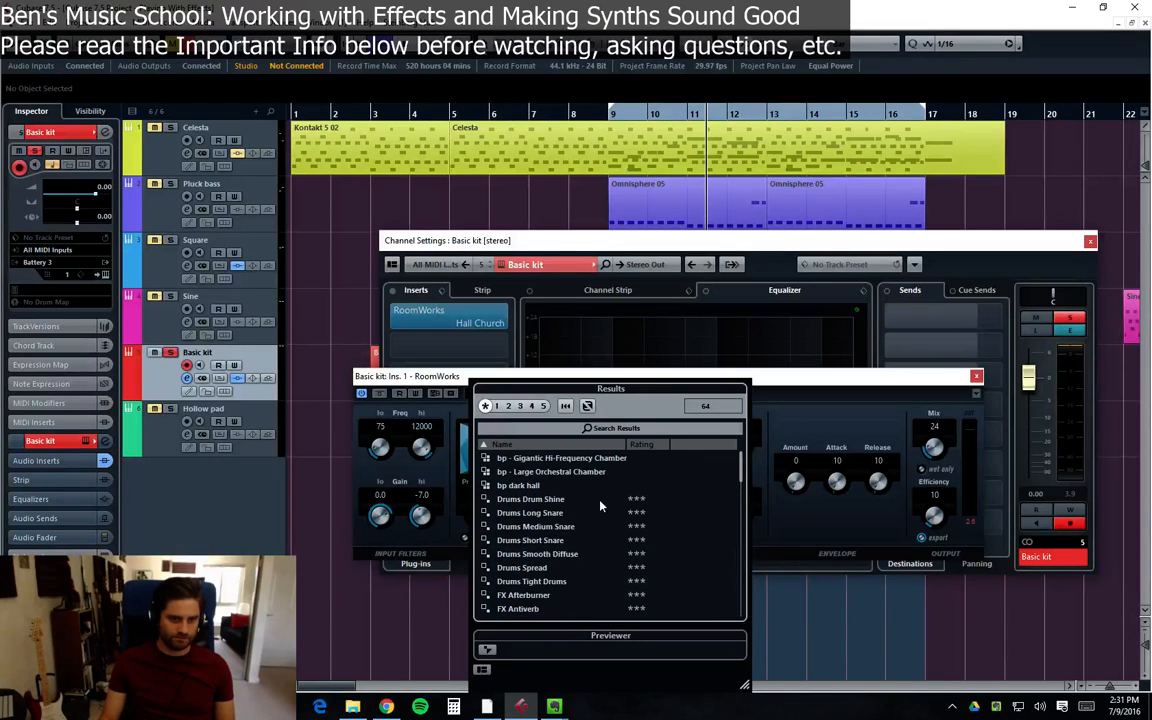
double_click(559, 527)
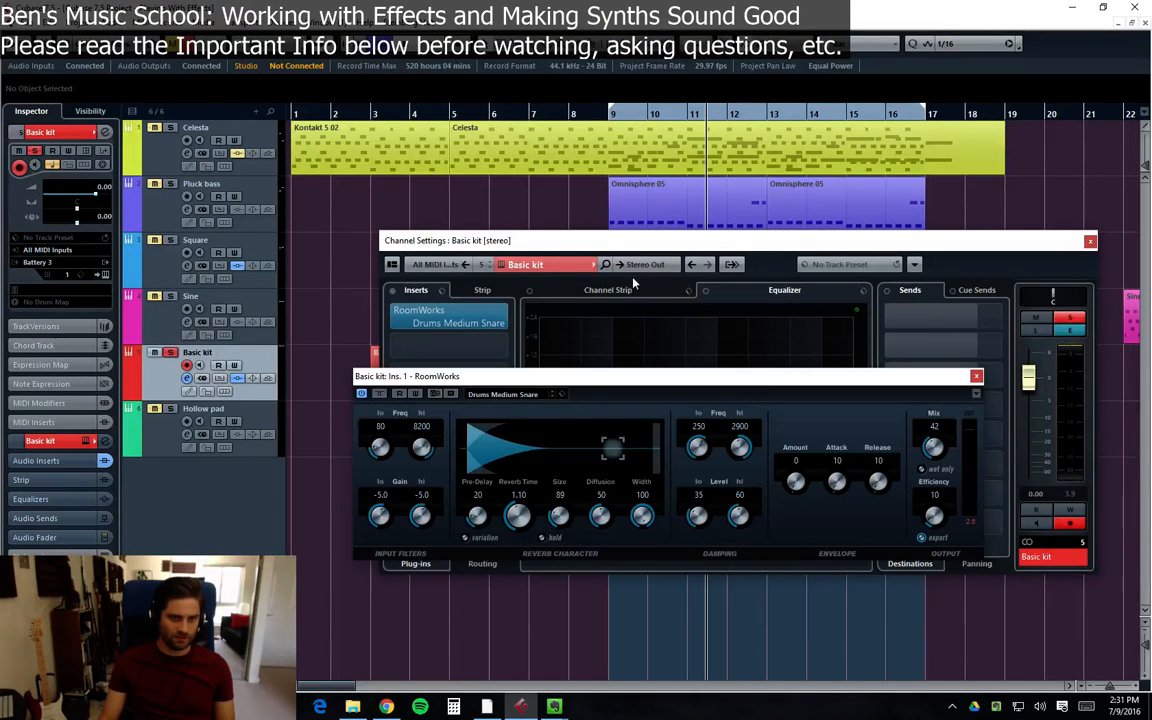
click(614, 117)
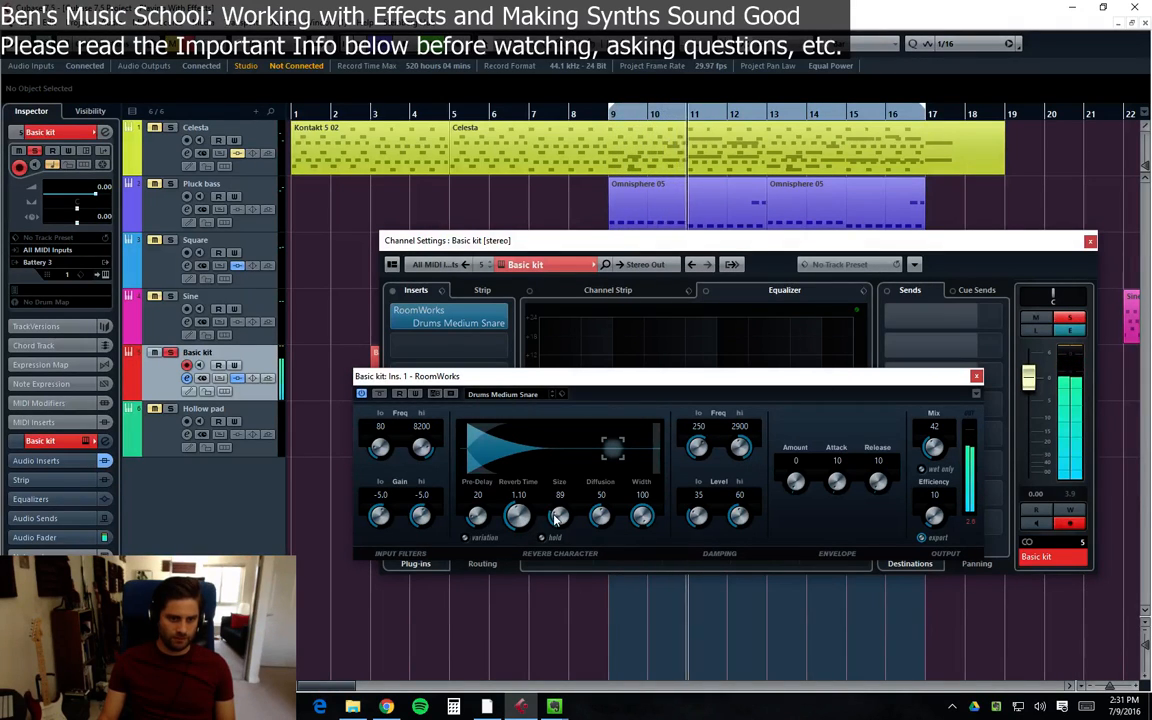
drag(560, 518, 676, 430)
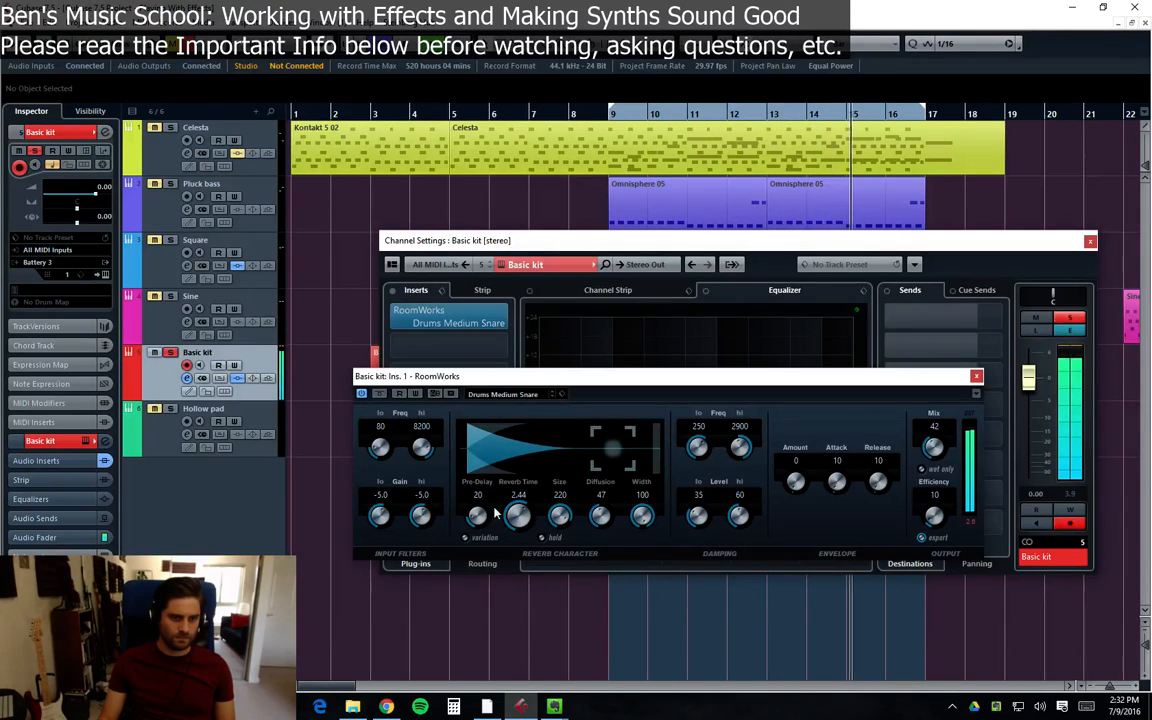
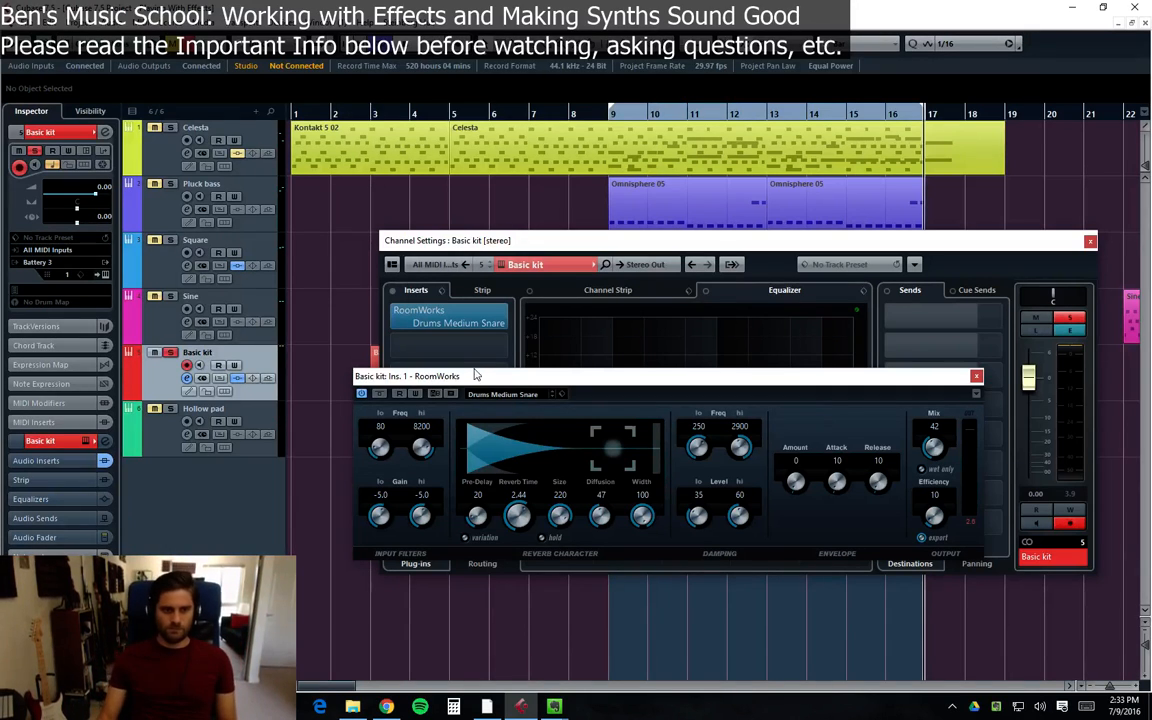
Browse the RoomWorks presets and load Hall Church on Basic kit again
click(500, 394)
scroll(578, 556, down, 8)
scroll(578, 556, up, 6)
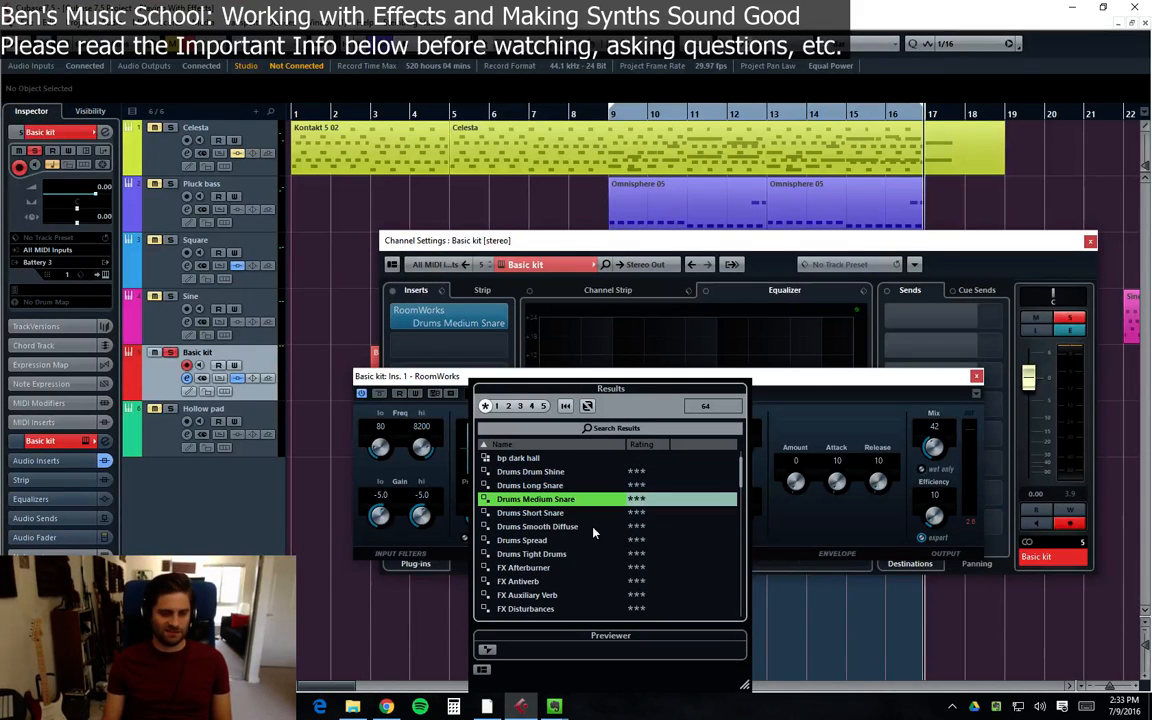
scroll(585, 540, down, 5)
scroll(540, 567, down, 1)
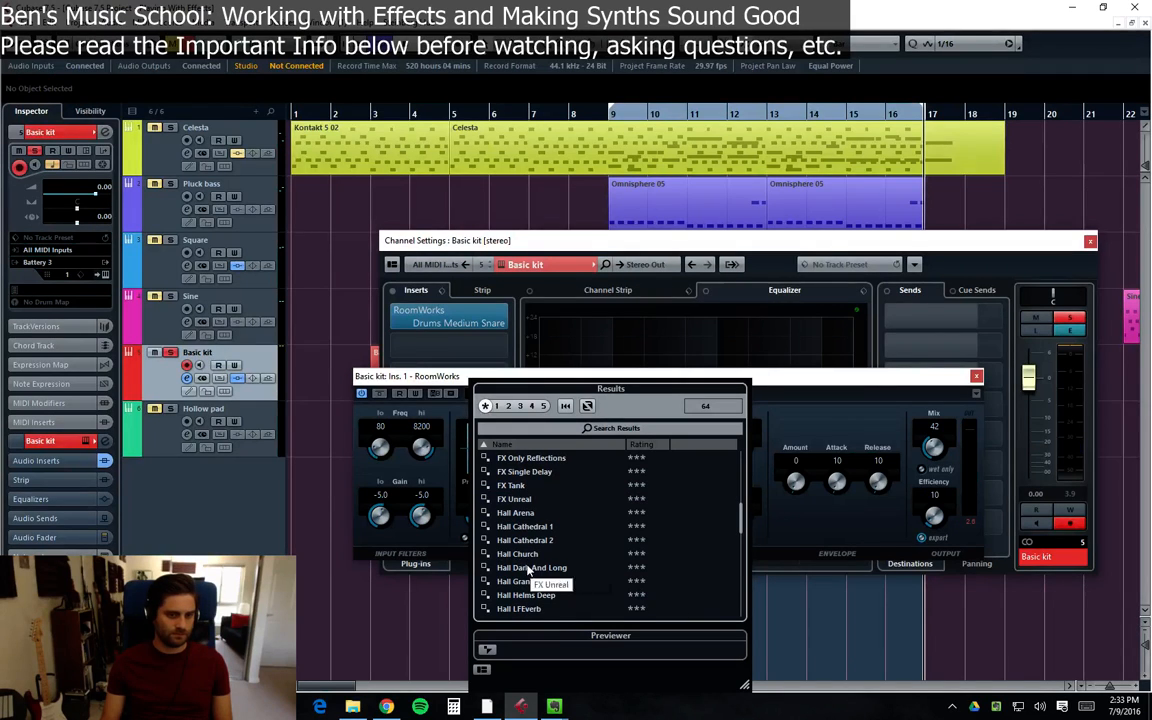
scroll(540, 585, down, 1)
double_click(524, 527)
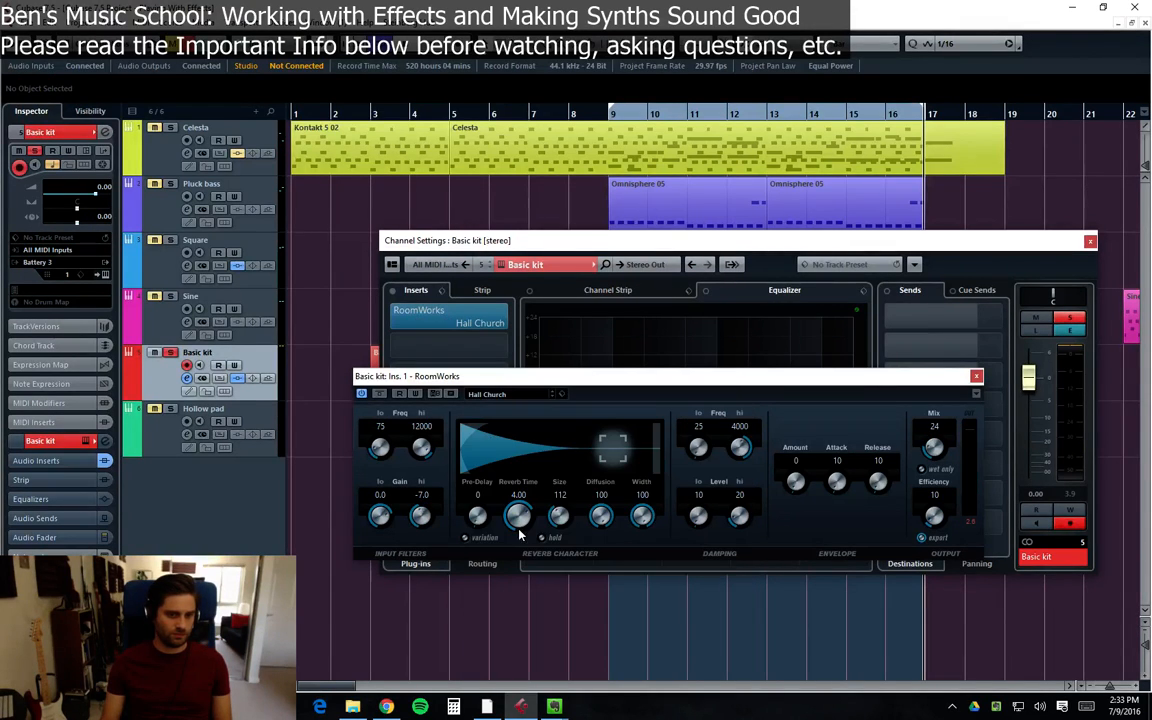
Play from bar 9 and lower the Hall Church reverb's Mix to 10
click(604, 117)
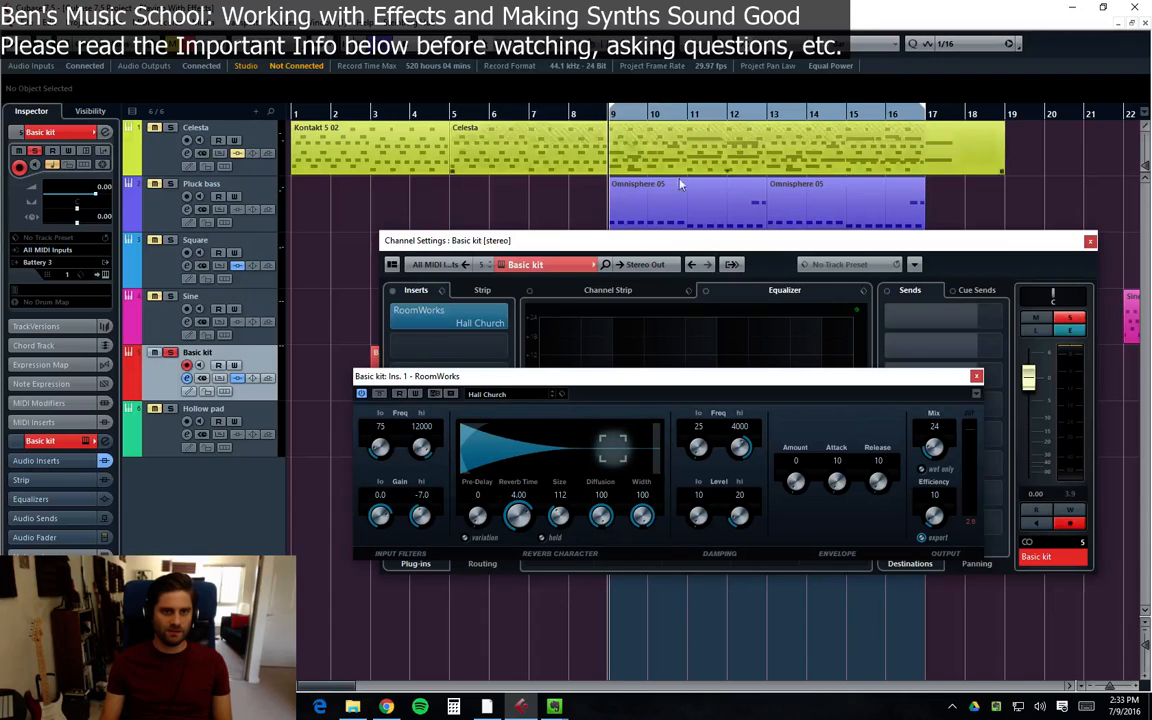
key(space)
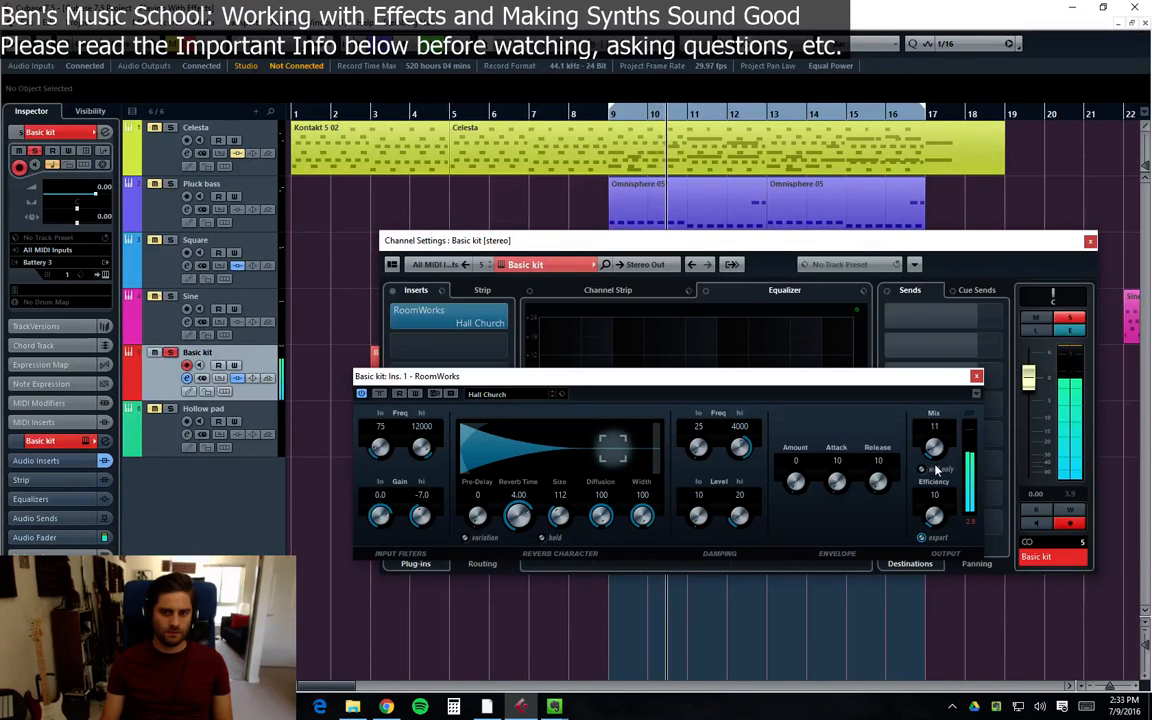
drag(932, 453, 932, 458)
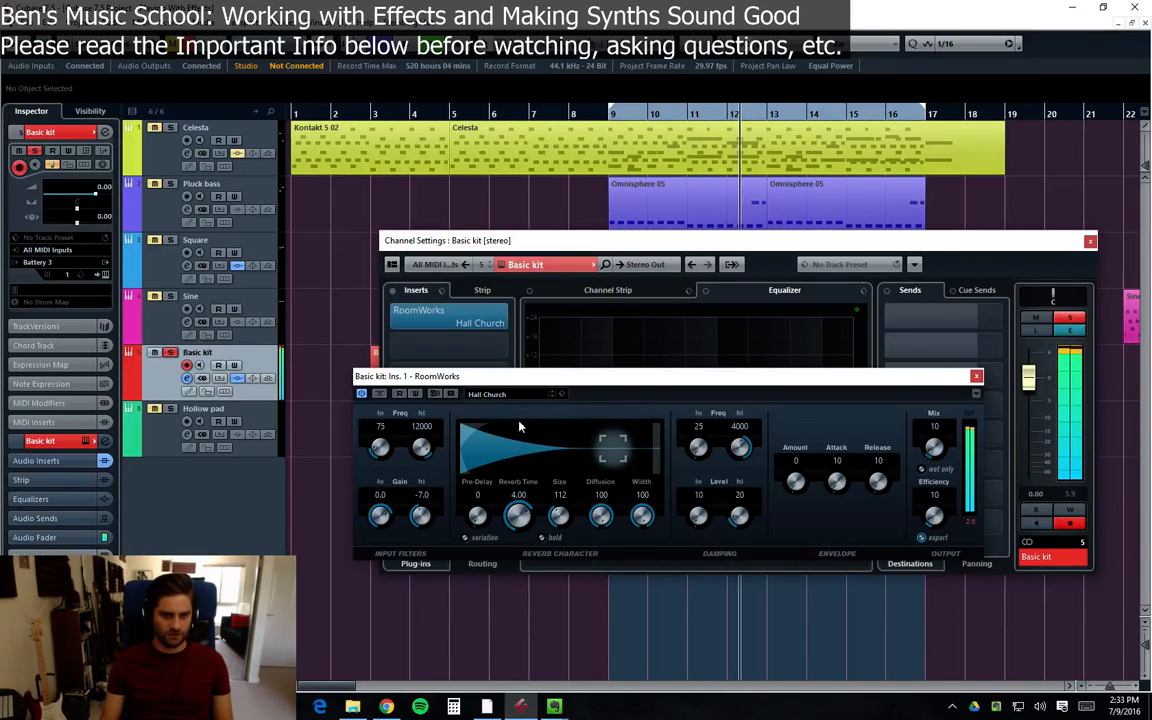
Load the Drums Long Snare preset in RoomWorks and reduce its Mix to 2 during playback
click(482, 393)
scroll(535, 524, up, 1)
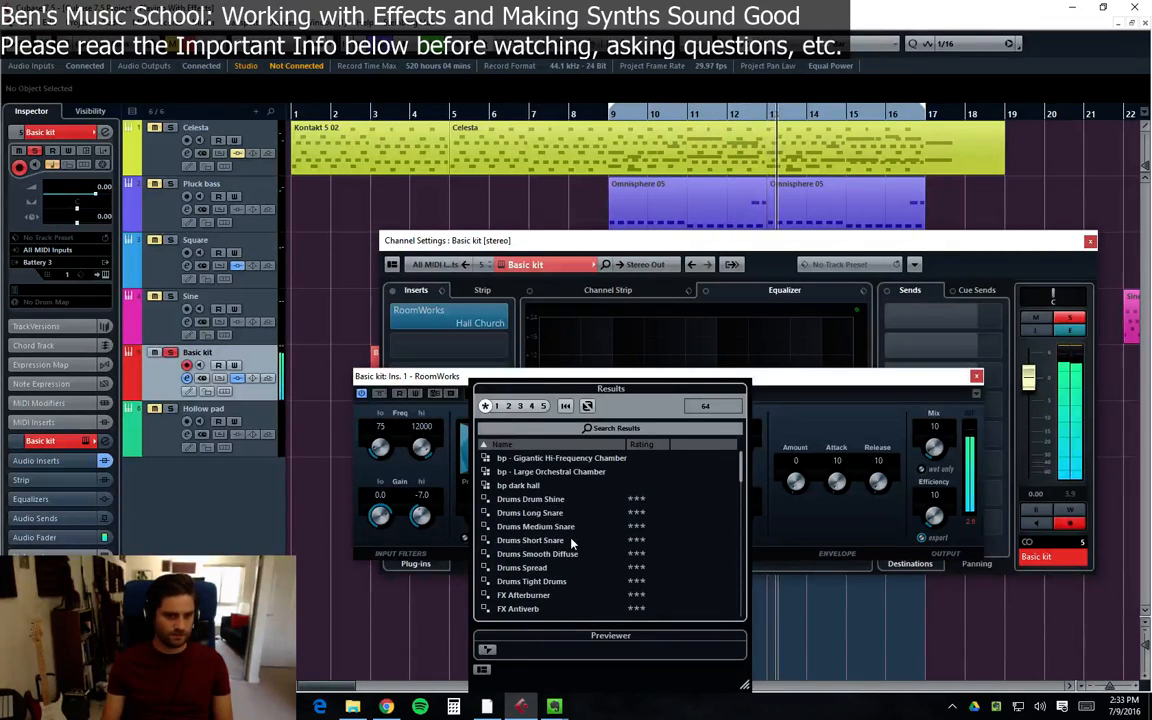
double_click(530, 512)
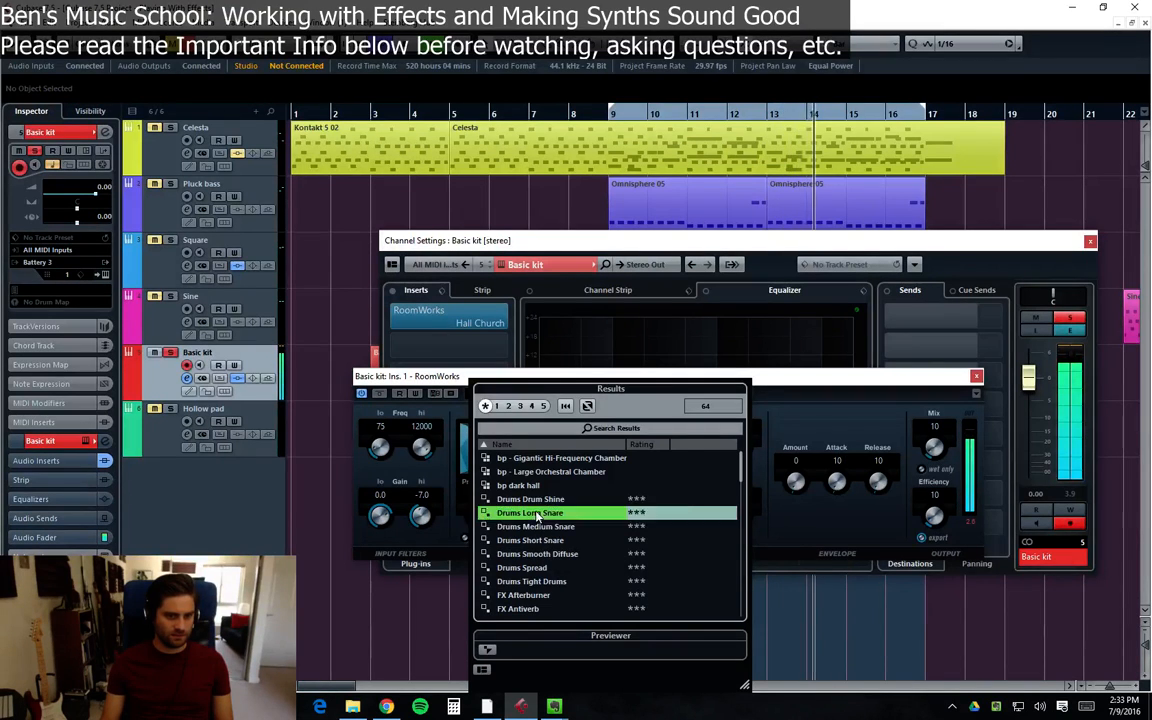
drag(930, 450, 927, 478)
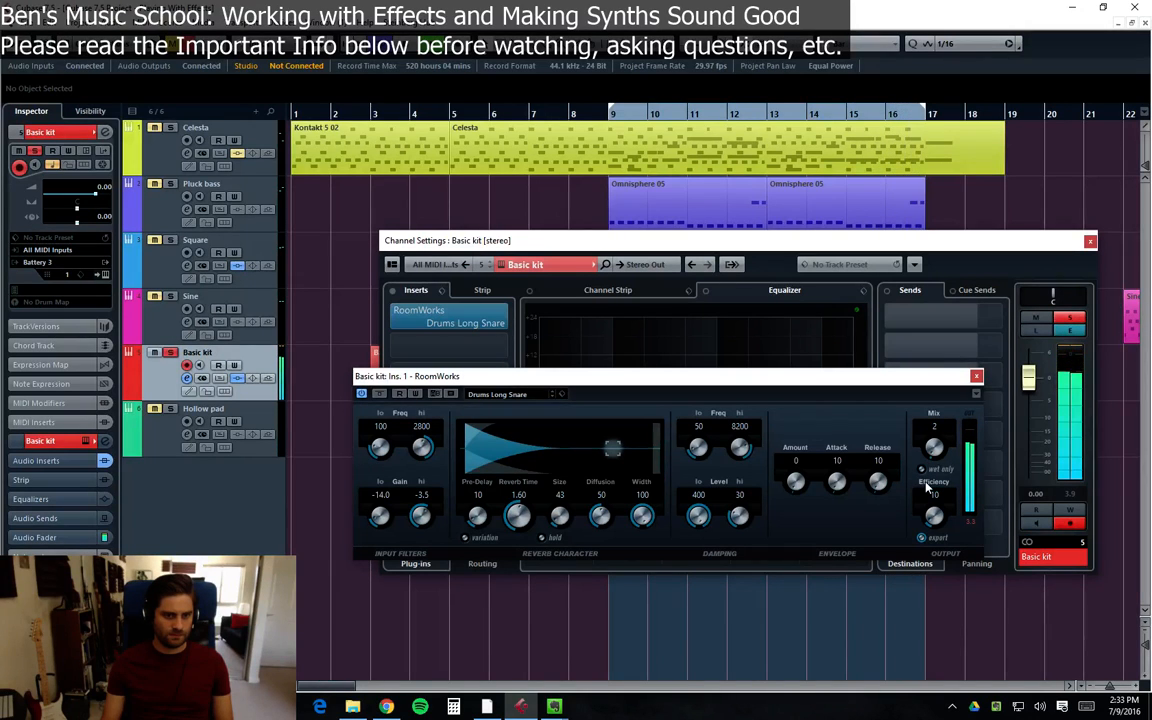
Load the Drums Drum Shine preset in RoomWorks and set its Mix to 24 during playback
click(515, 395)
double_click(546, 500)
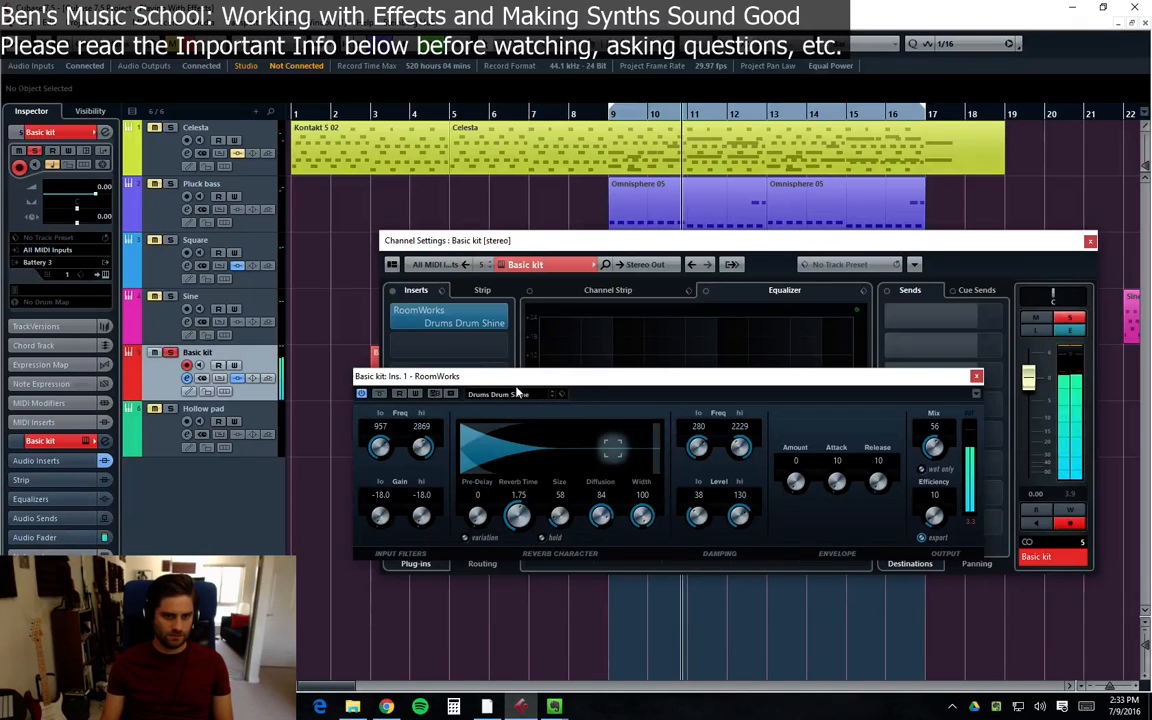
drag(933, 454, 934, 516)
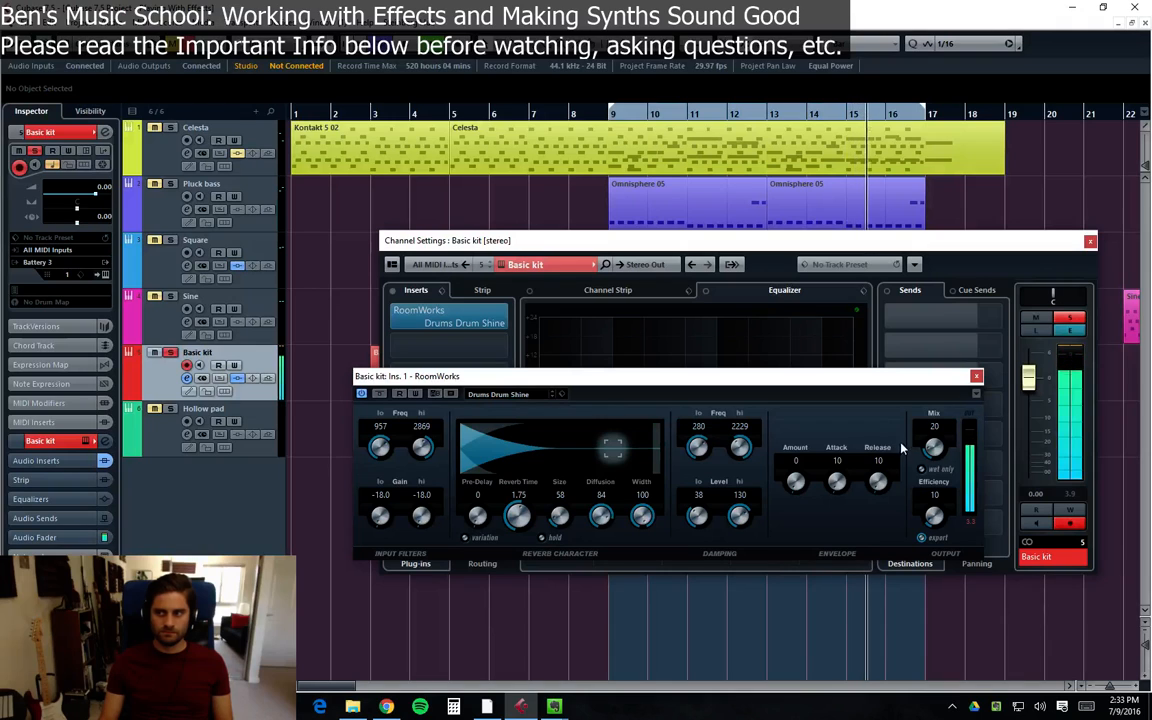
mouse_move(933, 447)
mouse_down()
mouse_move(933, 437)
mouse_move(933, 449)
mouse_up()
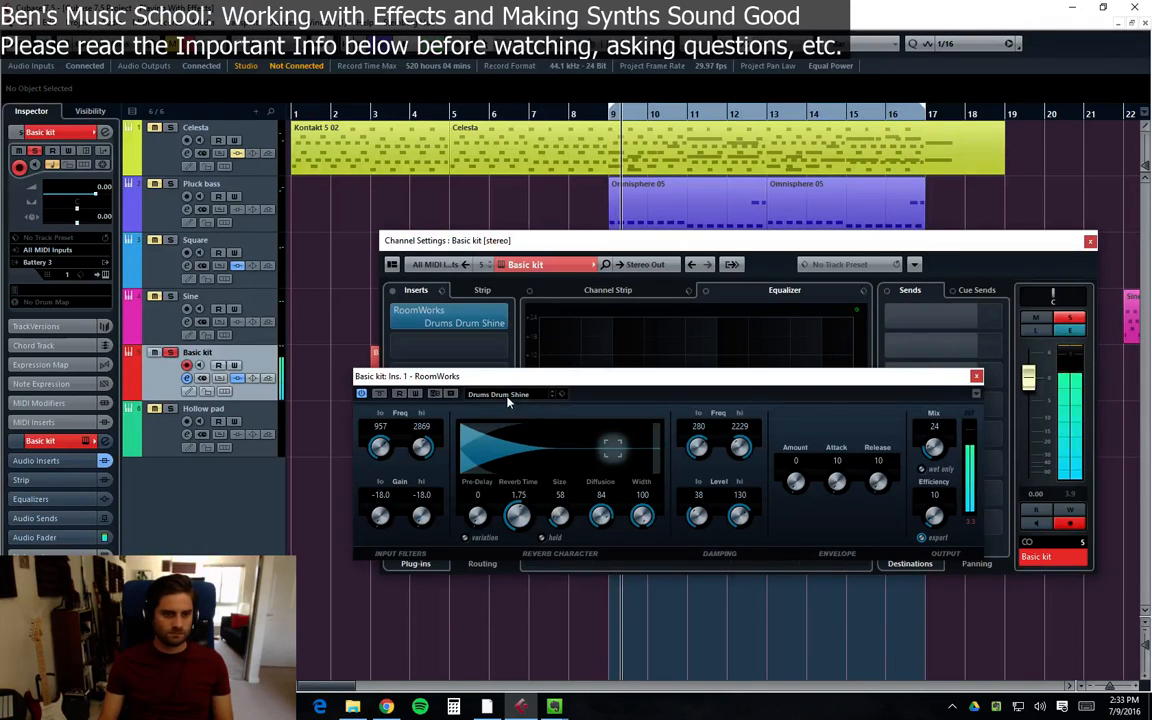
Load the Hall Helms Deep preset in RoomWorks and play Basic kit from bar 9
click(498, 394)
scroll(628, 525, down, 8)
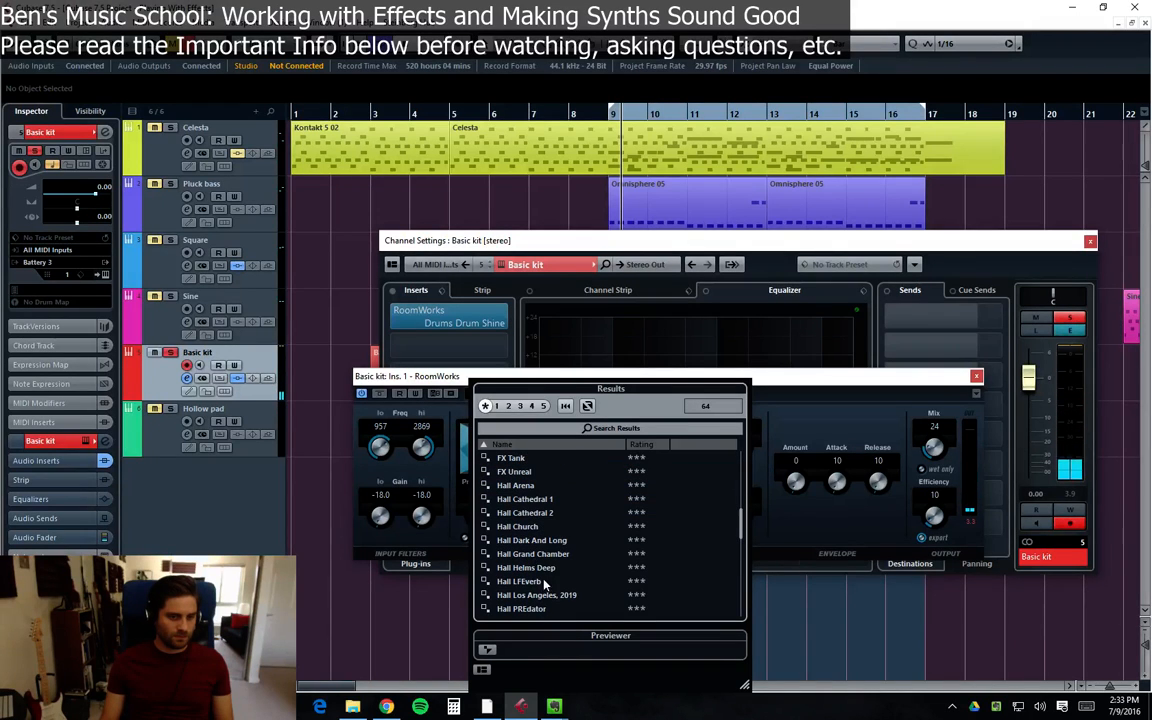
double_click(518, 569)
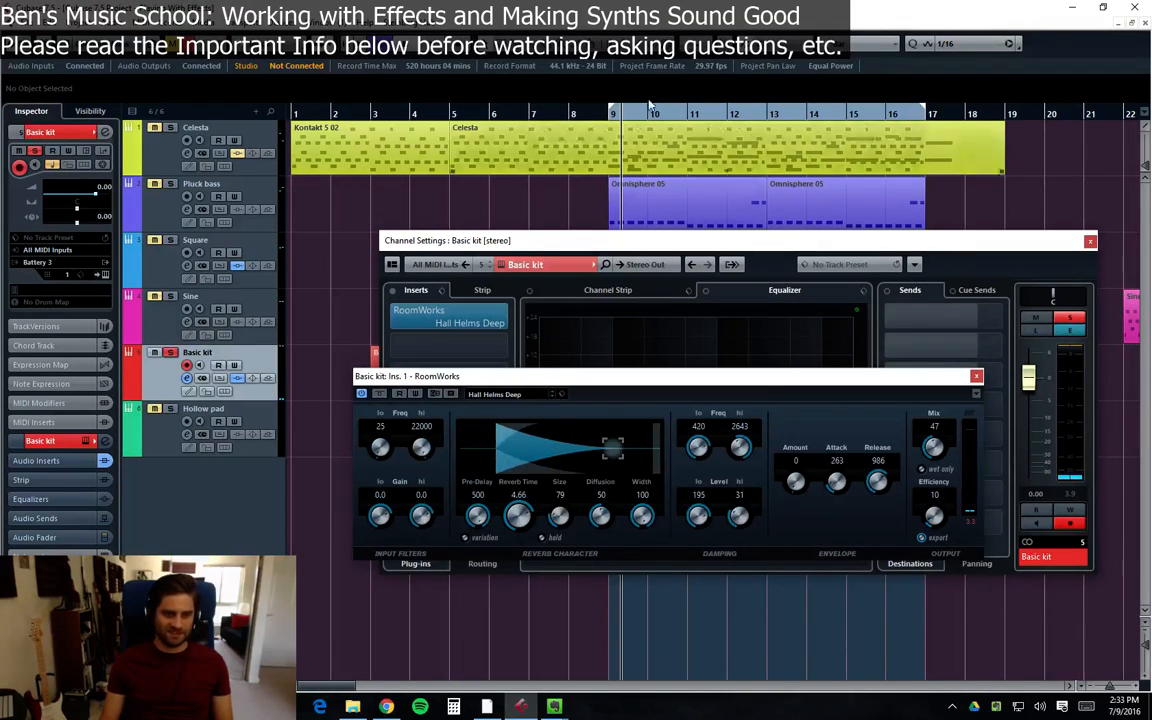
click(614, 114)
key(space)
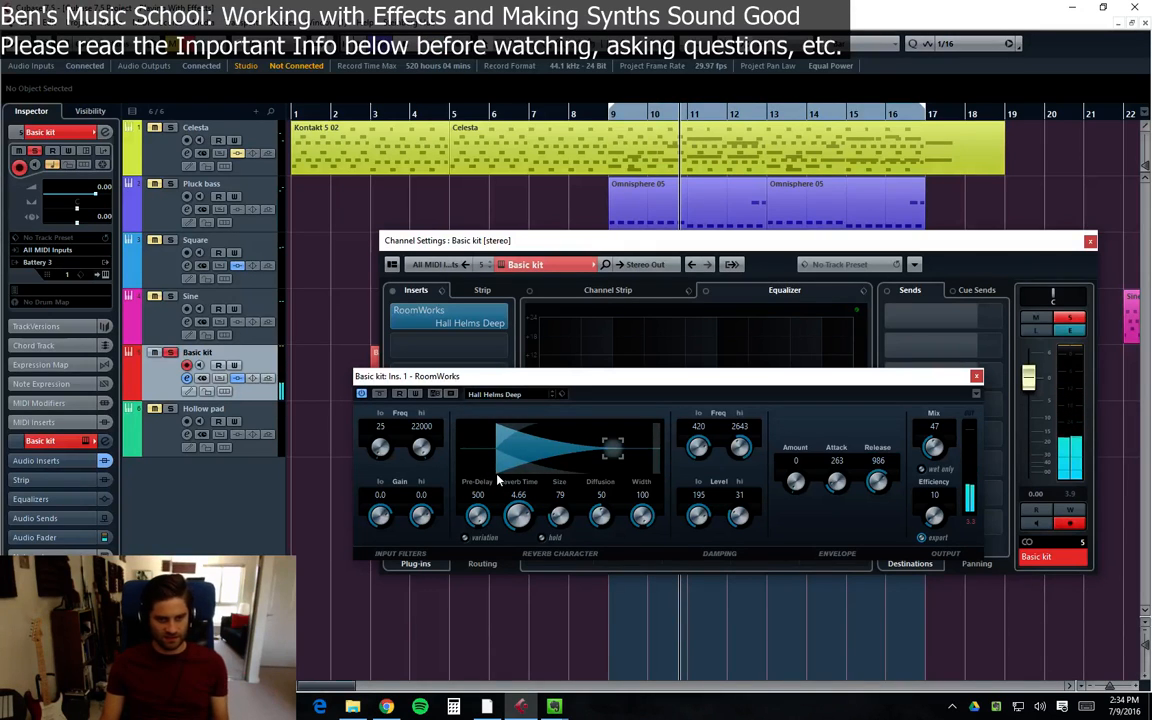
Load the Hall Grand Chamber preset in RoomWorks, set its Mix to 18, and close the plug-in window
click(510, 394)
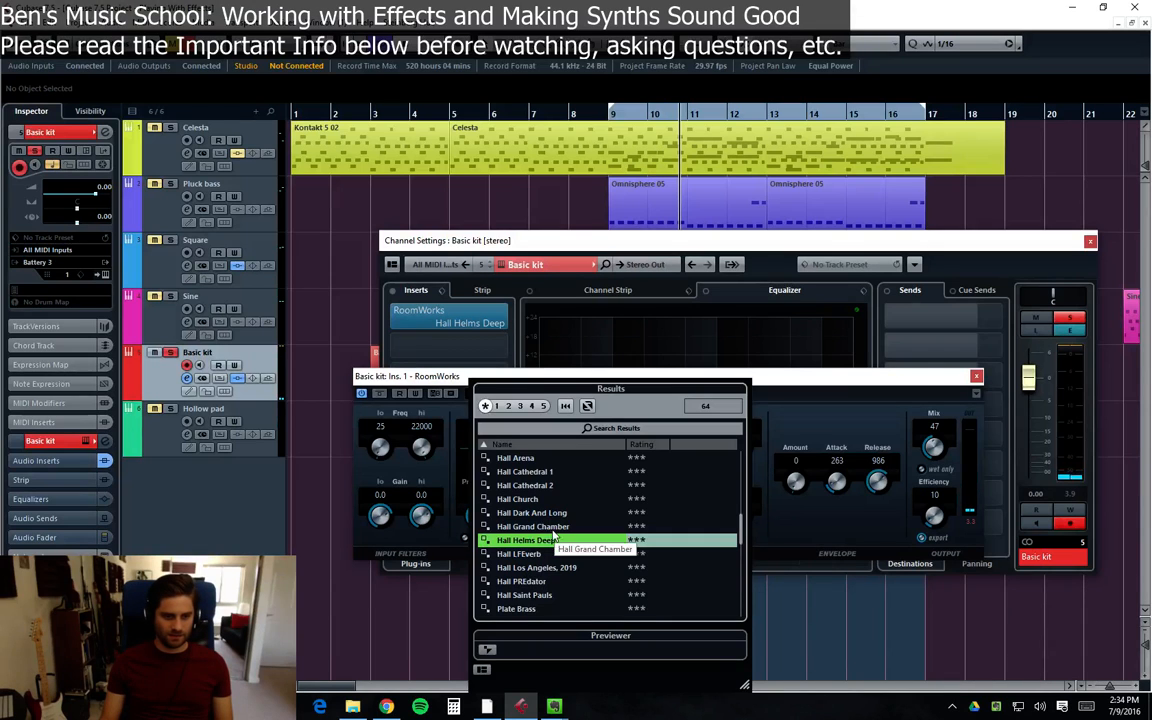
double_click(553, 527)
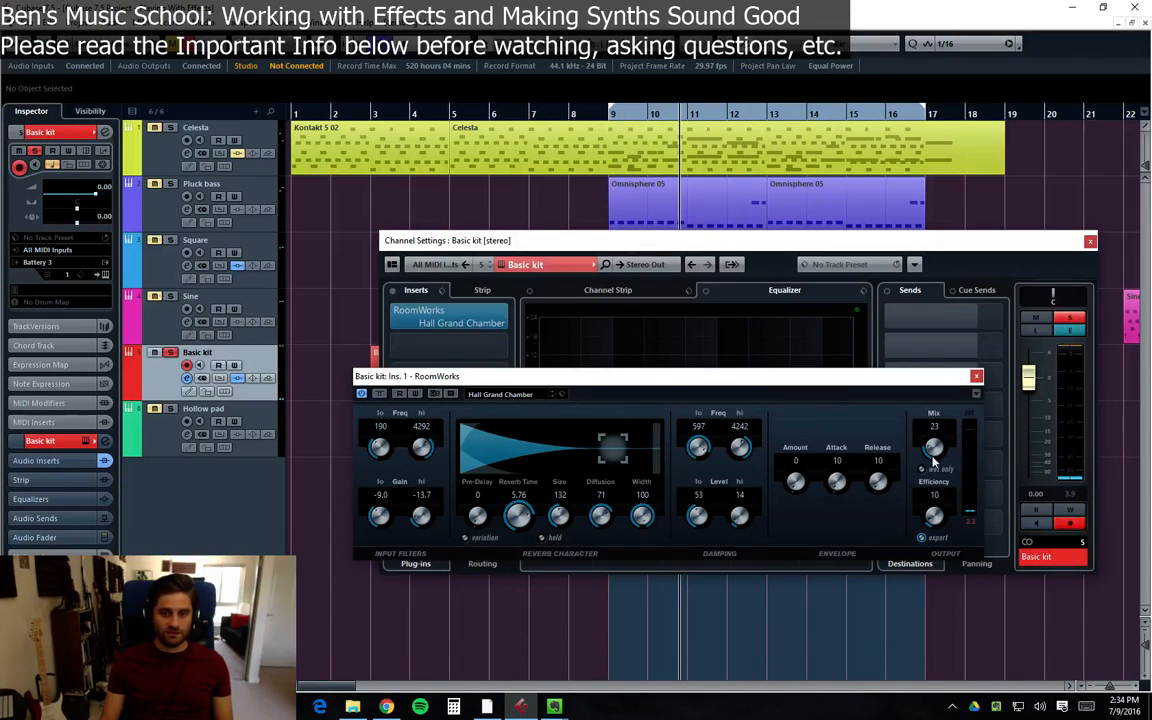
click(617, 119)
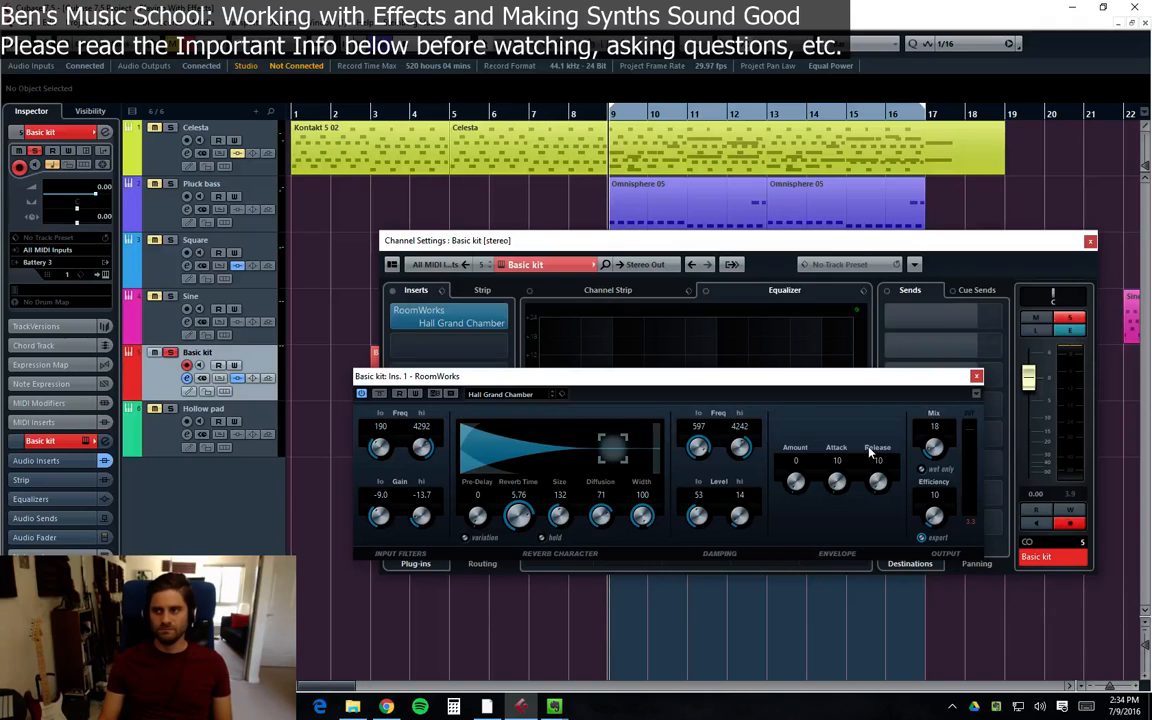
click(976, 376)
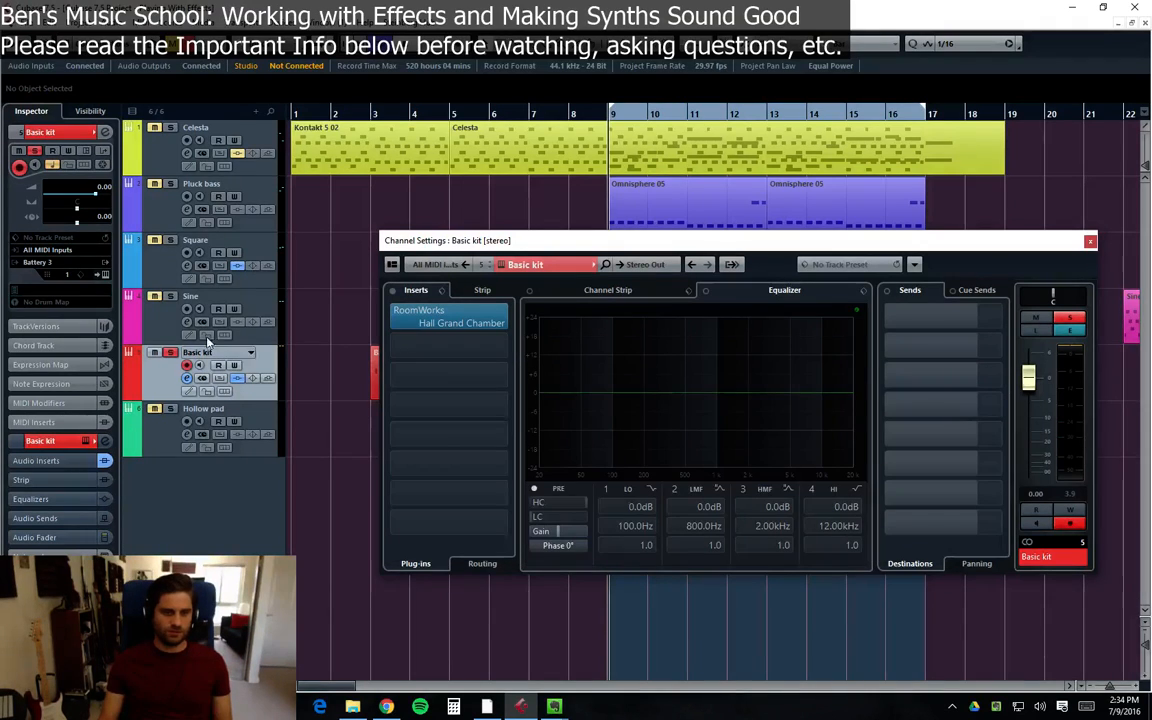
Bypass RoomWorks on Basic kit and add the REVerence reverb in the second insert slot
click(391, 317)
click(391, 318)
click(408, 343)
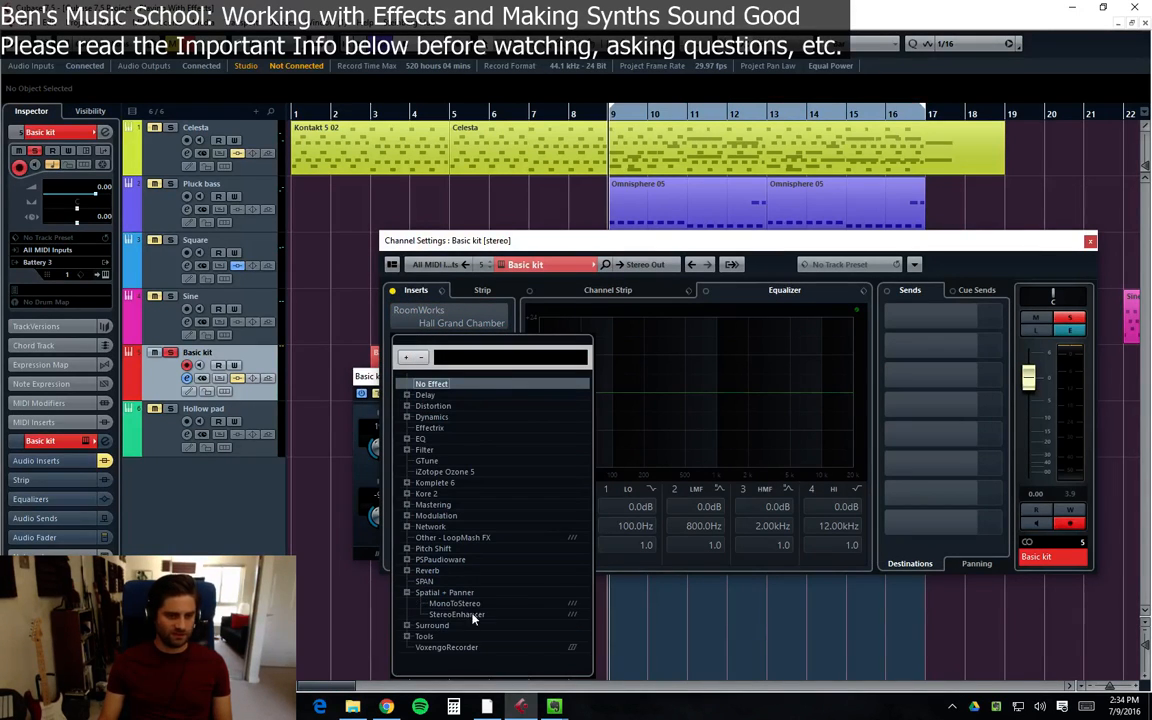
click(407, 570)
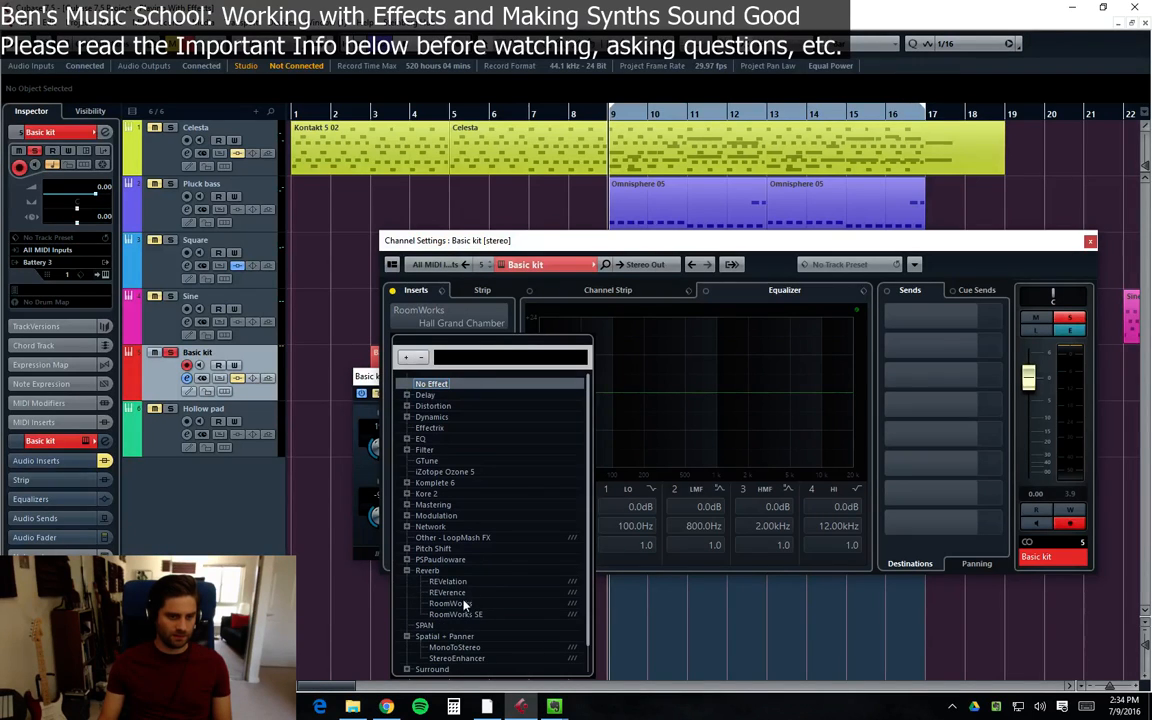
click(457, 592)
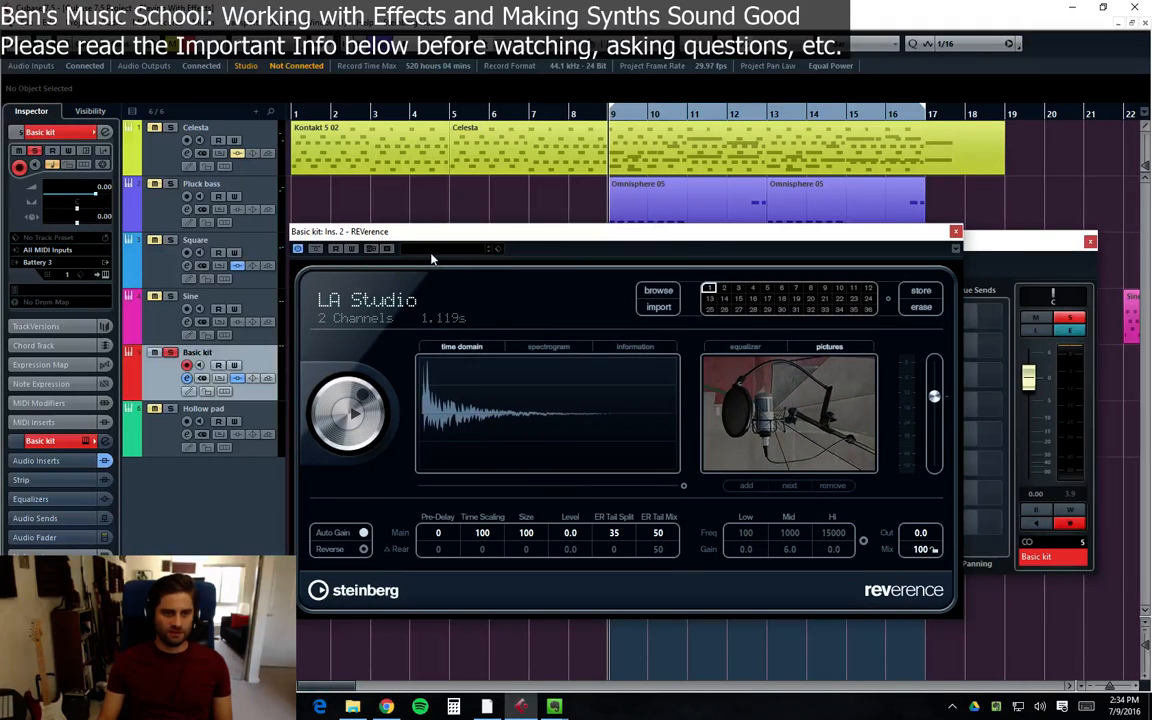
Load the French Stone Chapel A (SR) preset in REVerence and lower its Mix to 29
click(440, 249)
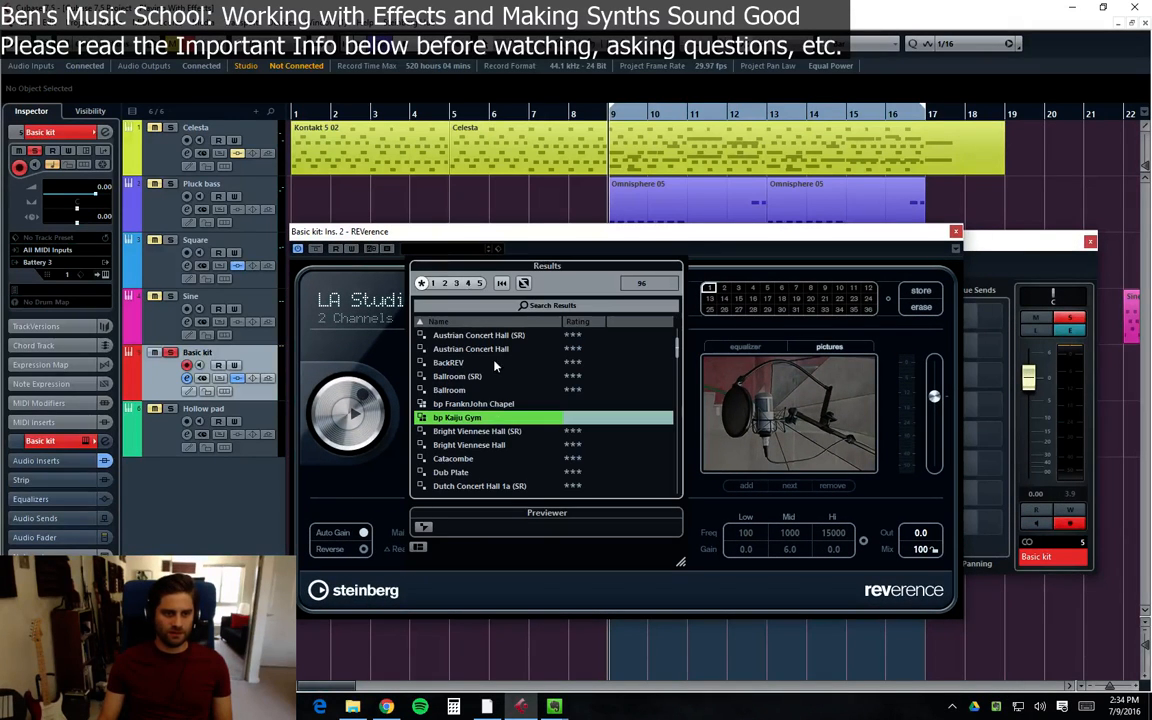
scroll(503, 432, down, 5)
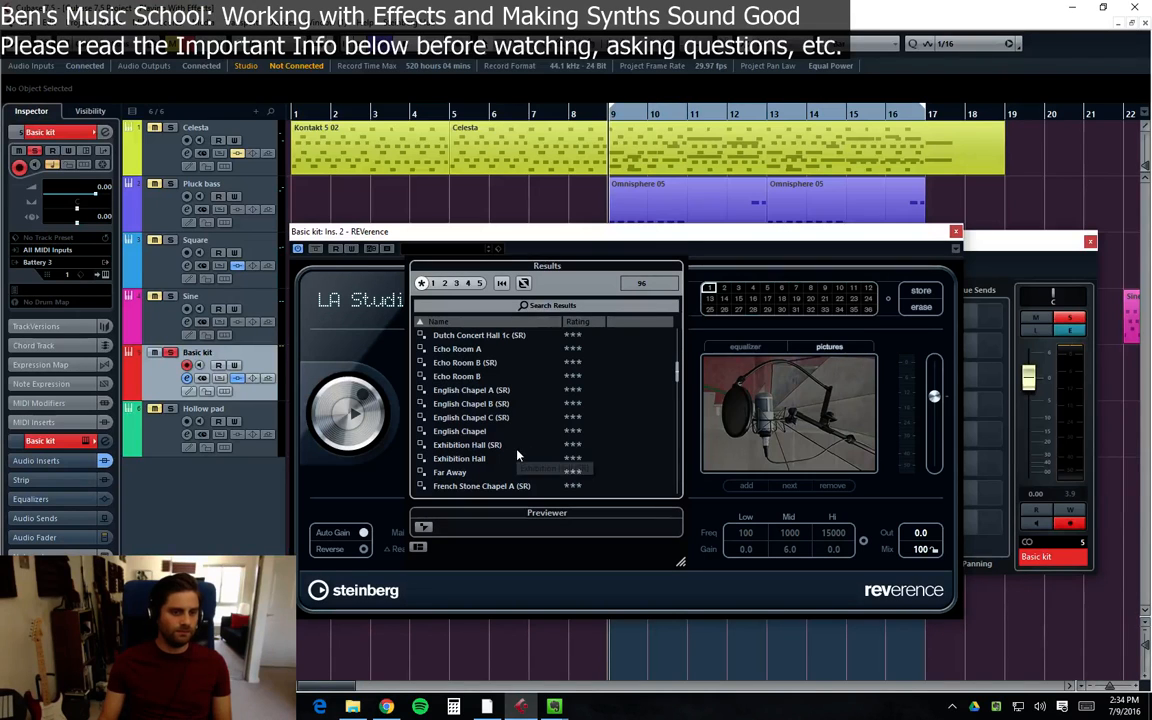
scroll(512, 413, down, 3)
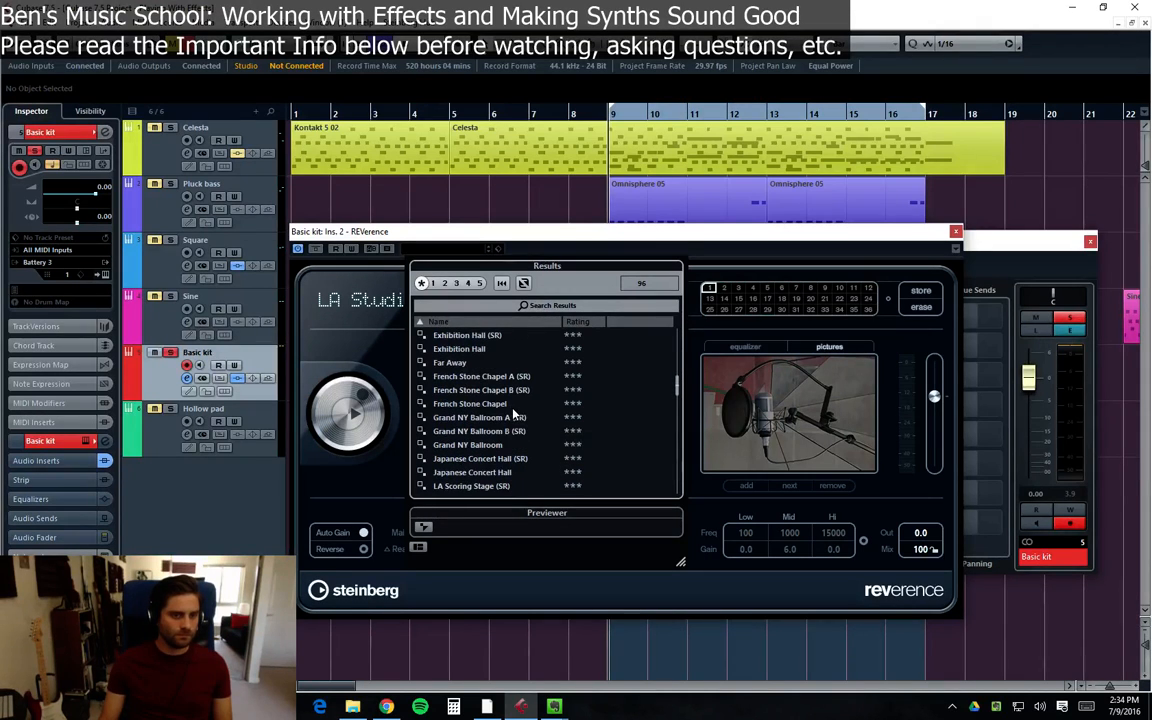
click(481, 377)
double_click(481, 377)
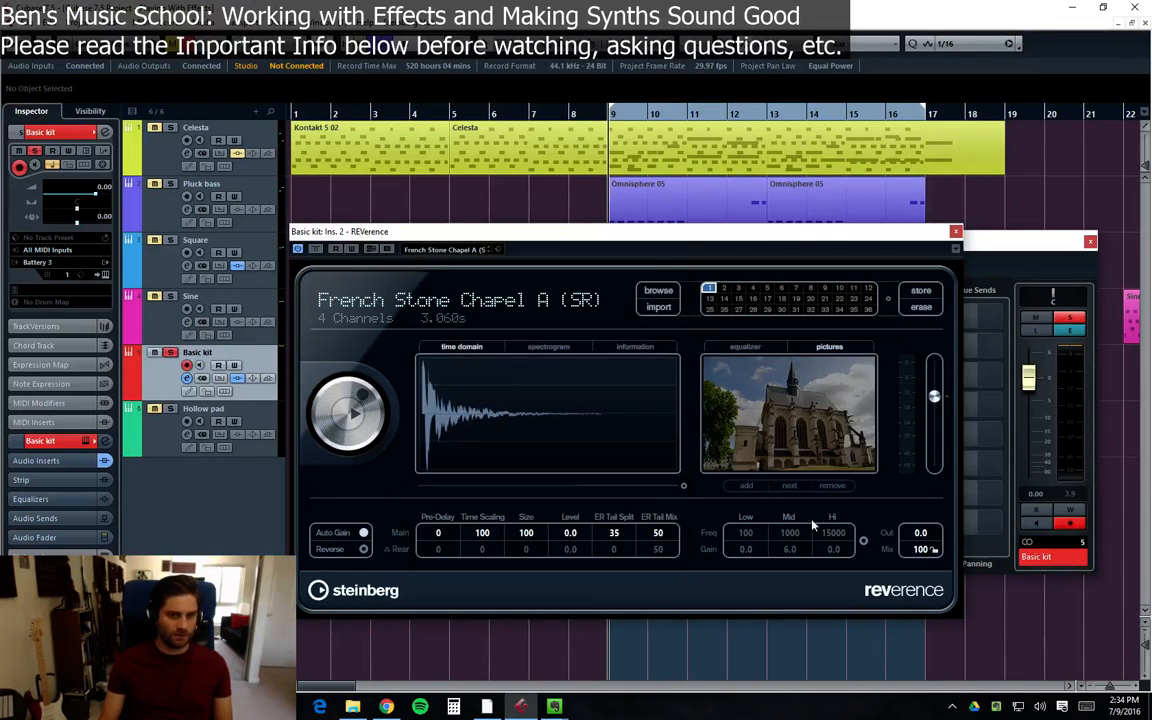
drag(915, 618, 923, 587)
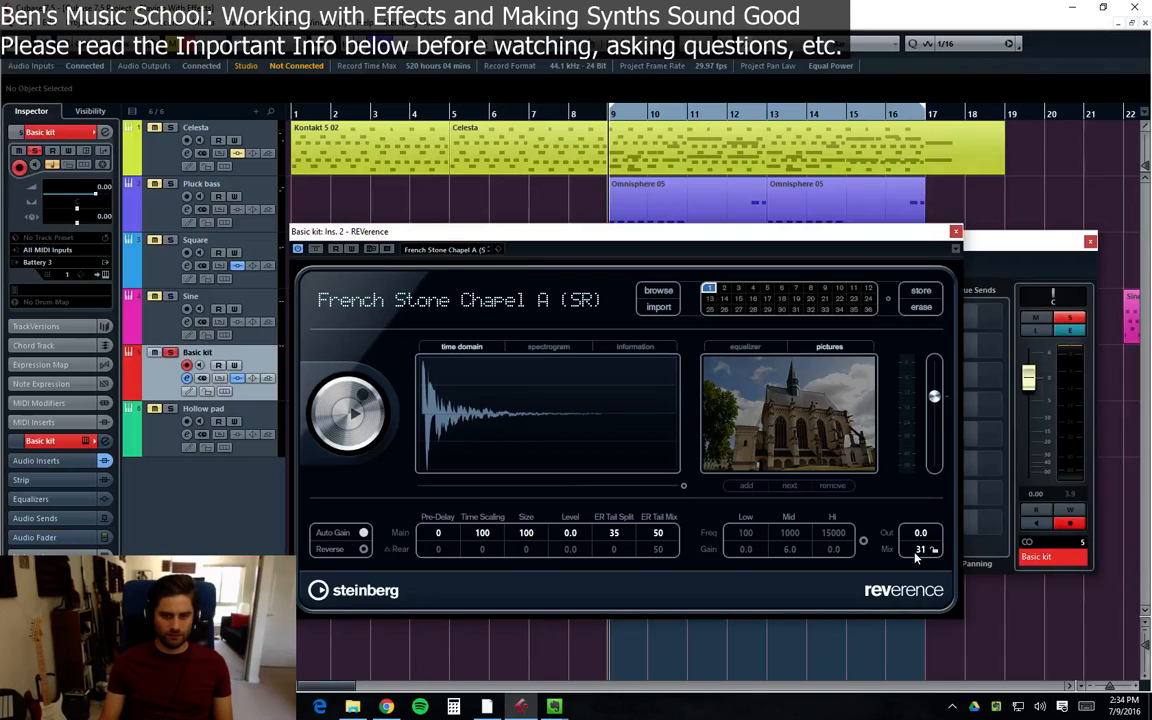
Play Basic kit from bar 9 and lower the REVerence Mix to 17
drag(620, 231, 602, 265)
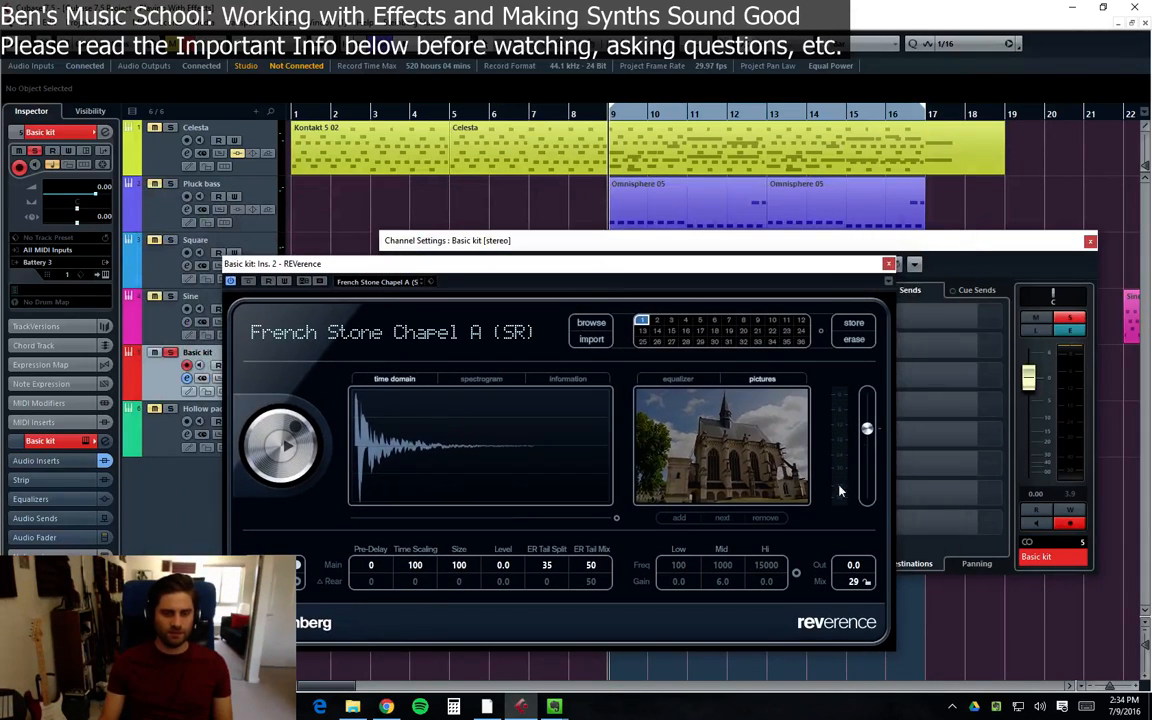
key(space)
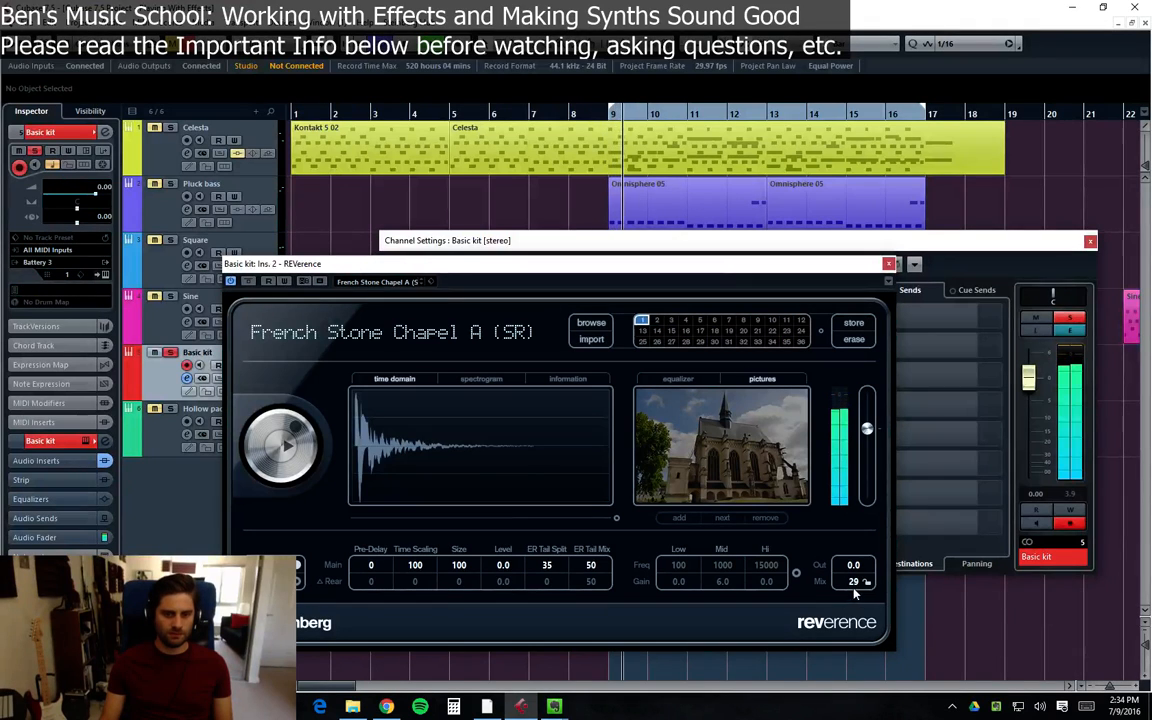
drag(853, 581, 849, 624)
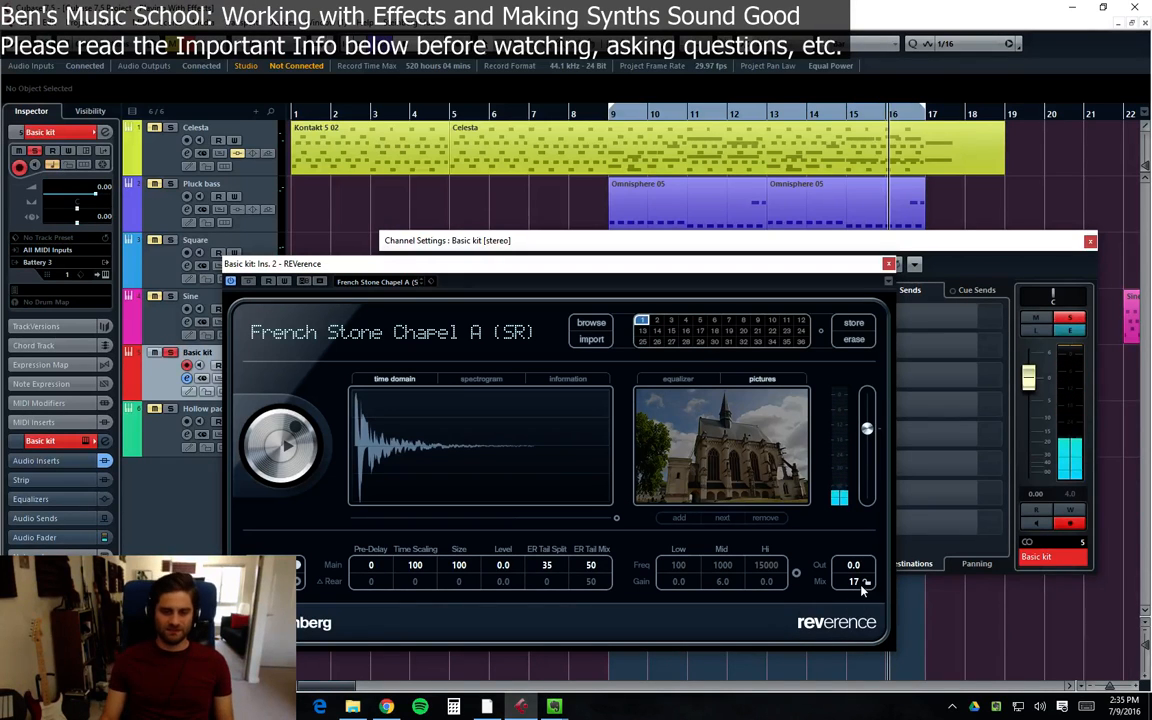
Replay from bar 9, reduce the REVerence Mix to 12, and close the plug-in window
drag(634, 270, 719, 251)
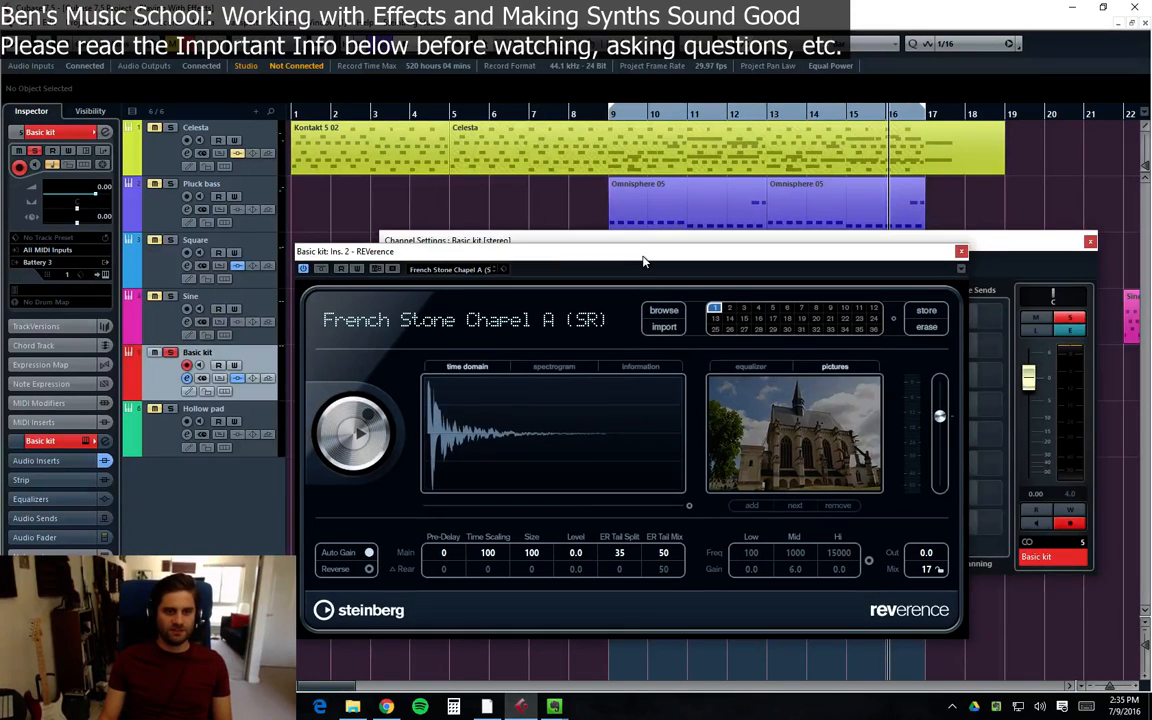
drag(632, 247, 674, 269)
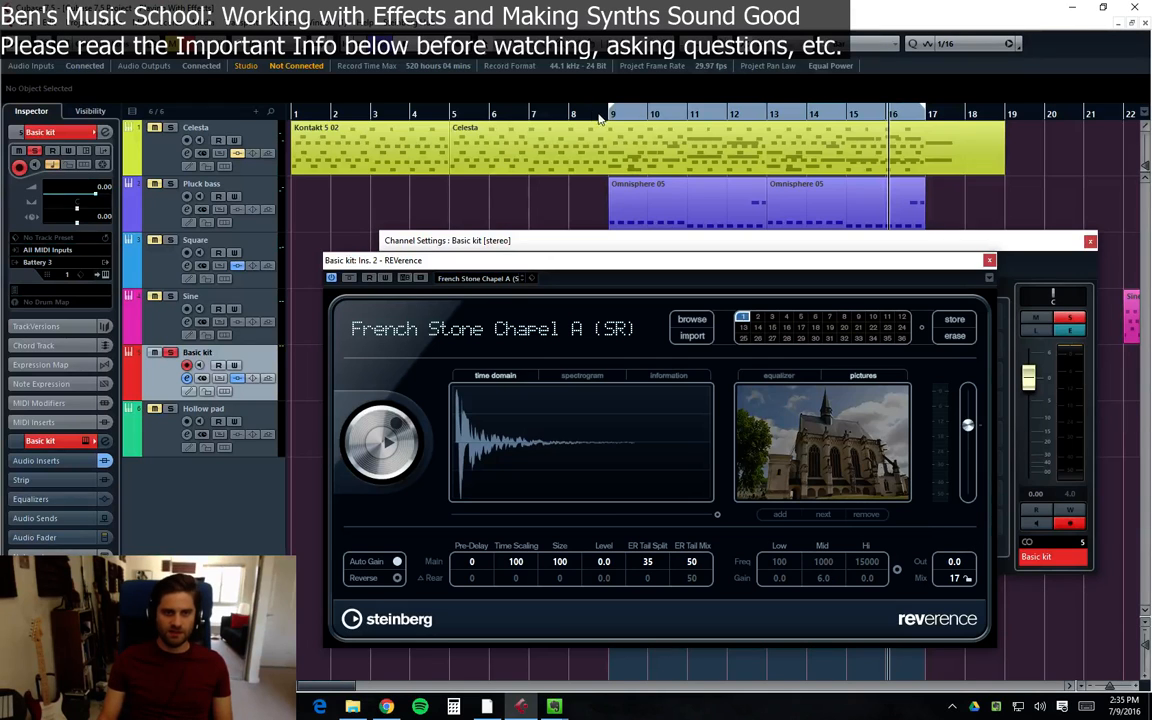
drag(610, 116, 593, 117)
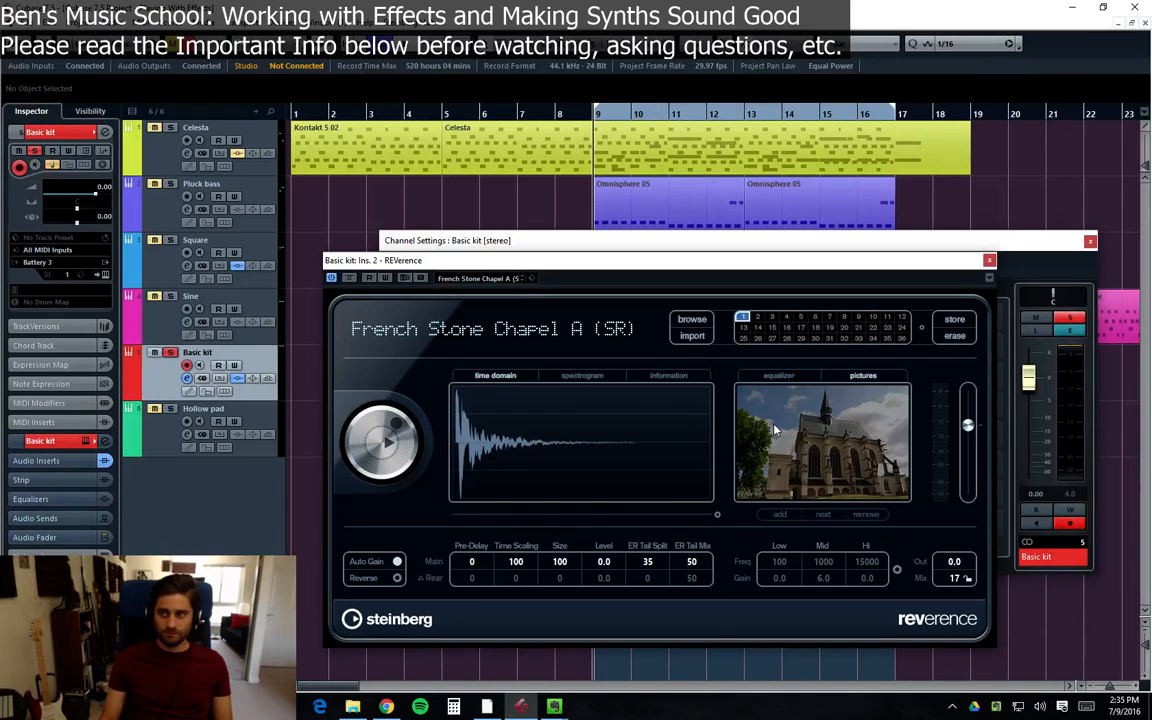
key(space)
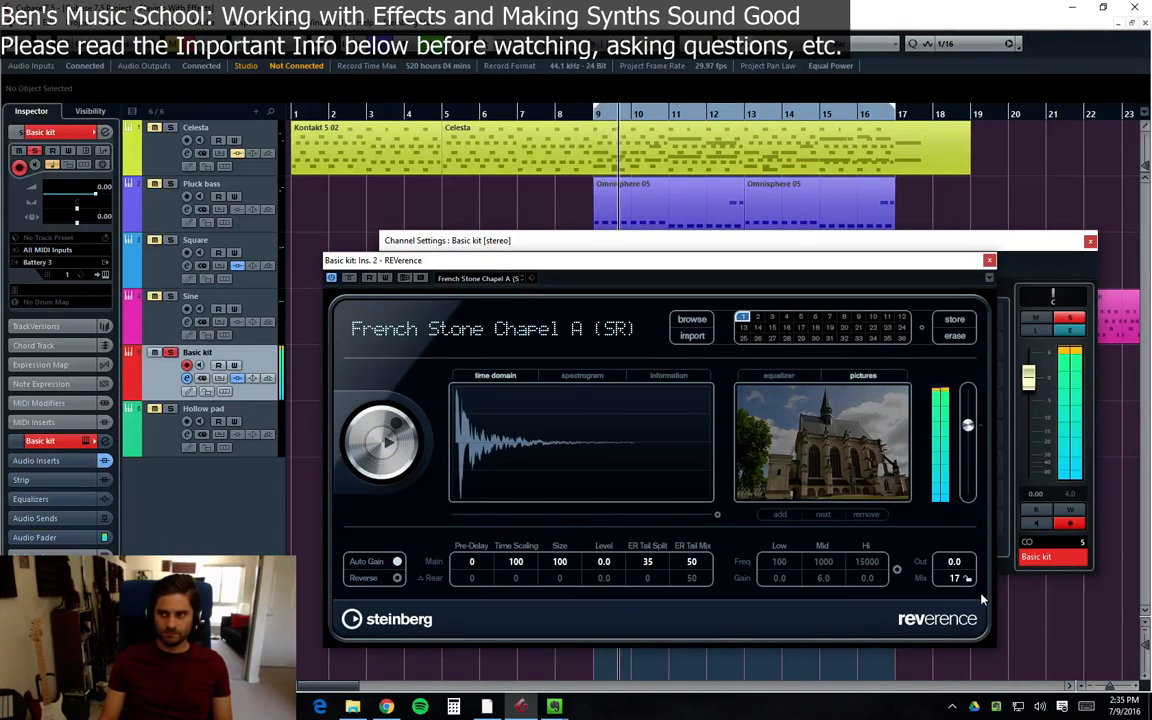
drag(950, 579, 951, 592)
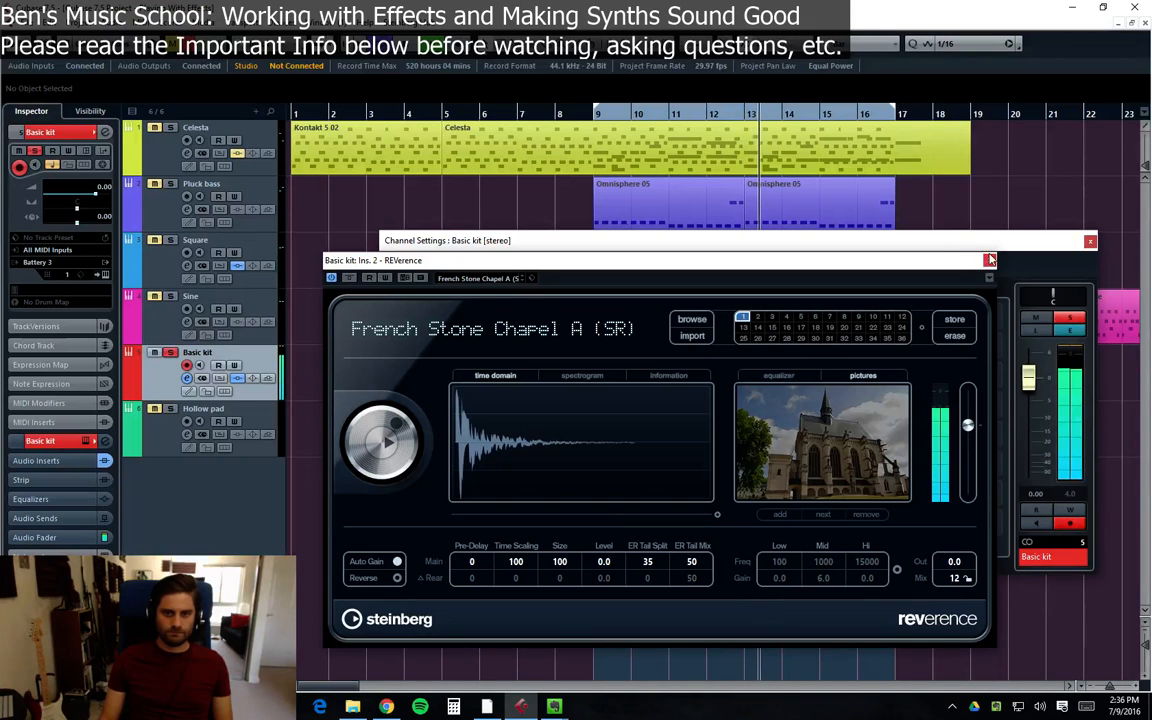
drag(922, 265, 967, 269)
click(1035, 265)
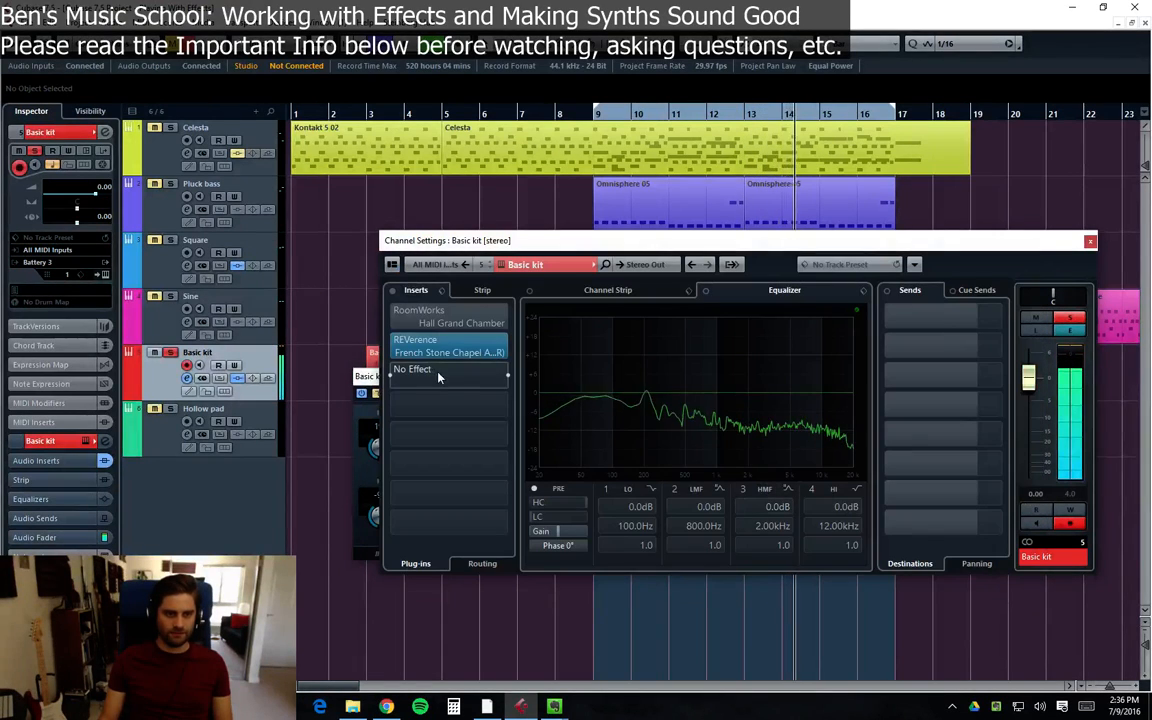
Close the RoomWorks window and move REVerence to the seventh insert slot in Basic kit's channel settings
click(1090, 242)
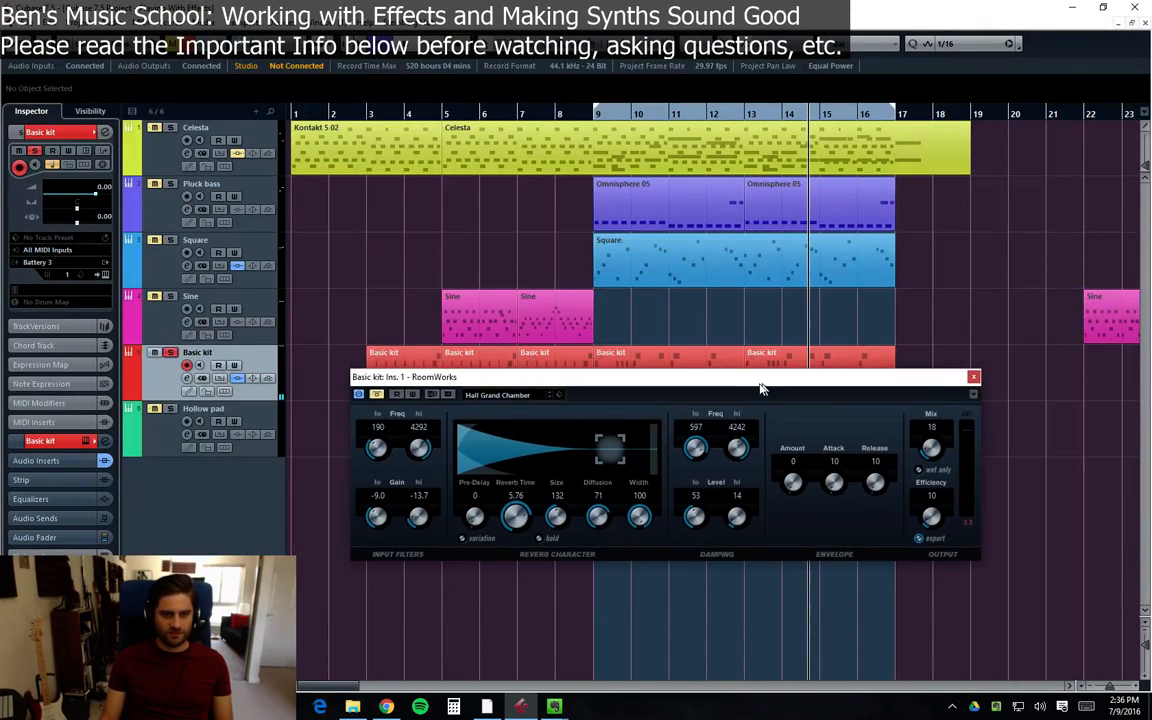
drag(748, 385, 750, 393)
click(979, 384)
click(186, 378)
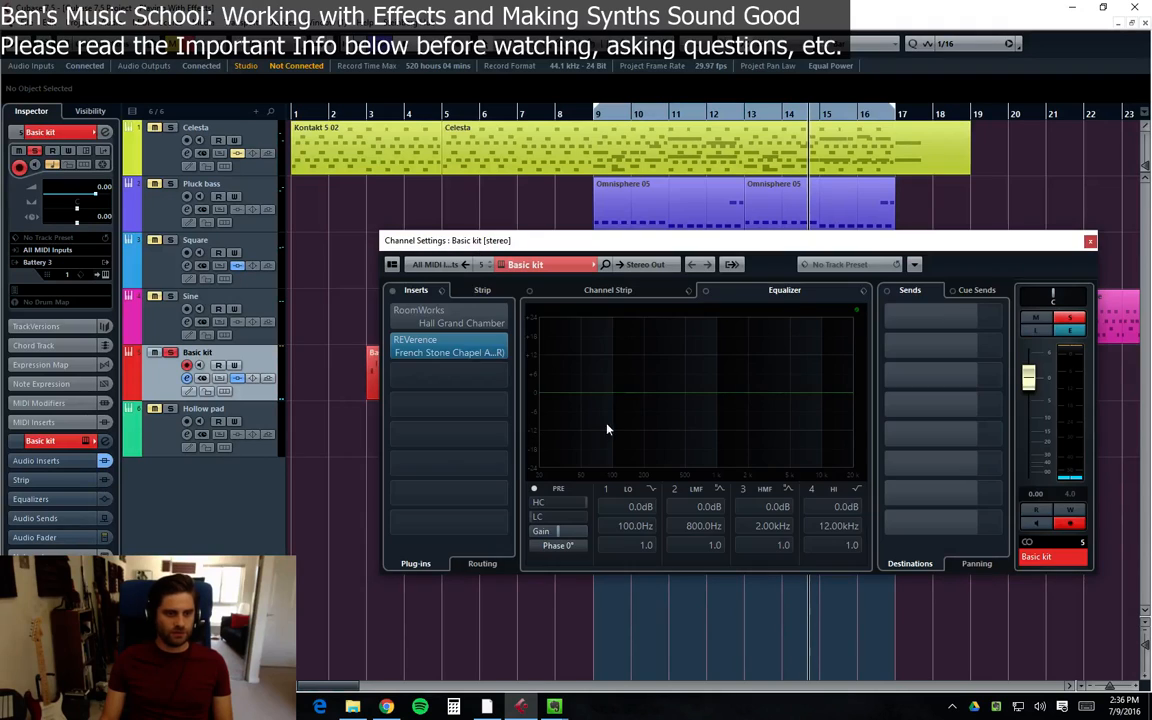
drag(452, 342, 455, 492)
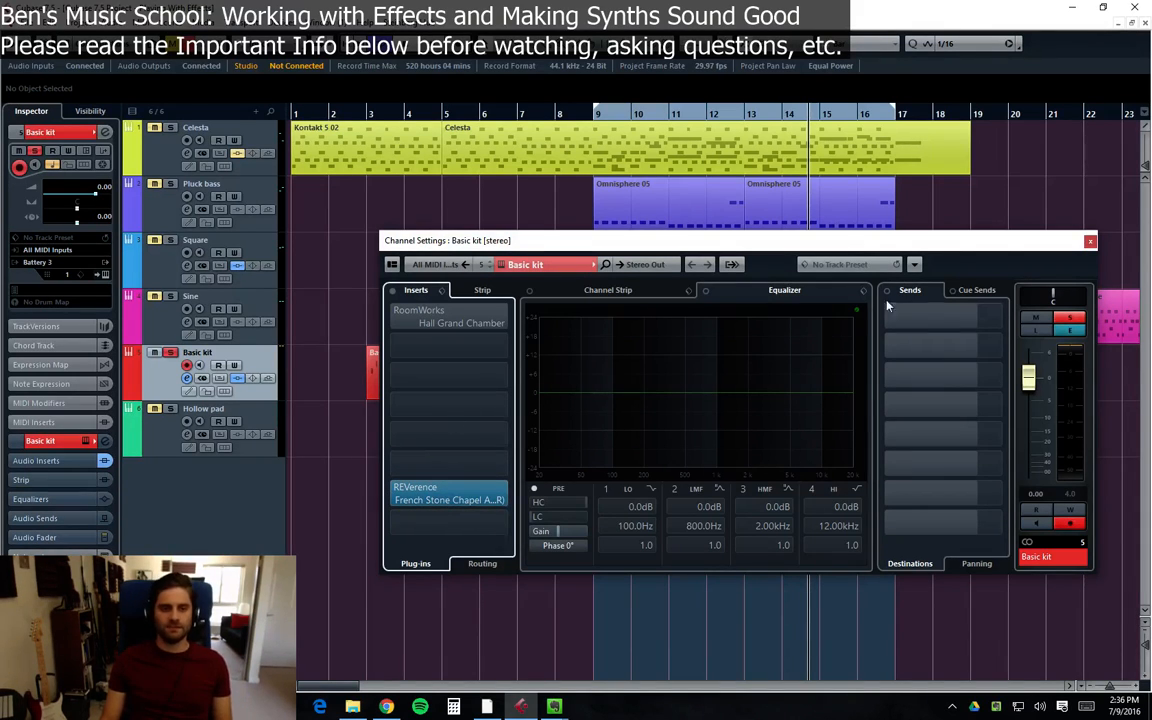
click(1090, 241)
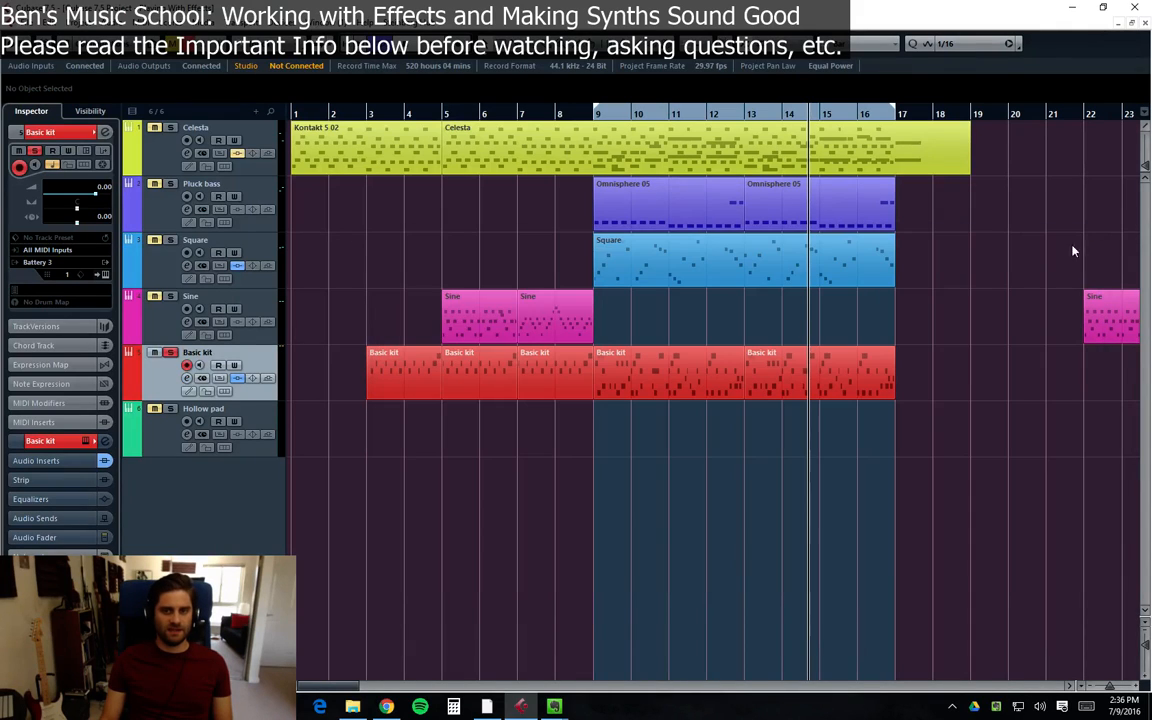
Solo the Square track instead of Basic kit and open its channel settings for playback
click(165, 274)
click(179, 380)
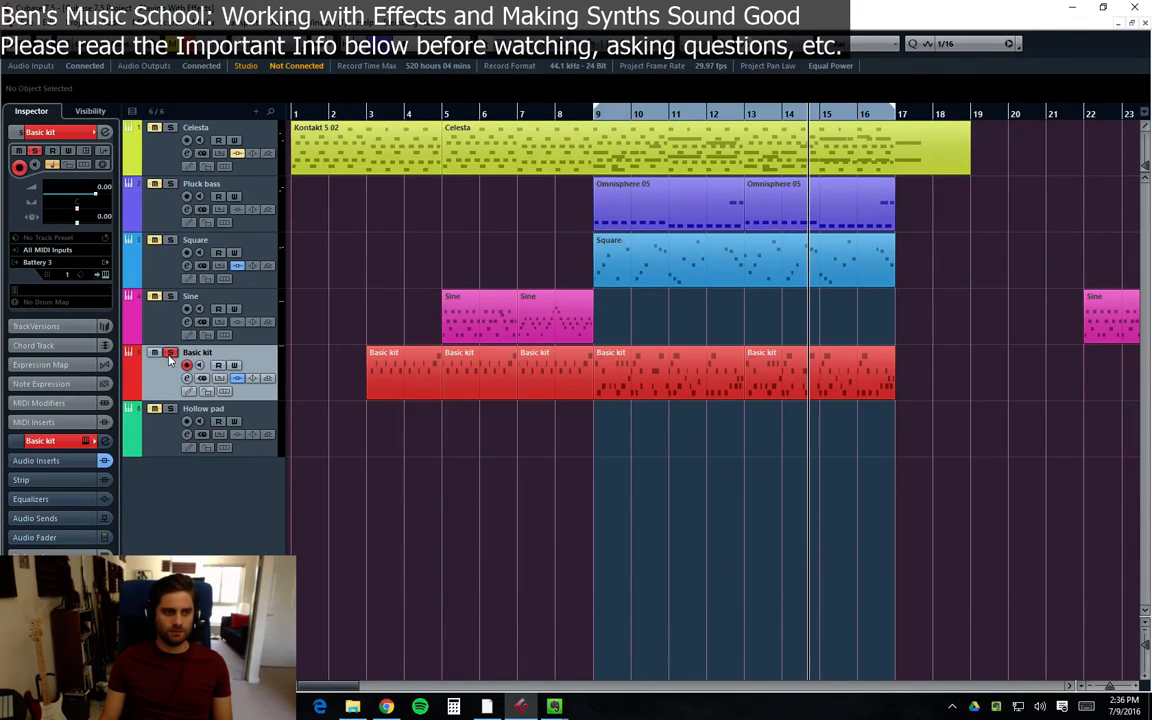
click(170, 353)
click(171, 276)
click(170, 241)
key(space)
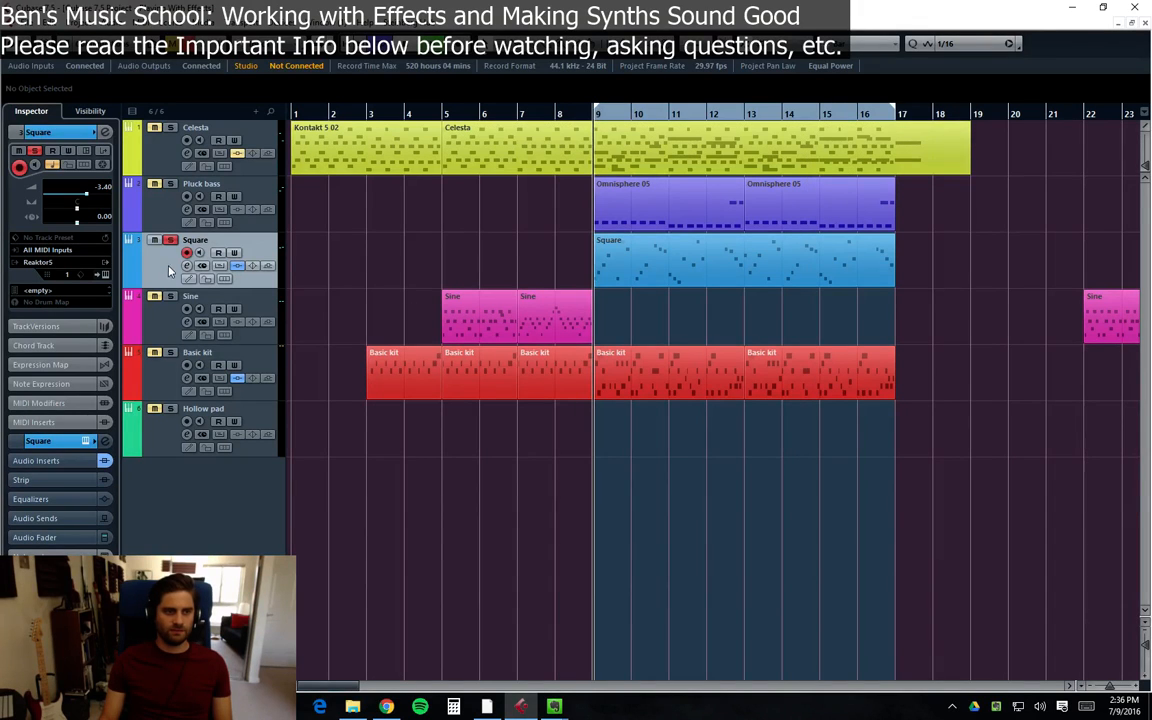
click(187, 266)
key(space)
Move PingPongDelay to the fourth insert slot, after RoomWorks, and play the Square track from bar 9
drag(488, 340, 469, 407)
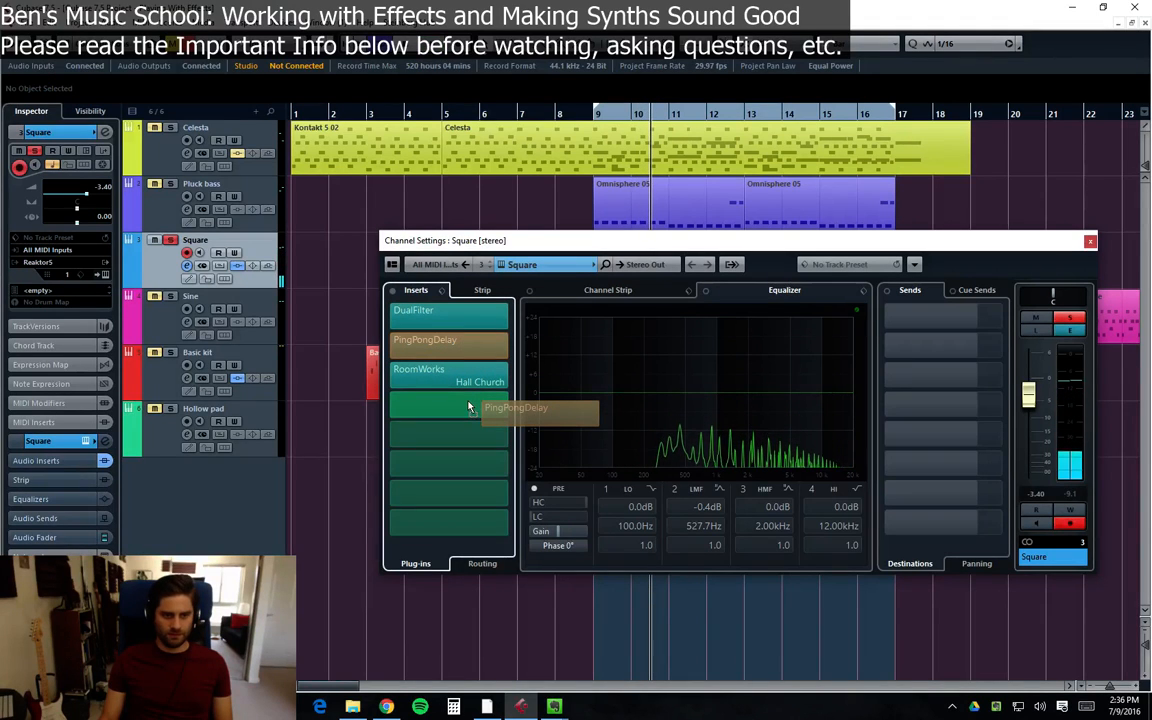
drag(468, 407, 484, 396)
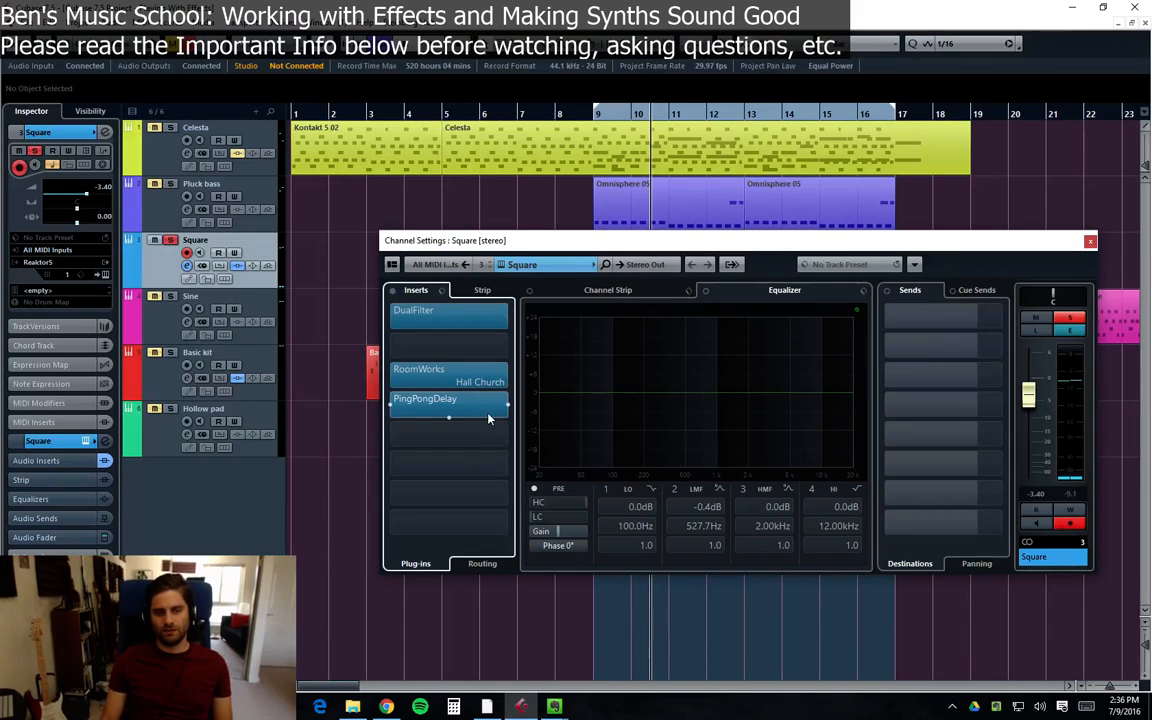
click(594, 116)
key(space)
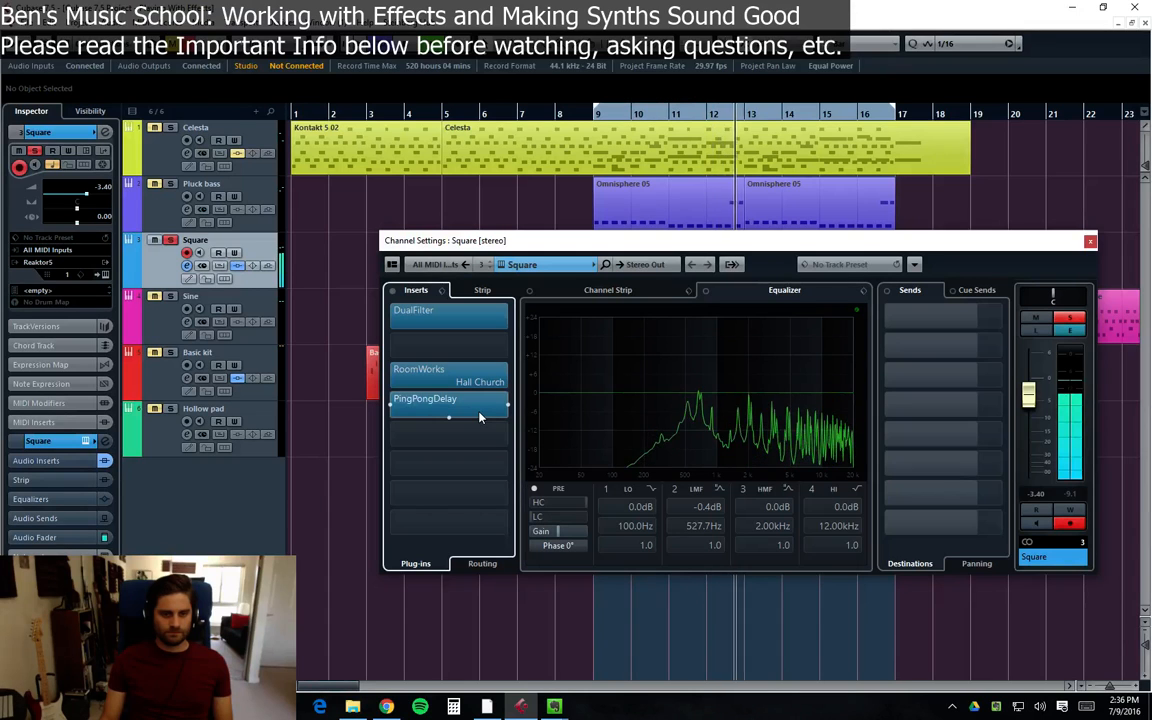
Move PingPongDelay back to the second insert slot, ahead of RoomWorks, and replay Square from bar 9
drag(479, 418, 484, 348)
click(596, 118)
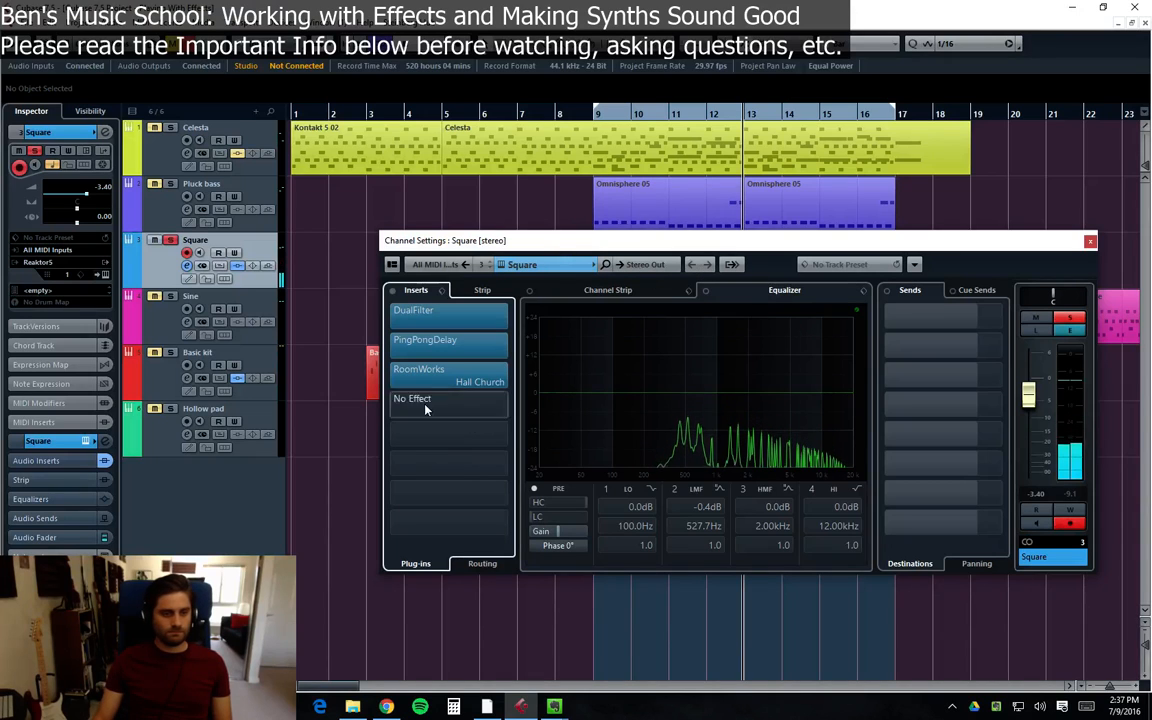
drag(1018, 240, 1031, 241)
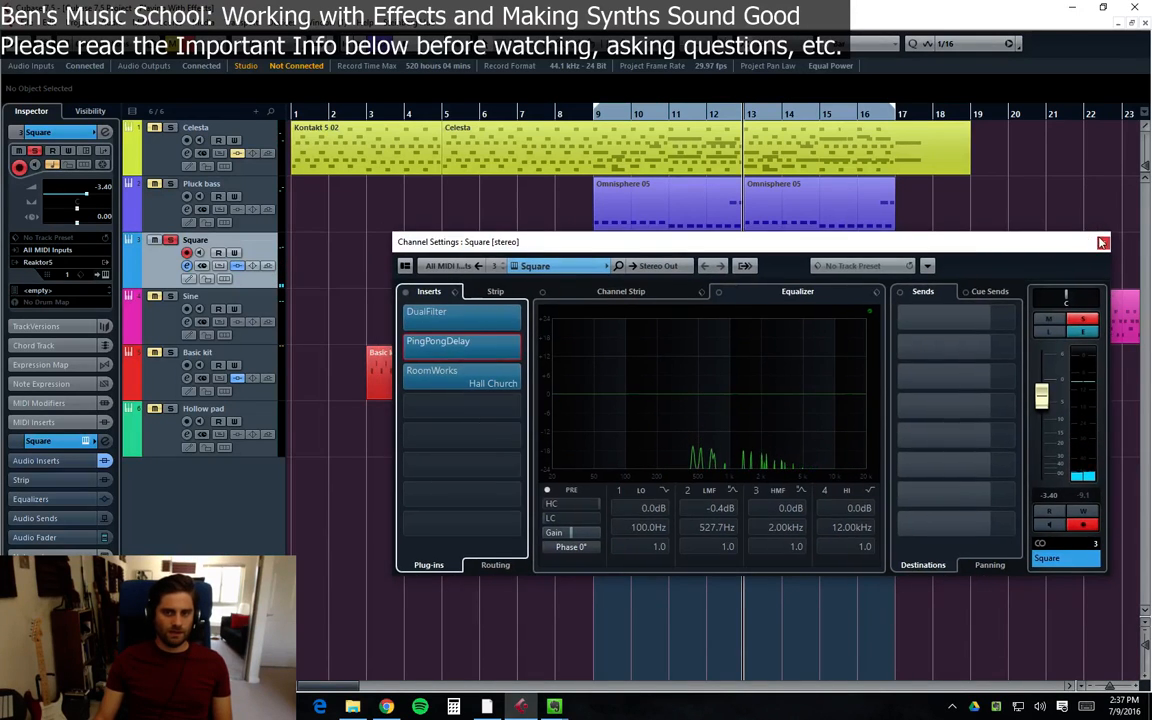
click(1102, 241)
click(171, 241)
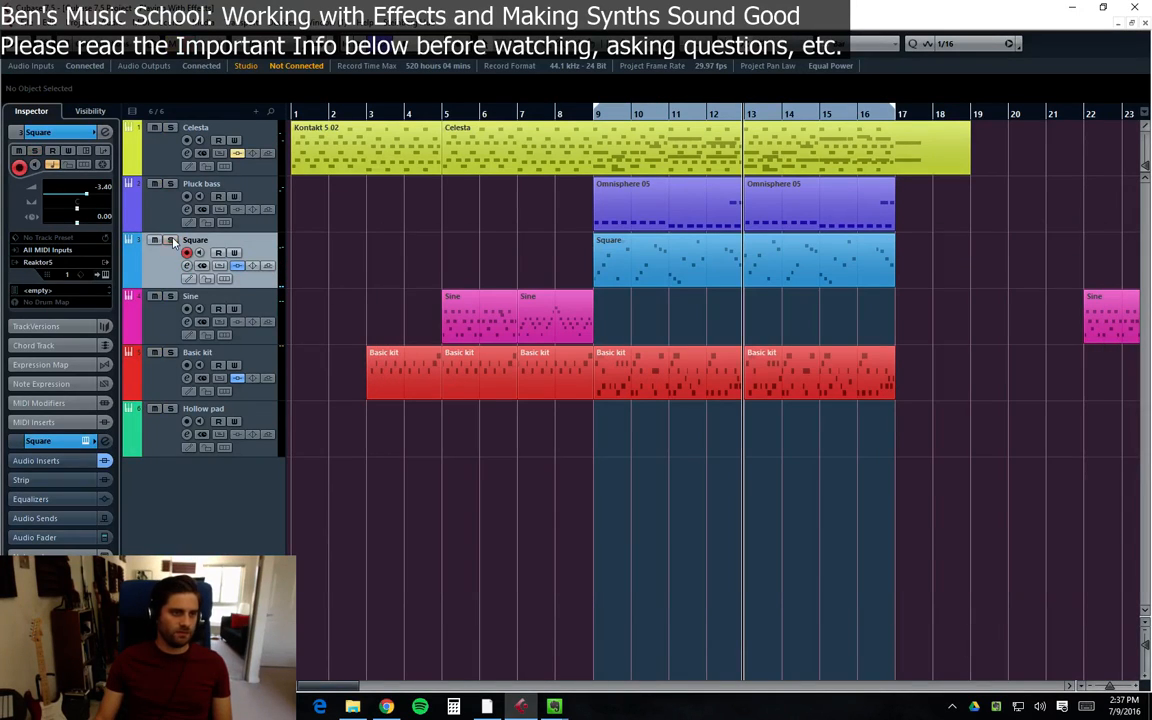
click(163, 371)
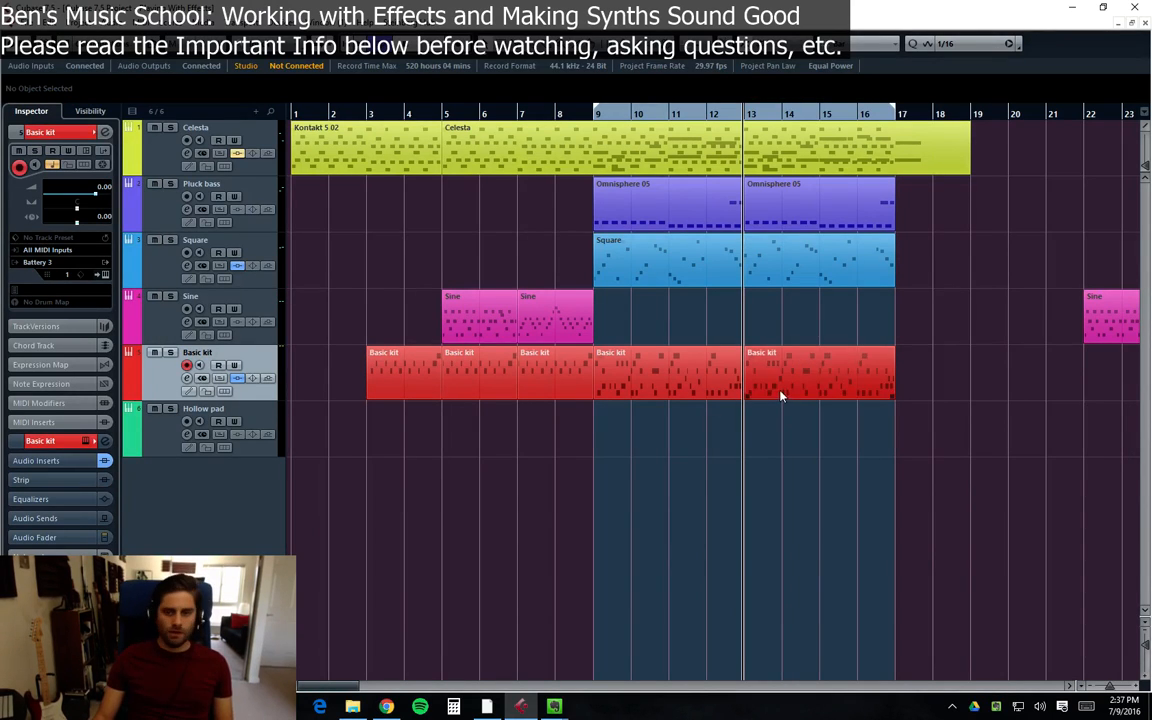
key(alt+Tab)
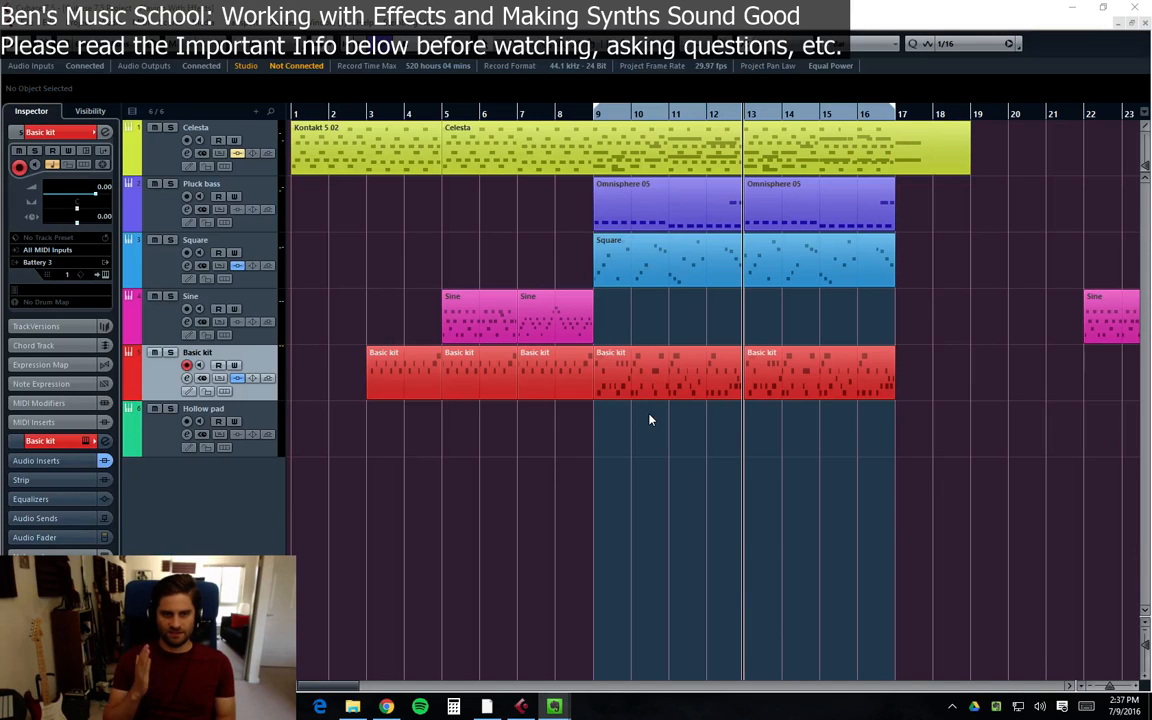
Select and solo the Square track, and play it from bar 9
click(154, 240)
click(154, 248)
click(154, 241)
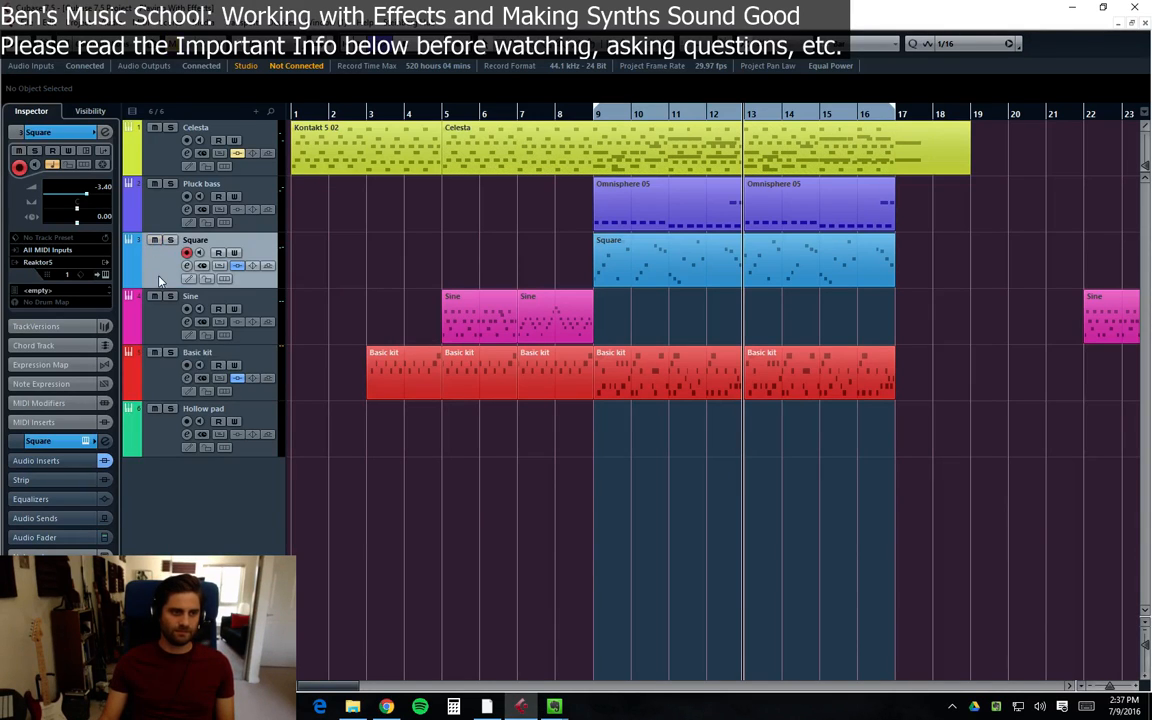
click(171, 240)
click(591, 114)
key(space)
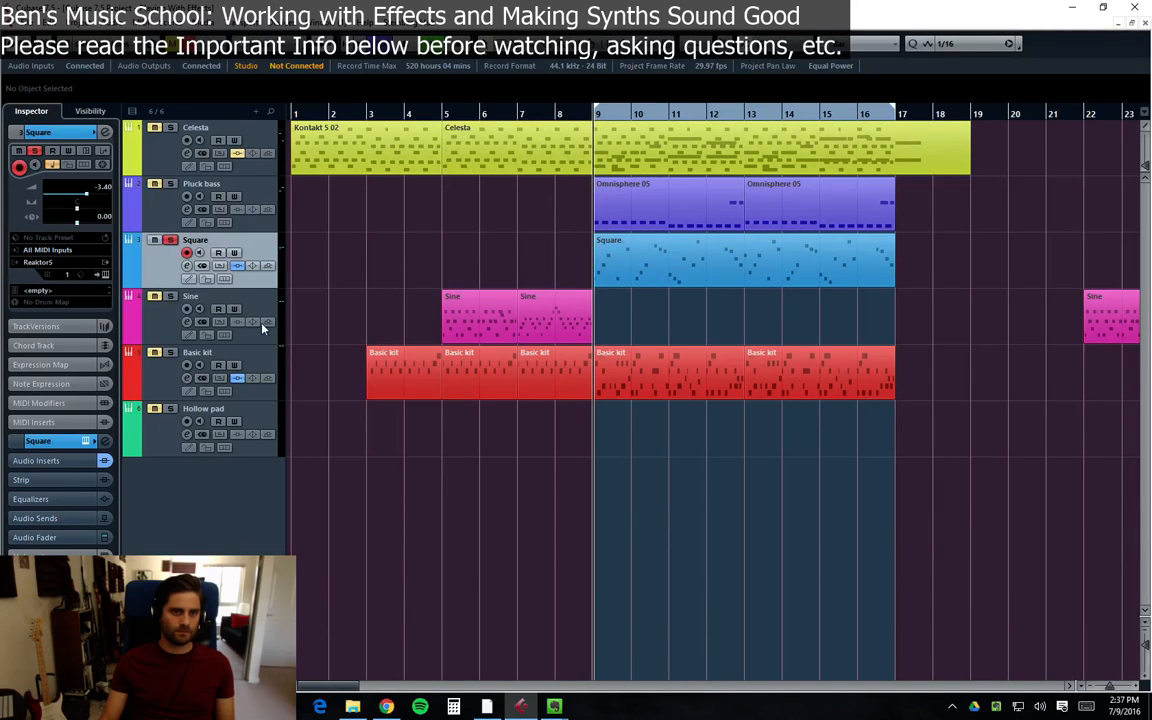
click(186, 265)
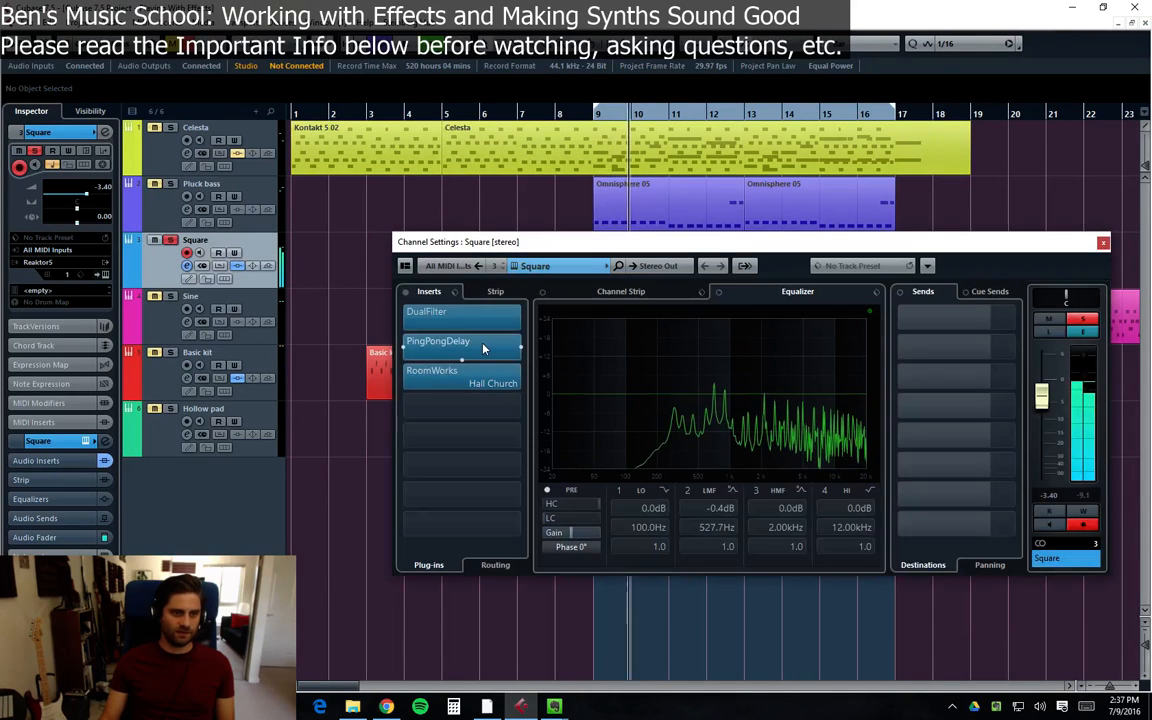
click(419, 341)
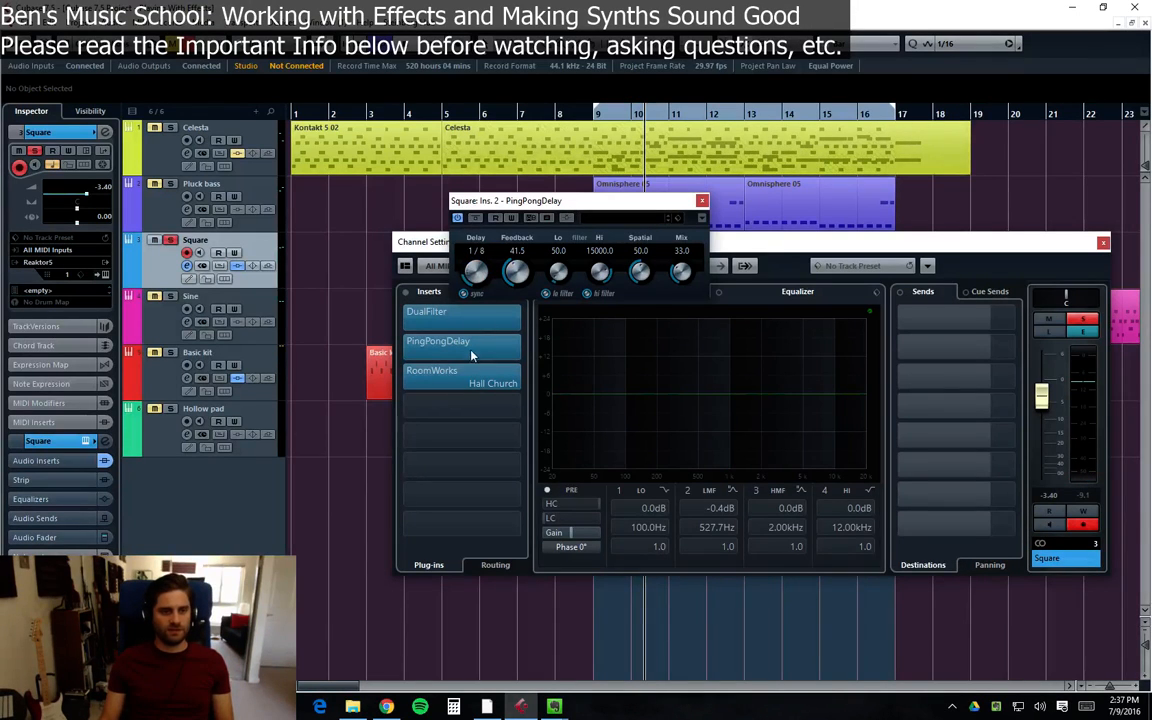
drag(471, 362, 475, 366)
click(597, 117)
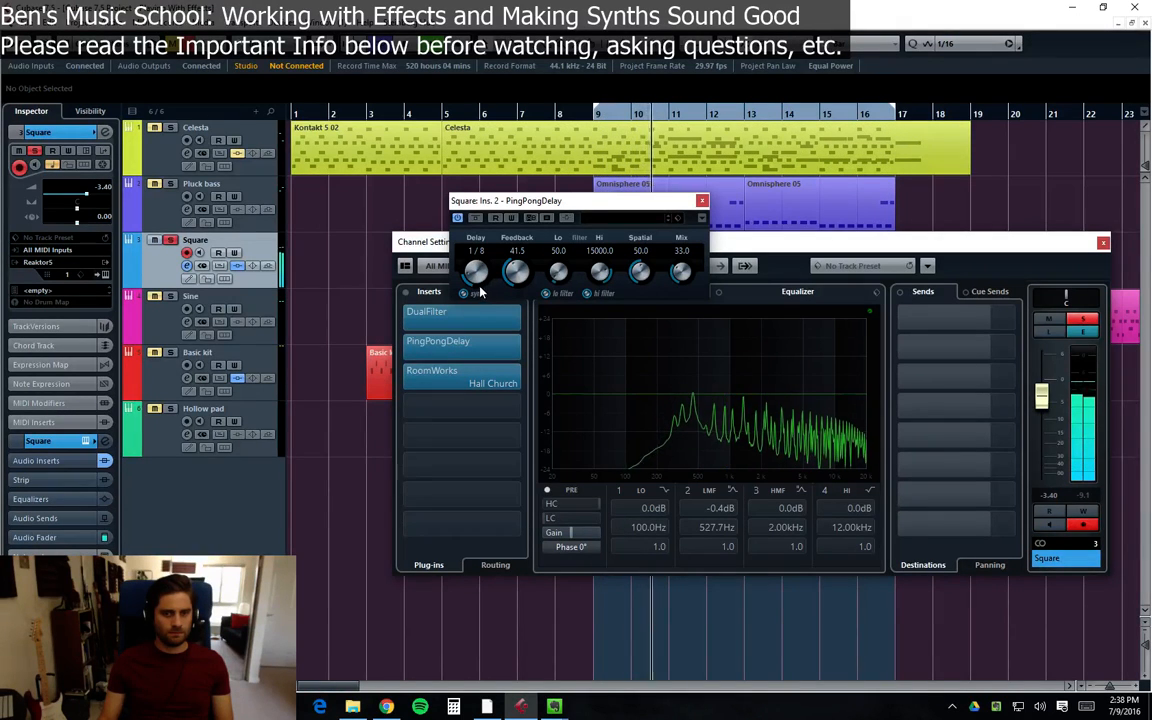
Set PingPongDelay's delay time to 1/32 and audition it on Square from bar 9
drag(474, 284, 479, 312)
click(591, 118)
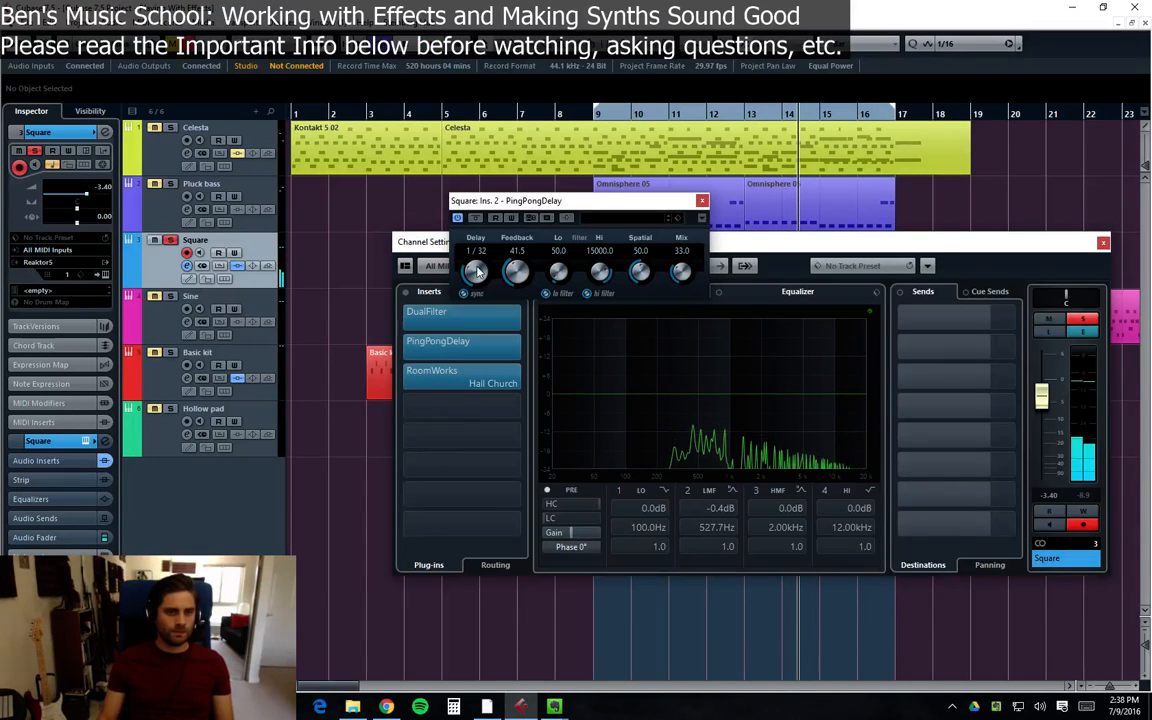
key(space)
key(space)
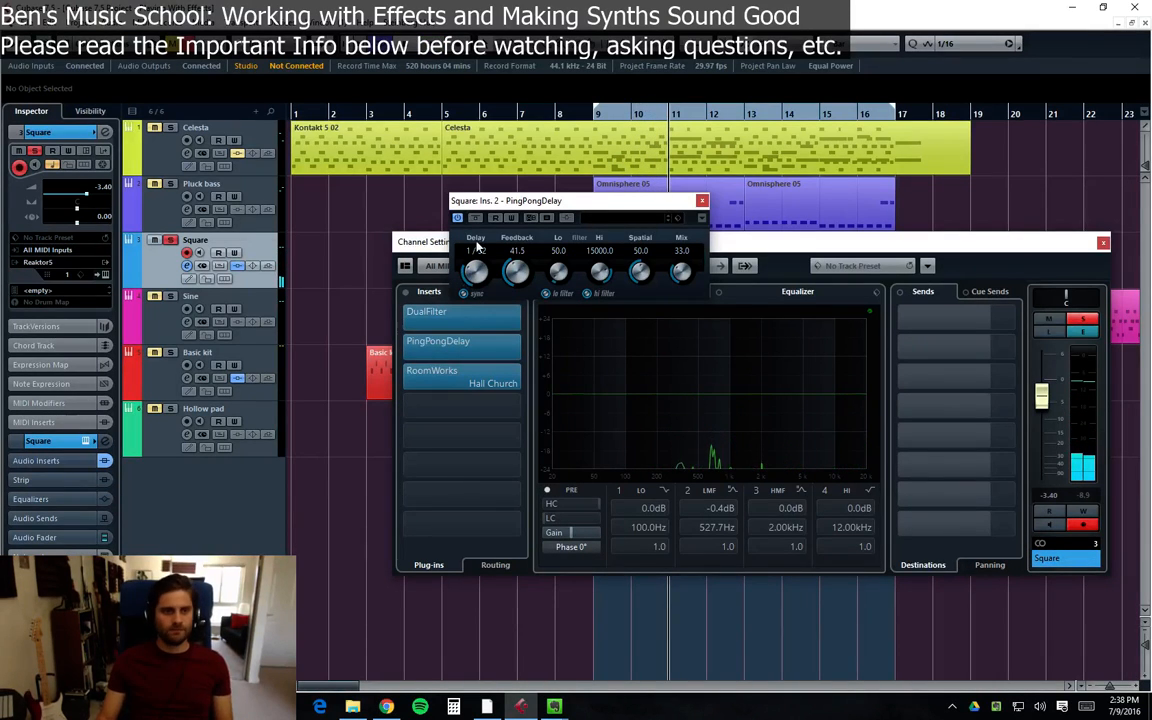
Audition PingPongDelay with a 1/4 D delay and change the delay time to 1/2 D
drag(475, 270, 485, 273)
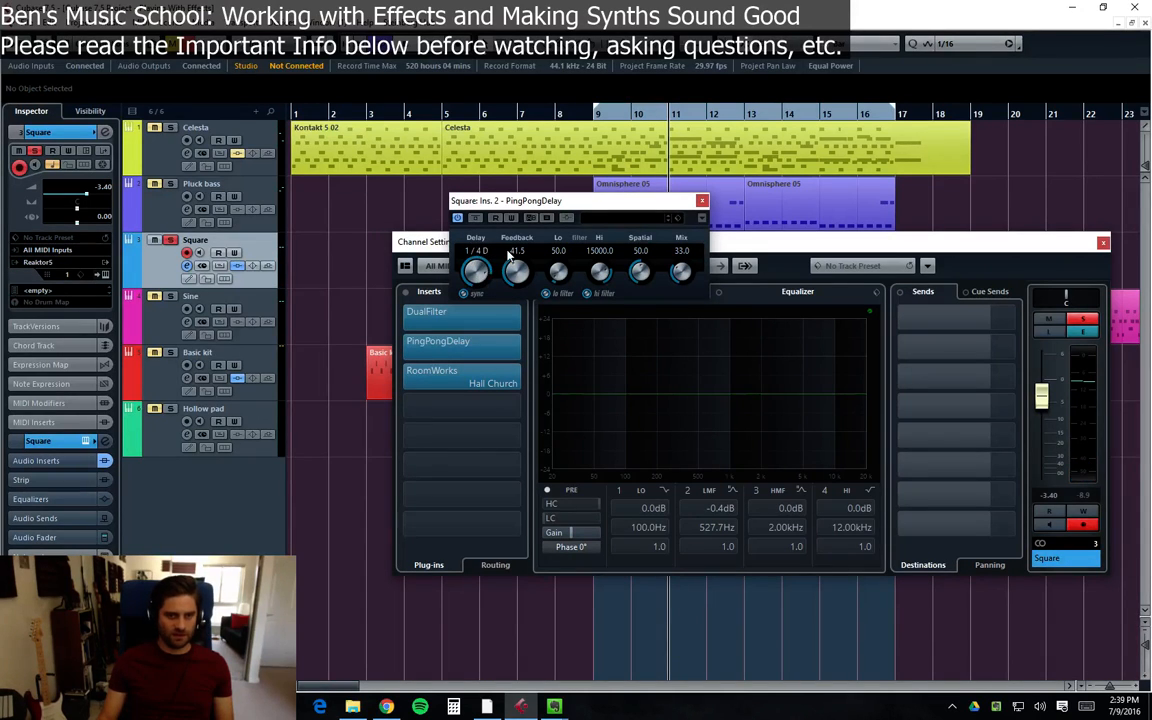
key(space)
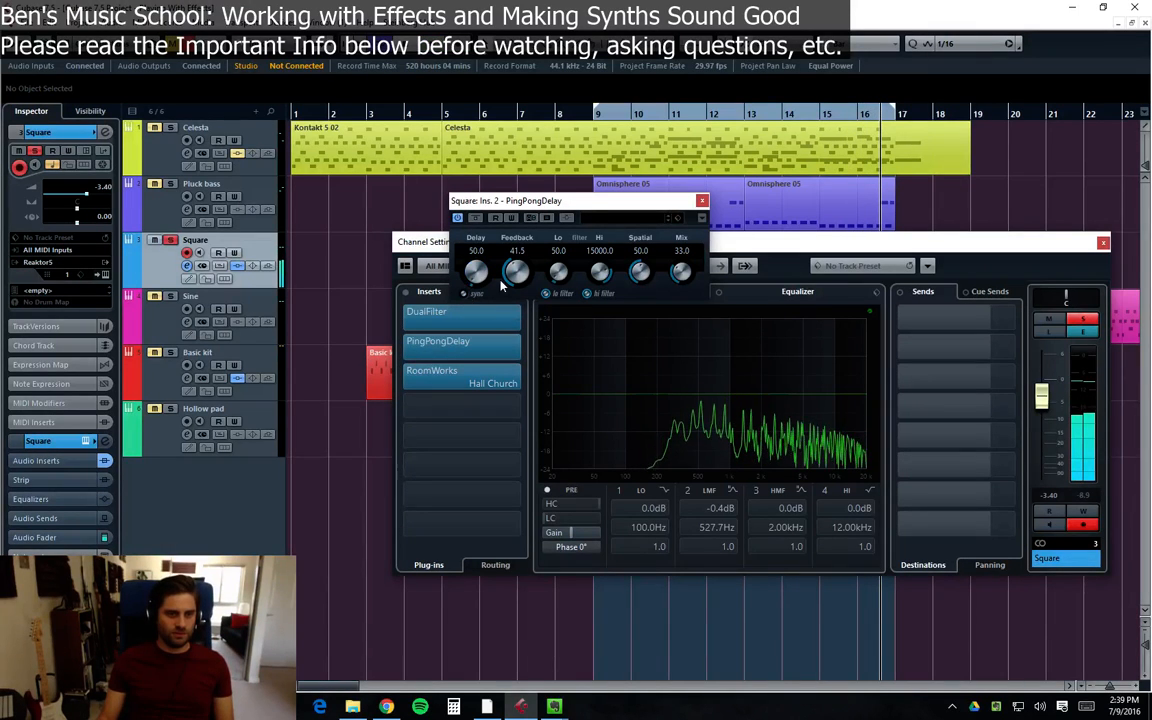
drag(470, 284, 484, 256)
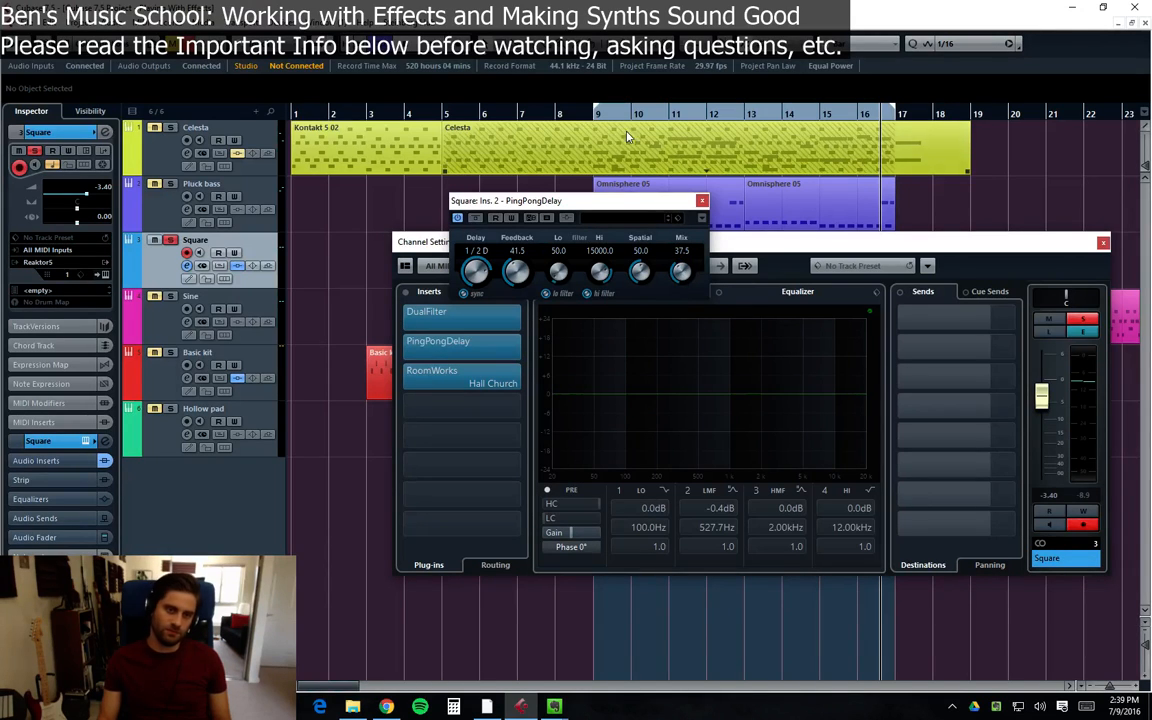
Raise PingPongDelay's mix to 100 during playback and bring it back down to 29.5
key(space)
drag(683, 282, 685, 204)
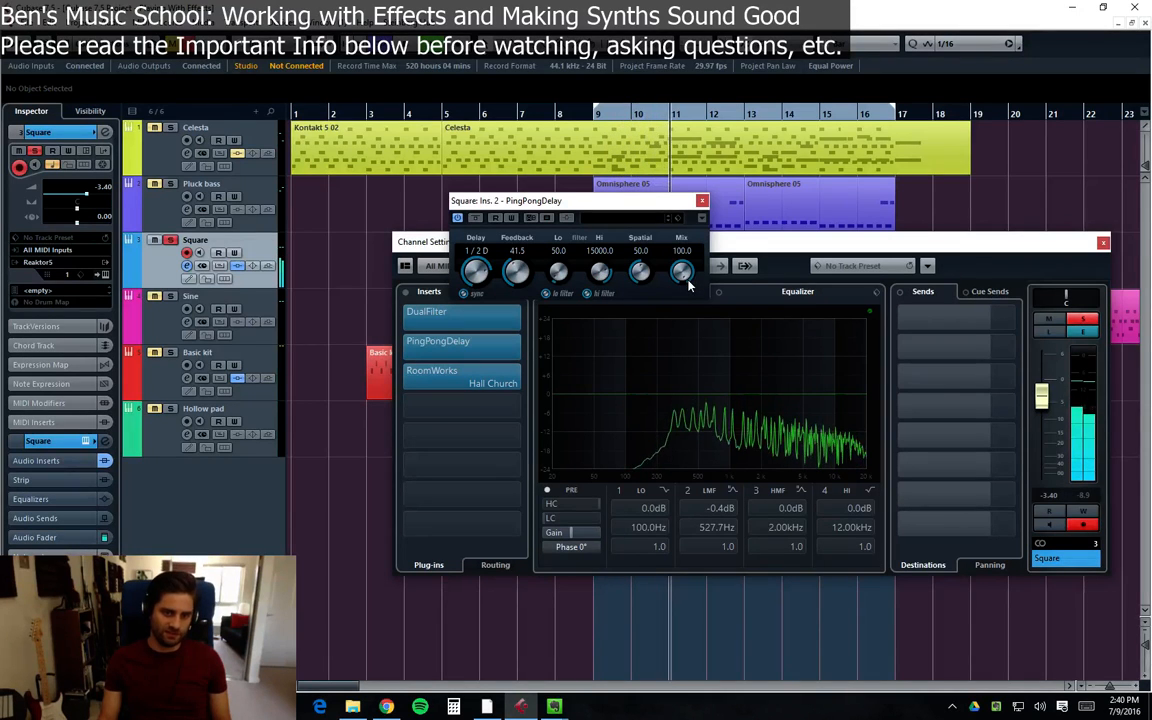
drag(688, 276, 688, 369)
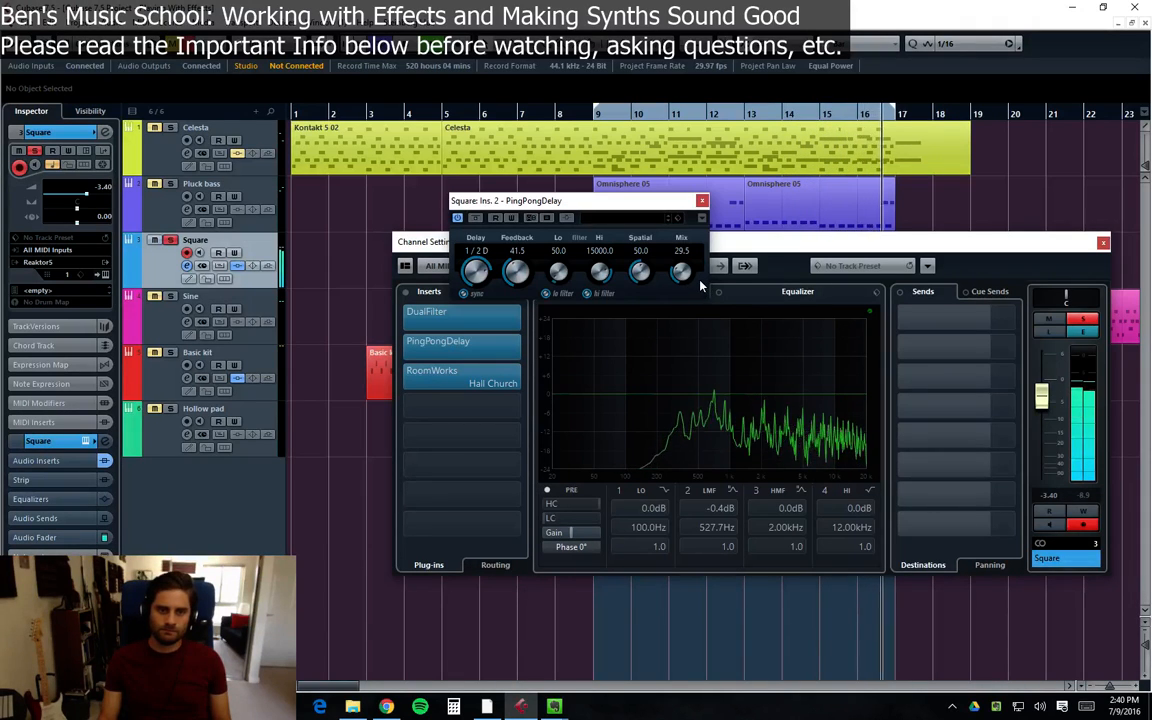
click(703, 203)
drag(946, 250, 927, 247)
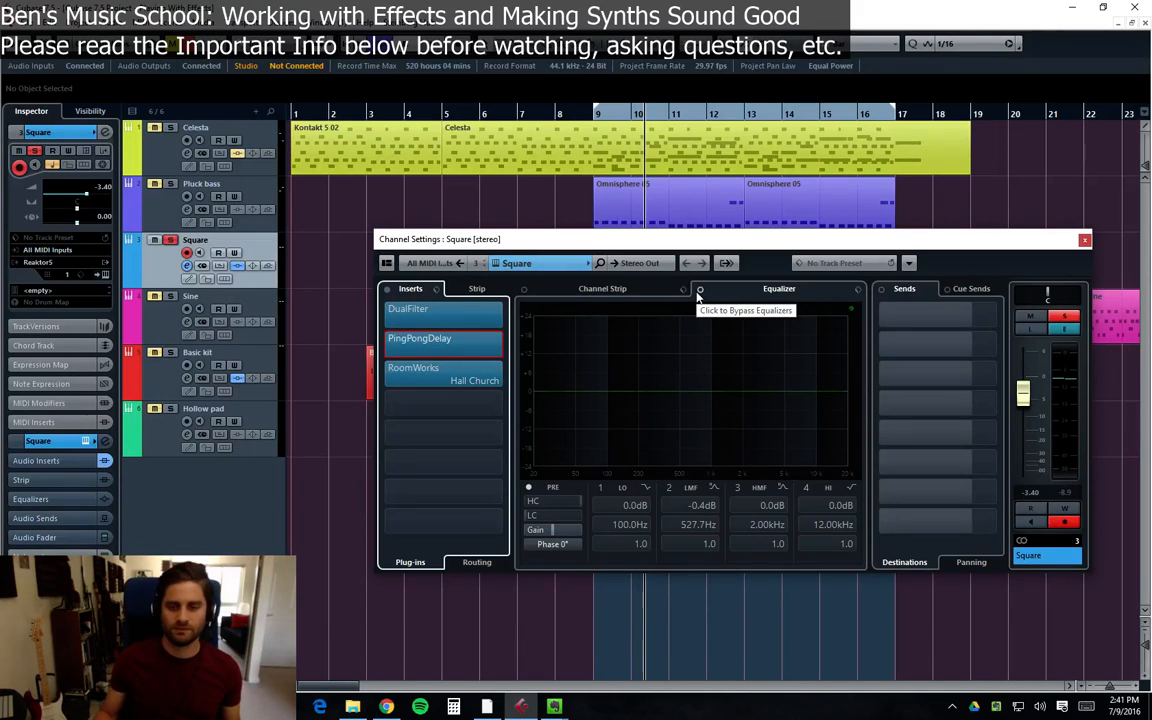
drag(676, 240, 671, 277)
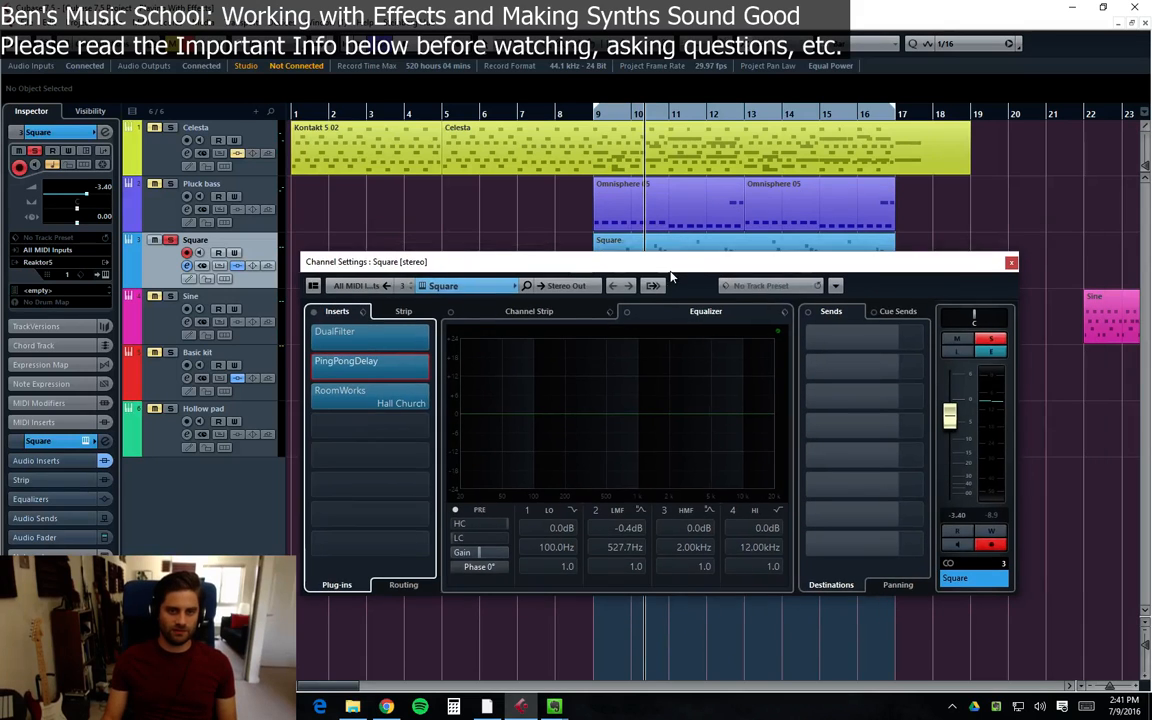
click(1011, 262)
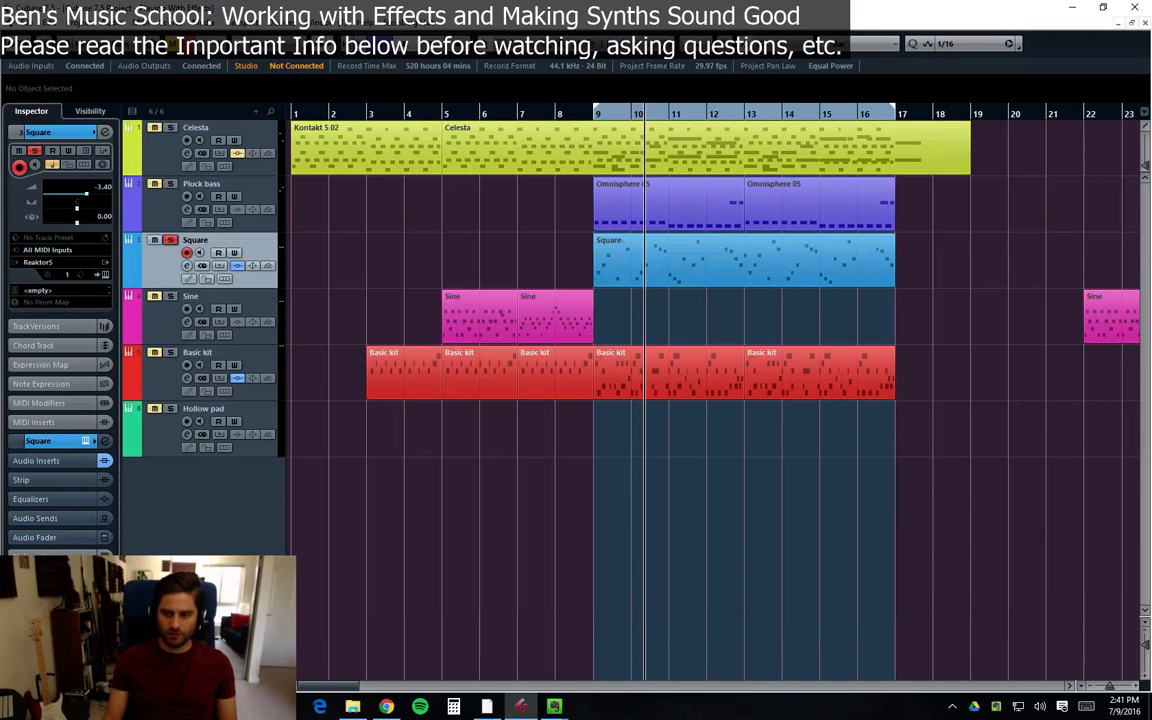
key(alt+Tab)
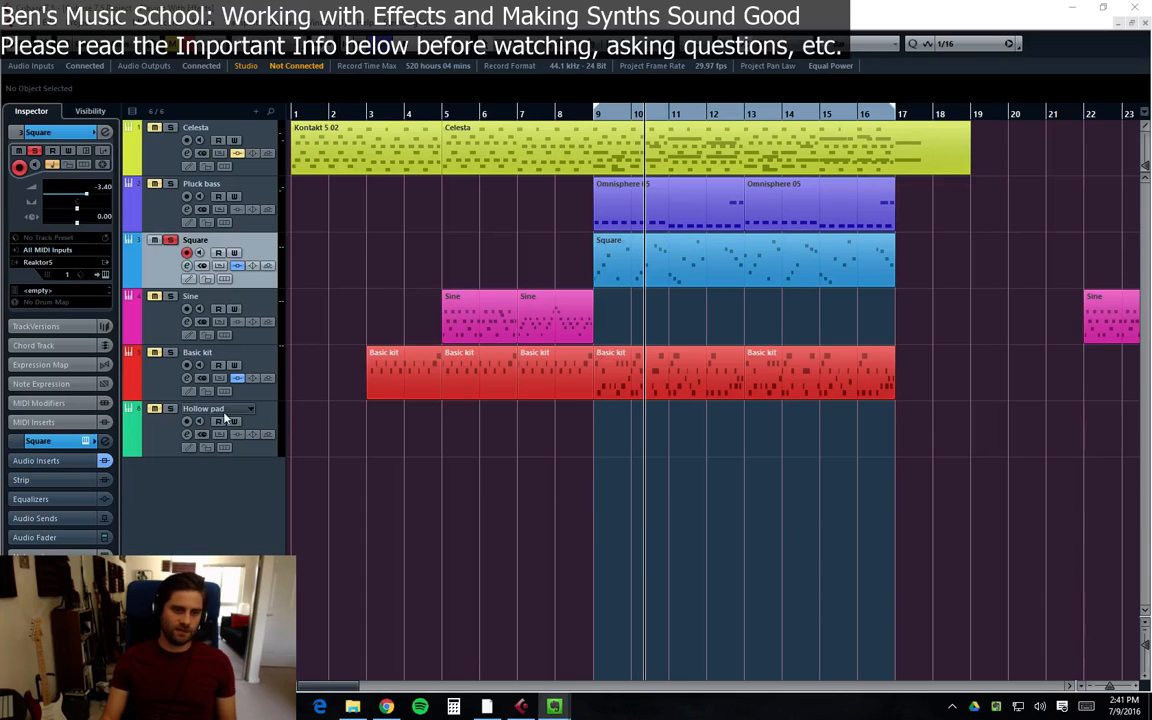
Select Basic kit, open its channel settings and solo it while playing from bar 9
click(168, 374)
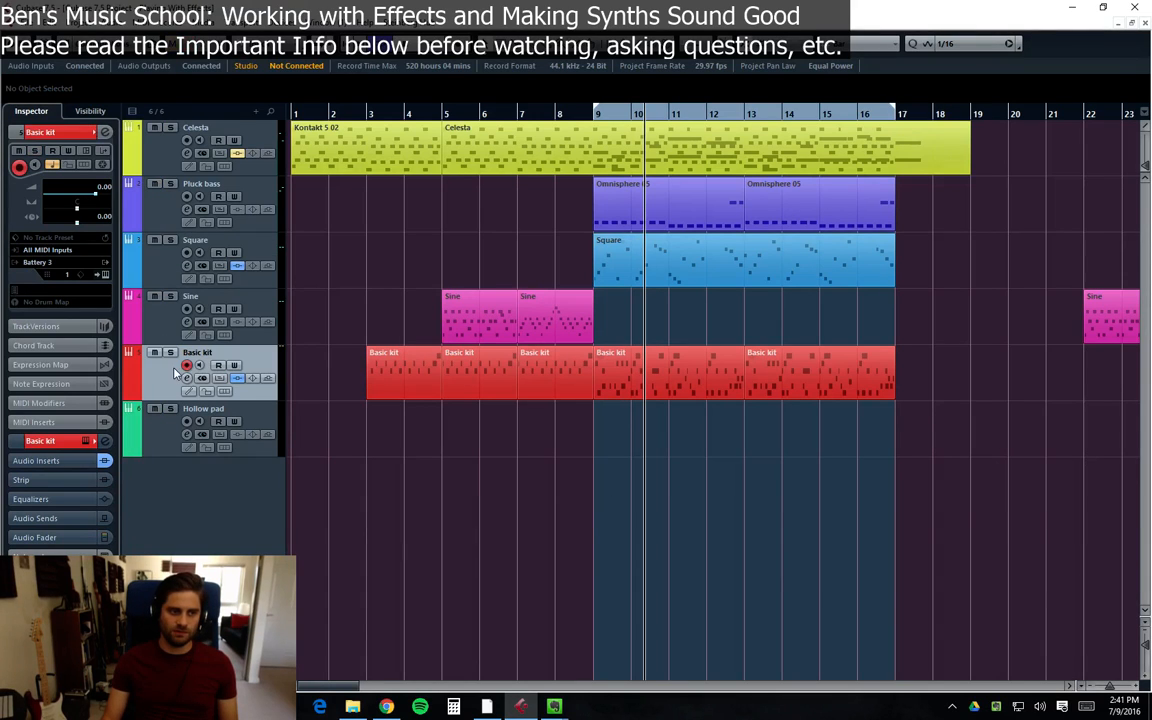
click(186, 380)
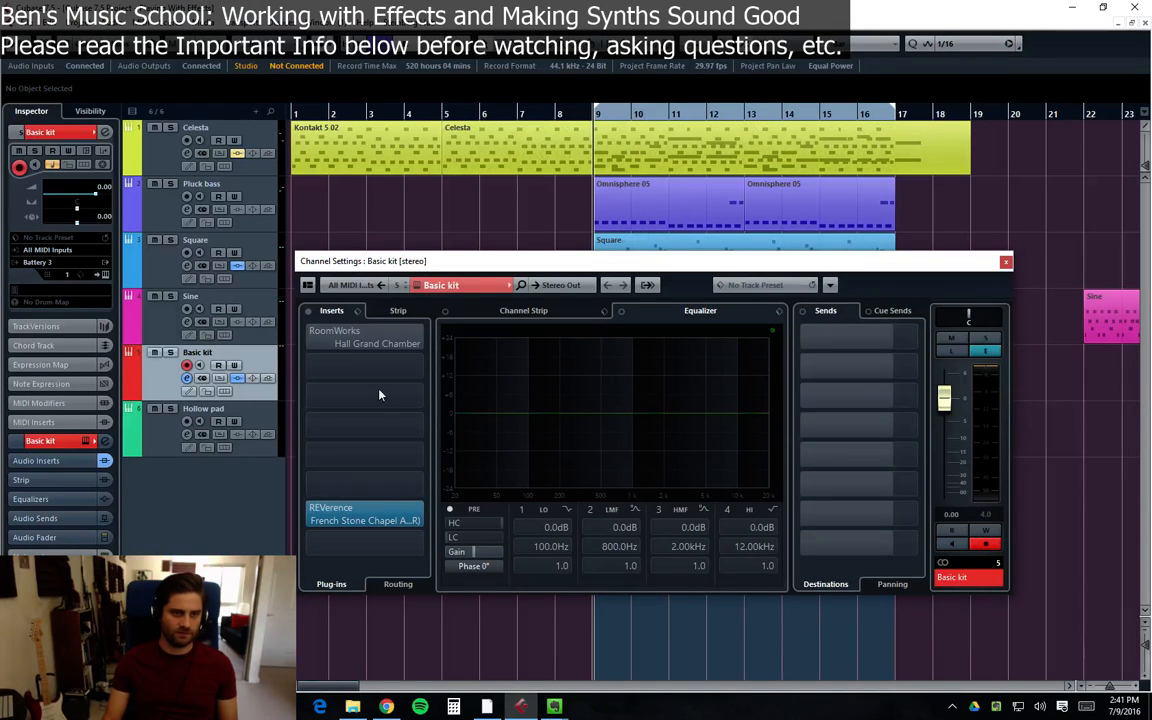
drag(477, 265, 516, 203)
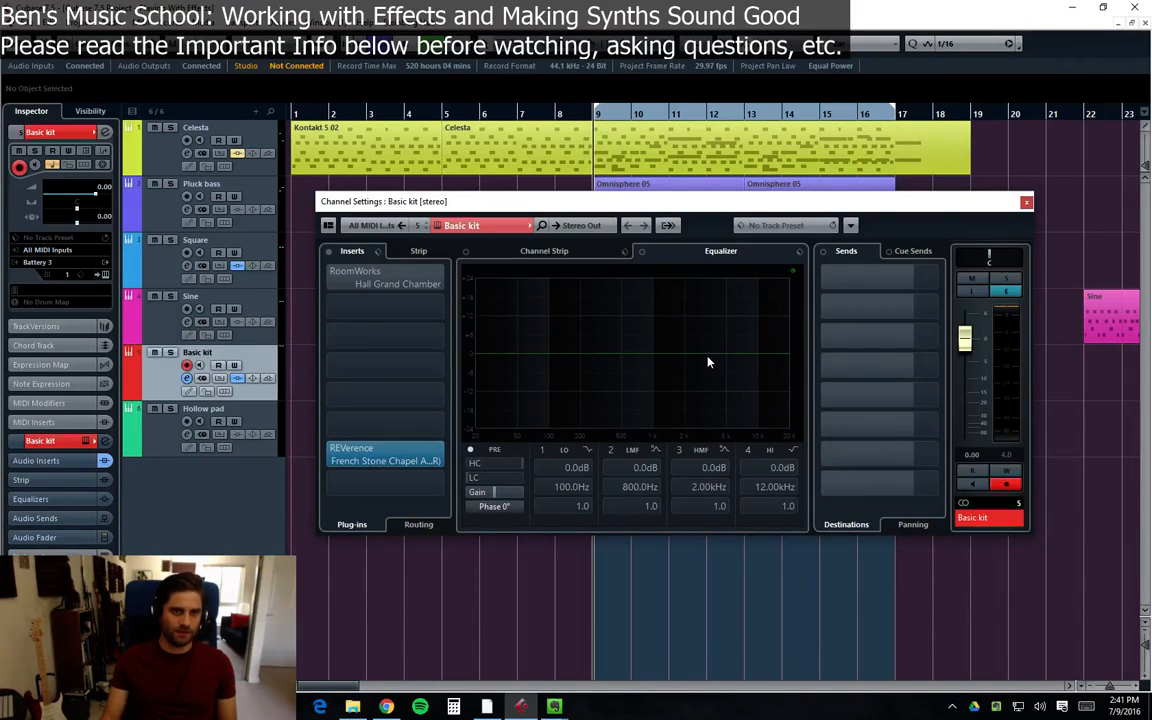
key(space)
key(s)
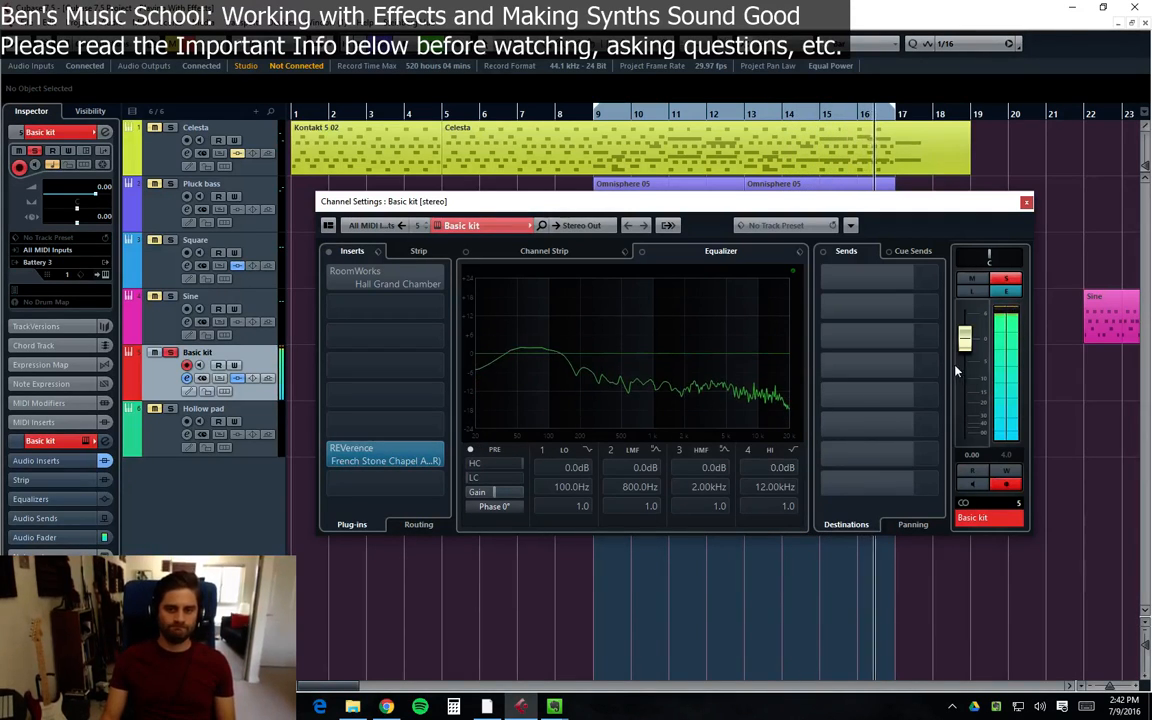
Bypass REVerence and remove both RoomWorks and REVerence from Basic kit's insert slots
click(329, 456)
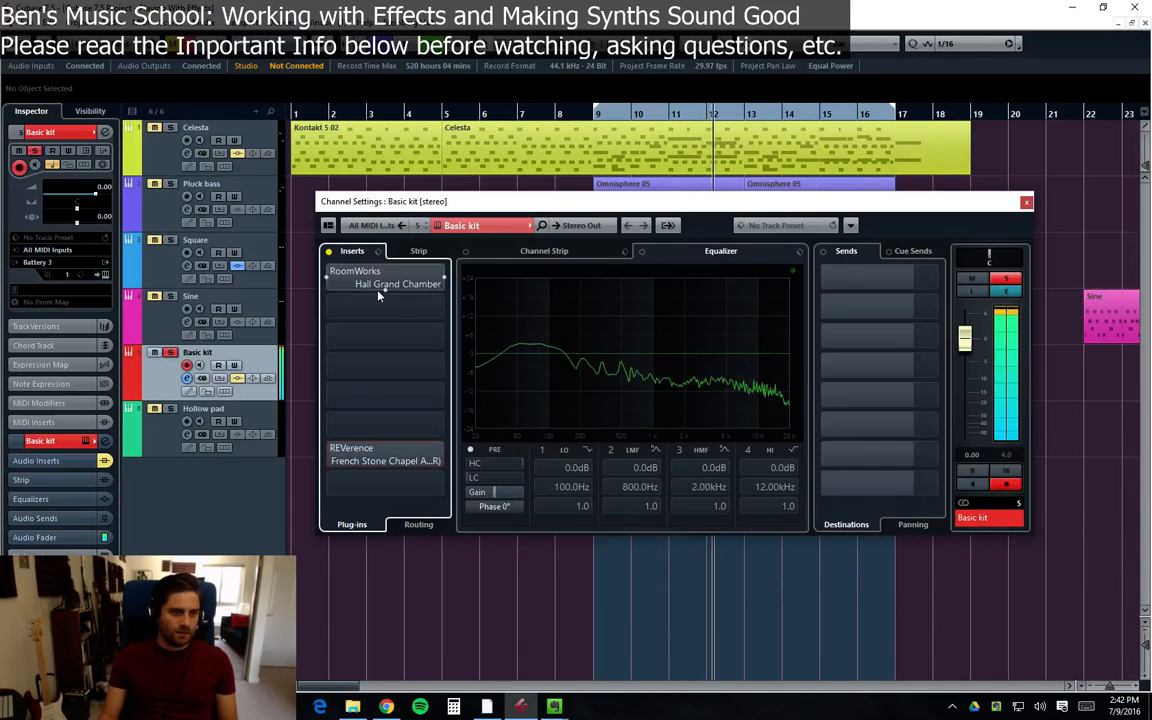
click(440, 273)
click(383, 524)
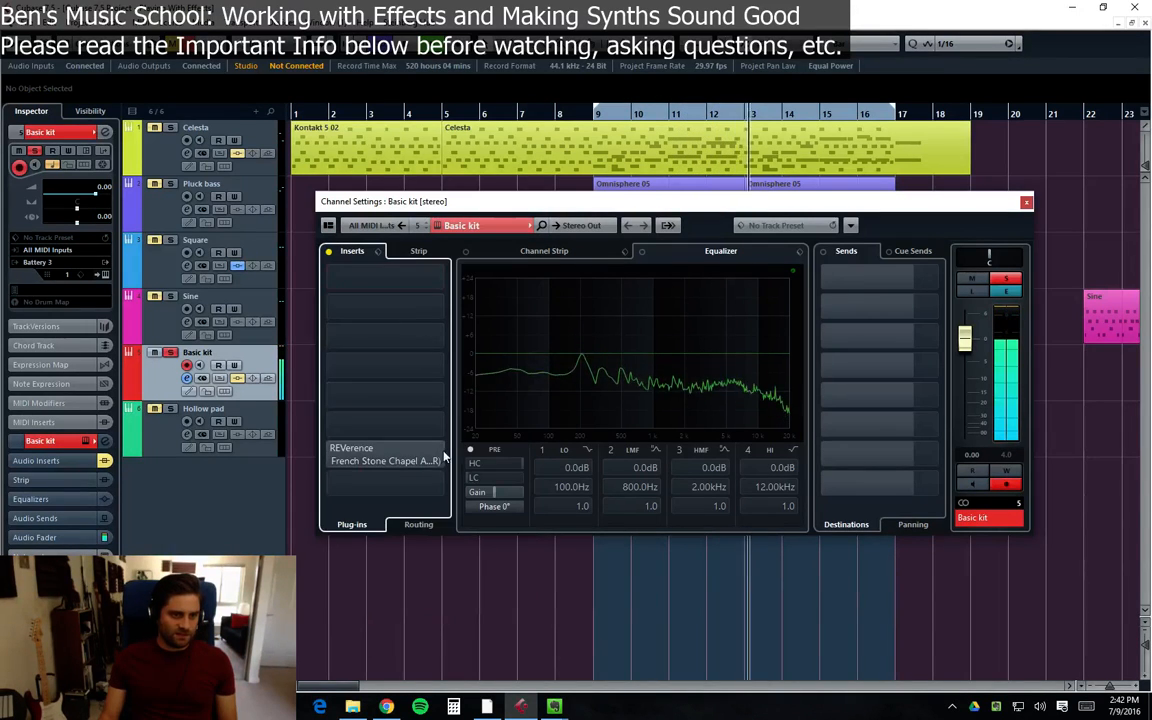
click(440, 452)
scroll(379, 505, up, 5)
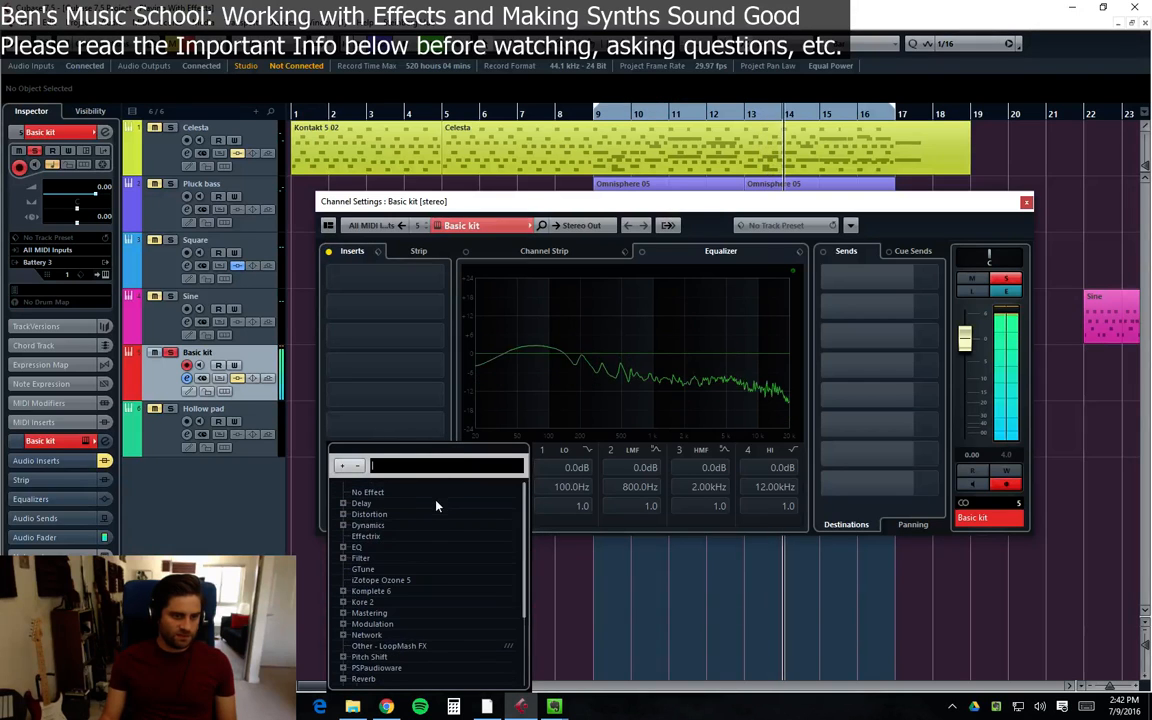
click(375, 491)
click(545, 399)
scroll(360, 340, up, 6)
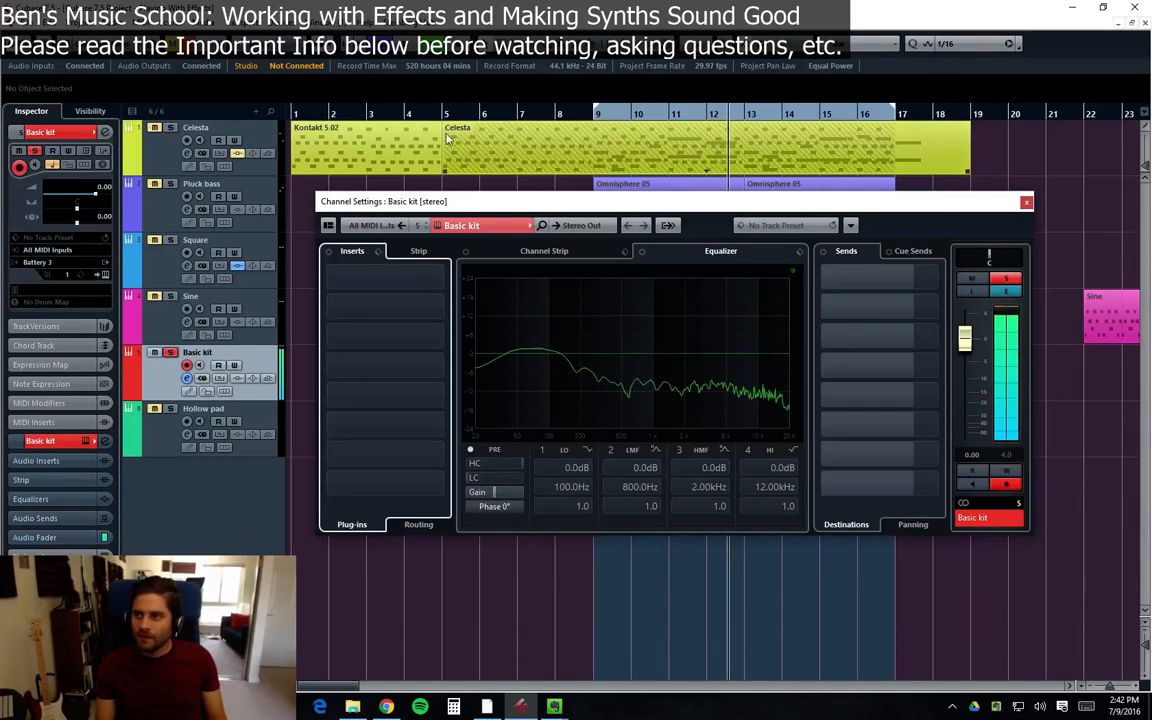
Stop playback, browse the available effects for Basic kit's first insert slot and return to bar 9
key(space)
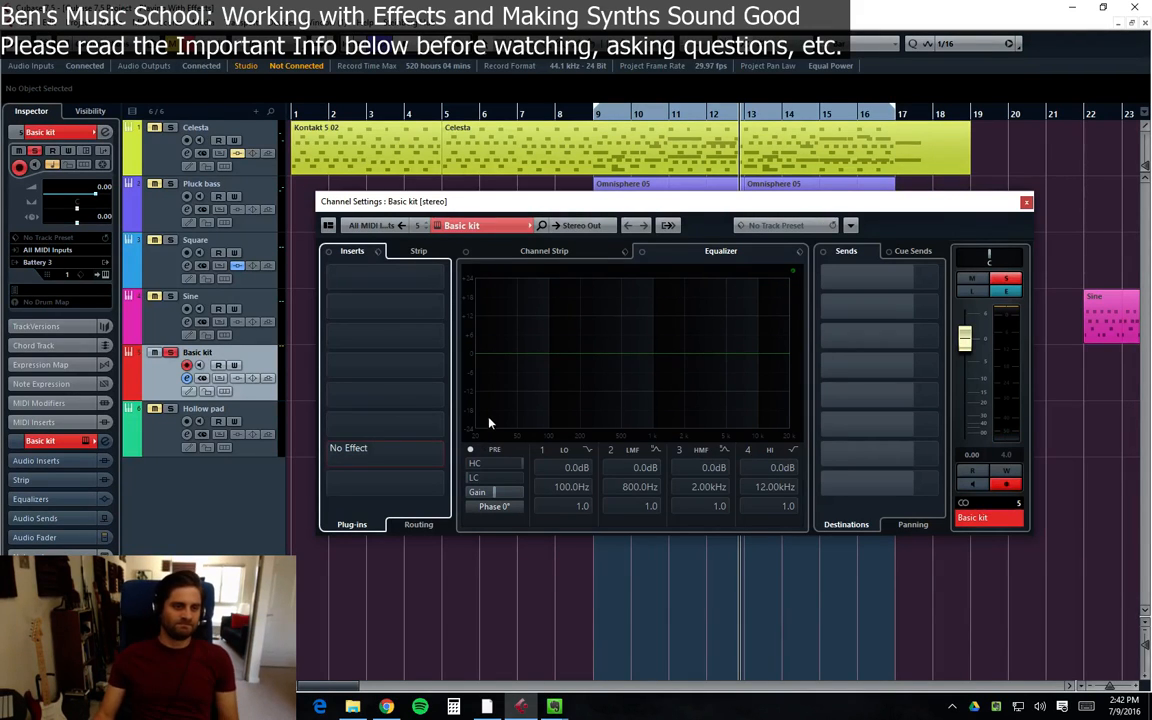
click(398, 301)
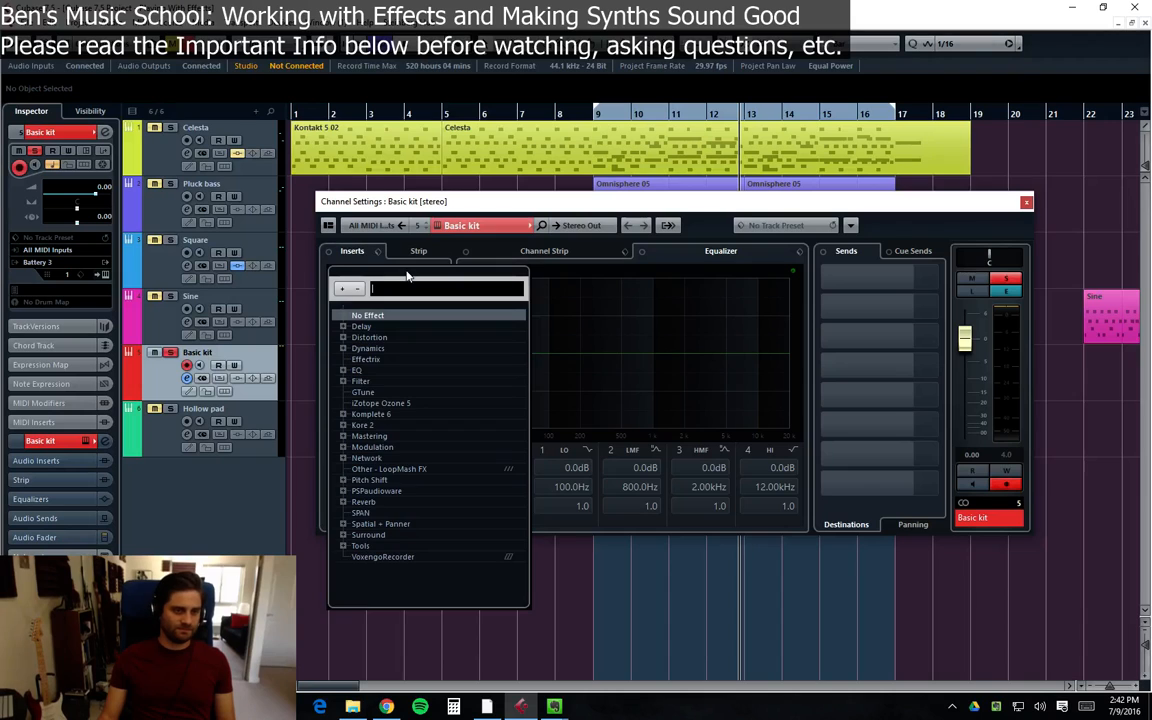
click(462, 198)
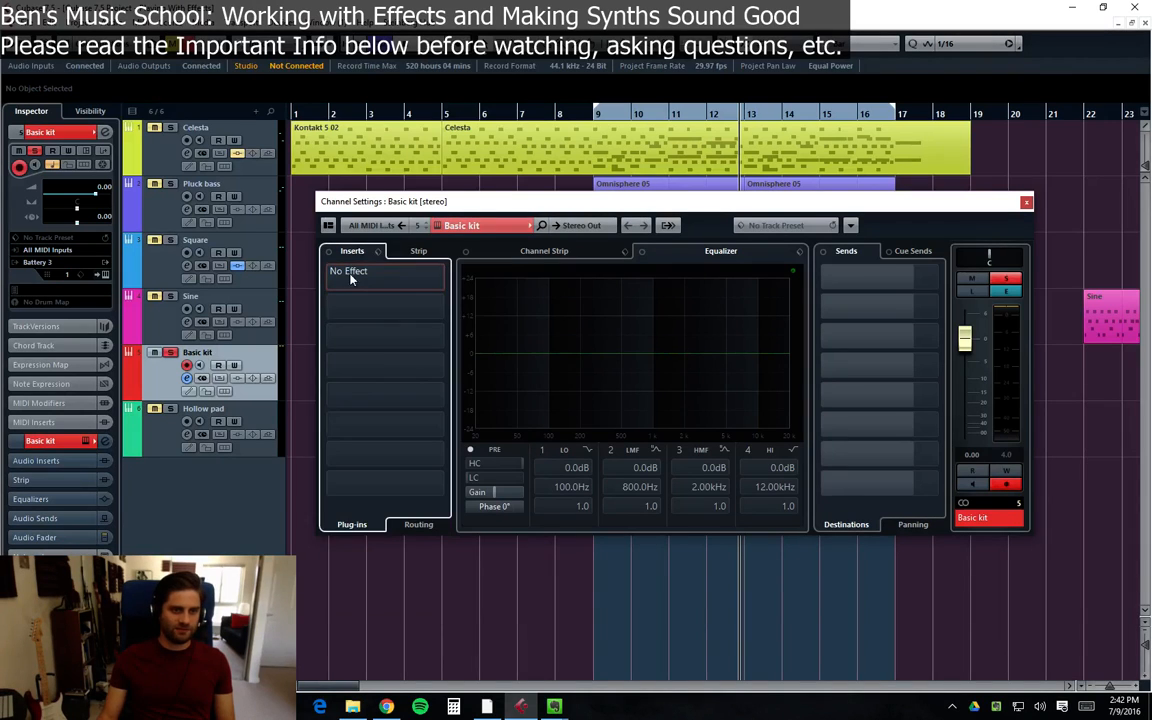
click(417, 270)
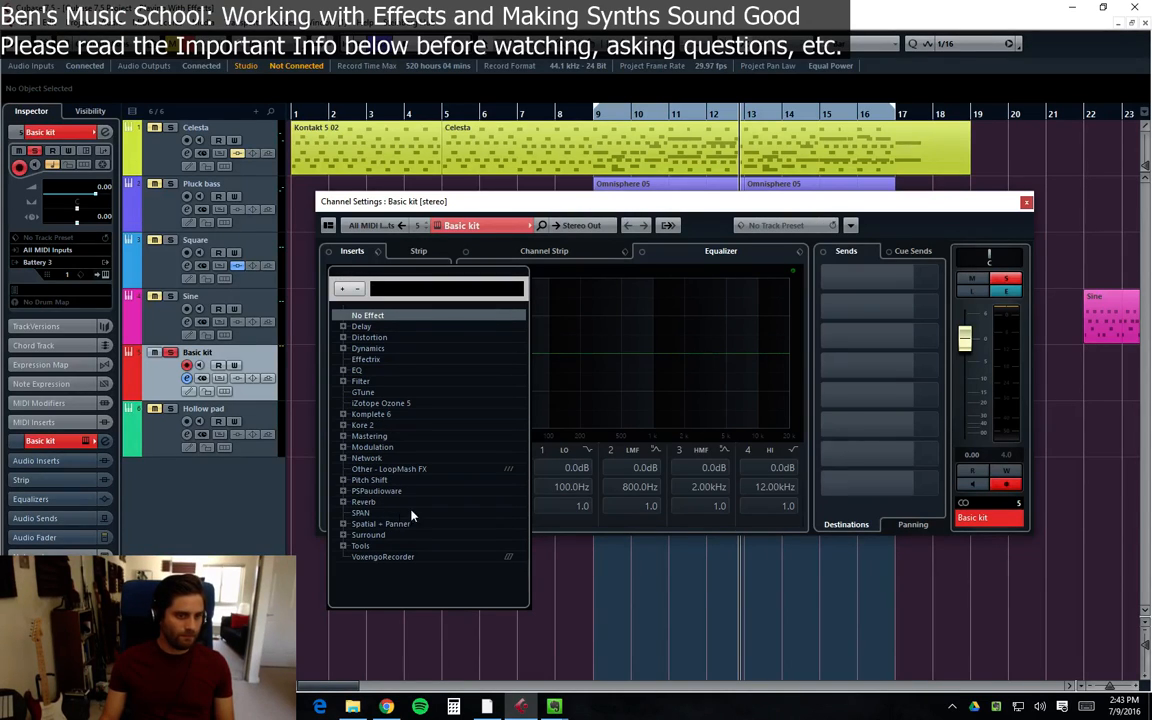
click(428, 222)
click(597, 115)
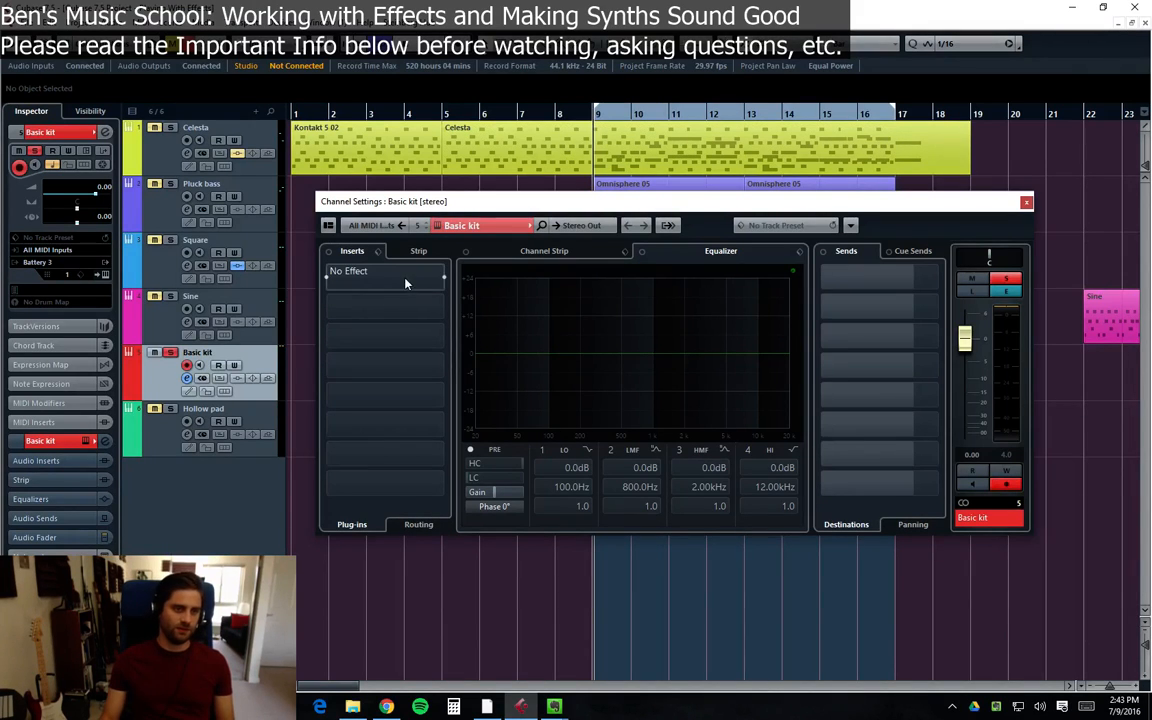
Load the DualFilter effect into Basic kit's first insert slot, move its window over the equalizer and start playback
click(368, 300)
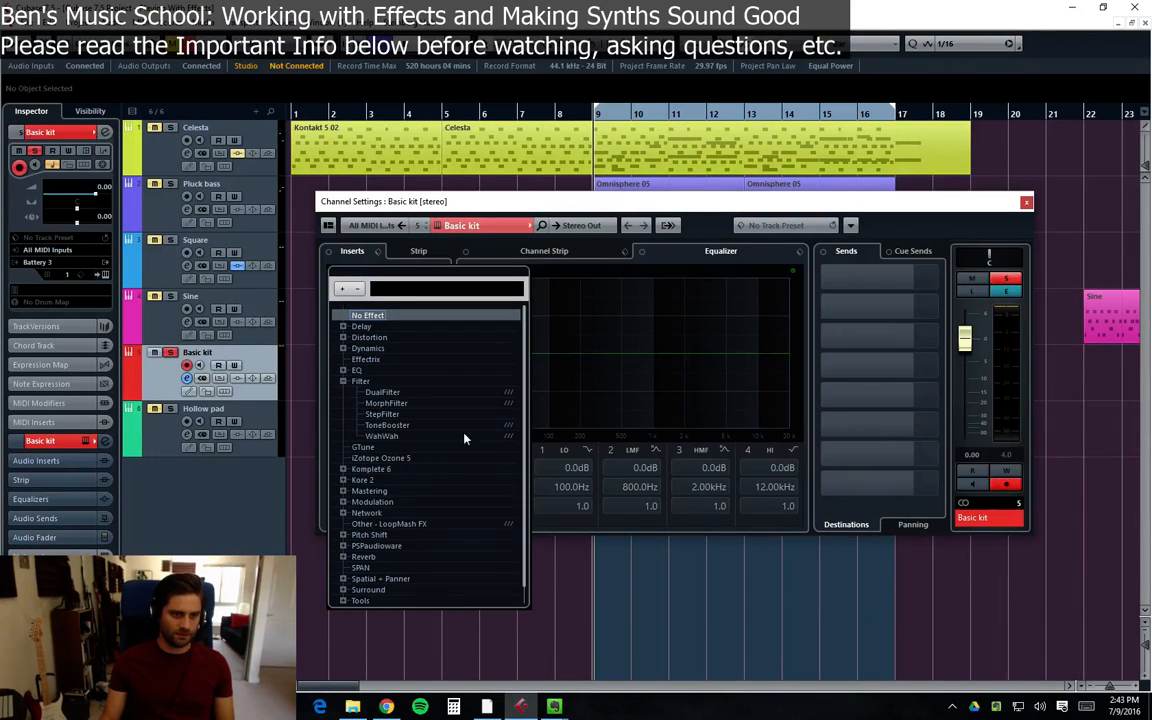
click(384, 393)
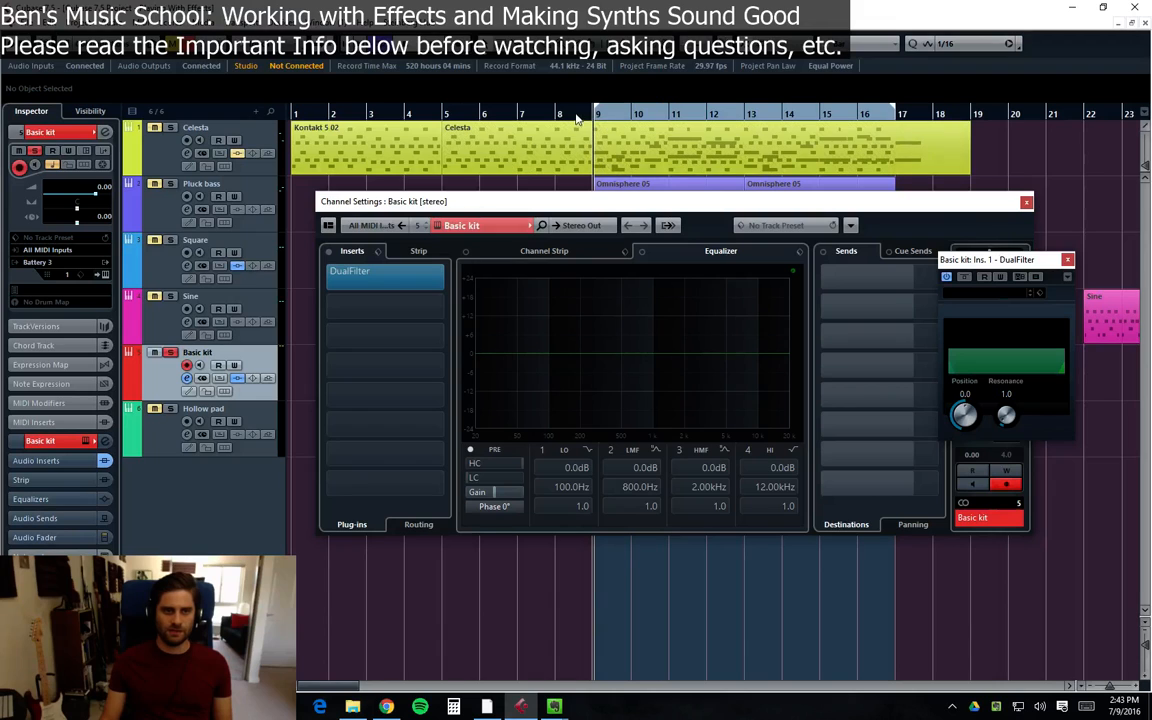
drag(966, 259, 625, 383)
key(space)
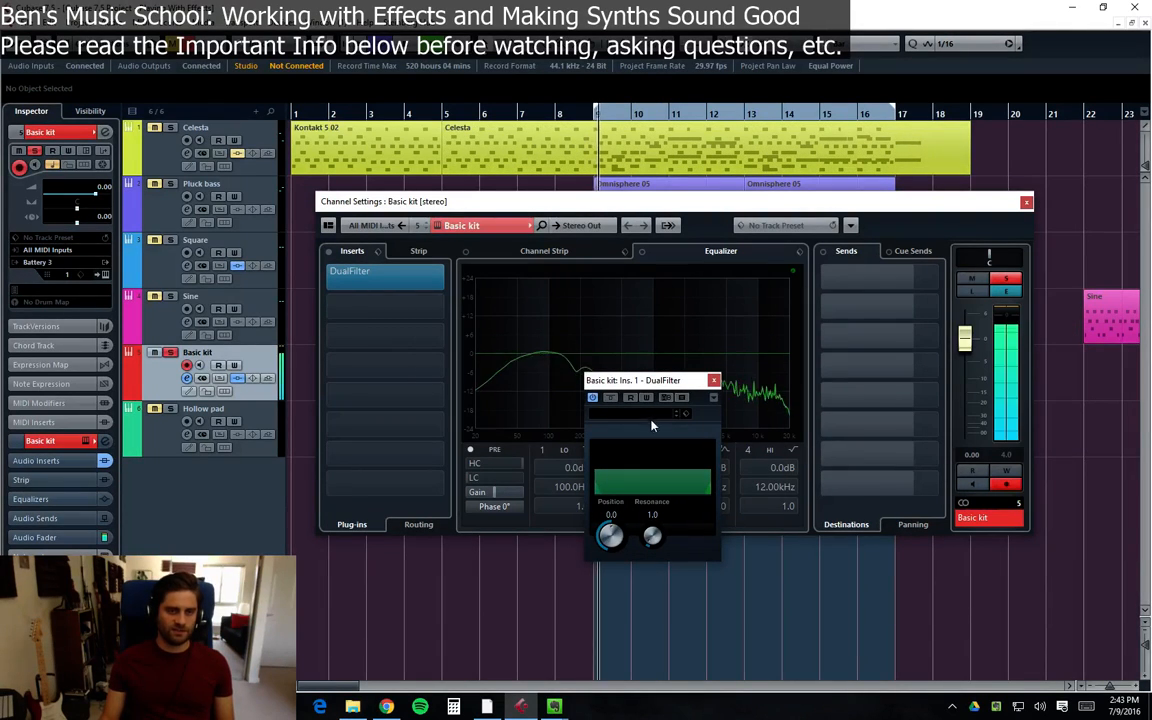
Return to bar 9 and arrange the DualFilter and Basic kit channel settings windows so the filter and equalizer are both visible
drag(653, 382, 763, 417)
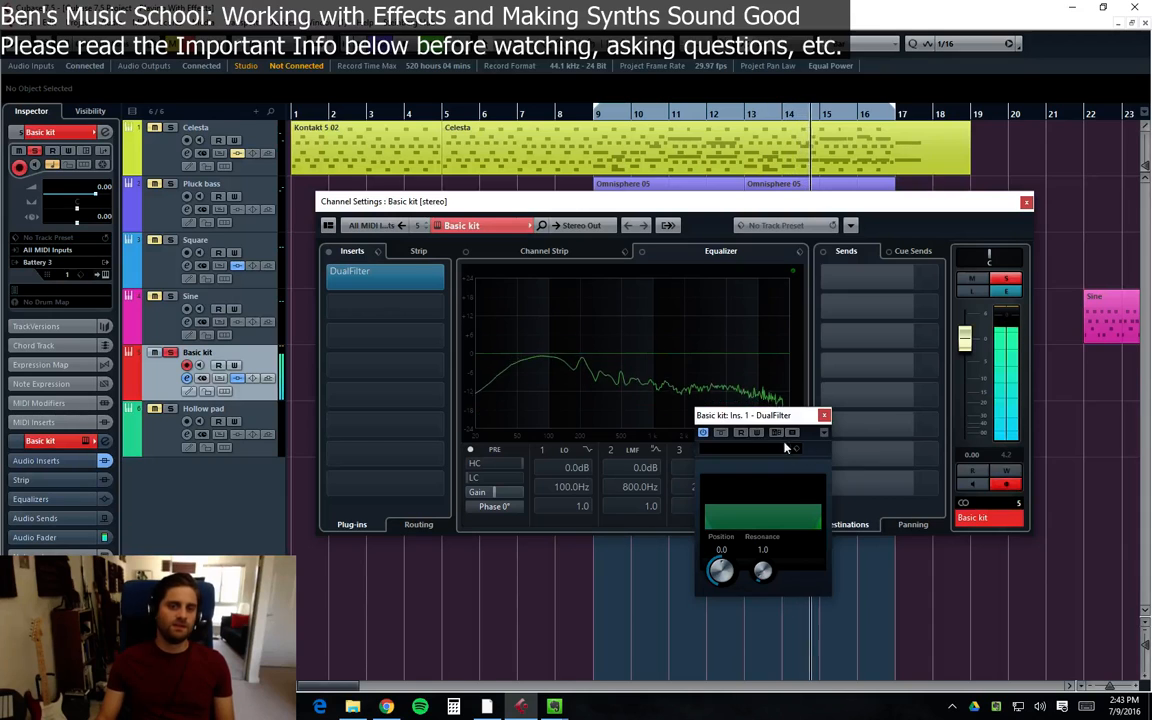
drag(785, 417, 630, 367)
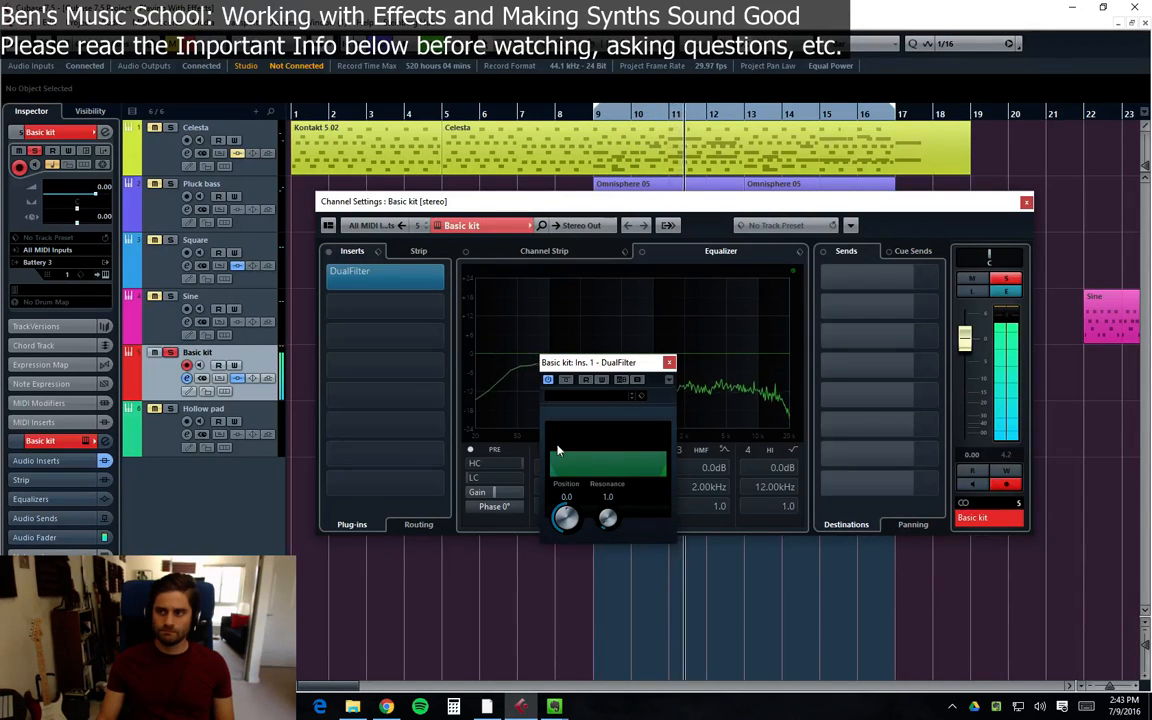
click(598, 116)
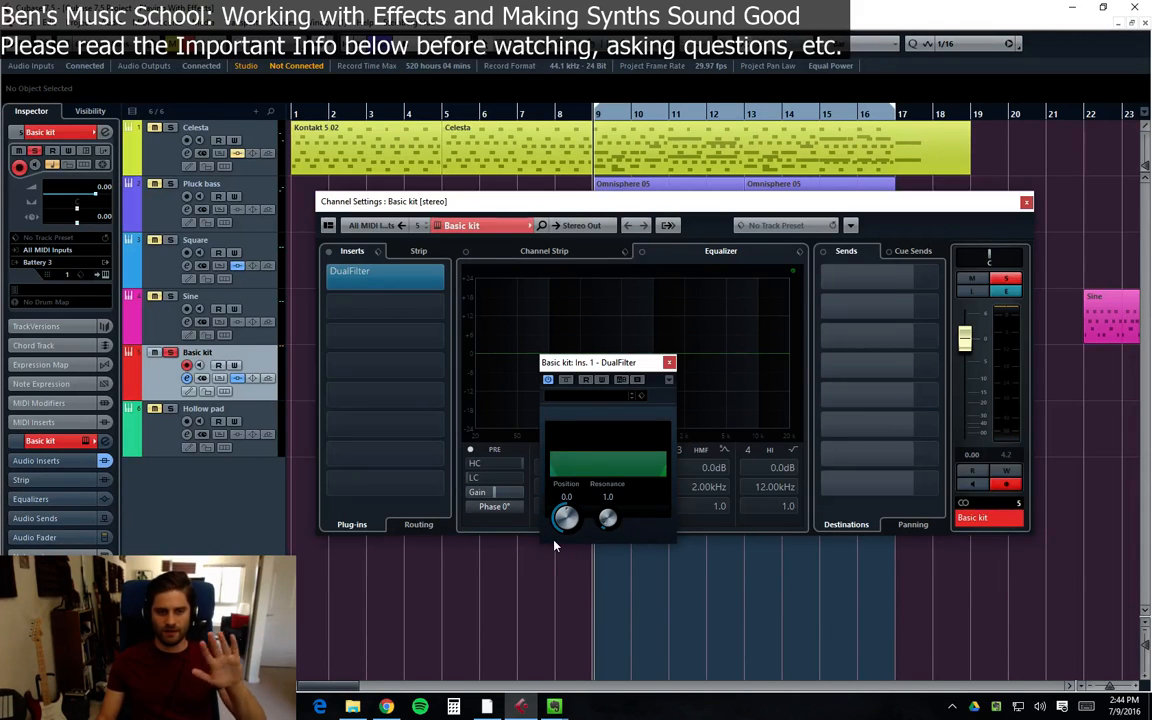
click(605, 358)
drag(605, 358, 512, 380)
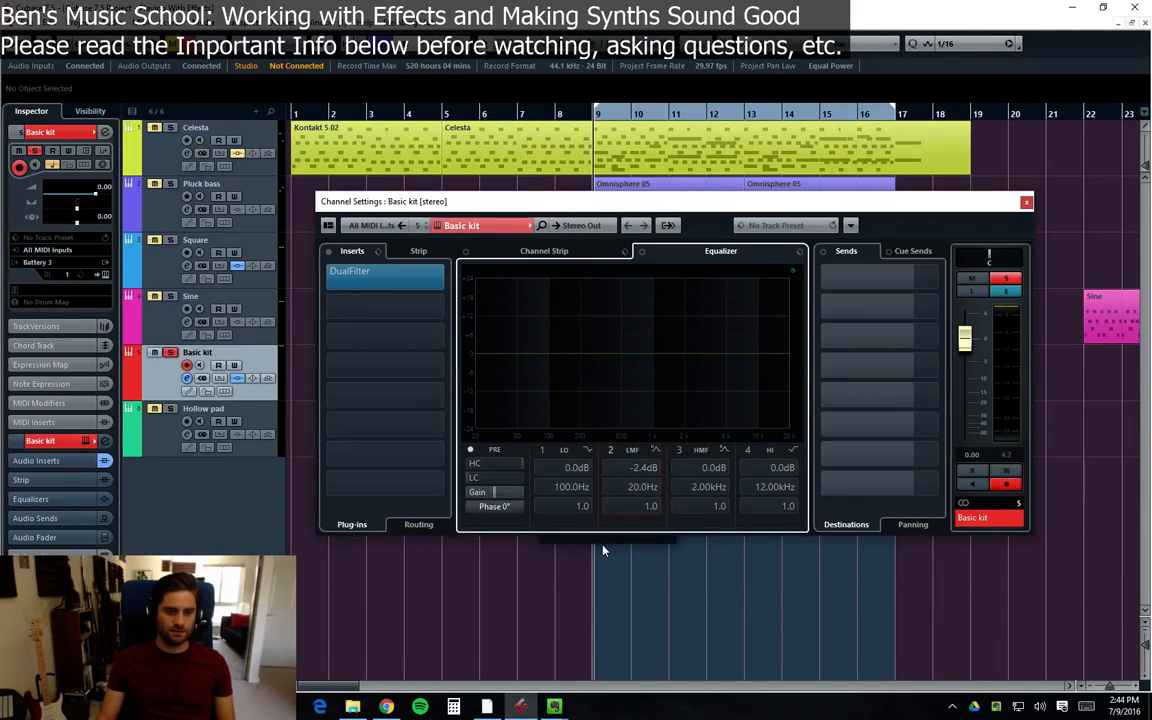
drag(614, 204, 604, 143)
click(643, 476)
drag(602, 368, 319, 261)
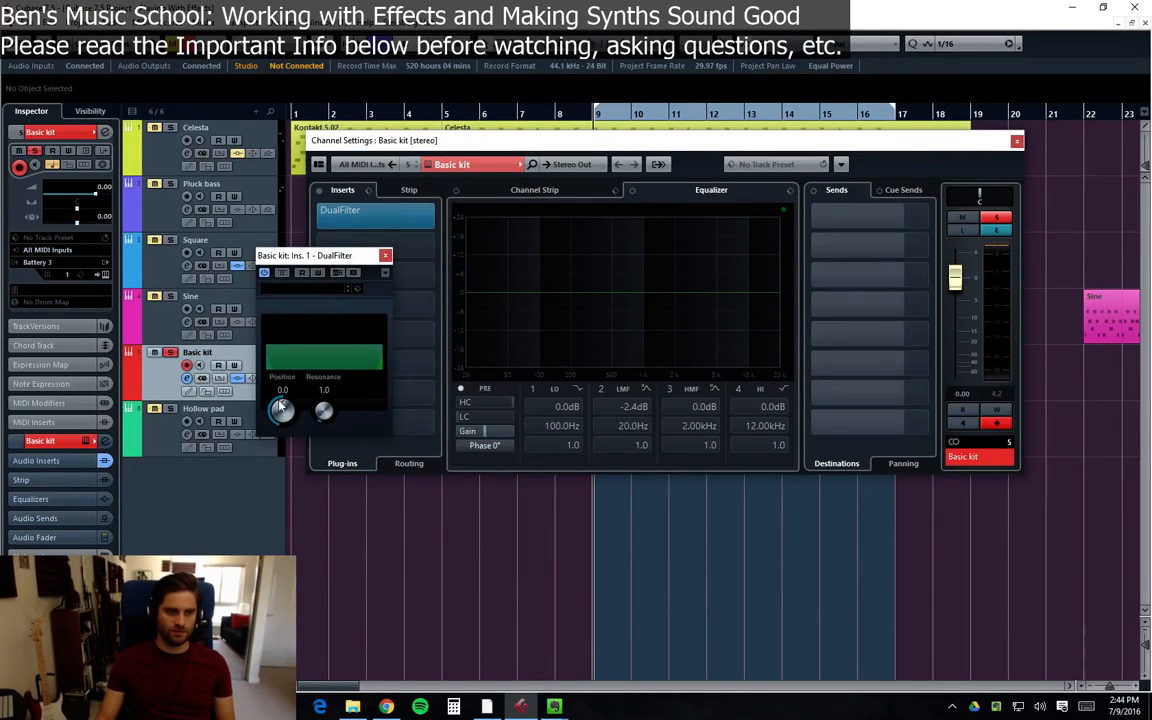
Play Basic kit and sweep DualFilter's Position through -50.5 and -86.1, bringing it back up to -2.0
key(space)
mouse_move(280, 405)
mouse_down()
mouse_move(277, 436)
mouse_move(272, 426)
mouse_up()
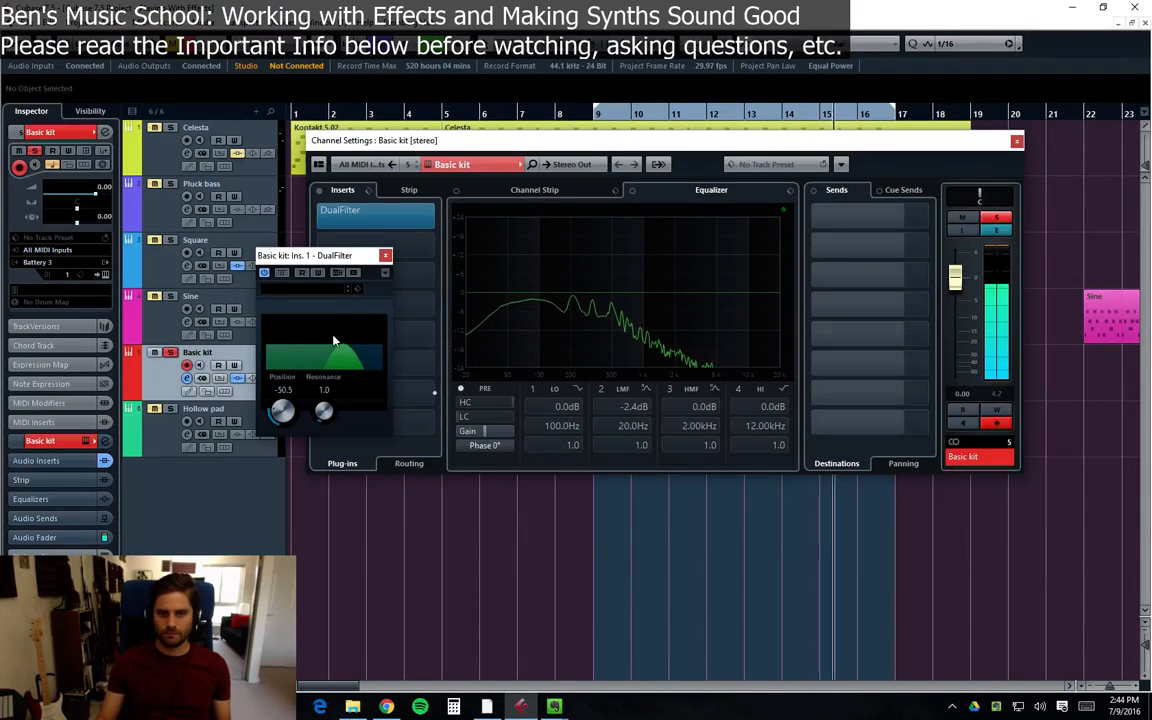
drag(272, 416, 278, 448)
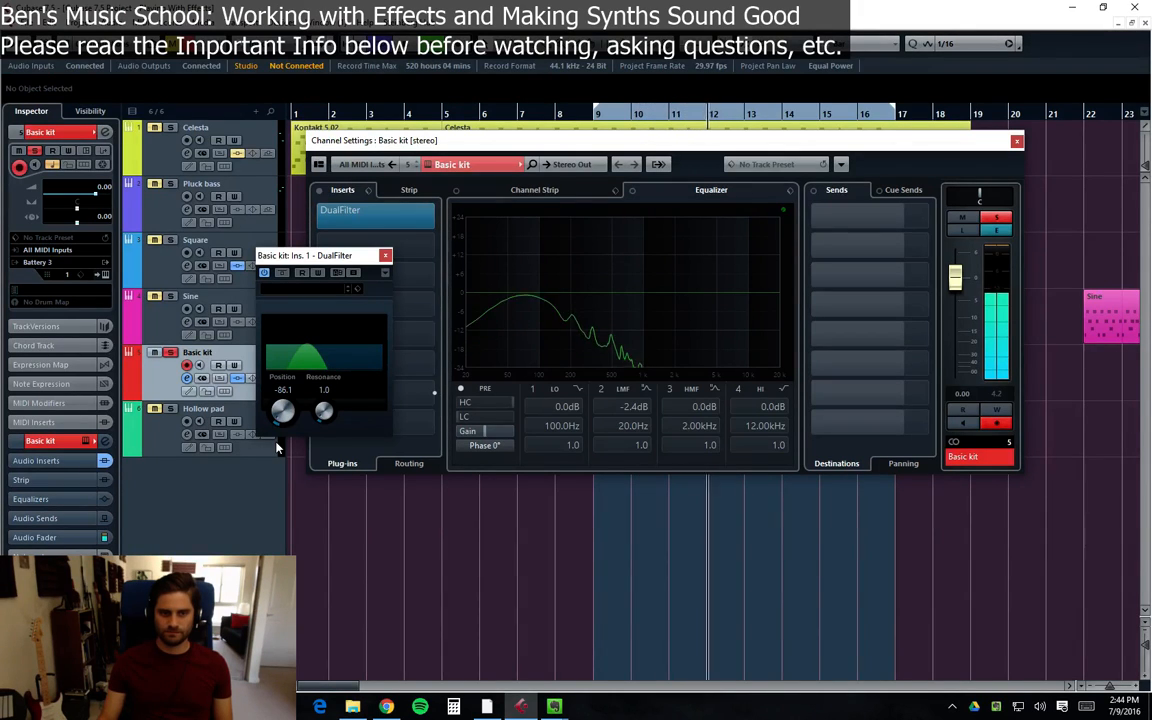
drag(276, 448, 283, 418)
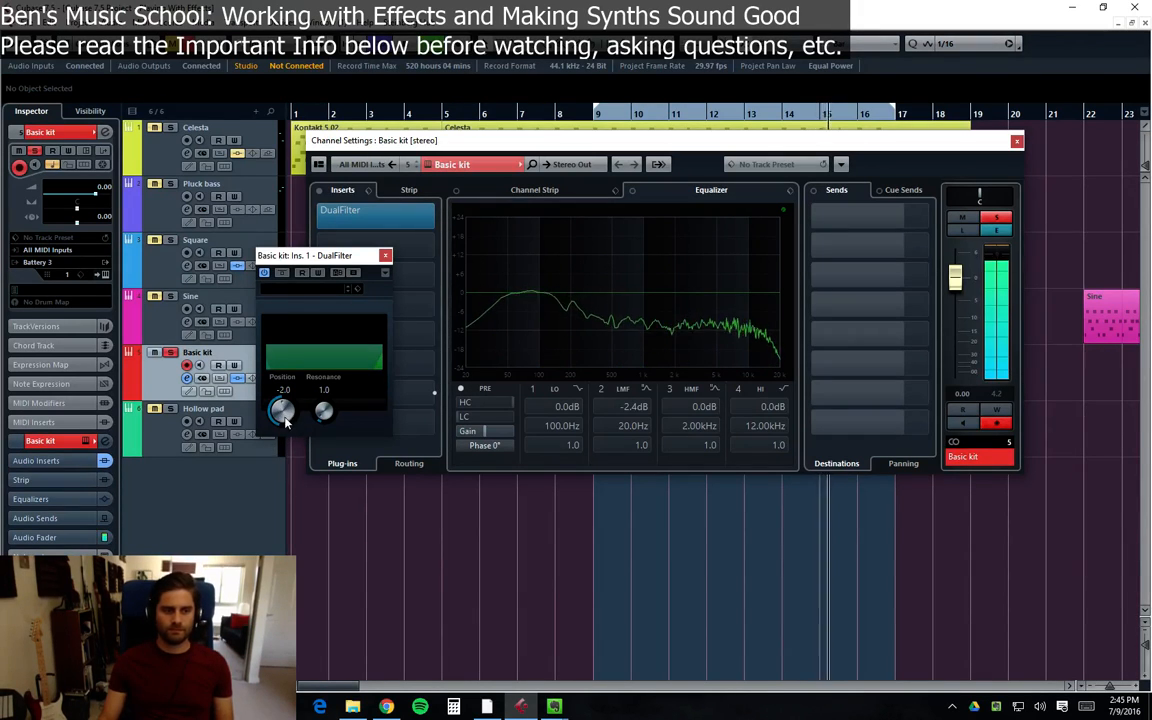
mouse_move(284, 413)
mouse_down()
mouse_move(299, 368)
mouse_move(283, 441)
mouse_move(283, 422)
mouse_up()
Bypass Basic kit's DualFilter, close its windows and unsolo the track
click(263, 272)
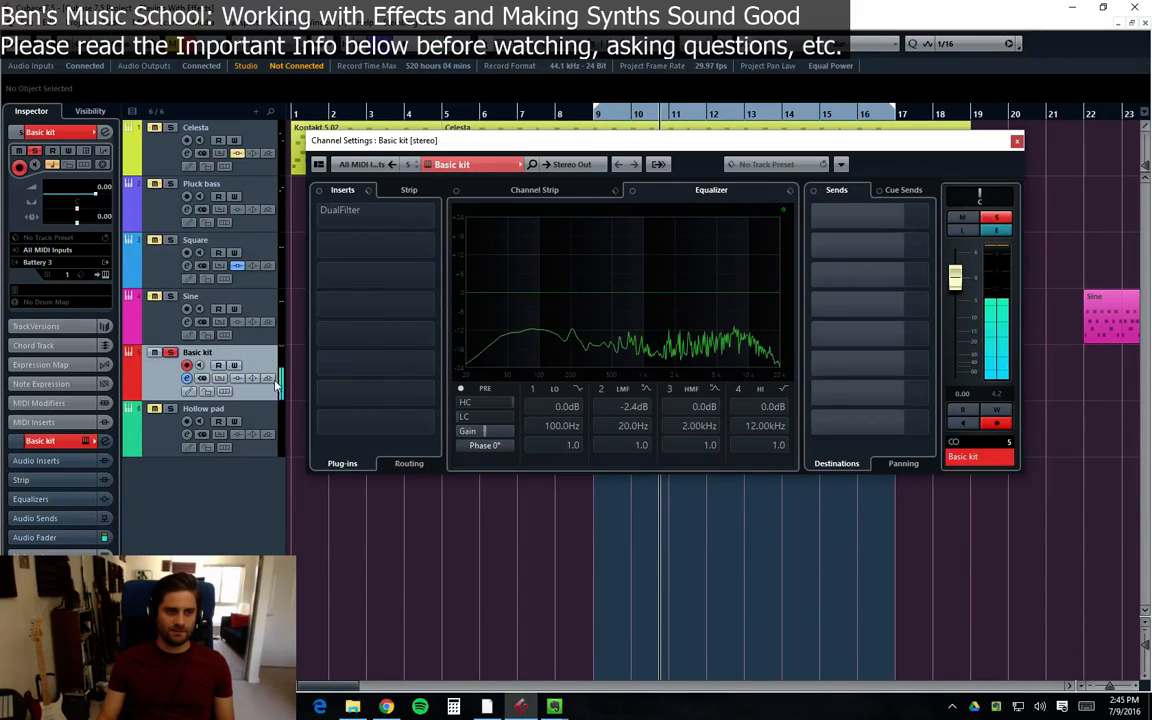
click(203, 376)
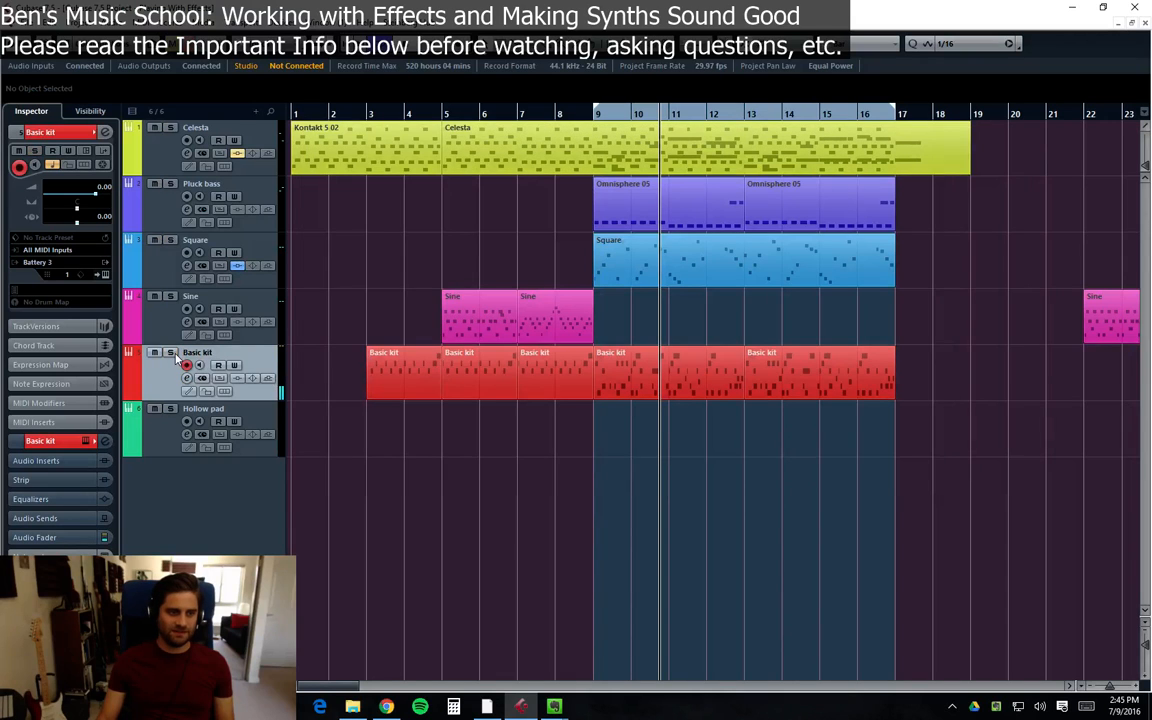
Load DualFilter into the Stereo Out channel's first insert slot from the mixer and return to the project arrangement
key(F3)
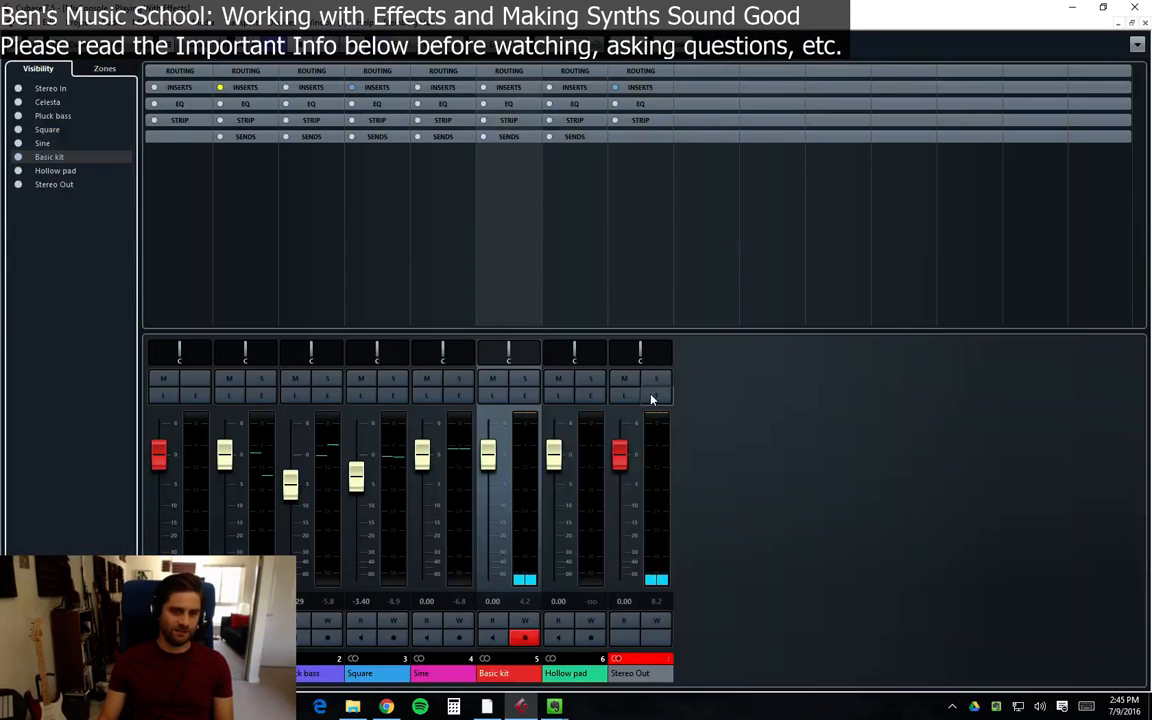
click(655, 396)
click(378, 214)
click(333, 320)
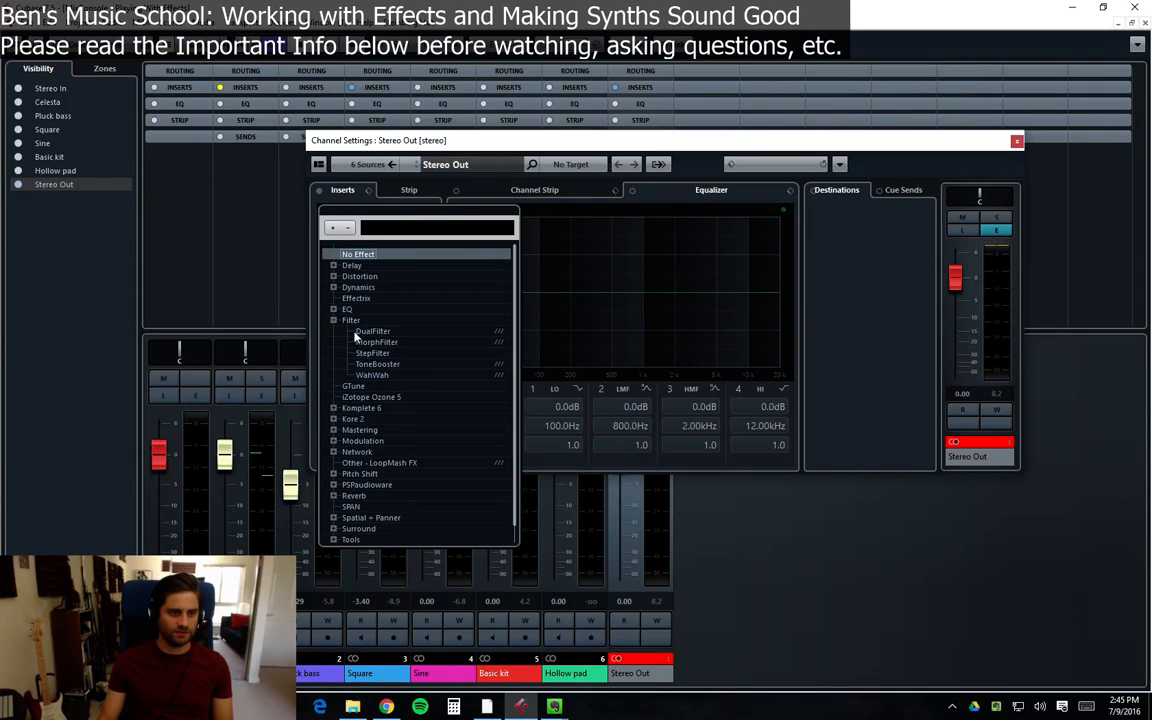
click(356, 331)
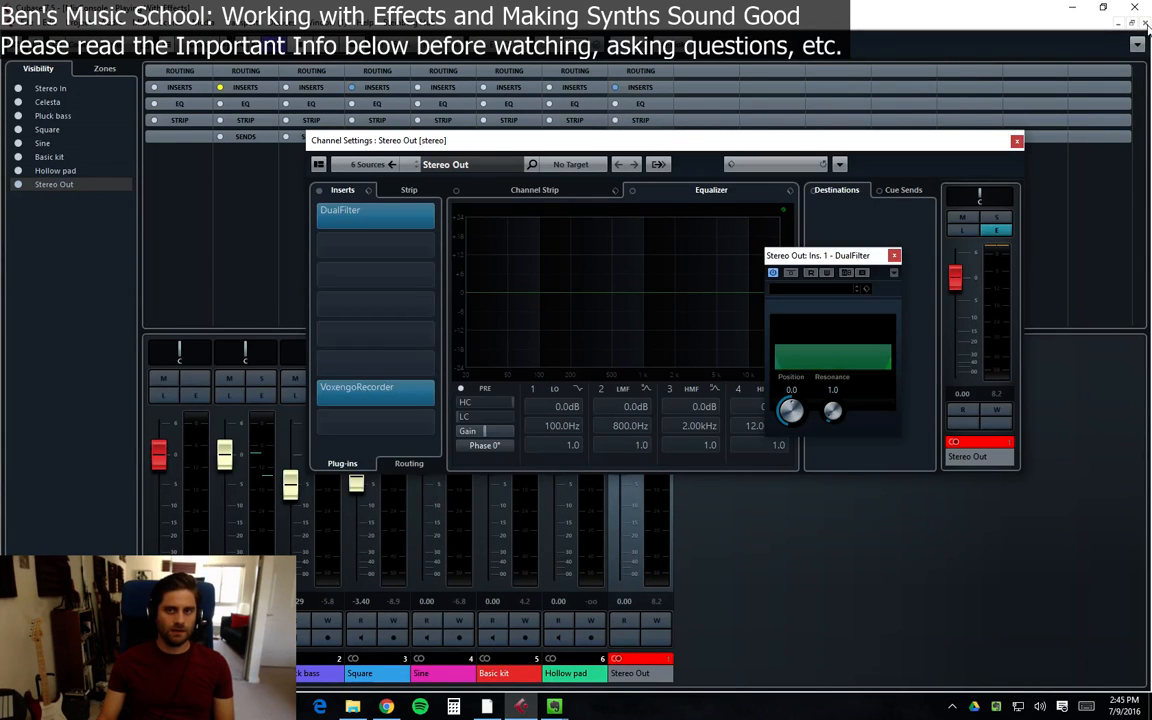
click(1145, 23)
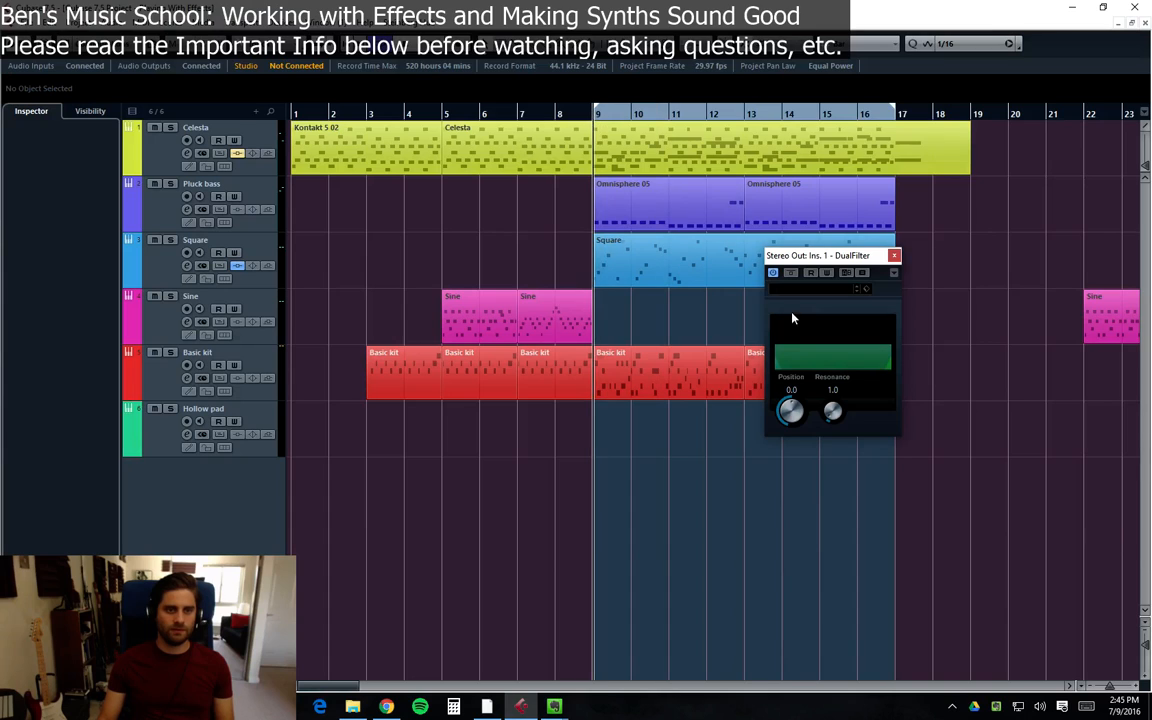
Sweep the Stereo Out DualFilter's Position down to -64.3 and back to -1.0 while all tracks play
drag(790, 410, 780, 441)
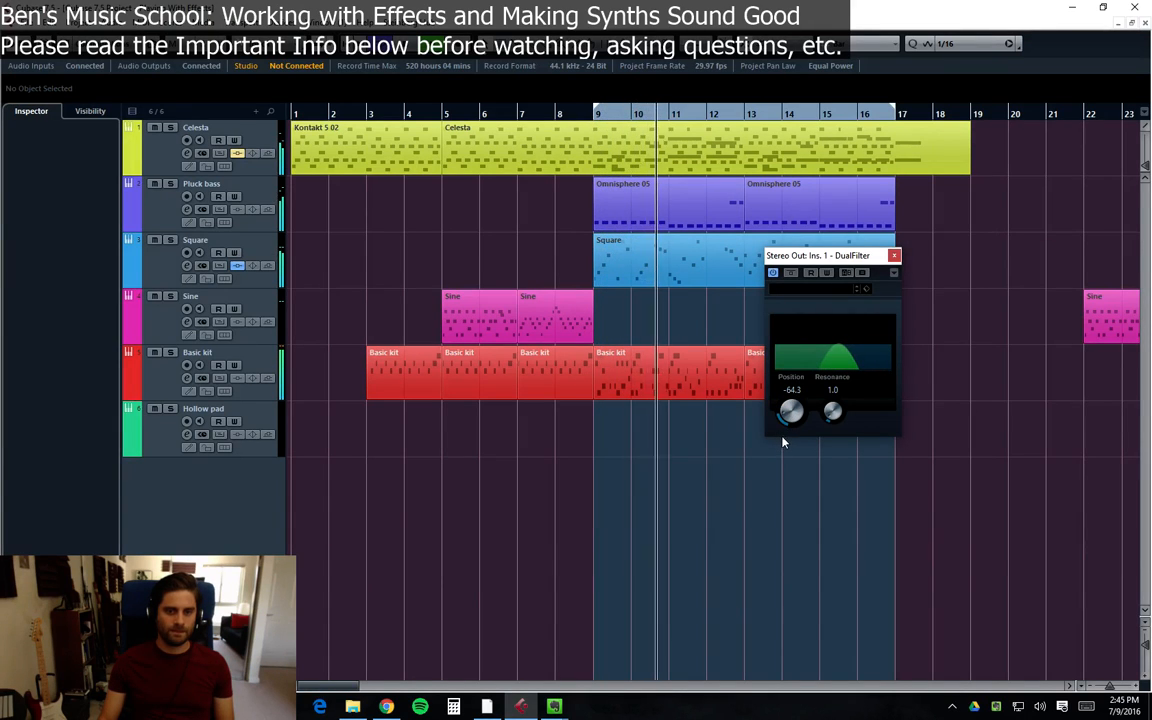
drag(825, 260, 399, 378)
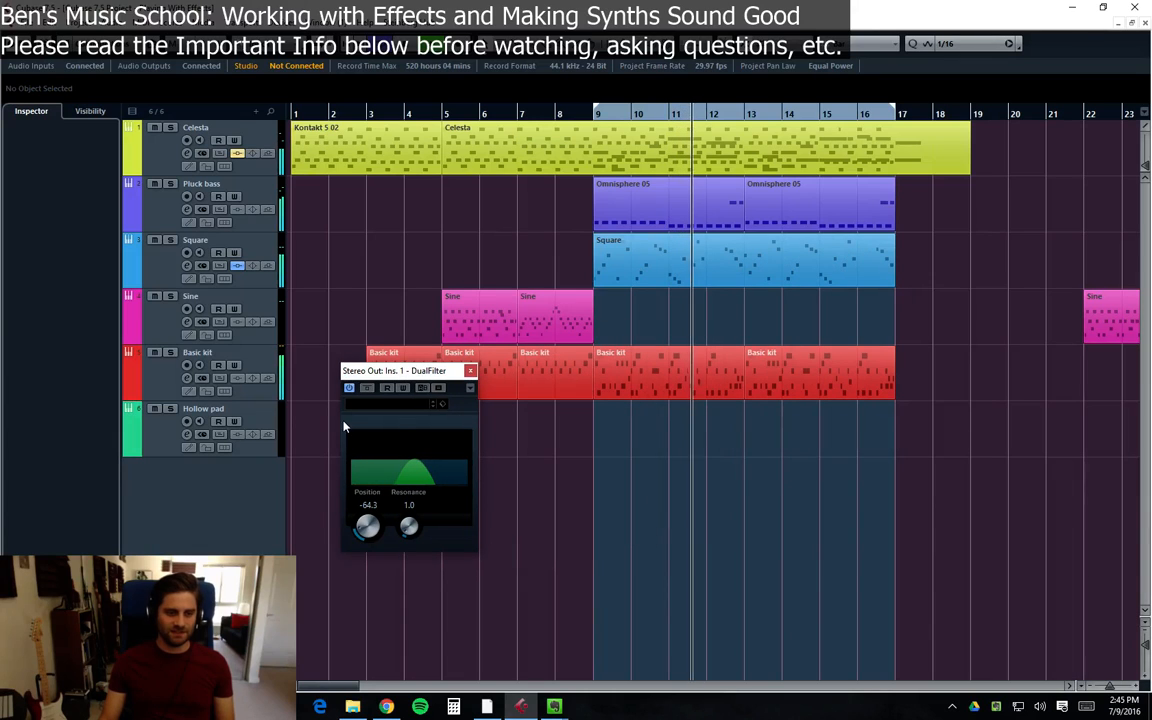
drag(362, 531, 380, 516)
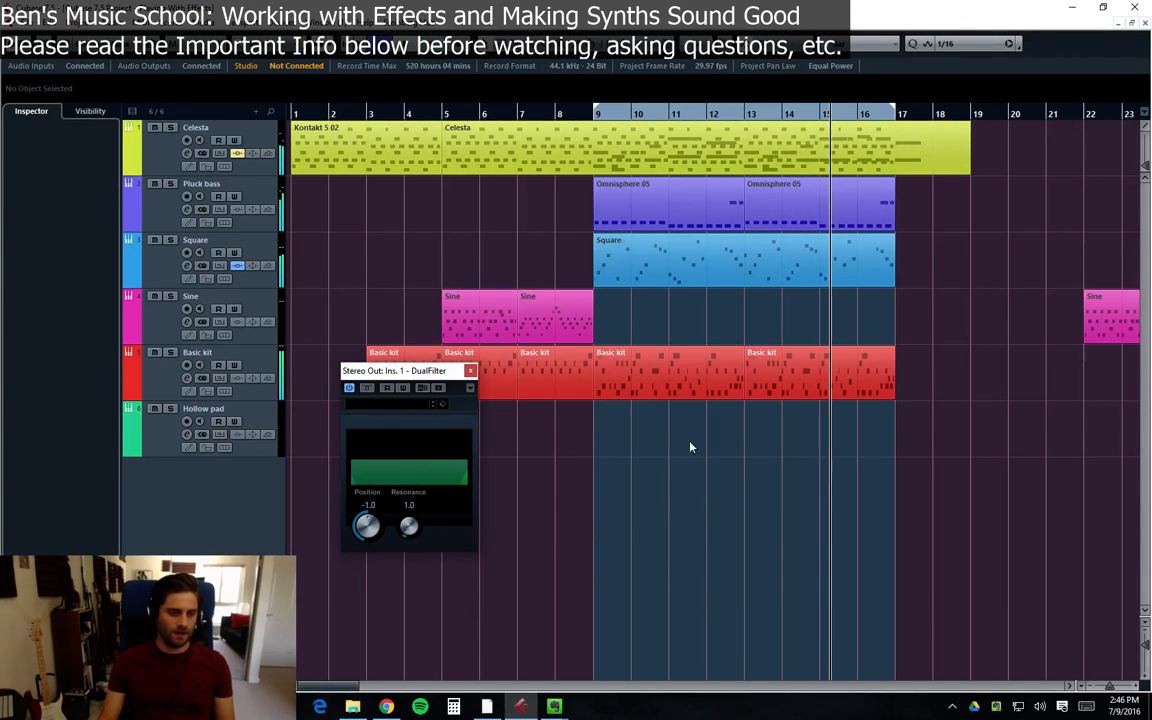
Move the Stereo Out DualFilter window around the arrangement and close it
drag(419, 386, 662, 420)
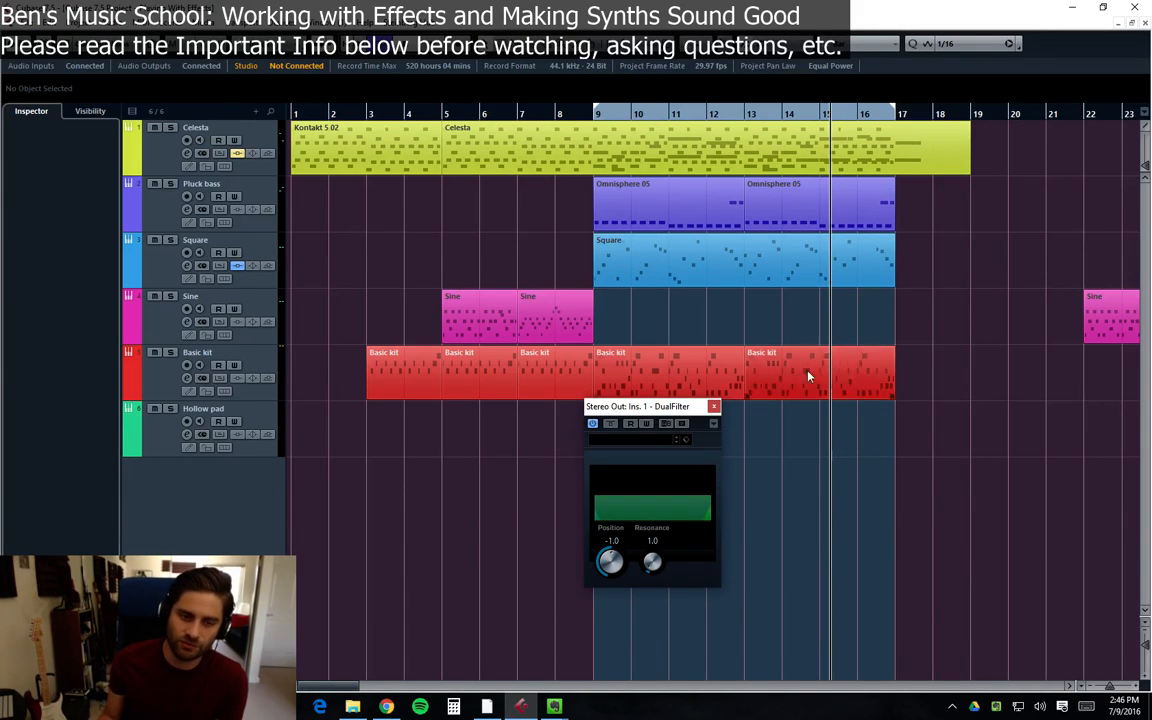
drag(662, 437, 926, 370)
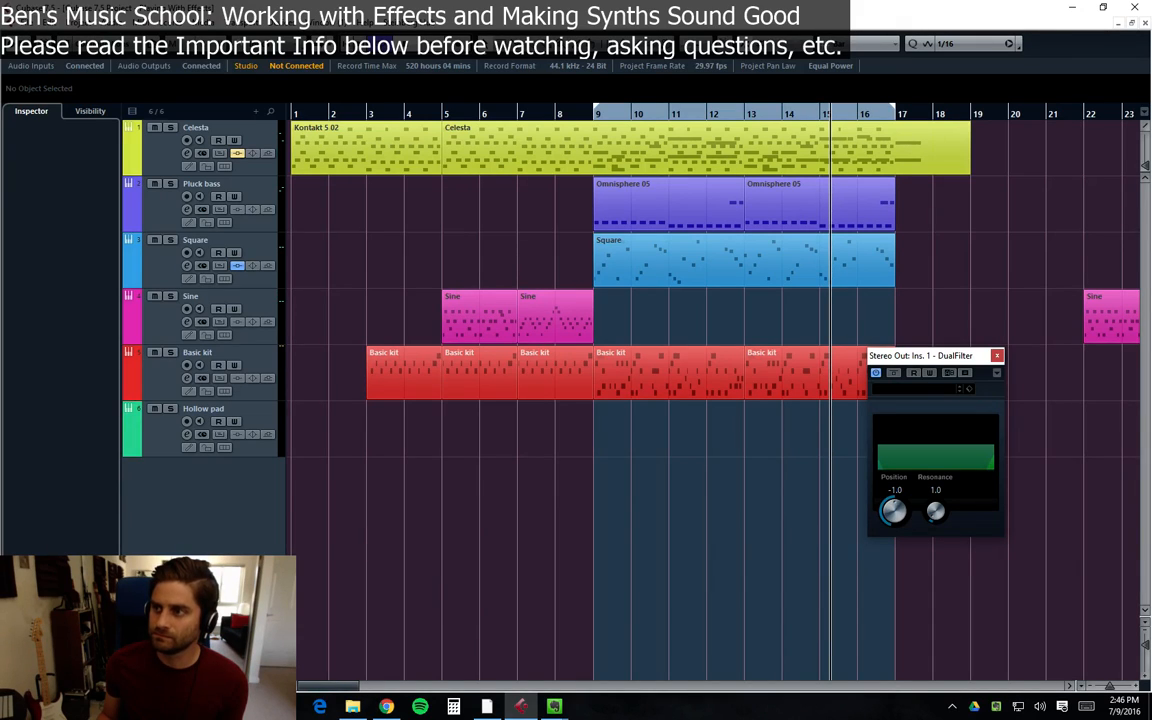
key(alt+Tab)
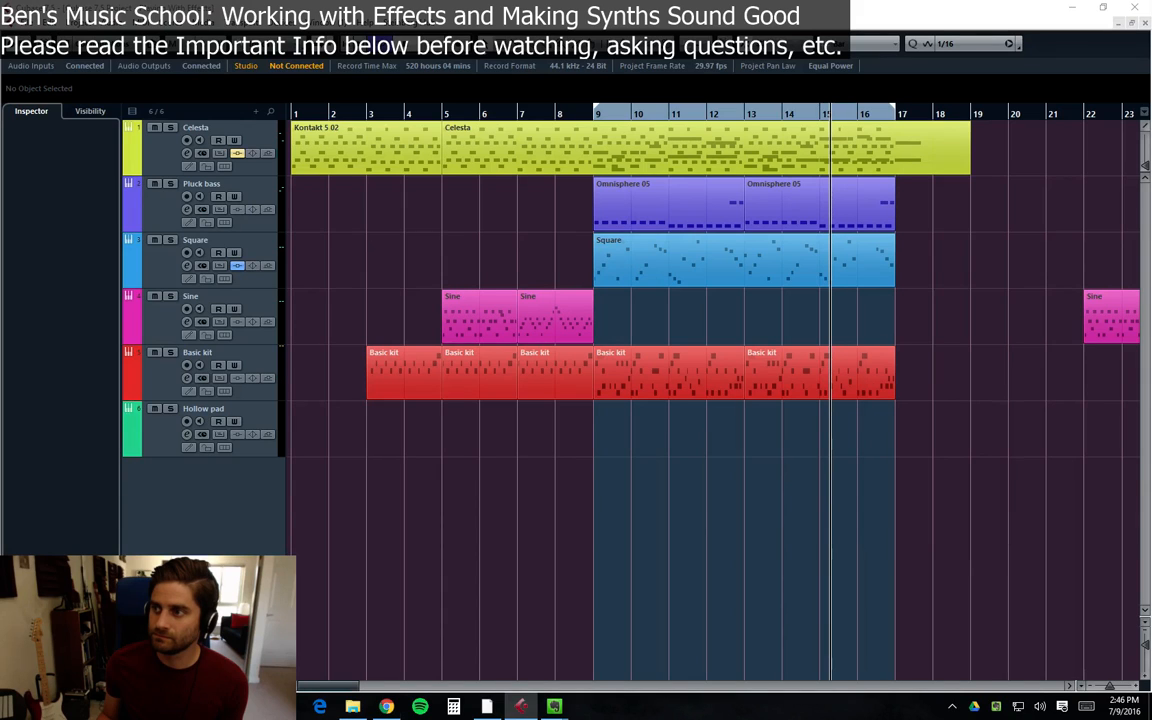
key(alt+Tab)
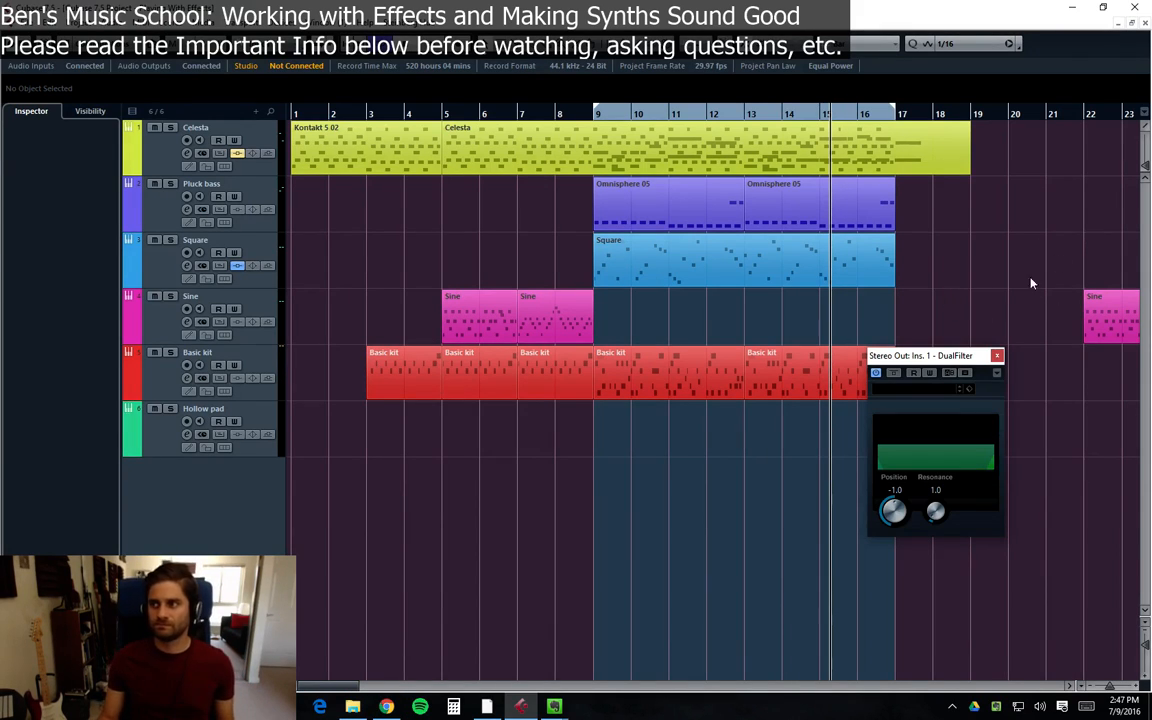
drag(957, 358, 832, 382)
click(873, 381)
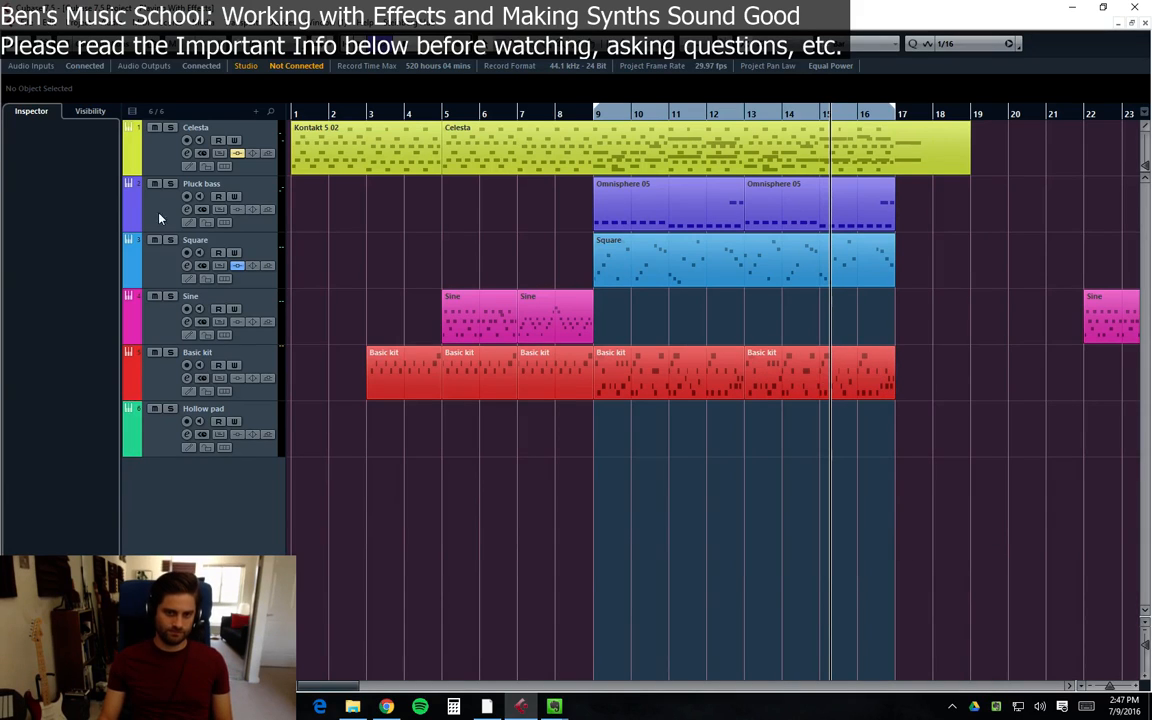
key(alt+Tab)
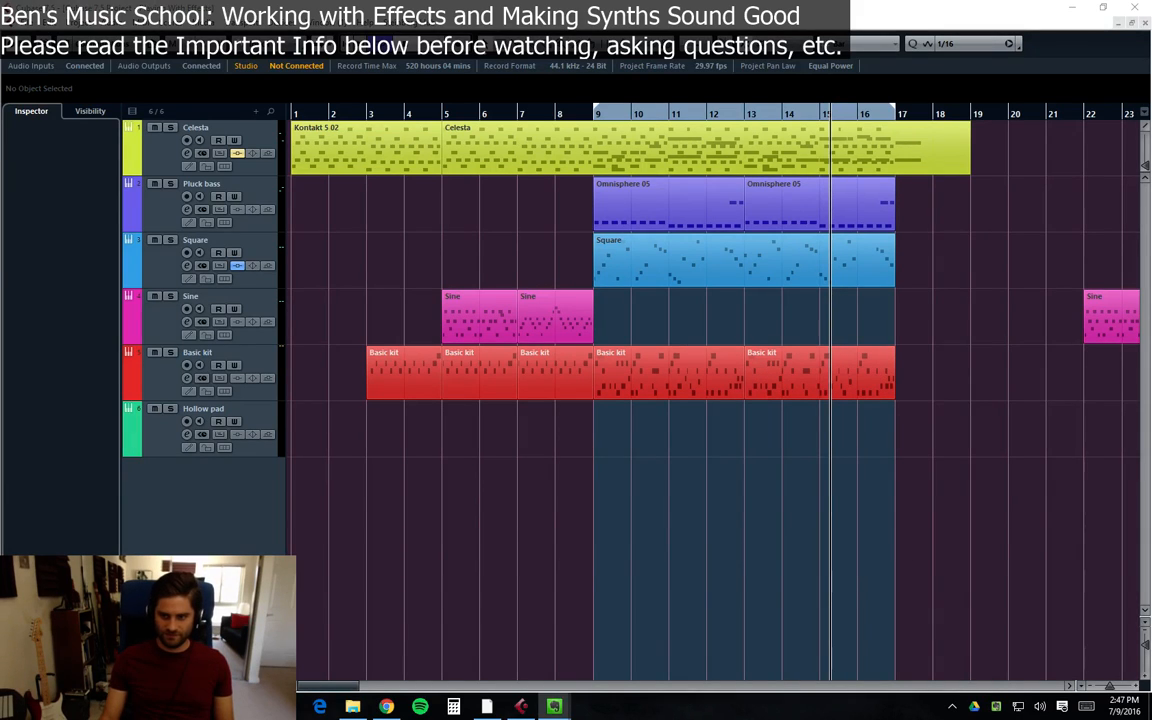
Open Basic kit's channel settings below the upper tracks, return to bar 9 and solo Basic kit
click(151, 373)
click(186, 378)
drag(617, 146, 603, 273)
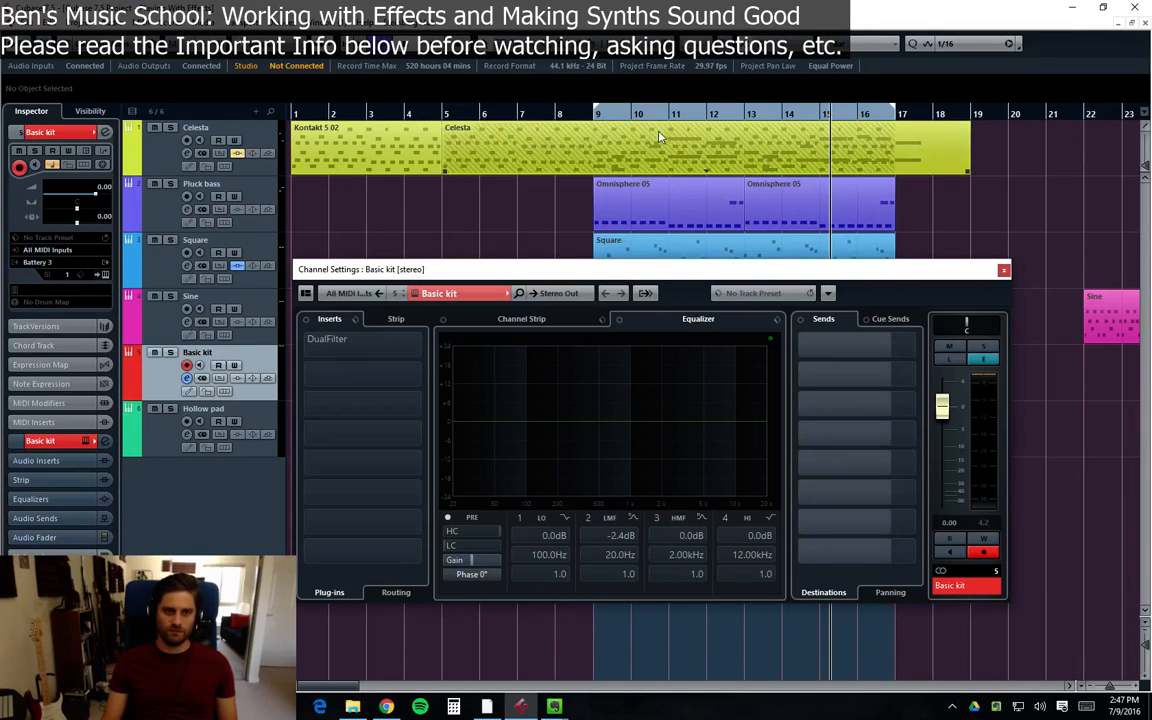
click(592, 113)
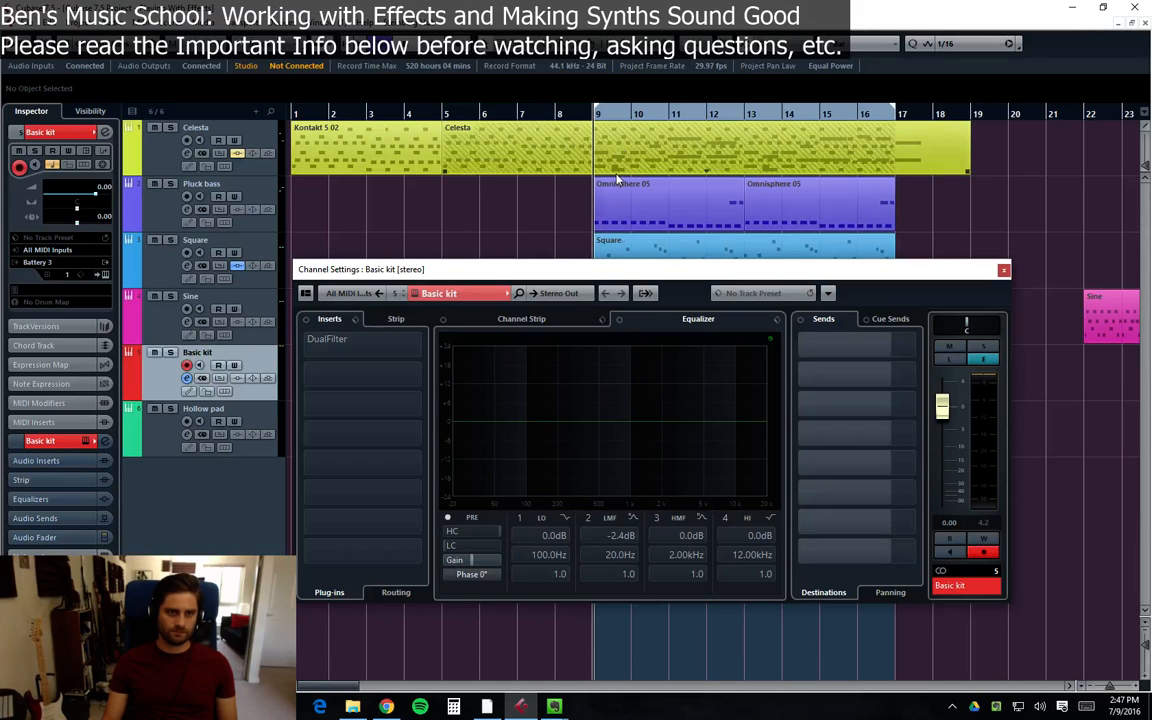
click(170, 353)
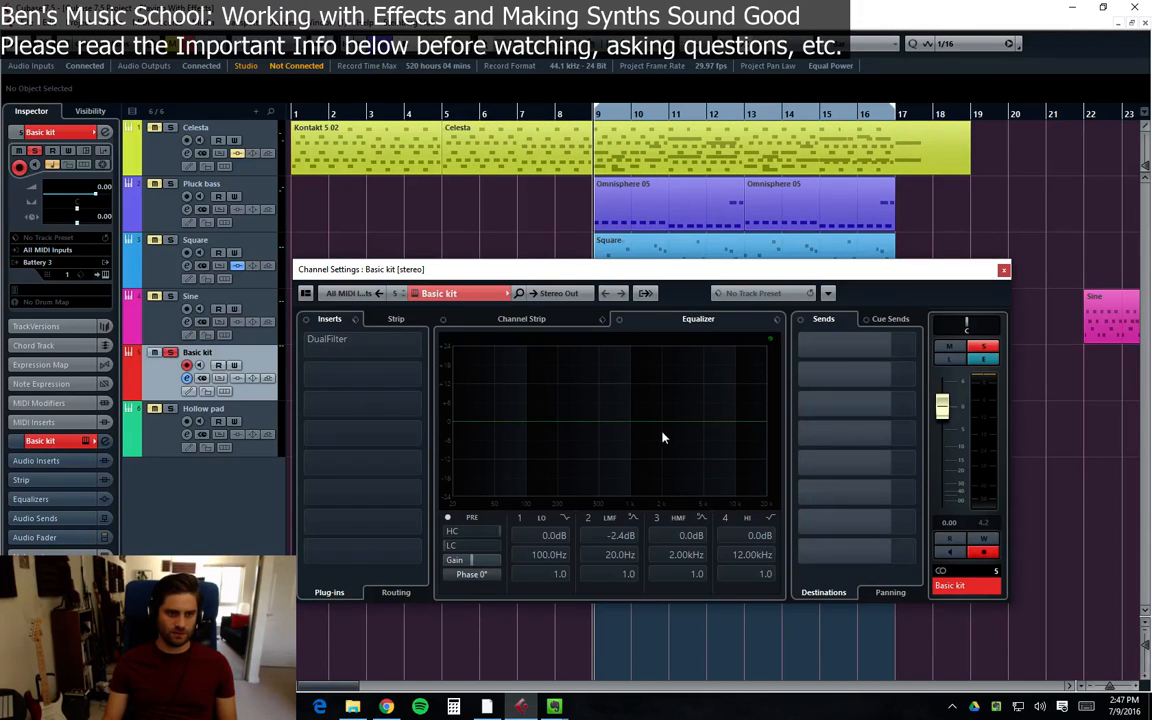
During playback, move Basic kit's low EQ band to 40.6 Hz at 0.0 dB, switch the band off and stop
key(space)
drag(526, 424, 486, 425)
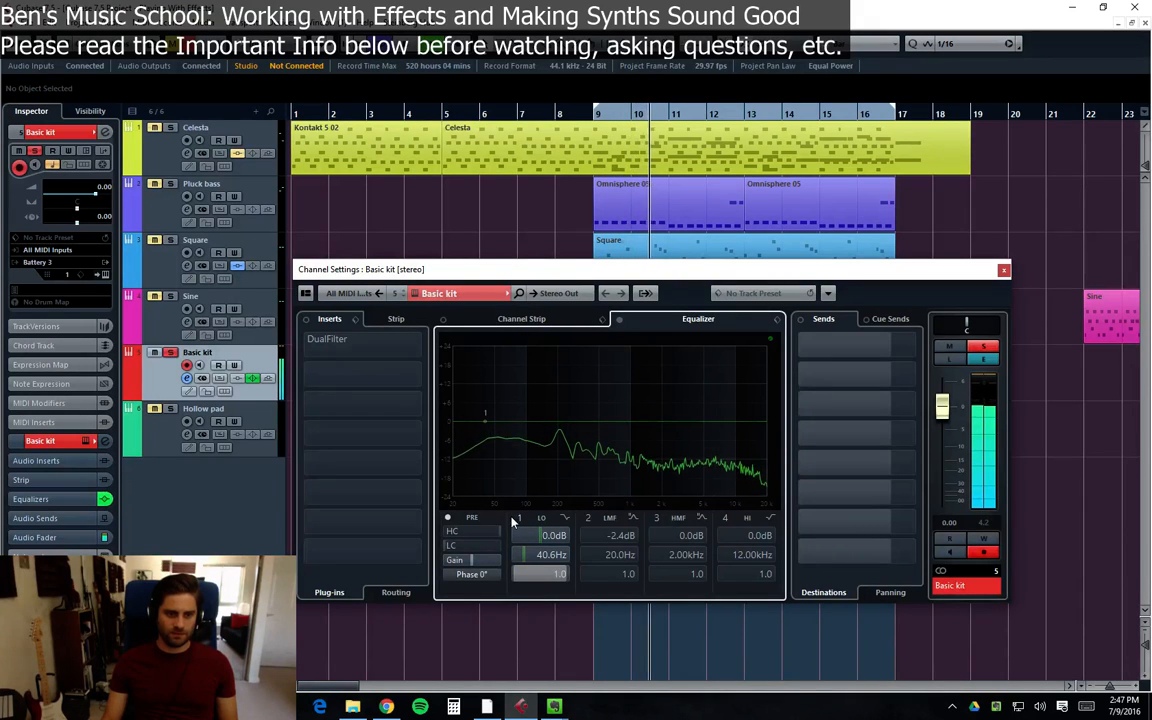
click(511, 519)
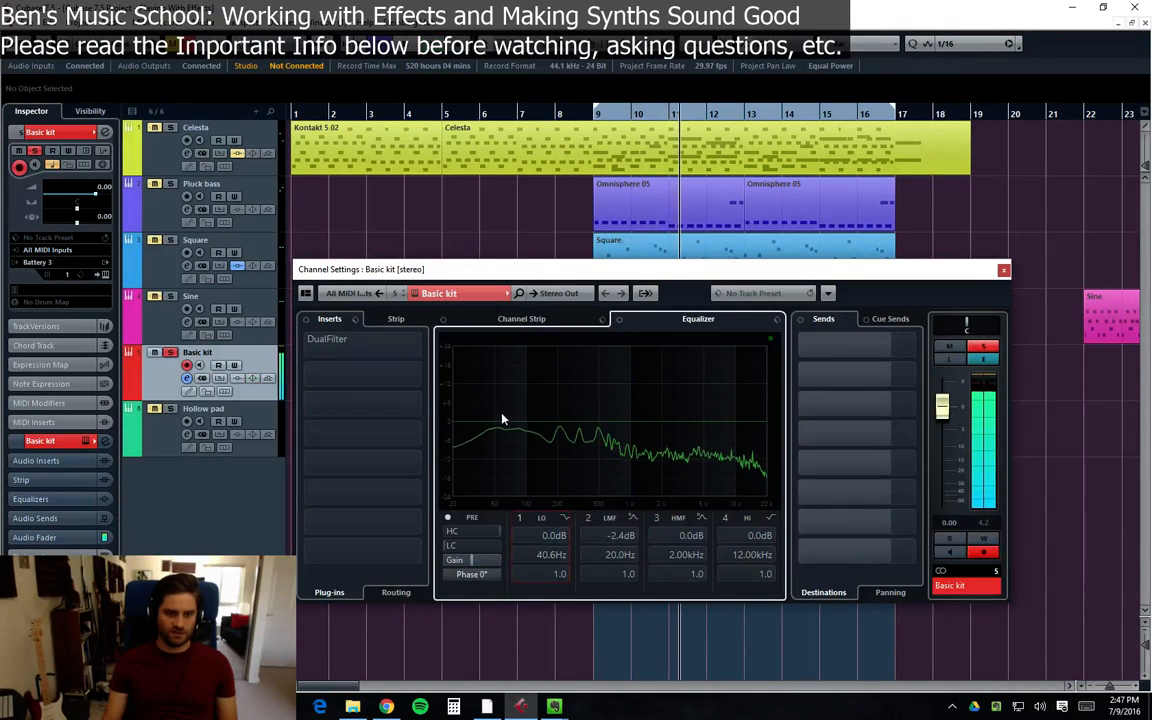
key(space)
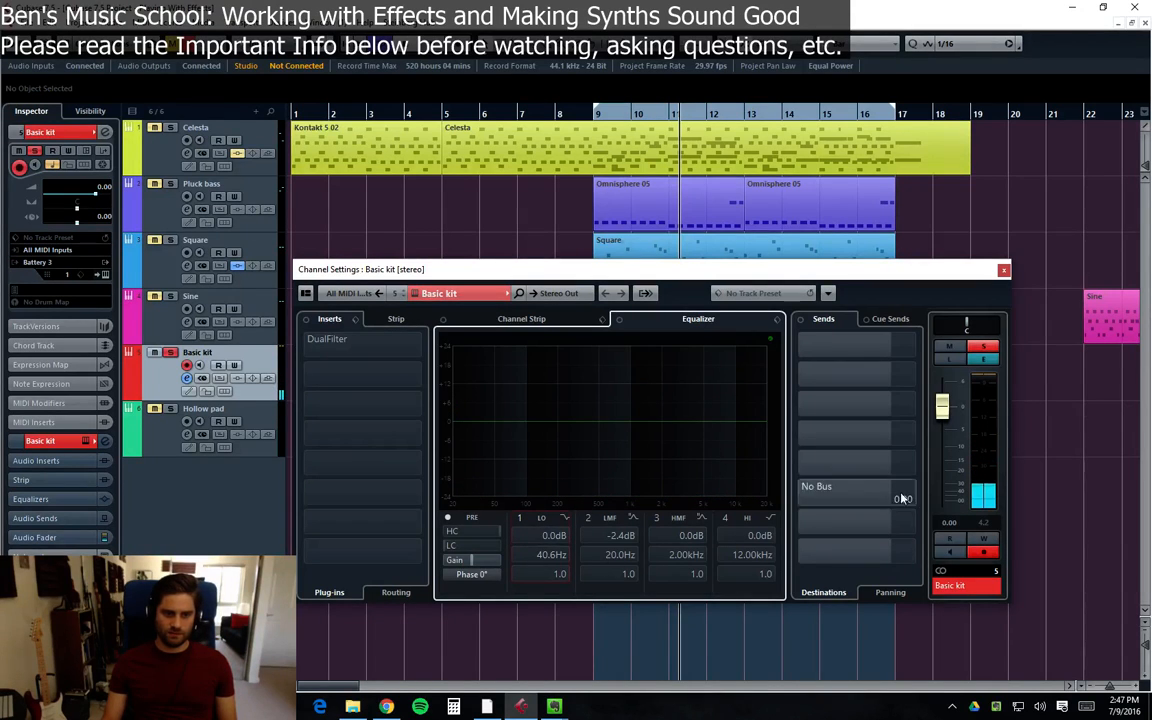
Enable Basic kit's low-mid EQ band and move it to 210.3 Hz, followed by a 1.7 dB boost at 1.64 kHz
click(581, 519)
drag(455, 430, 653, 423)
drag(570, 425, 560, 421)
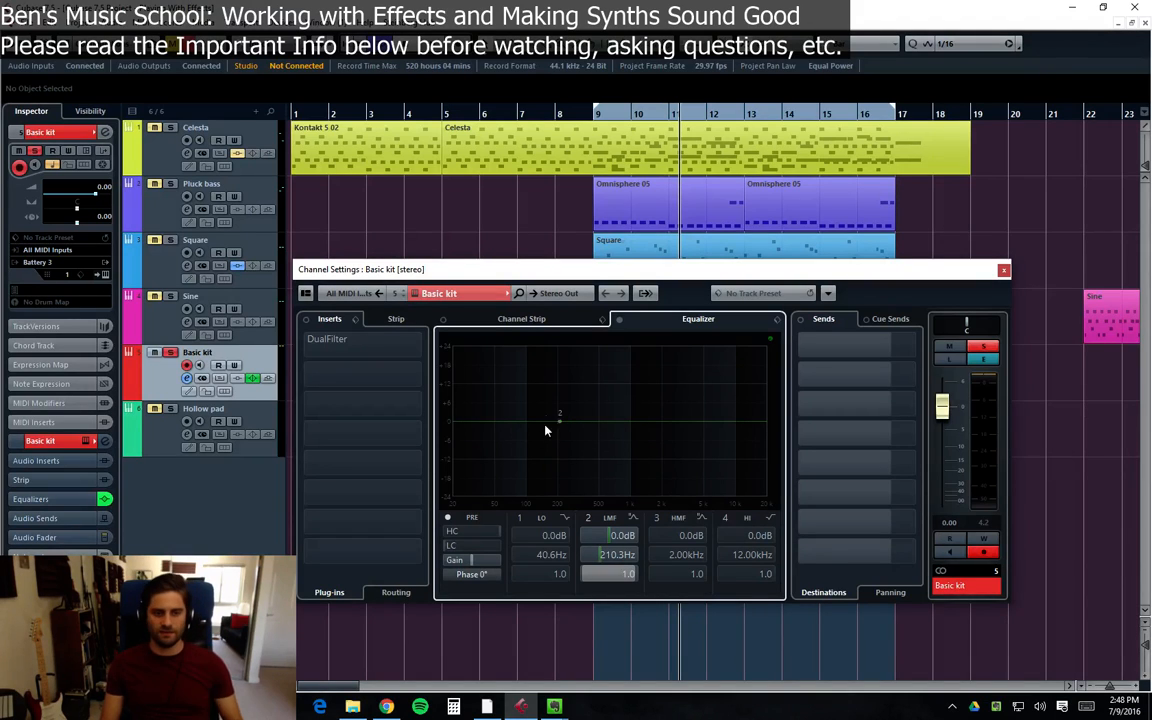
drag(562, 423, 653, 413)
key(space)
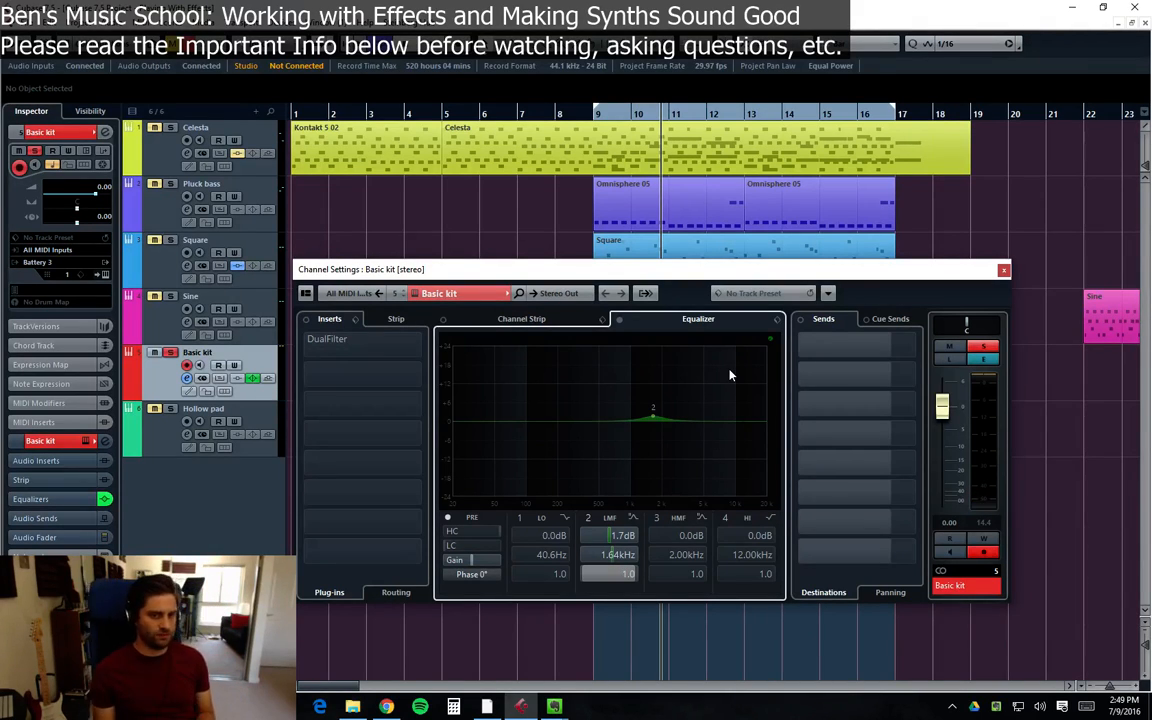
Cut the low-mid EQ band by 5.5 dB at 237.3 Hz, and during playback move it to 0.4 dB at 781.1 Hz
drag(651, 412, 651, 429)
drag(577, 432, 566, 441)
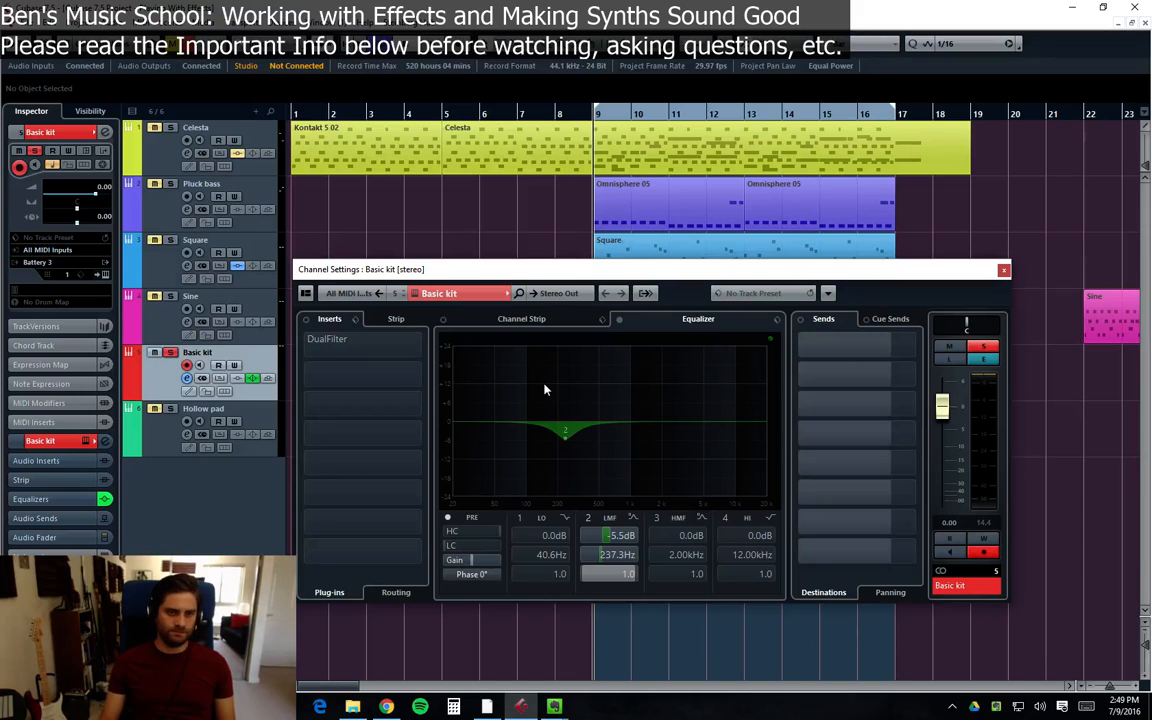
drag(563, 441, 619, 419)
key(space)
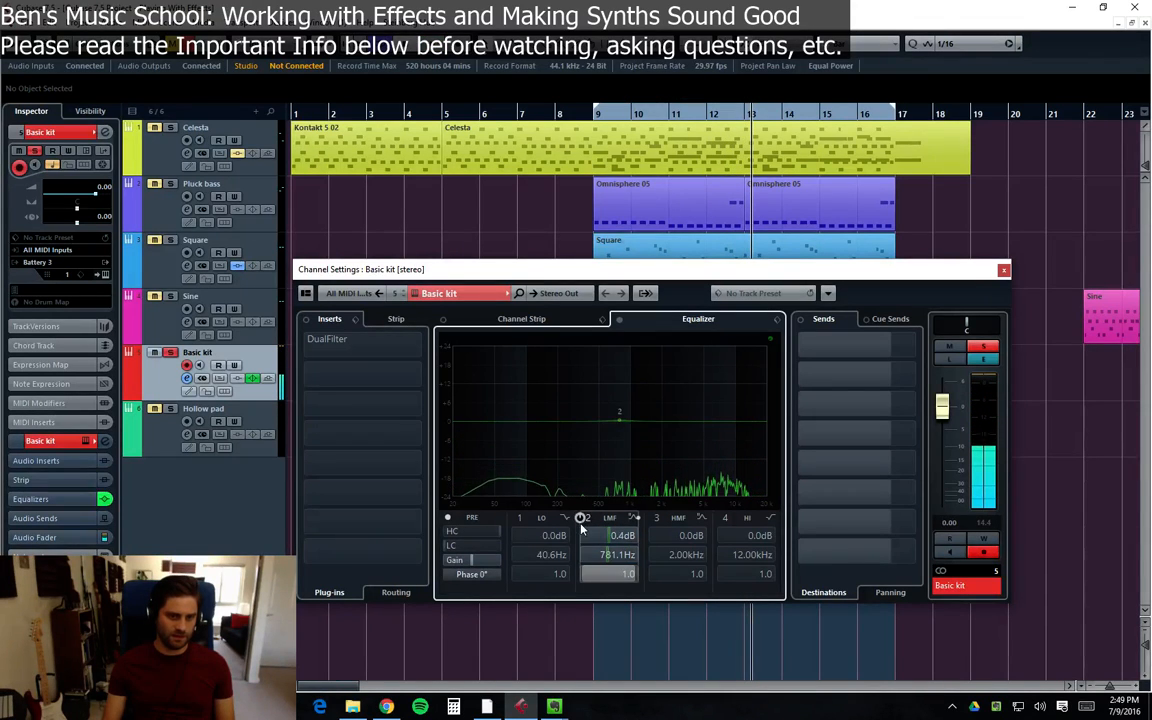
Switch off Basic kit's low-mid EQ band, then unsolo the track and play all tracks from bar 9
click(581, 524)
key(space)
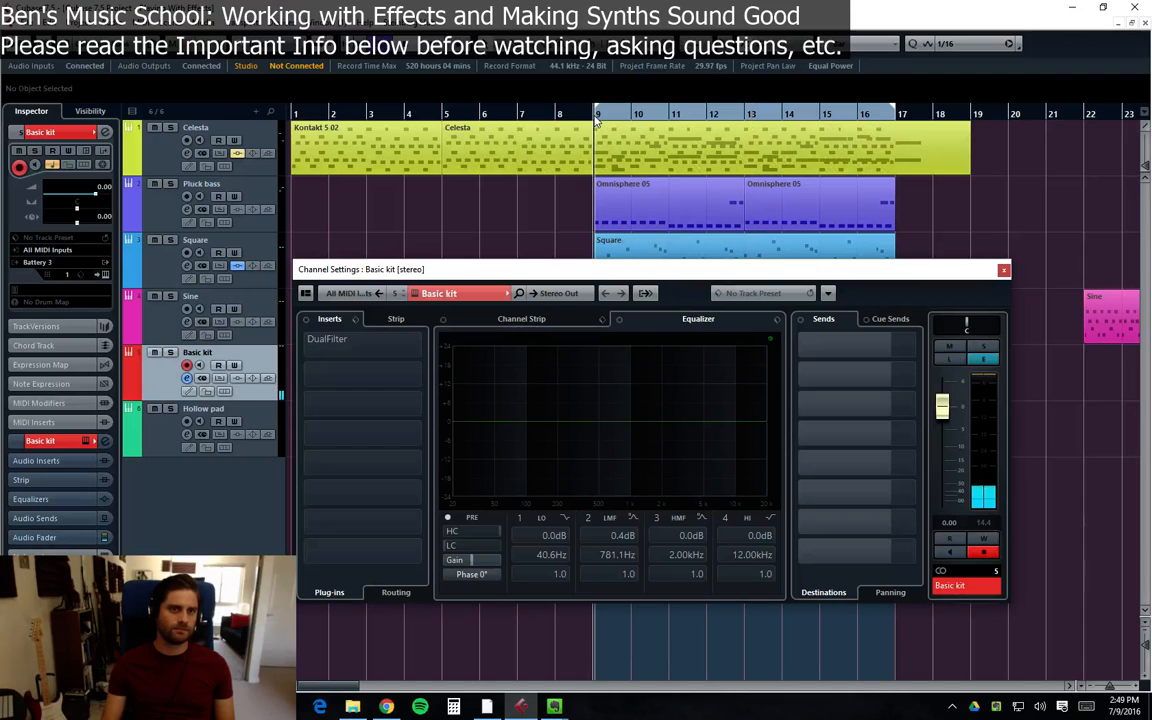
key(space)
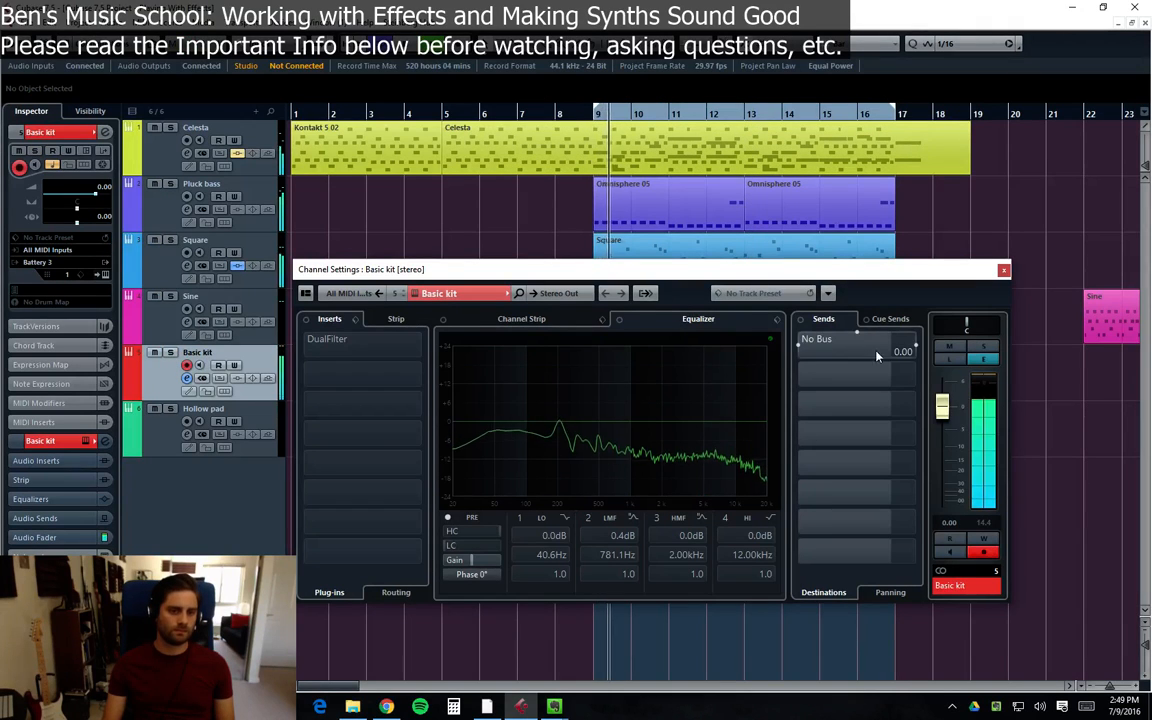
Close Basic kit's channel settings, set Square's low-mid EQ band to -0.2 dB at 519.8 Hz during playback, and stop
drag(927, 281, 965, 282)
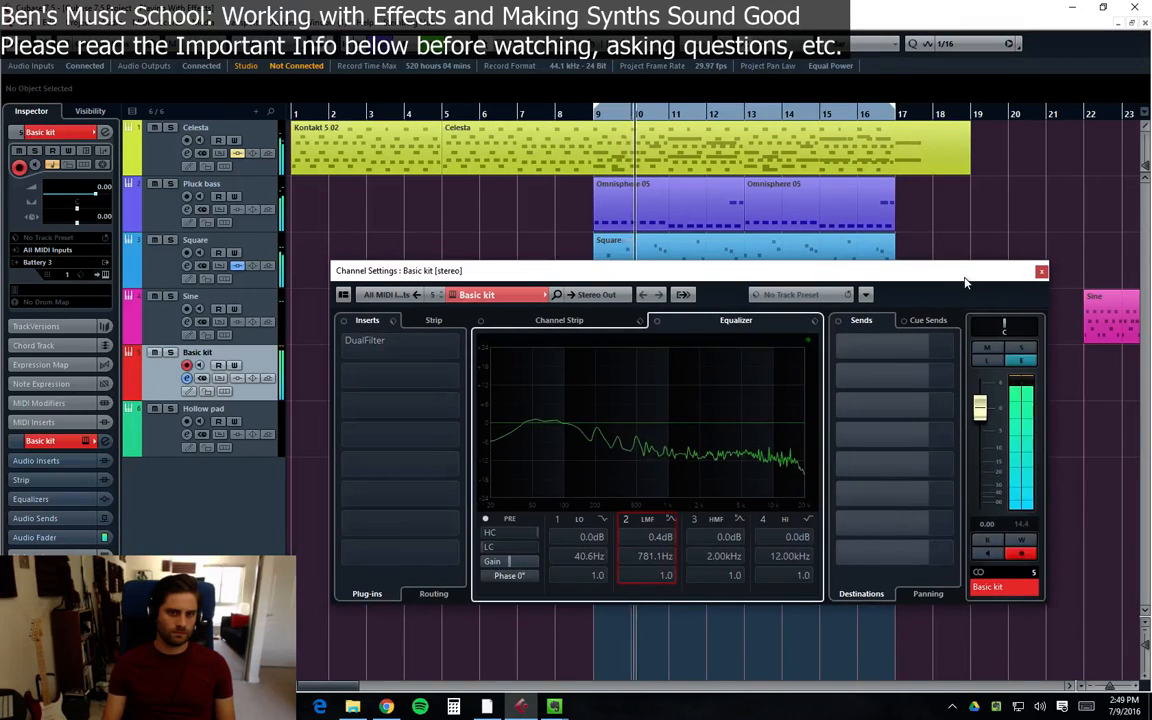
click(1041, 272)
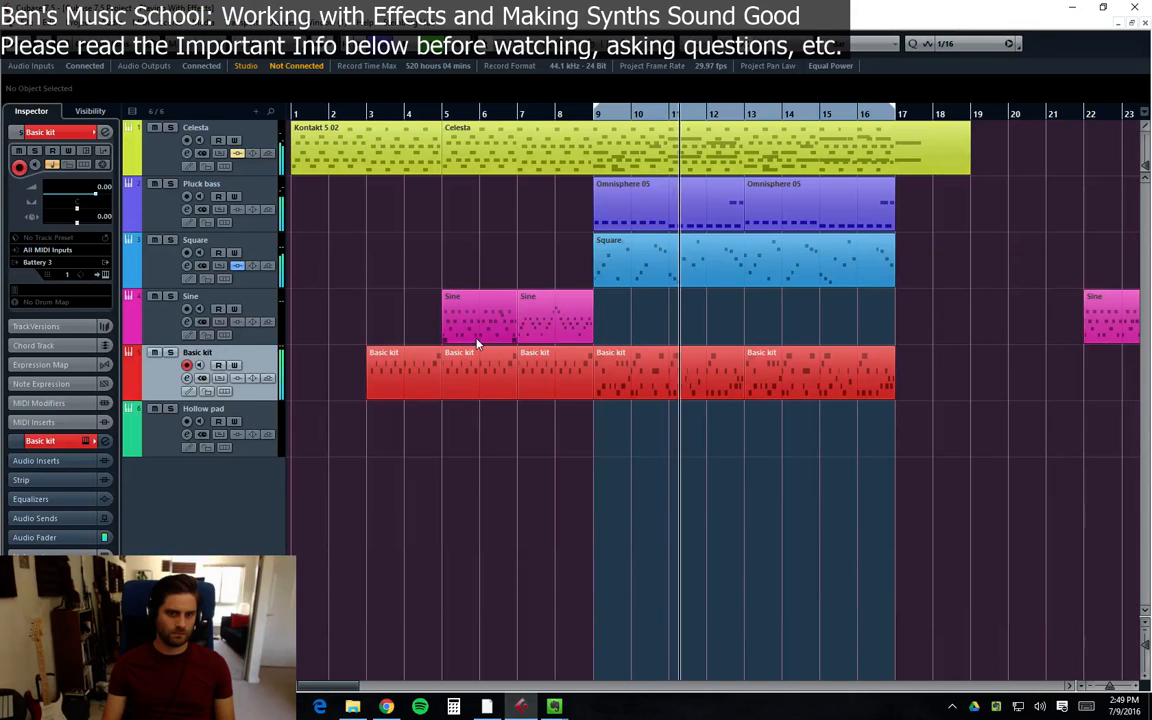
click(186, 266)
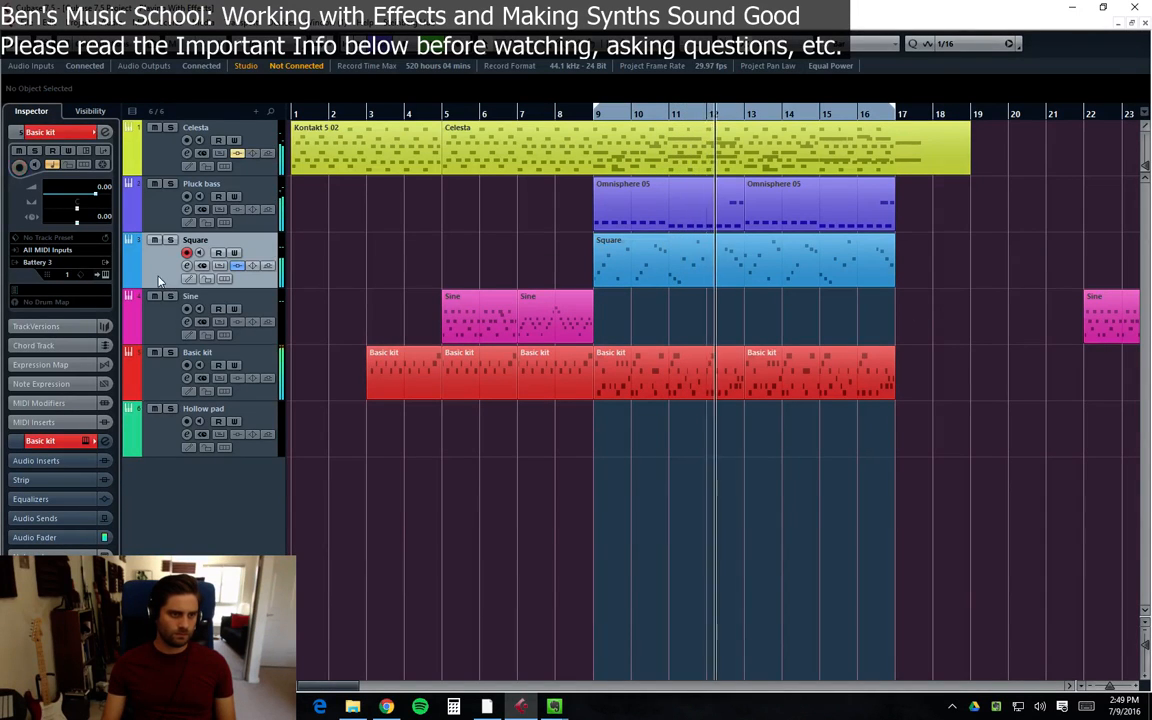
mouse_move(640, 424)
mouse_down()
mouse_move(643, 478)
mouse_move(639, 427)
mouse_up()
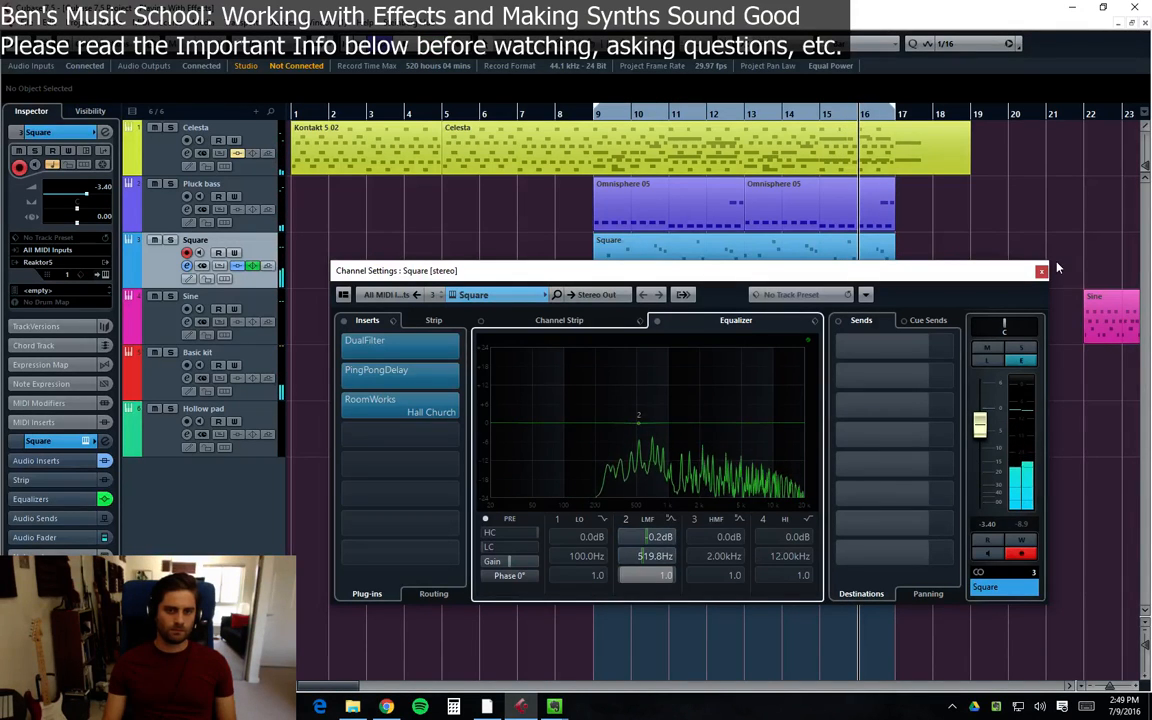
click(1041, 271)
key(space)
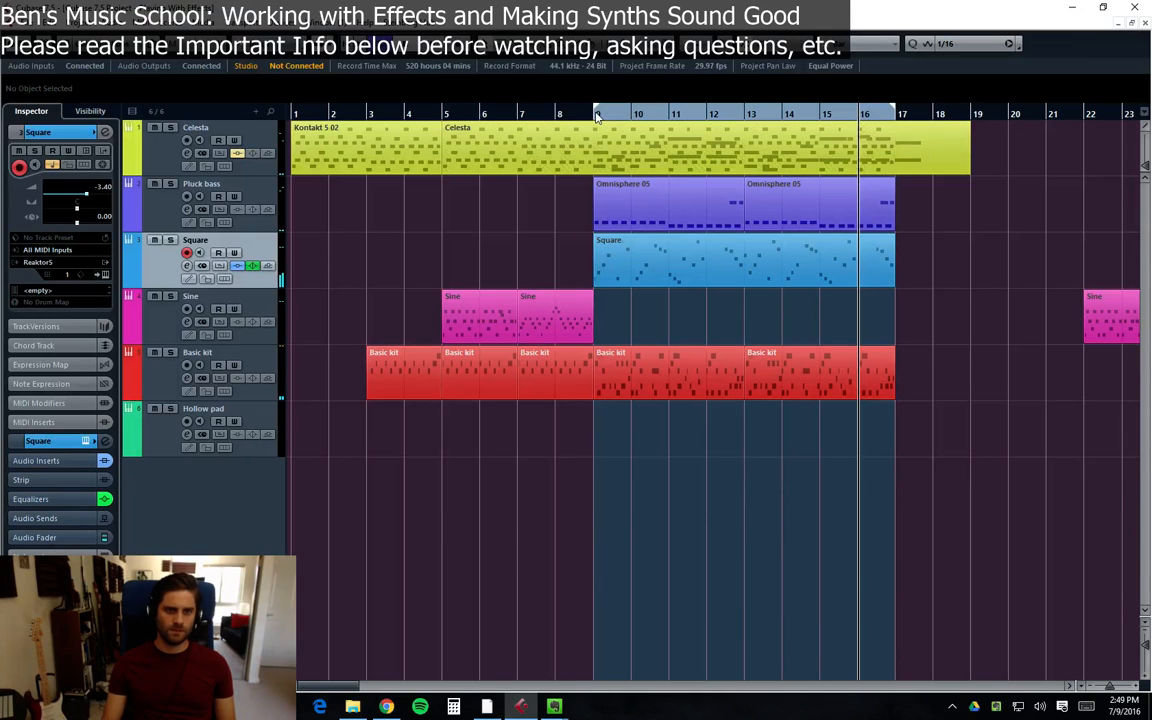
During playback, cut Celesta's low-mid EQ band by 9.4 dB at 781.1 Hz, reset it to -0.2 dB at 682.0 Hz, and return to bar 9
click(186, 154)
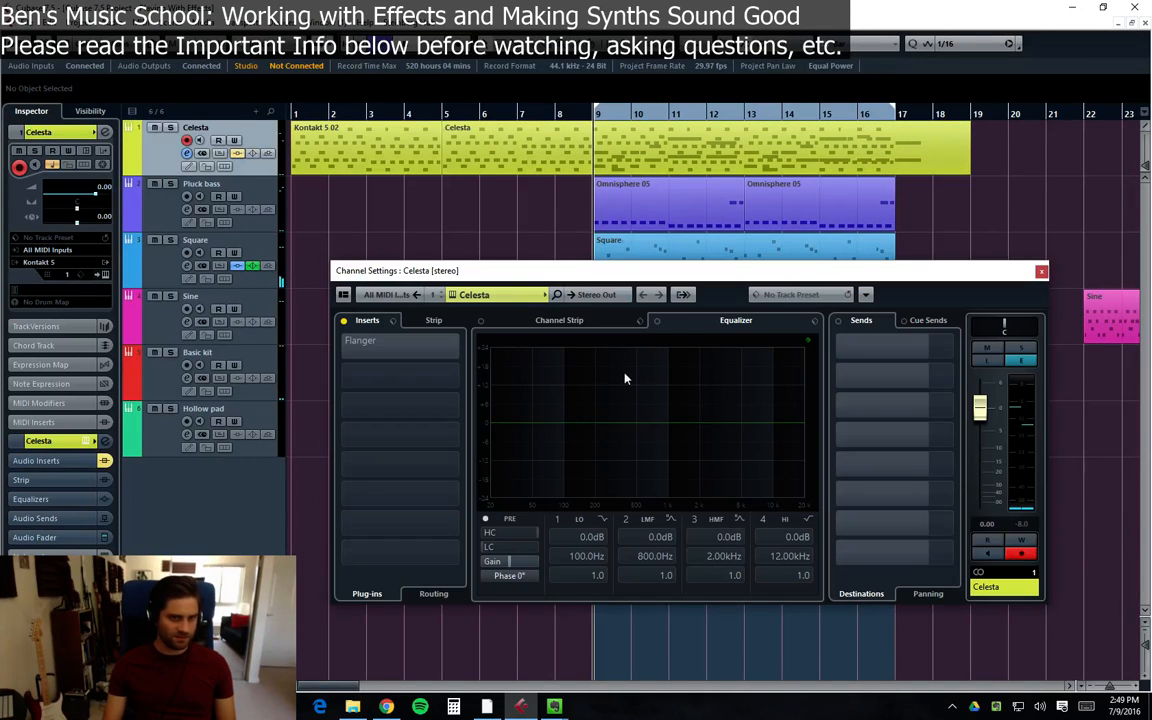
drag(650, 437, 658, 458)
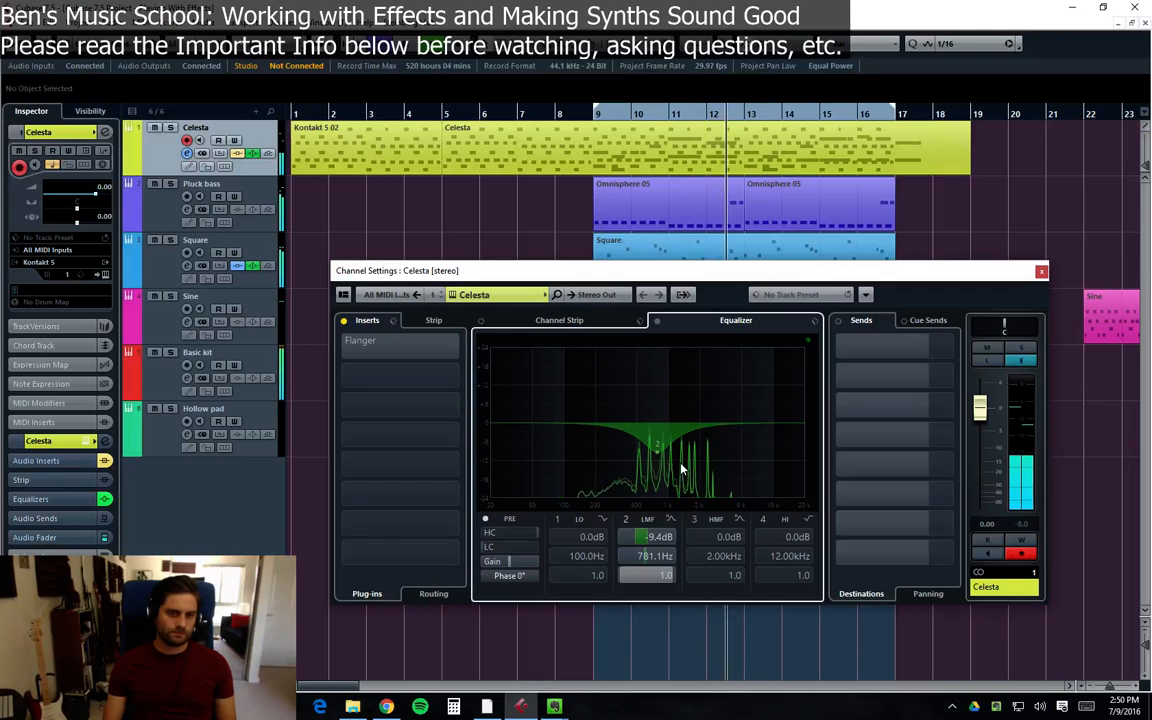
mouse_move(652, 460)
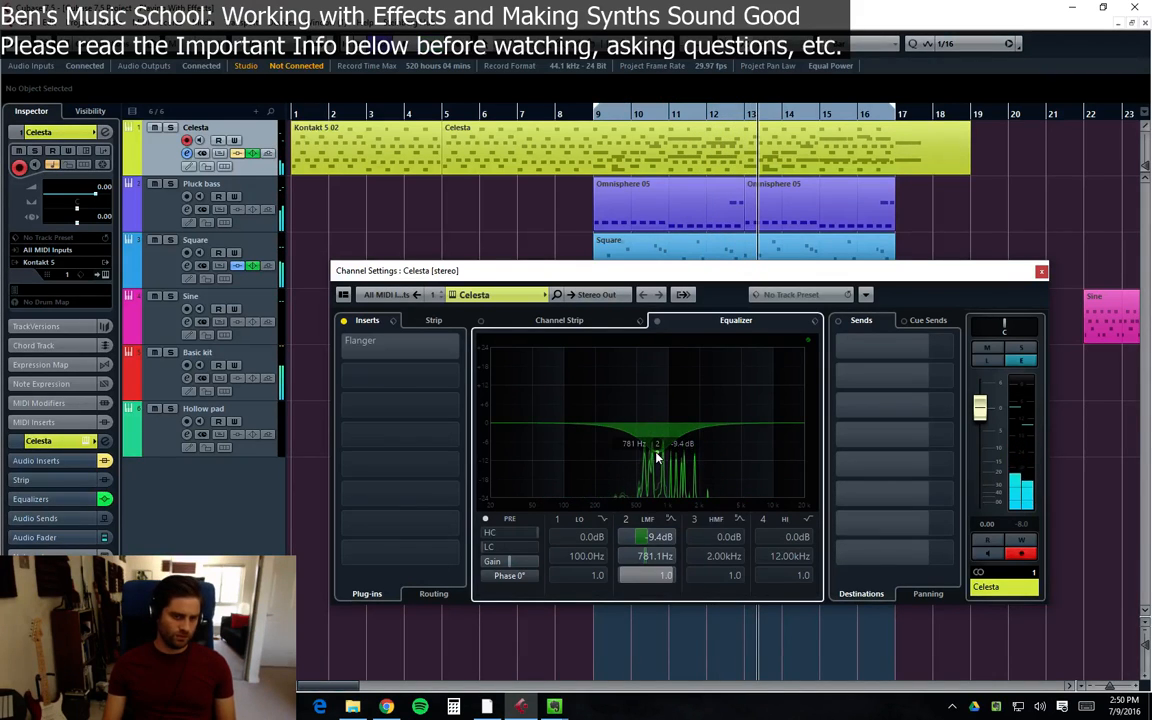
drag(655, 457, 653, 428)
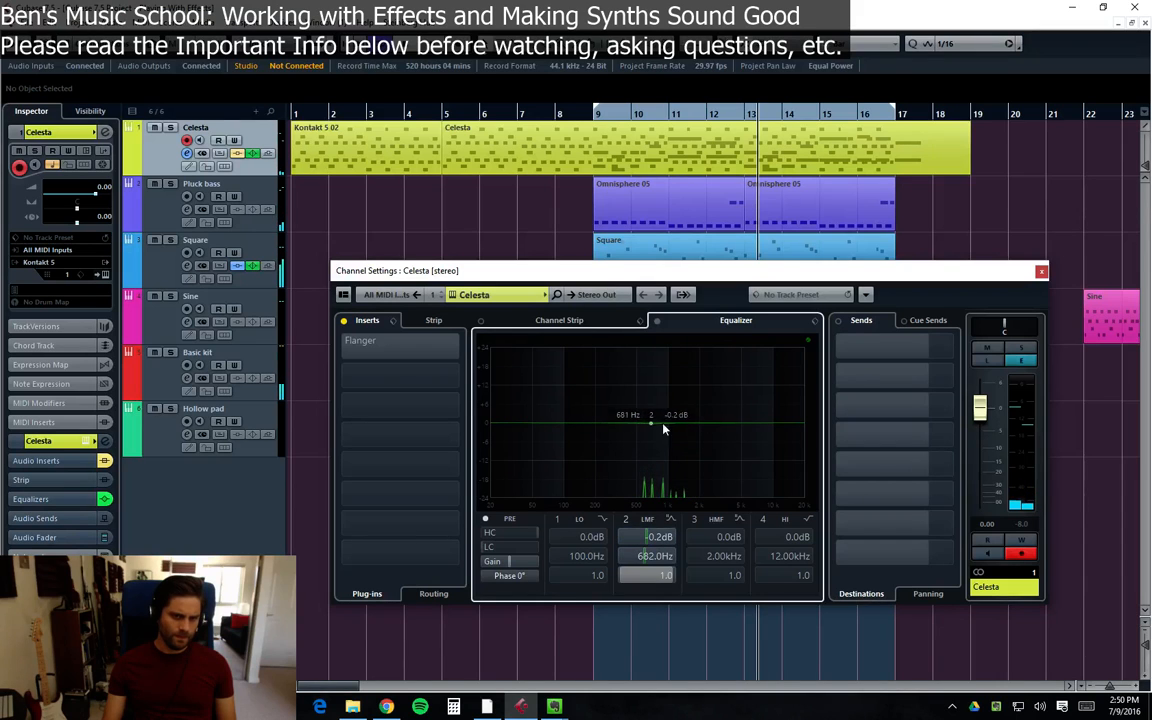
click(1041, 272)
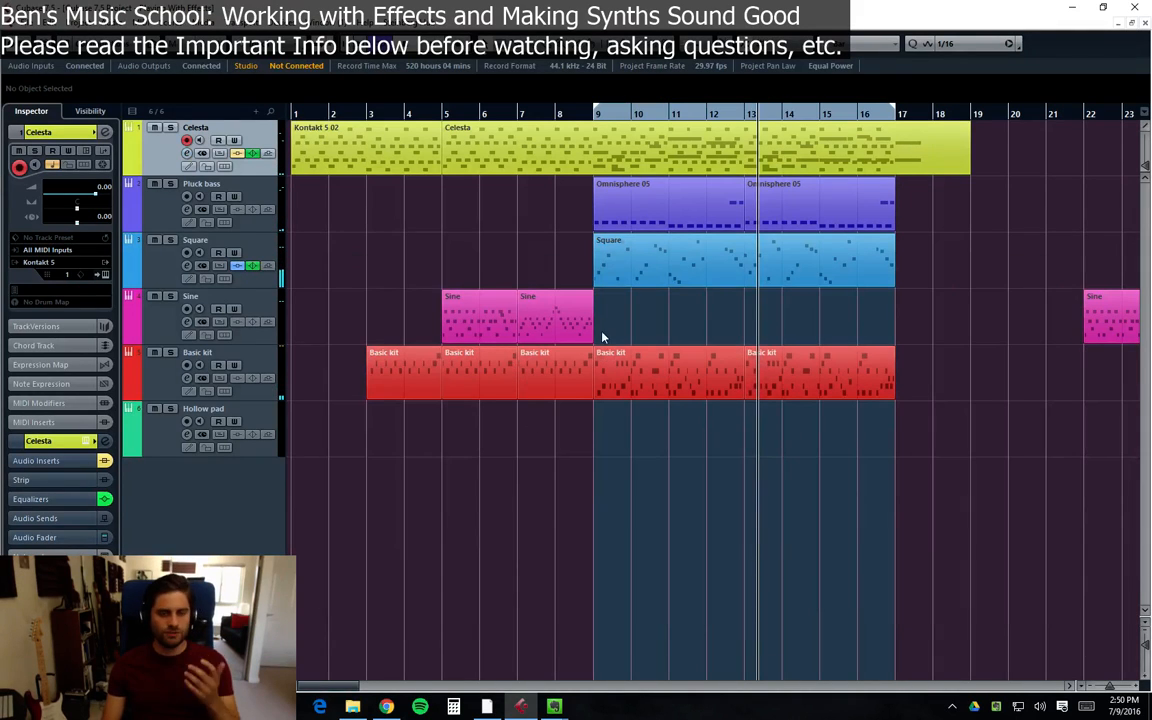
click(166, 352)
click(596, 115)
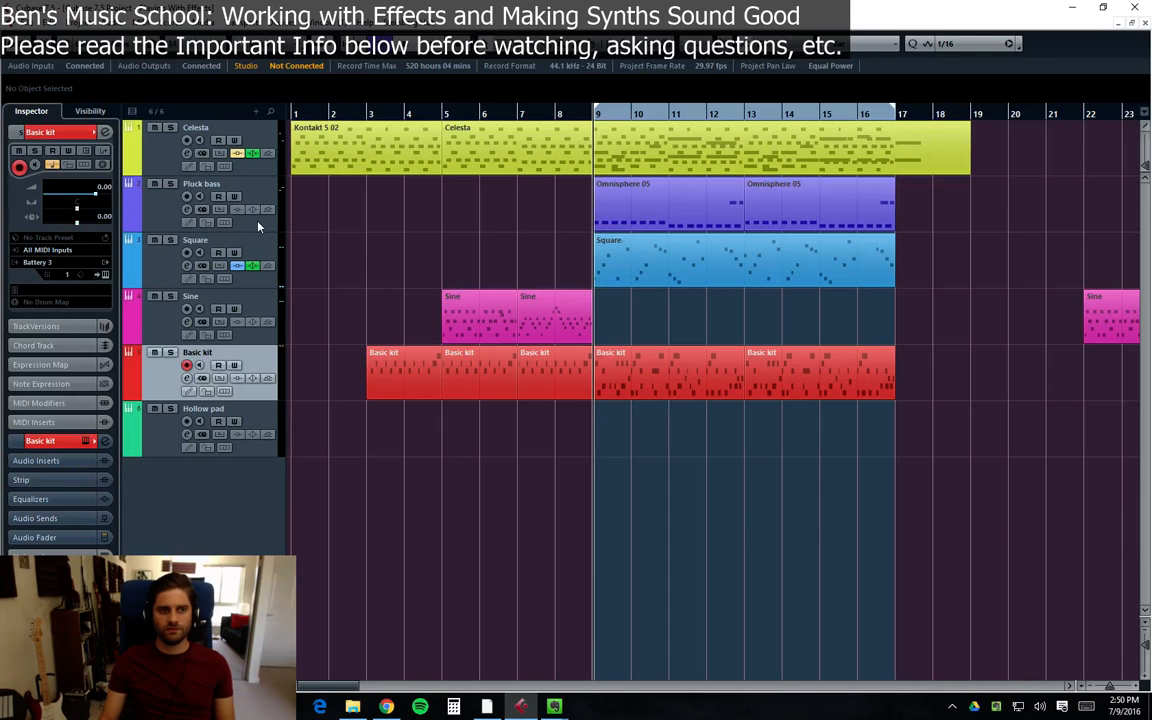
click(158, 150)
click(163, 205)
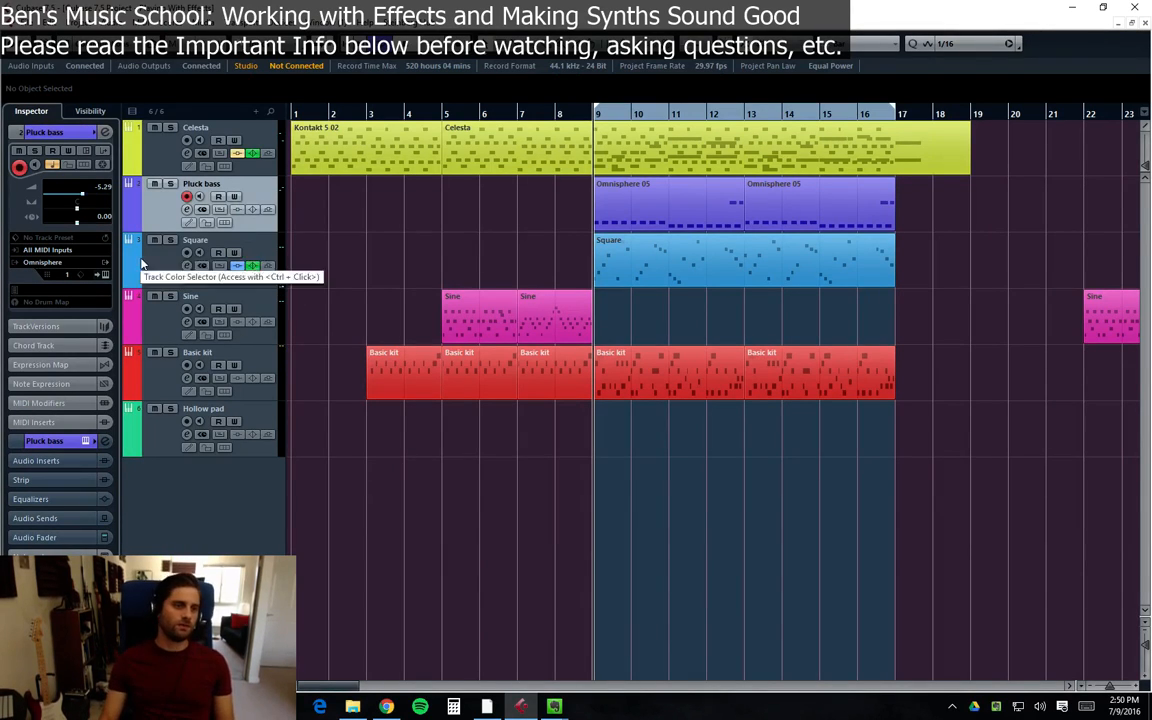
click(214, 270)
click(187, 226)
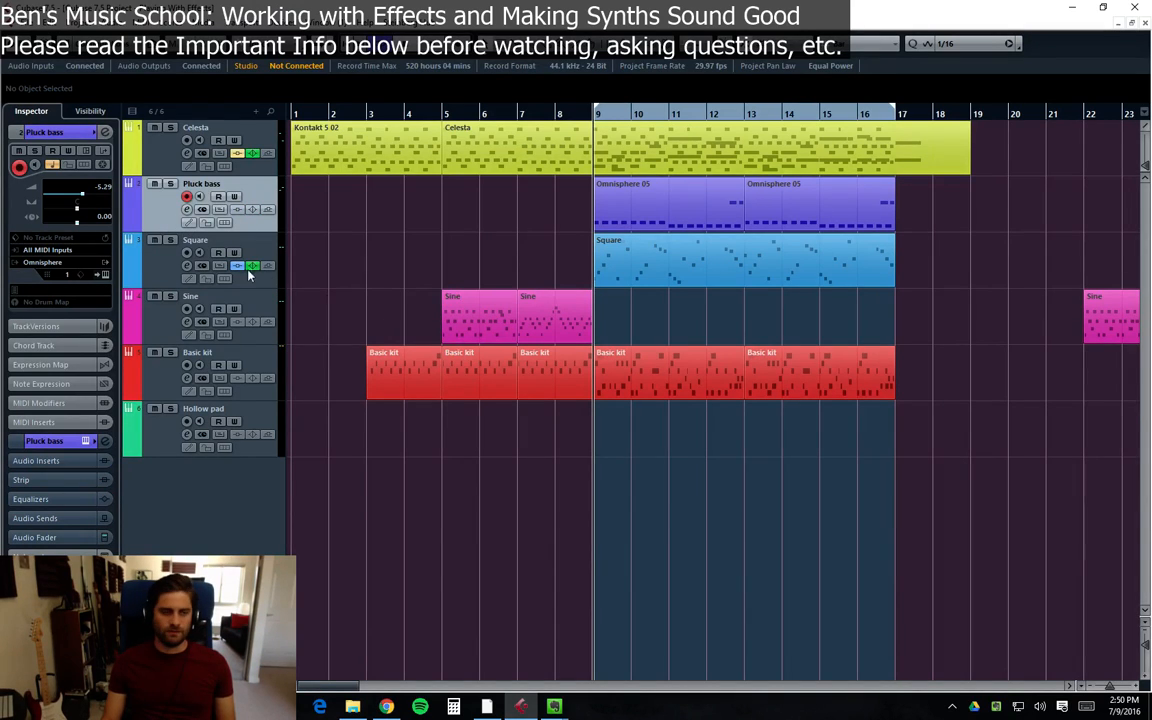
click(178, 275)
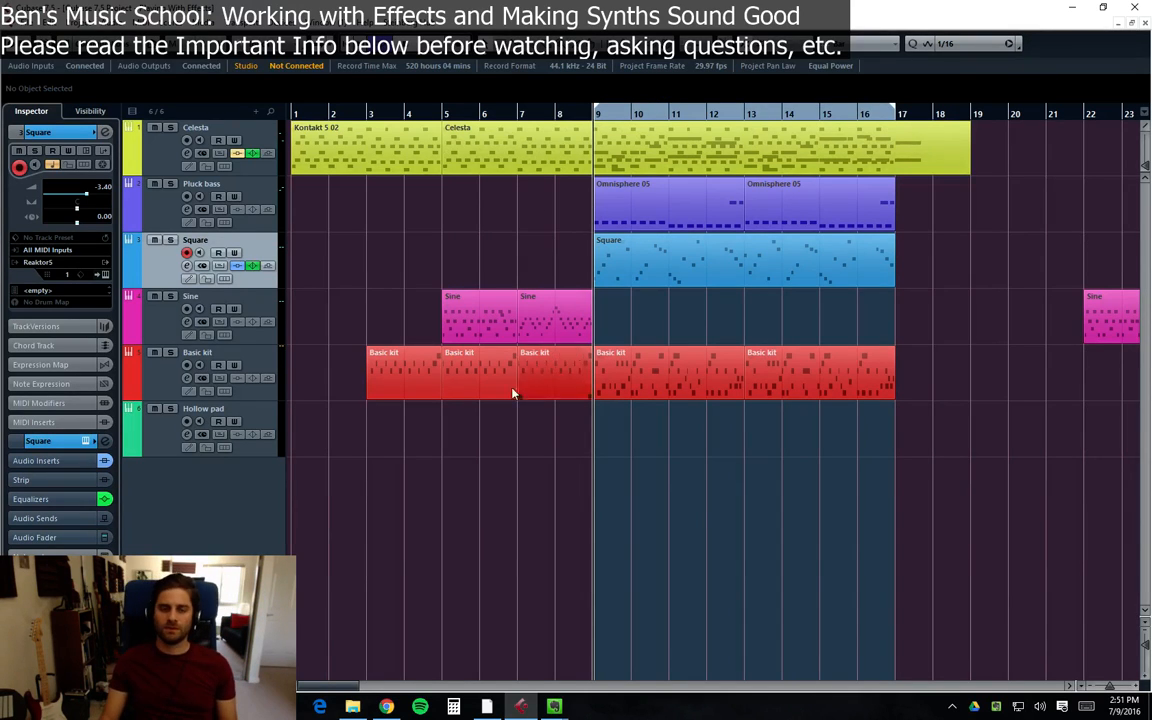
click(146, 360)
click(155, 330)
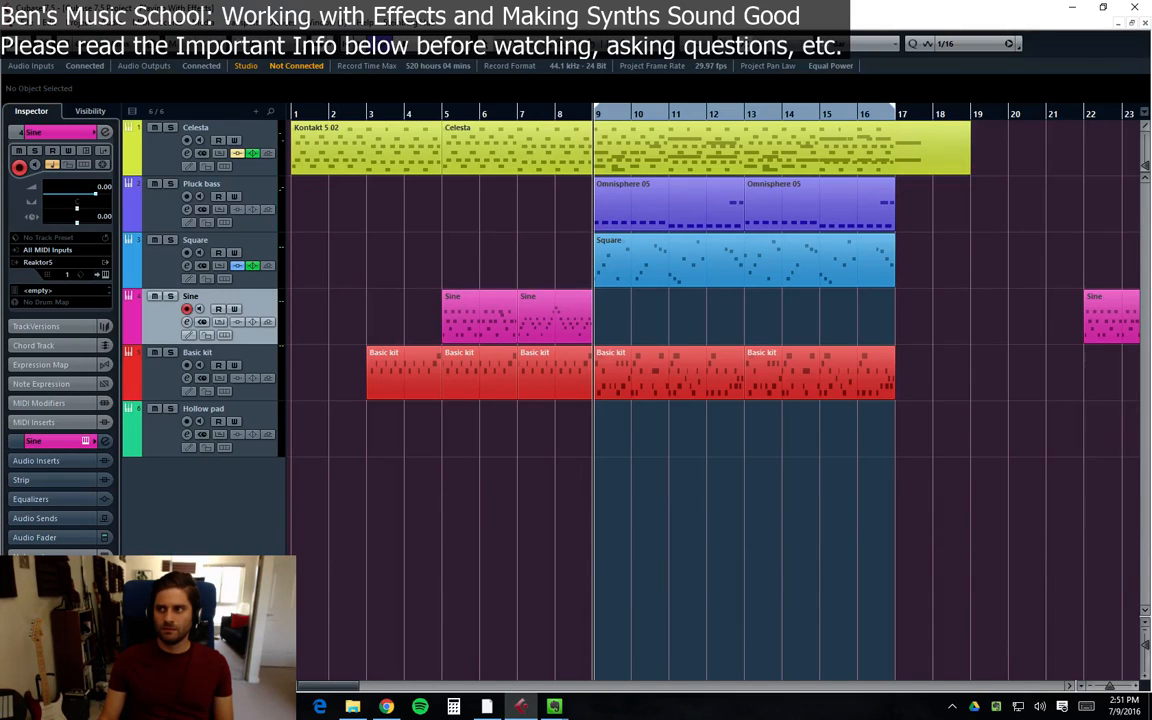
key(alt+Tab)
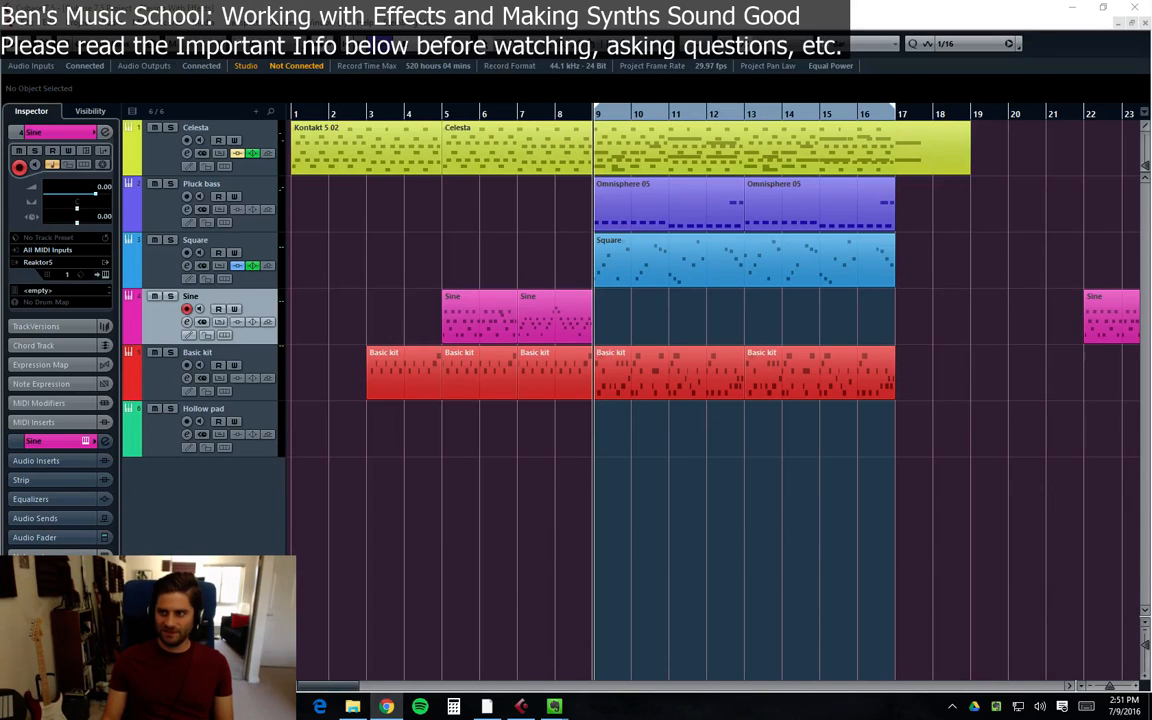
click(649, 460)
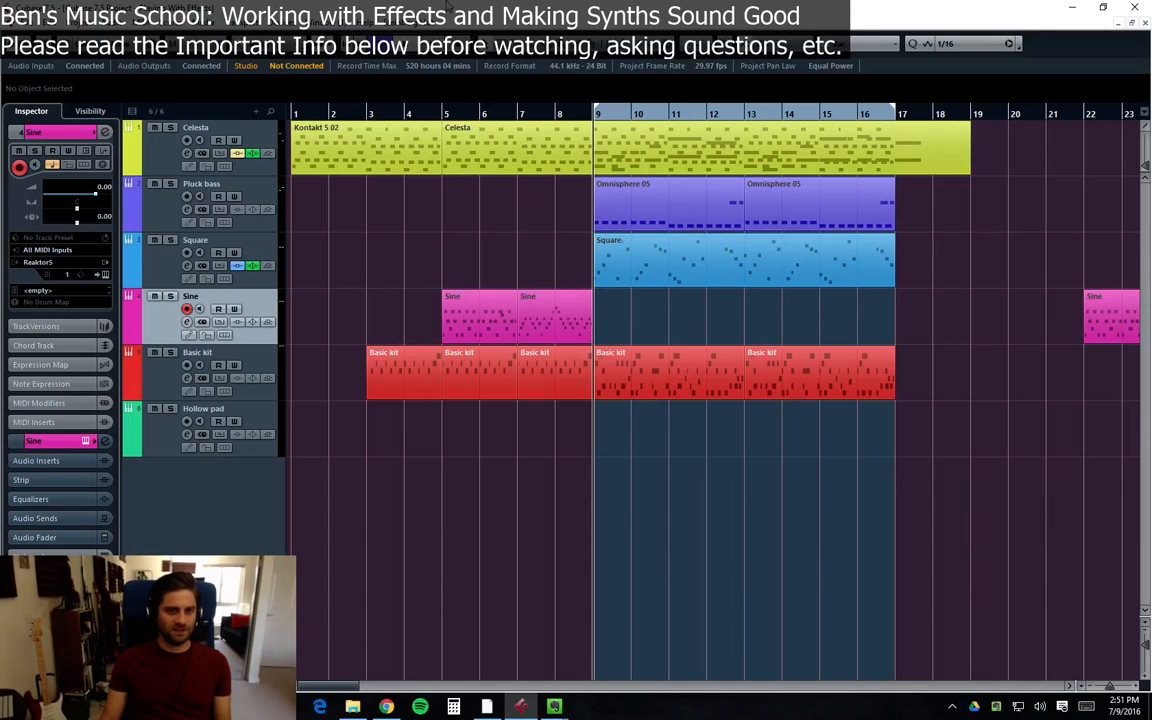
click(445, 112)
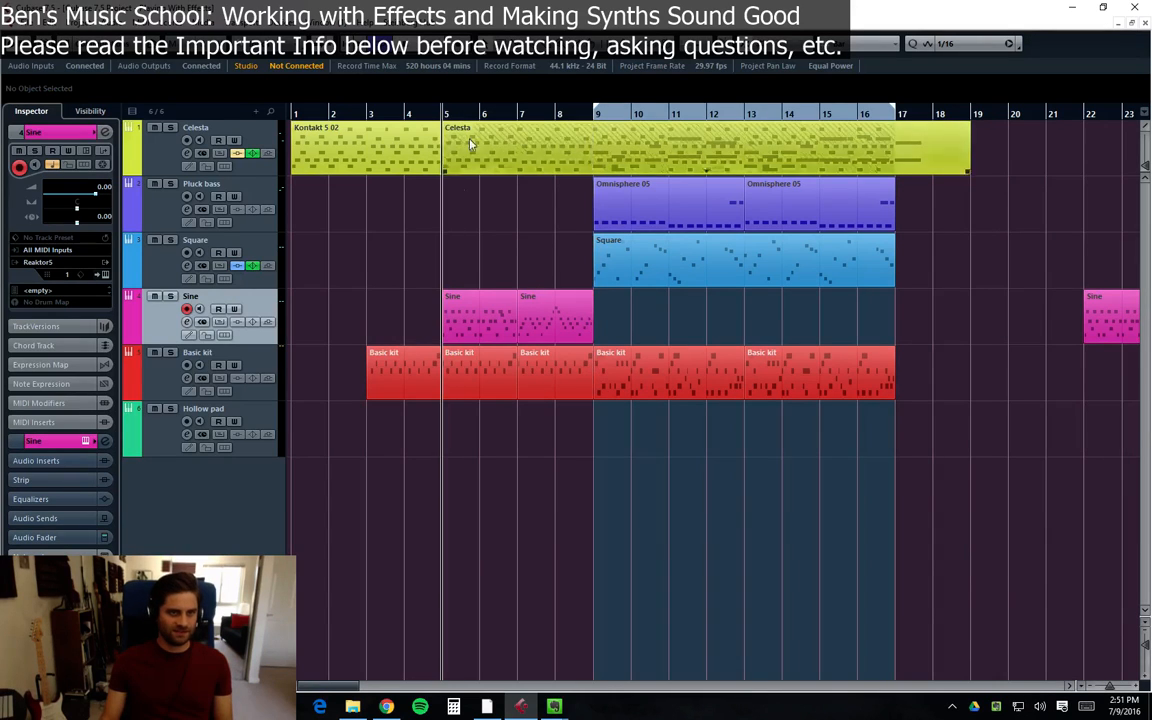
click(166, 218)
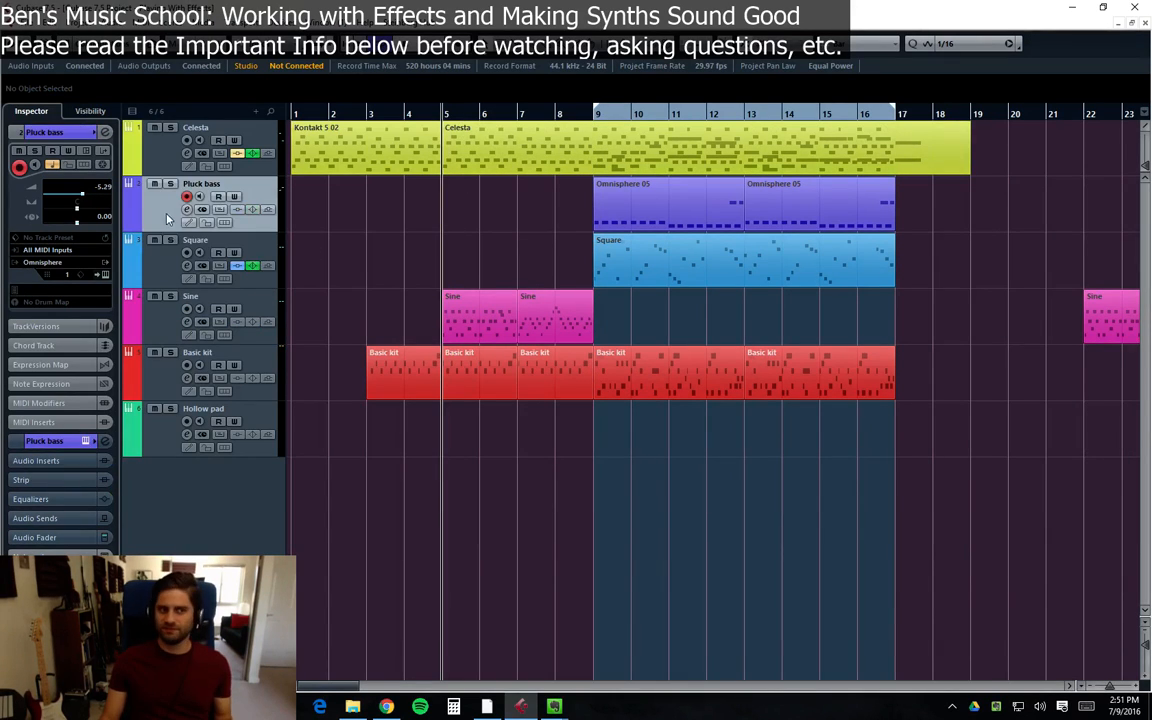
Place the playhead just before bar 8, switch off Celesta's low-mid EQ band and close its channel settings
click(145, 156)
click(557, 113)
key(e)
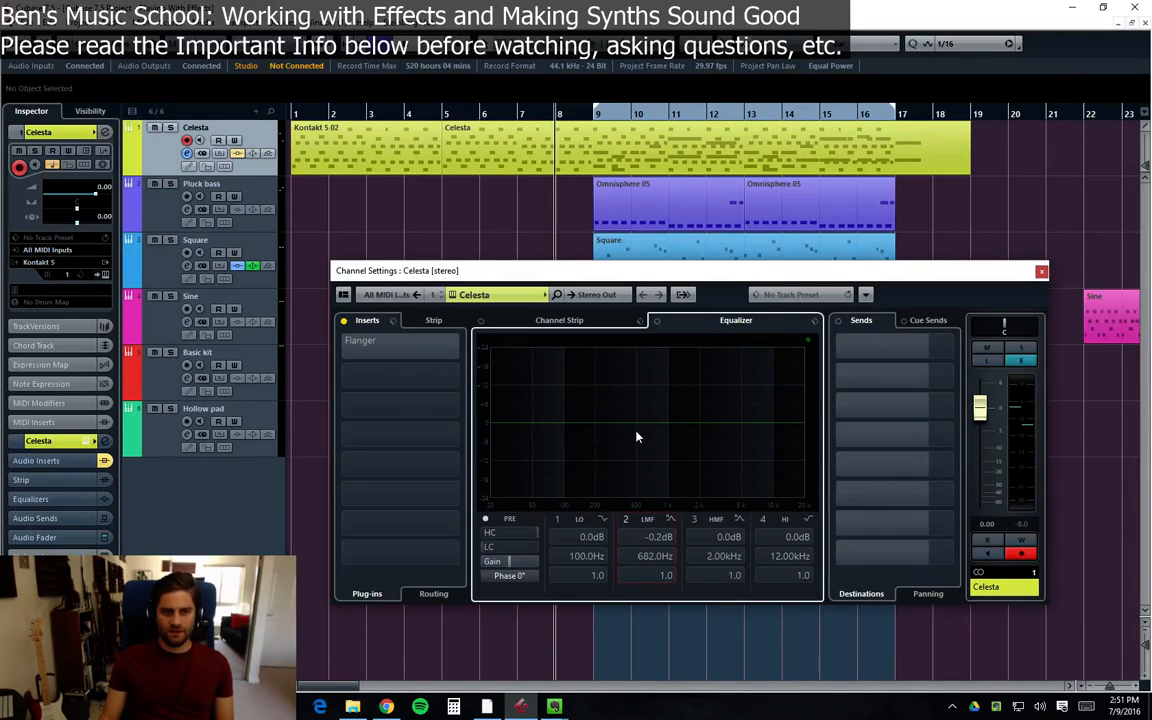
drag(712, 268, 681, 275)
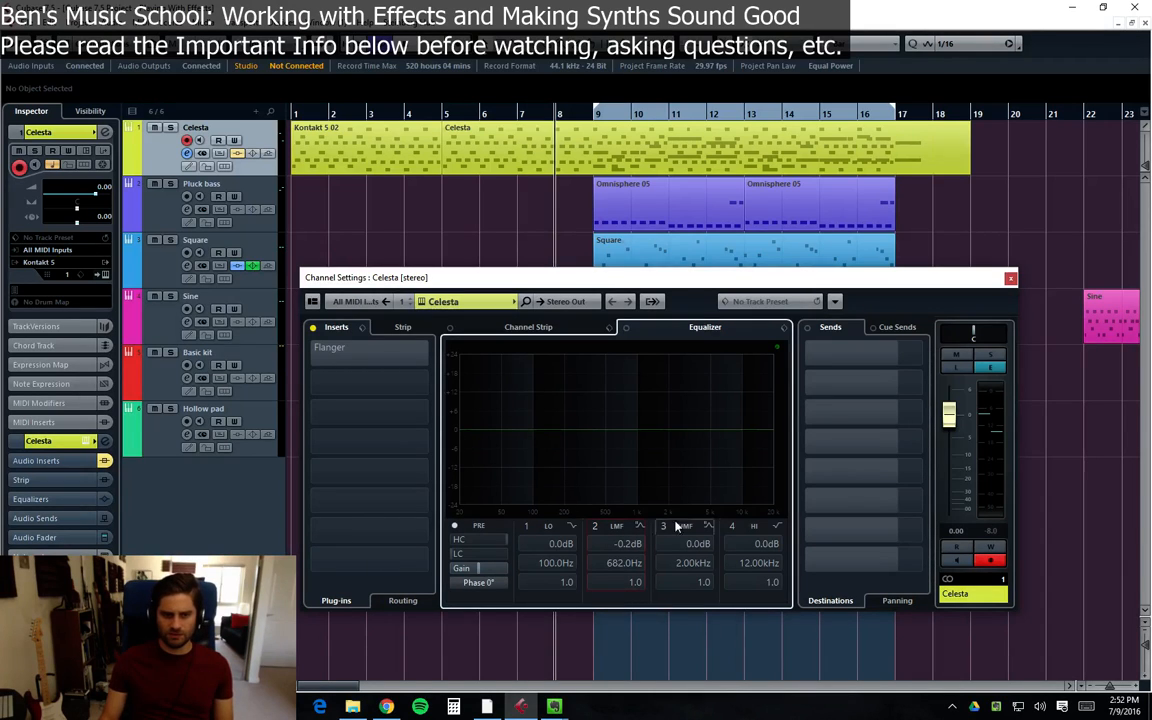
drag(939, 277, 948, 271)
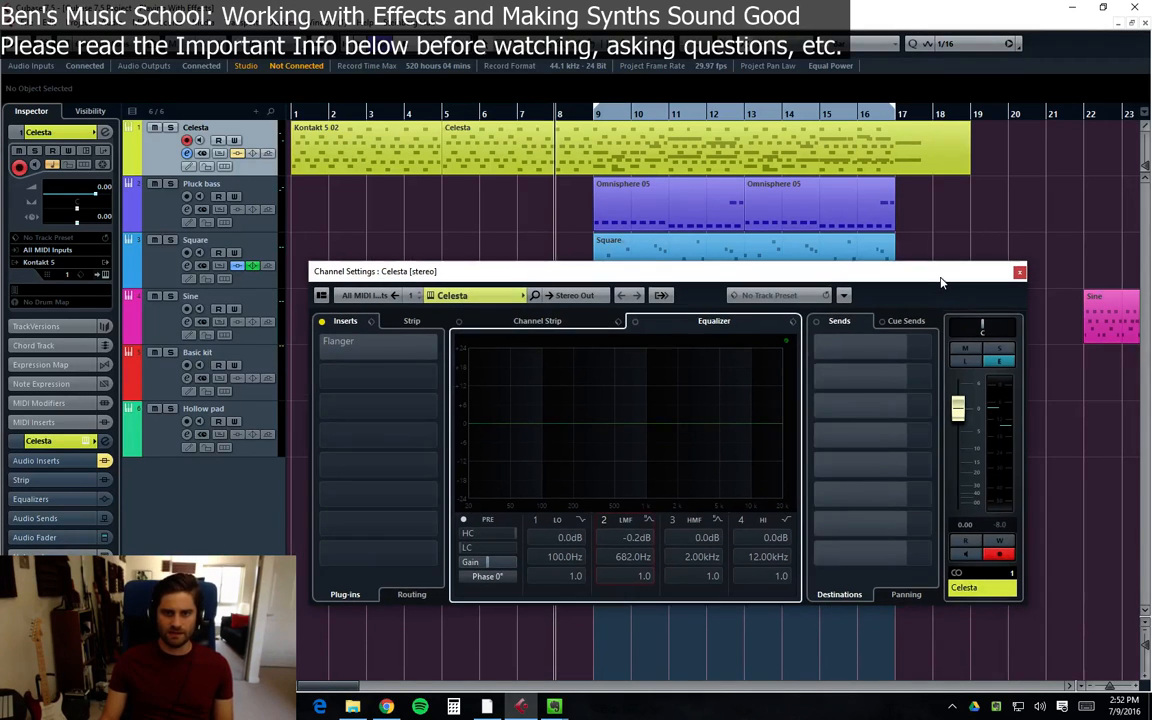
click(1018, 273)
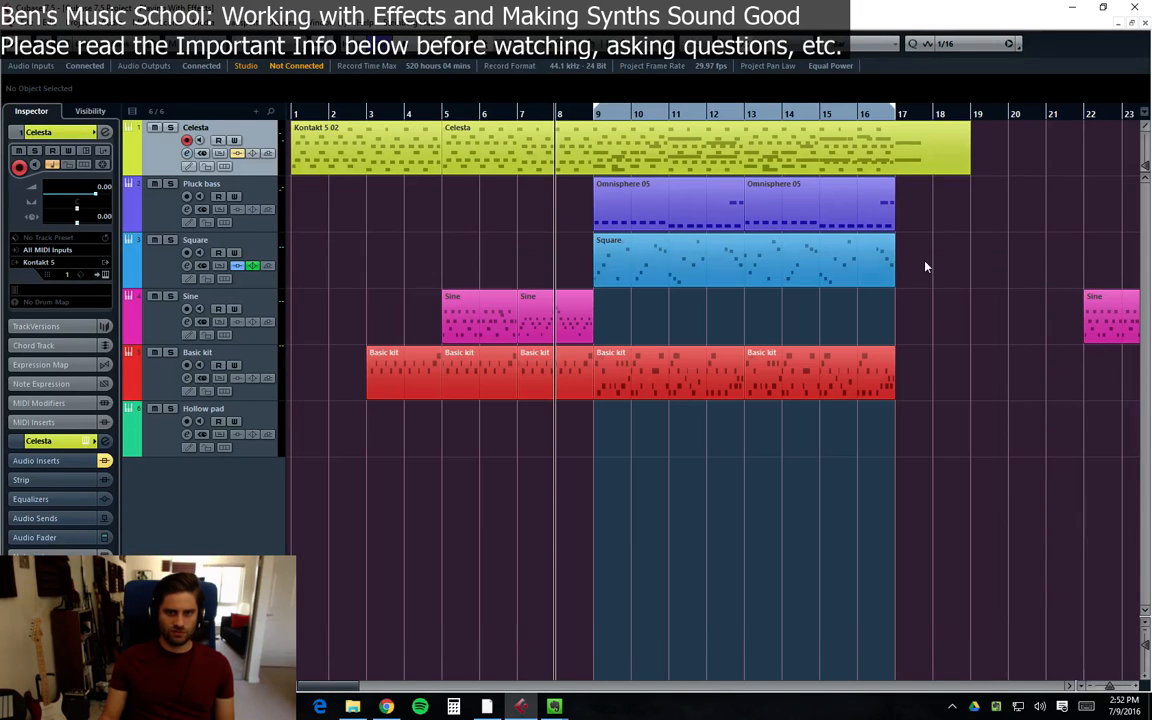
Return the project playhead to the start of bar 9
click(575, 155)
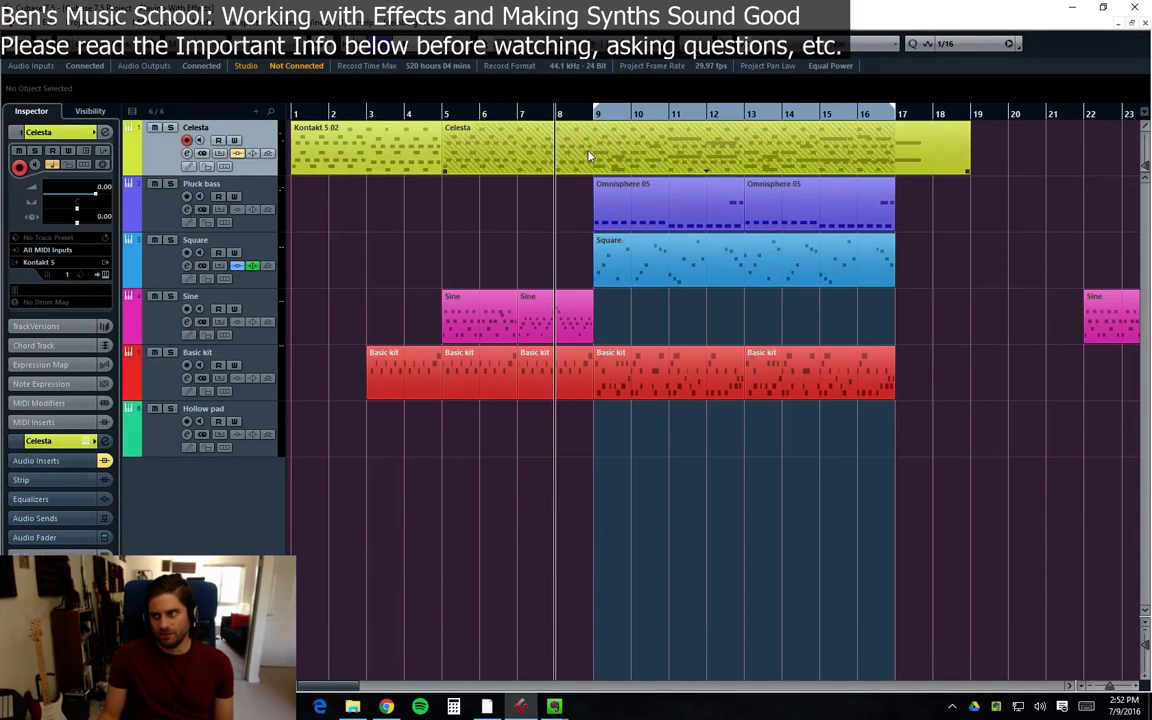
click(590, 205)
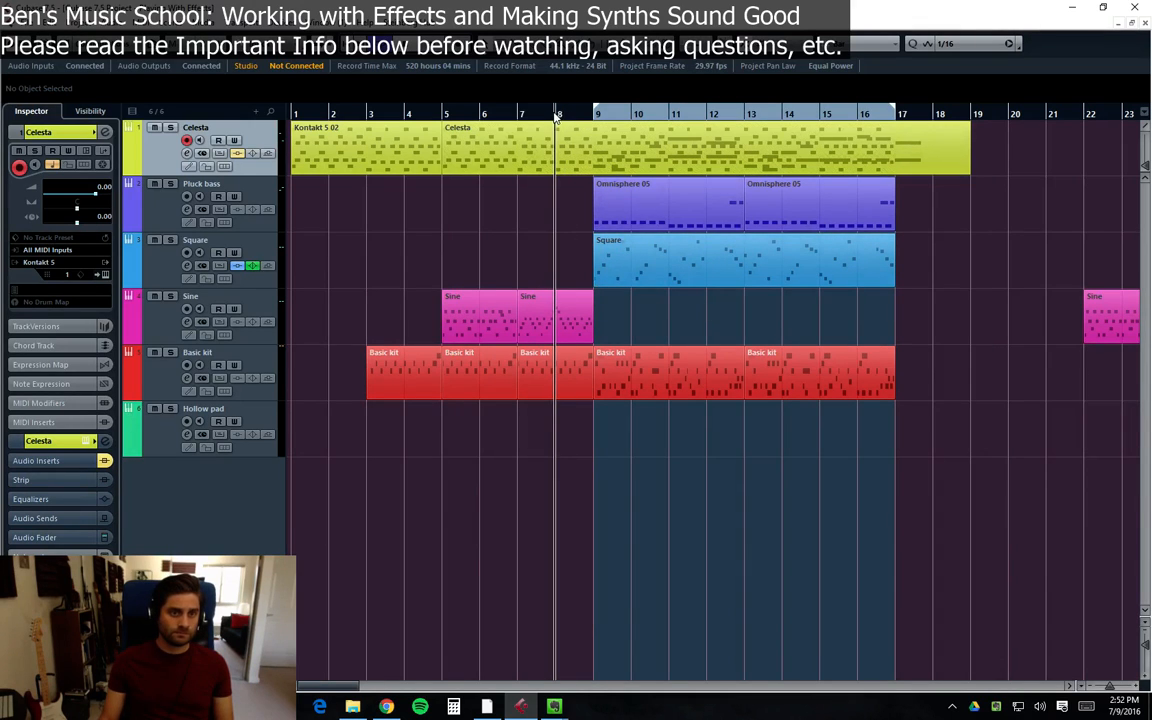
key(alt+Tab)
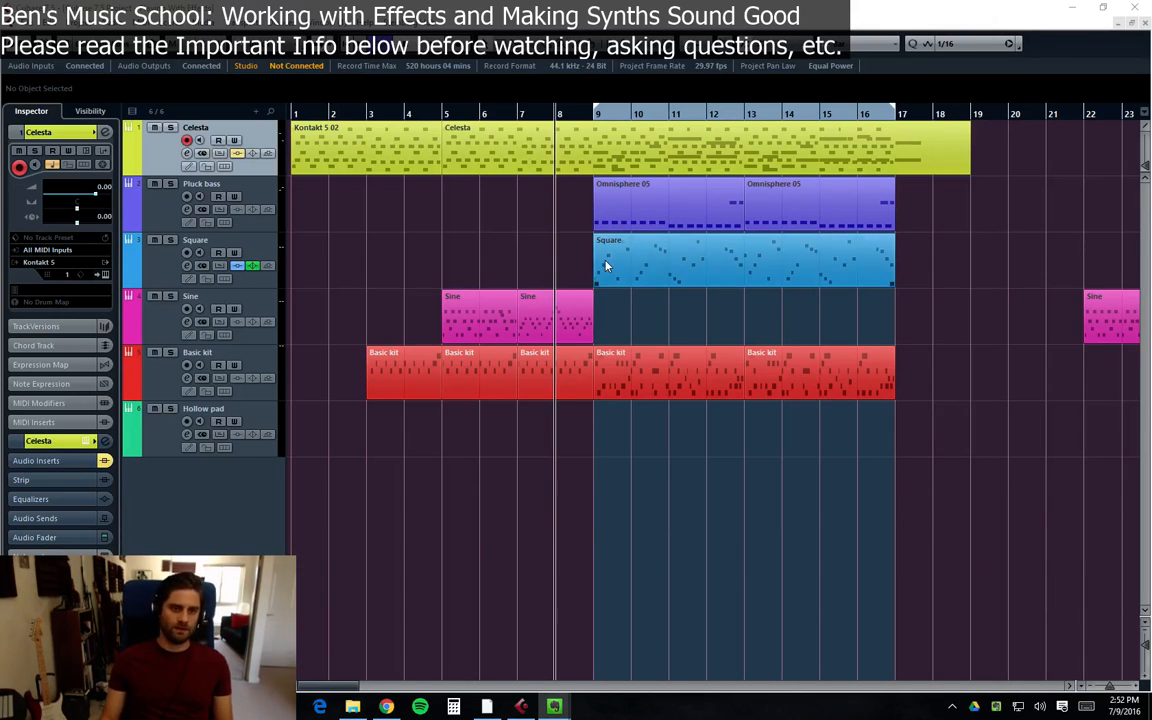
click(590, 113)
drag(588, 115, 594, 115)
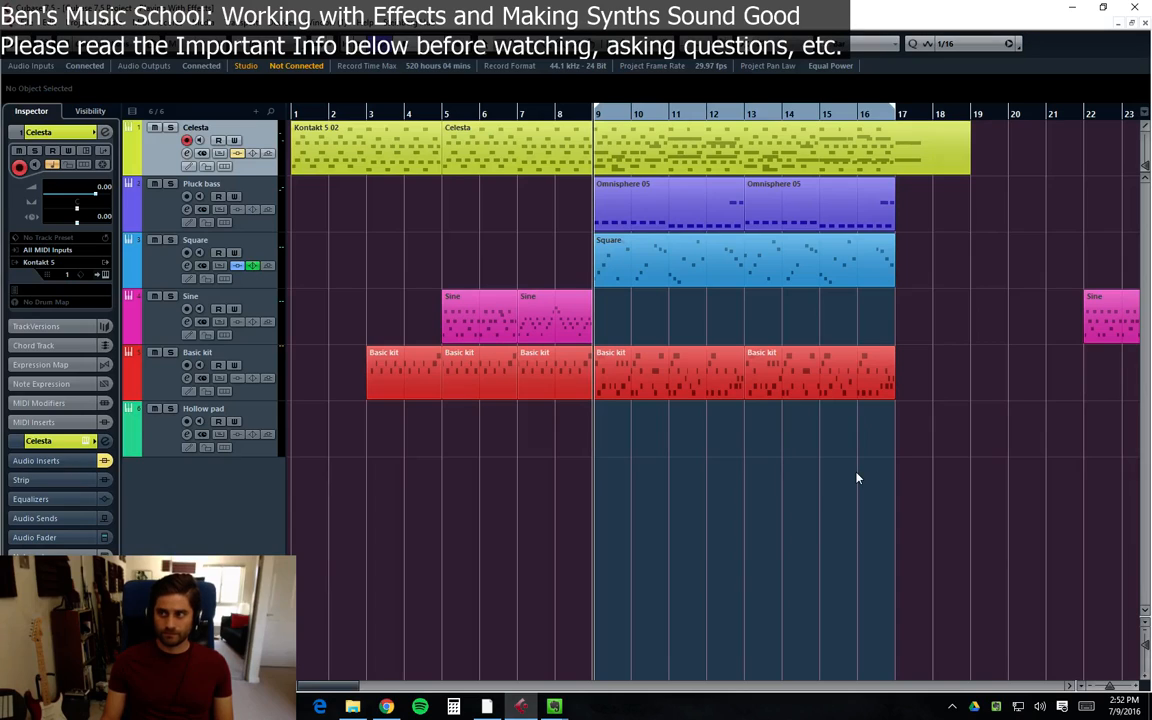
key(alt+Tab)
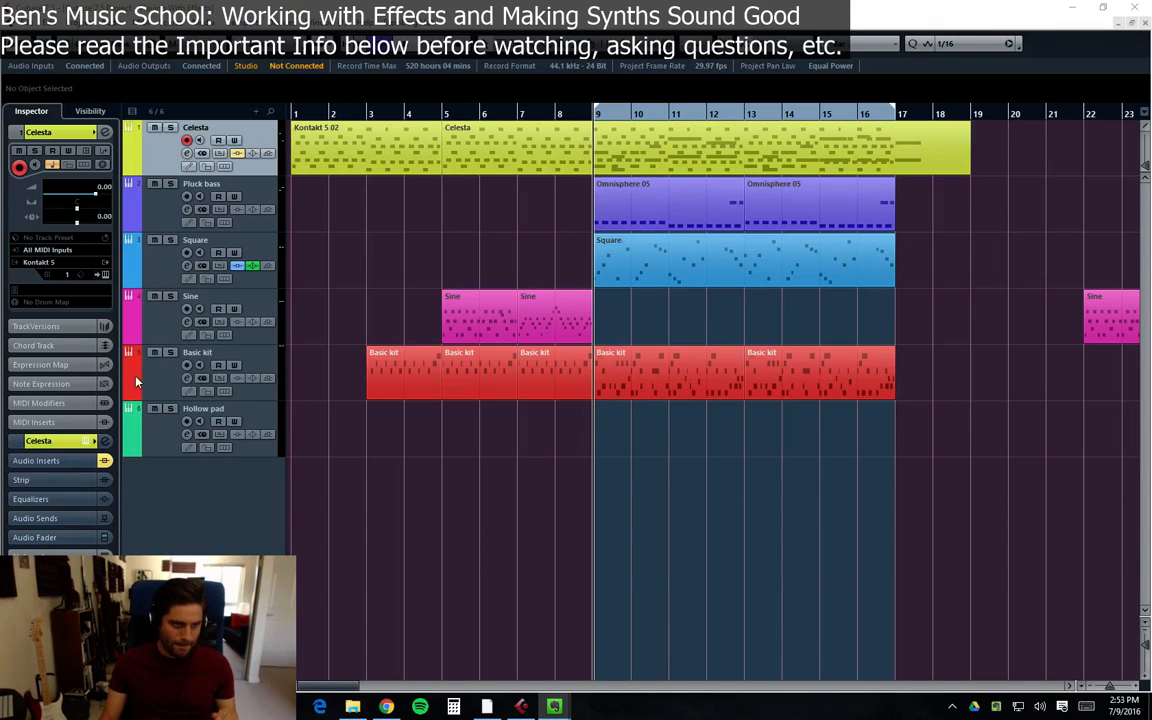
Insert the Dynamics Compressor in Basic kit's second insert slot, after DualFilter
click(172, 386)
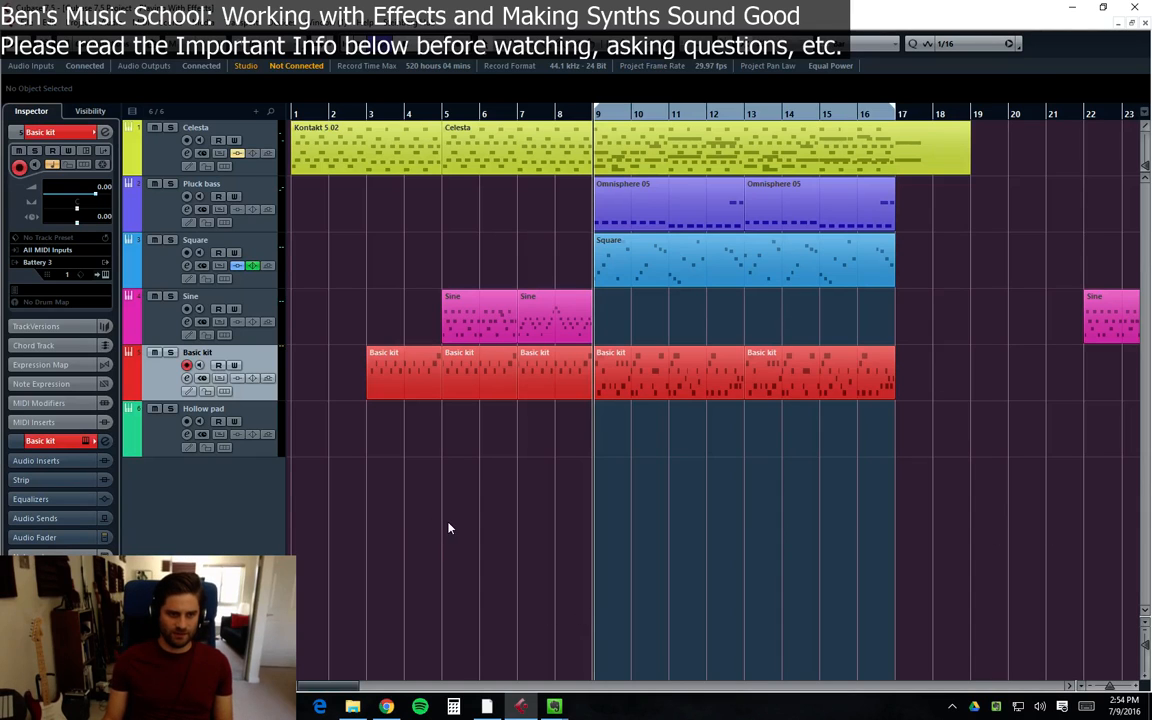
click(168, 350)
drag(395, 341, 343, 343)
click(378, 375)
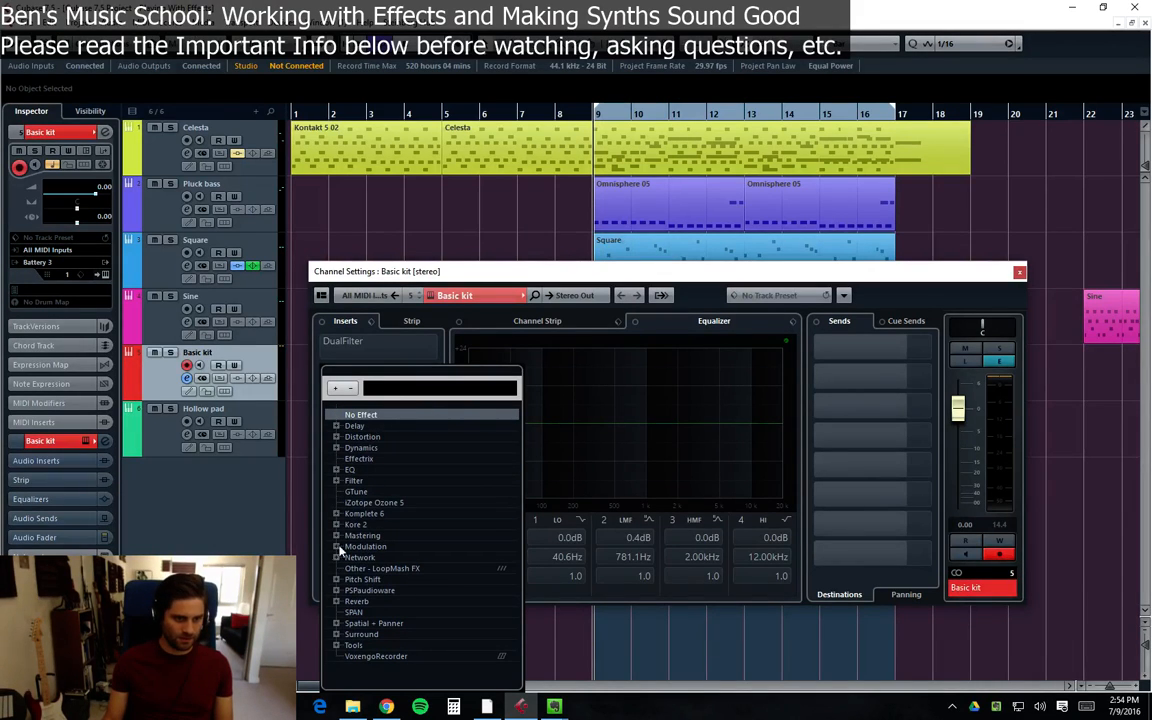
click(337, 448)
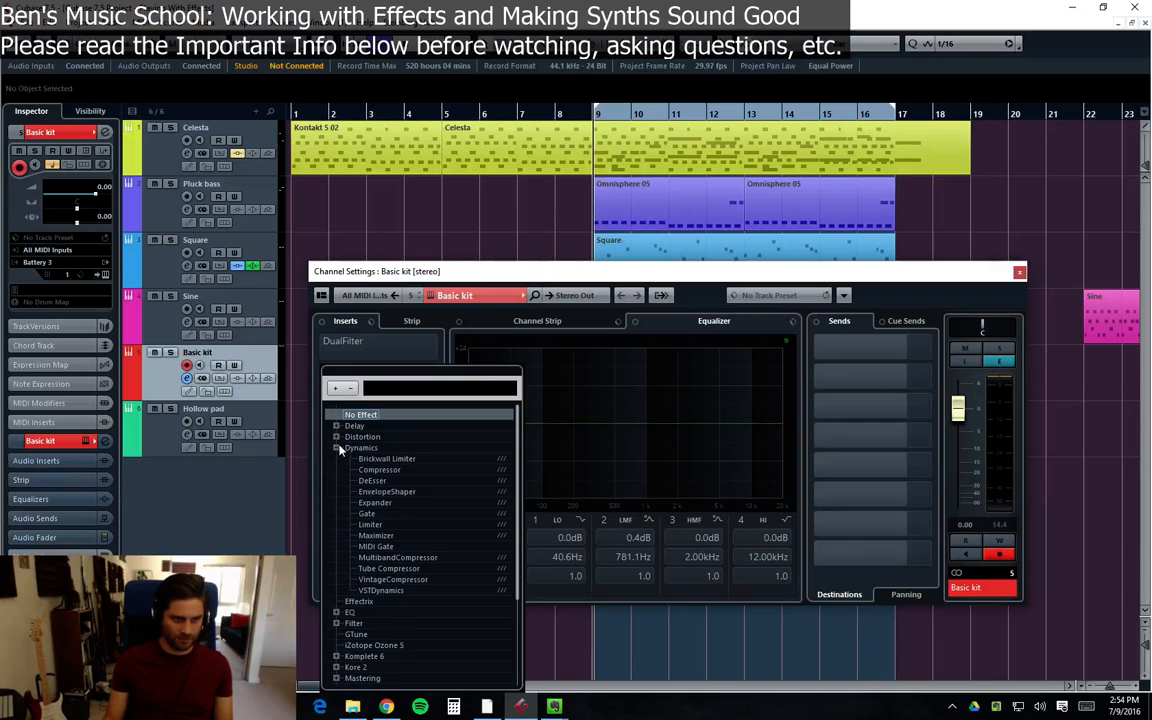
click(398, 470)
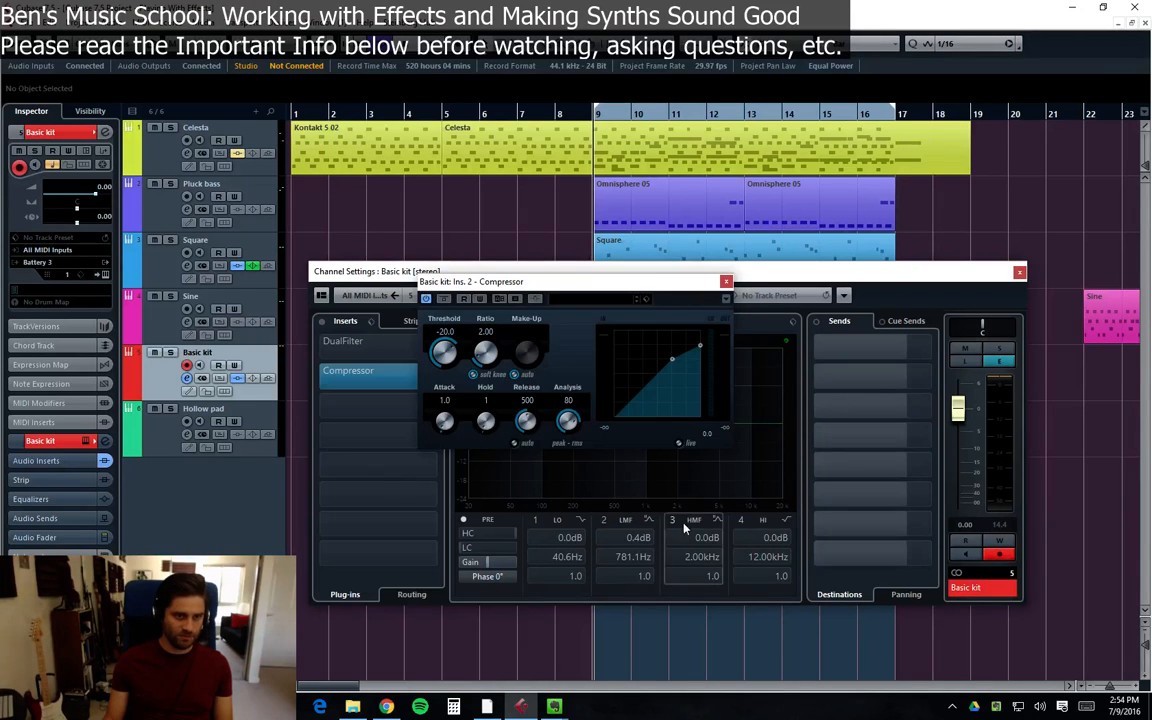
Close Basic kit's channel settings and move the Compressor window so the loop from bar 9 is unobstructed
drag(587, 297, 464, 376)
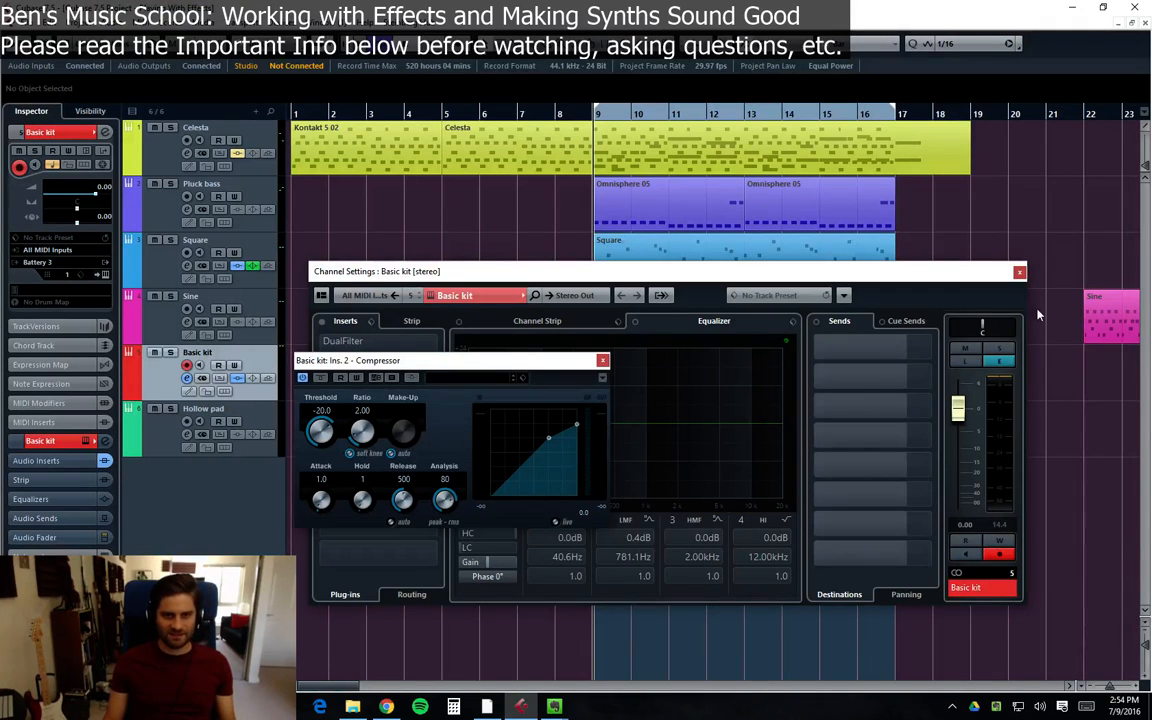
click(993, 285)
drag(993, 285, 1001, 301)
click(1027, 287)
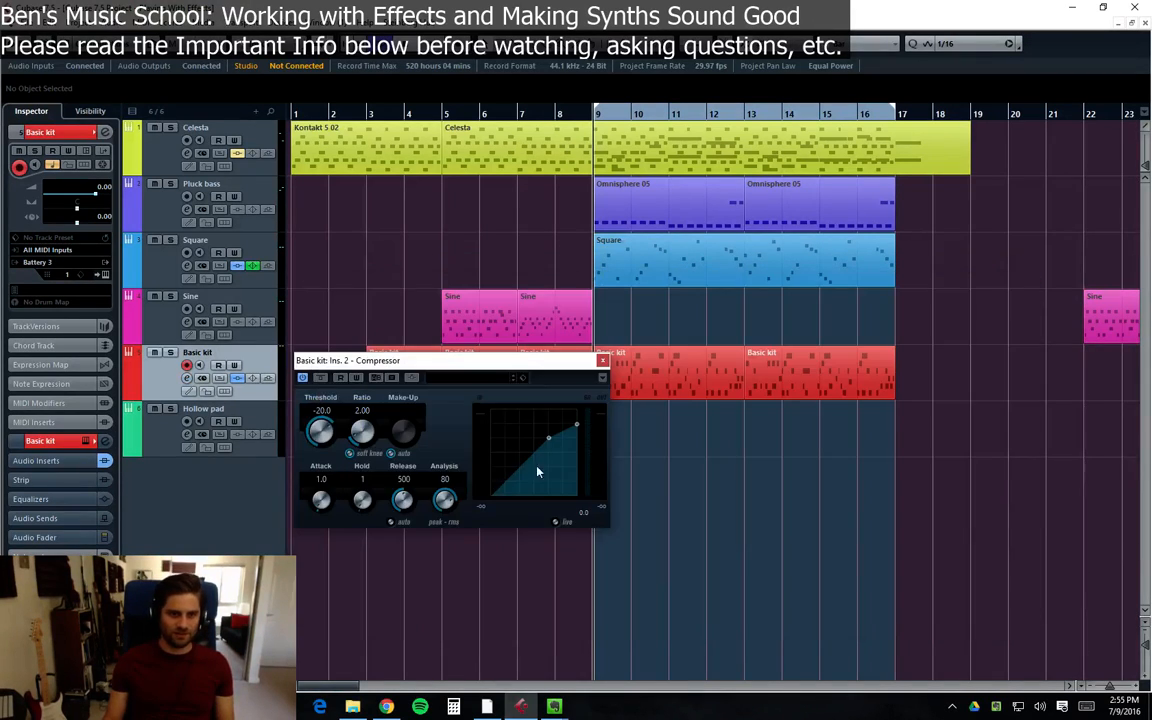
click(520, 378)
click(437, 362)
drag(491, 351, 434, 345)
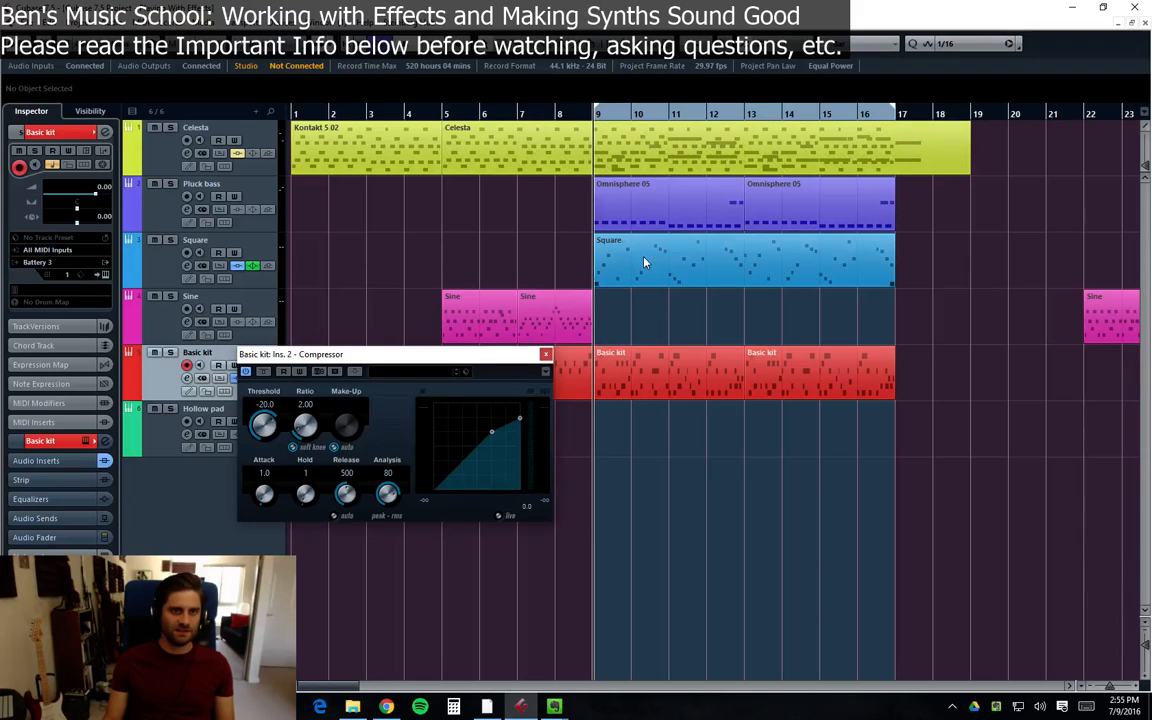
Play the soloed Basic kit loop from bar 9, and set the Compressor's threshold to -42.2 and ratio to 4.45
key(space)
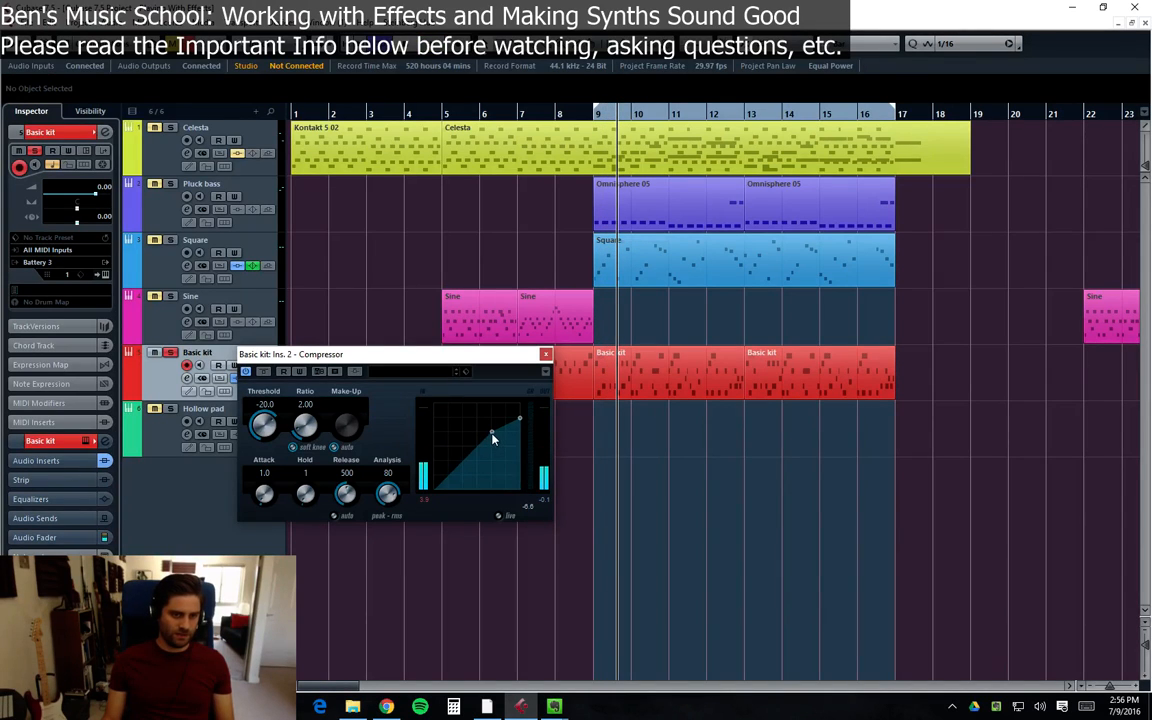
drag(263, 428, 264, 472)
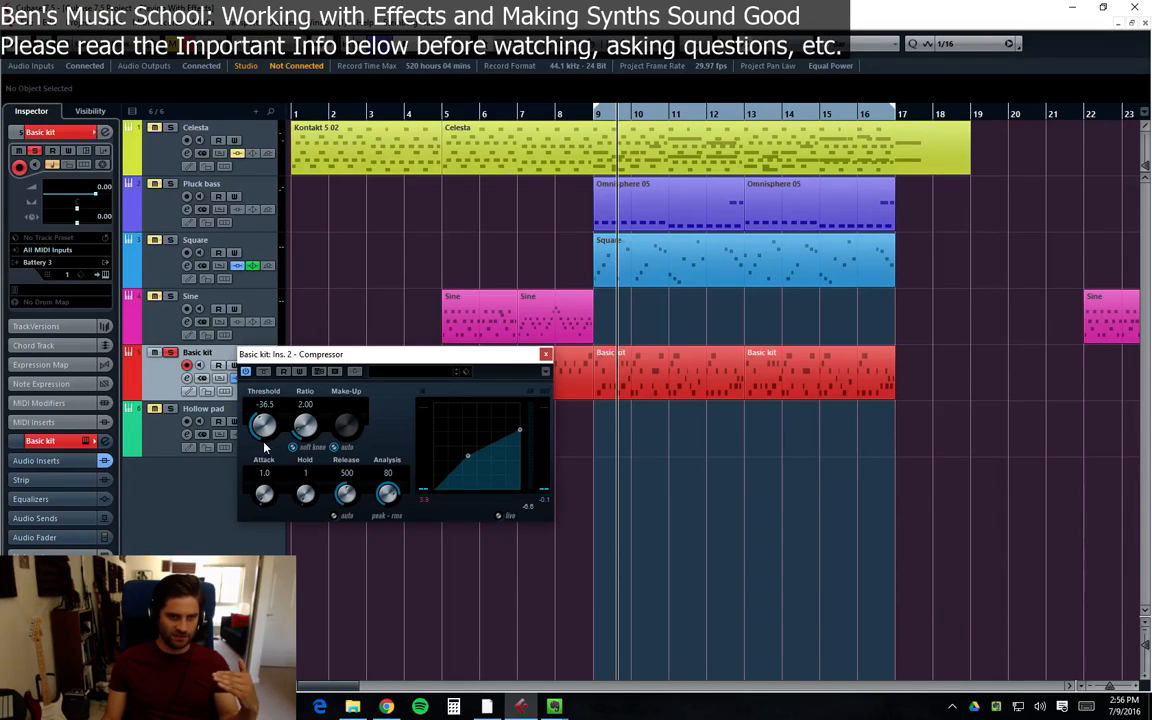
mouse_move(304, 433)
mouse_down()
mouse_move(313, 404)
mouse_move(307, 422)
mouse_up()
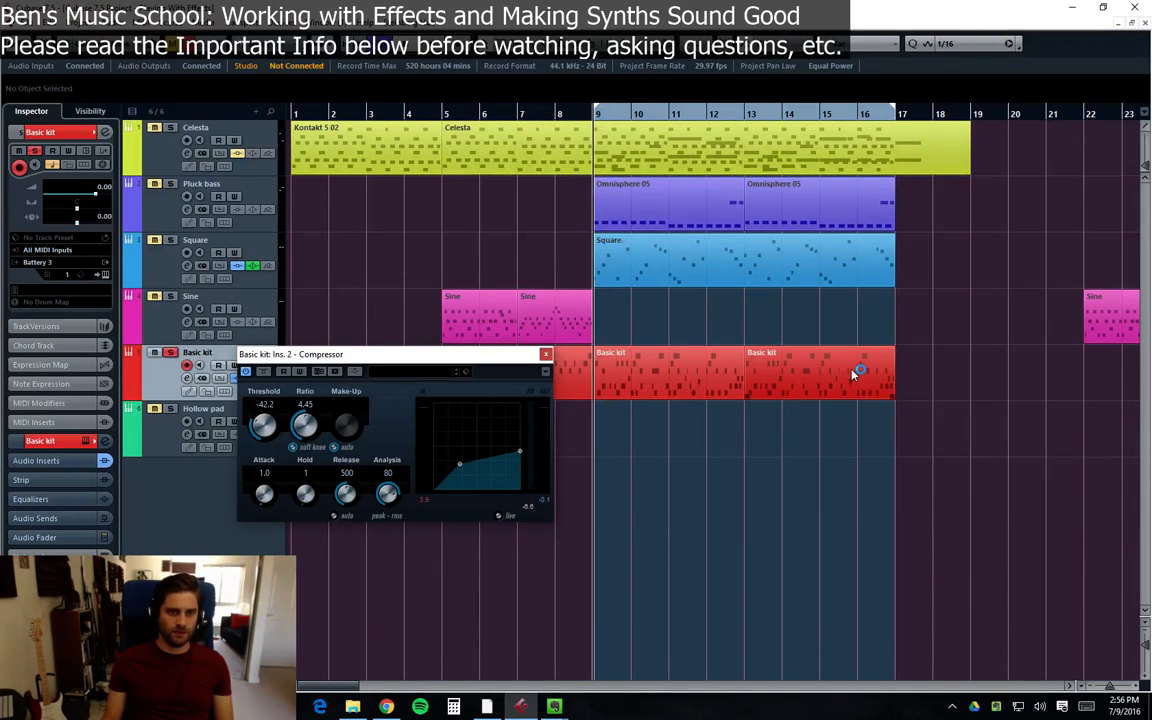
Audition the heavily compressed Basic kit through the loop from bar 9 and stop playback
key(space)
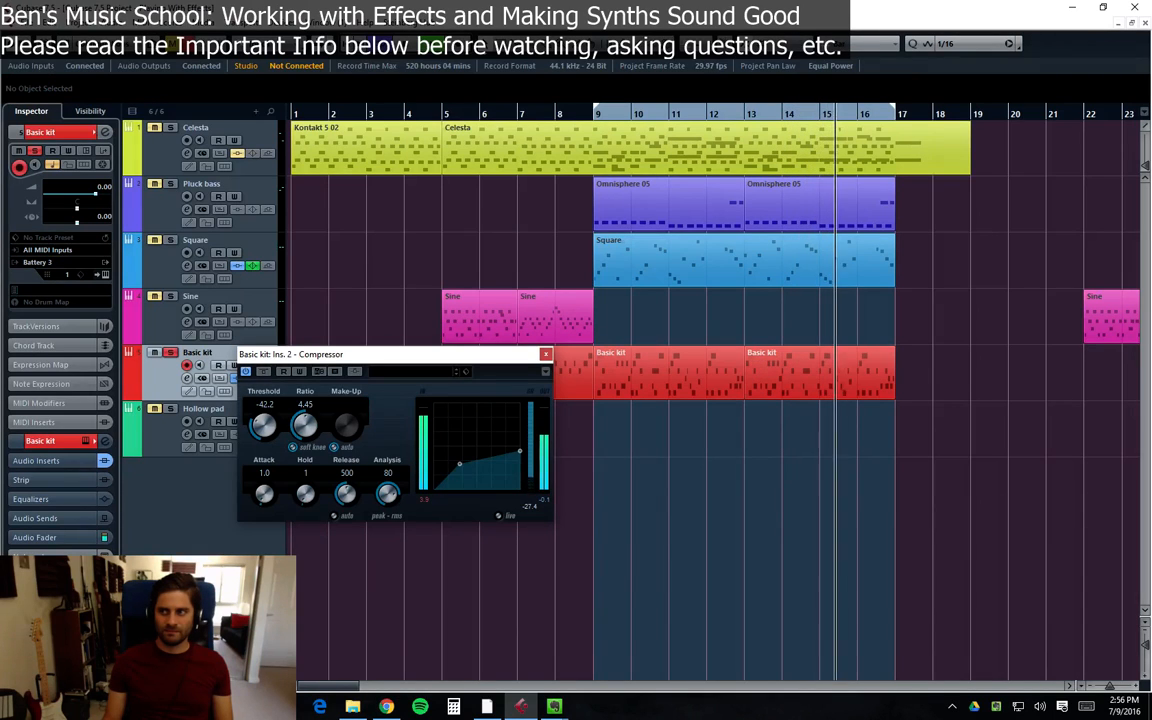
key(alt+Tab)
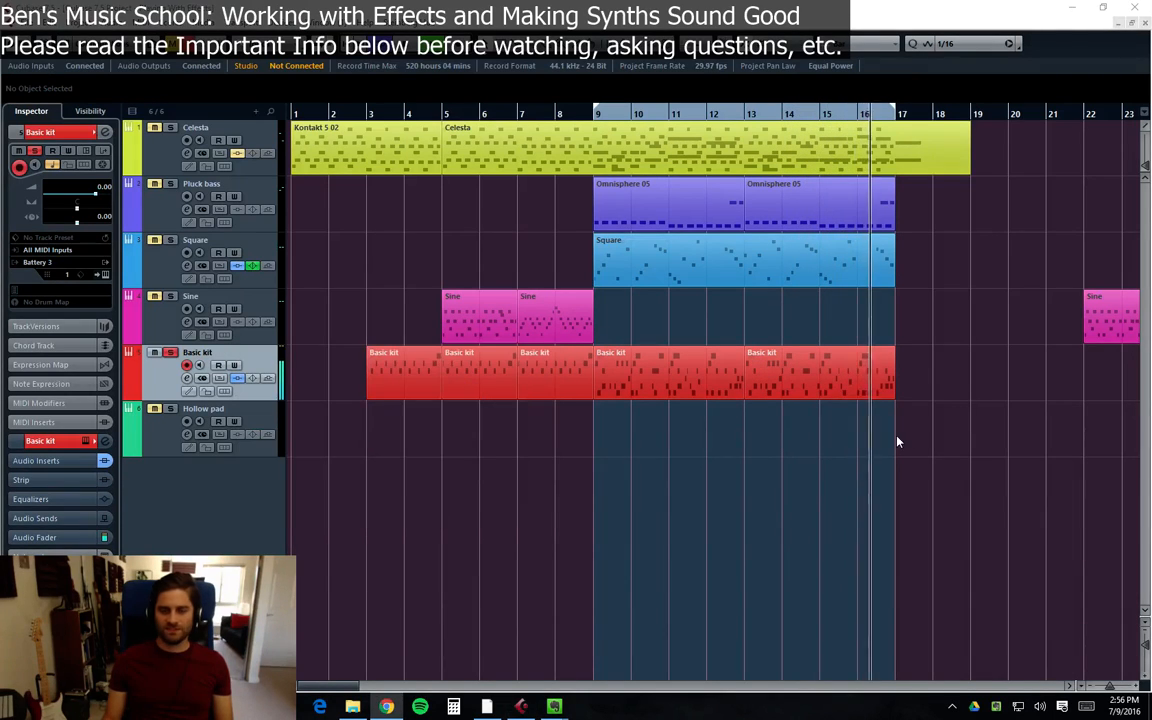
key(alt+Tab)
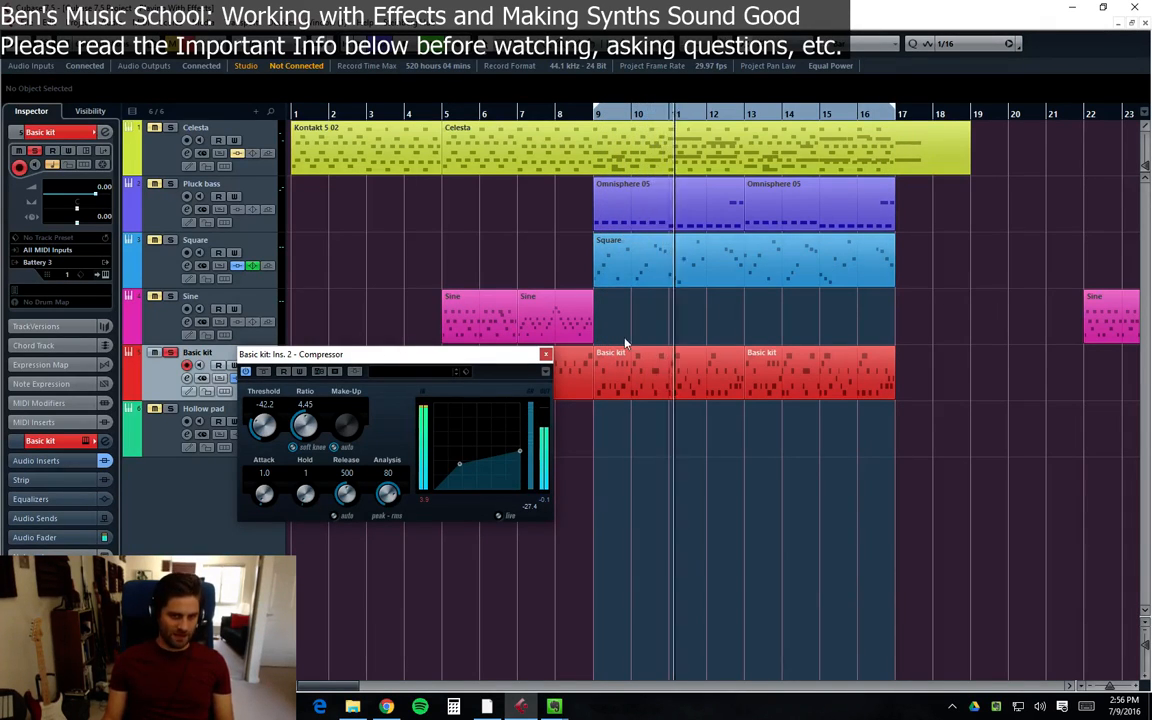
key(space)
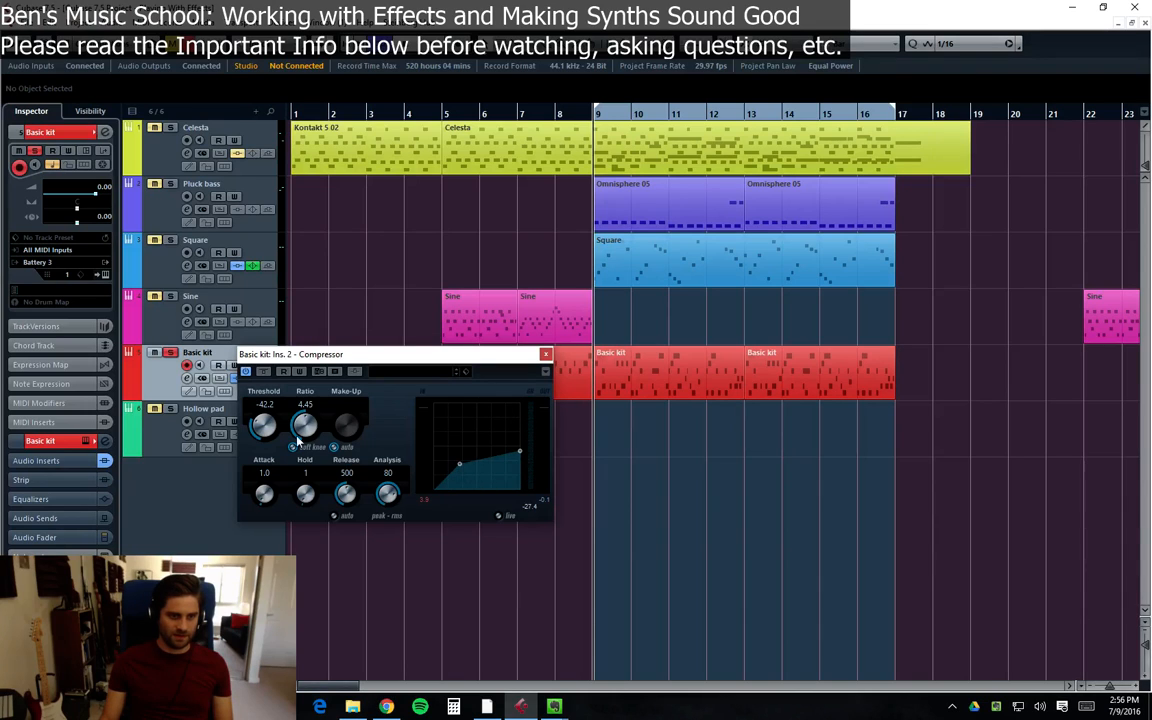
Set the Compressor's ratio to 2.59 and threshold to -24.8, and replace automatic make-up with a manual gain of 9.8
drag(305, 462, 309, 474)
drag(263, 428, 280, 395)
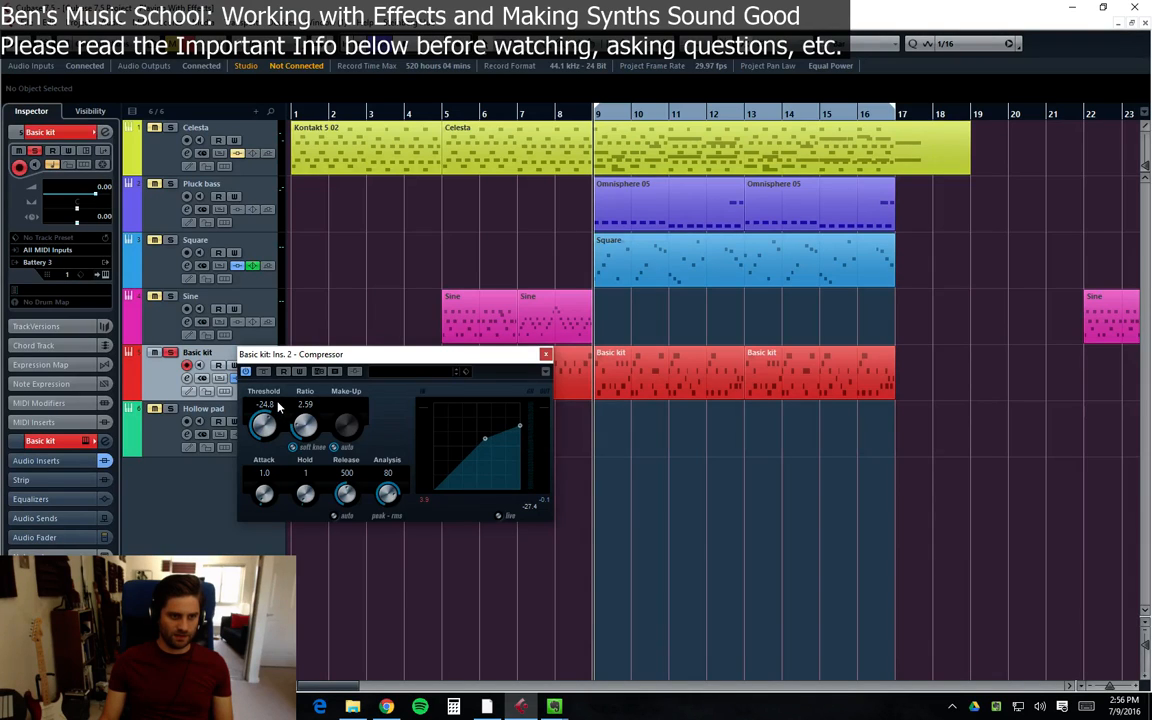
click(335, 447)
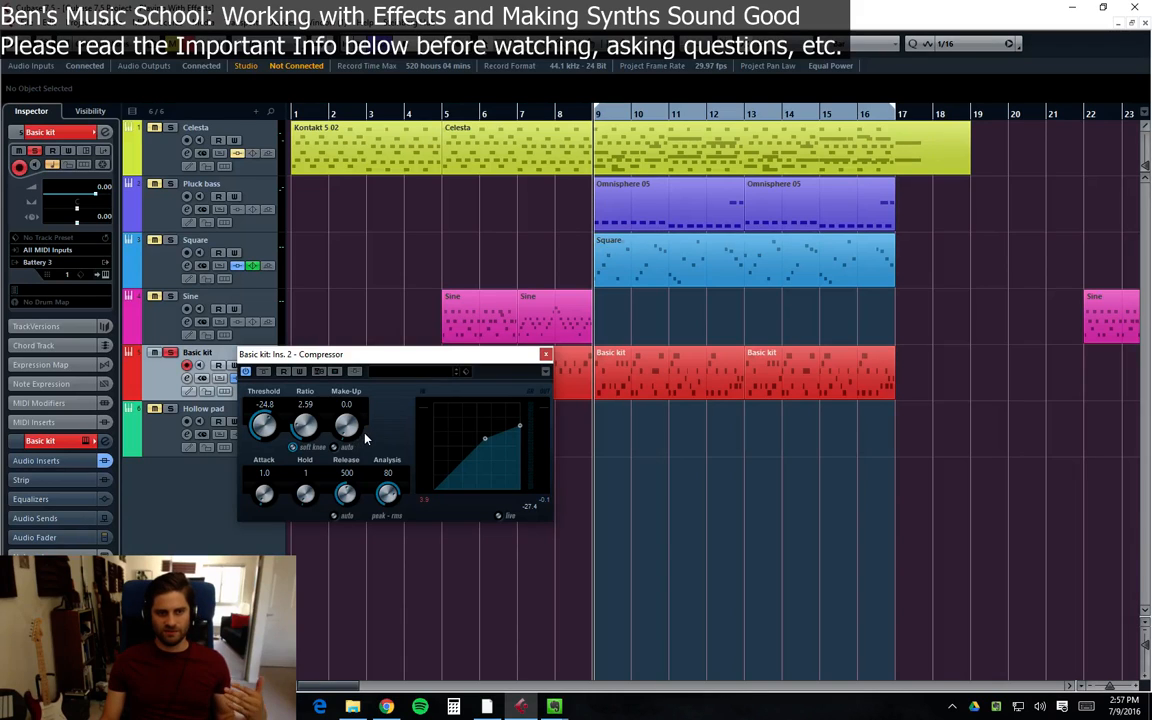
drag(358, 440, 357, 426)
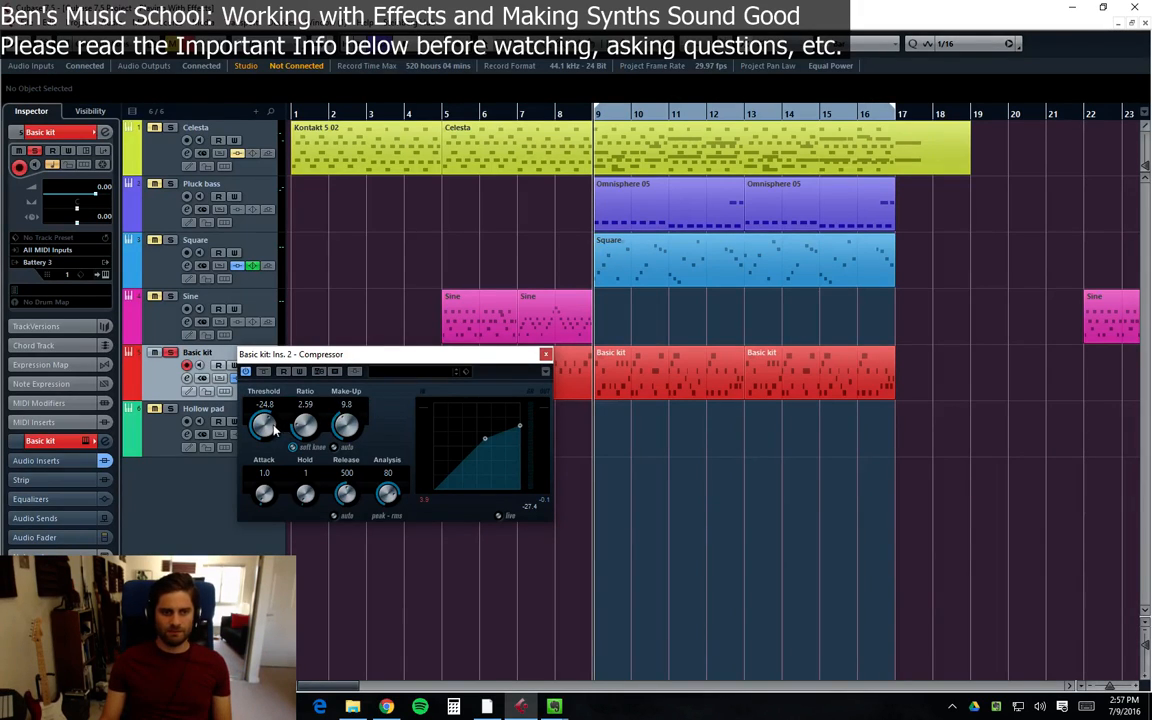
Adjust the Basic kit Compressor during loop playback to a threshold of -29.9, ratio of 2.63 and make-up of 16.4
drag(268, 427, 299, 423)
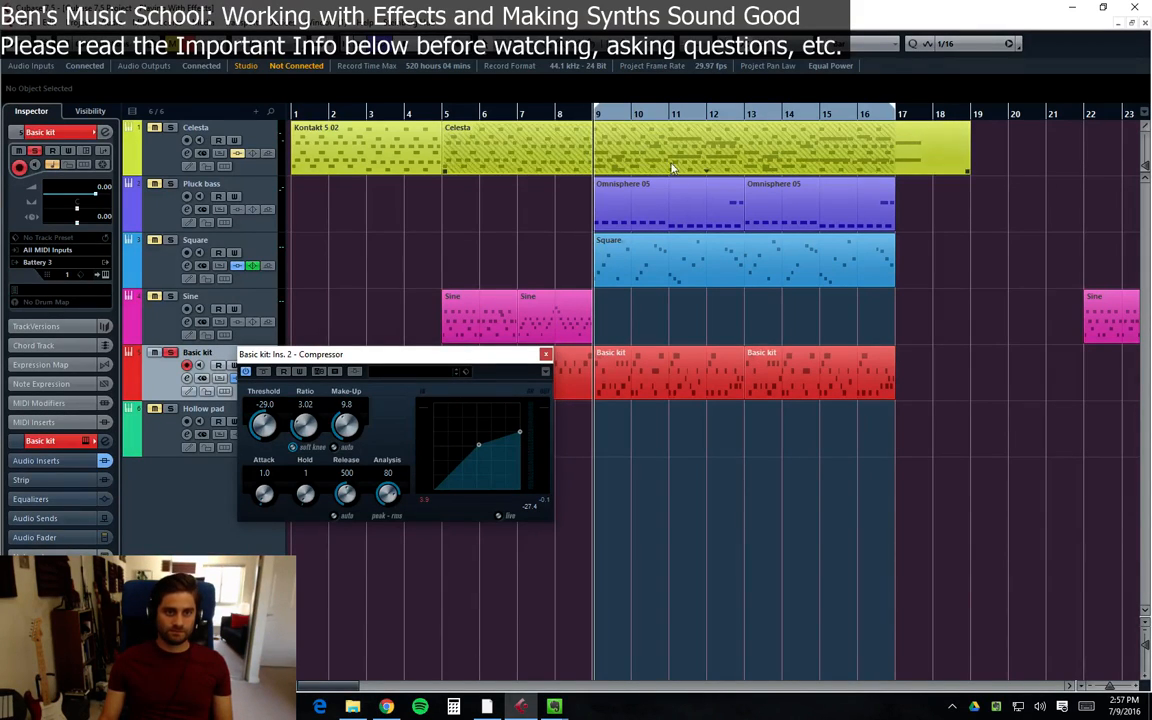
key(space)
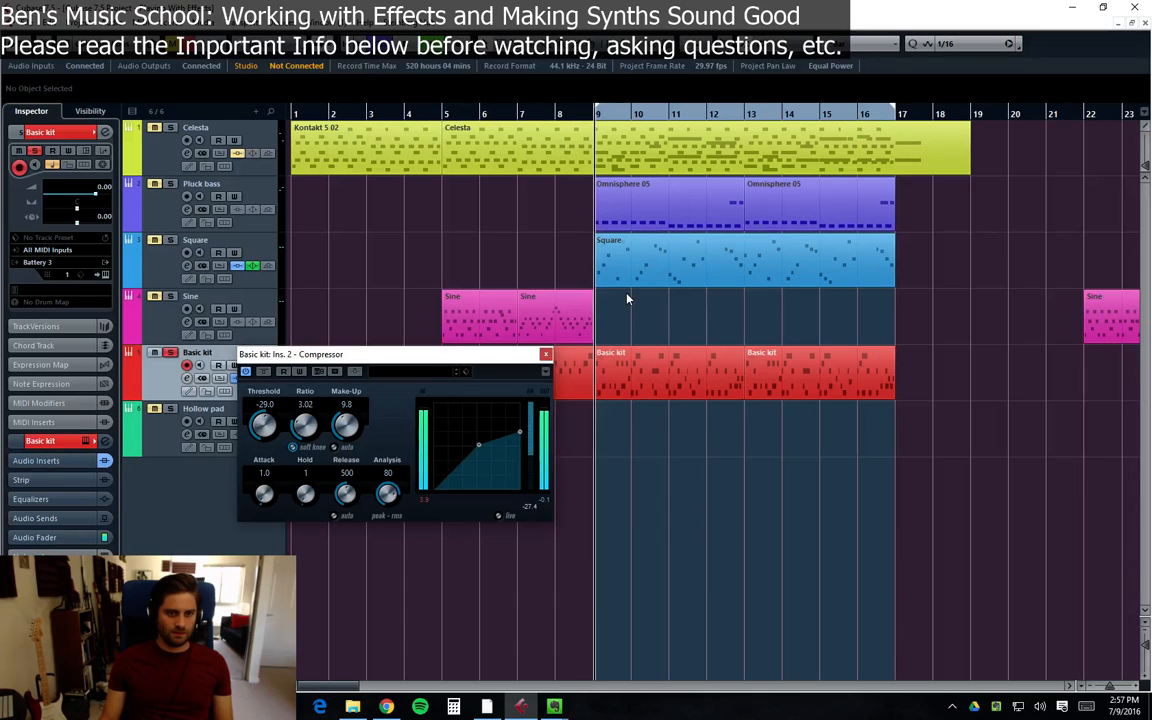
mouse_move(345, 435)
mouse_down()
mouse_move(352, 419)
mouse_move(302, 427)
mouse_move(347, 425)
mouse_up()
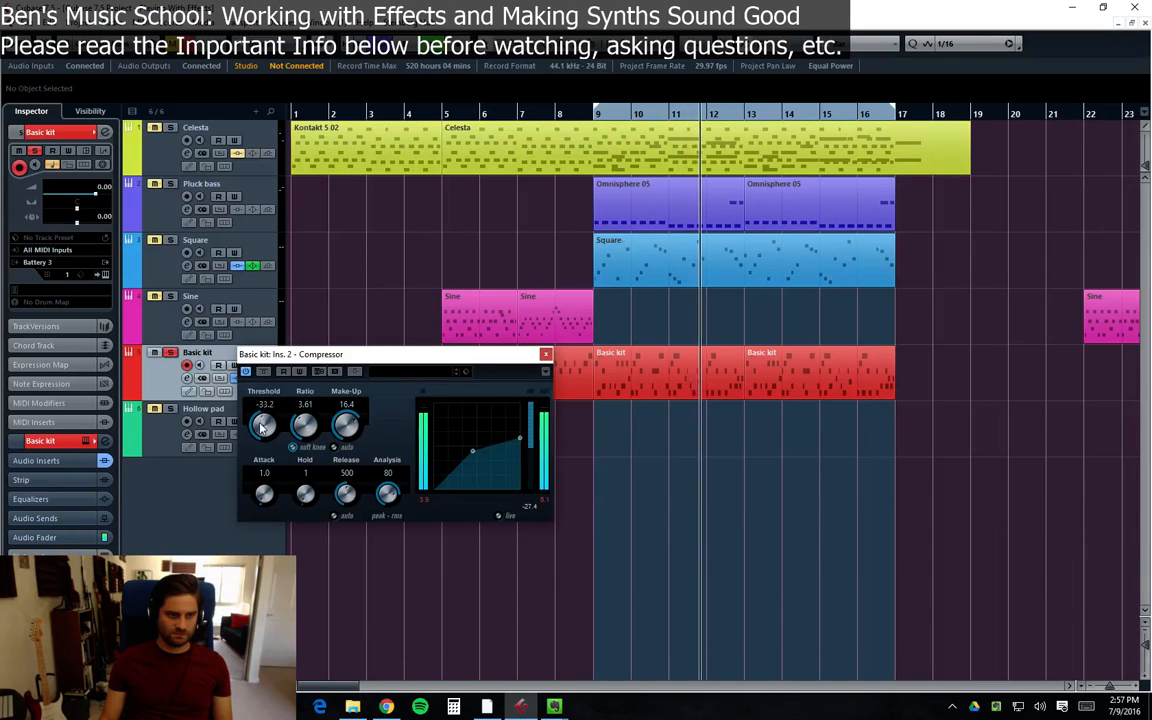
drag(263, 428, 312, 444)
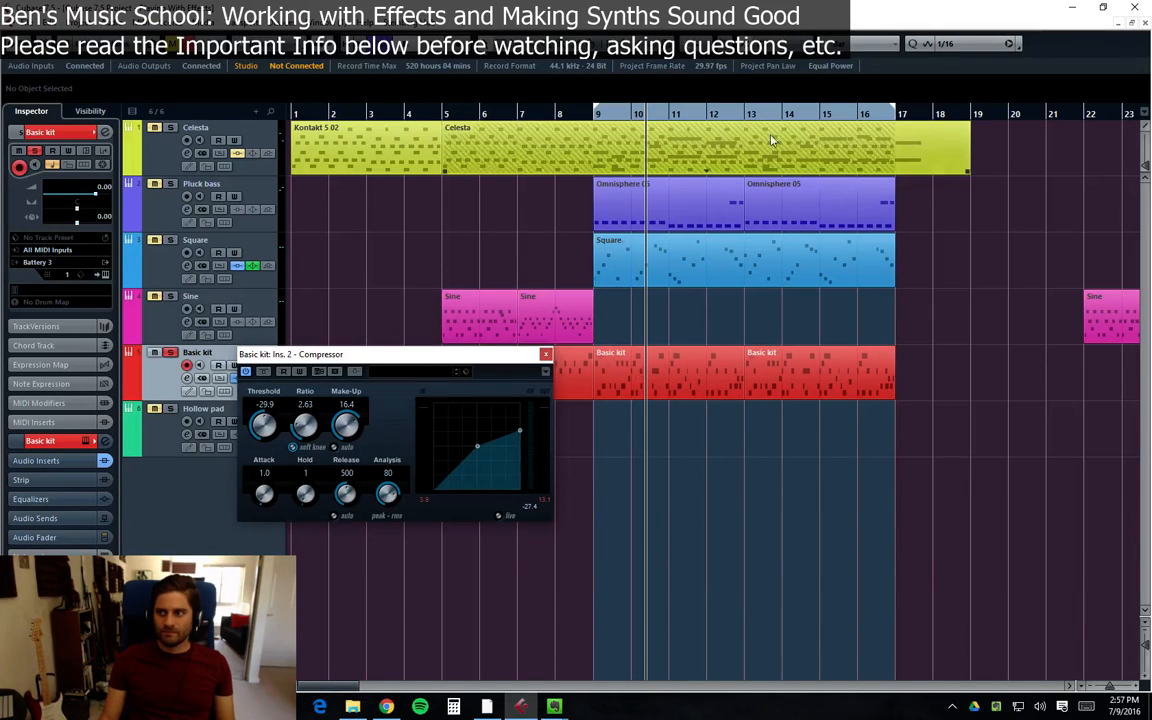
Return the playhead to bar 9 and move the Compressor window clear of the Basic kit track
click(586, 117)
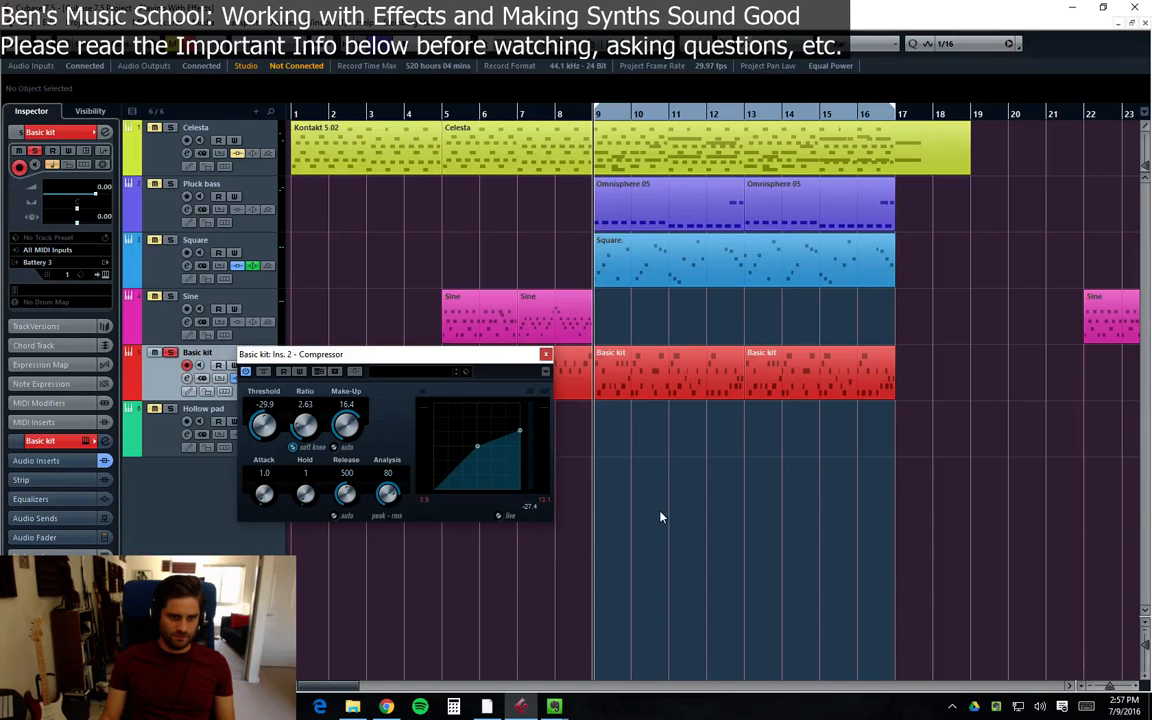
drag(409, 364, 391, 472)
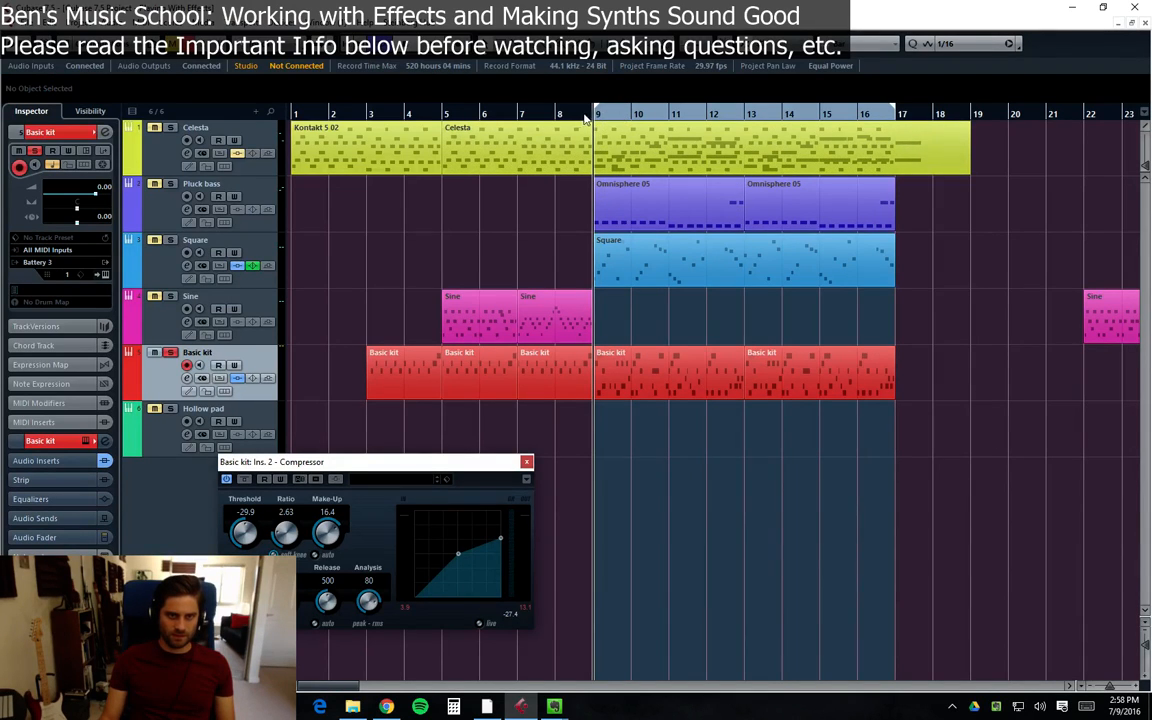
mouse_move(422, 463)
mouse_down()
mouse_move(437, 453)
mouse_move(426, 438)
mouse_up()
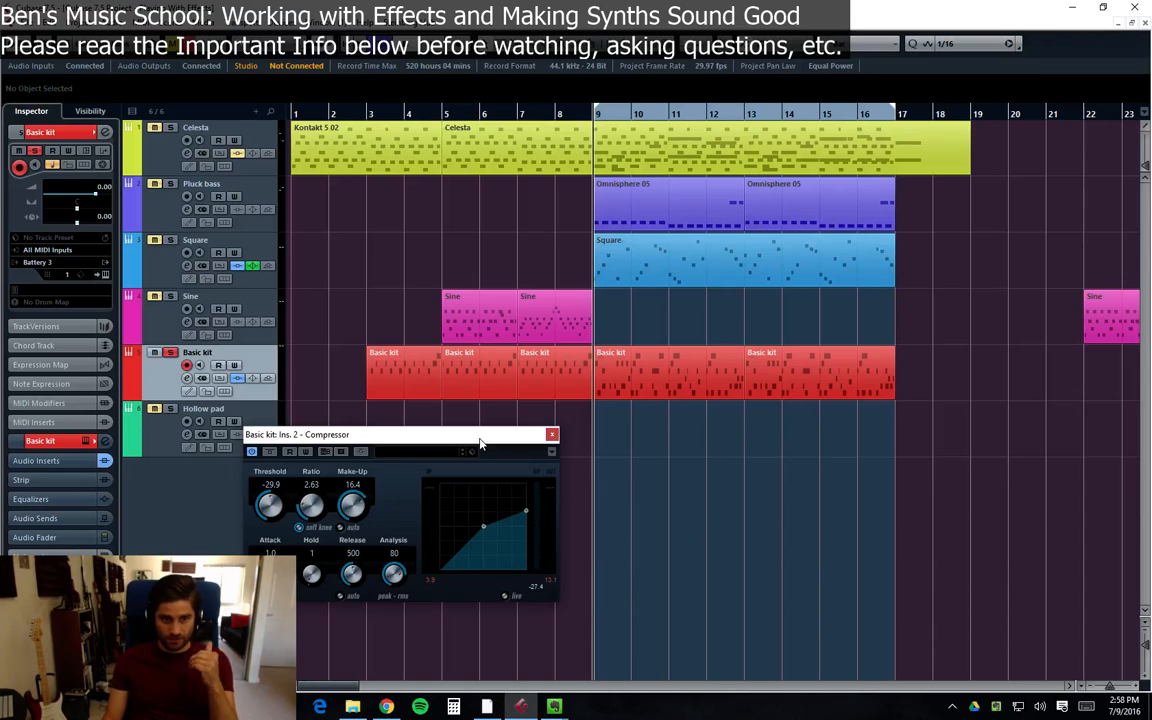
drag(480, 443, 519, 436)
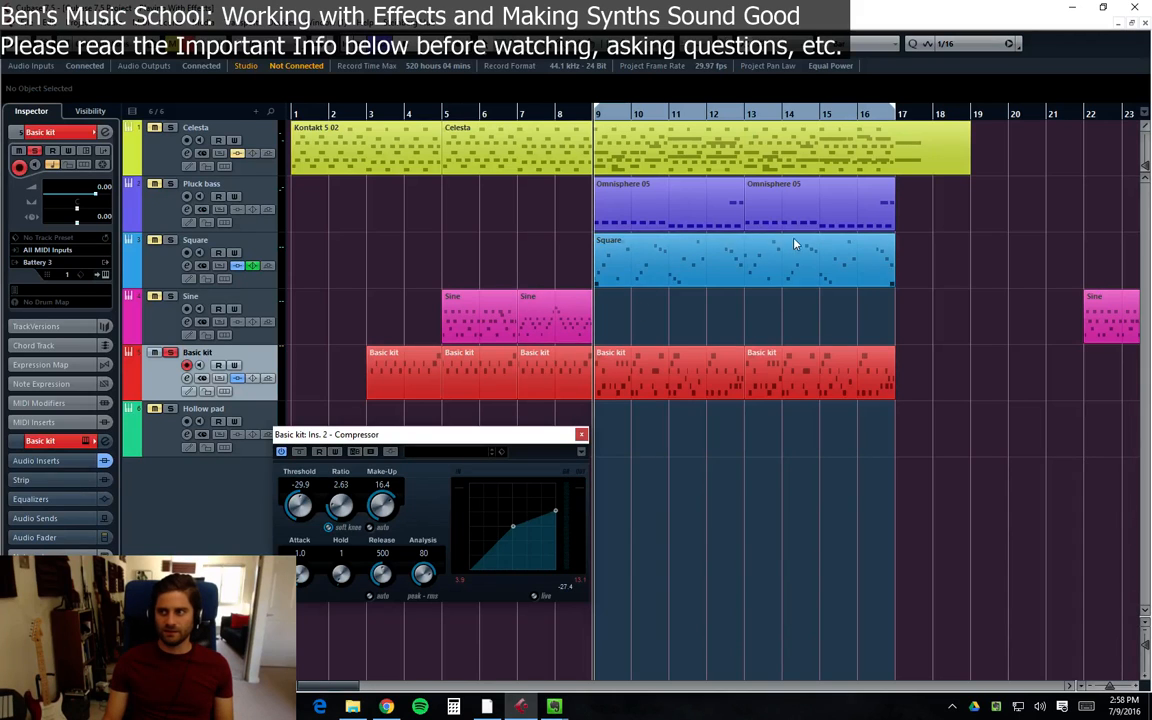
Play the loop section and lower the Basic kit channel volume to -5.72 in its channel settings
click(562, 117)
key(space)
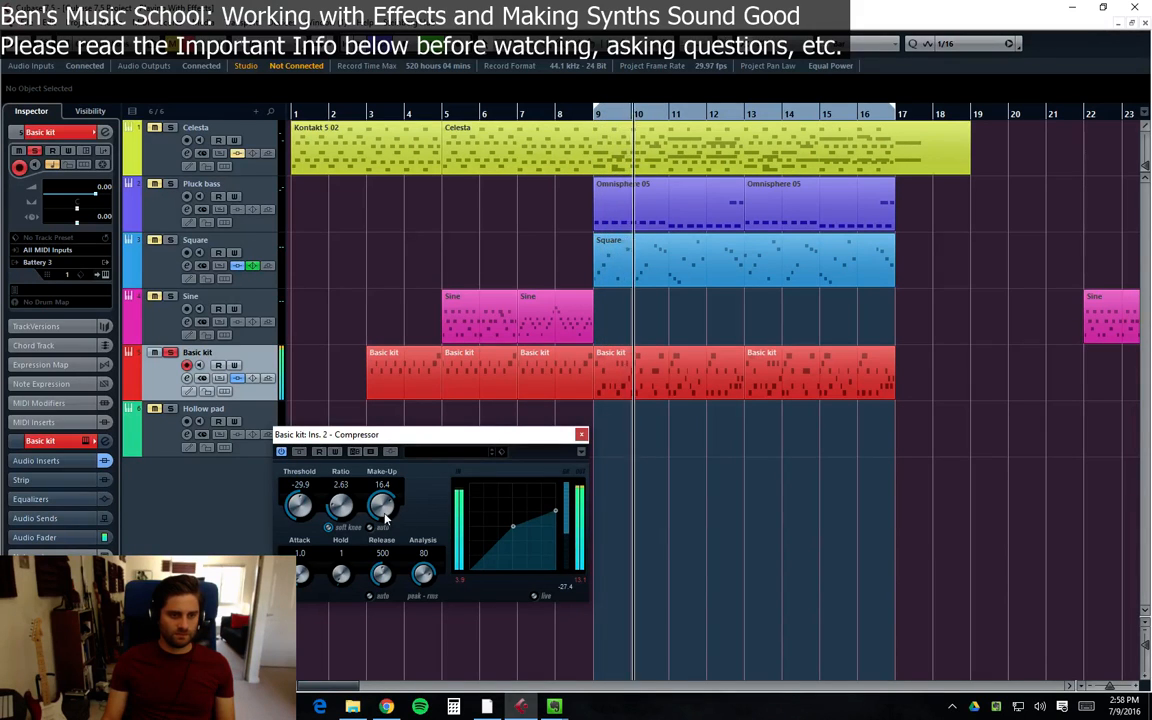
key(e)
drag(966, 432, 966, 450)
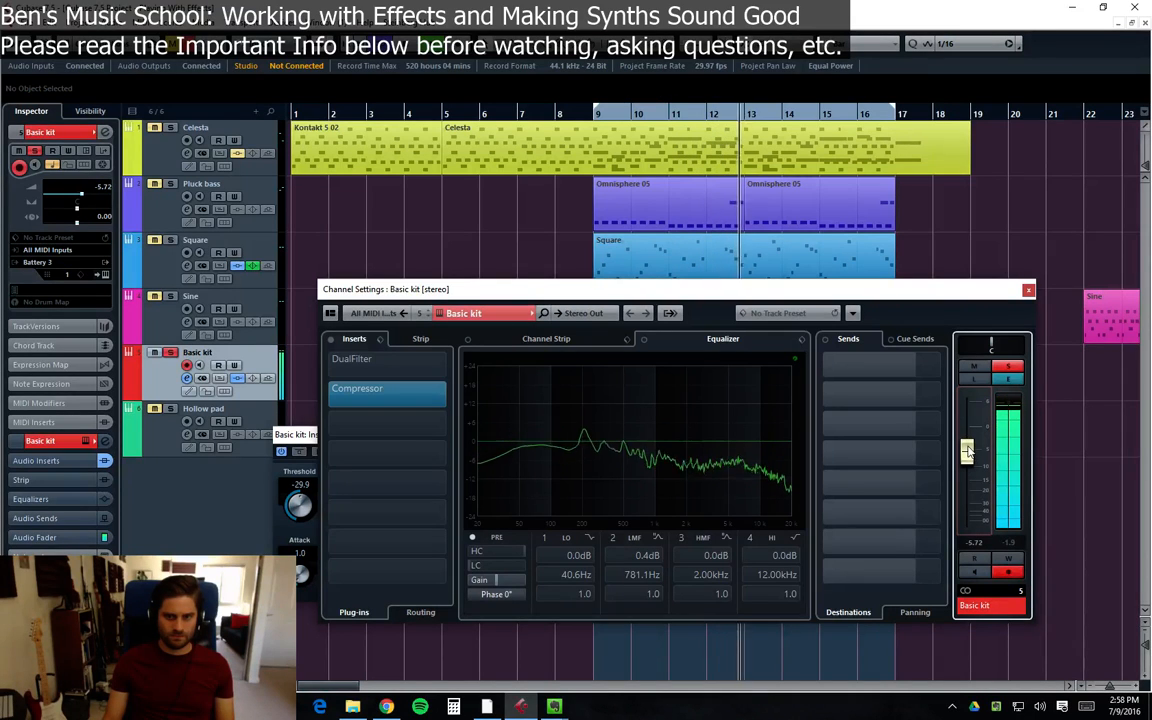
Close the Basic kit channel settings and Compressor windows, and take the Basic kit track out of solo
drag(989, 295, 990, 300)
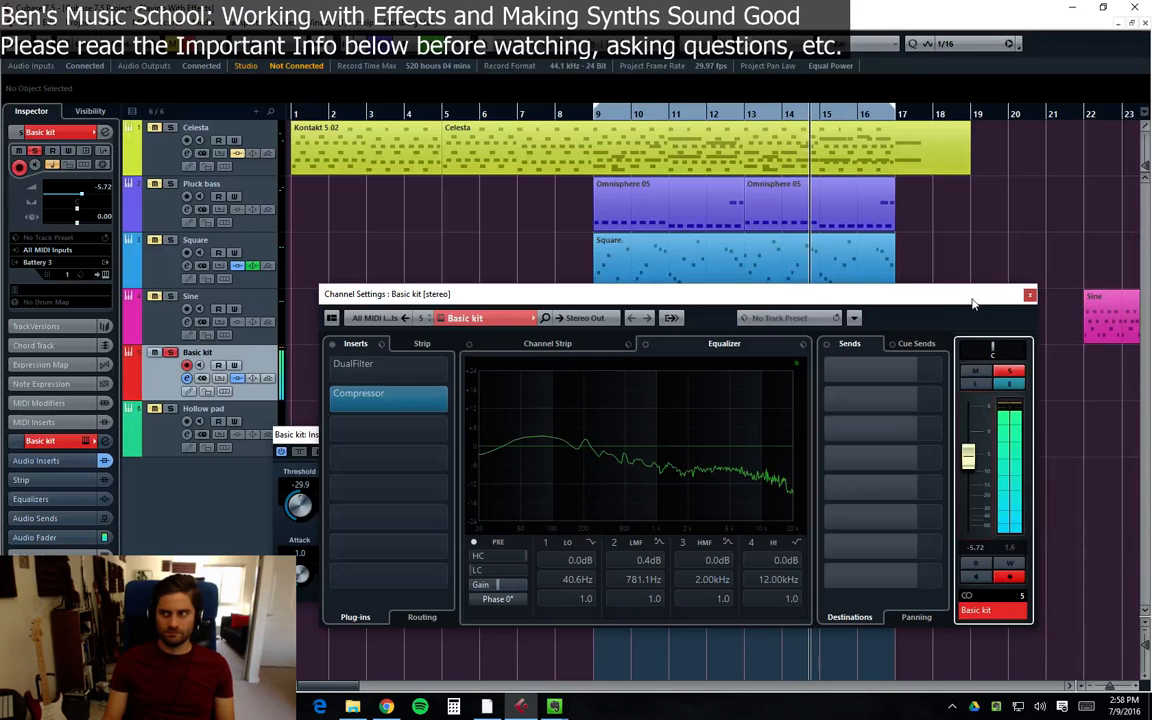
drag(830, 299, 863, 263)
drag(318, 438, 257, 452)
click(1078, 262)
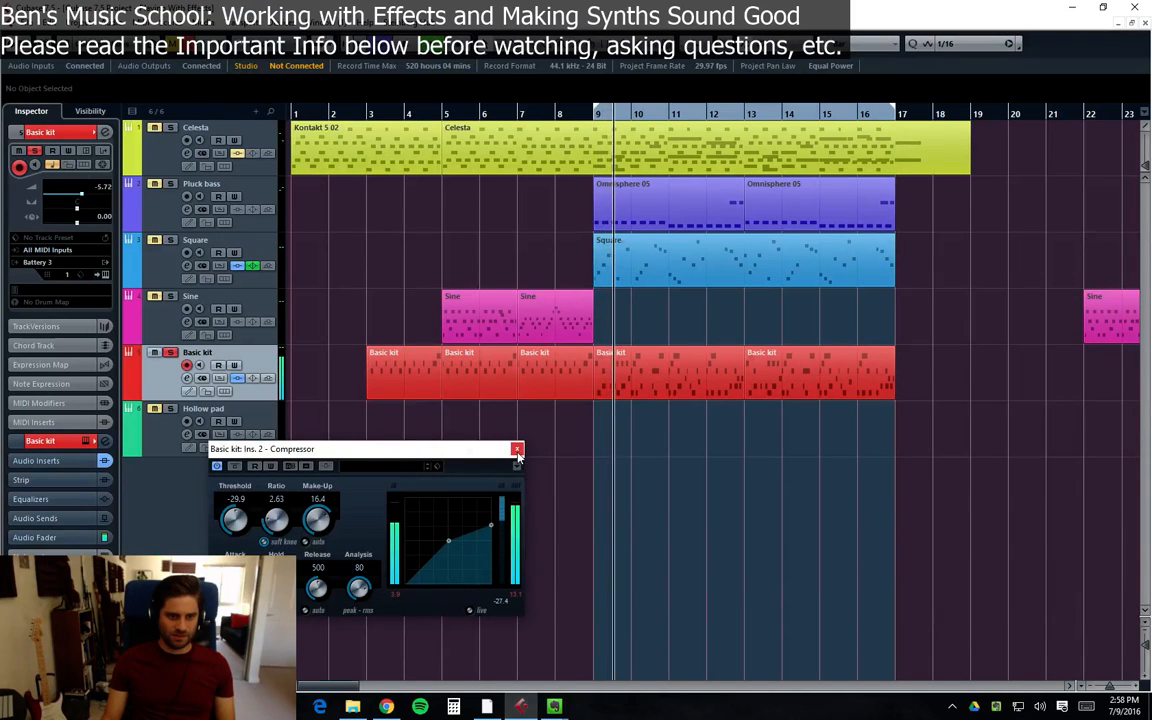
click(517, 448)
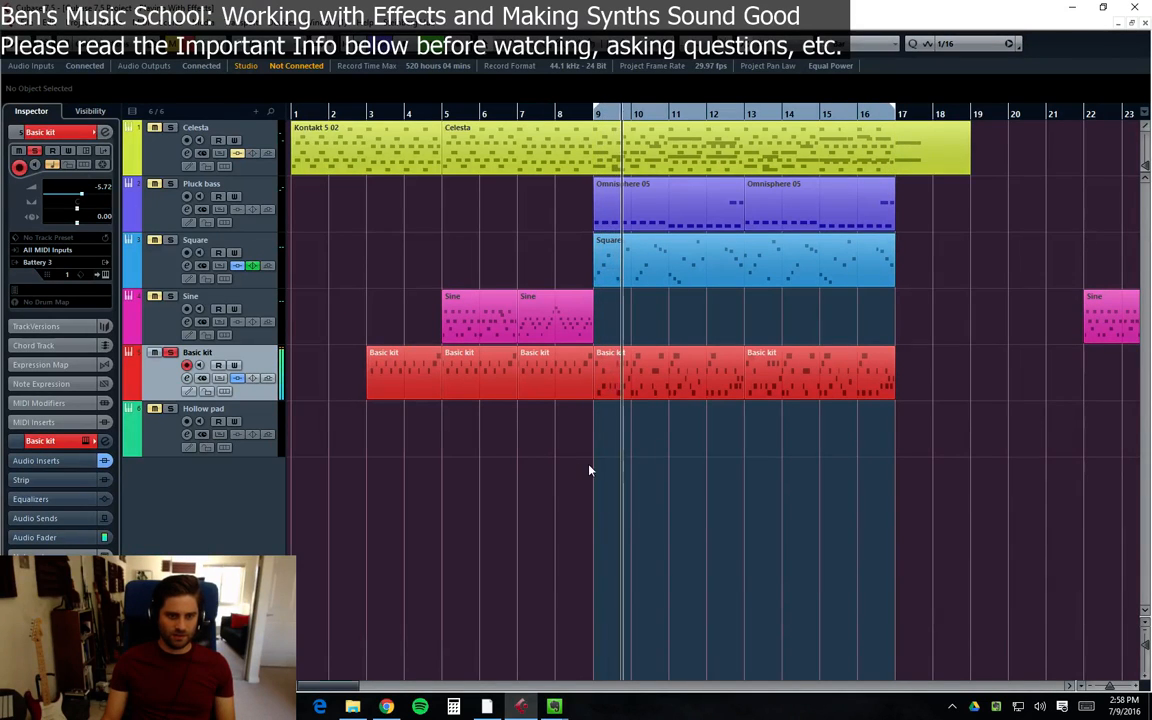
click(170, 354)
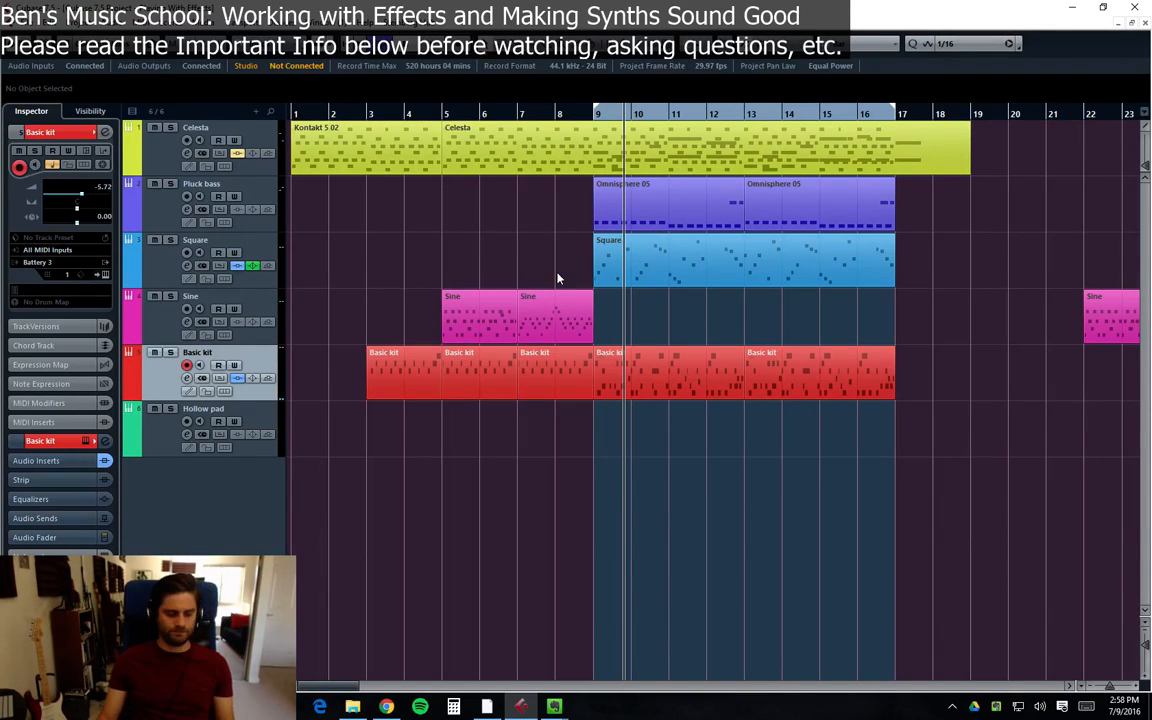
Bypass the Compressor insert in the Basic kit channel settings and close them
click(187, 377)
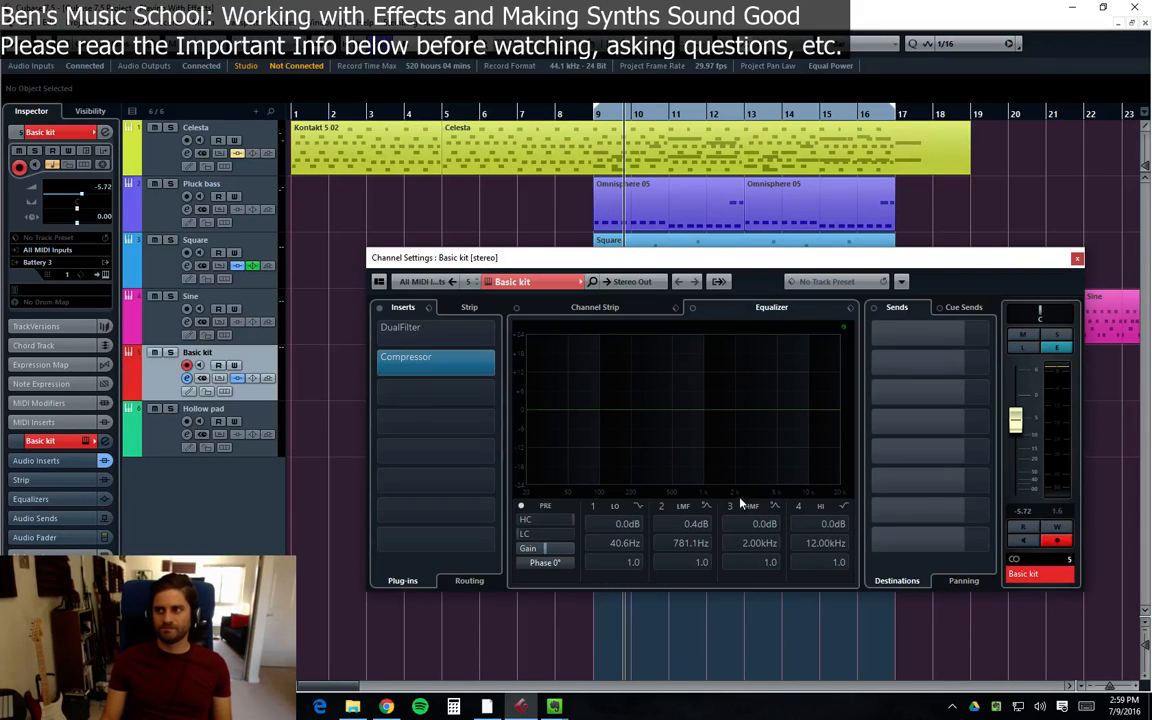
click(378, 366)
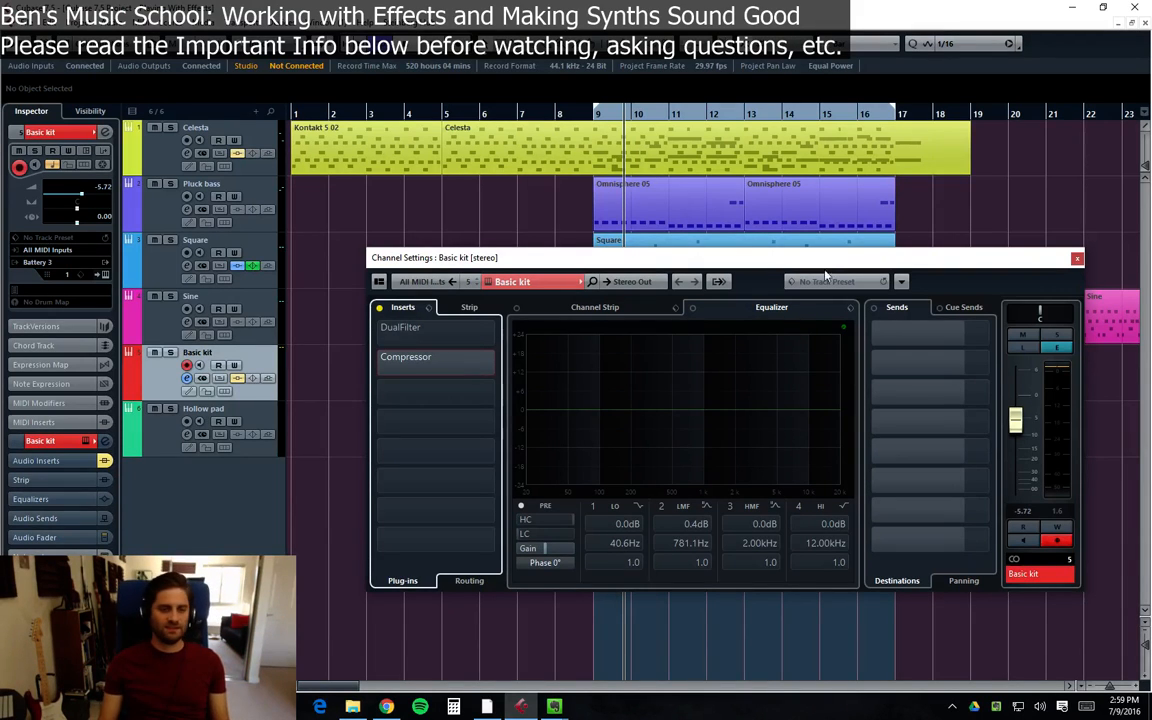
drag(837, 268, 785, 320)
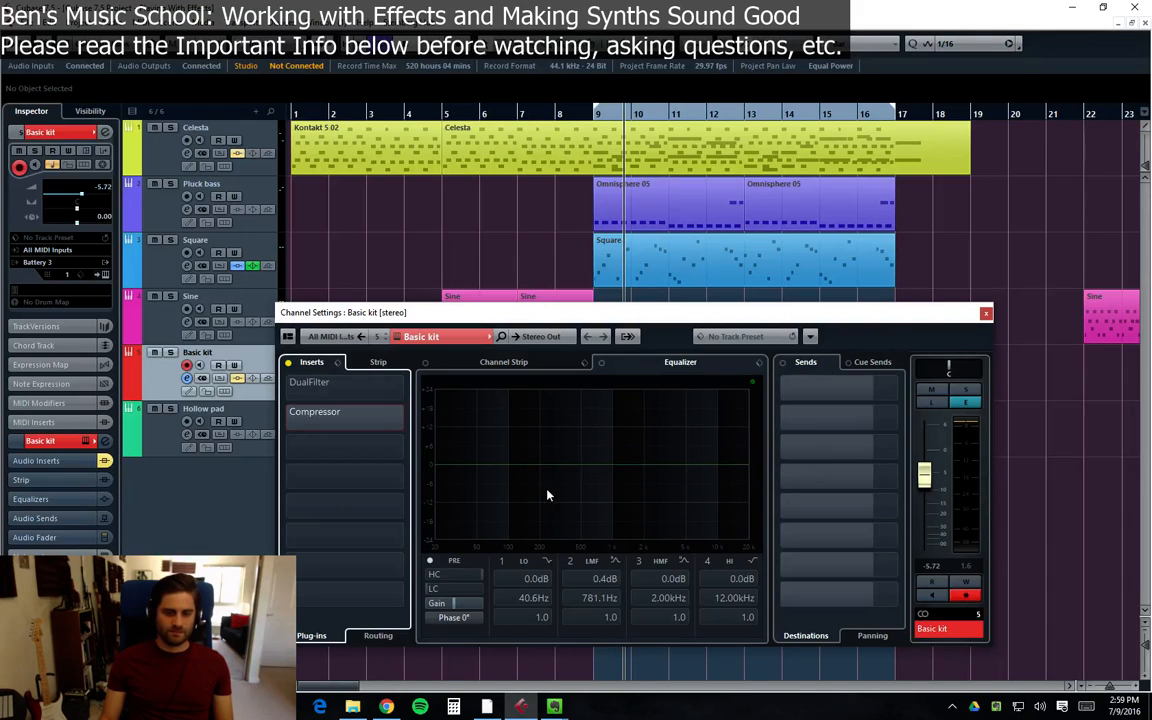
drag(918, 320, 940, 307)
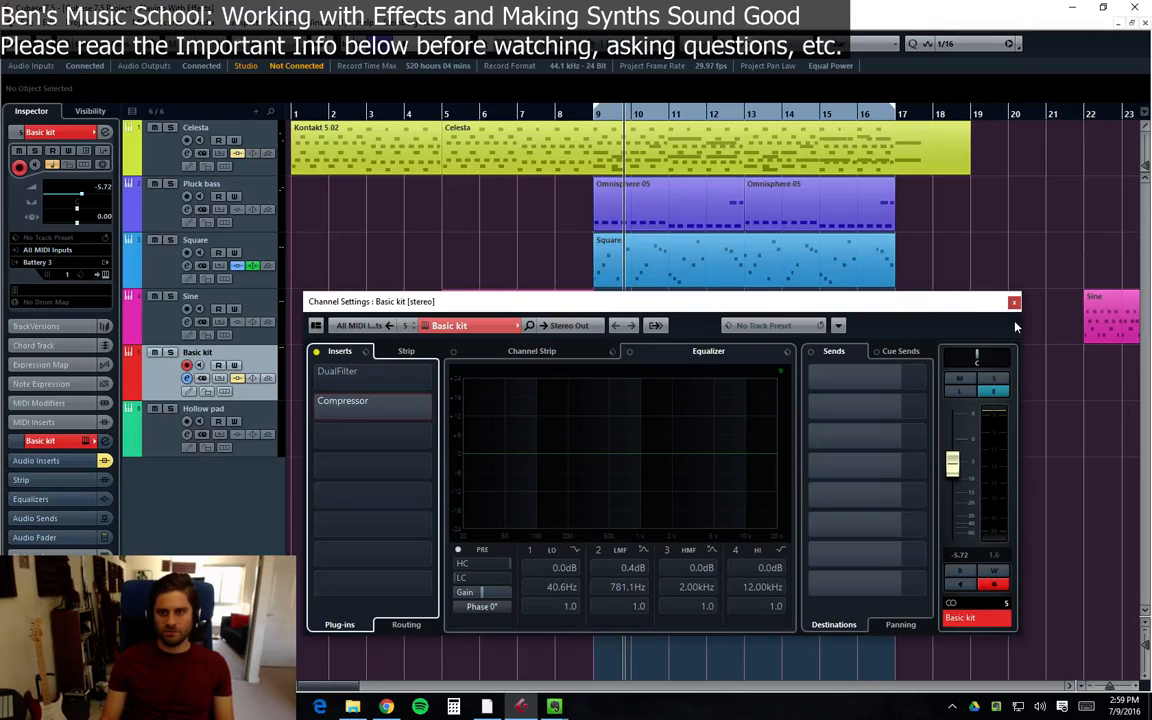
click(1013, 302)
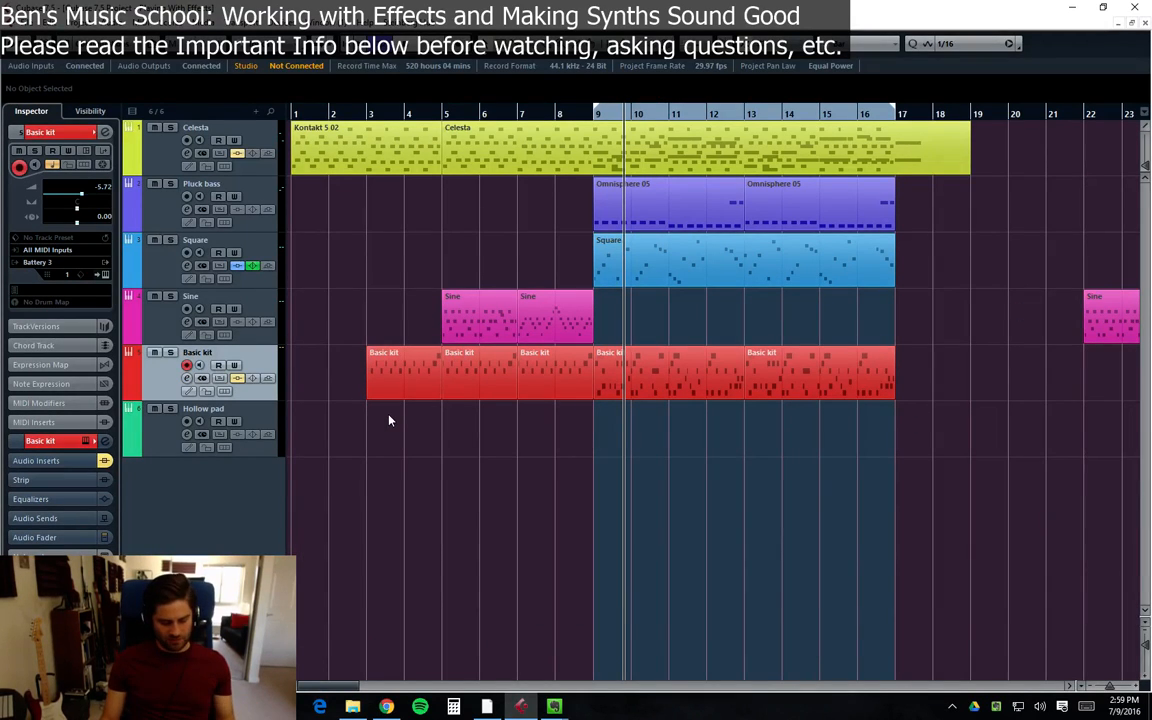
Place the playhead at about bar 8
click(432, 371)
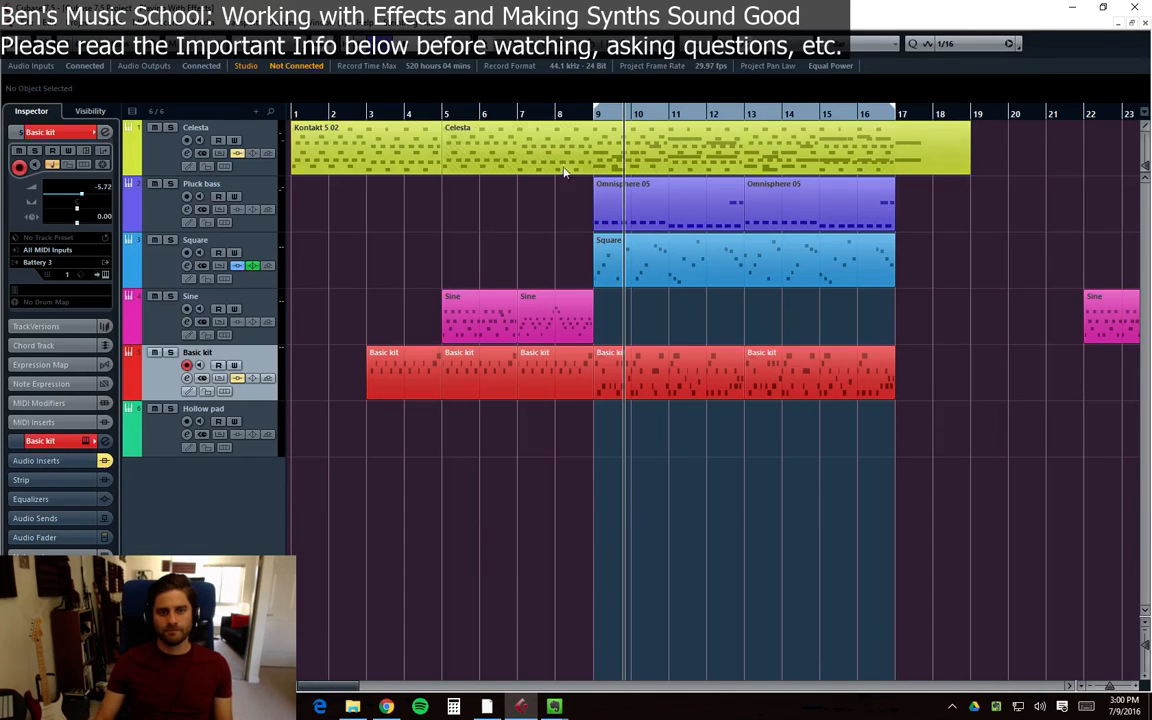
click(677, 365)
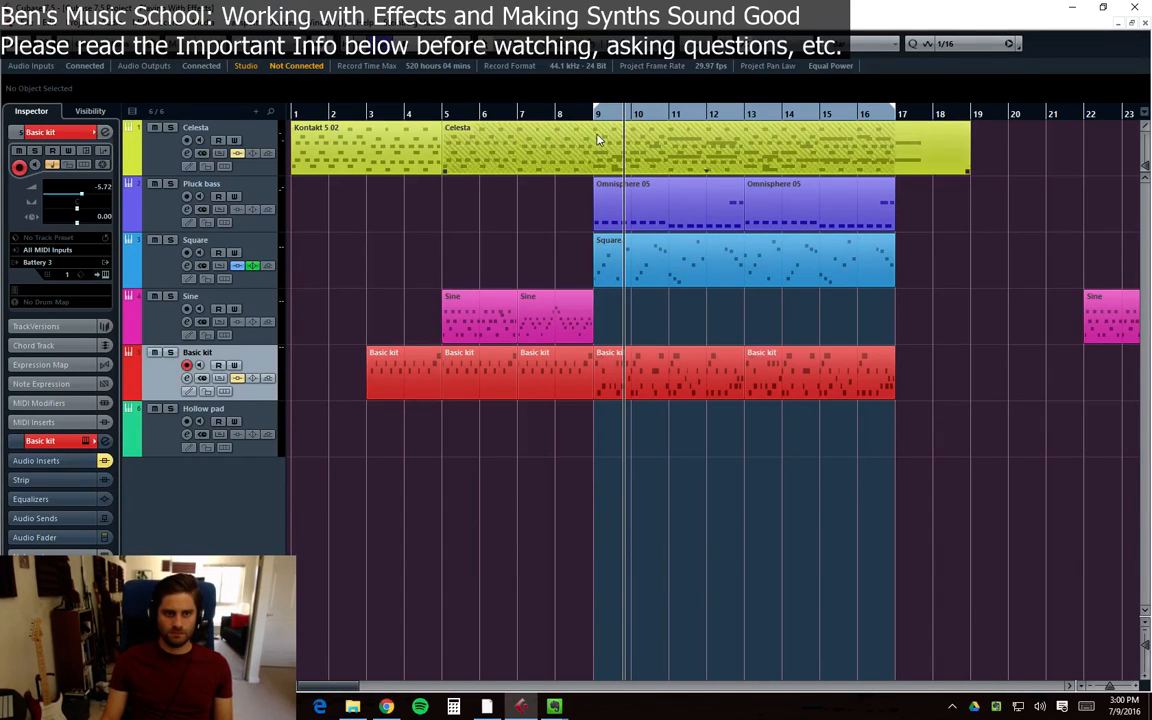
click(558, 113)
click(813, 146)
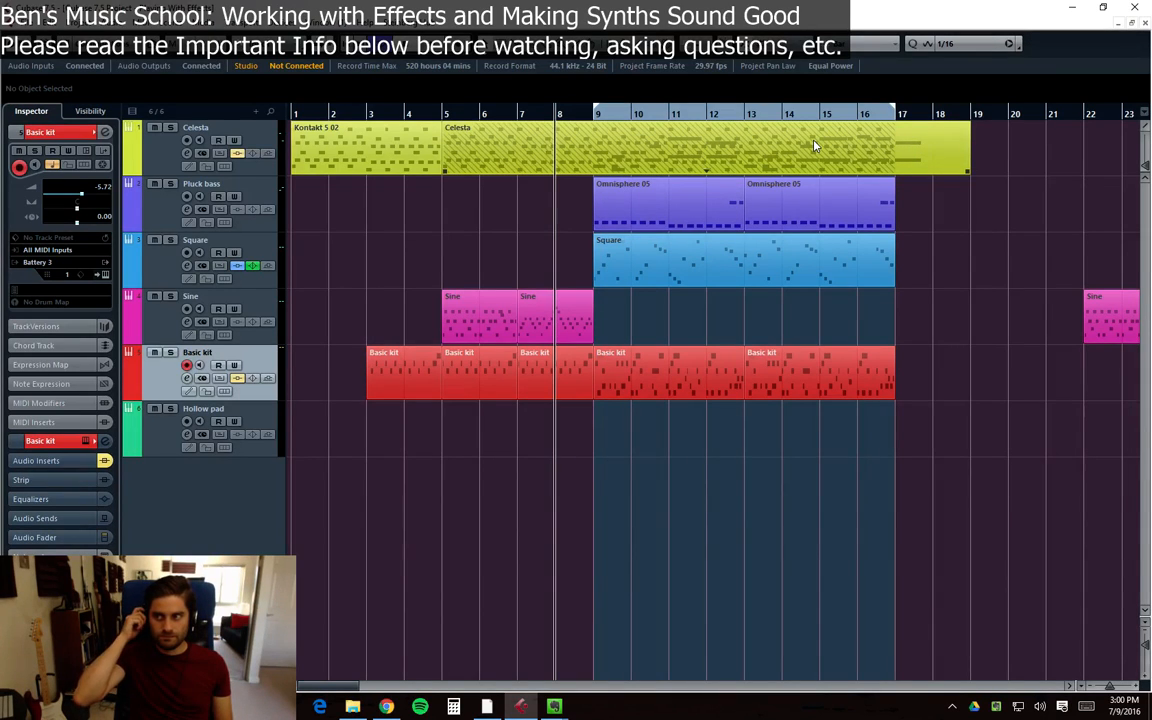
click(725, 453)
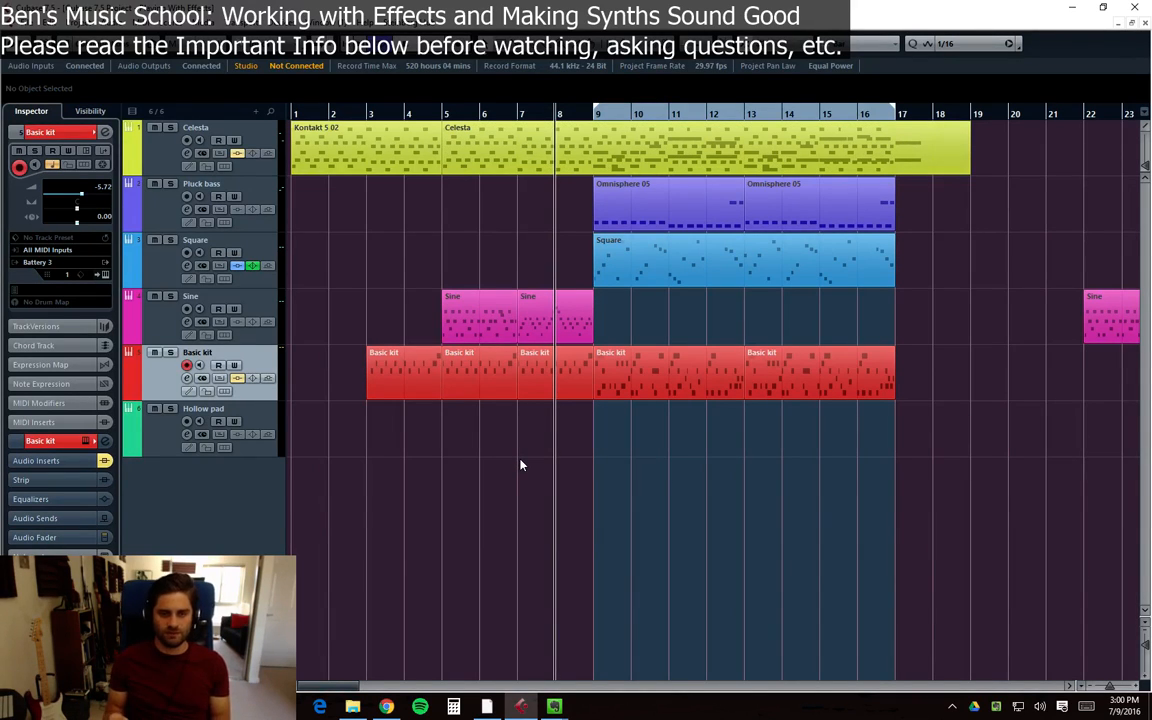
Try a low-band EQ cut of -15.5 dB at 62.0 Hz on the Basic kit channel, and switch that band off again
key(e)
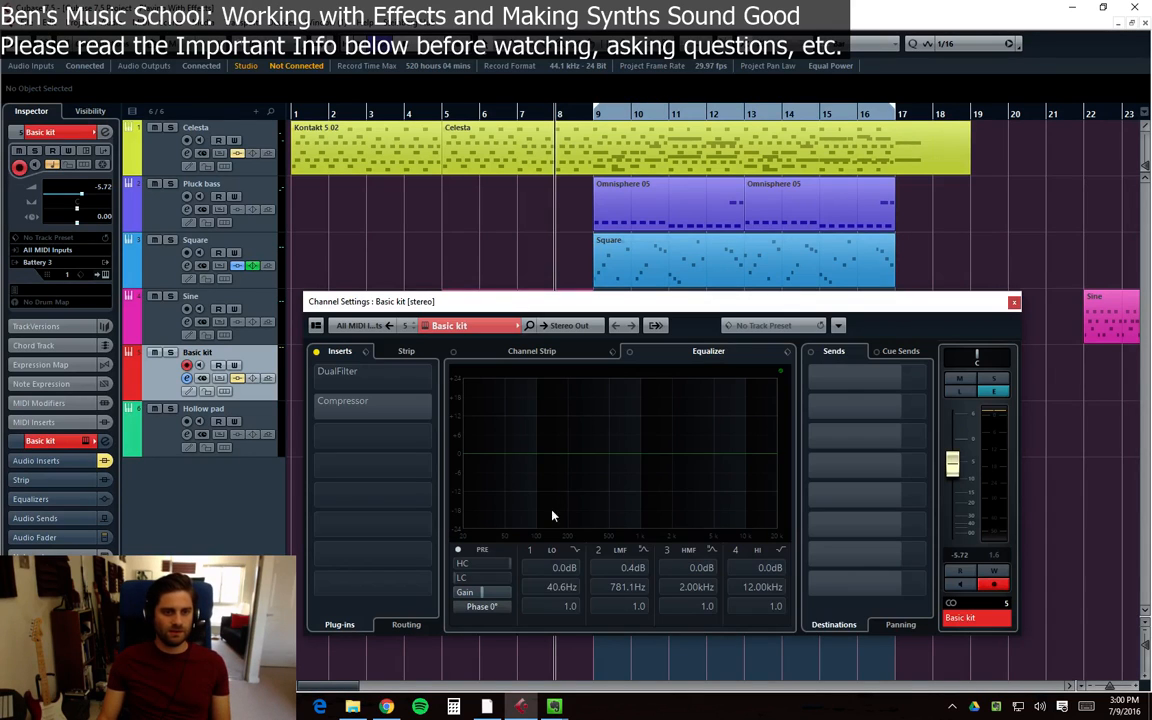
click(676, 451)
drag(676, 451, 514, 494)
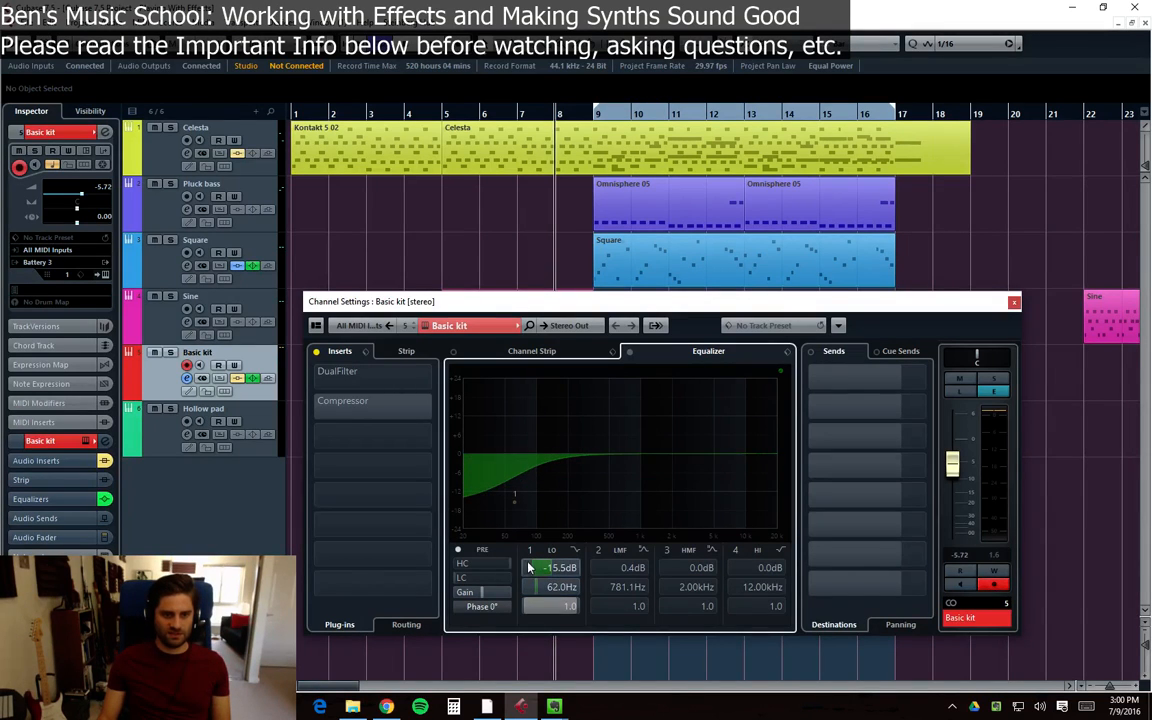
click(527, 550)
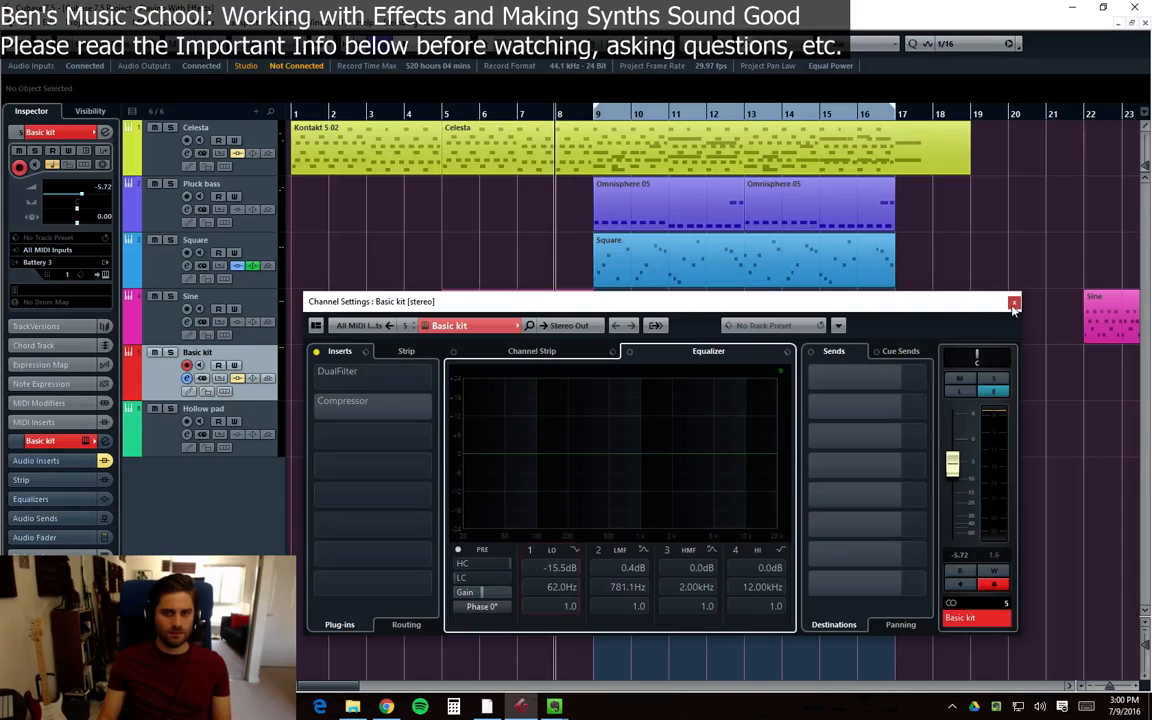
key(e)
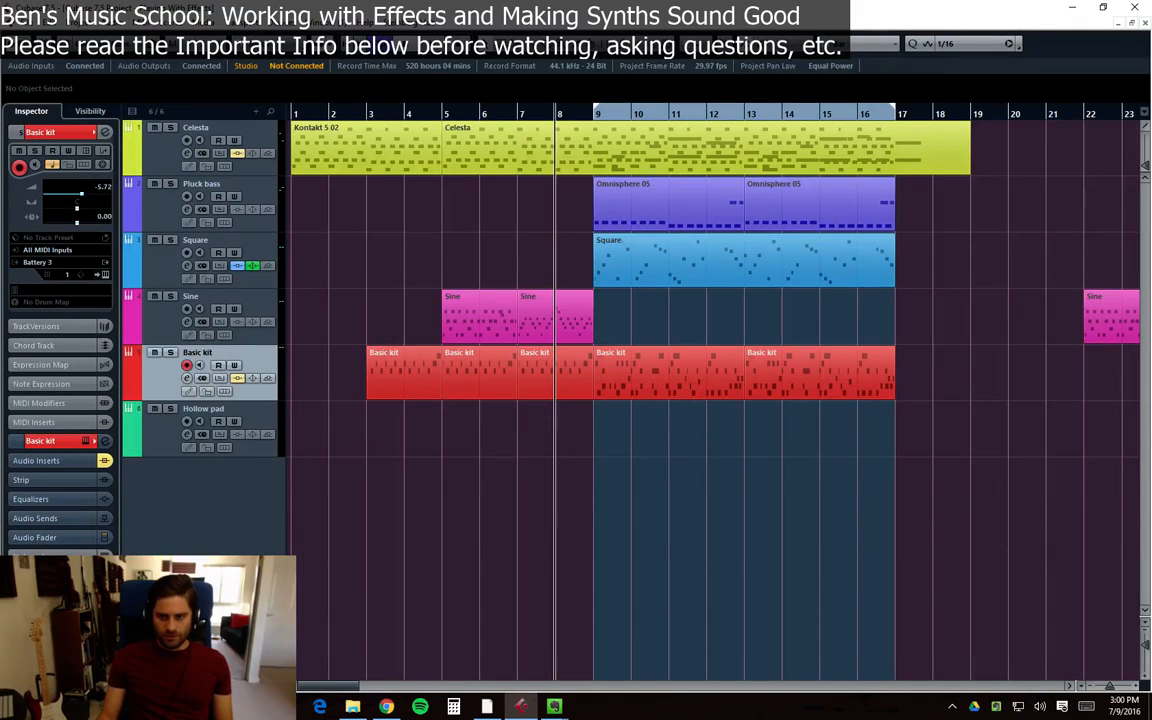
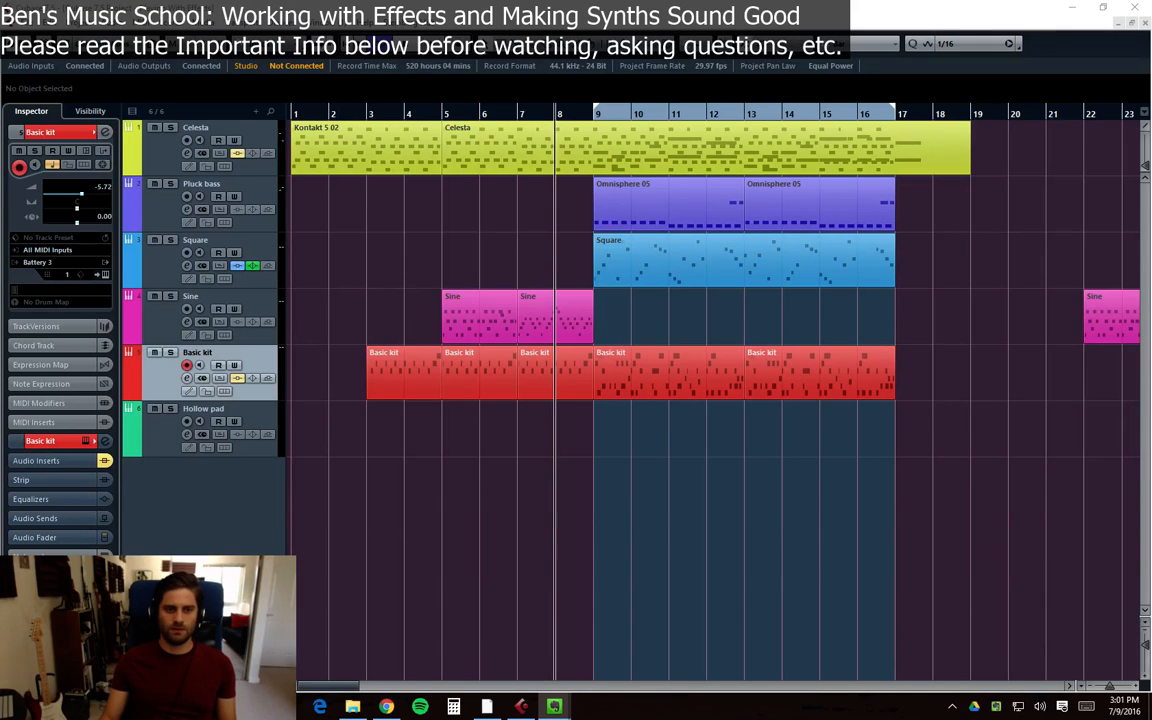
Place the playhead at bar 7
drag(823, 442, 245, 113)
click(1008, 311)
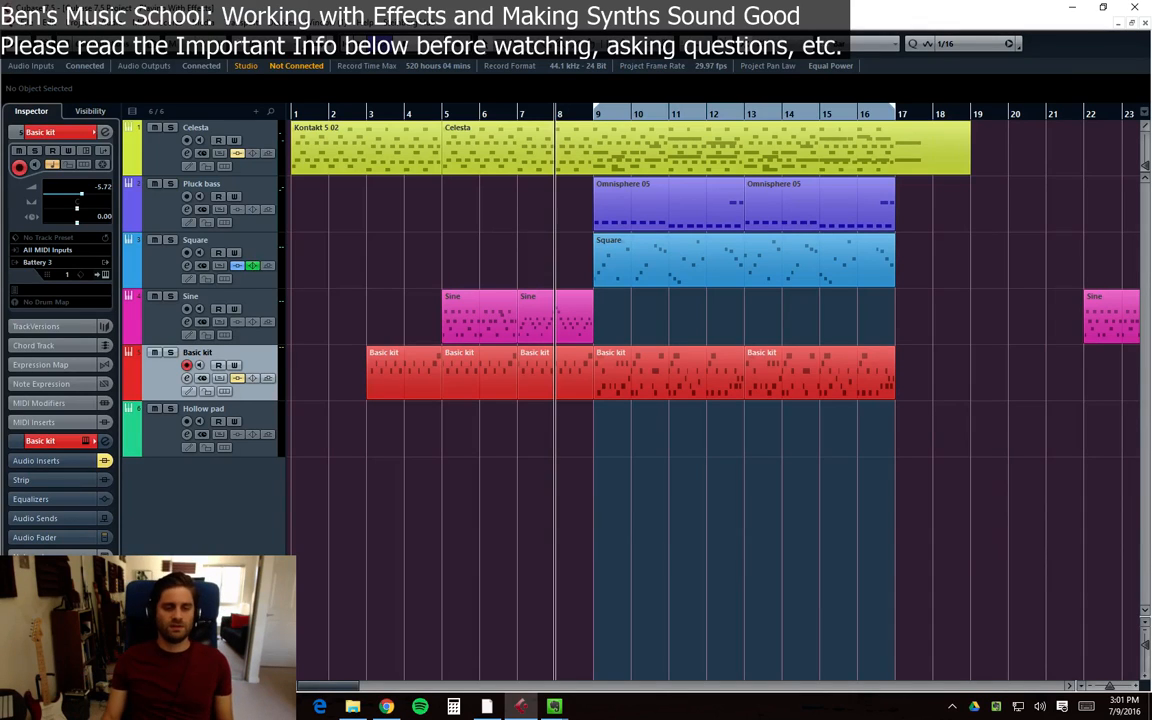
click(524, 114)
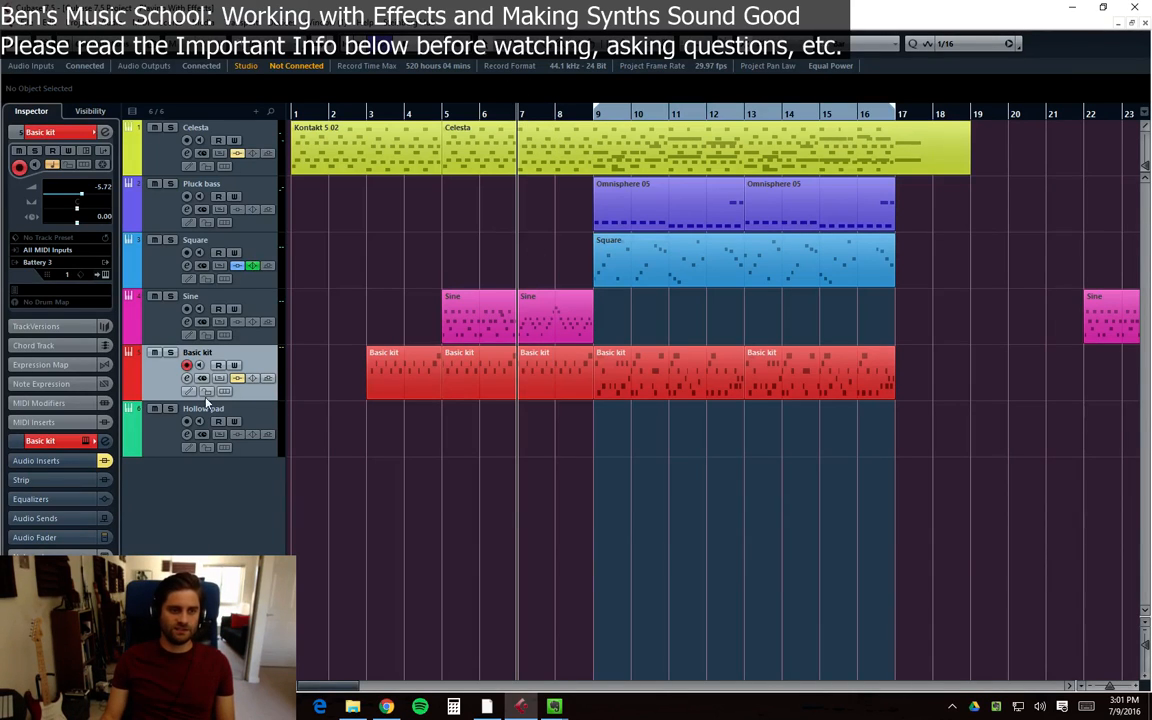
click(636, 392)
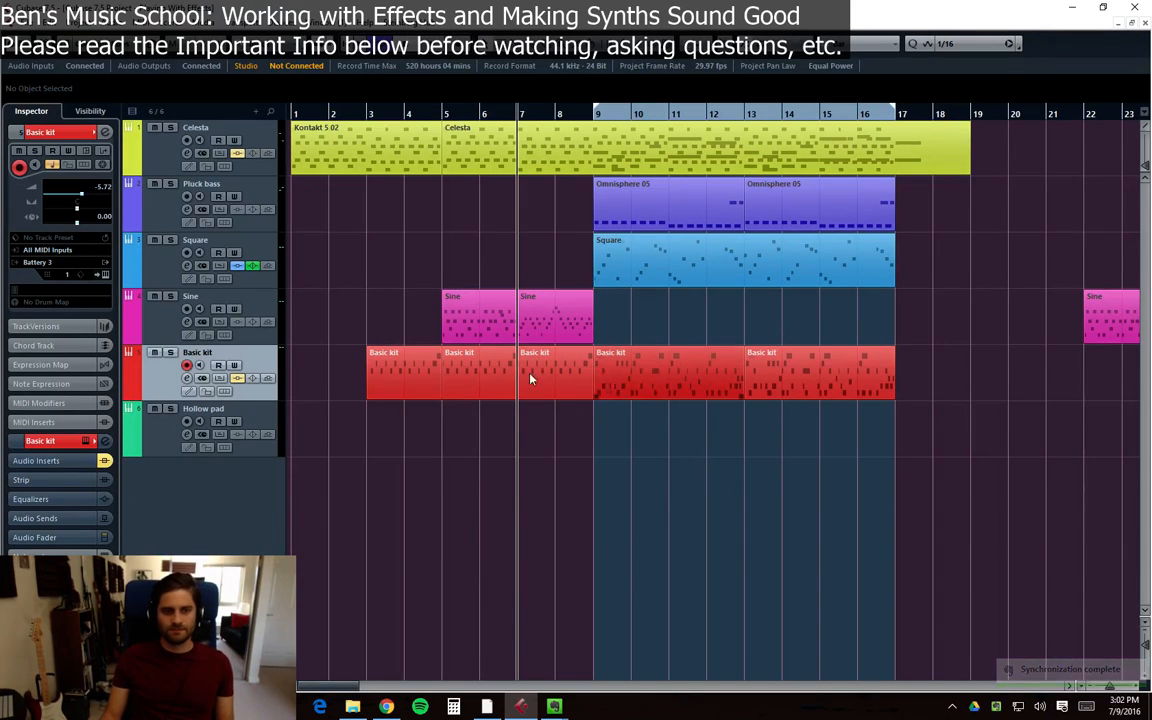
Add the MultibandCompressor dynamics effect to the third insert slot of the Basic kit channel
click(186, 379)
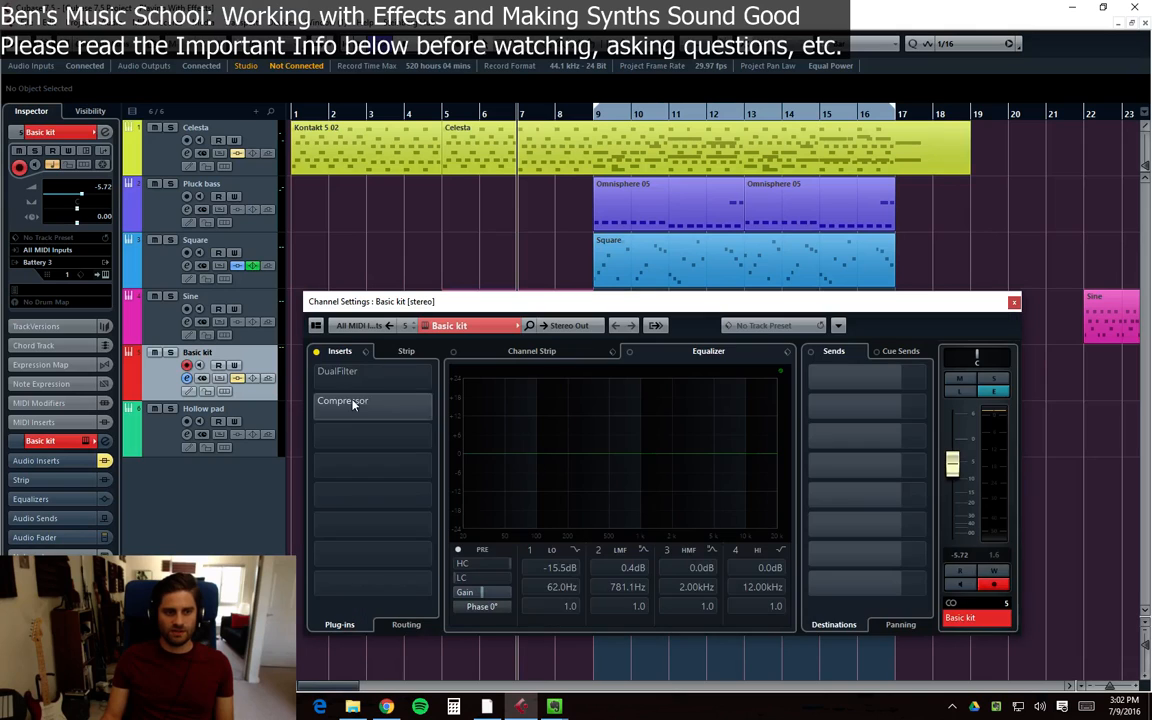
click(396, 431)
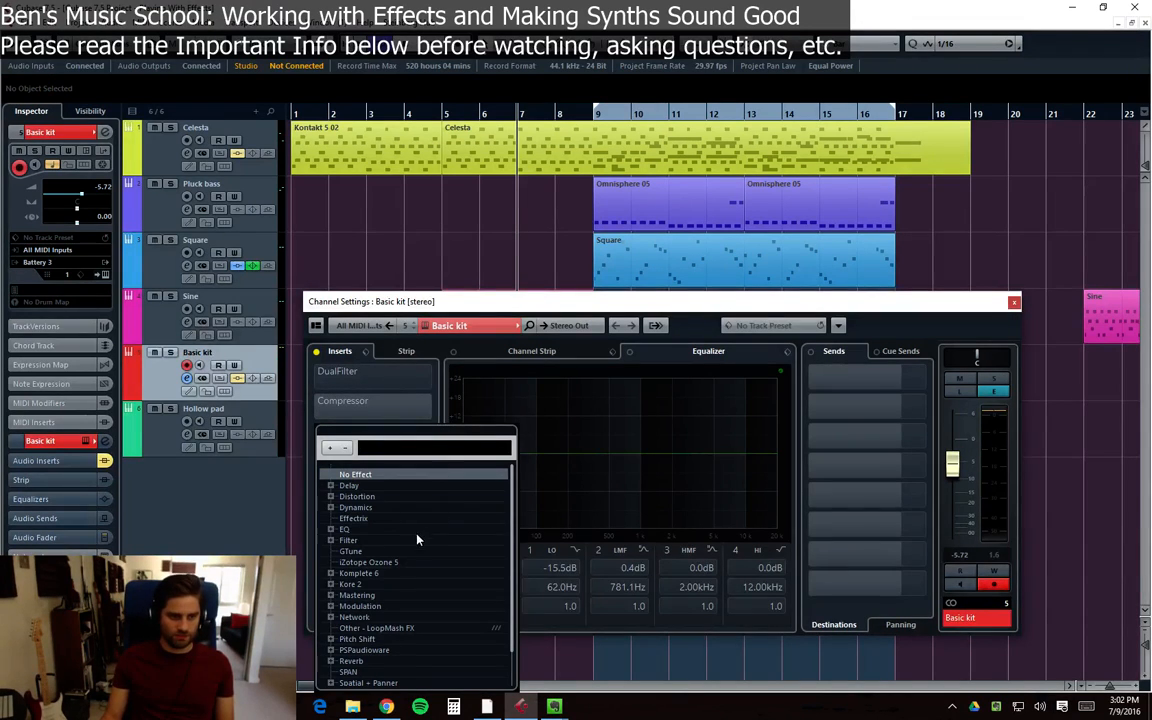
click(331, 507)
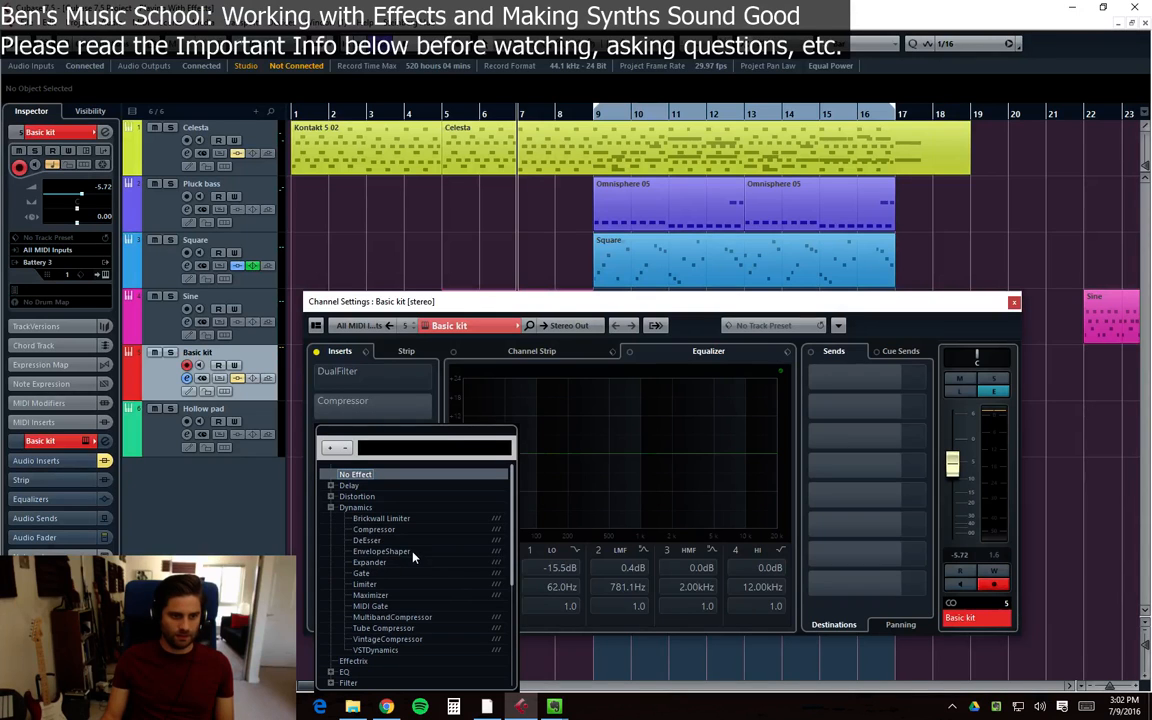
click(405, 617)
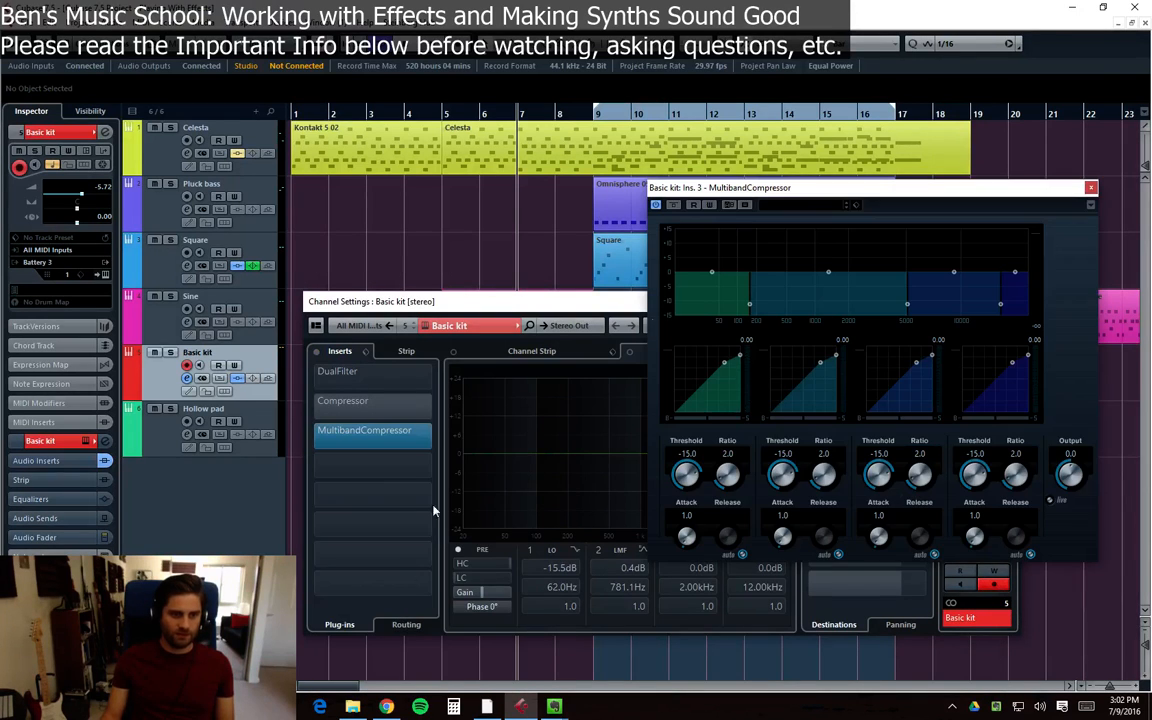
Set the MultibandCompressor crossovers to about 500 Hz, 3000 Hz and 10000 Hz, with the channel settings closed
drag(800, 187, 527, 261)
click(1000, 302)
click(1013, 303)
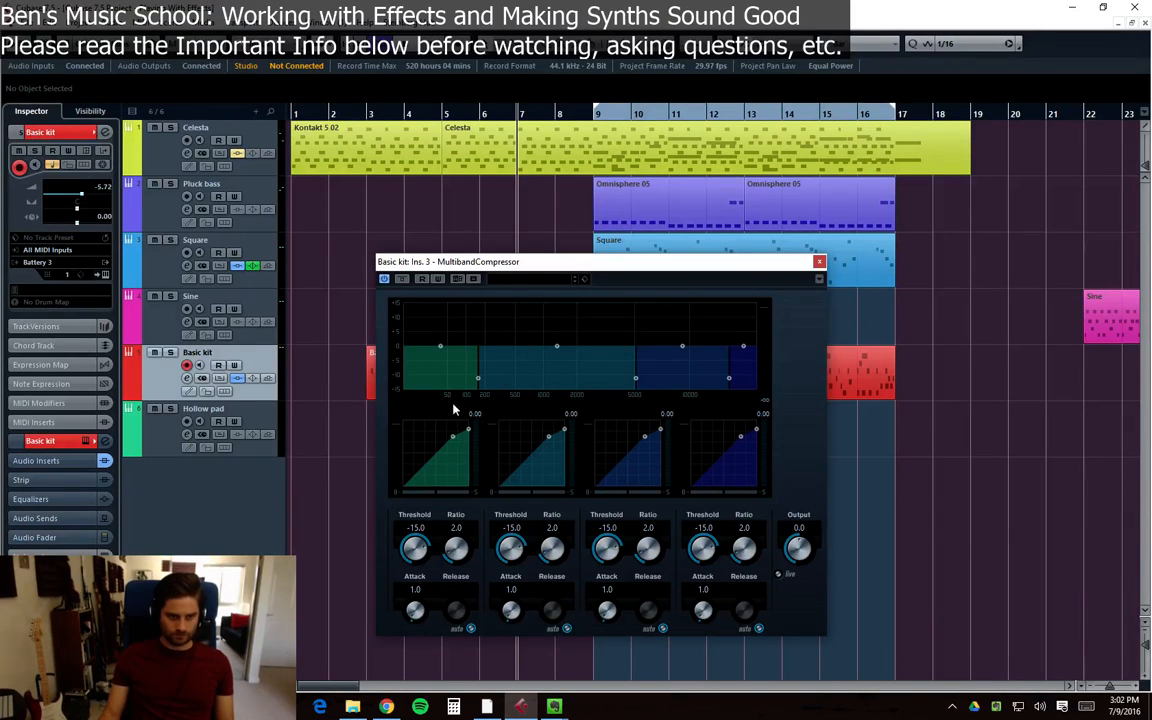
drag(591, 263, 565, 258)
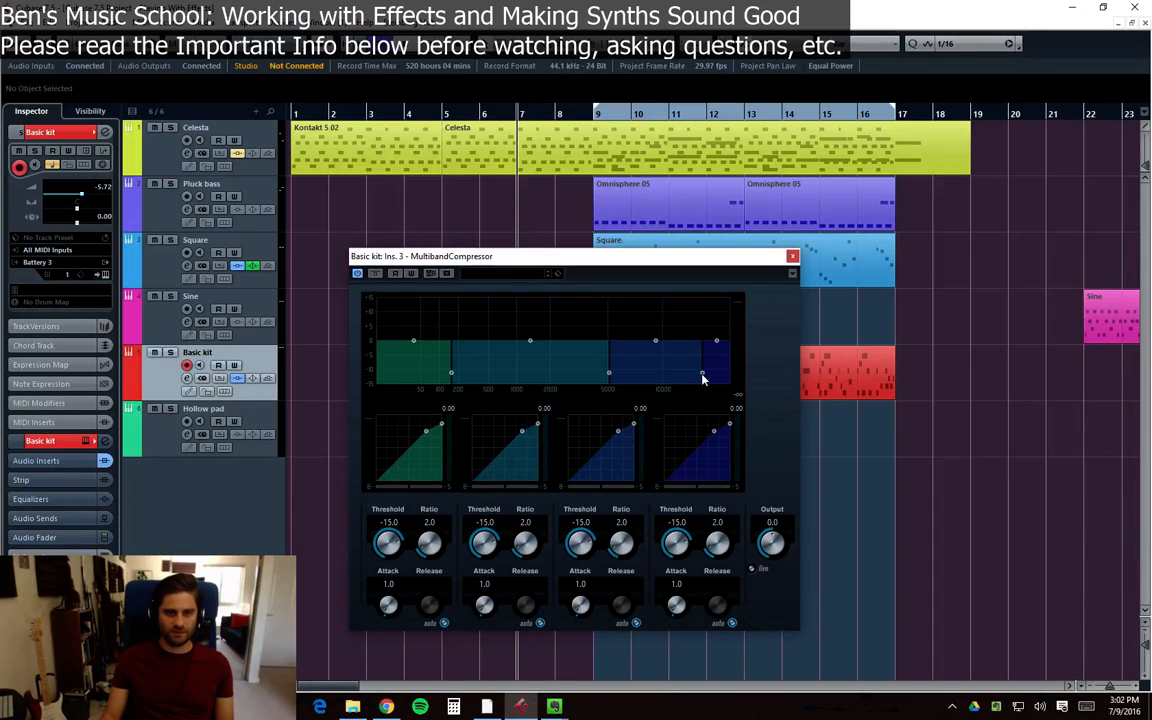
drag(702, 378, 580, 379)
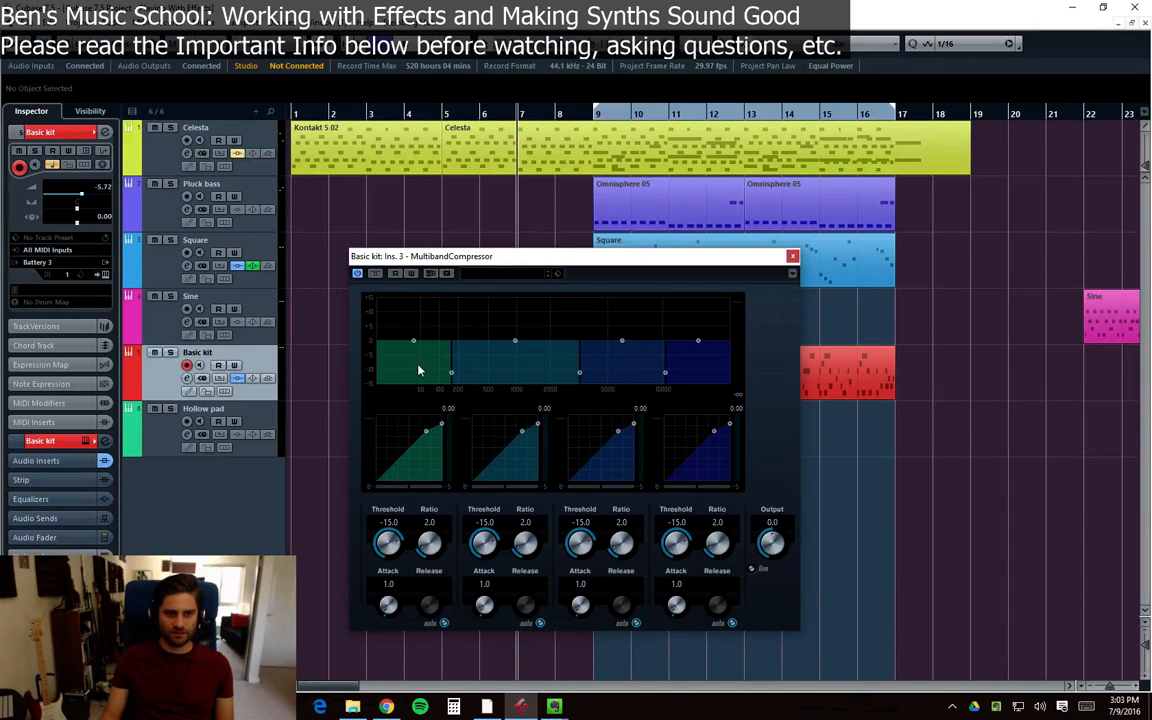
drag(452, 377, 488, 375)
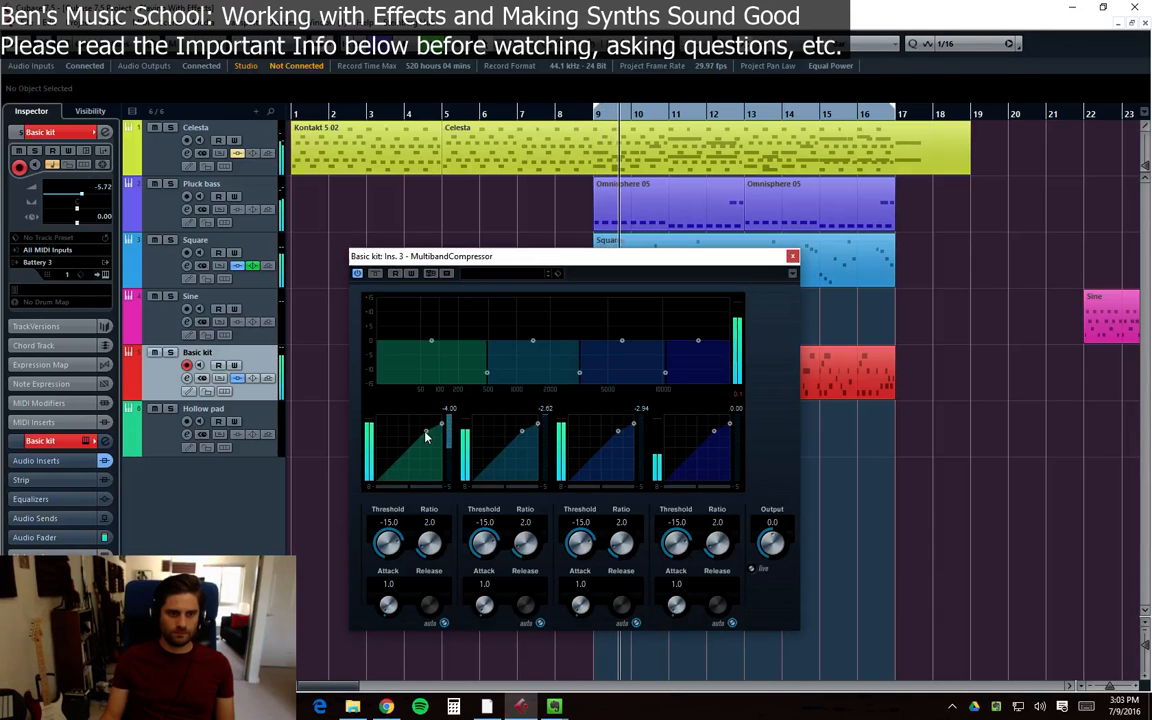
Set the lowest band to about -3 dB gain and -21.0 threshold, raise both upper bands about 6 dB, and set the third threshold to -19.2
drag(430, 347, 434, 349)
drag(428, 437, 418, 440)
drag(698, 341, 699, 328)
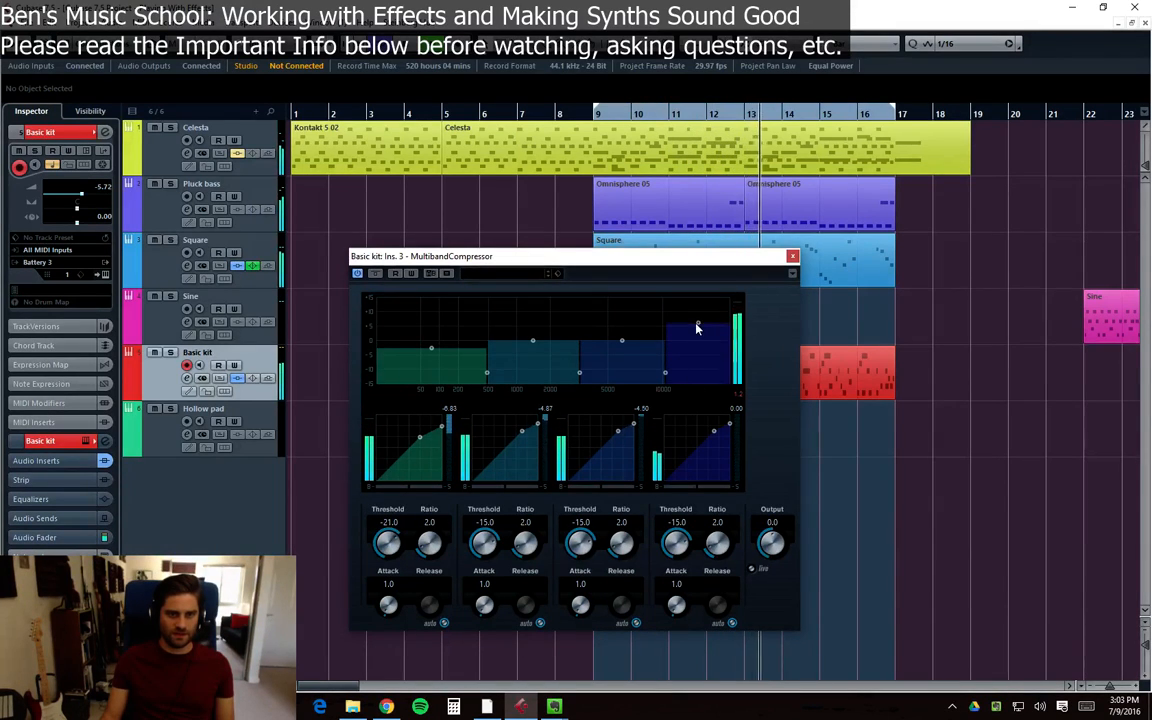
drag(622, 341, 623, 323)
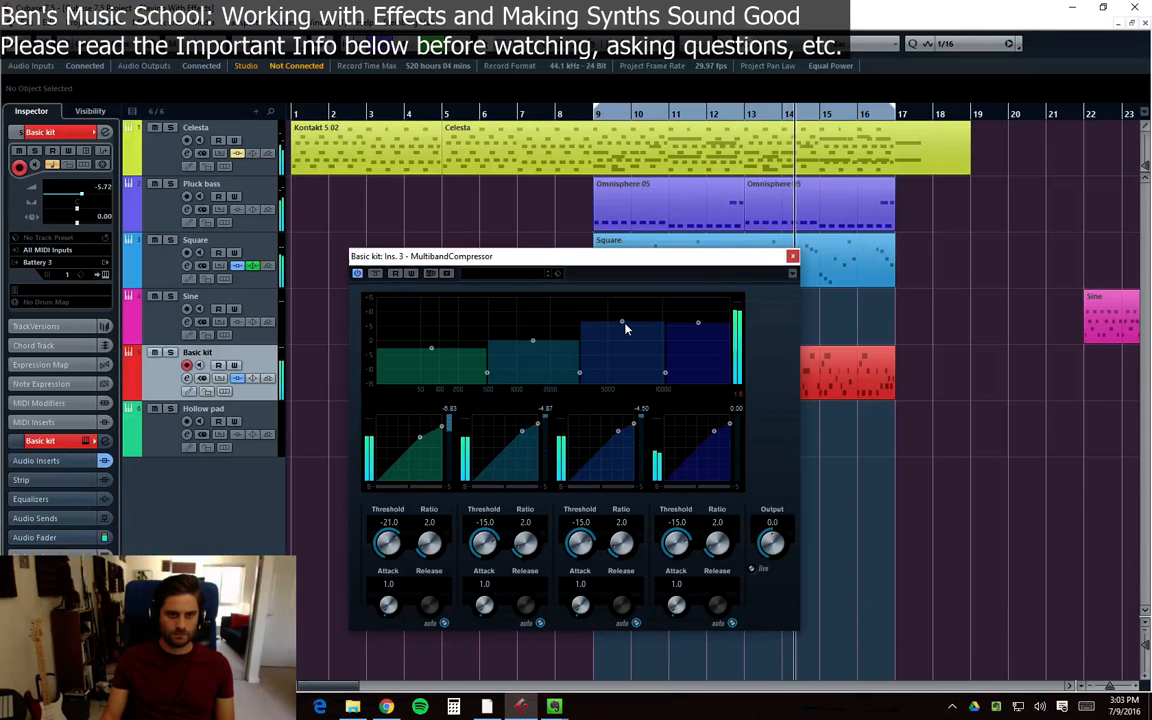
drag(633, 428, 613, 436)
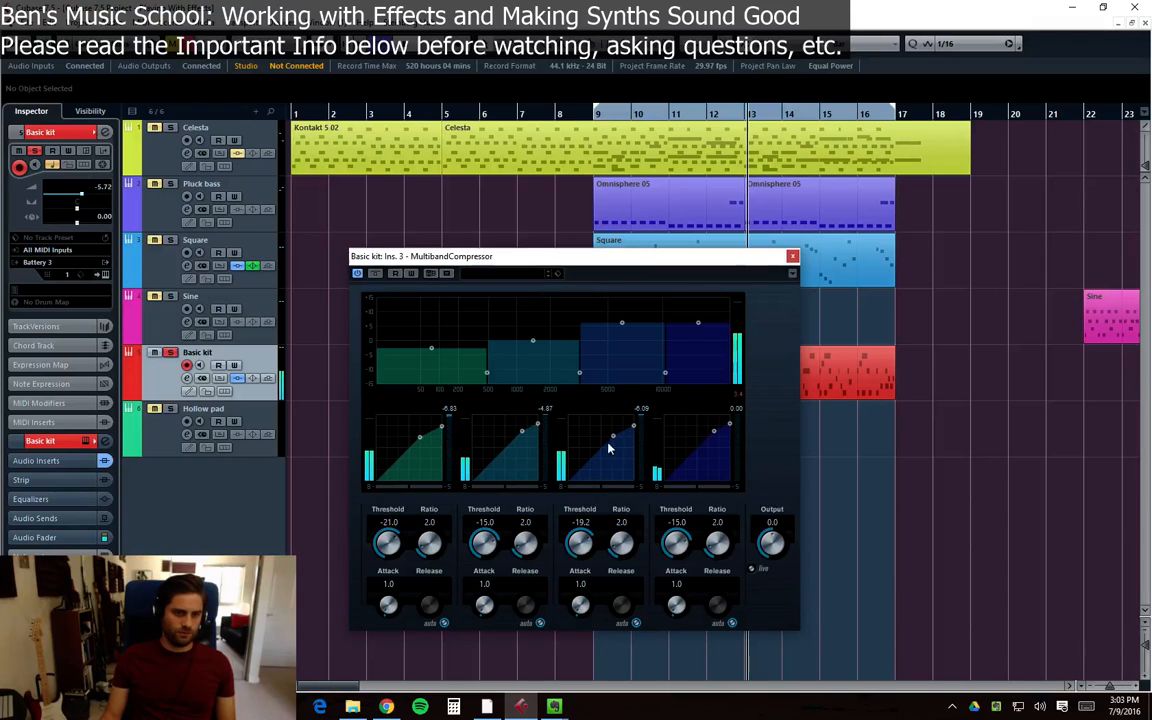
Return the MultibandCompressor's band gains to about 0 dB and close the effect
drag(621, 323, 617, 337)
drag(433, 349, 431, 340)
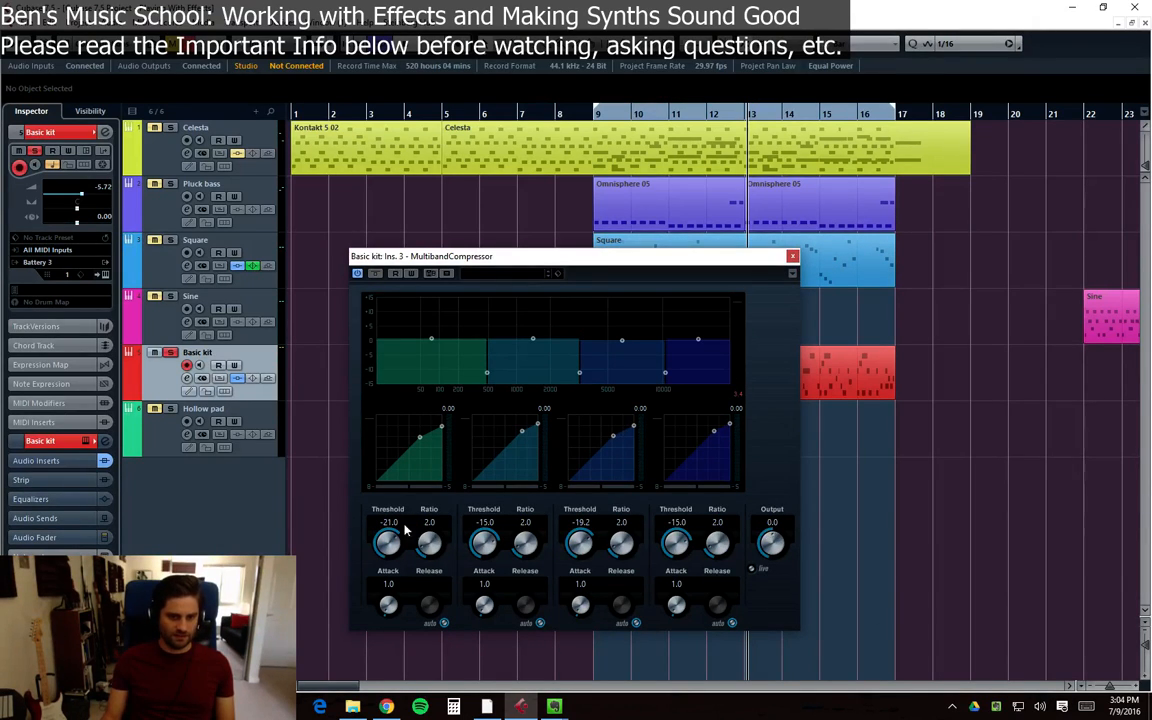
click(792, 257)
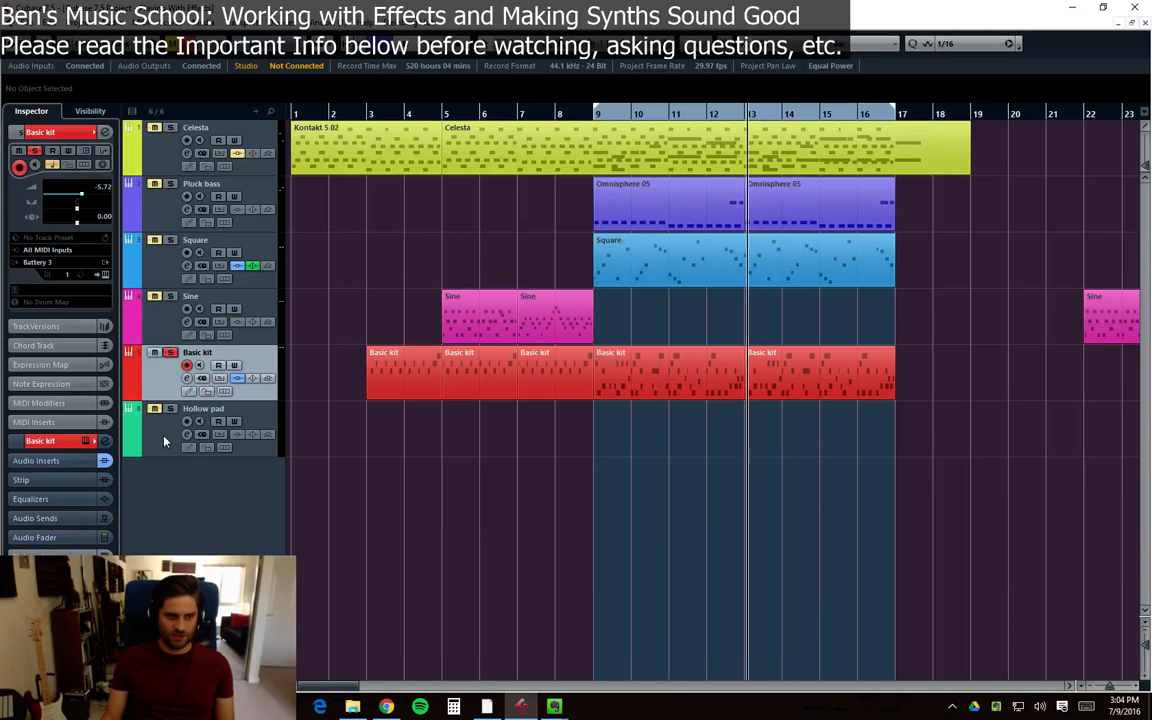
Bypass the MultibandCompressor insert in the Basic kit channel settings and close them
click(185, 380)
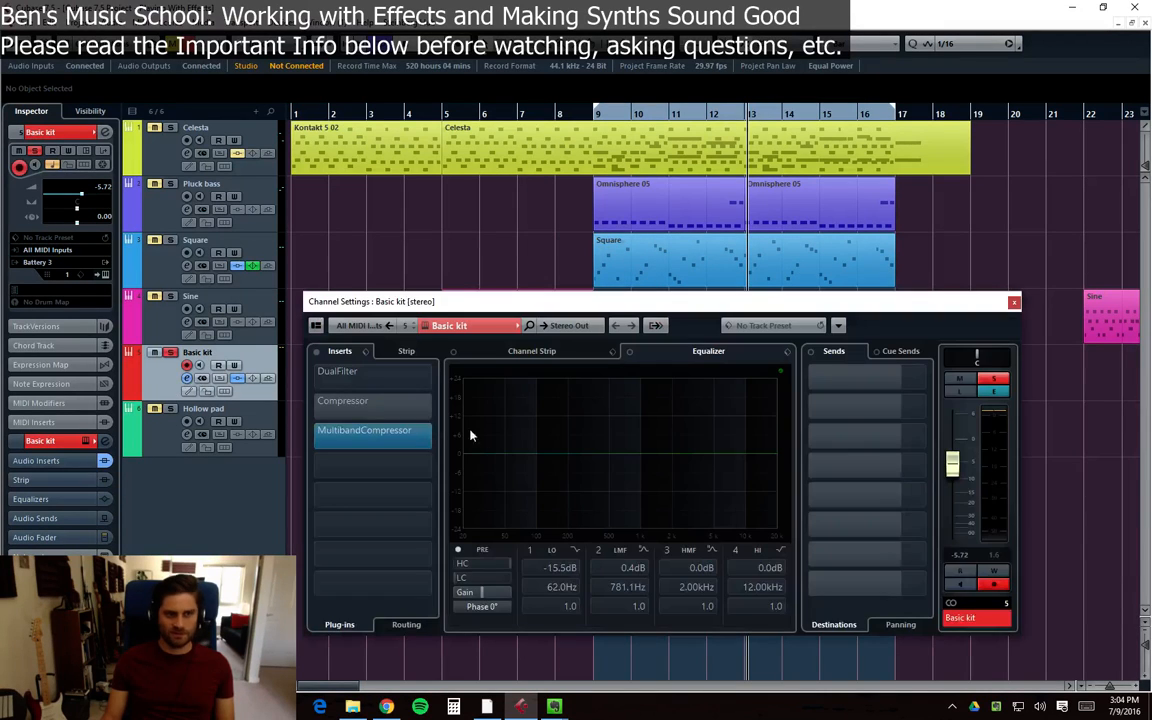
click(314, 437)
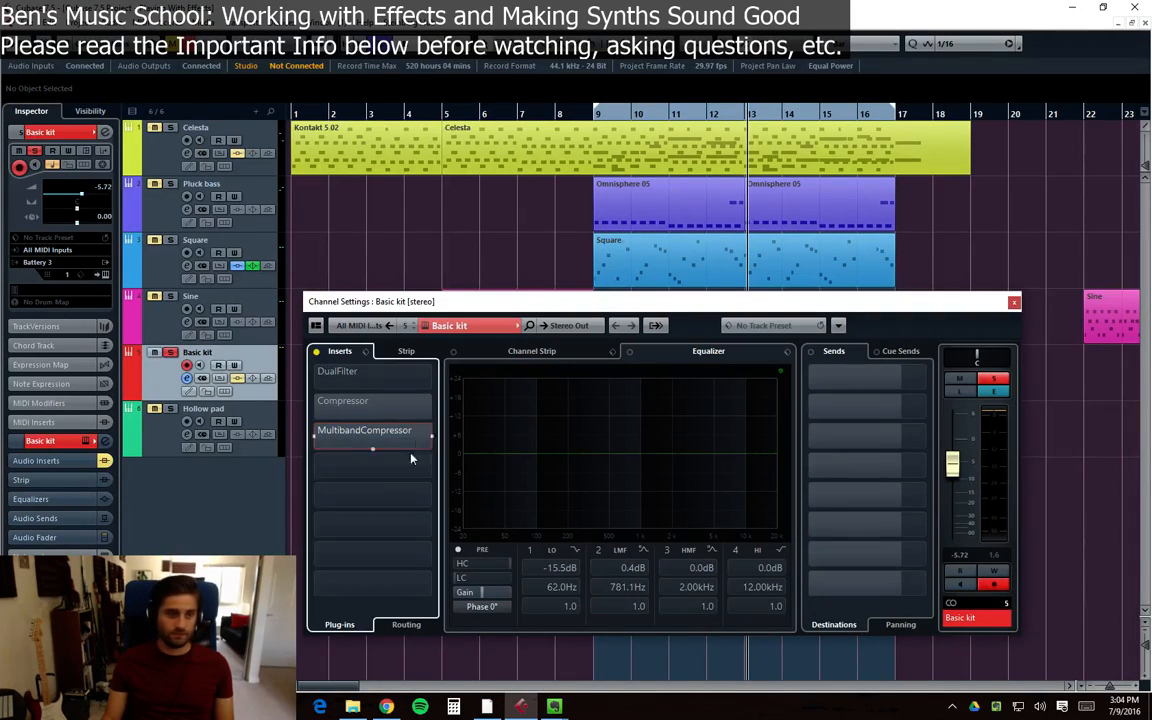
click(1012, 302)
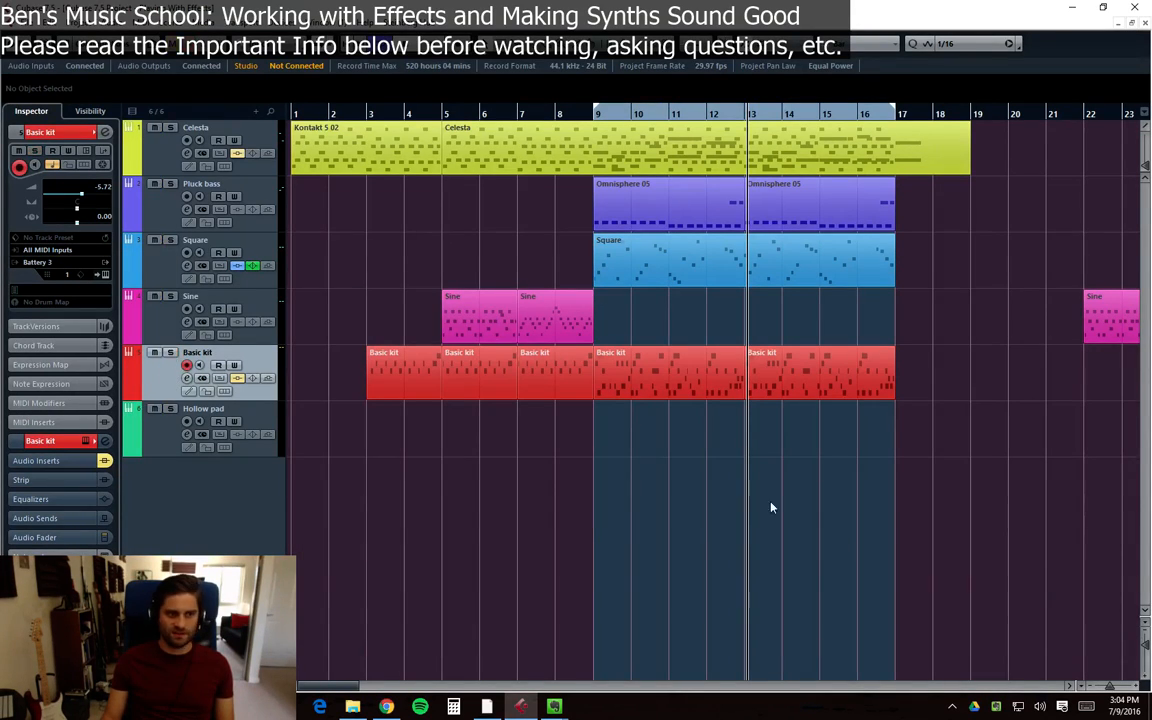
Reopen the Basic kit channel settings and browse the effects available for the fourth insert slot
click(186, 378)
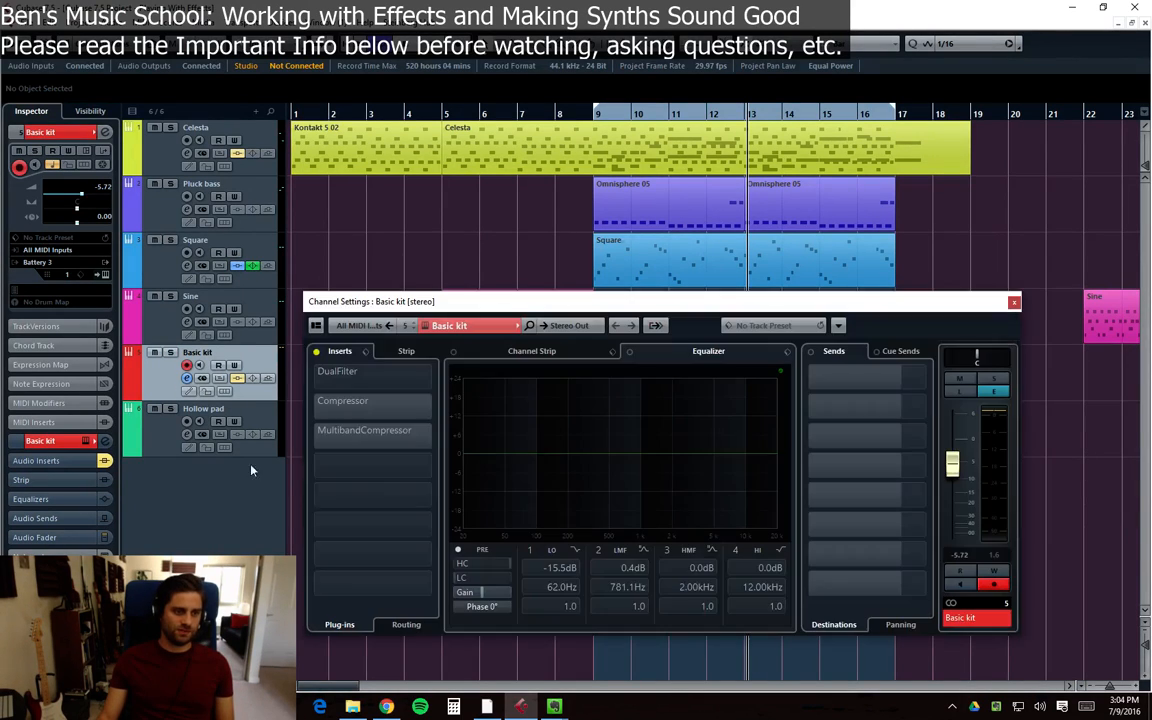
click(386, 462)
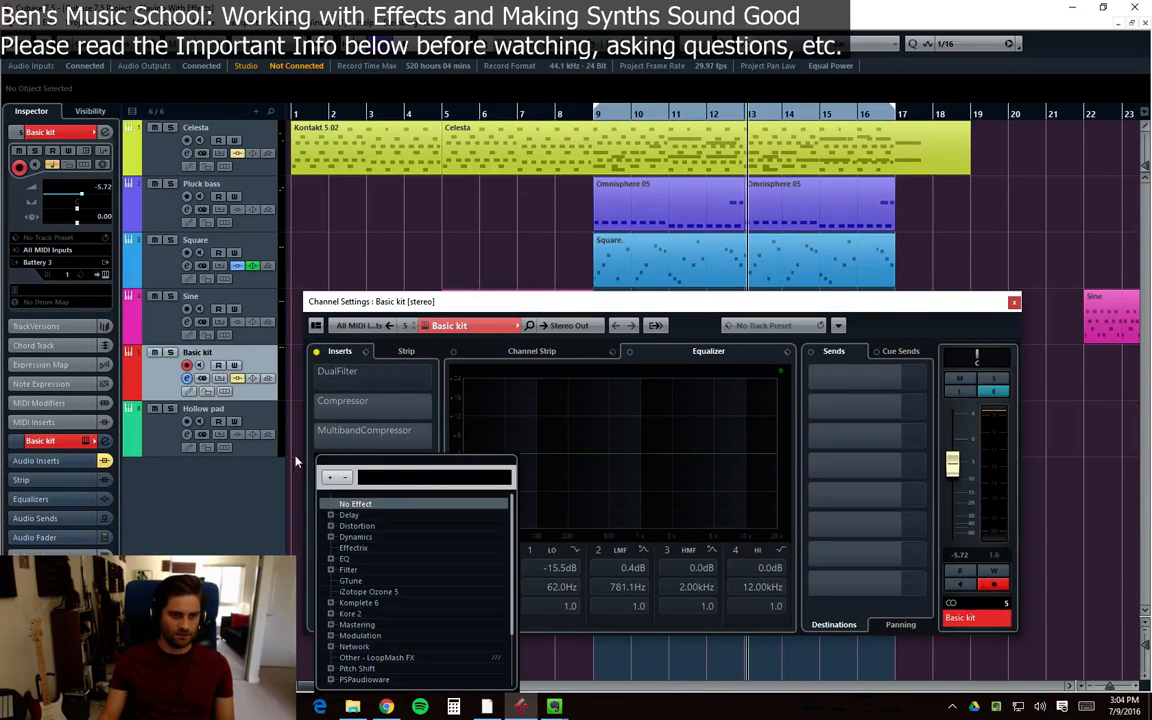
scroll(320, 595, down, 2)
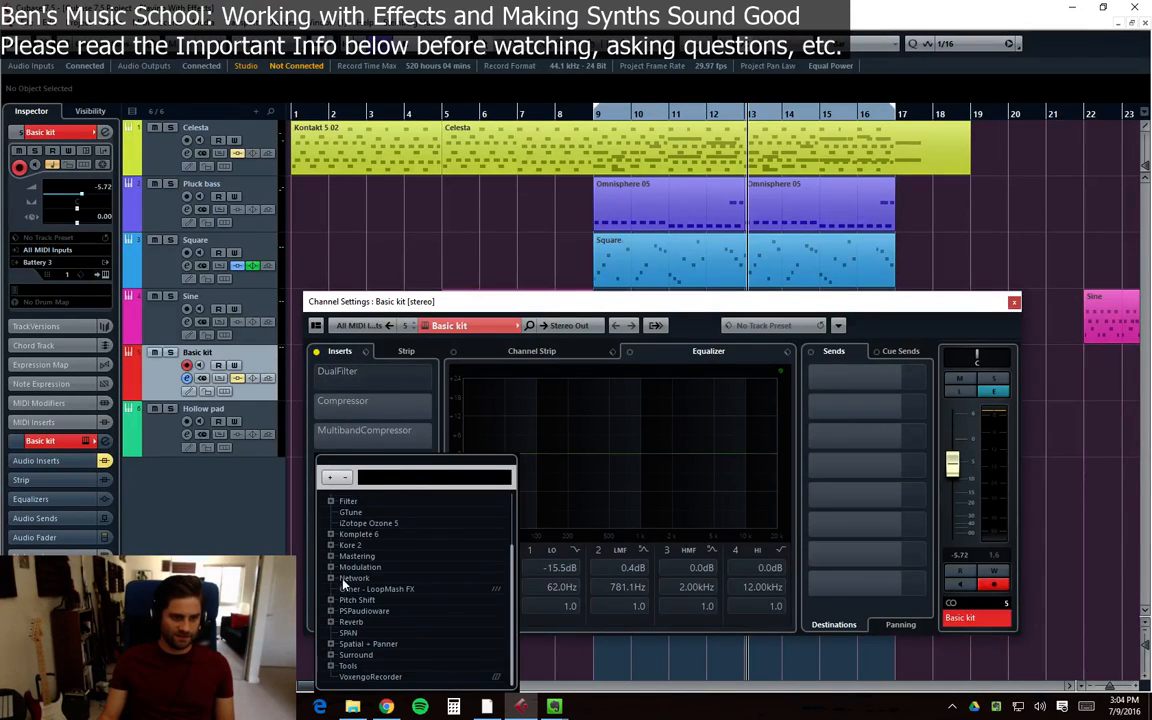
scroll(371, 565, up, 2)
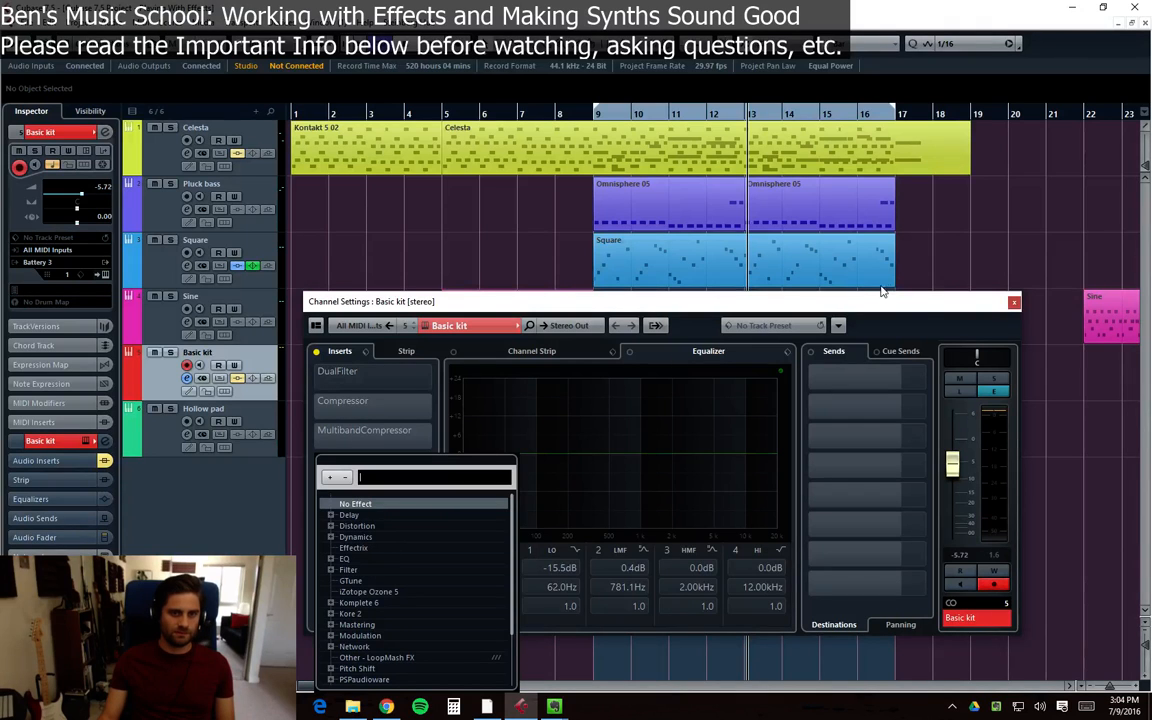
click(831, 443)
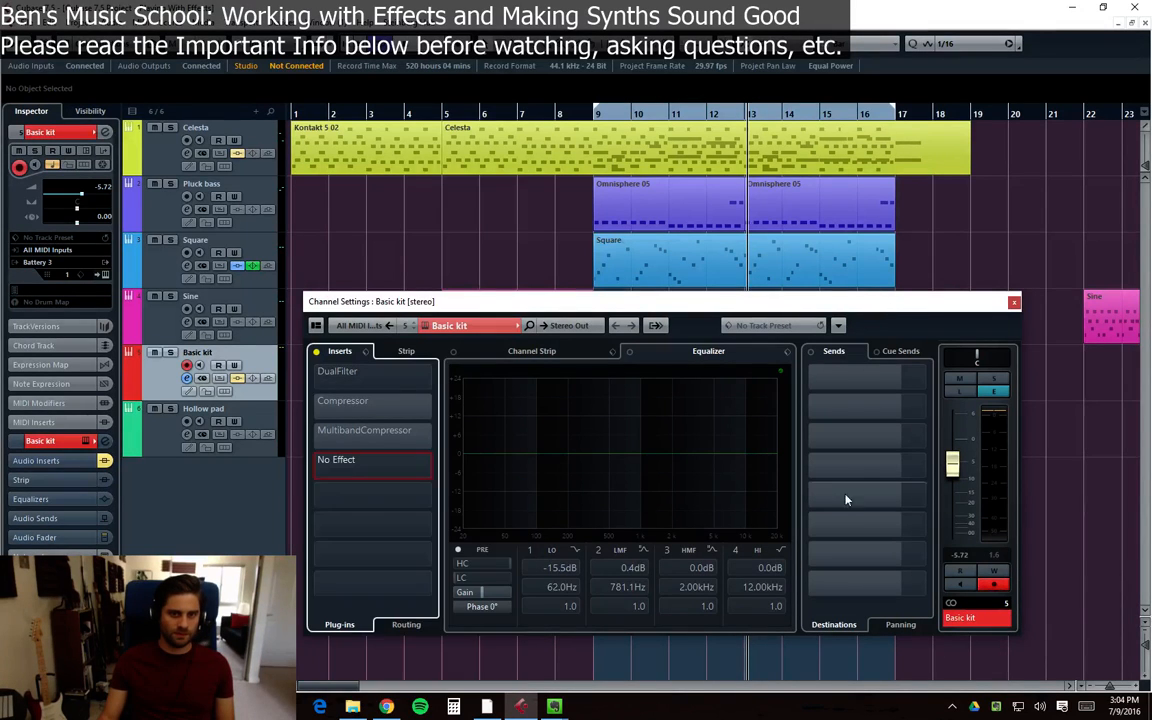
drag(876, 303, 851, 305)
click(356, 467)
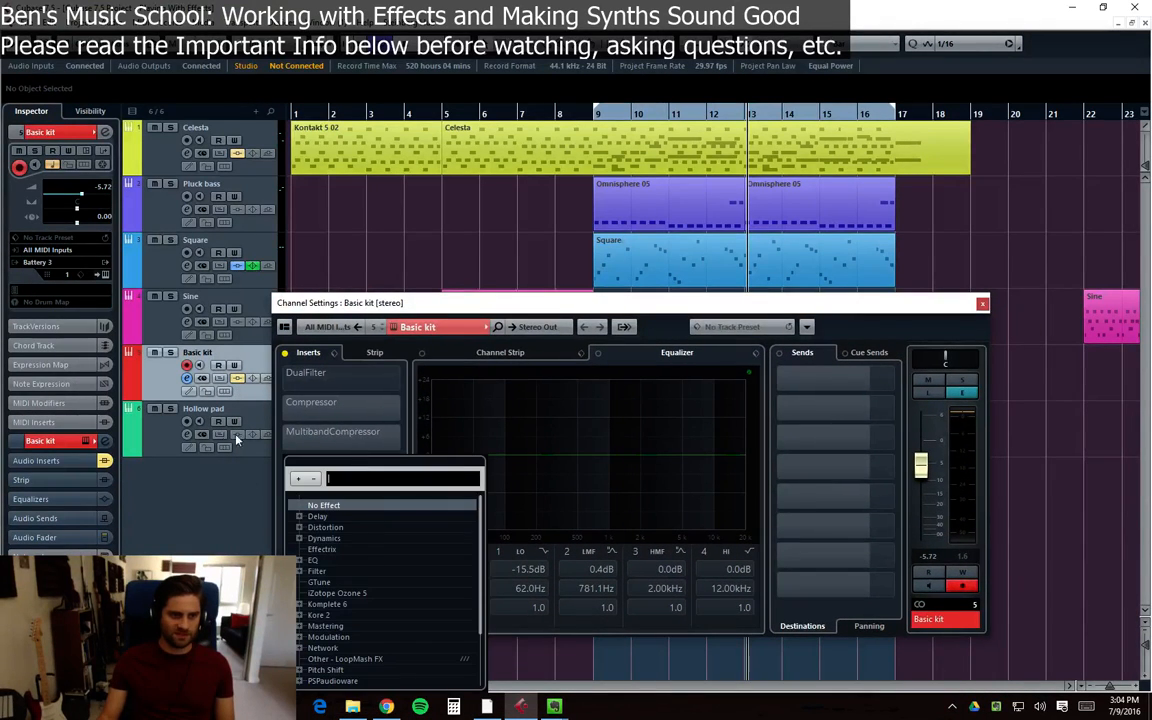
Solo the Basic kit track, lower its fader to -20.0, and play from bar 9
click(172, 366)
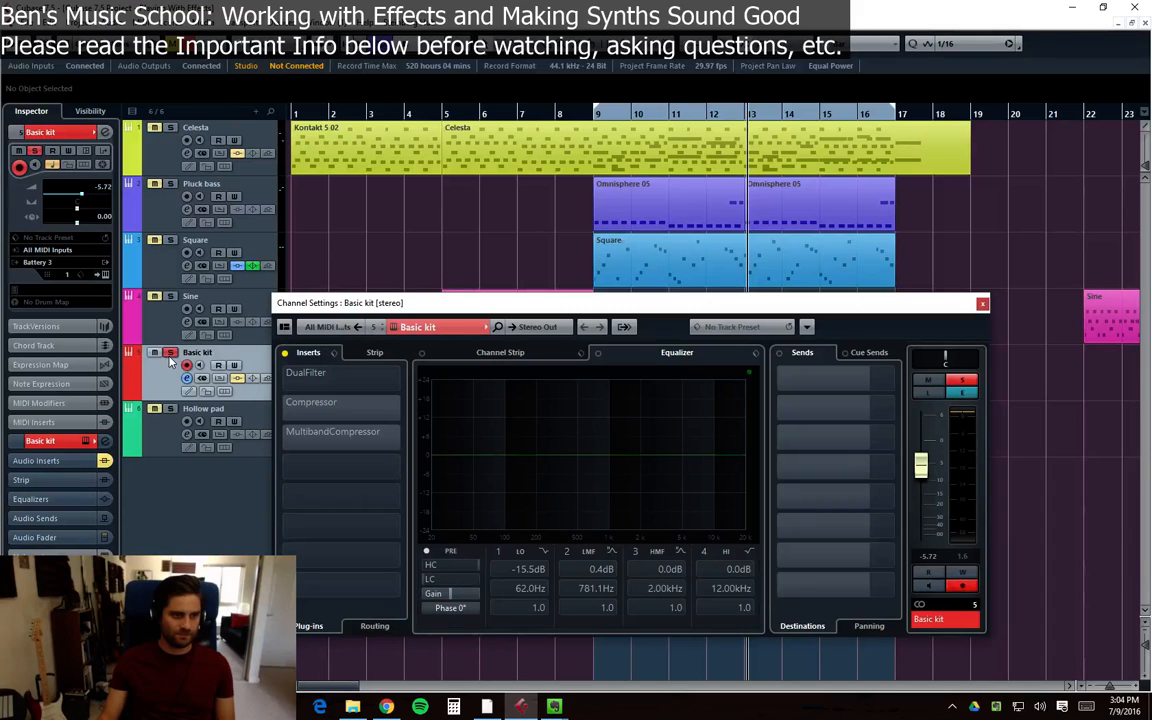
click(608, 107)
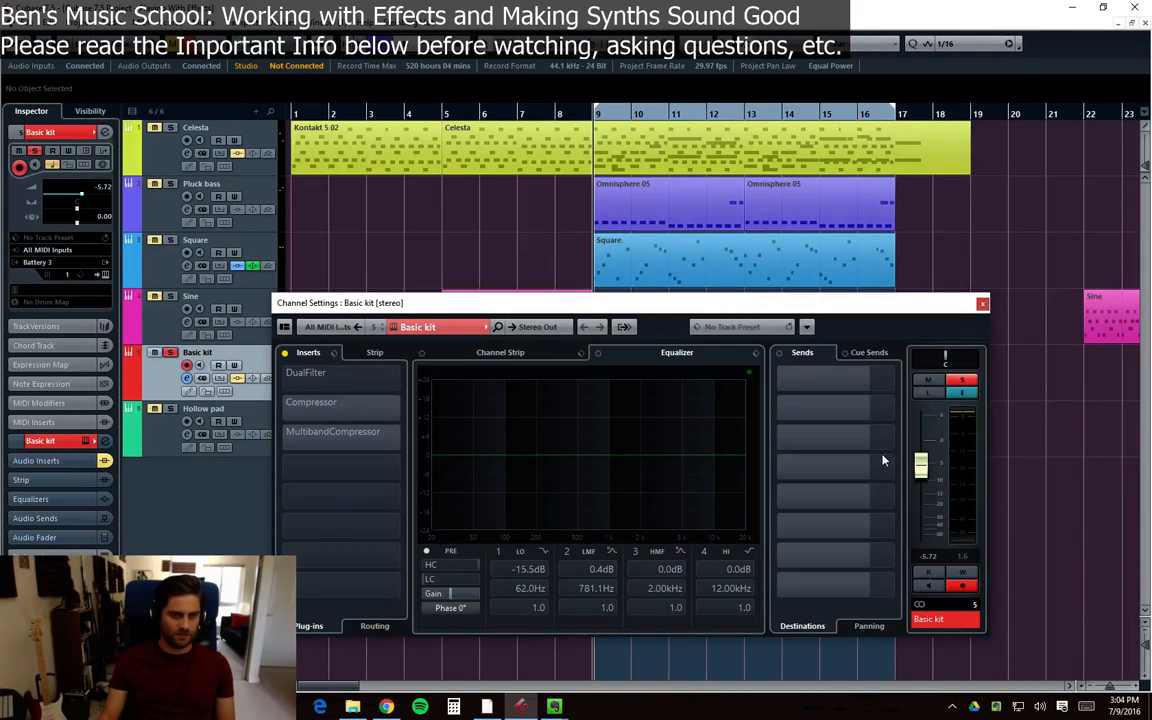
drag(921, 474, 923, 486)
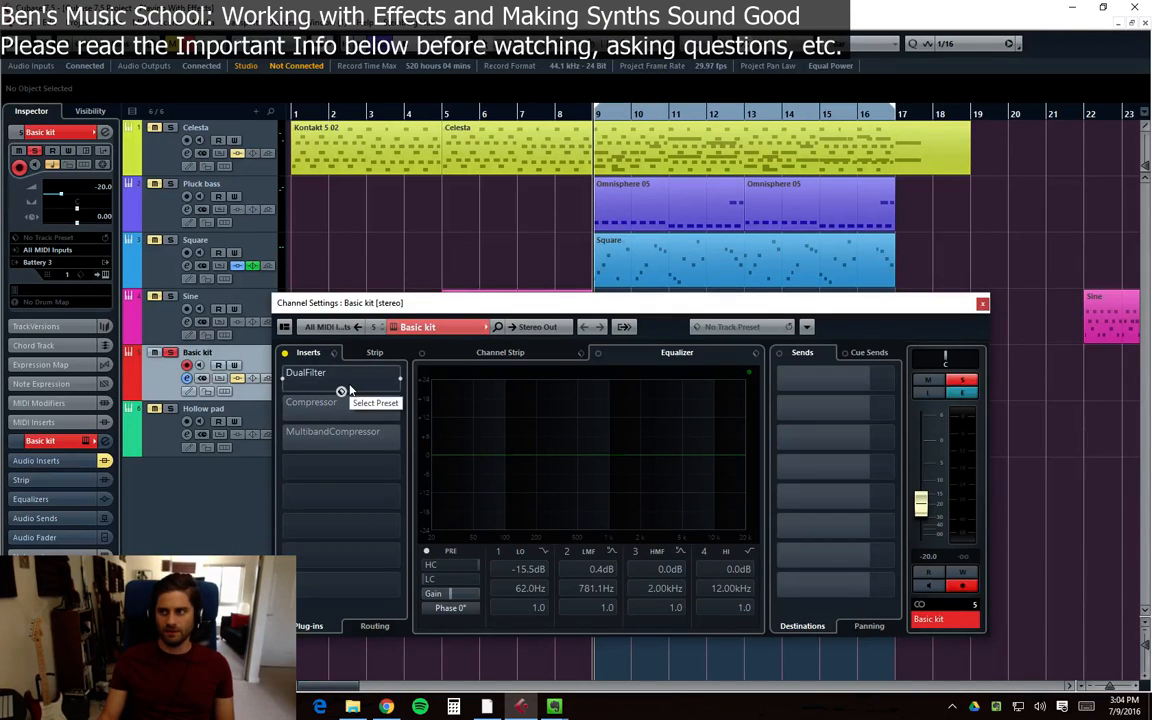
key(space)
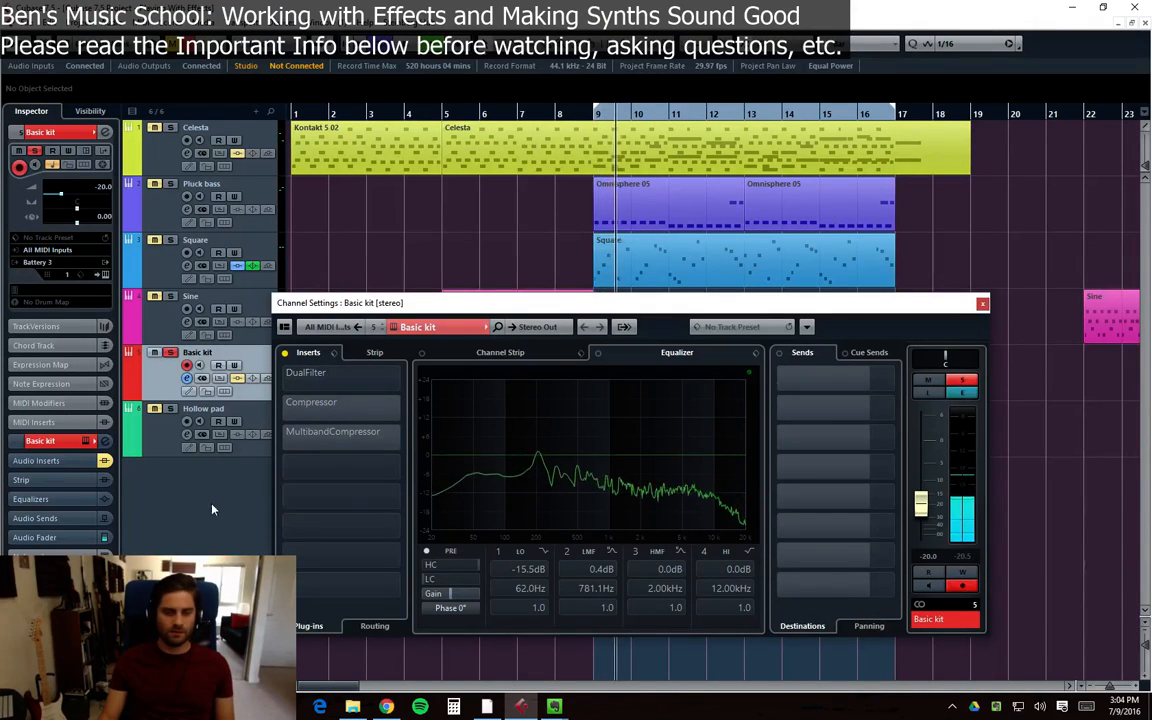
Add the AmpSimulator distortion effect to the fourth insert slot of the Basic kit channel
click(354, 471)
scroll(296, 578, down, 3)
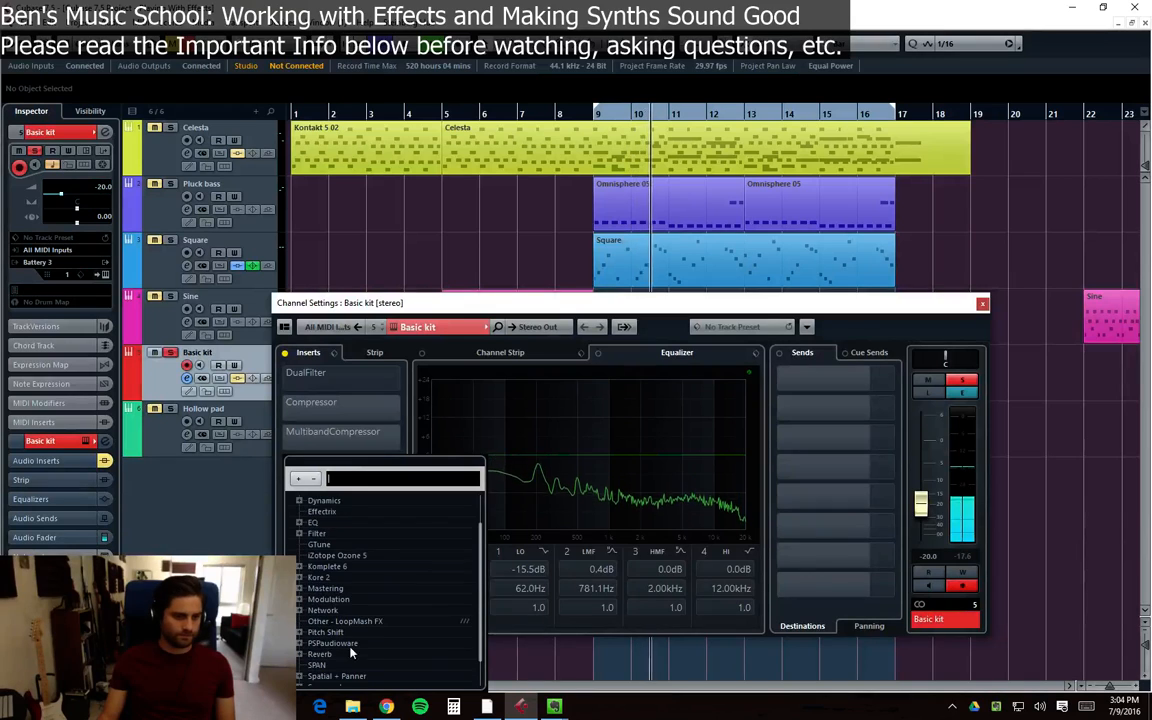
scroll(305, 620, up, 3)
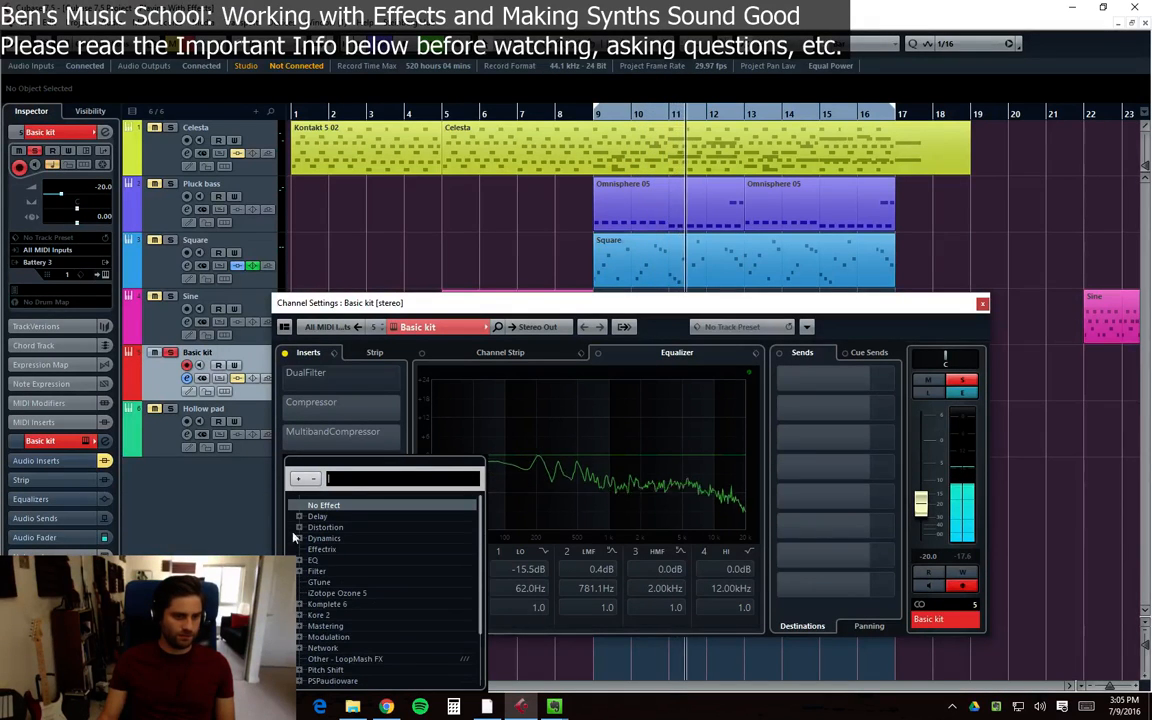
click(300, 527)
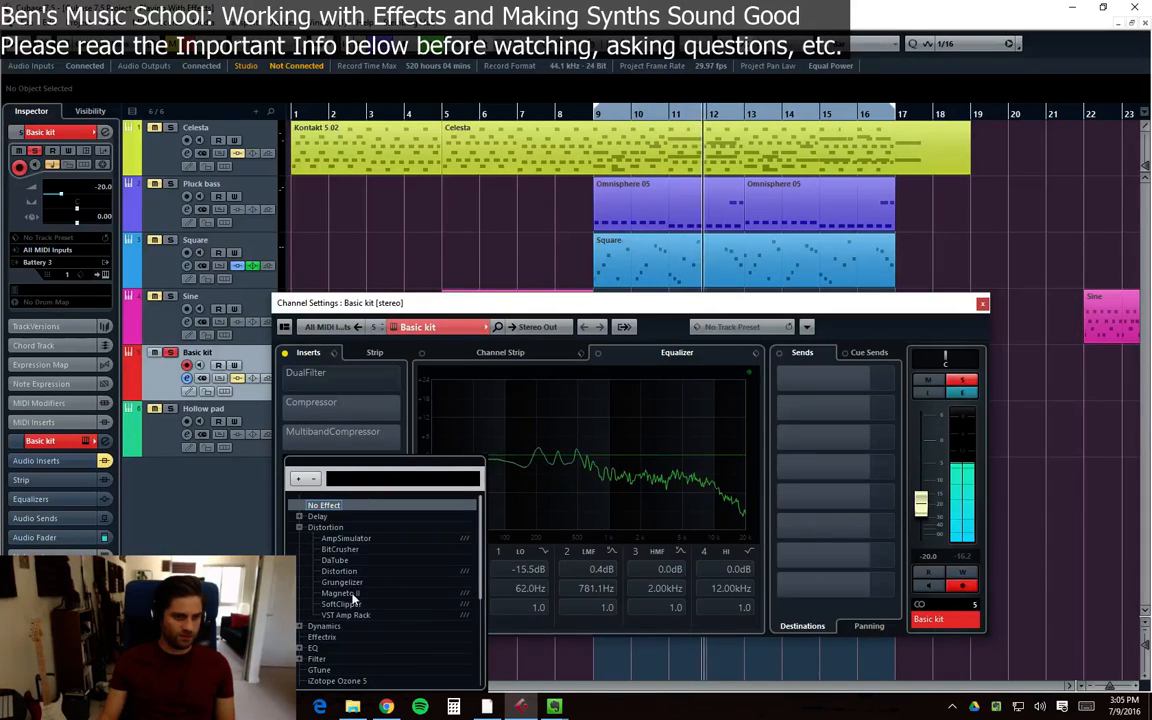
click(340, 539)
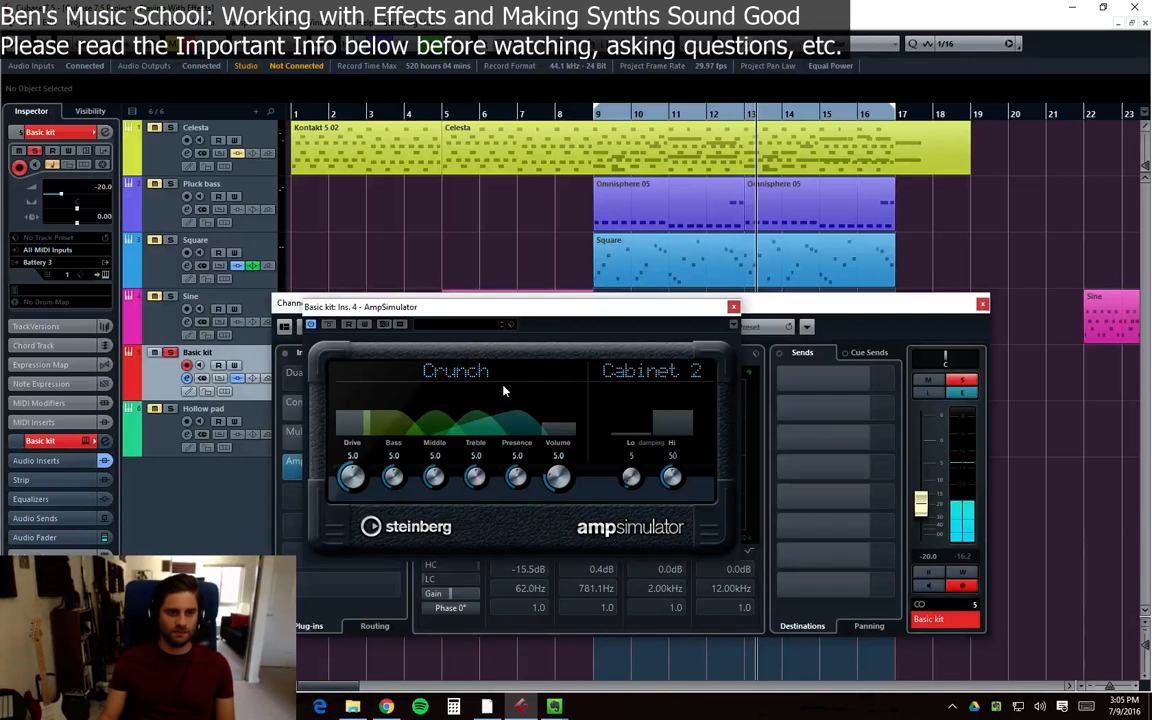
click(733, 306)
Raise the Basic kit fader to -7.43 and arrange the AmpSimulator and channel settings windows so both are accessible
drag(919, 508, 919, 500)
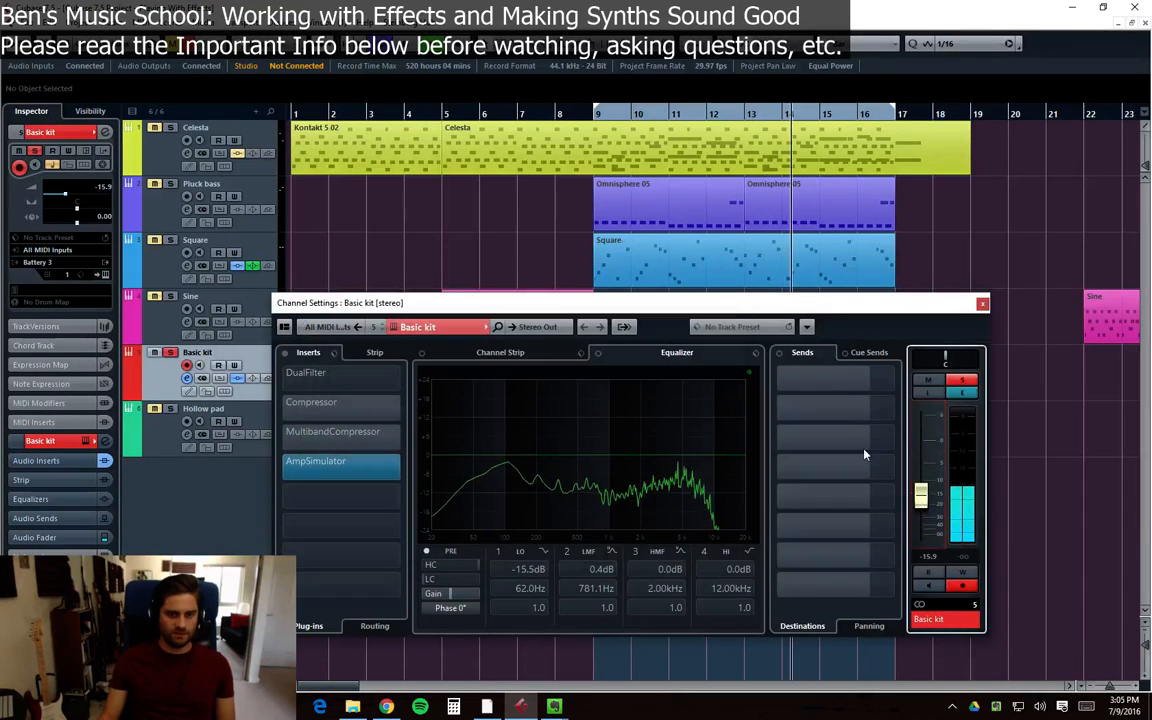
drag(734, 308, 734, 346)
drag(614, 311, 403, 293)
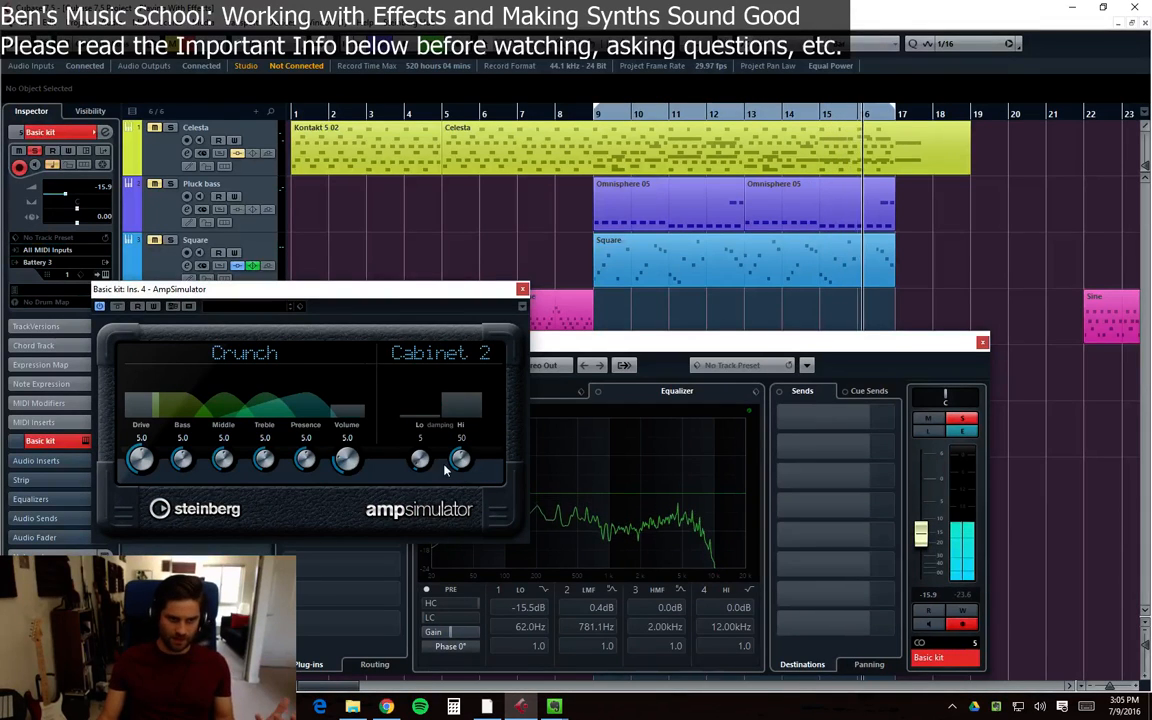
drag(920, 534, 921, 515)
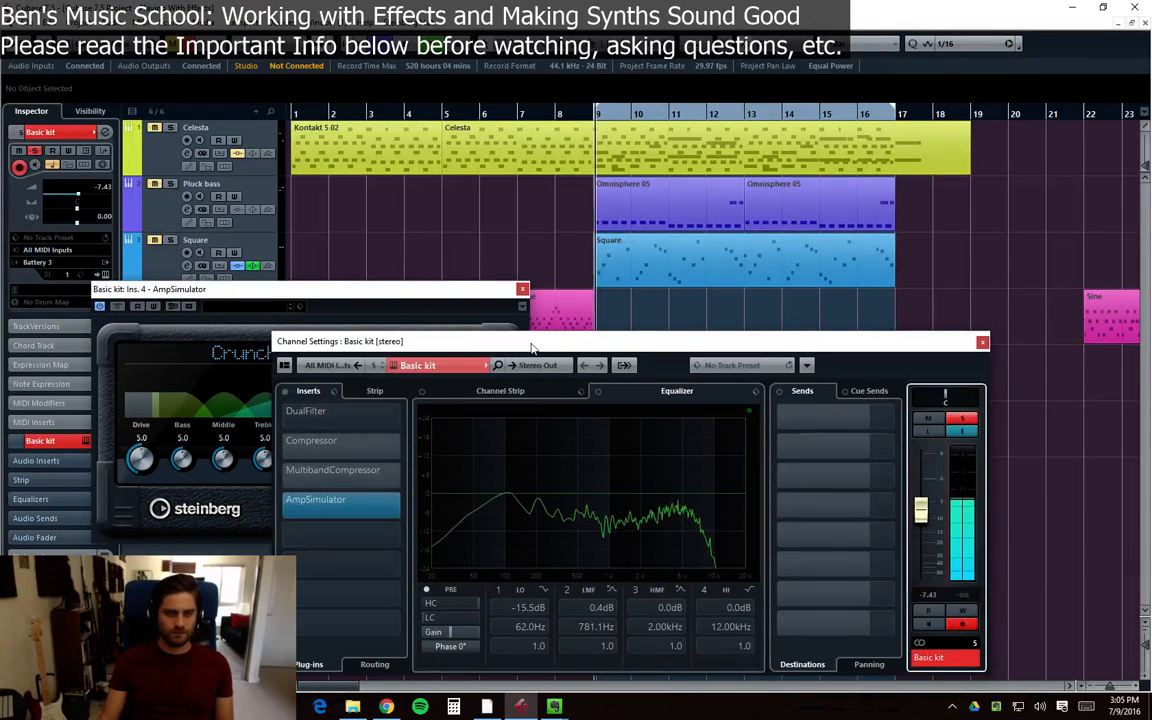
Set the AmpSimulator's Drive to 6.9, Bass 7.3, Middle 10.0, Treble 8.3, Presence 7.8, Volume 8.3 and low damping 53
click(262, 352)
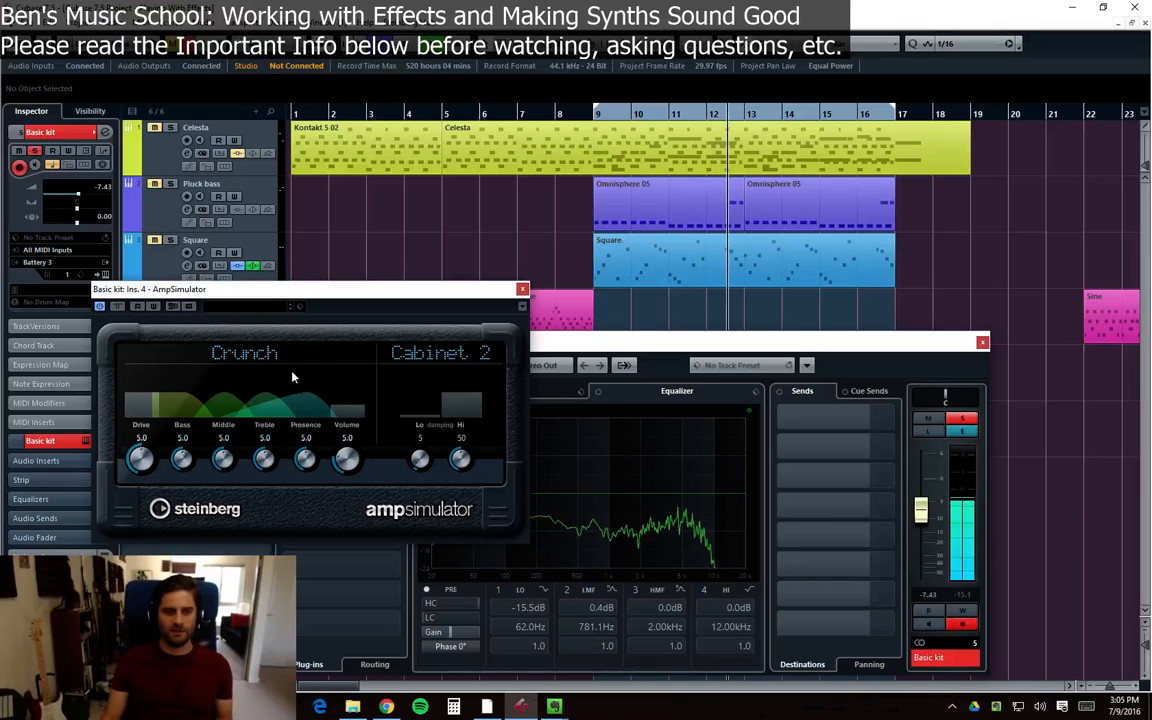
click(258, 308)
click(260, 310)
drag(138, 462, 243, 416)
drag(267, 458, 268, 416)
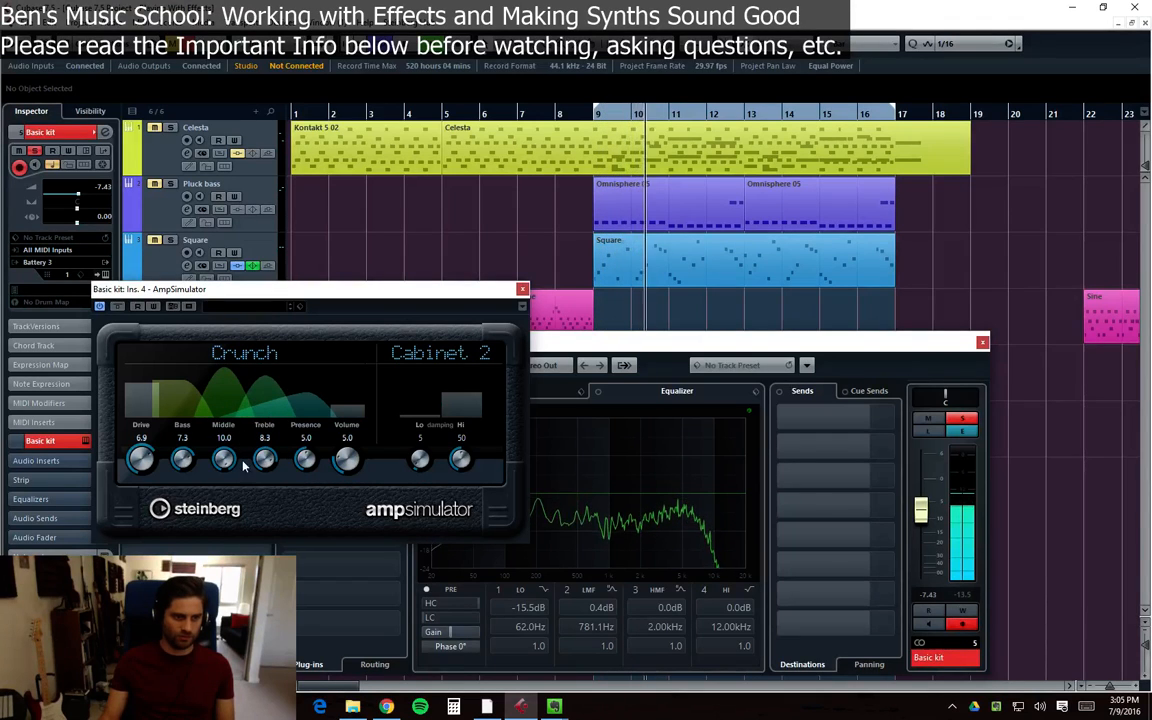
drag(420, 460, 437, 418)
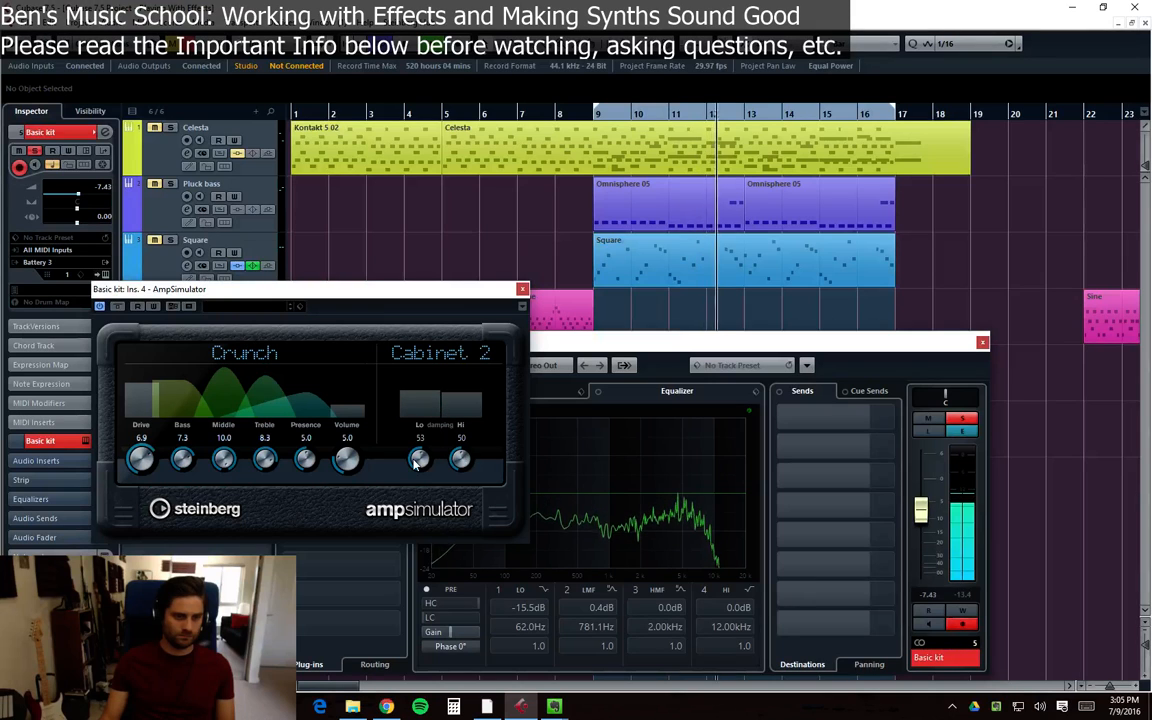
drag(349, 460, 294, 390)
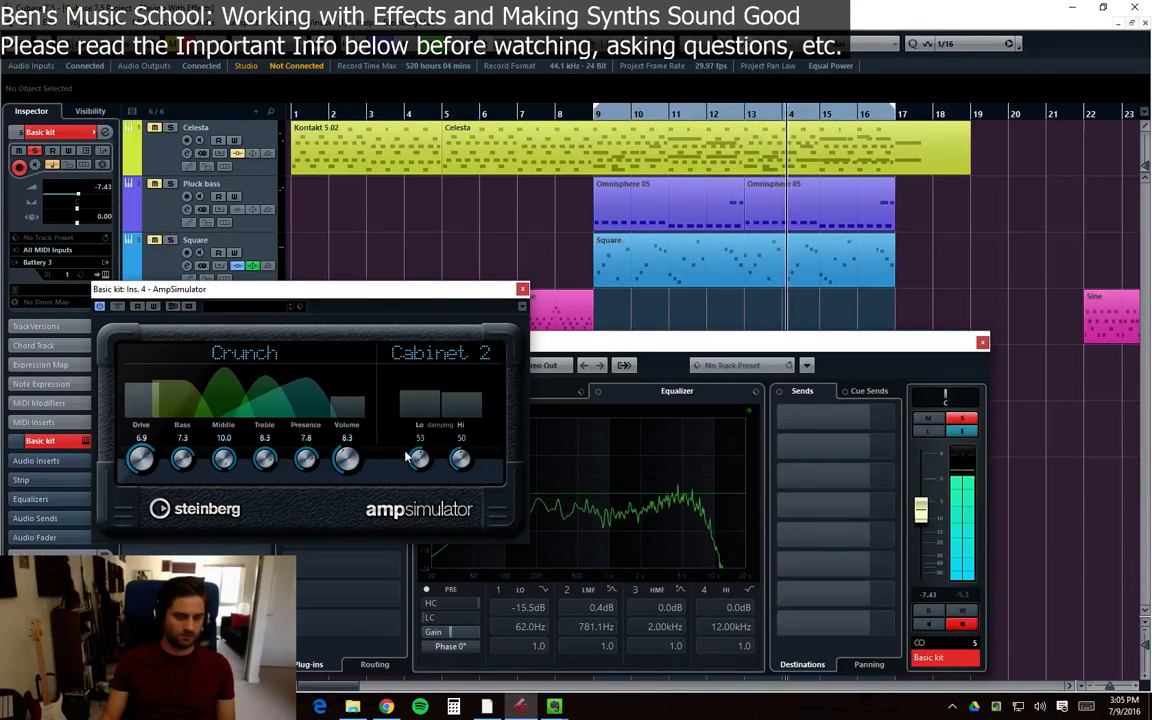
Compare Cabinets 3, 1 and 10 on the AmpSimulator, settle on Cabinet 6, and bypass and close the effect
click(435, 358)
click(438, 402)
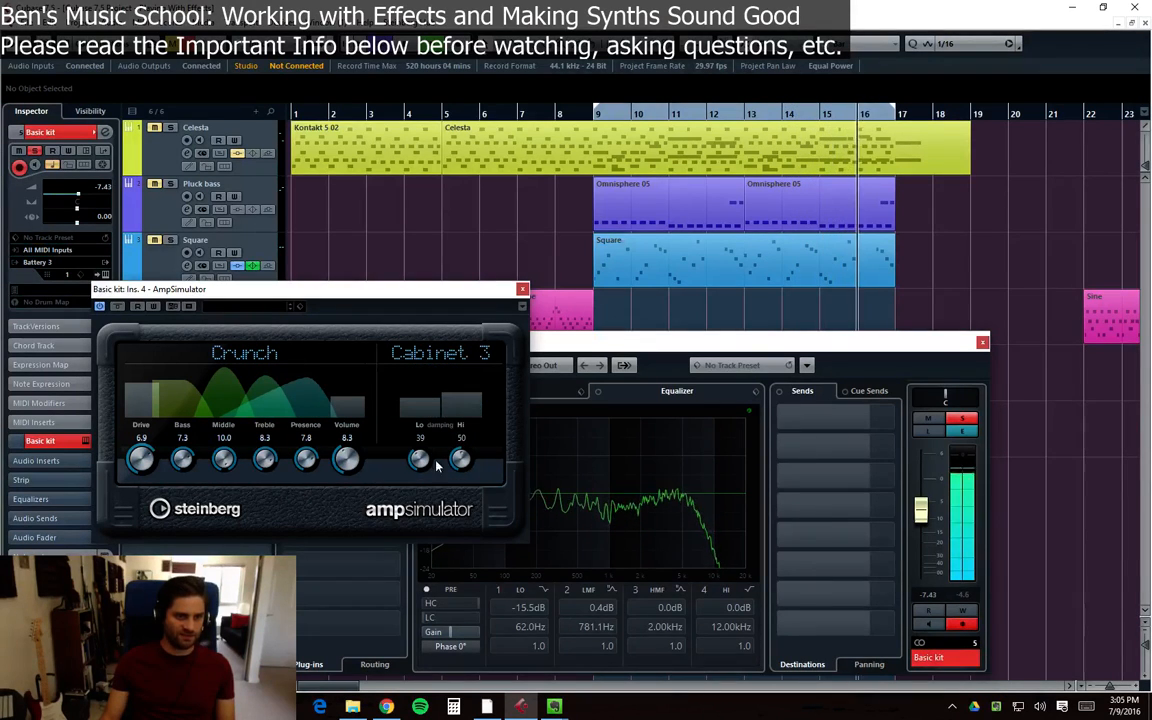
click(440, 355)
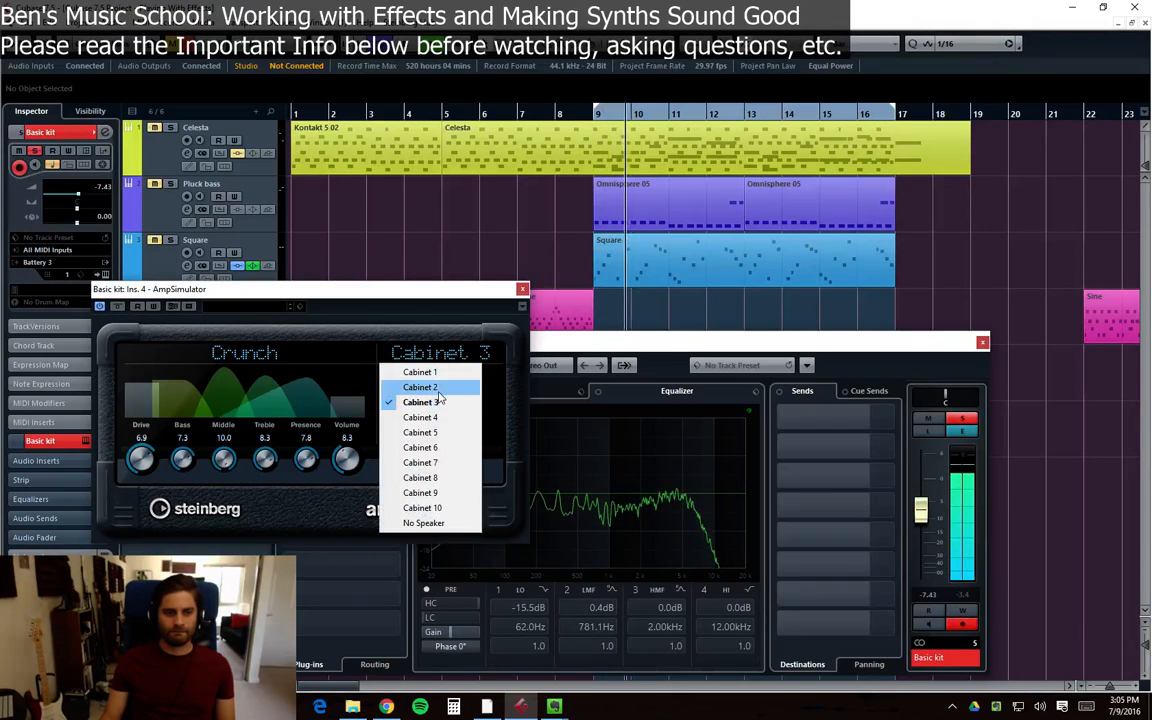
click(431, 373)
click(438, 353)
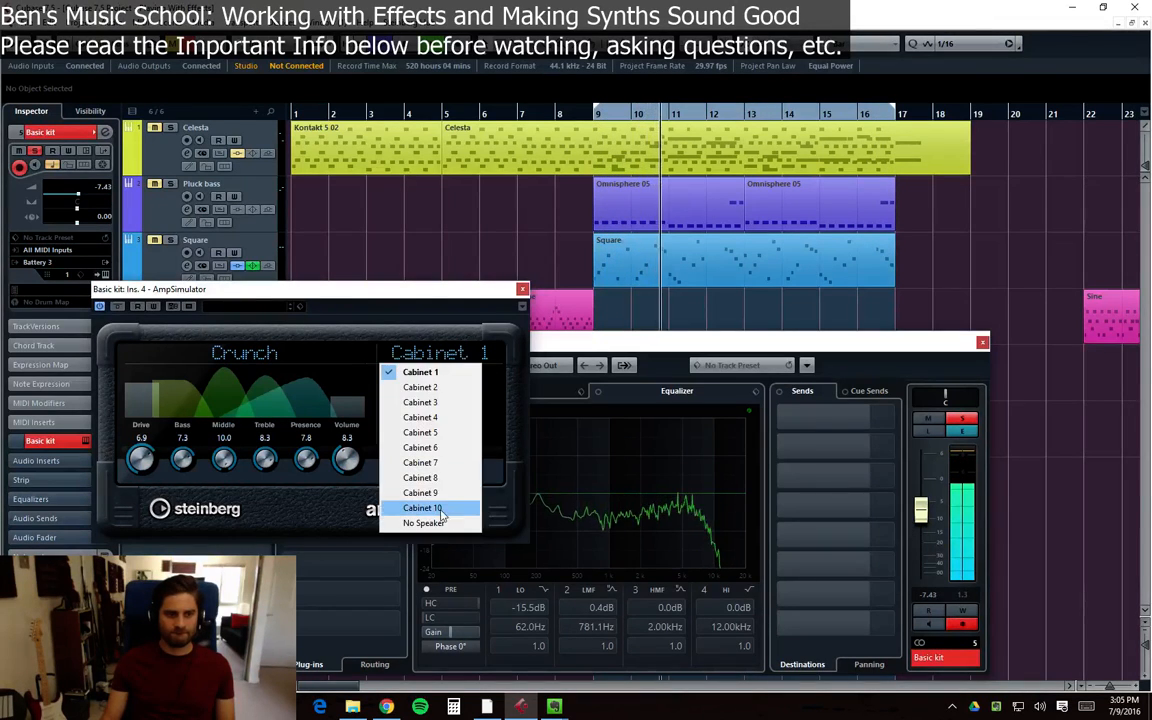
click(431, 509)
click(420, 357)
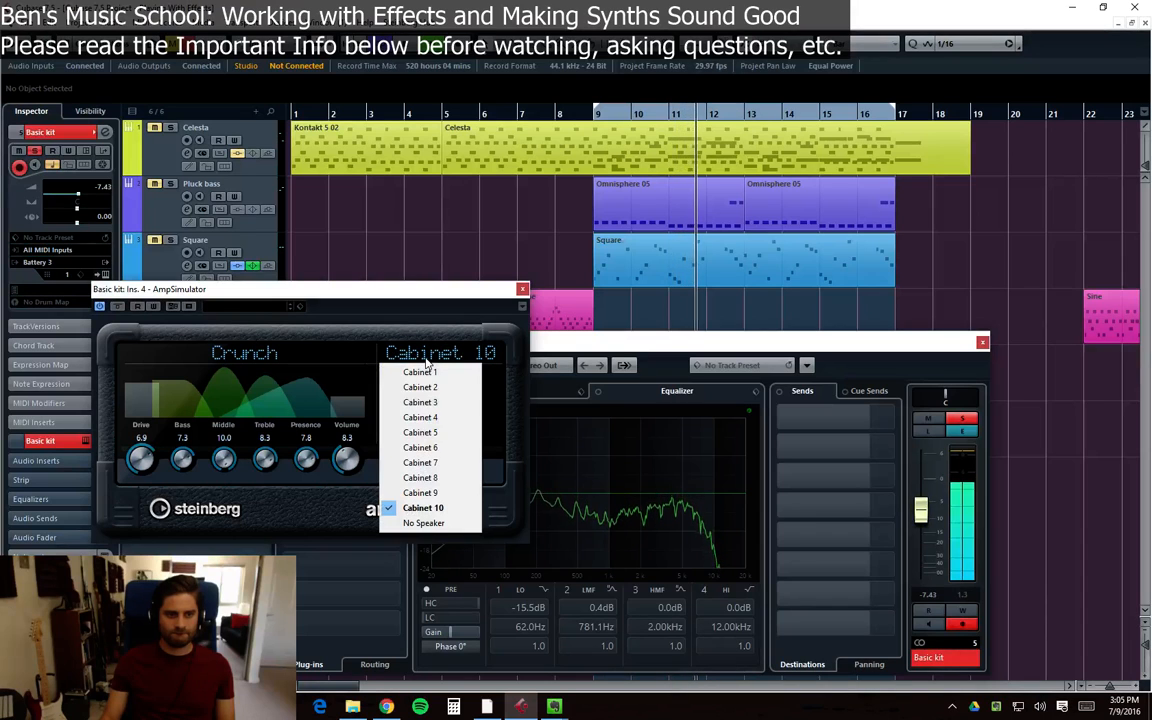
click(430, 447)
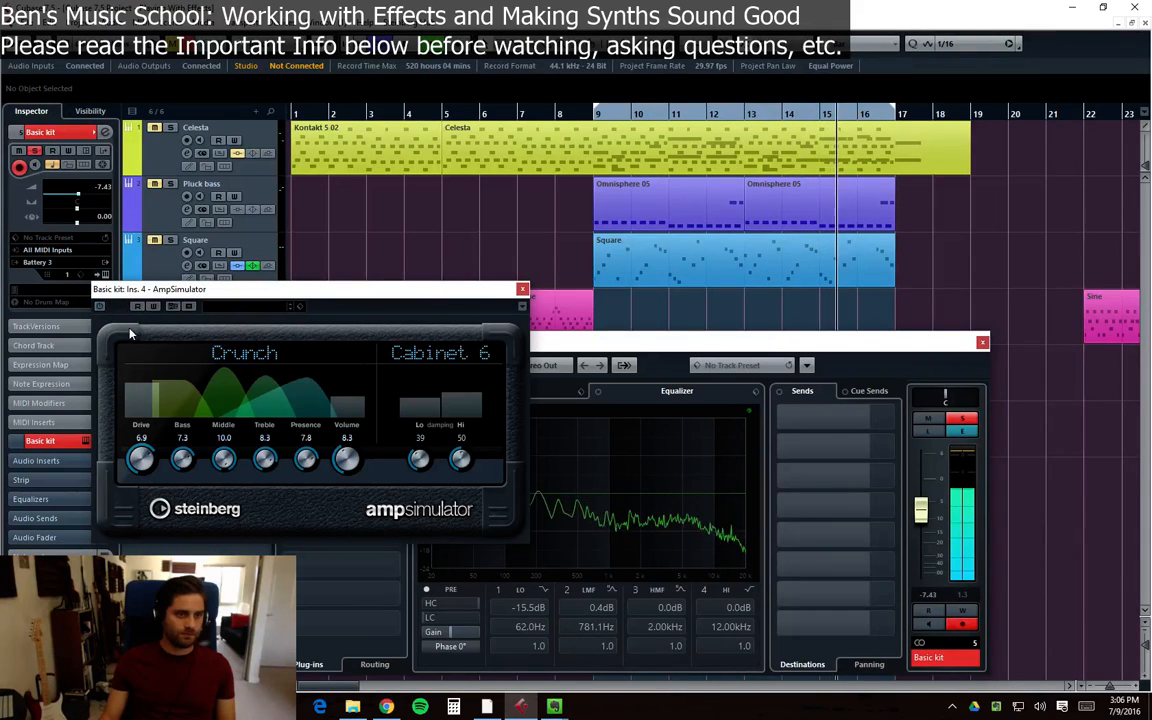
click(100, 307)
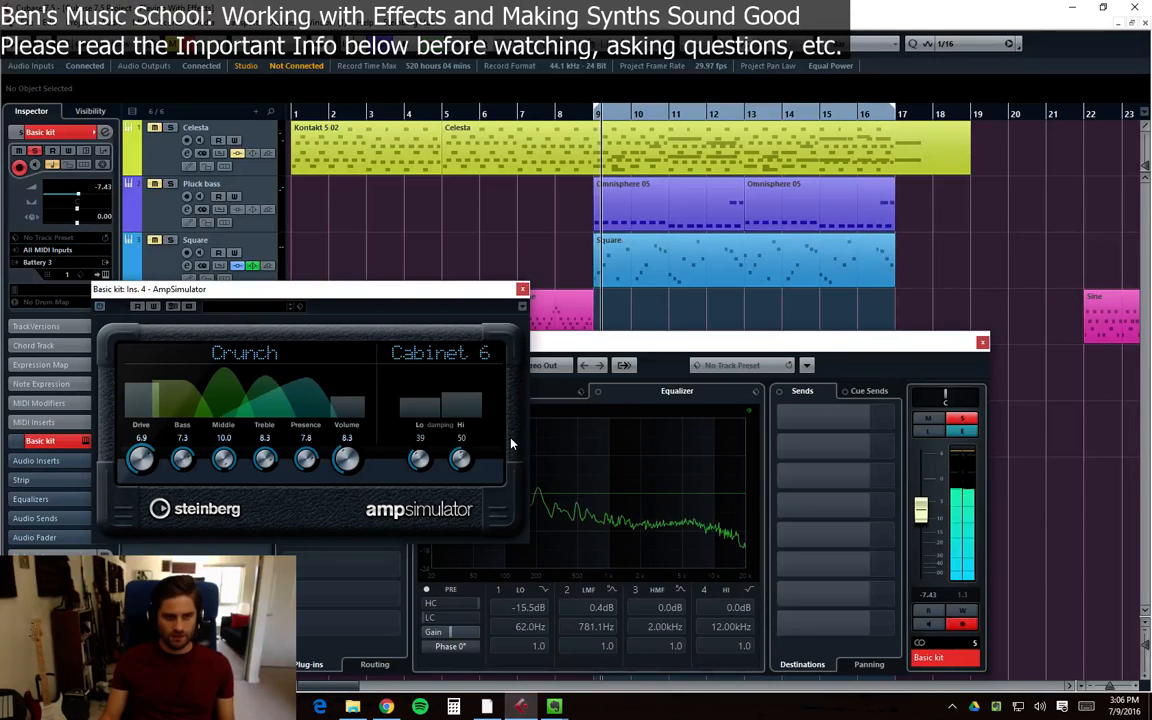
click(522, 289)
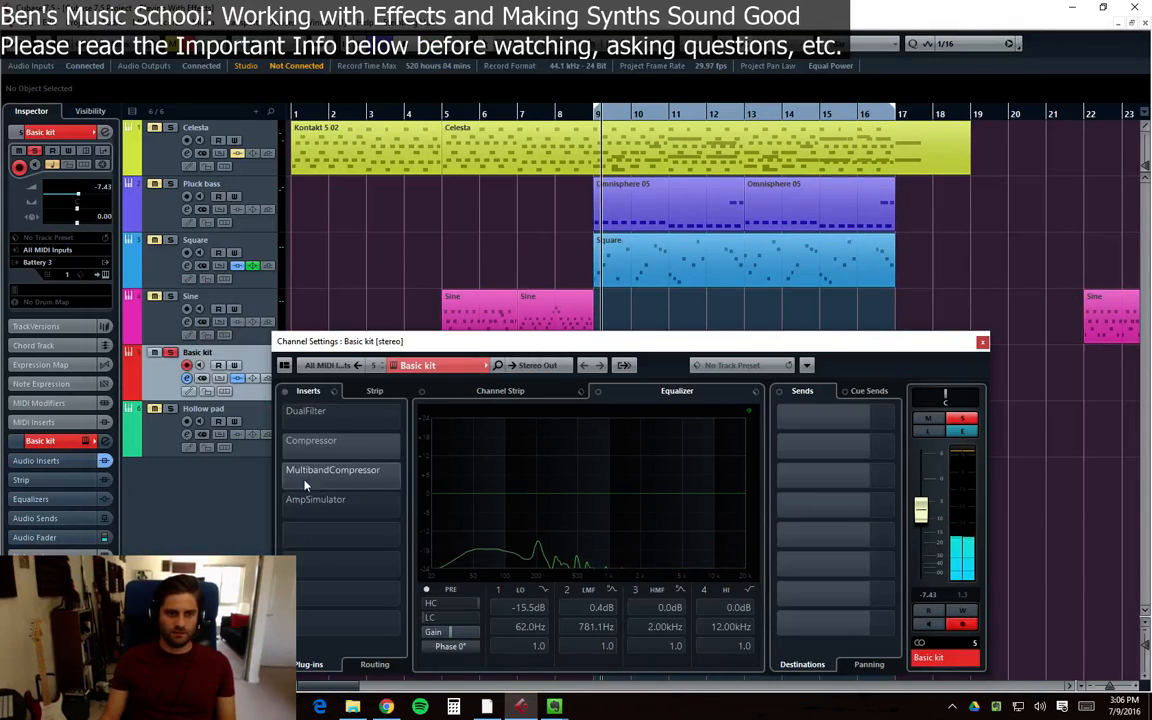
Add the DaTube distortion effect to the fifth insert slot of the Basic kit channel
click(309, 552)
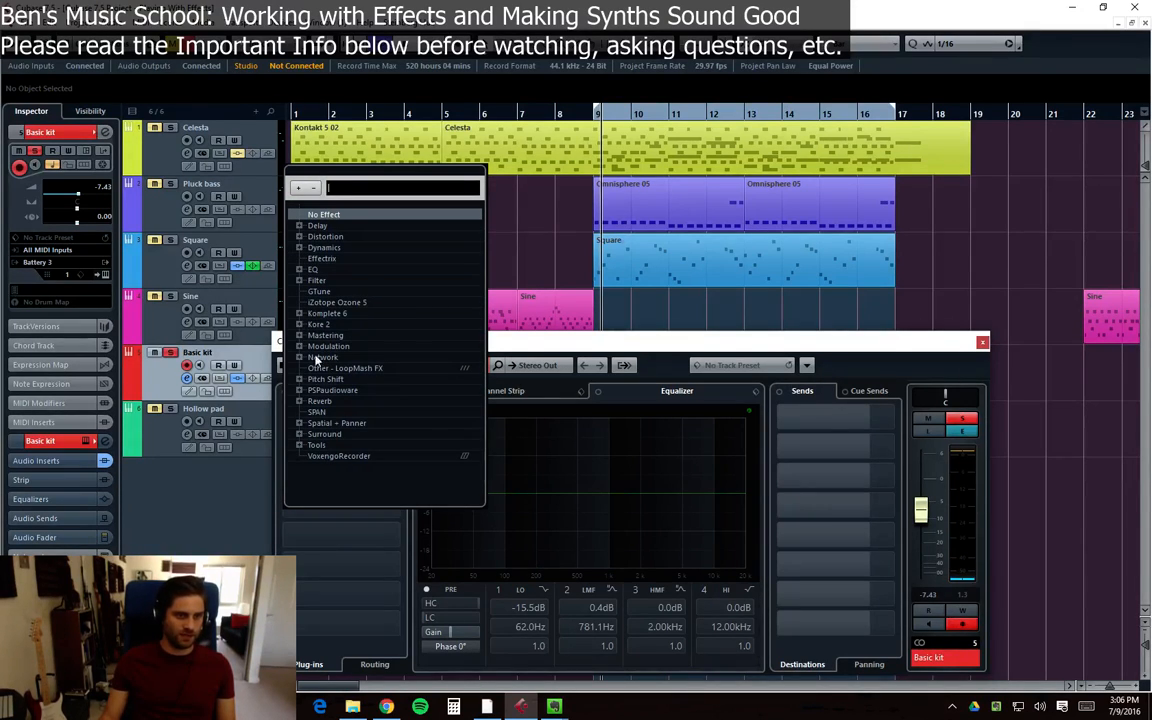
click(299, 237)
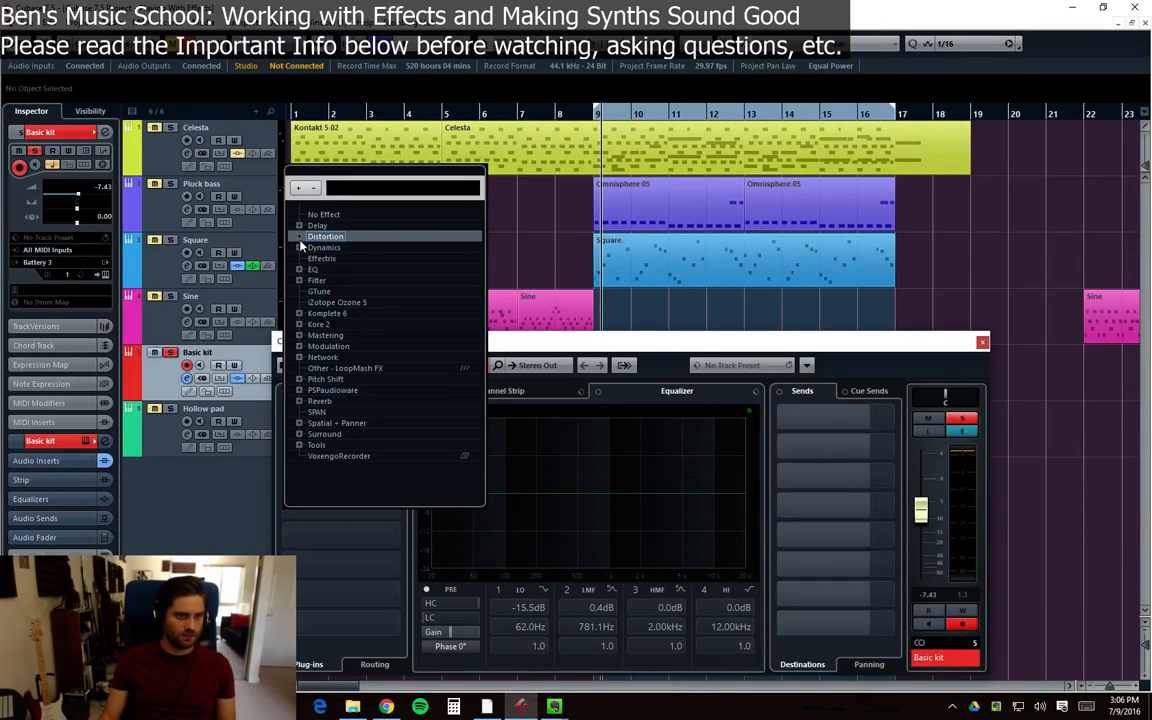
click(298, 236)
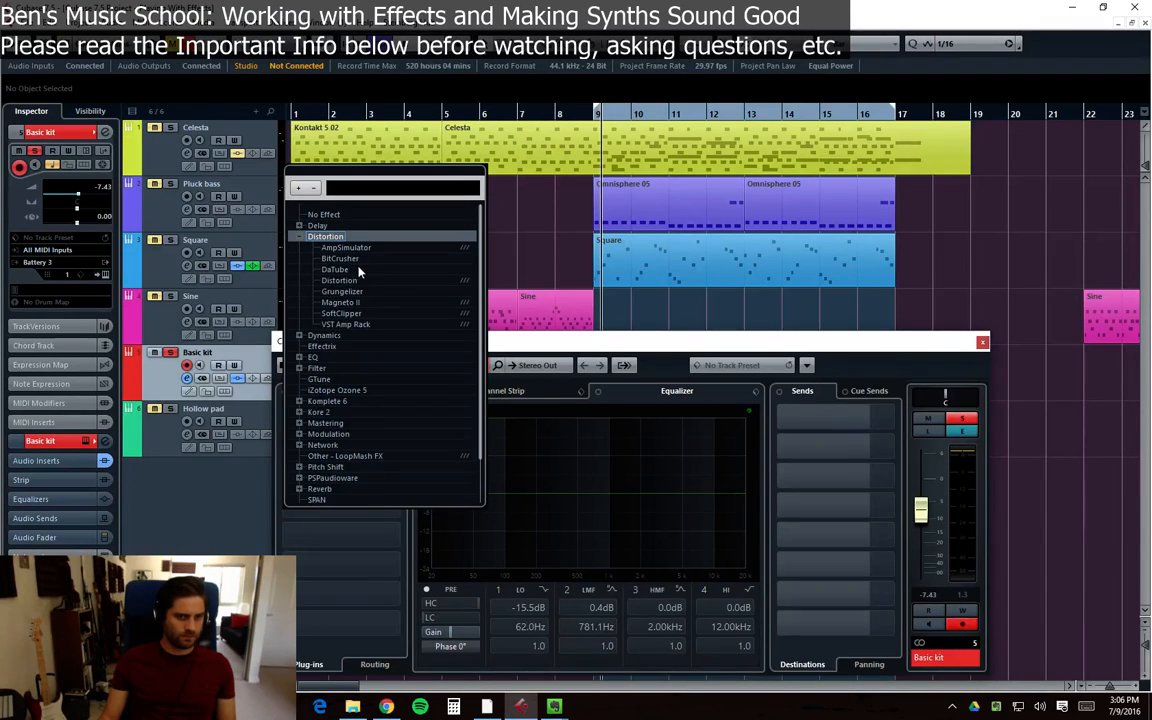
click(352, 269)
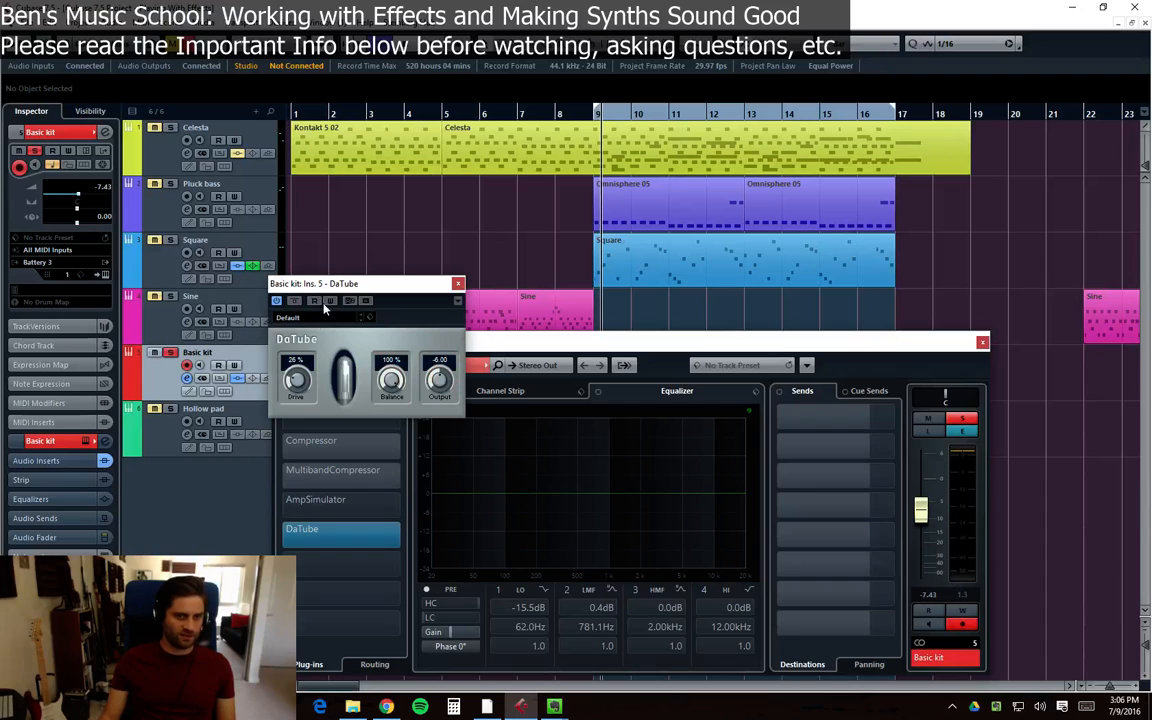
Start playback, set DaTube's Drive to 89% and Balance to 49%, and close its window
key(space)
drag(296, 384, 310, 378)
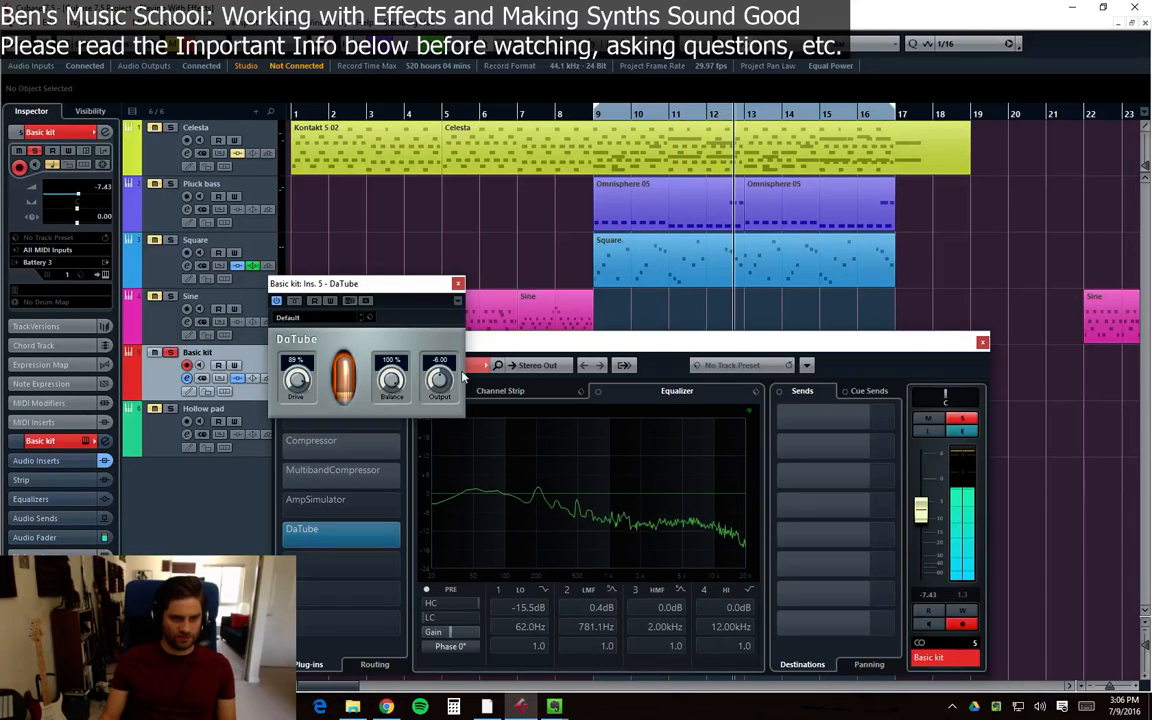
drag(391, 379, 410, 448)
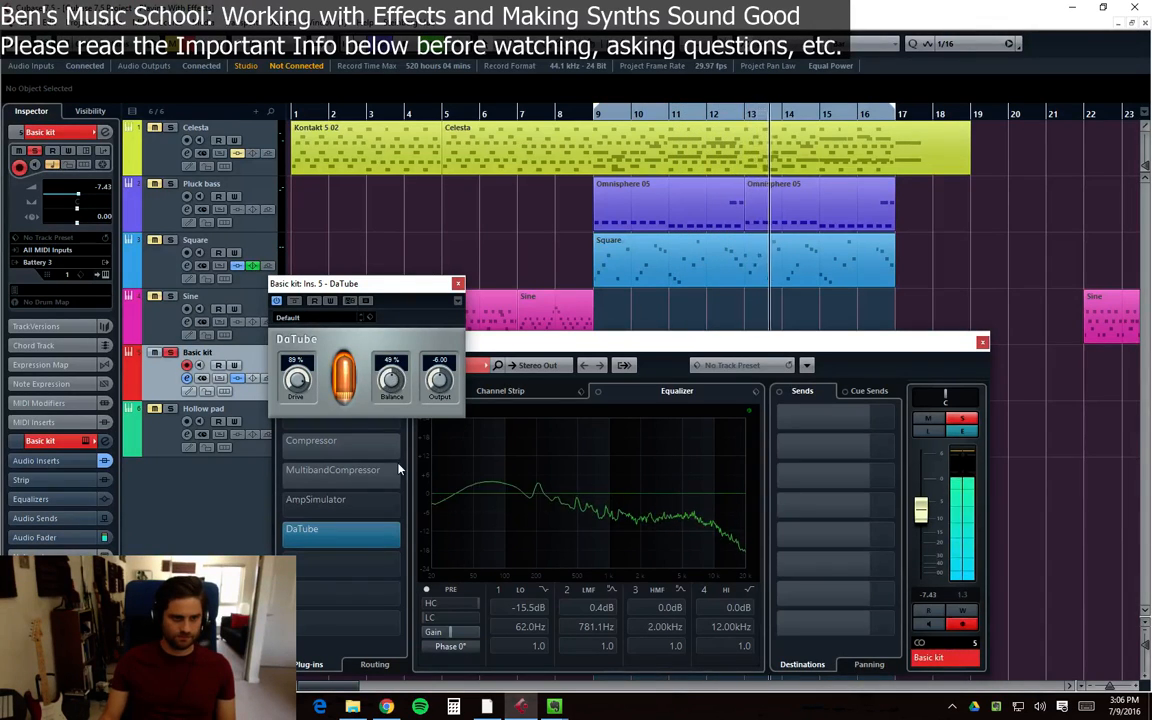
drag(402, 503, 402, 505)
drag(309, 388, 292, 338)
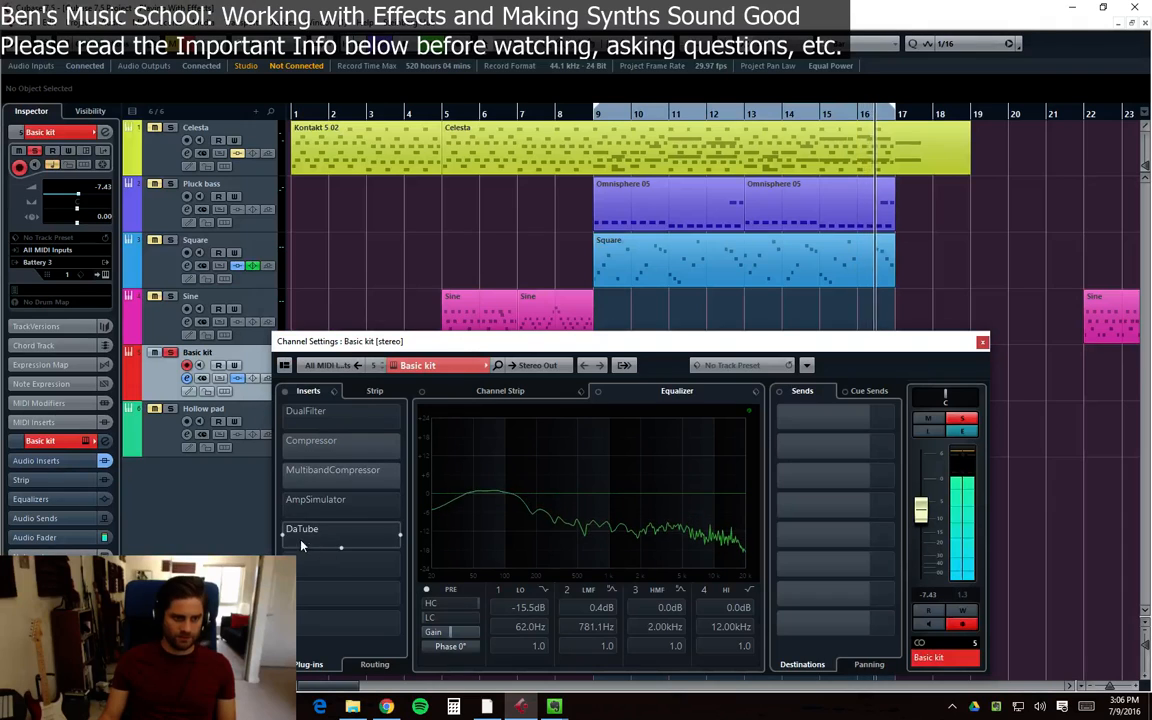
Add the Distortion effect to the sixth insert slot and load its 90s Old School Techno preset
click(340, 558)
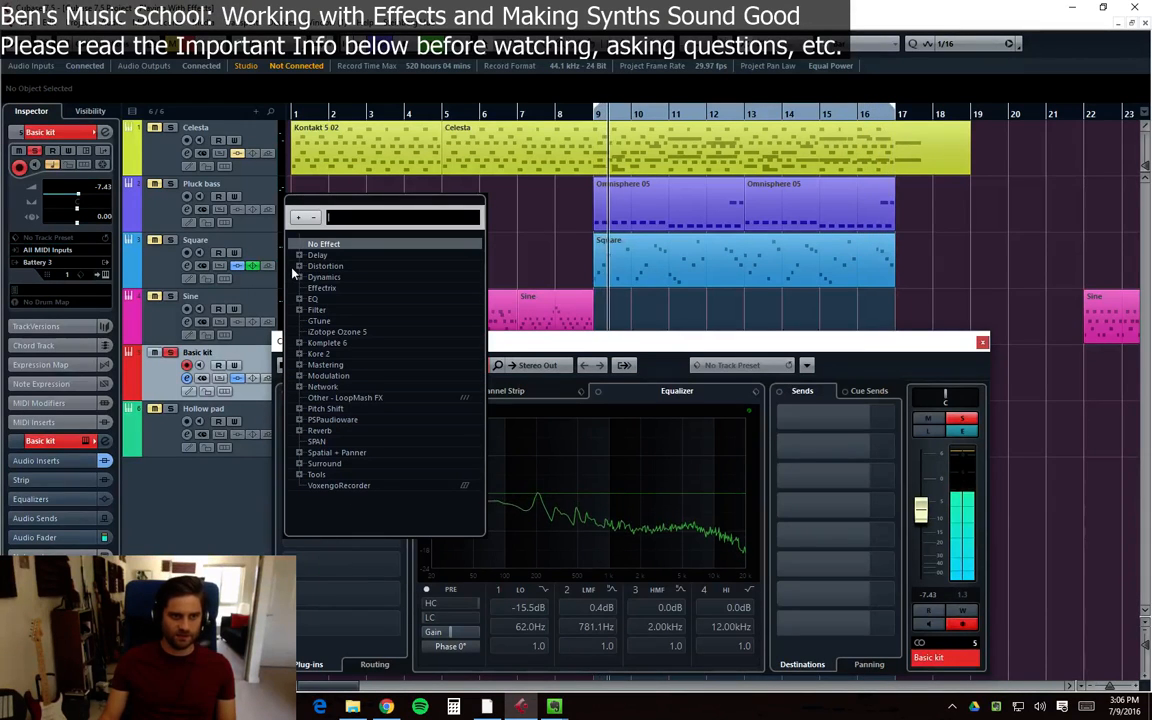
click(299, 266)
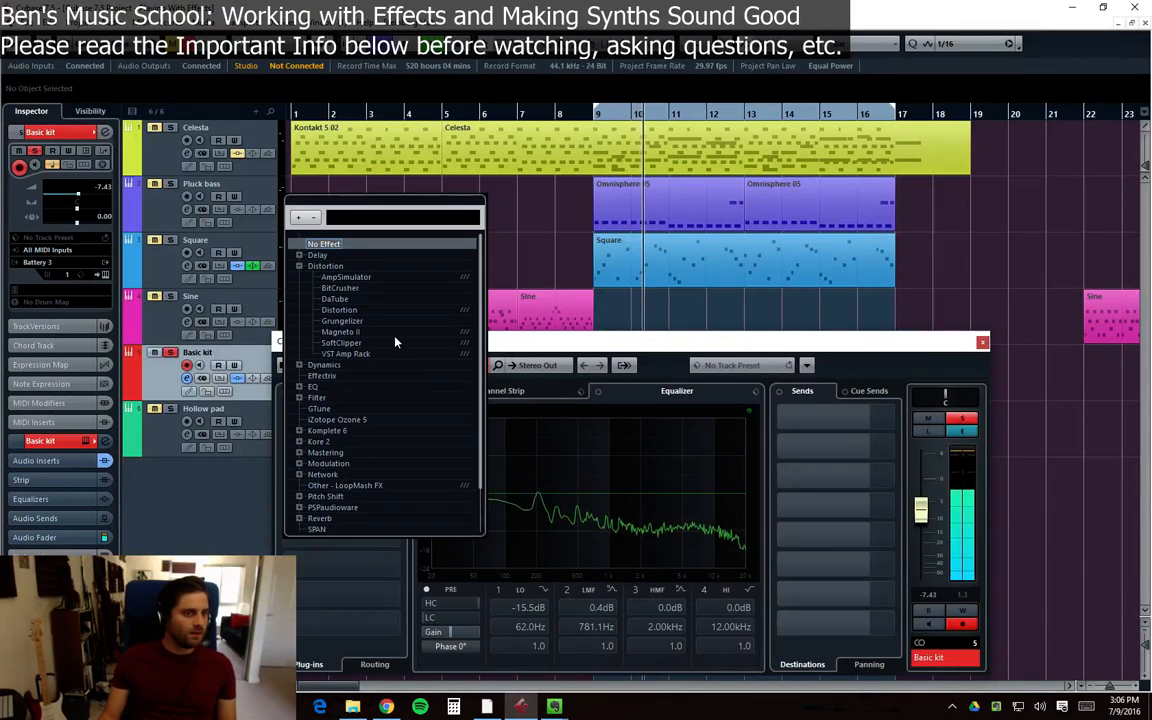
click(330, 310)
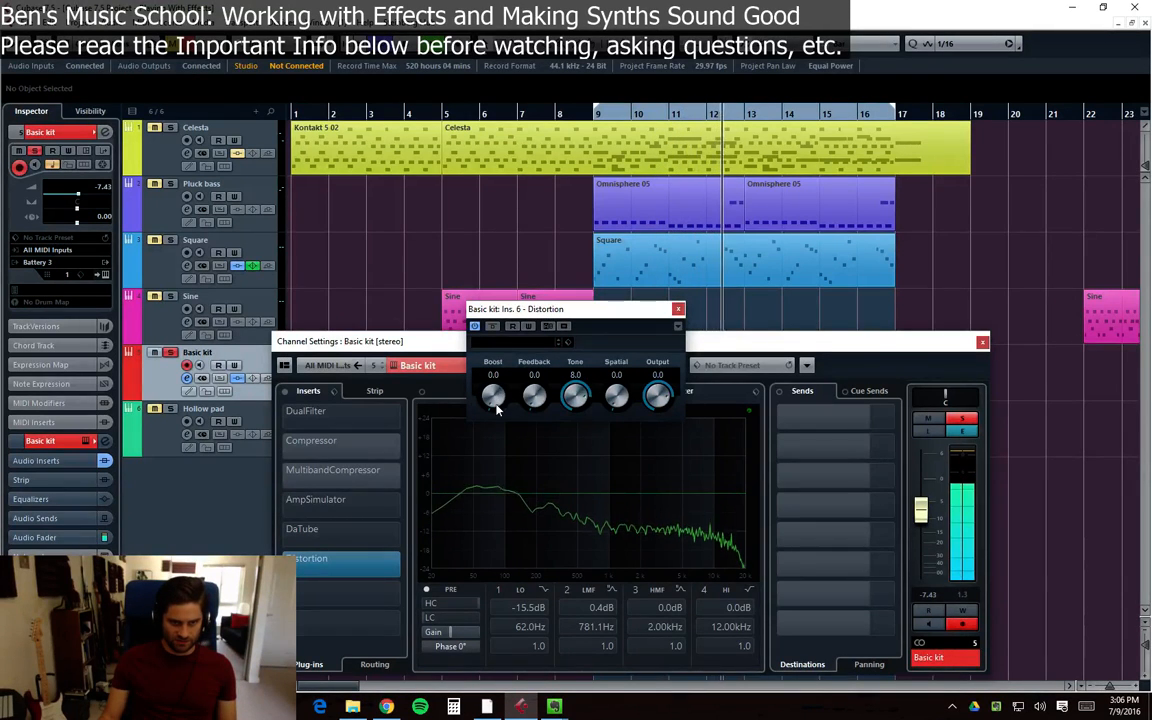
click(520, 341)
double_click(542, 428)
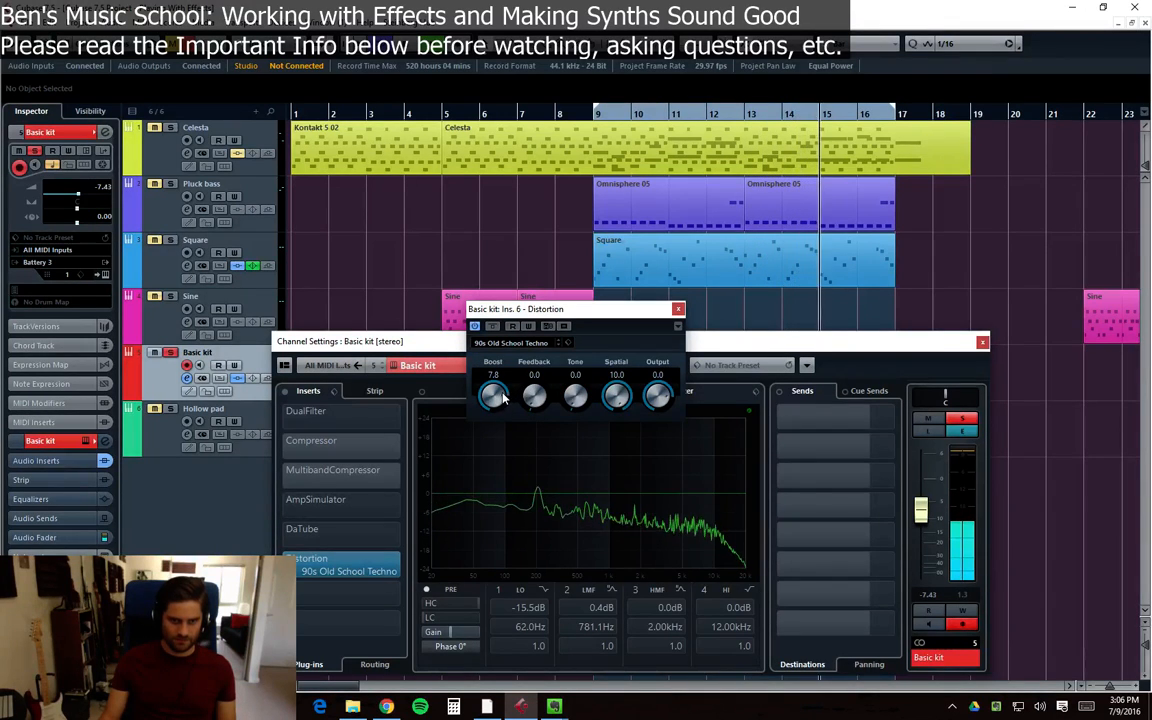
Adjust the Distortion effect to Boost 6.9, Feedback 0.8 and Output 0.3 while the drums play
drag(505, 398, 503, 404)
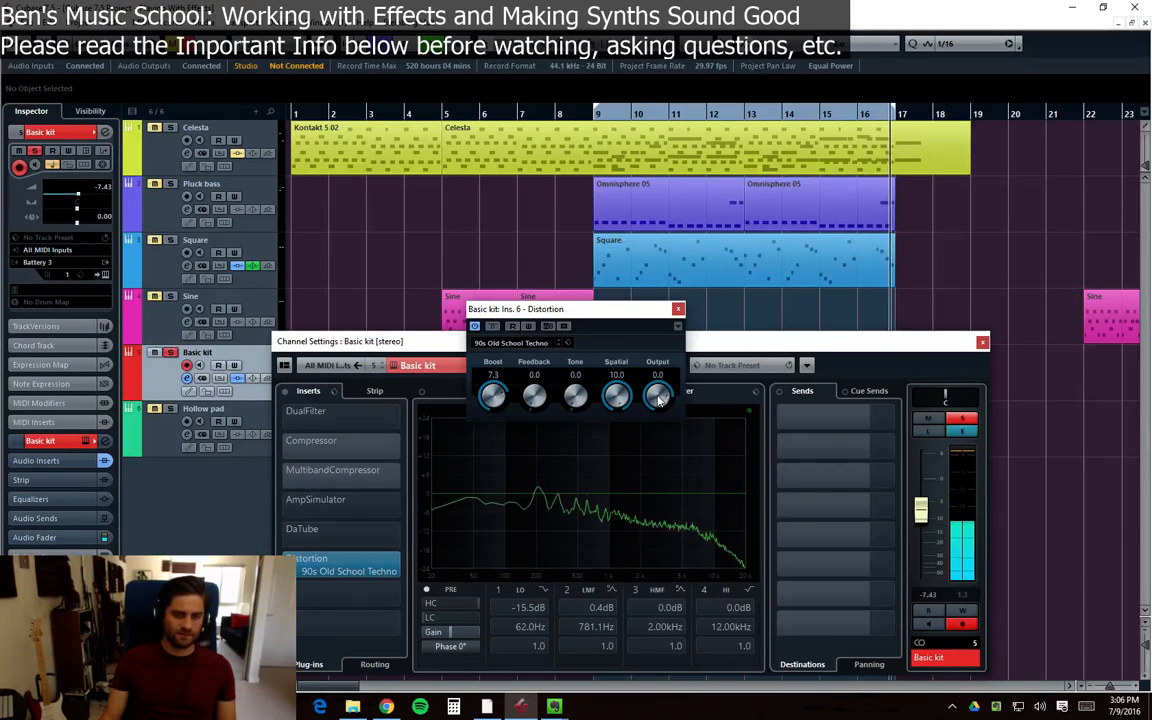
drag(659, 399, 660, 395)
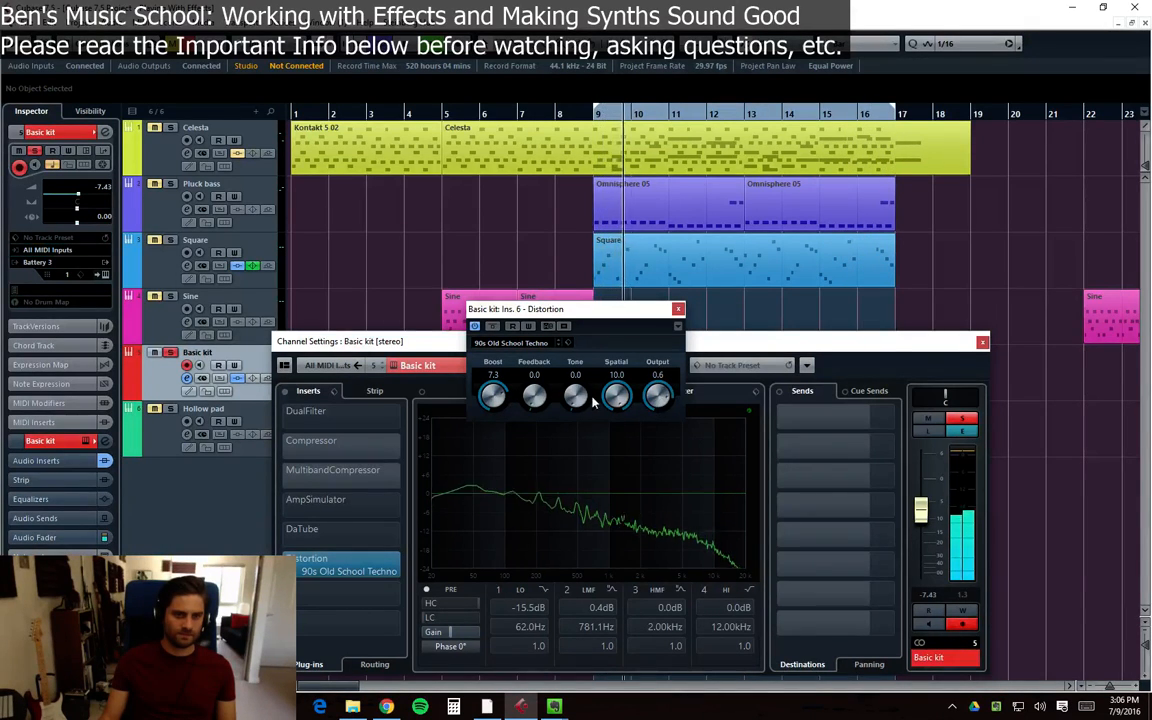
drag(528, 402, 548, 363)
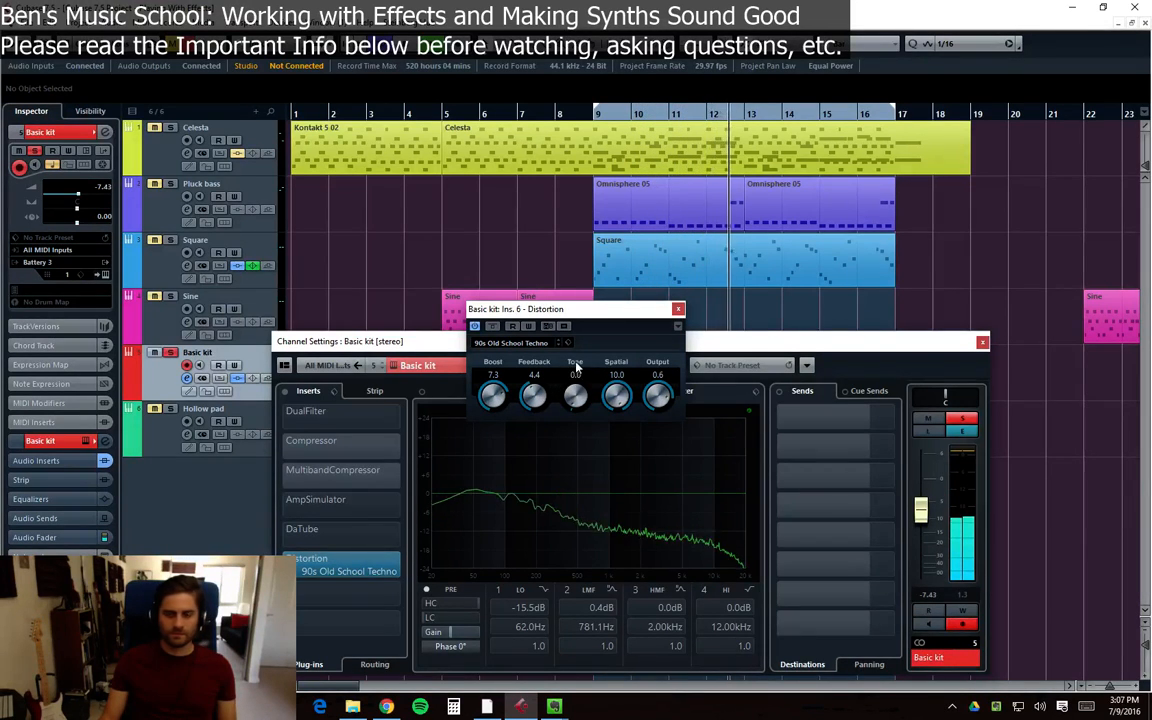
drag(535, 398, 545, 455)
mouse_move(494, 393)
mouse_down()
mouse_move(494, 413)
mouse_move(494, 402)
mouse_up()
drag(659, 397, 657, 410)
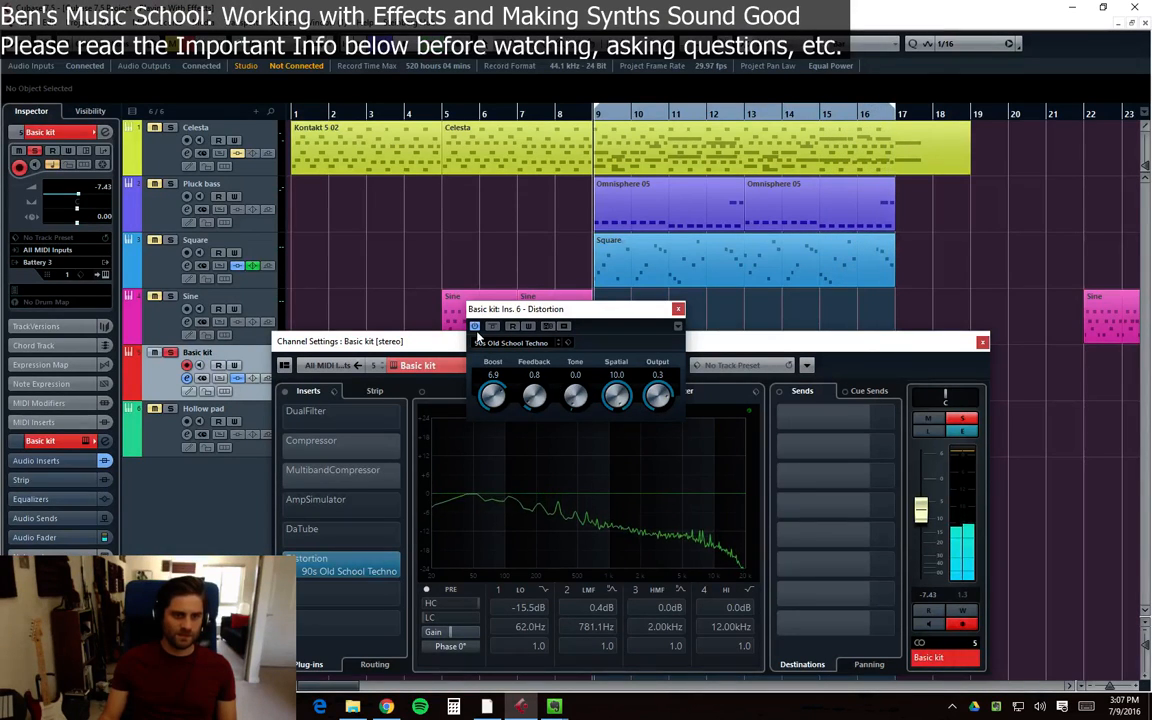
Remove Distortion and DaTube from the Basic kit's sixth and fifth insert slots, discarding their changes
click(325, 566)
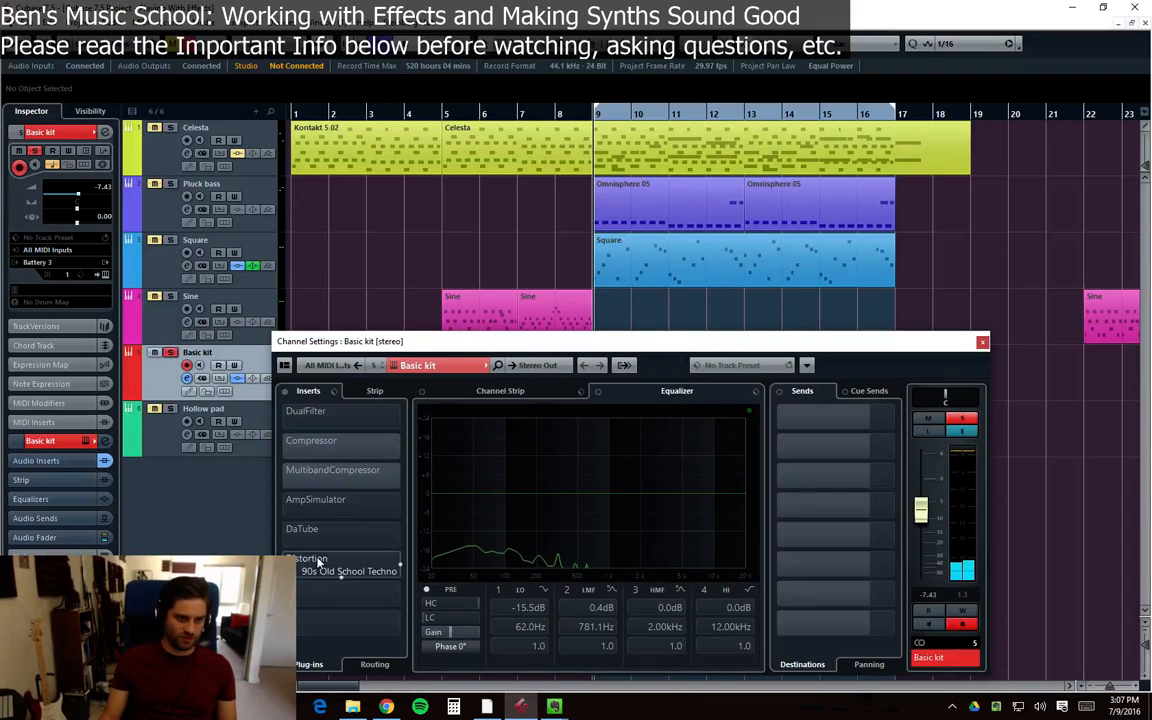
click(399, 567)
click(324, 244)
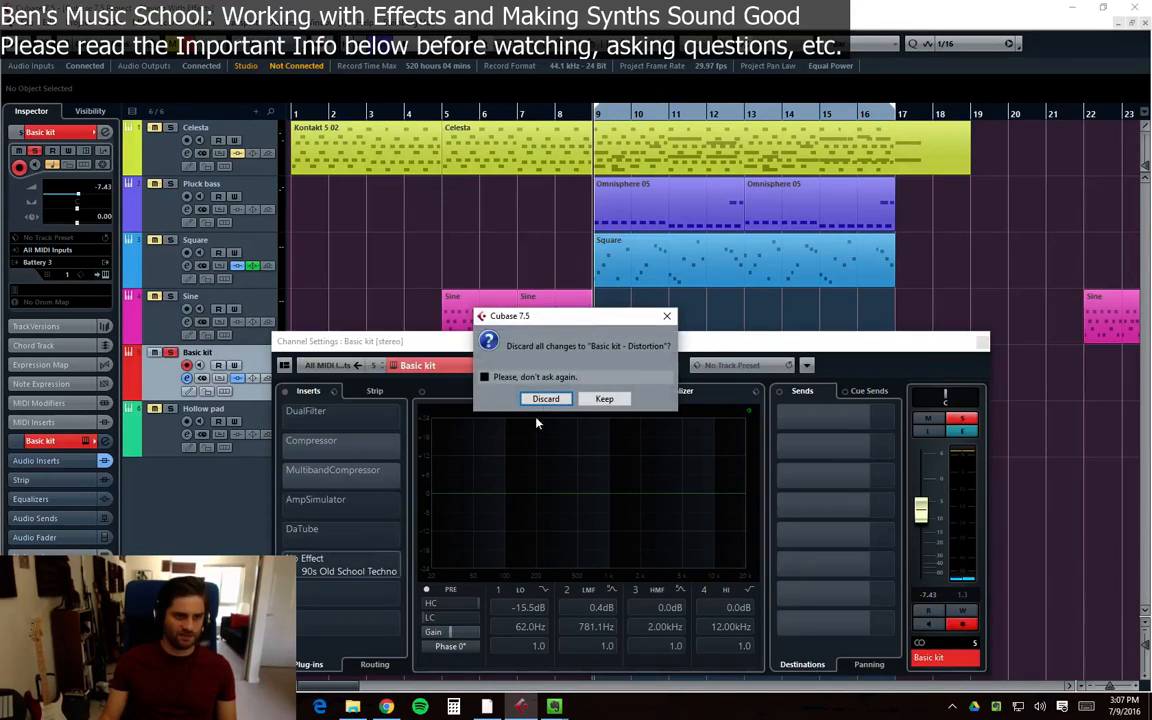
click(545, 397)
click(399, 537)
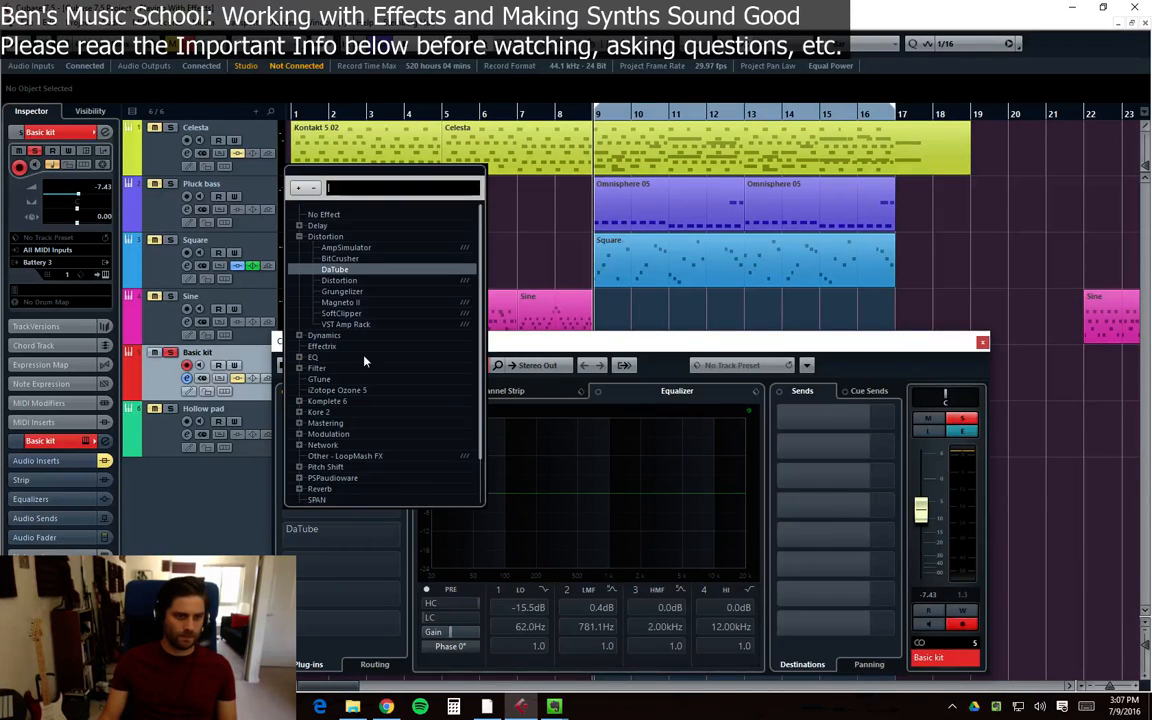
click(340, 215)
click(545, 399)
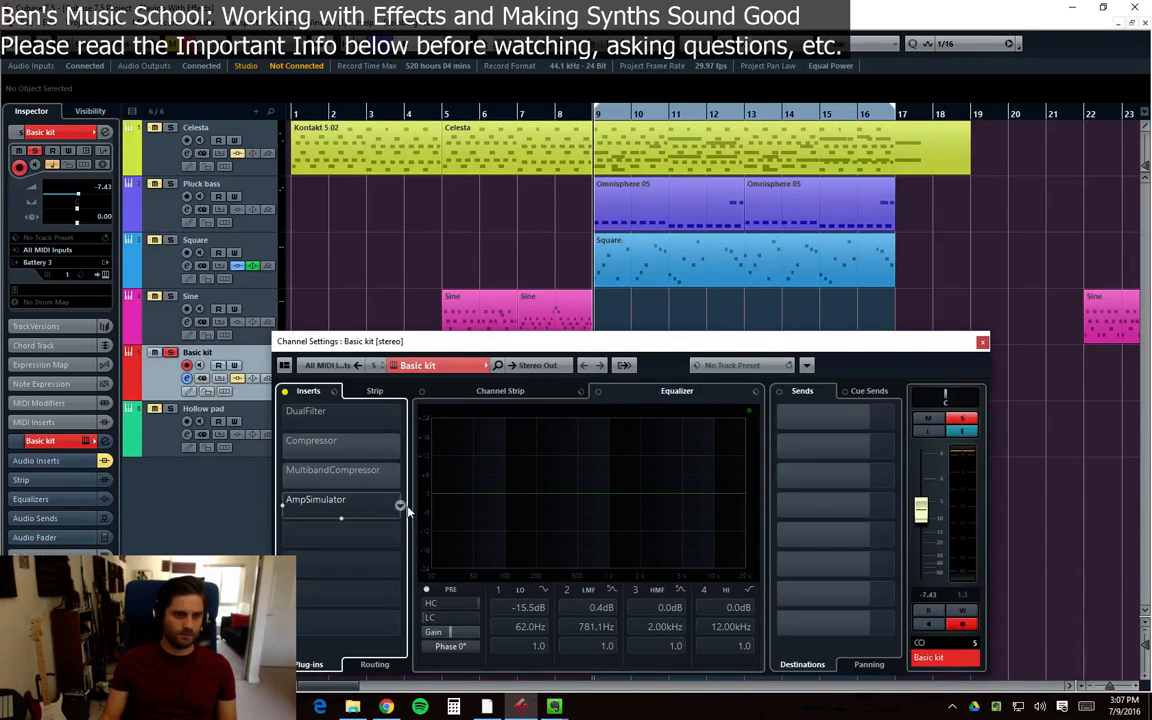
Remove AmpSimulator and MultibandCompressor from the Basic kit's fourth and third insert slots, discarding their changes
click(399, 501)
click(324, 185)
click(545, 399)
click(399, 481)
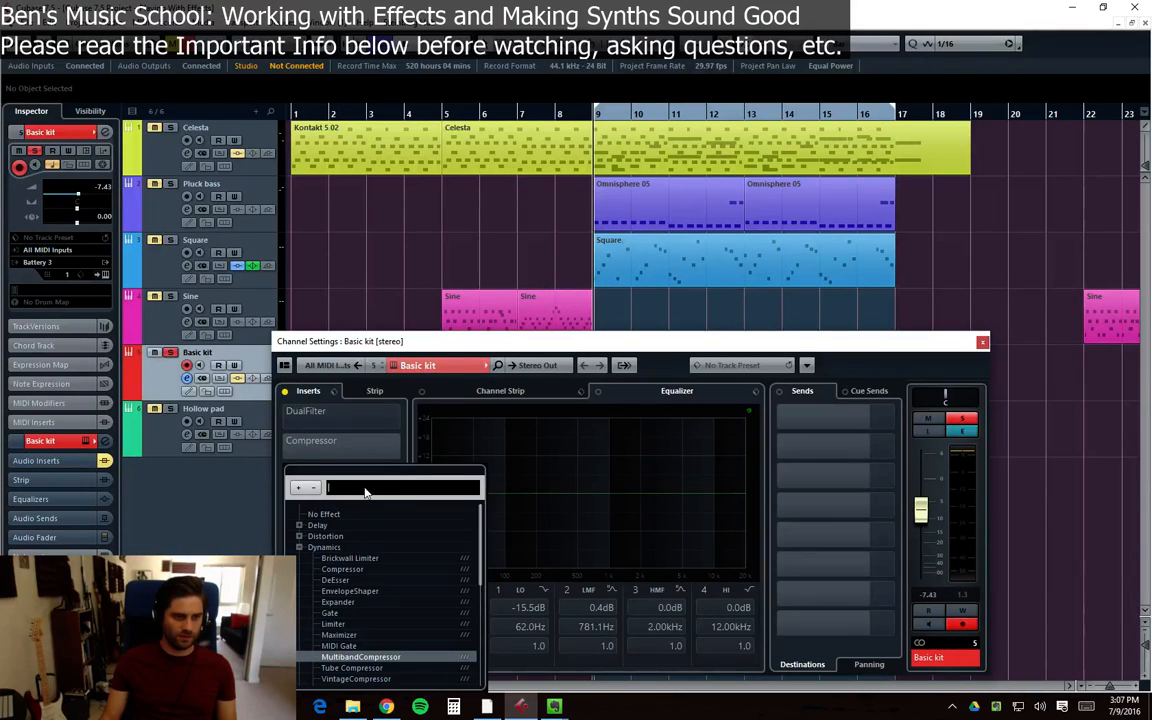
click(350, 515)
click(545, 399)
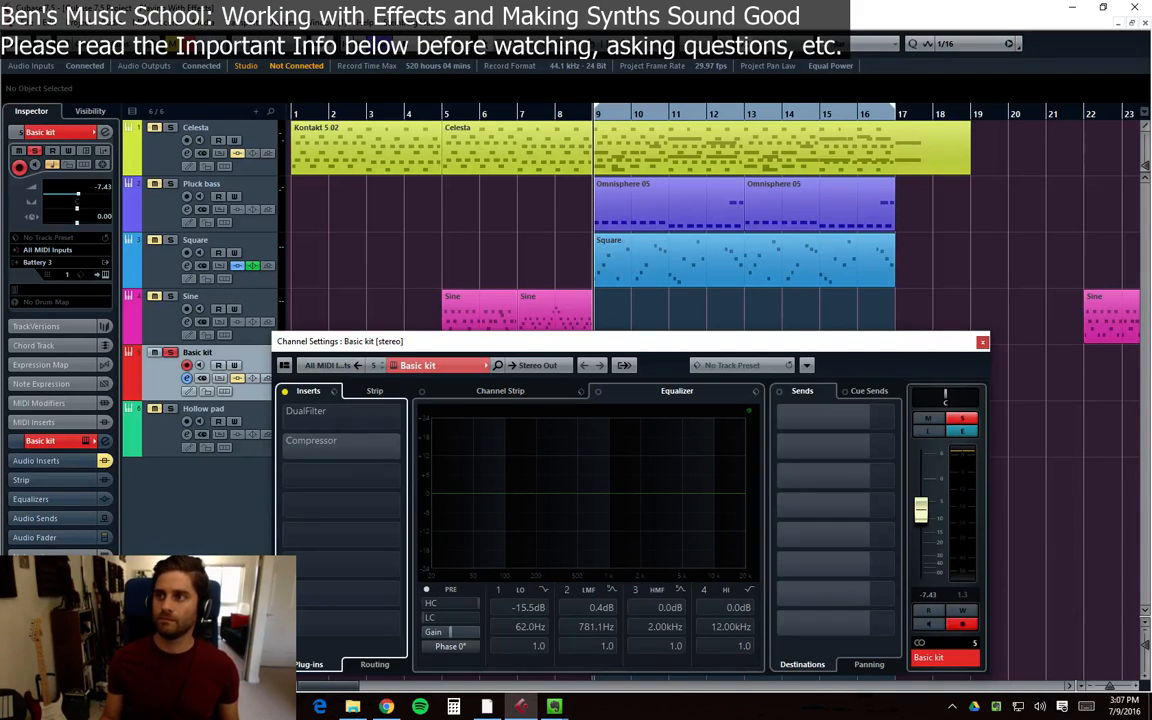
key(alt+Tab)
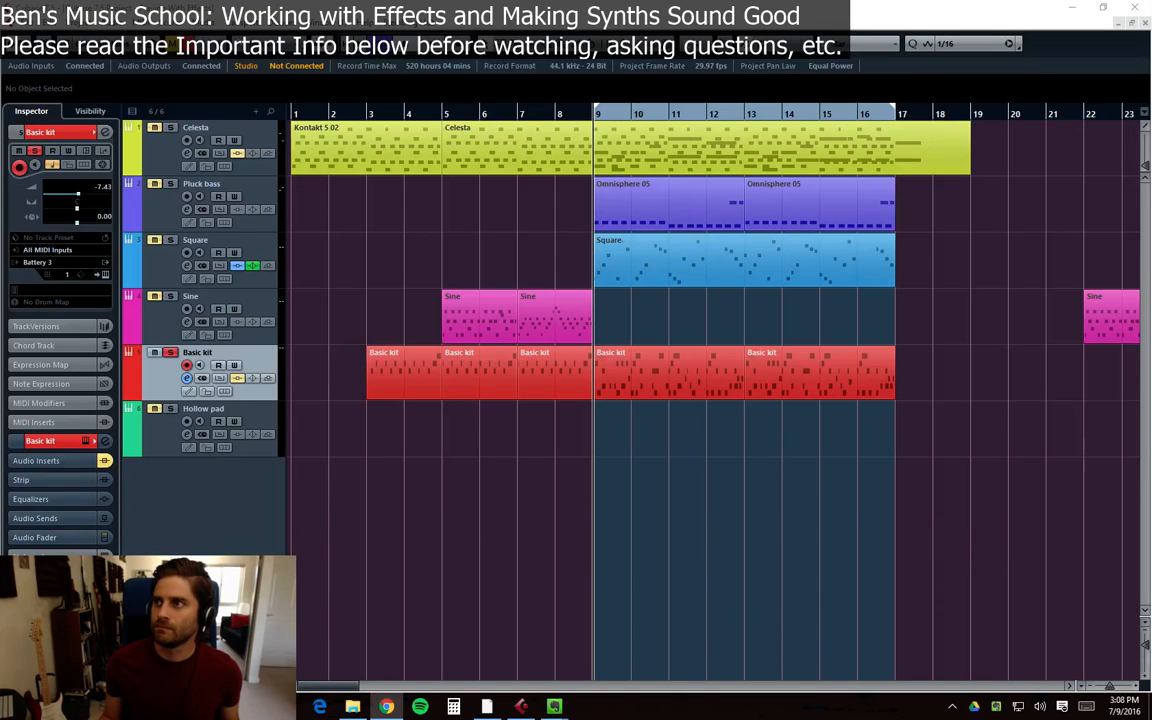
key(alt+Tab)
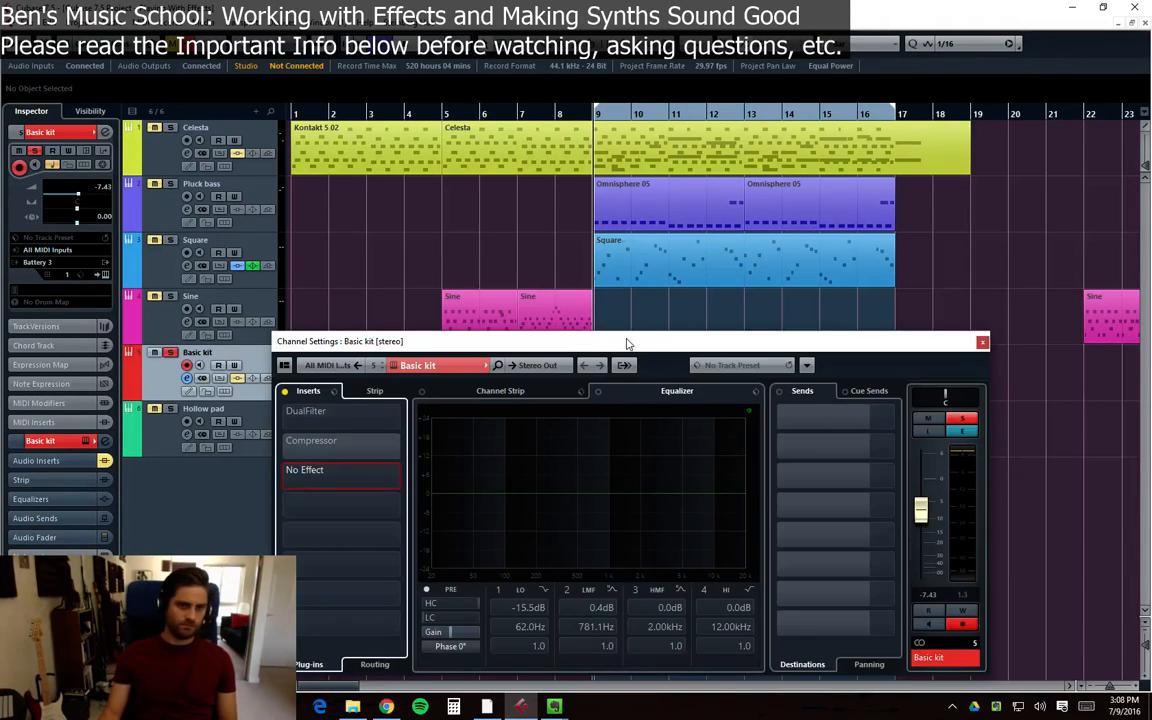
drag(628, 344, 642, 273)
key(alt+Tab)
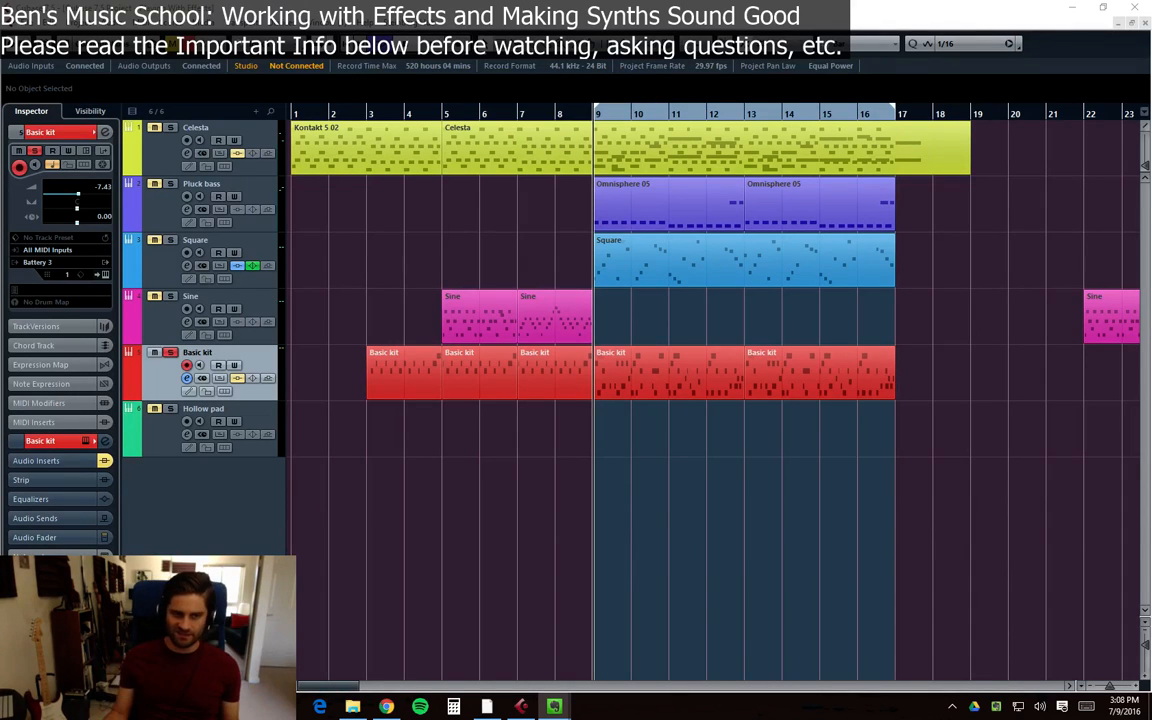
click(223, 391)
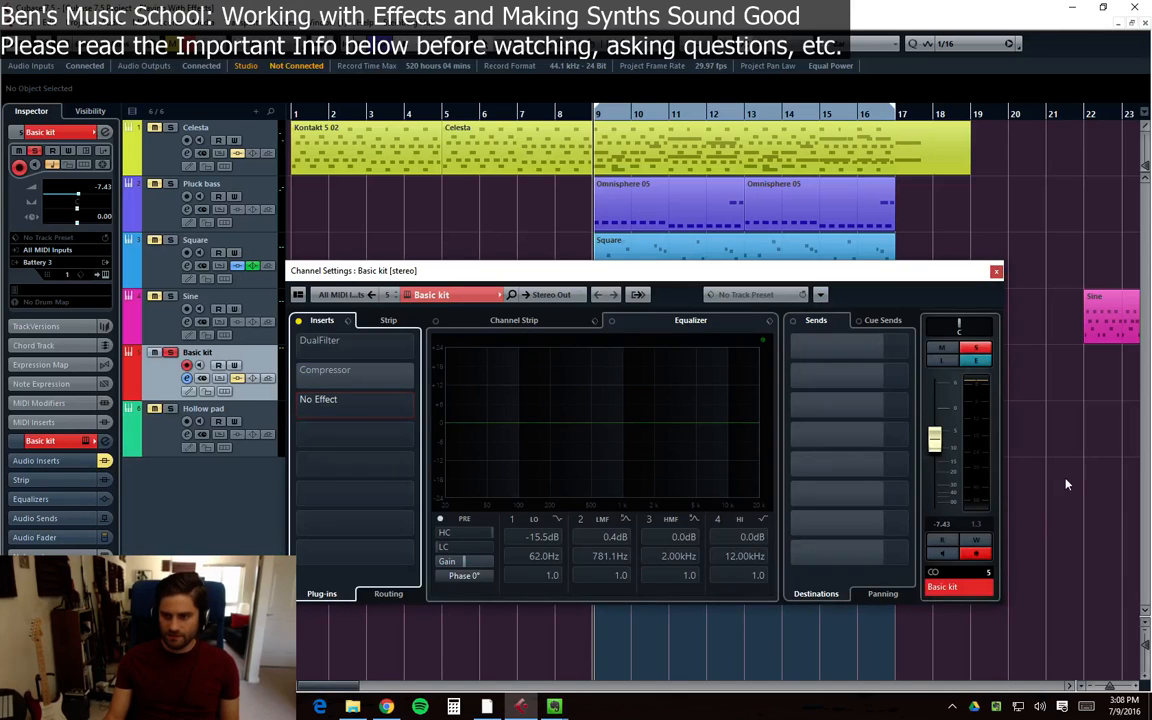
click(370, 403)
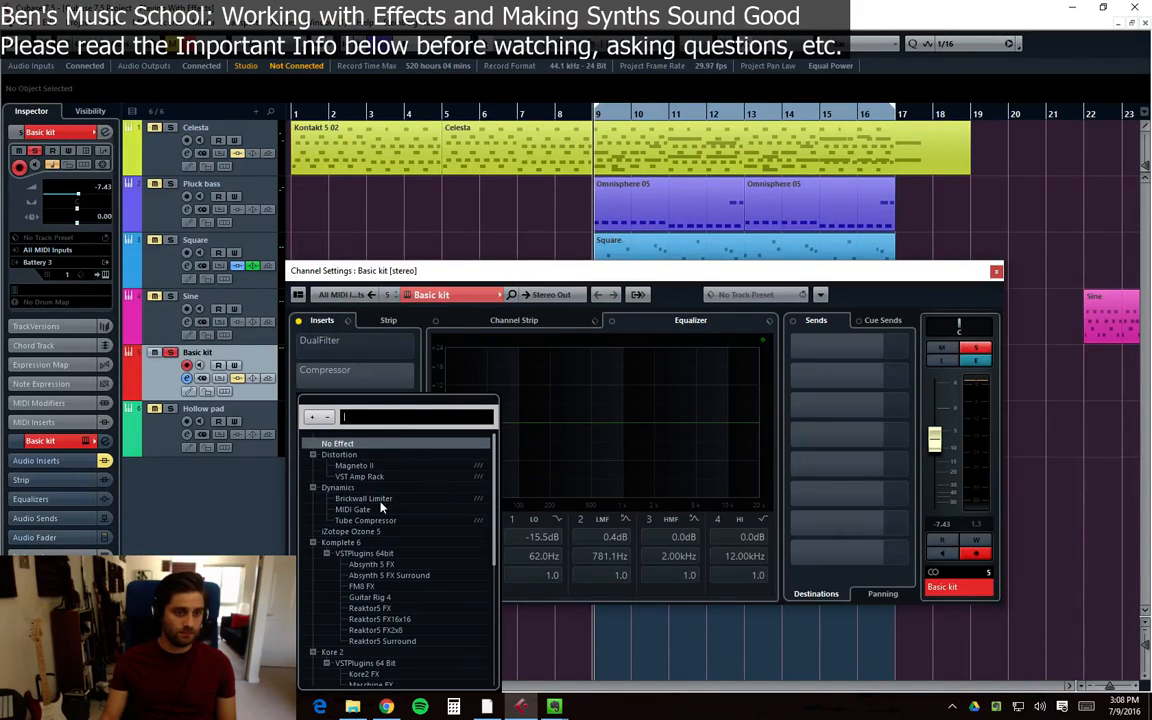
click(558, 234)
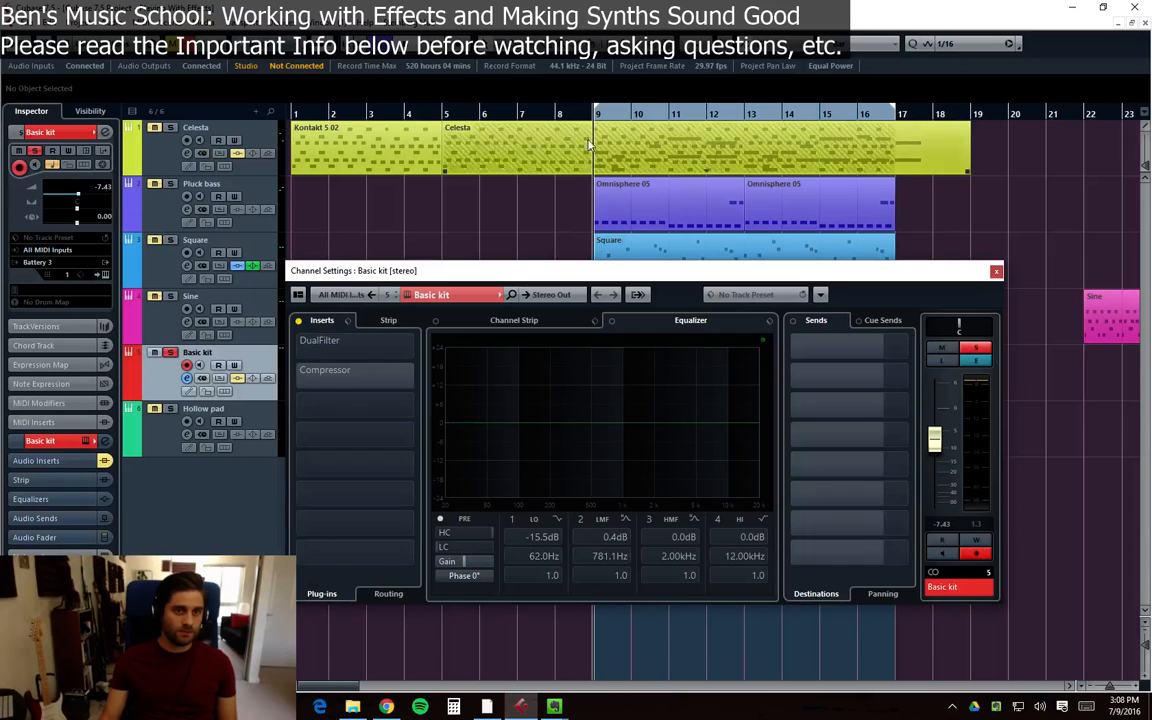
Play the looped section and add the BitCrusher effect to the Basic kit's third insert slot
mouse_move(672, 272)
mouse_down()
mouse_move(676, 342)
mouse_move(677, 292)
mouse_up()
key(space)
click(368, 436)
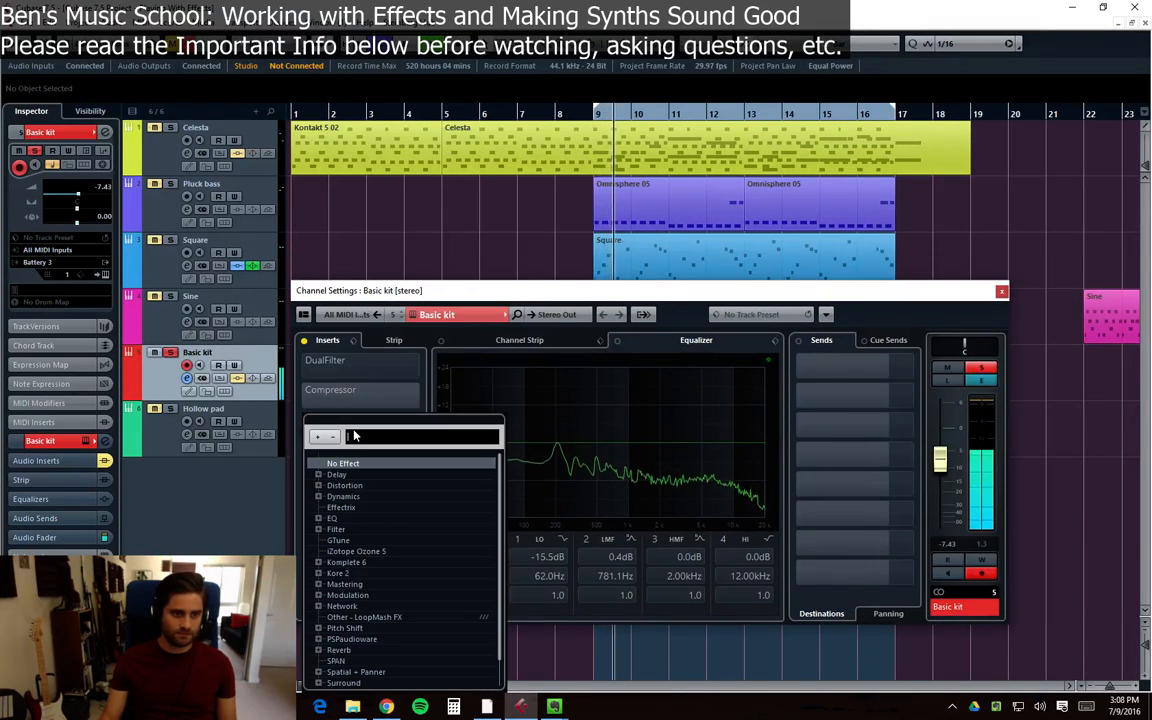
click(318, 486)
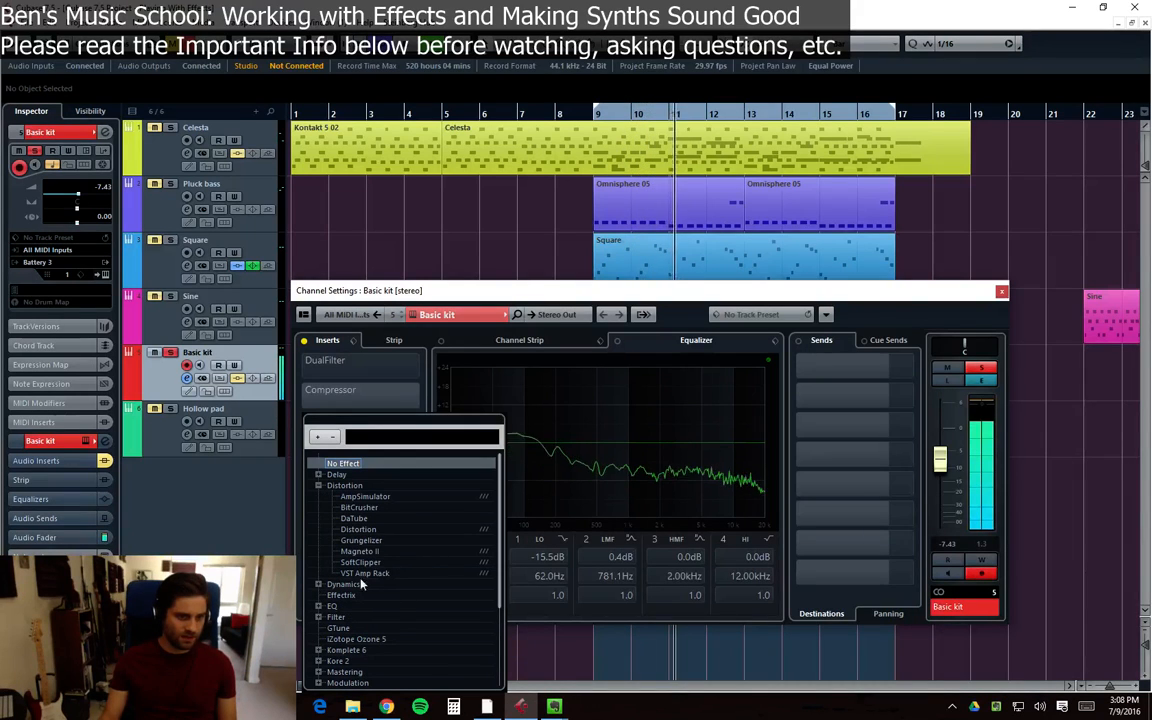
click(360, 507)
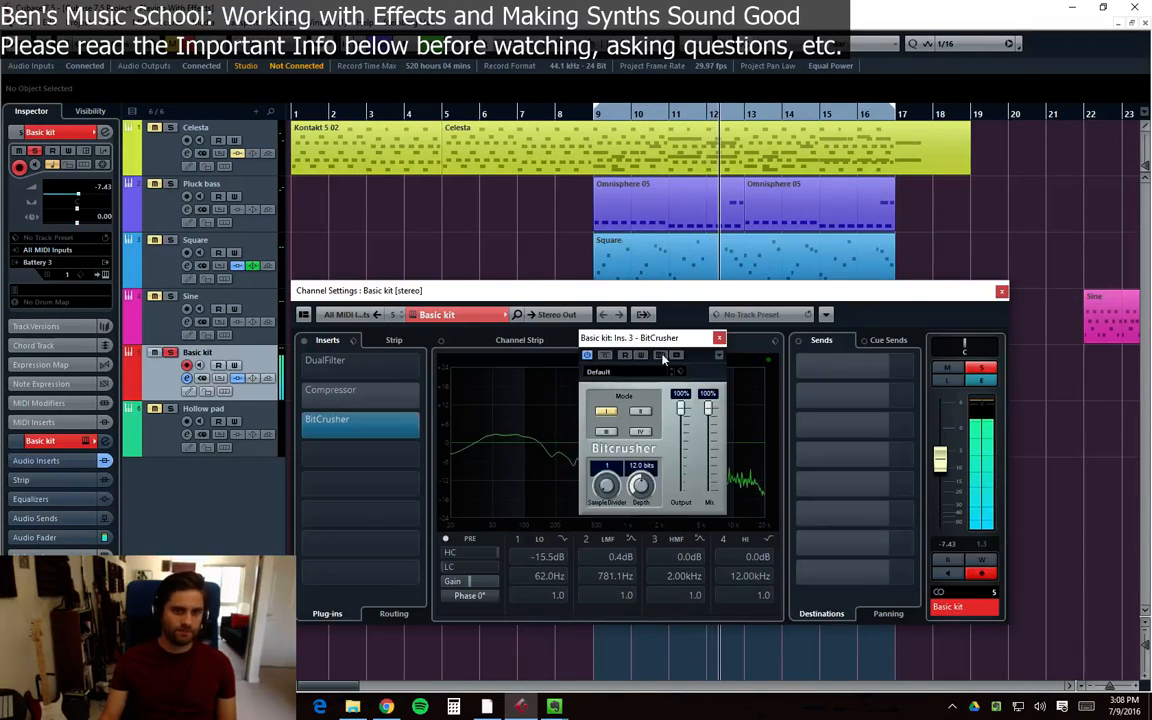
Set BitCrusher's Sample Divider to 18 and its Depth to 5.5 bits while the drums play
drag(663, 337, 666, 352)
drag(606, 498, 617, 478)
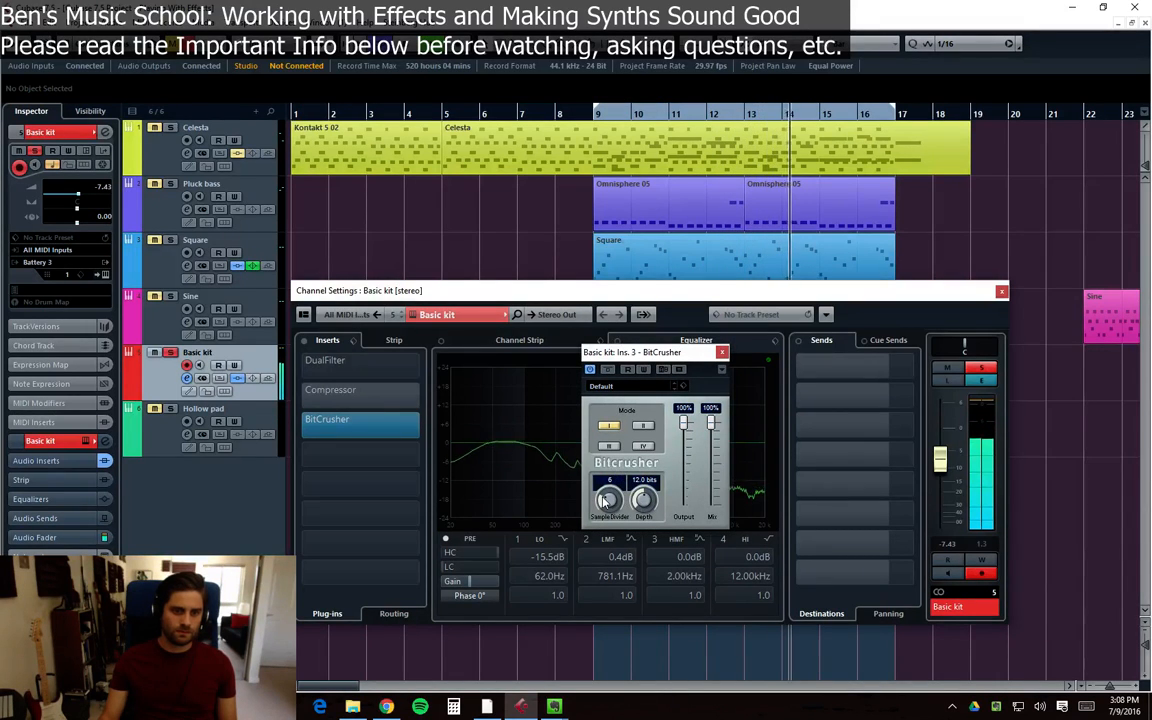
drag(606, 500, 621, 486)
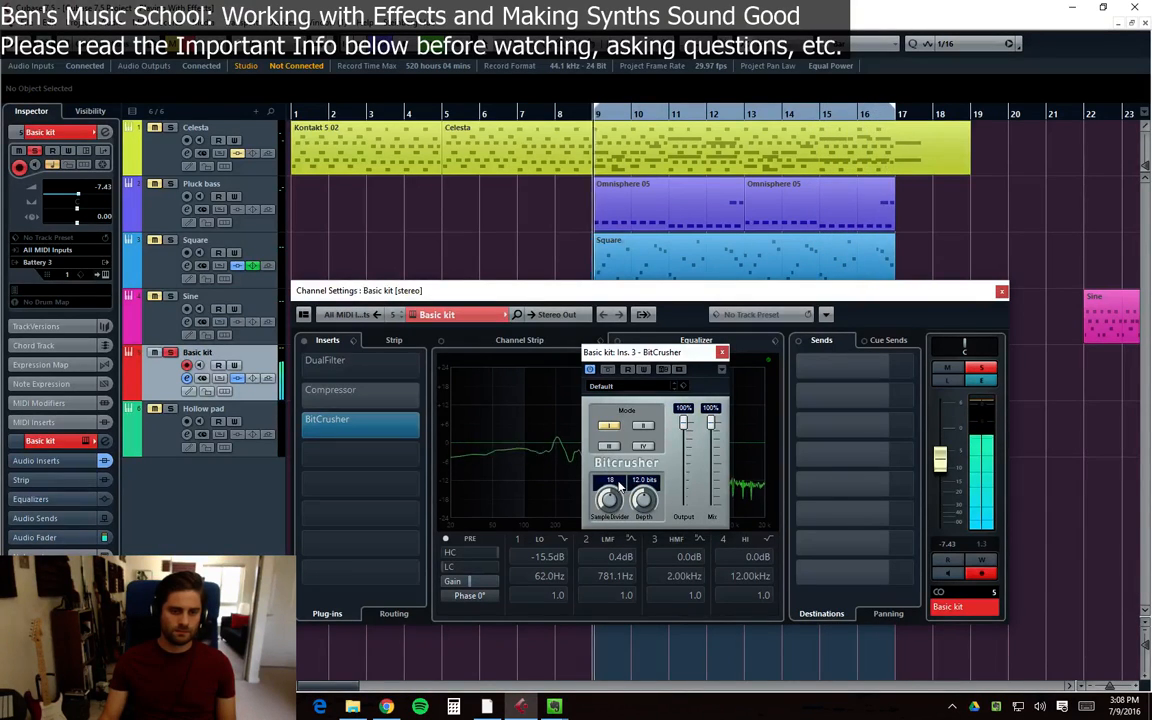
drag(643, 519, 645, 541)
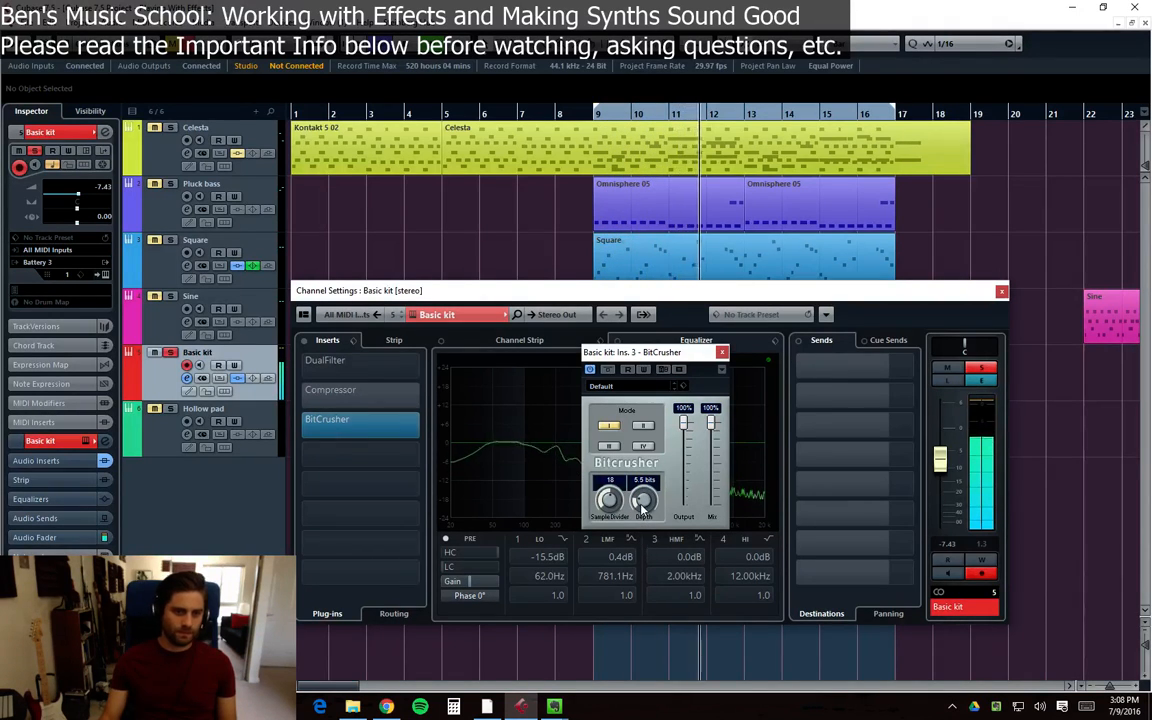
Raise the Basic kit's channel fader to -0.53 and switch BitCrusher to Mode II
drag(940, 459, 953, 440)
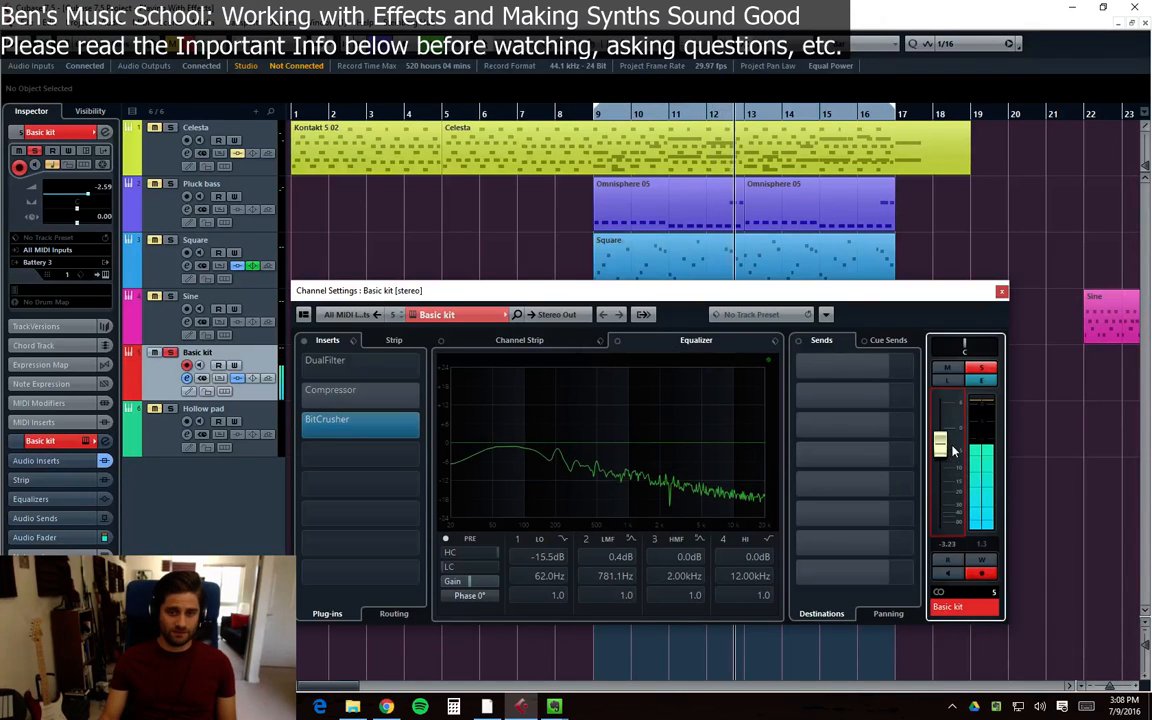
drag(928, 292, 892, 442)
drag(665, 357, 368, 166)
drag(628, 450, 644, 207)
drag(350, 158, 207, 375)
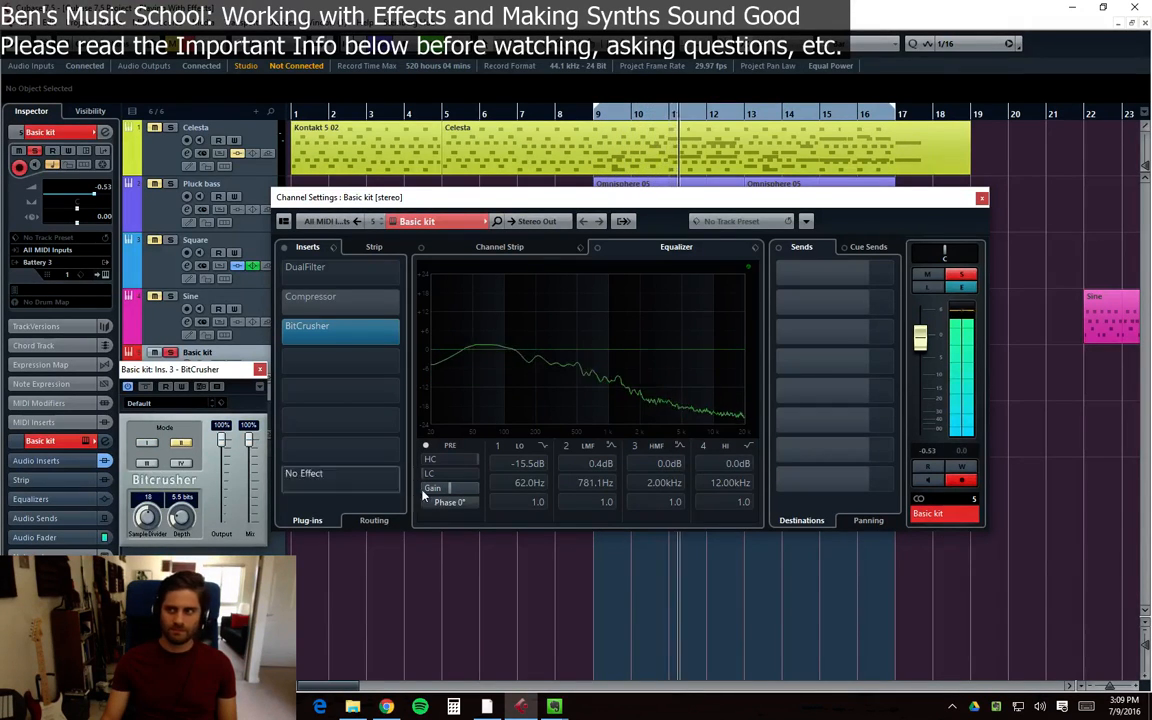
Close the BitCrusher window and the Basic kit's channel settings window
key(alt+Tab)
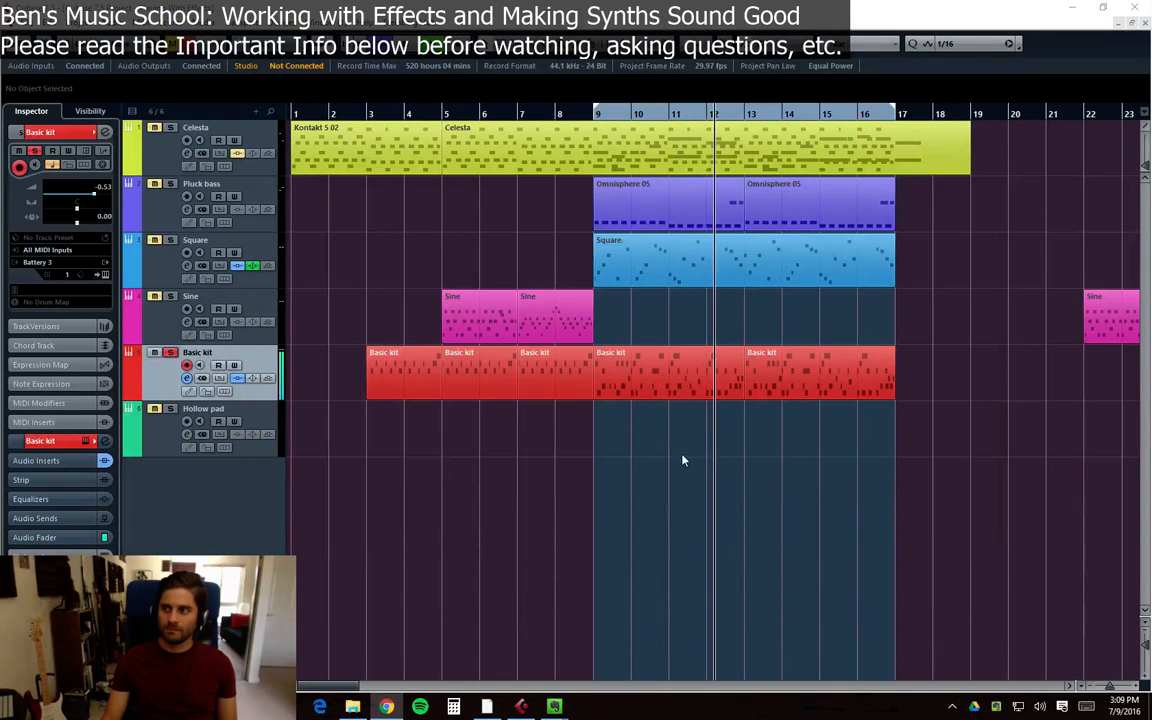
click(675, 508)
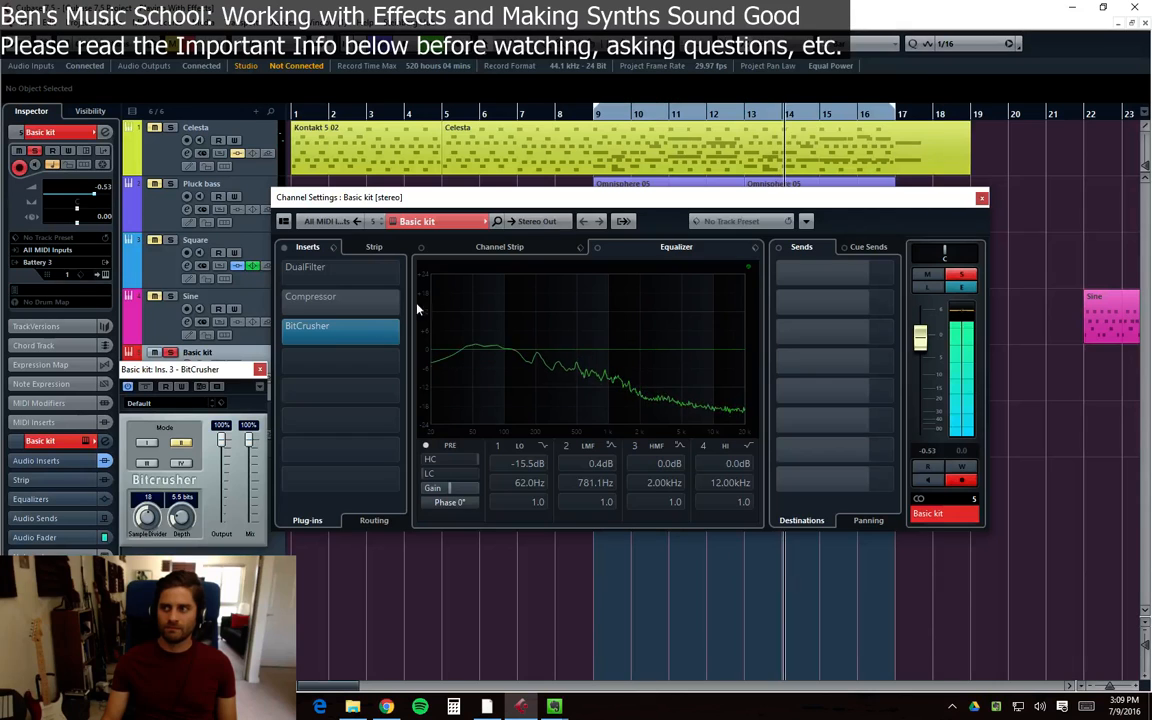
drag(197, 374, 711, 352)
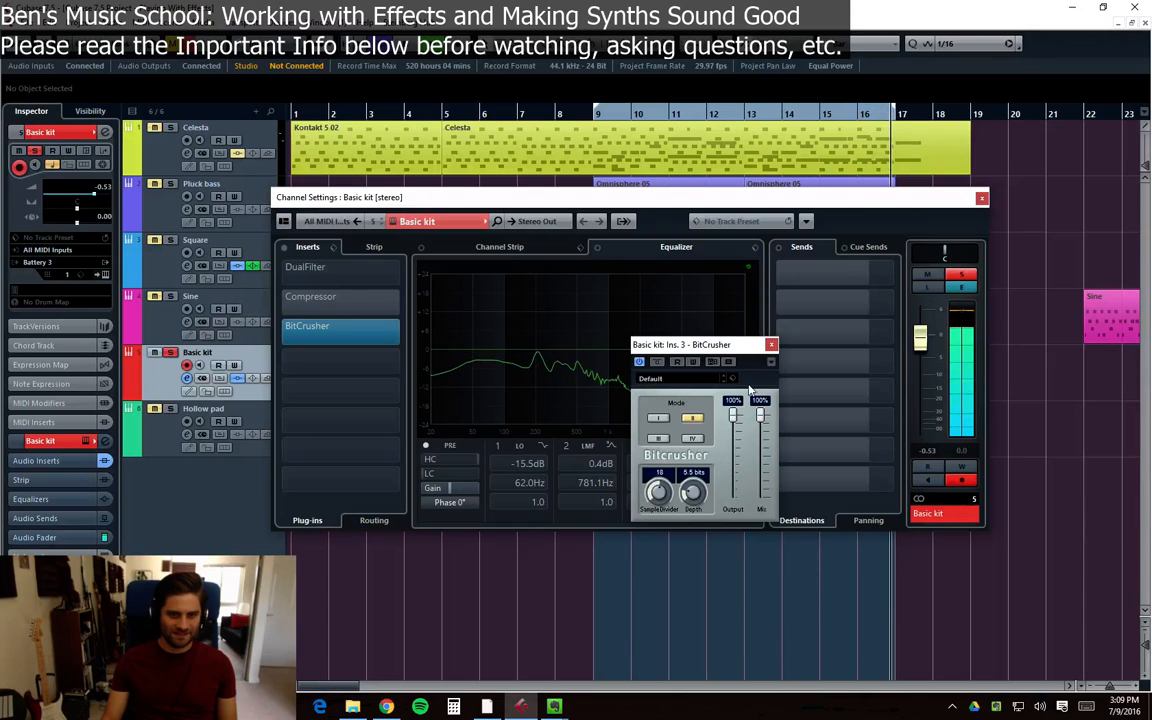
click(772, 344)
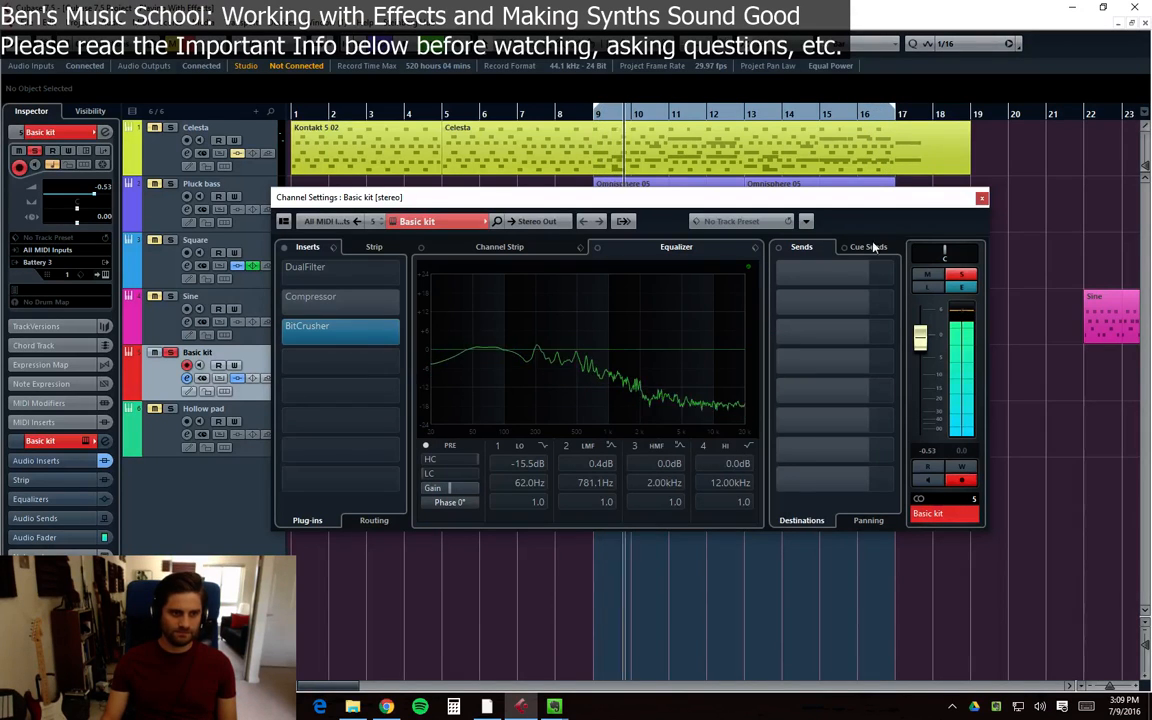
click(981, 197)
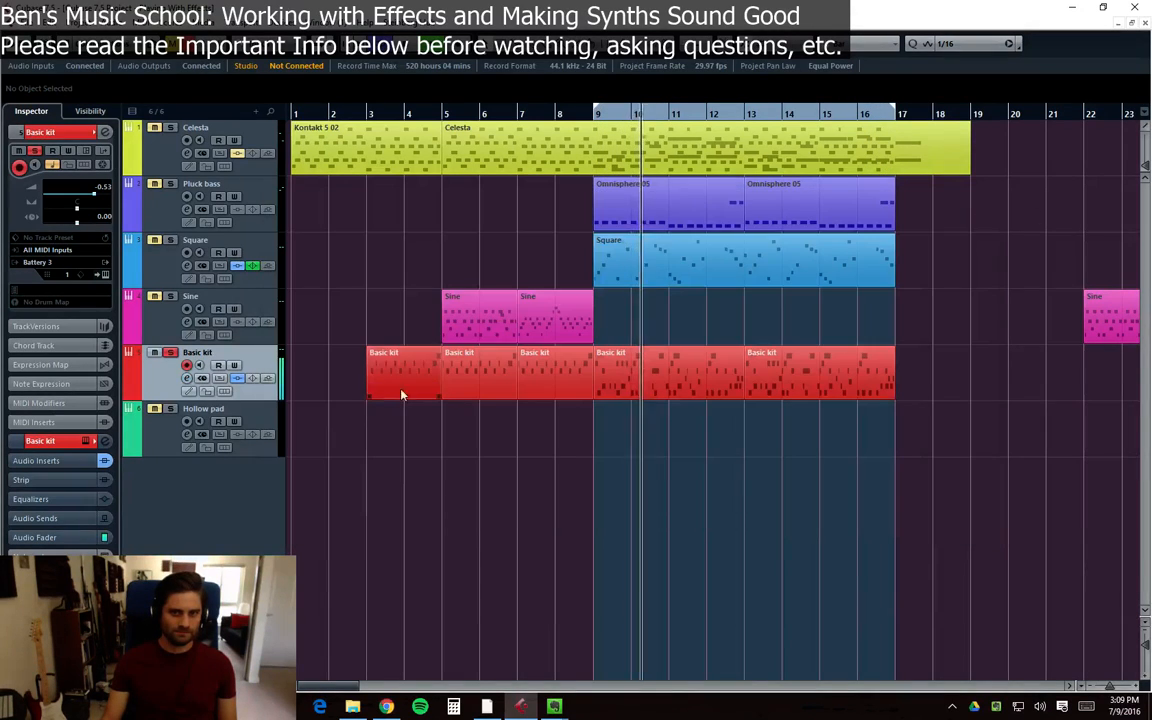
Add a Compressor with manual Make-Up at about 7.1 to the Basic kit's fourth insert slot and lower the channel fader to -3.07
click(188, 382)
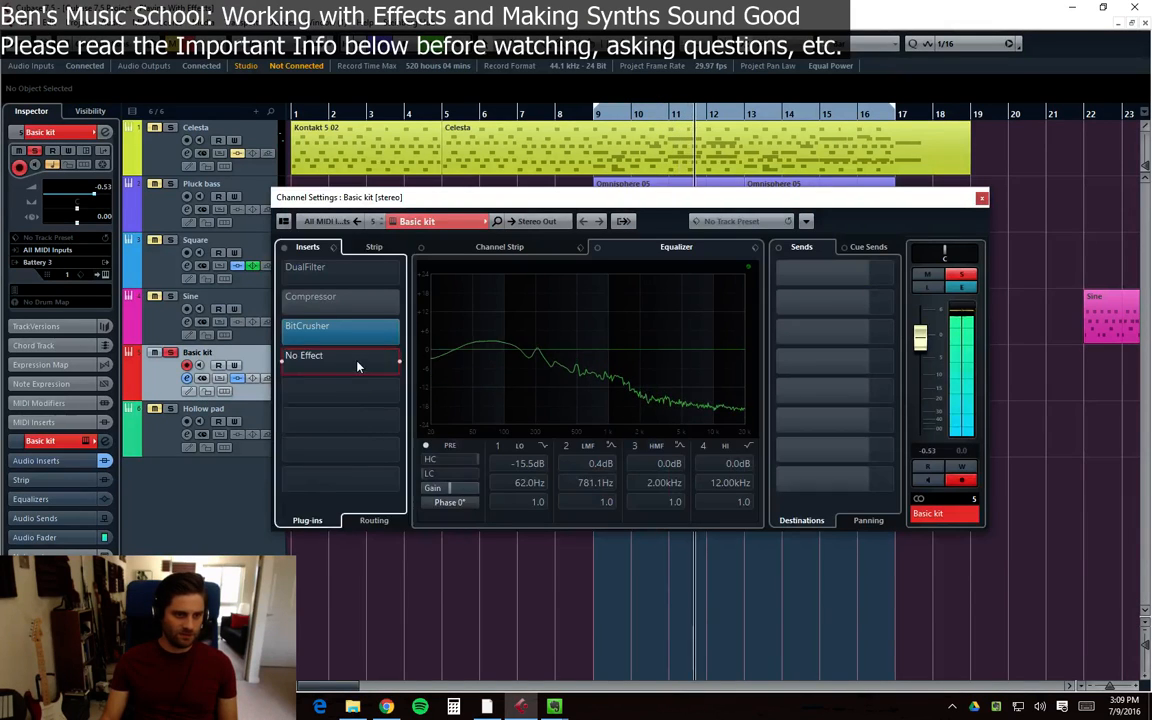
click(320, 358)
click(310, 432)
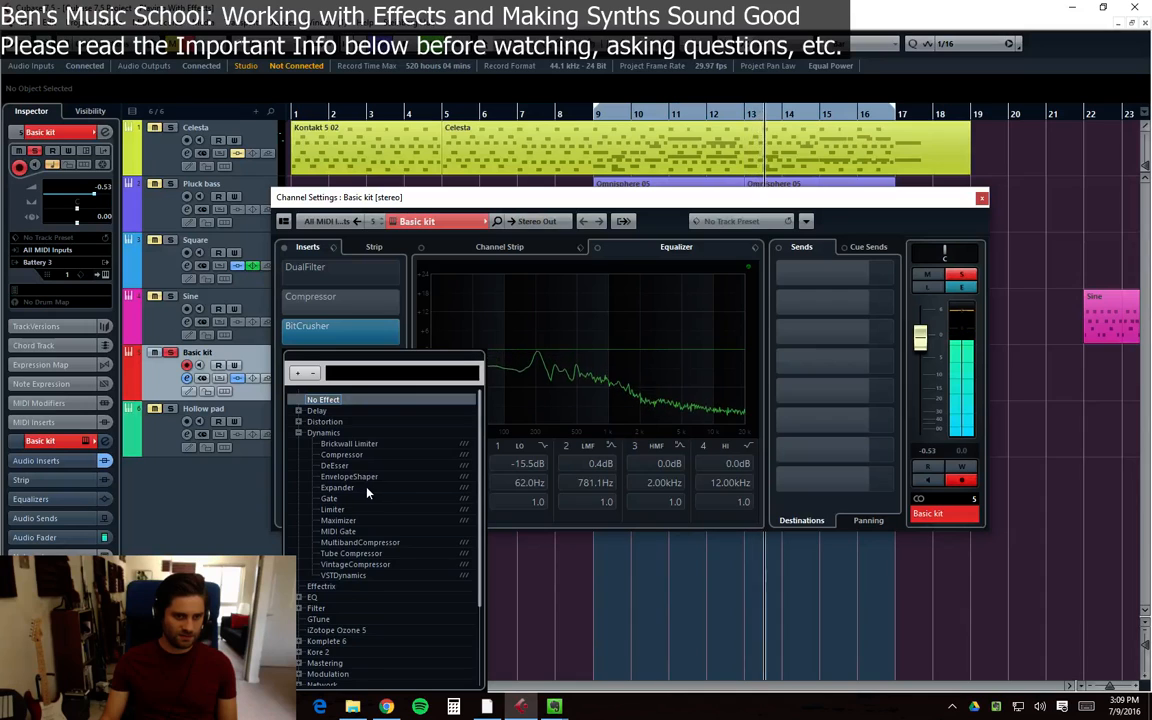
click(338, 455)
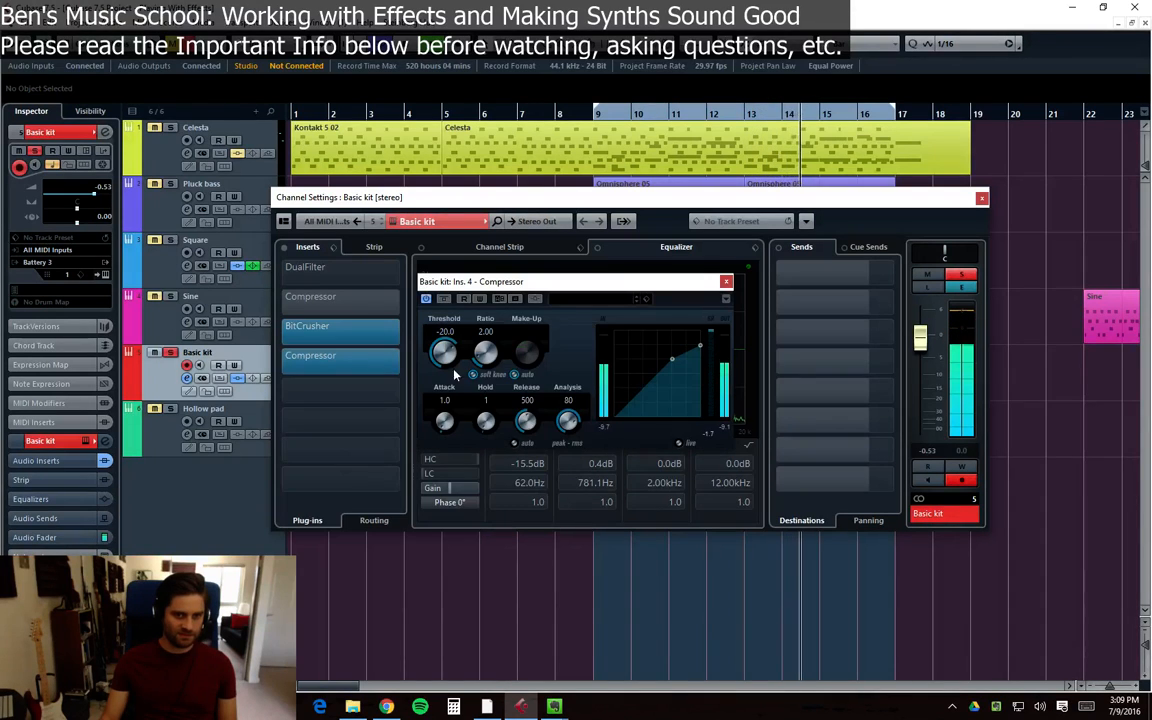
click(515, 374)
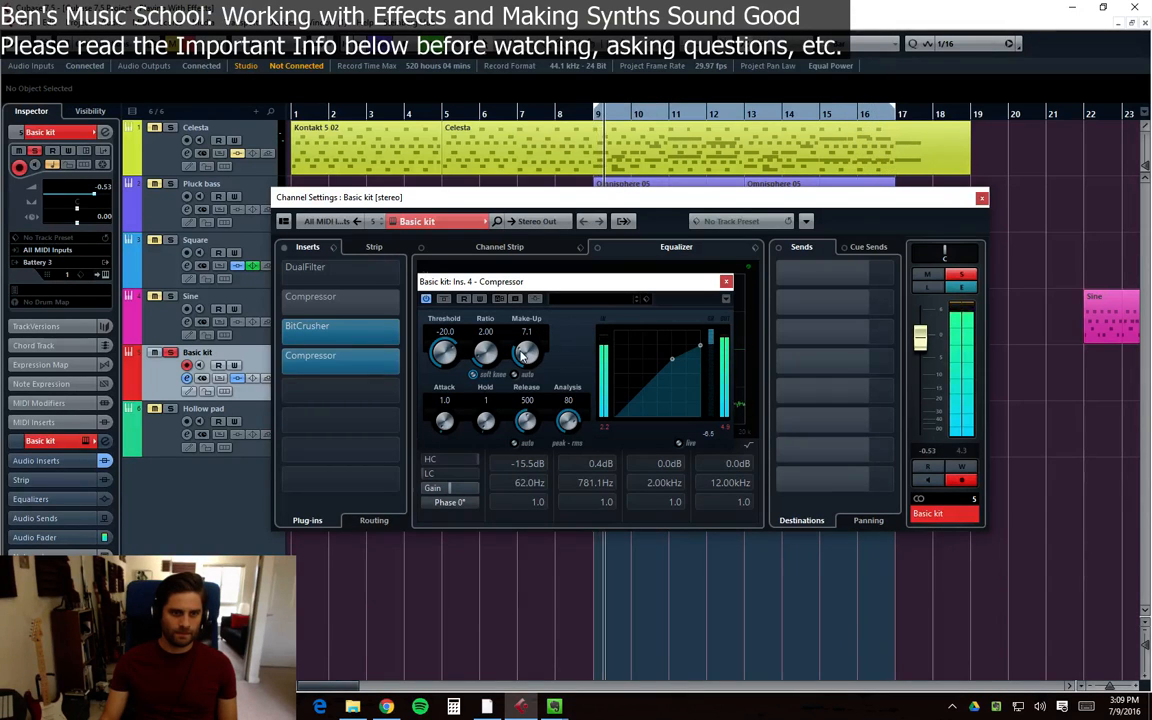
drag(917, 343, 914, 356)
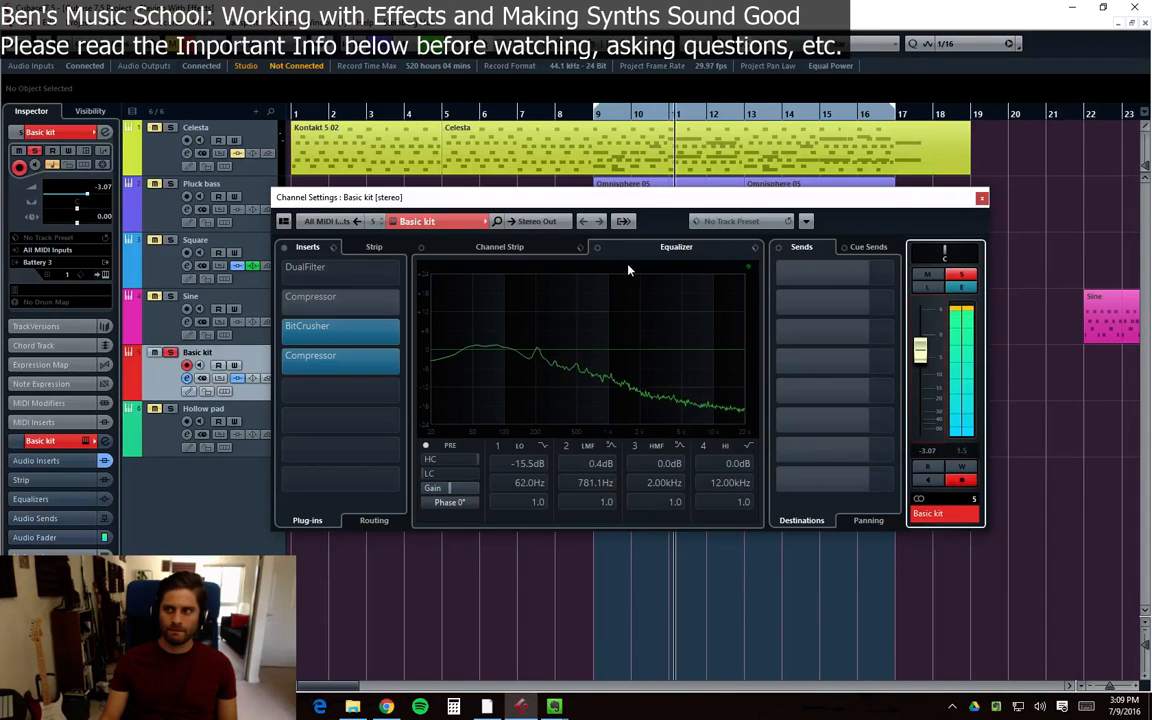
Add the RoomWorks reverb to the Basic kit's fifth insert slot and load its Hall Grand Chamber preset
click(300, 386)
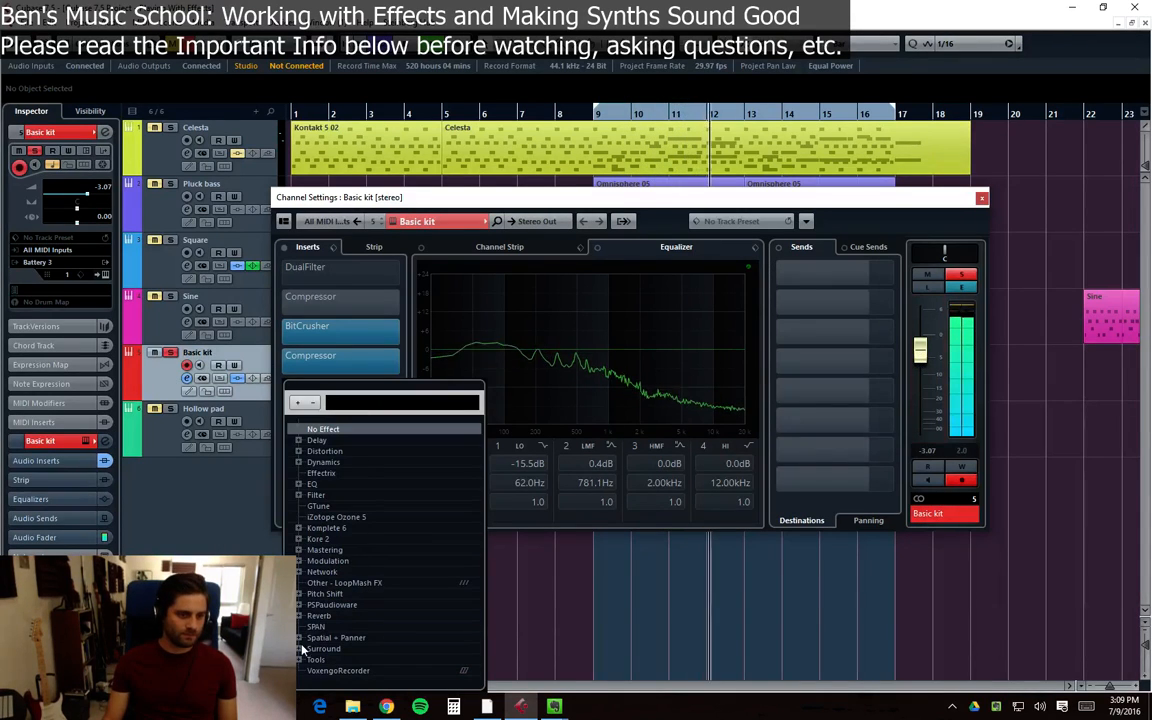
click(298, 616)
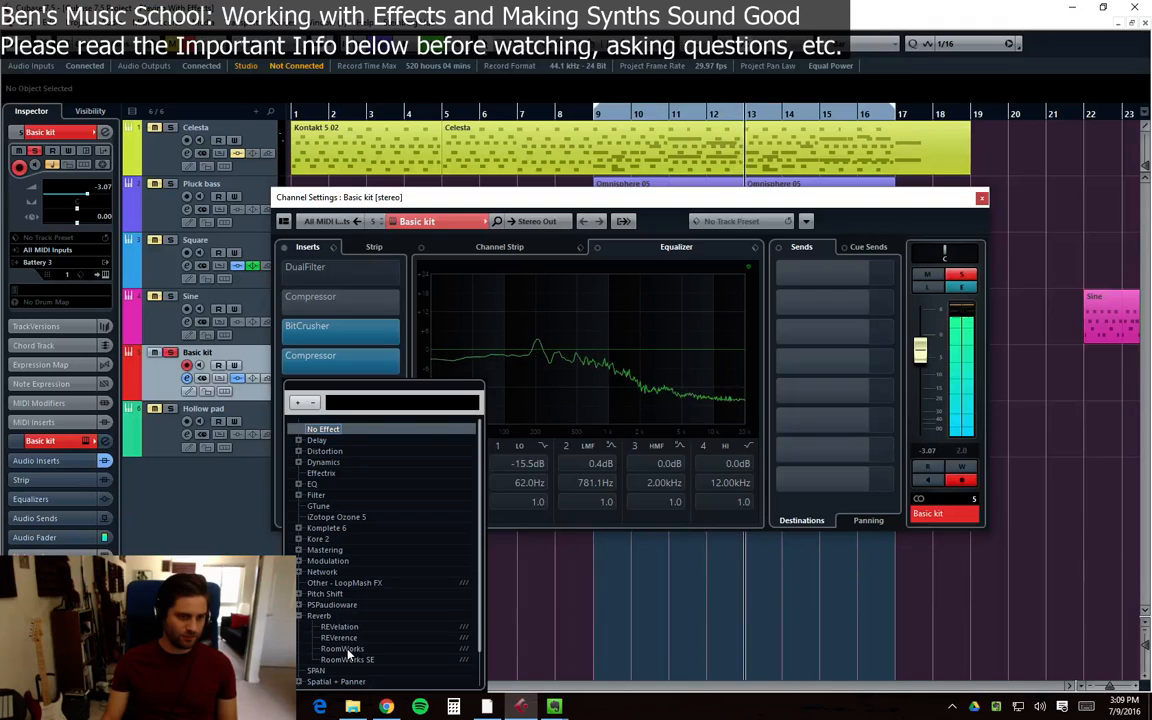
click(341, 650)
click(403, 291)
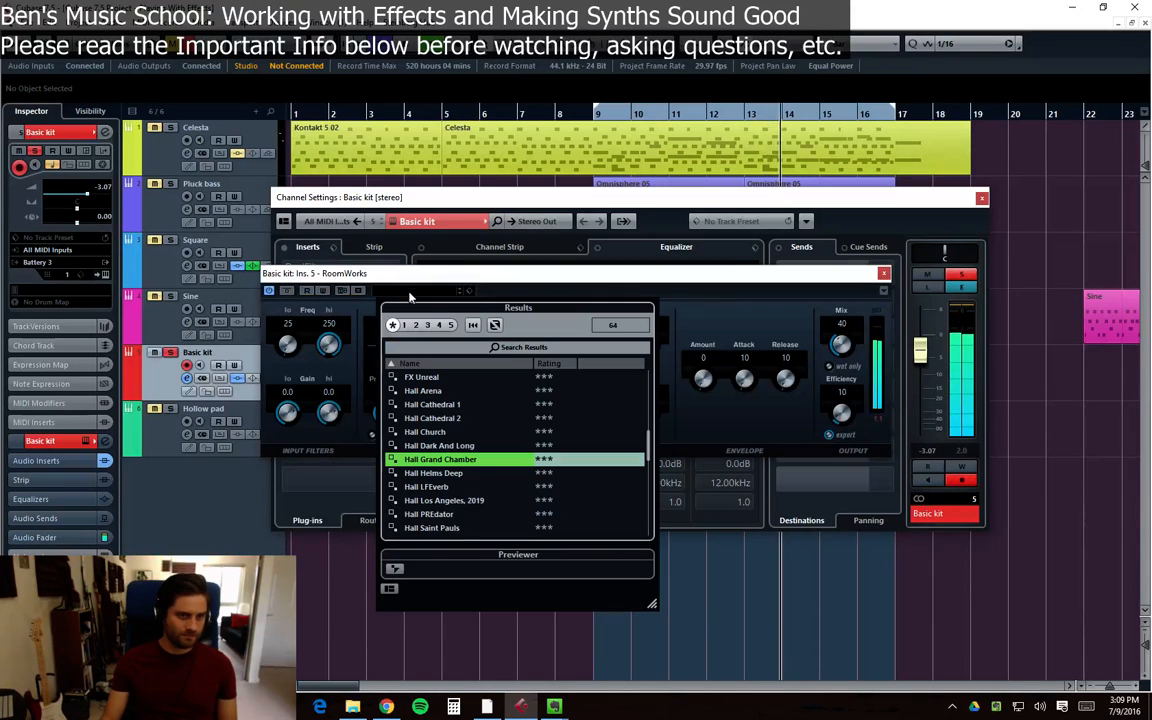
double_click(443, 460)
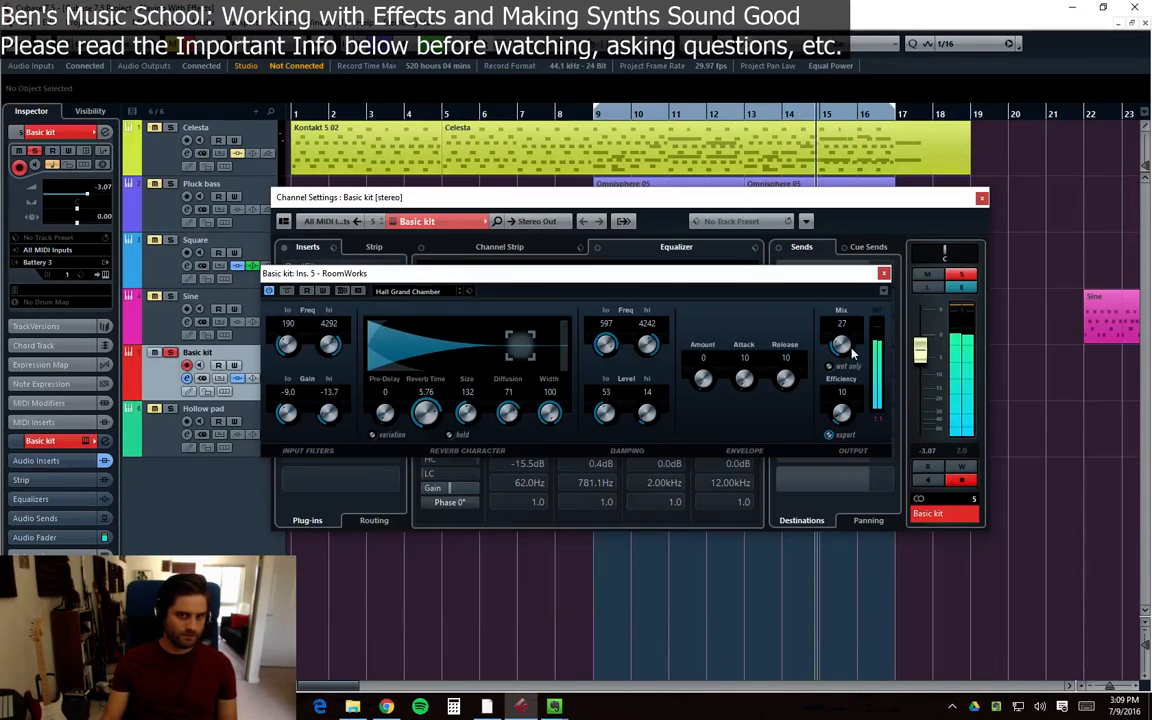
Load RoomWorks' Drums Medium Snare preset, then set Mix to 12, damping frequencies to 245 and 2792, and high damping level to 198
click(439, 292)
scroll(470, 400, up, 5)
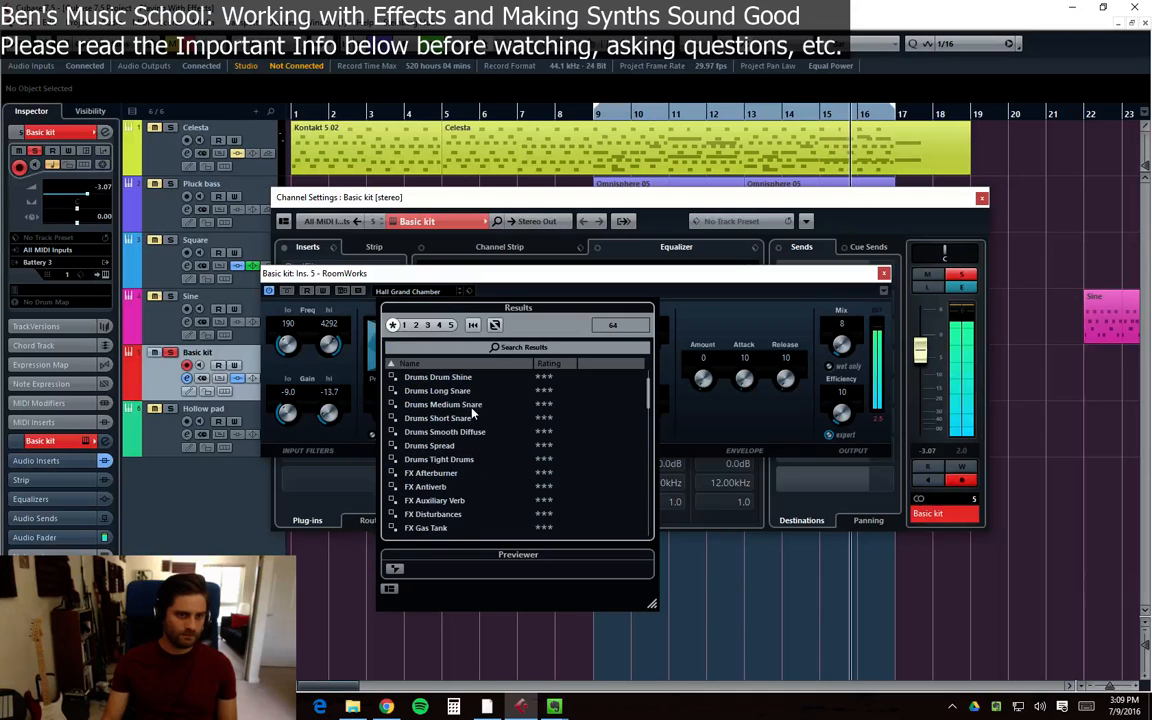
double_click(446, 405)
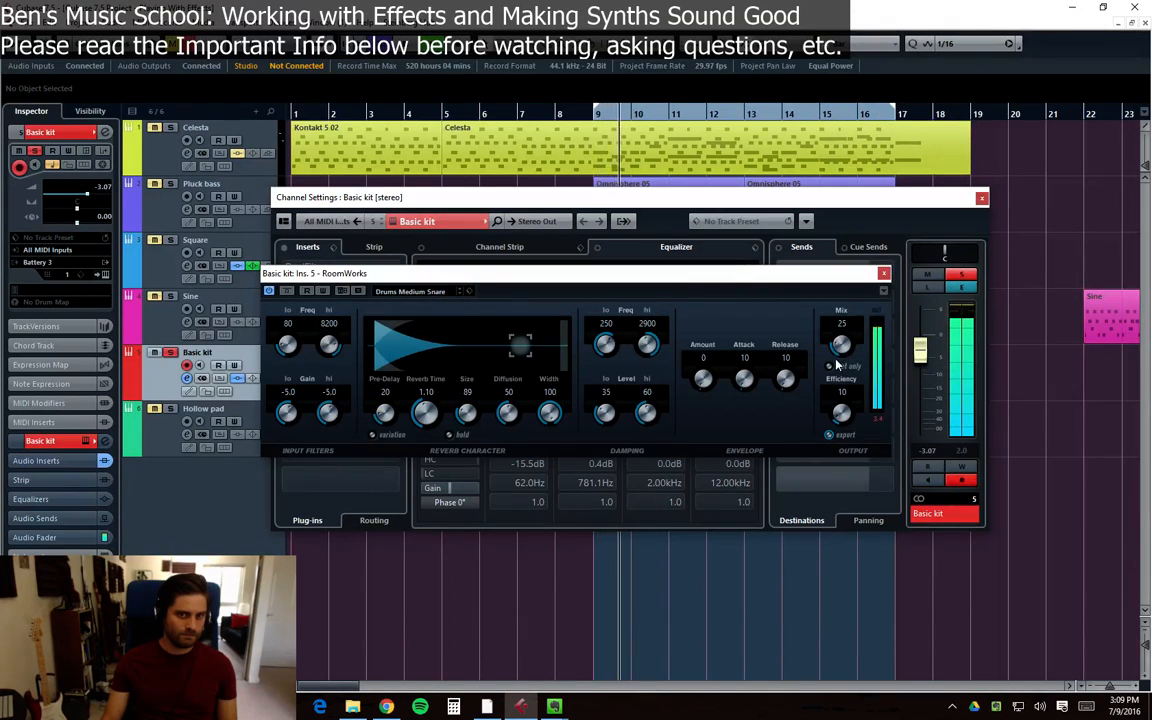
drag(834, 361, 834, 368)
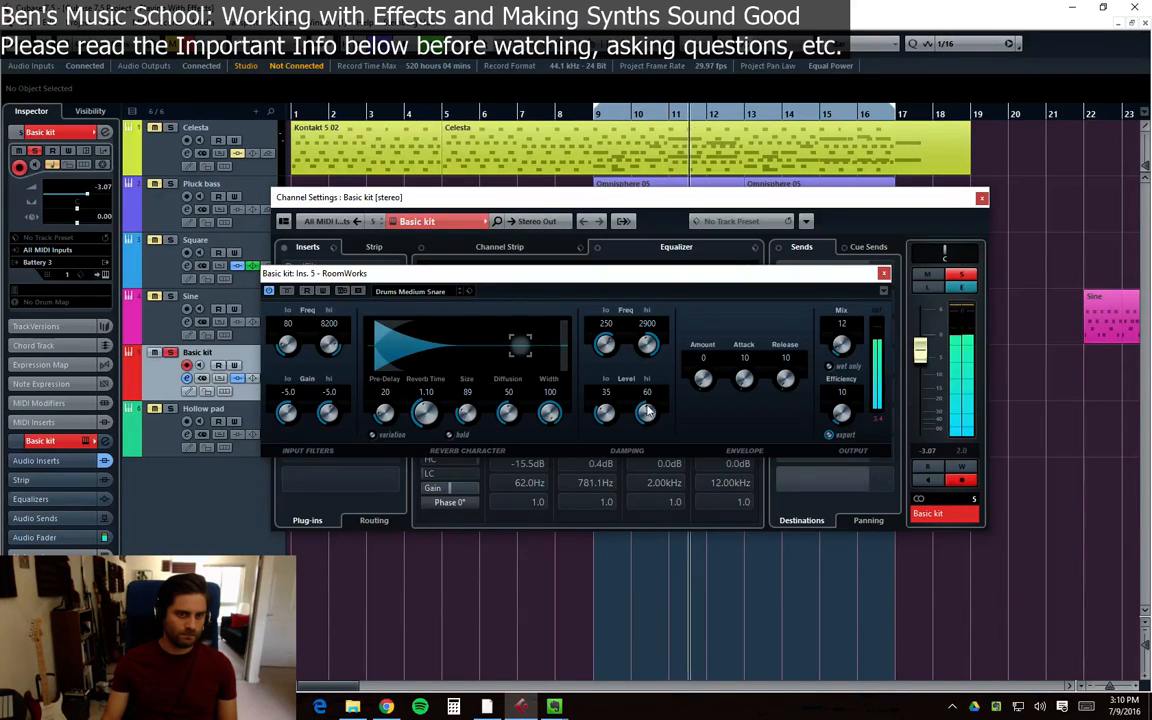
drag(655, 341, 653, 379)
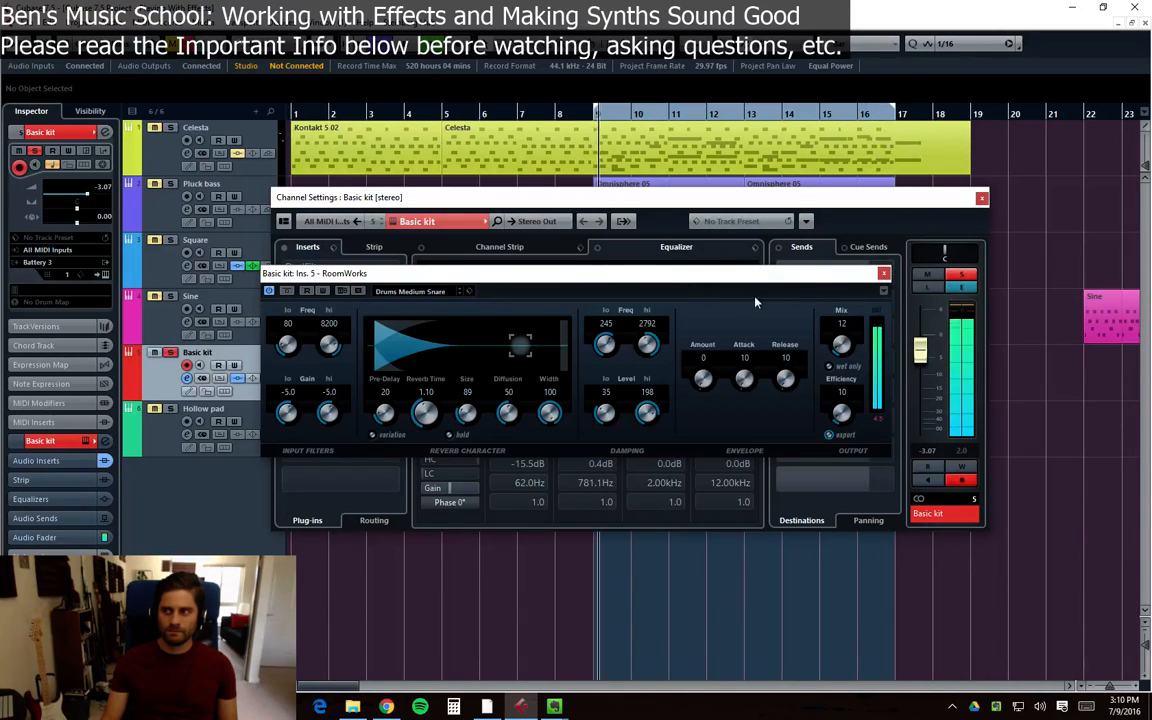
Switch off the RoomWorks insert on the Basic kit and close the track's channel settings
click(883, 274)
drag(345, 197, 430, 215)
click(462, 345)
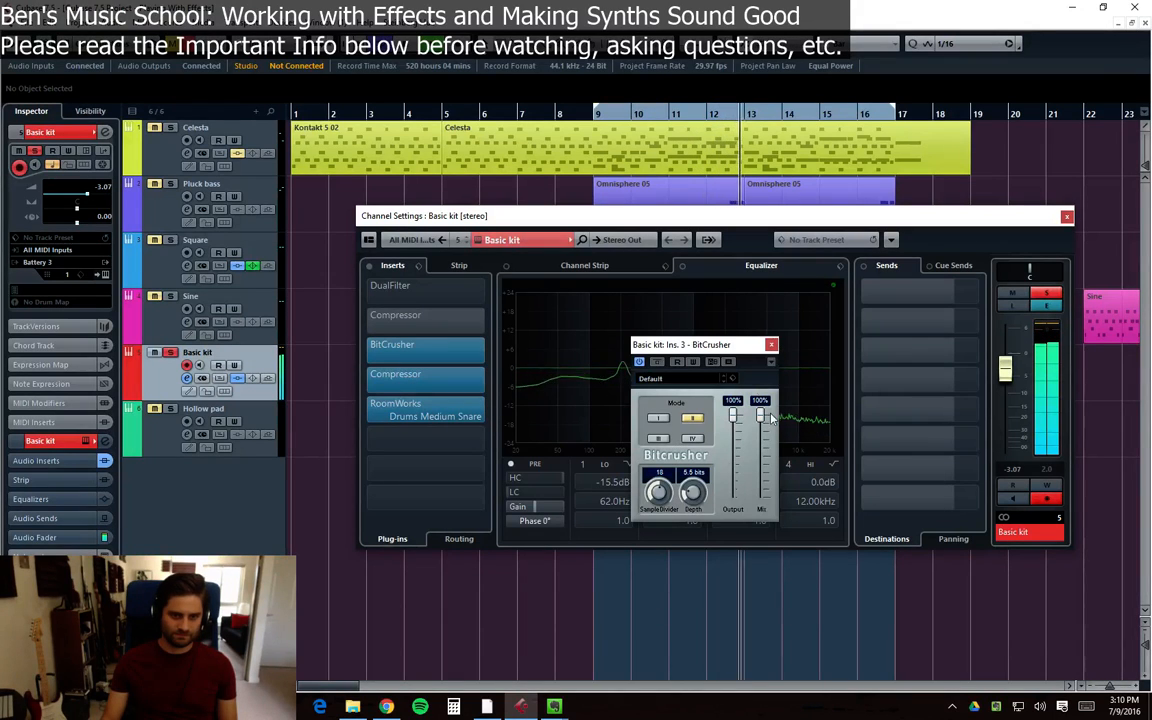
click(771, 346)
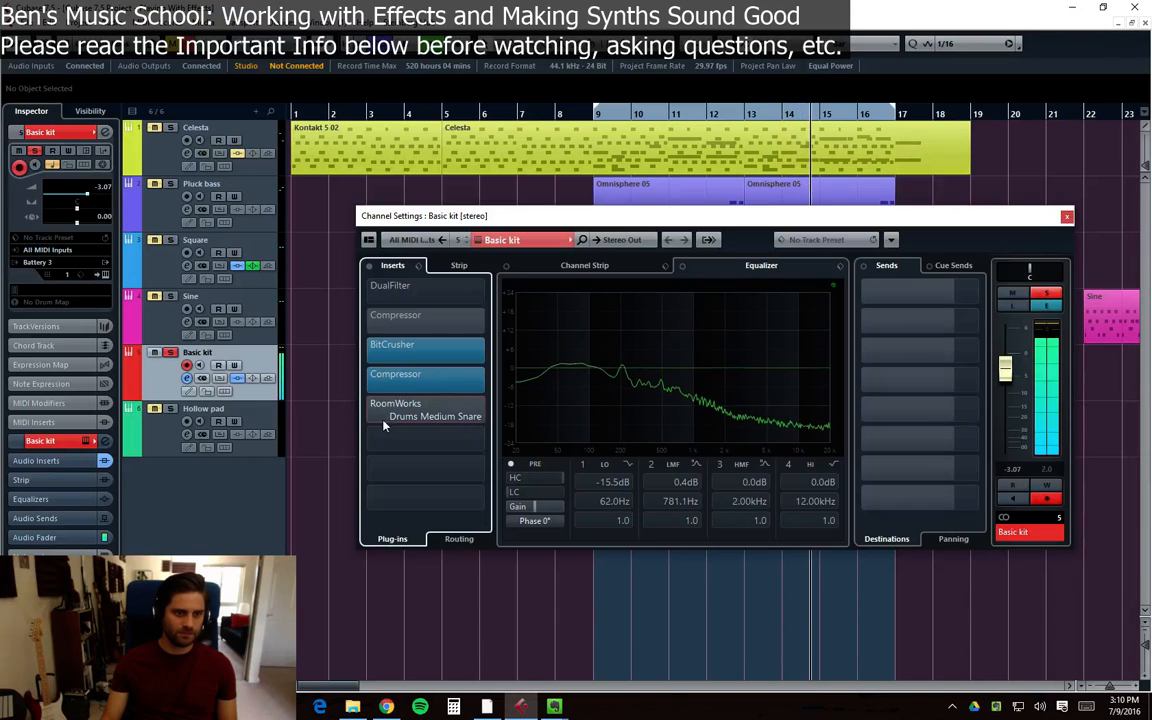
click(1066, 216)
Stop playback, unsolo the Basic kit track and place the playback cursor at bar 8
drag(704, 287, 750, 392)
click(769, 384)
key(space)
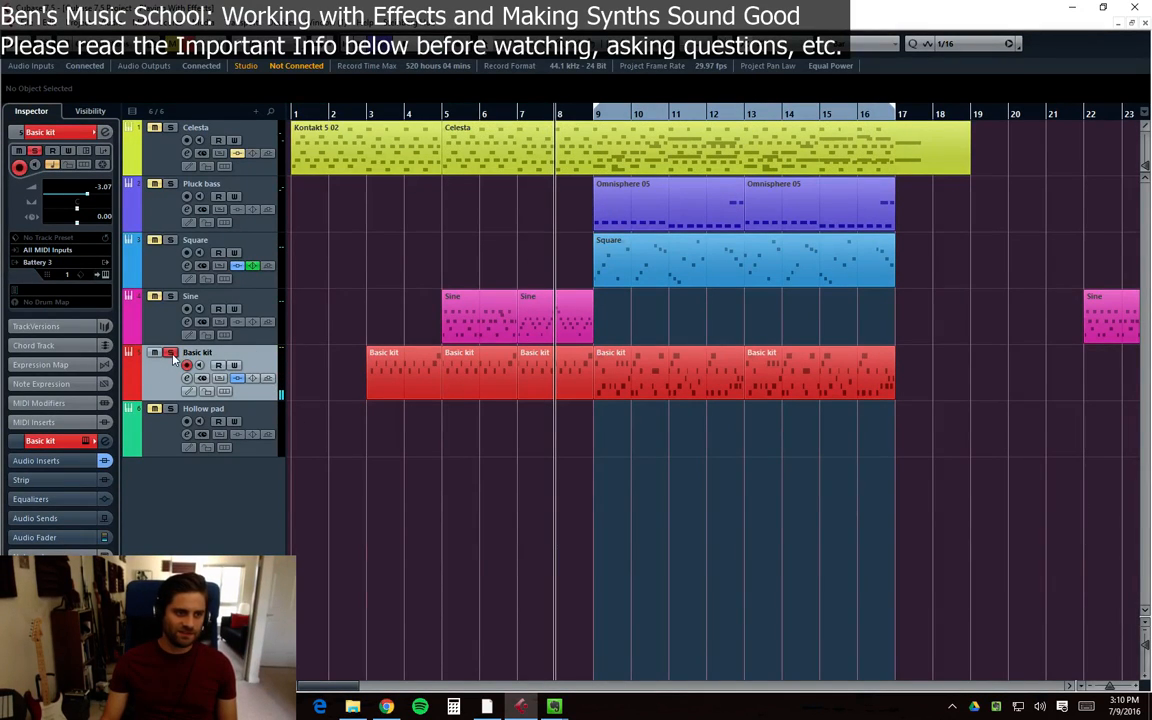
click(481, 128)
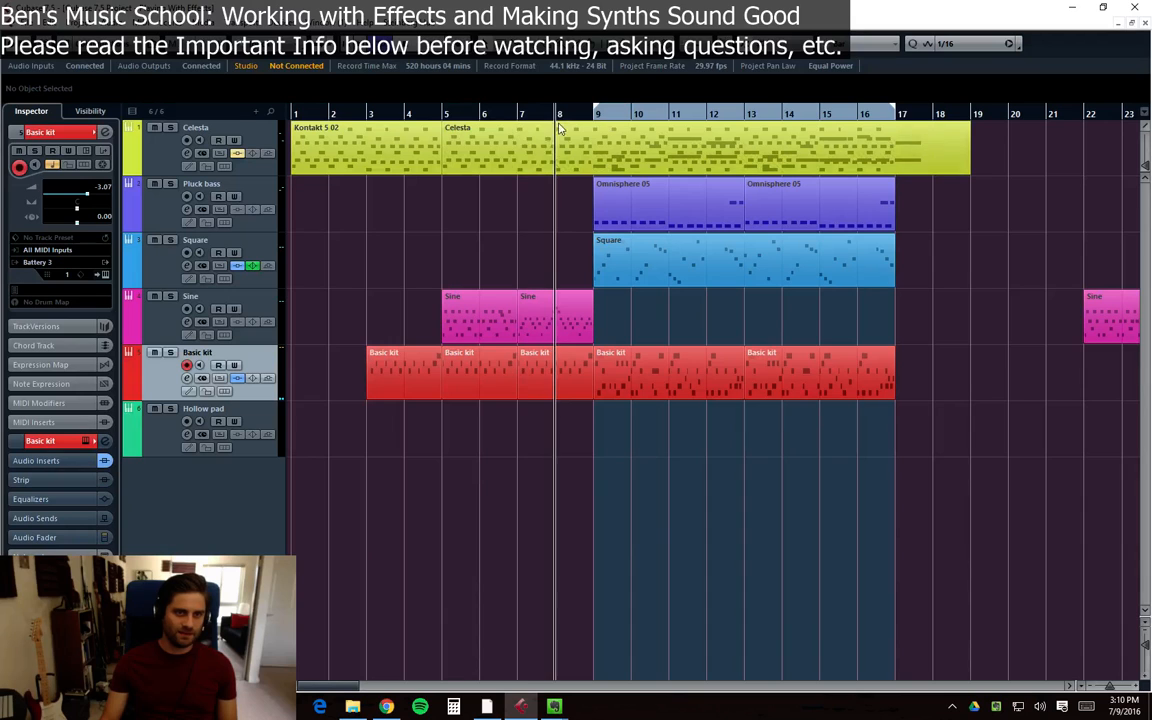
click(513, 131)
click(516, 114)
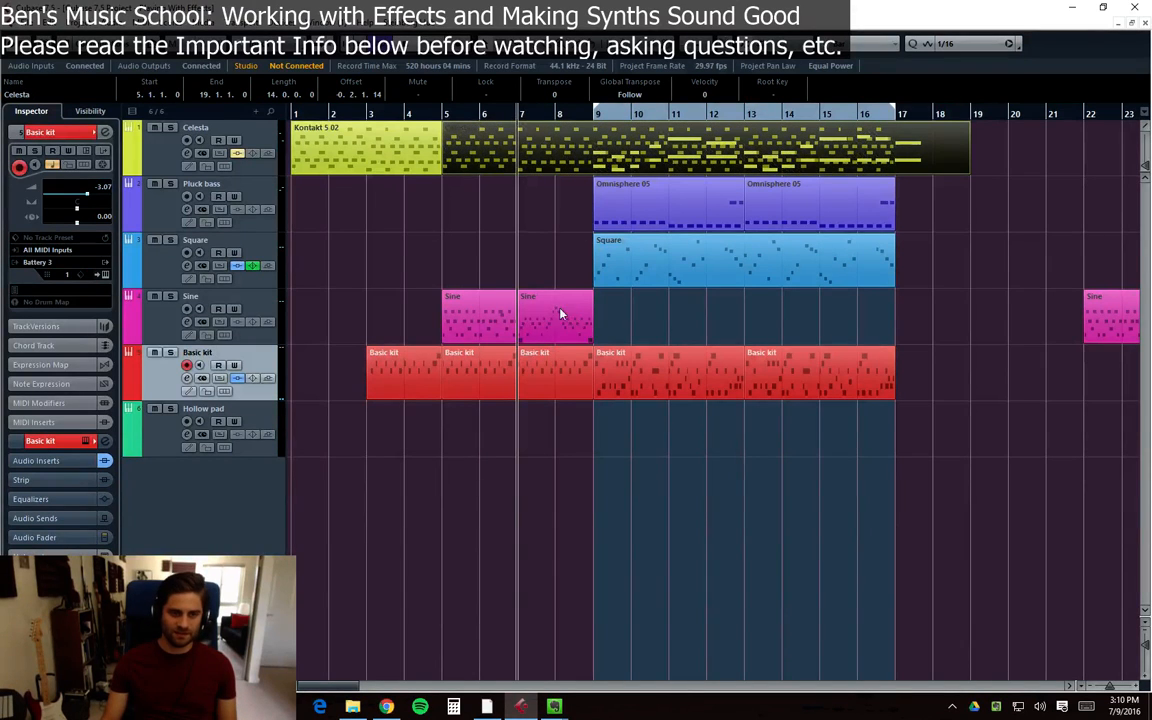
click(555, 114)
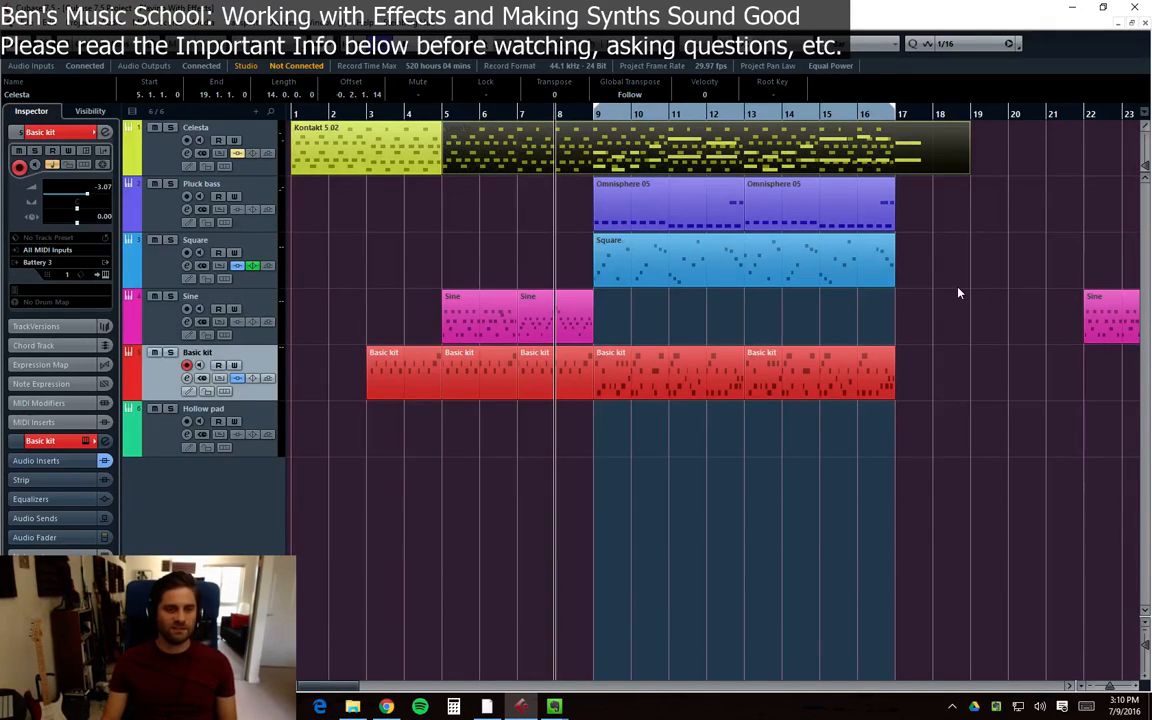
Play the full mix from bar 8 and set the Basic kit's fader to -2.14 in its channel settings
click(160, 282)
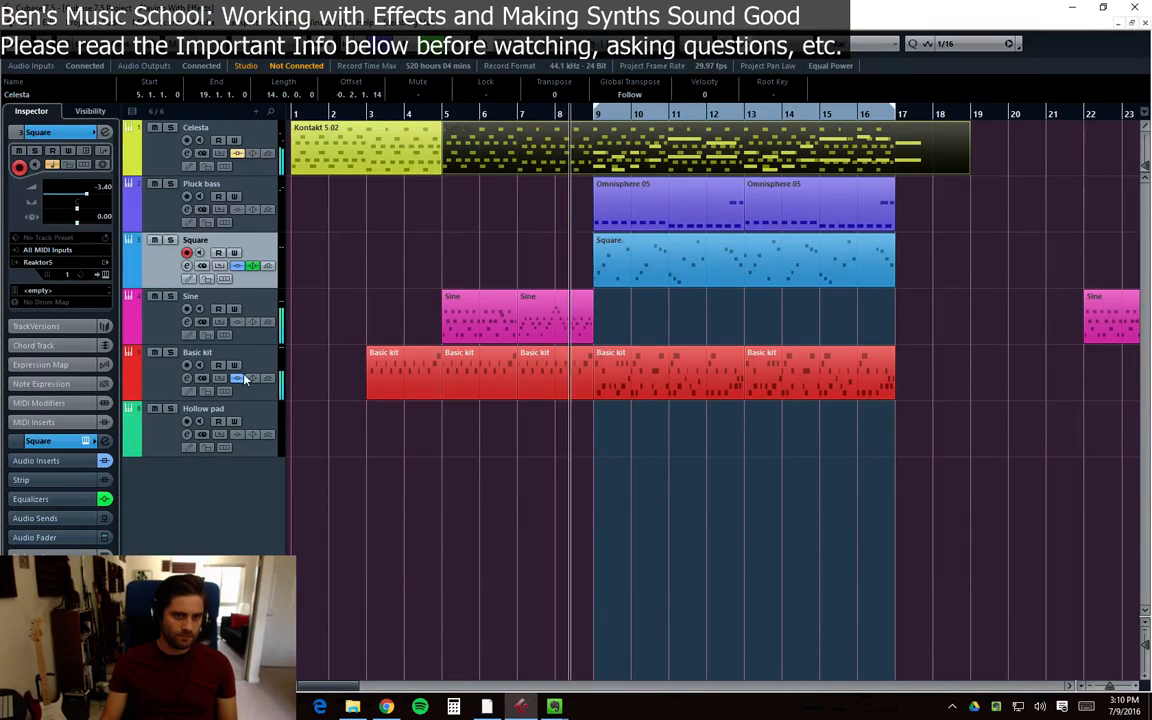
click(160, 376)
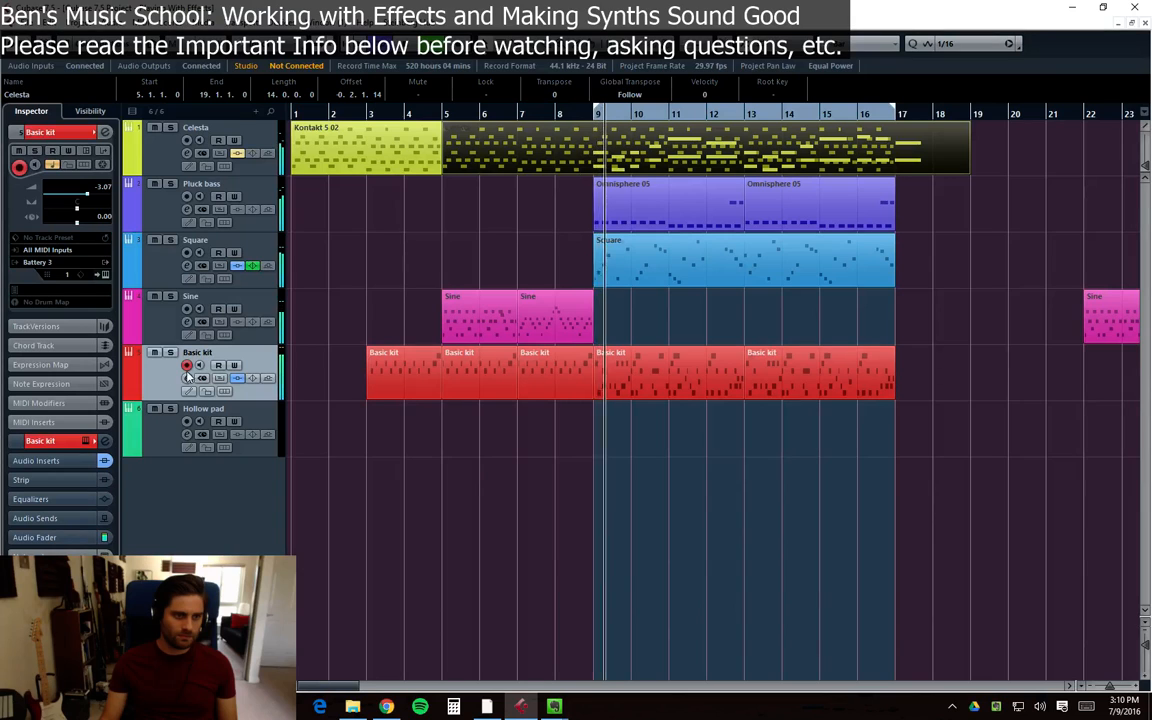
click(187, 378)
mouse_move(1003, 358)
mouse_down()
mouse_move(1018, 362)
mouse_move(1008, 368)
mouse_up()
drag(795, 216, 767, 281)
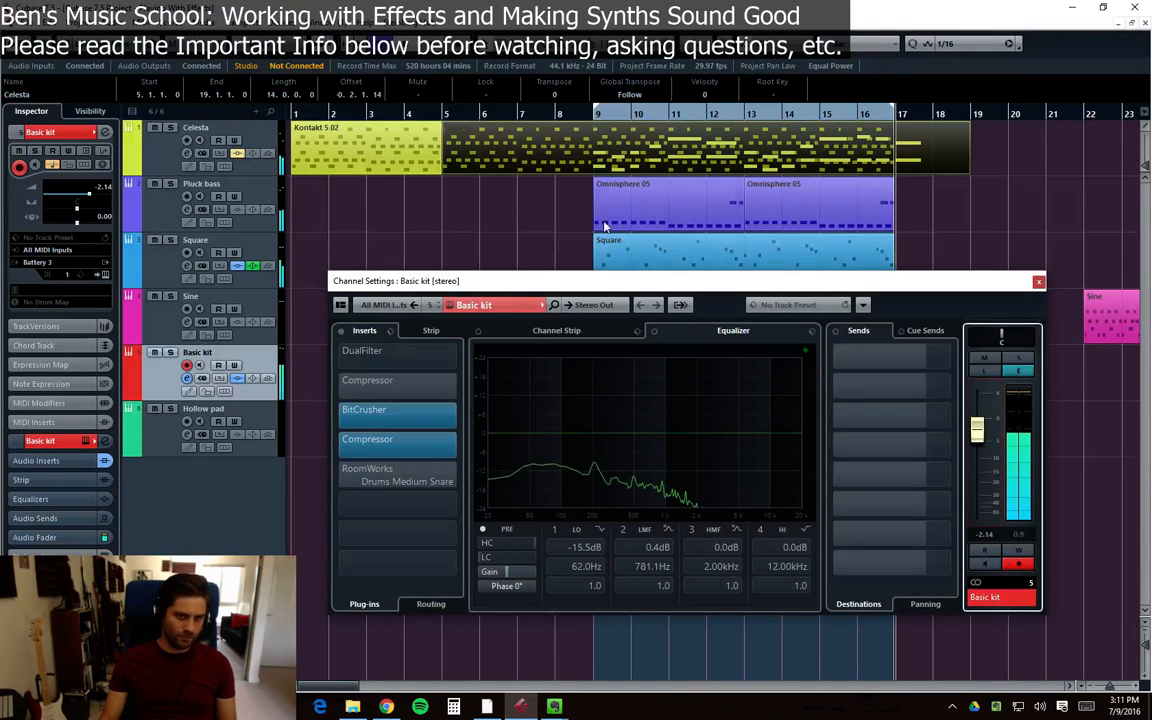
Boost the Basic kit's third EQ band to 11.6 dB at 3.53 kHz and insert PingPongDelay in the sixth slot during playback
drag(689, 433, 725, 401)
key(space)
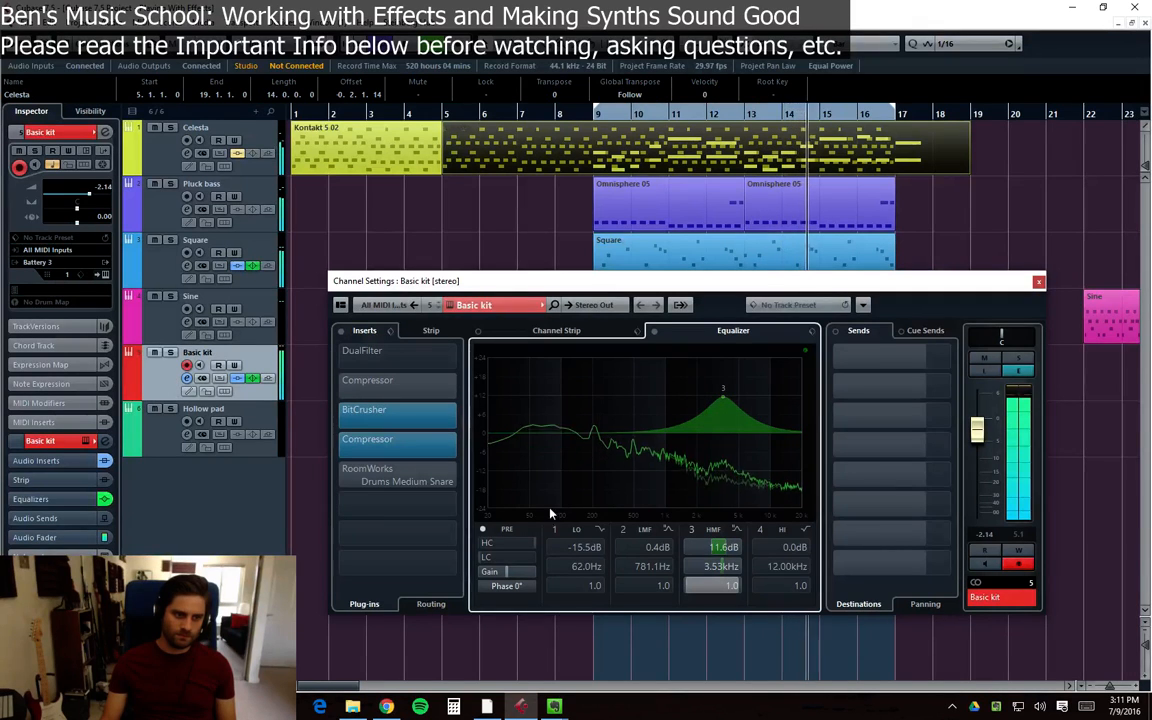
click(380, 504)
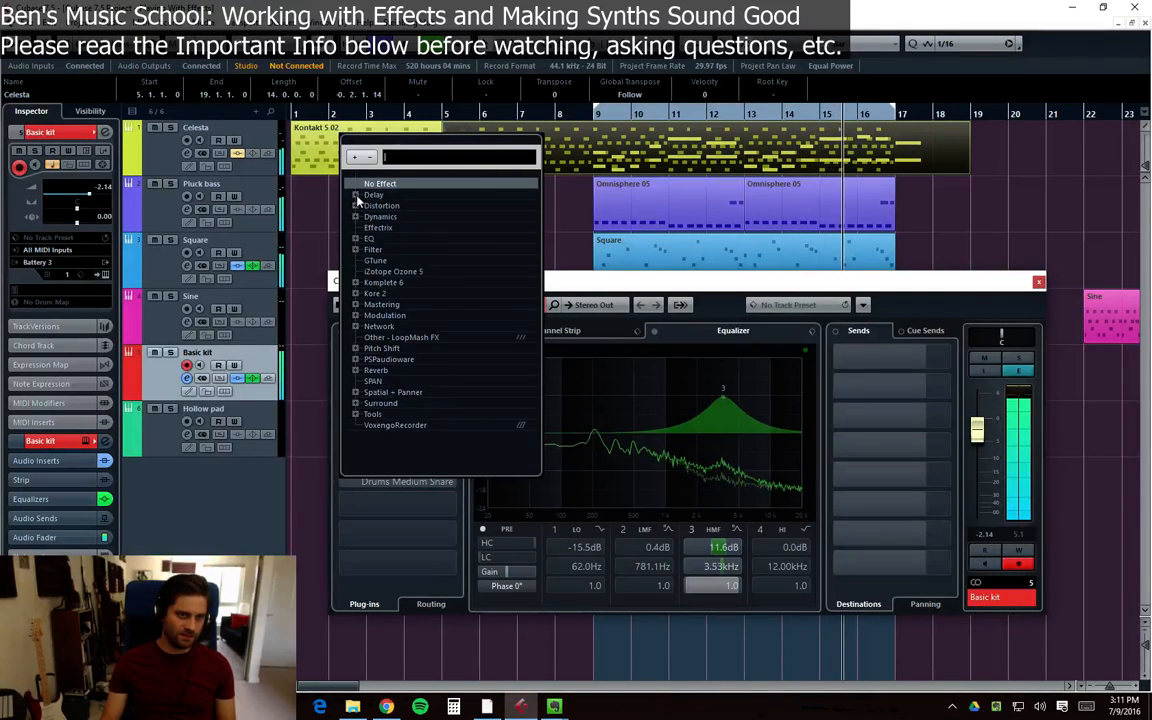
click(356, 195)
click(395, 238)
click(530, 281)
click(430, 507)
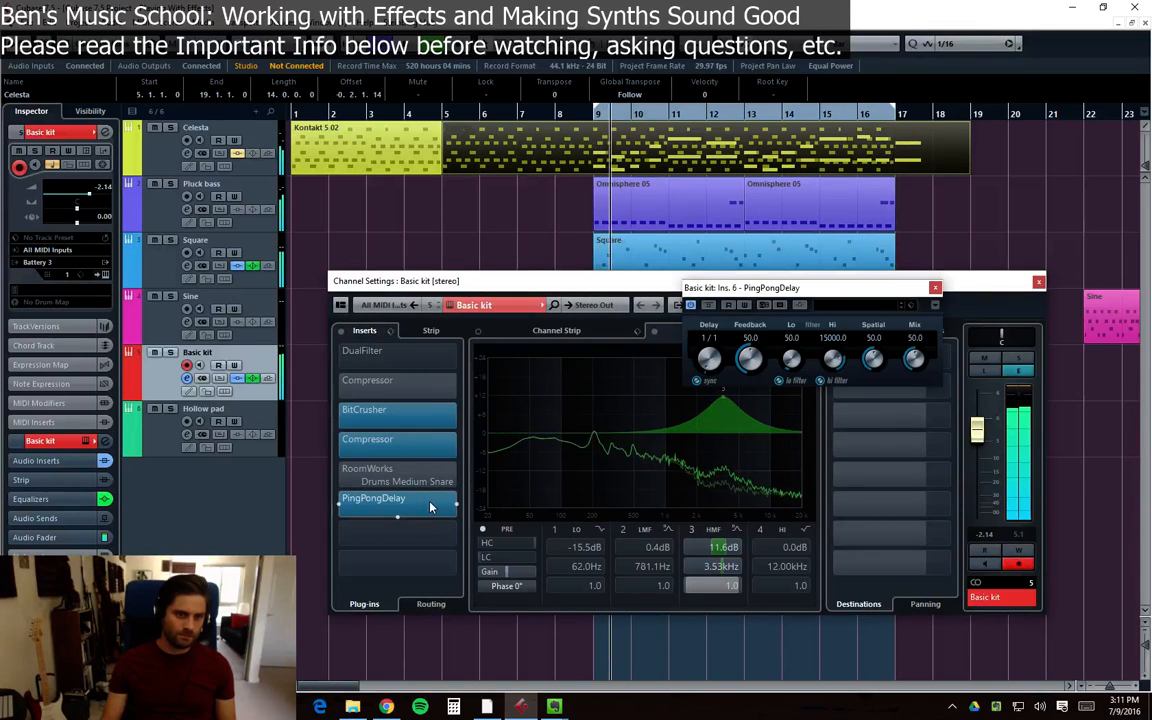
Set the Basic kit's PingPongDelay to a 1/8 D delay, Feedback 38.0 and Mix 16.0
scroll(704, 335, down, 3)
drag(745, 290, 747, 281)
drag(750, 357, 753, 381)
drag(915, 358, 928, 400)
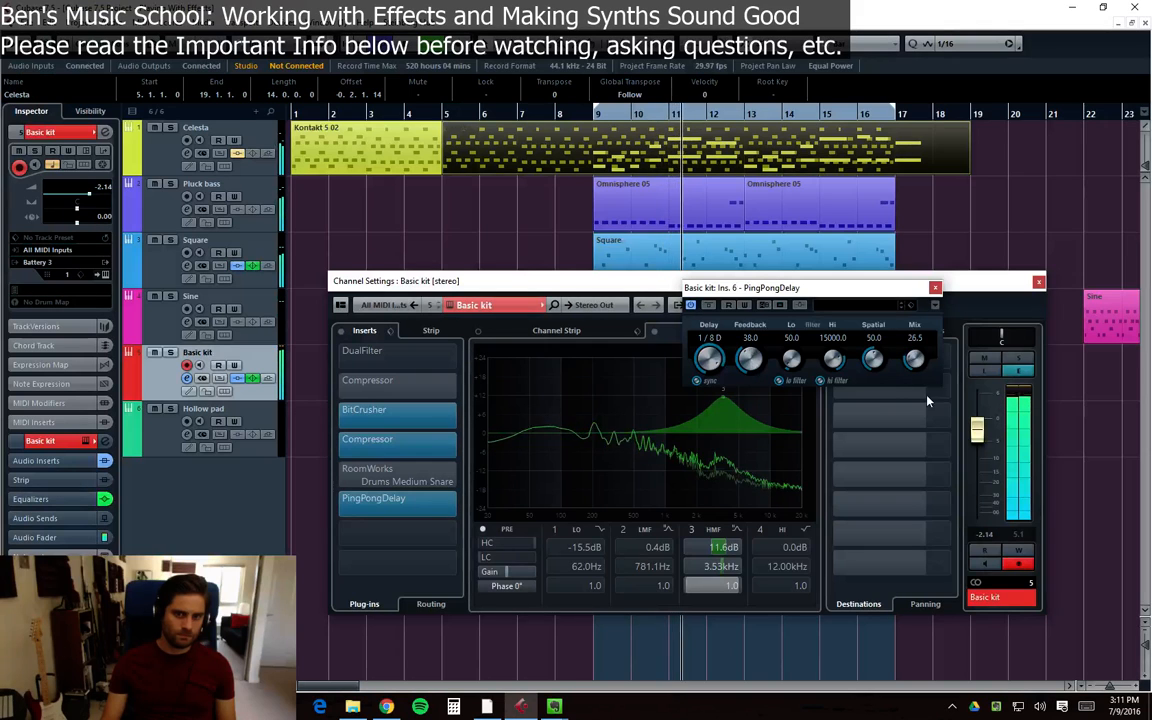
scroll(917, 370, down, 5)
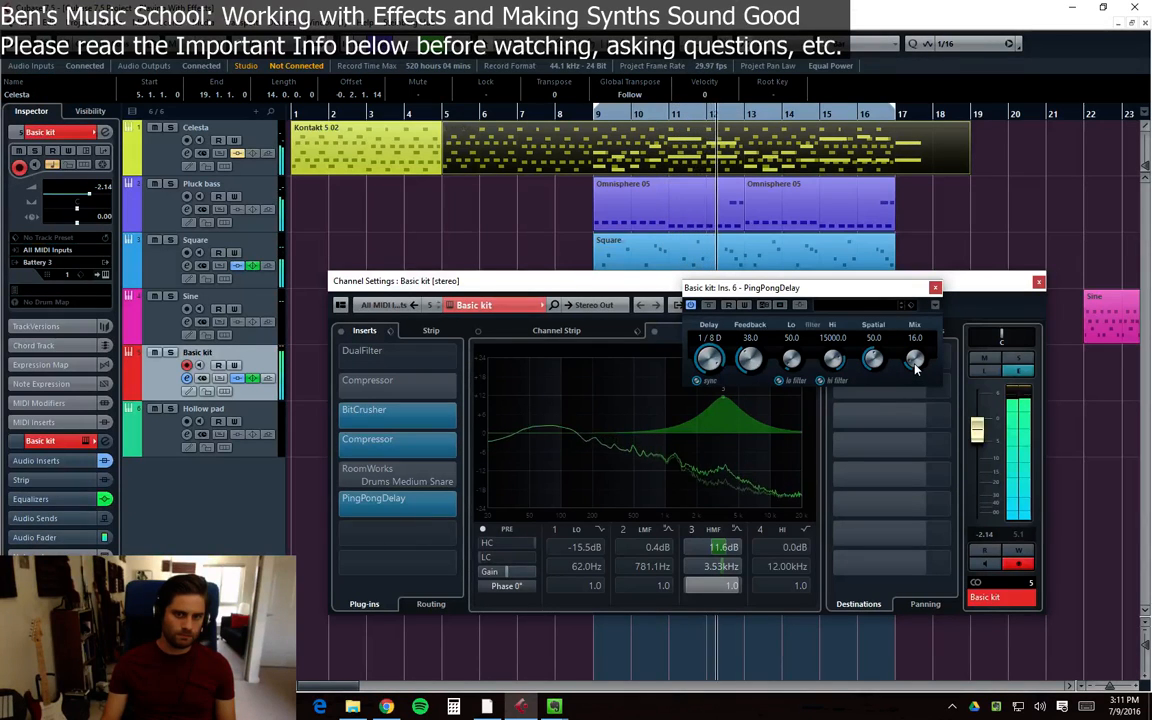
drag(790, 288, 654, 328)
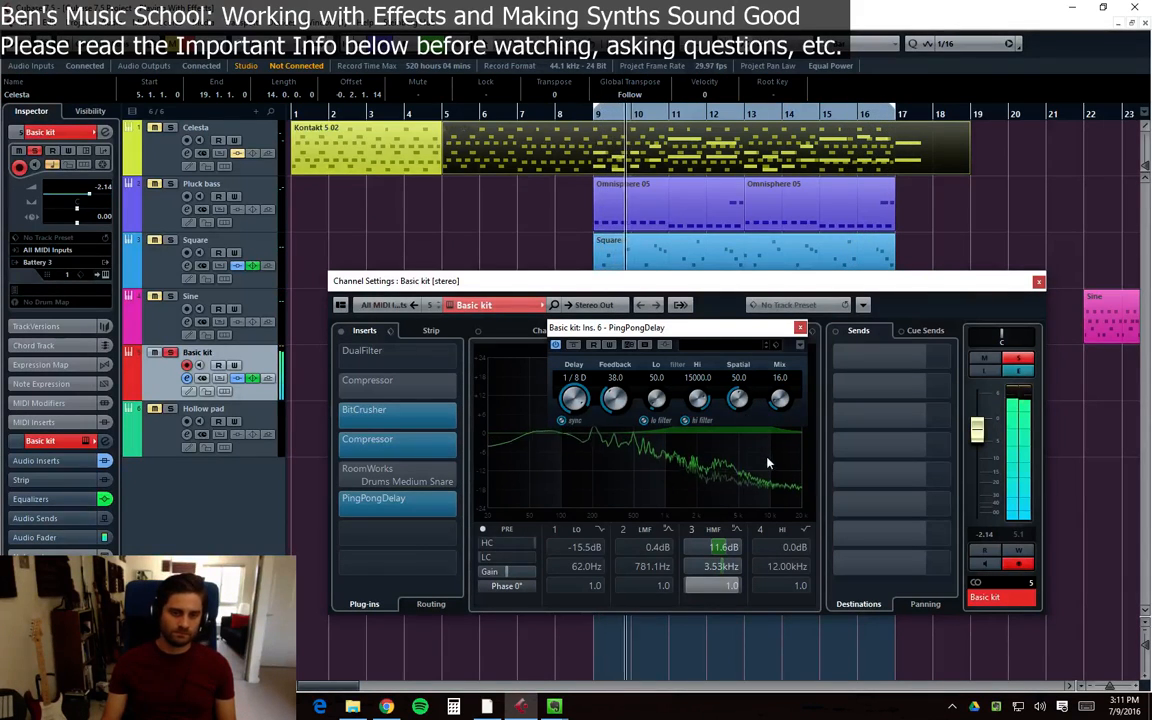
Switch off the PingPongDelay, lower Compressor and BitCrusher inserts on the Basic kit and close its channel settings
click(556, 345)
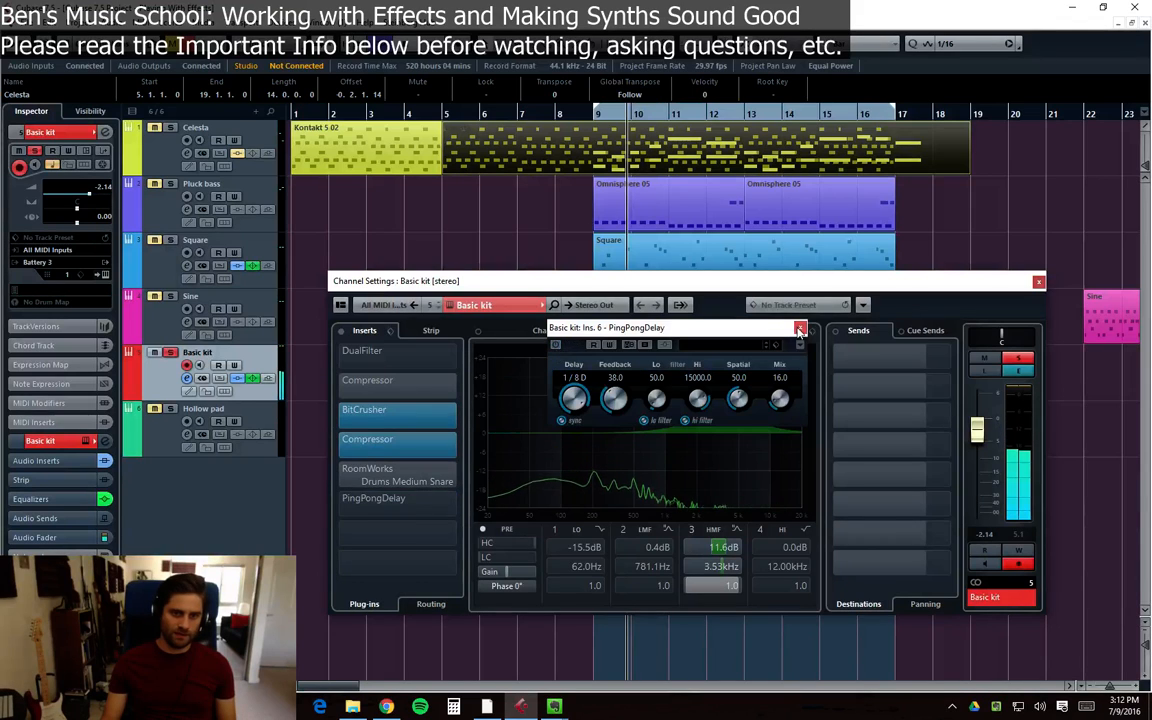
click(799, 328)
click(339, 446)
click(340, 416)
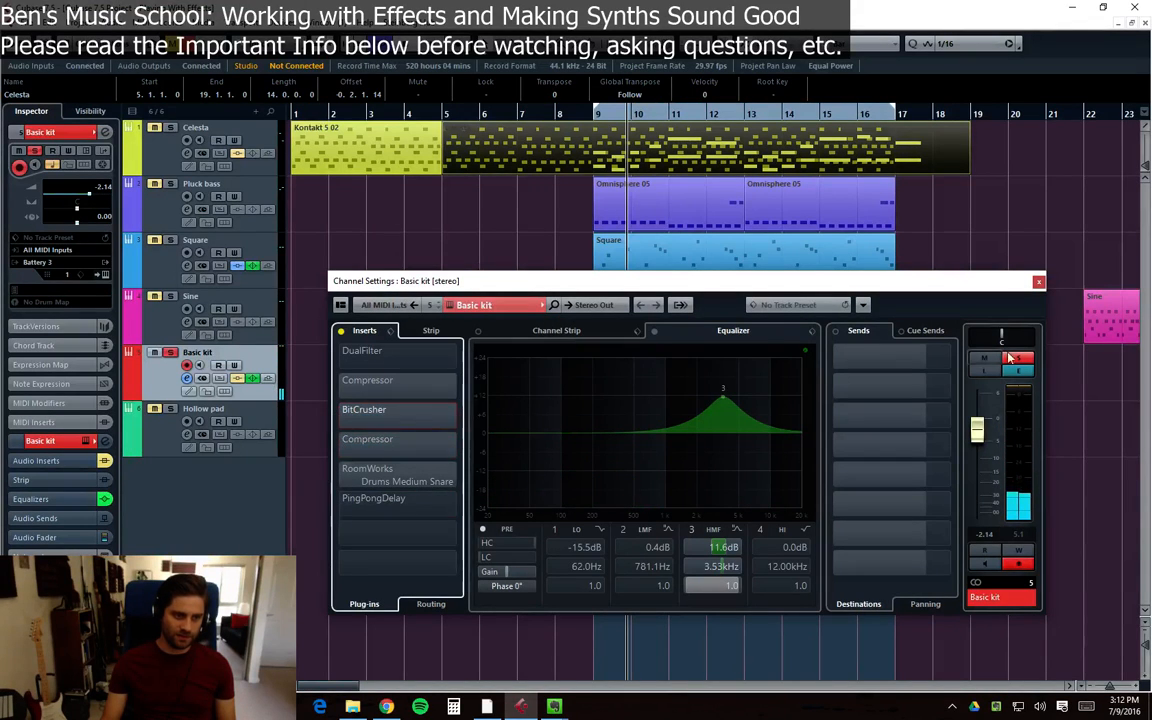
drag(1006, 285, 1009, 282)
click(1041, 279)
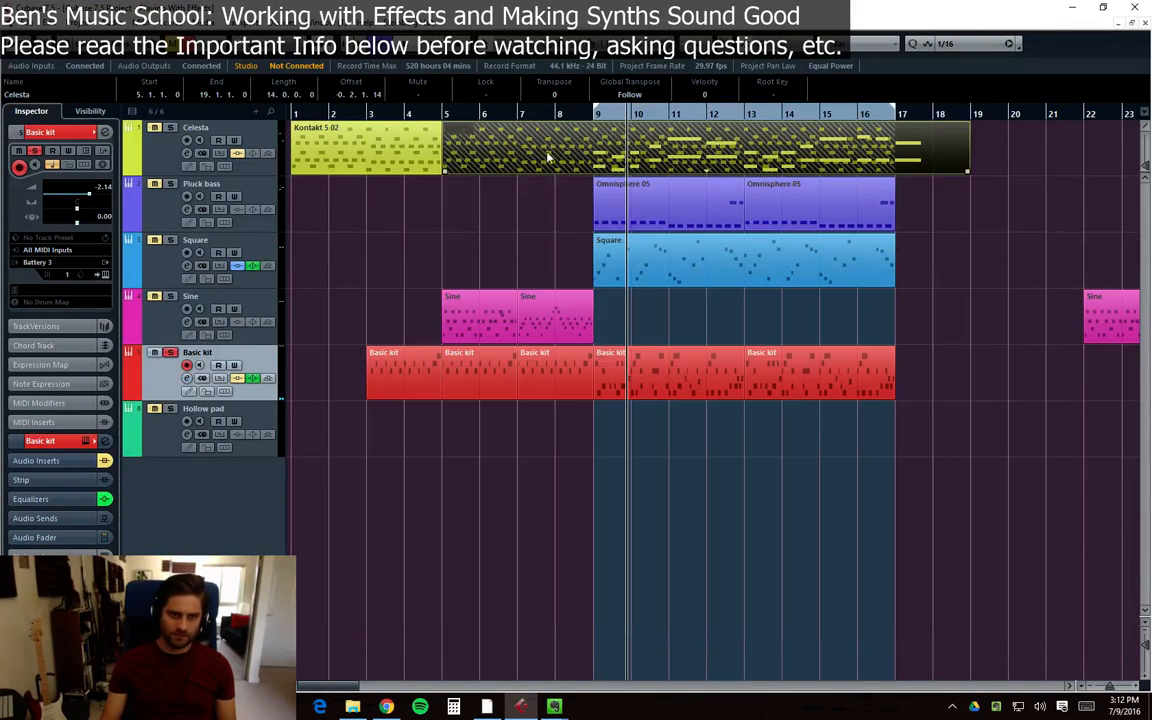
Play the soloed Basic kit, bypass its equalizer, review its channel settings and stop playback
click(681, 386)
key(space)
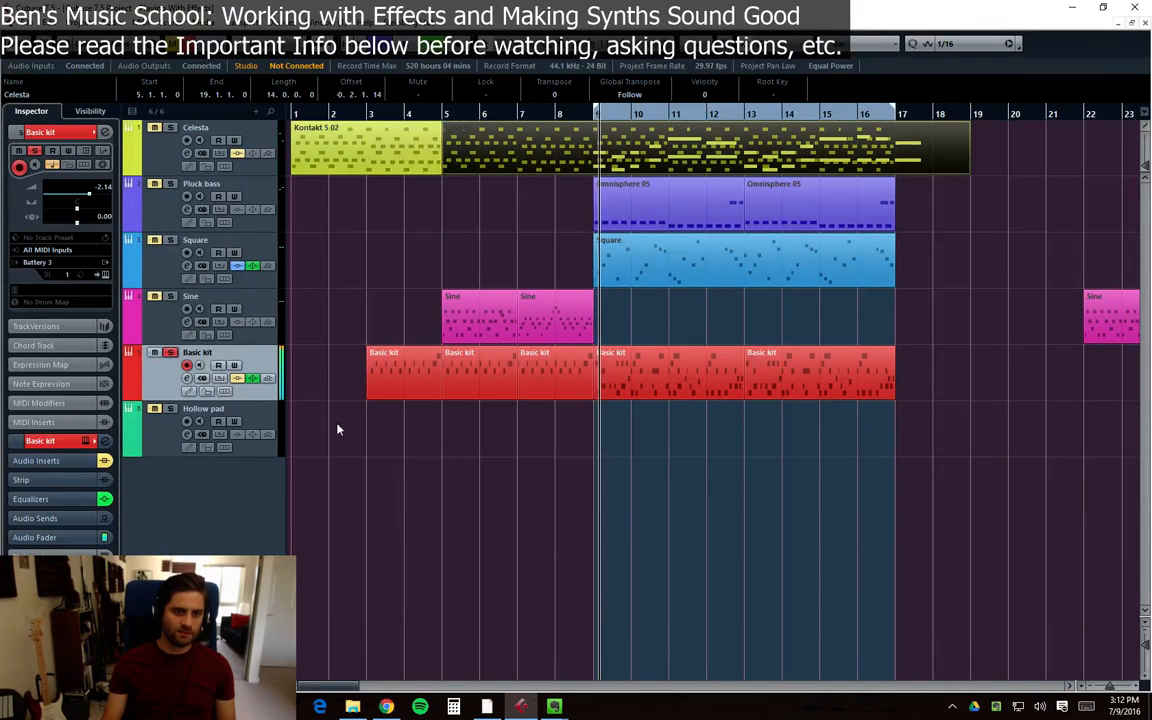
click(253, 379)
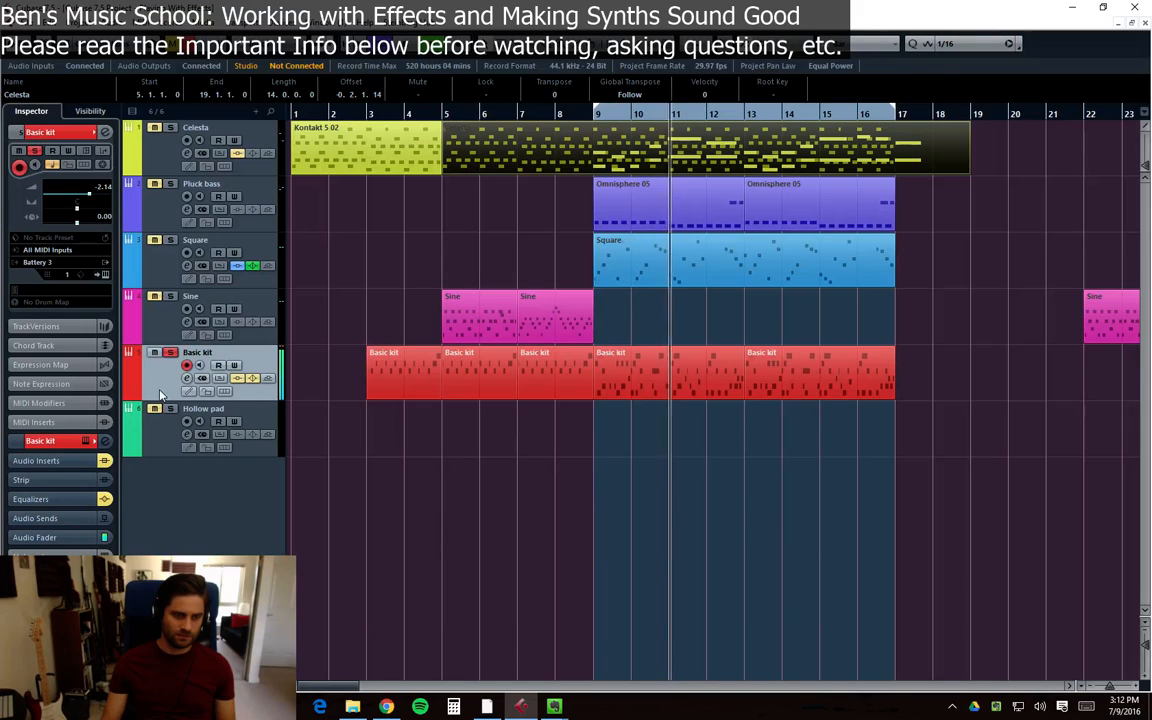
click(130, 352)
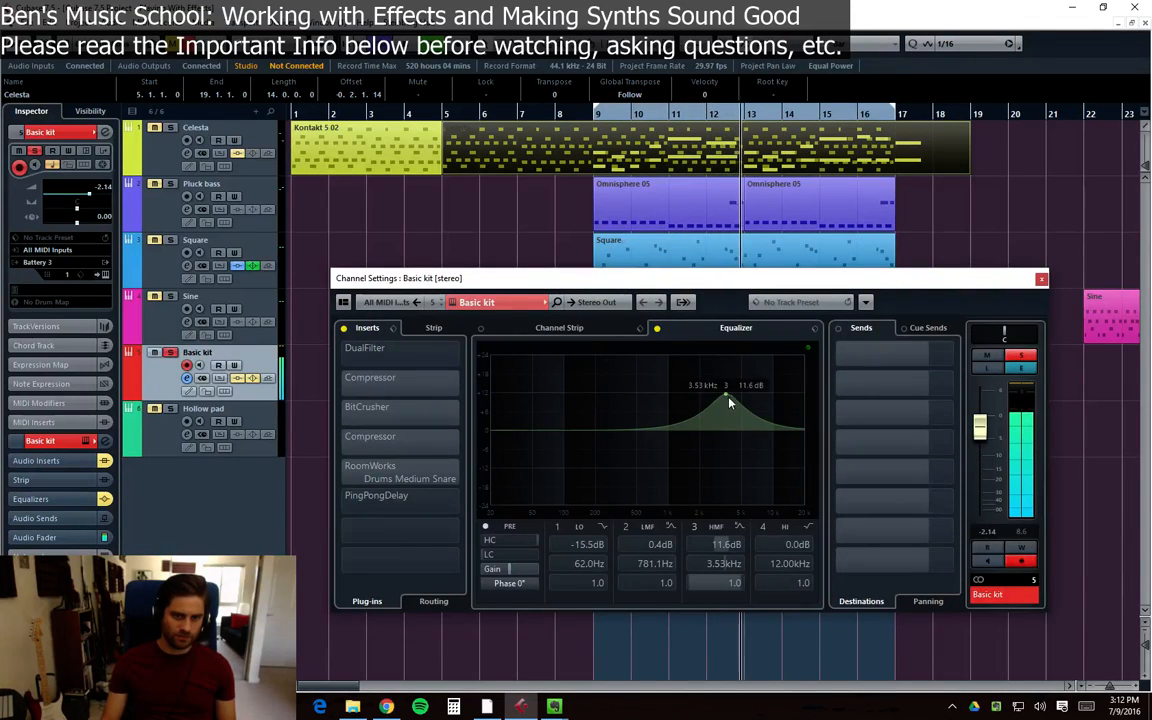
click(1041, 278)
click(662, 160)
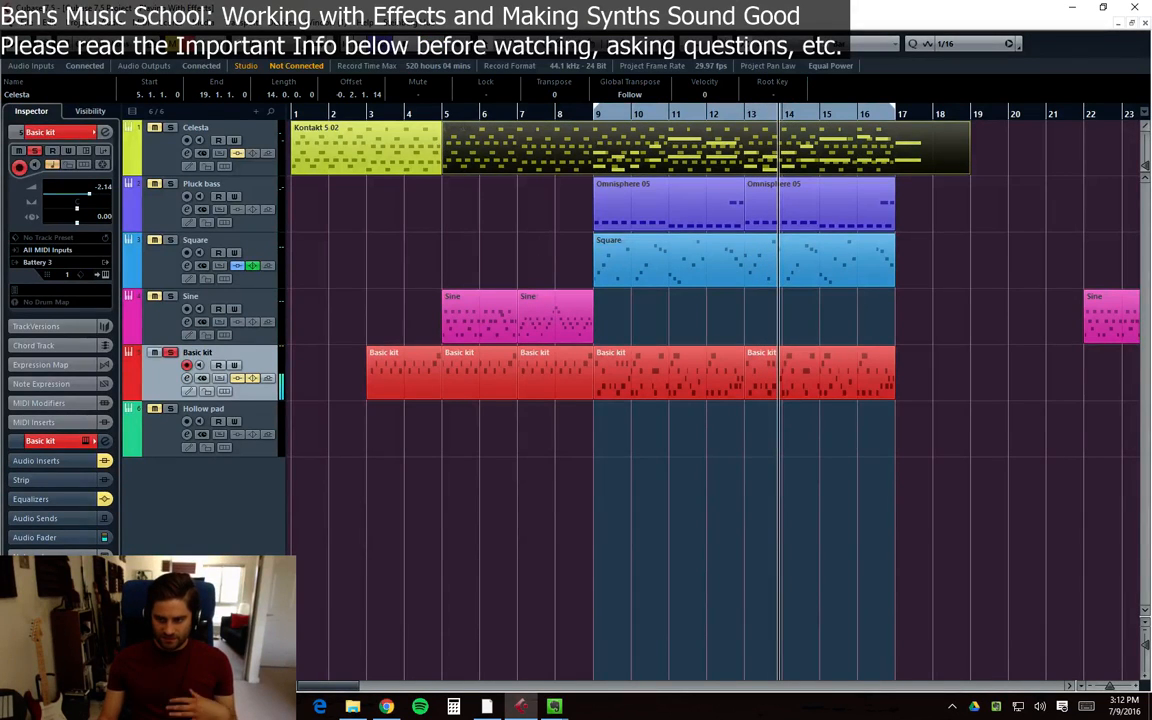
Unsolo the Basic kit track and open the Celesta track's channel settings
key(alt+Tab)
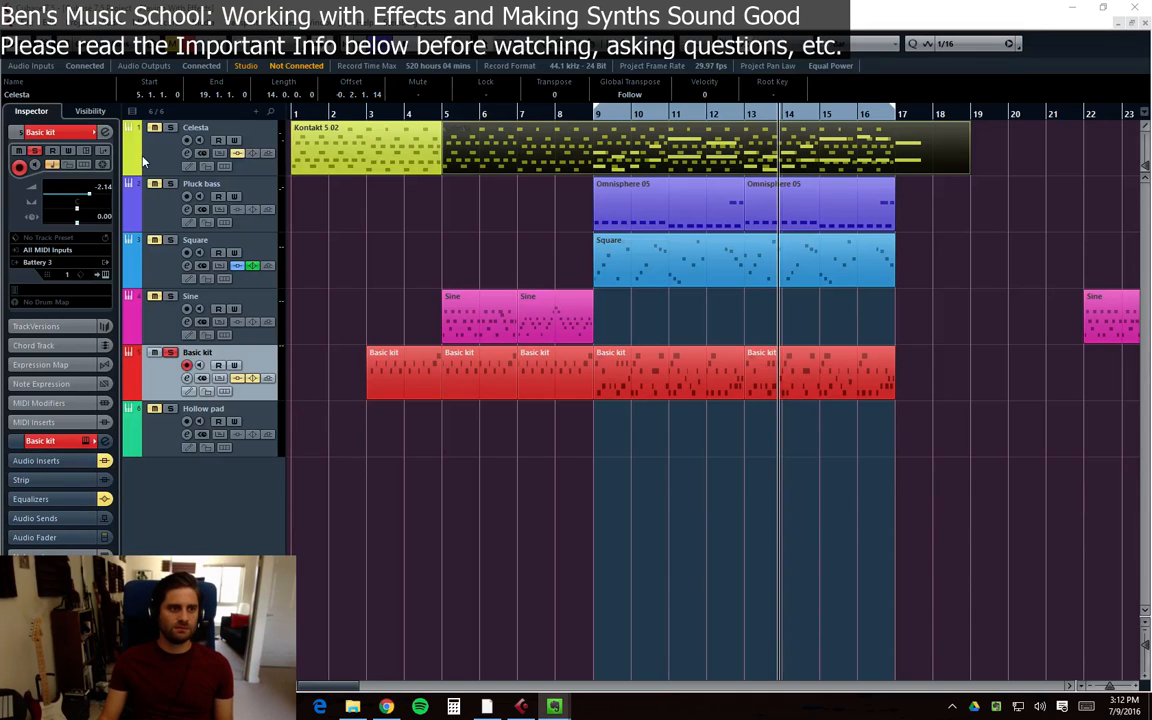
click(171, 353)
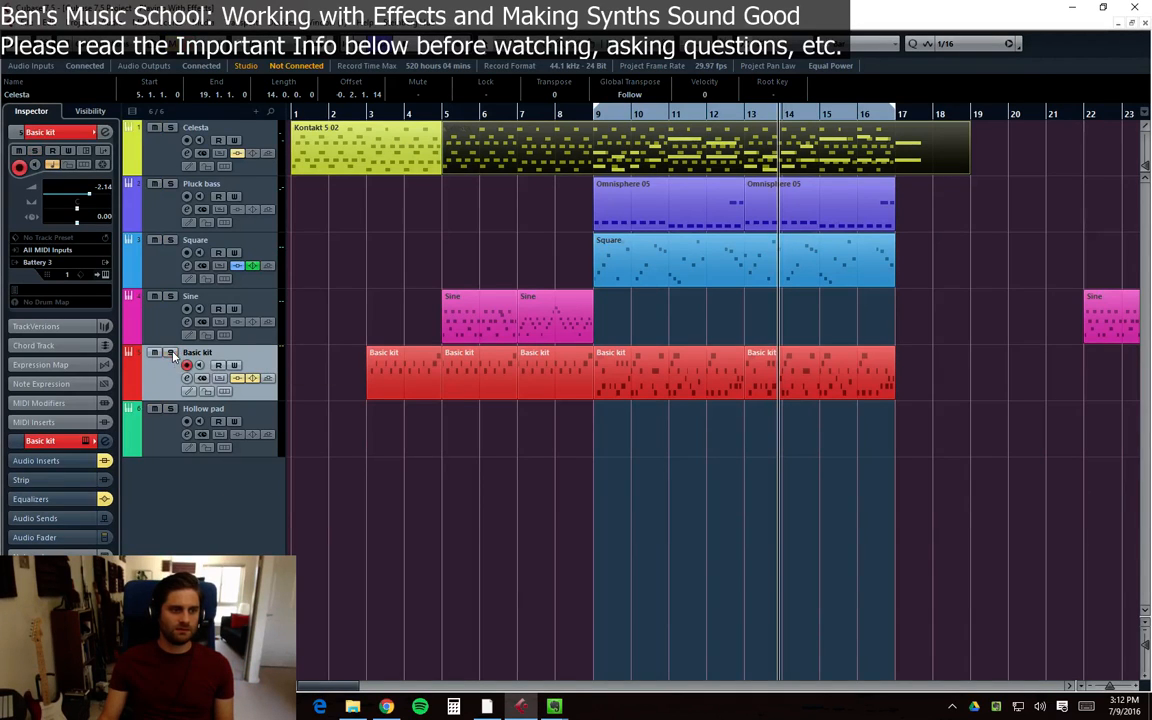
click(159, 160)
key(e)
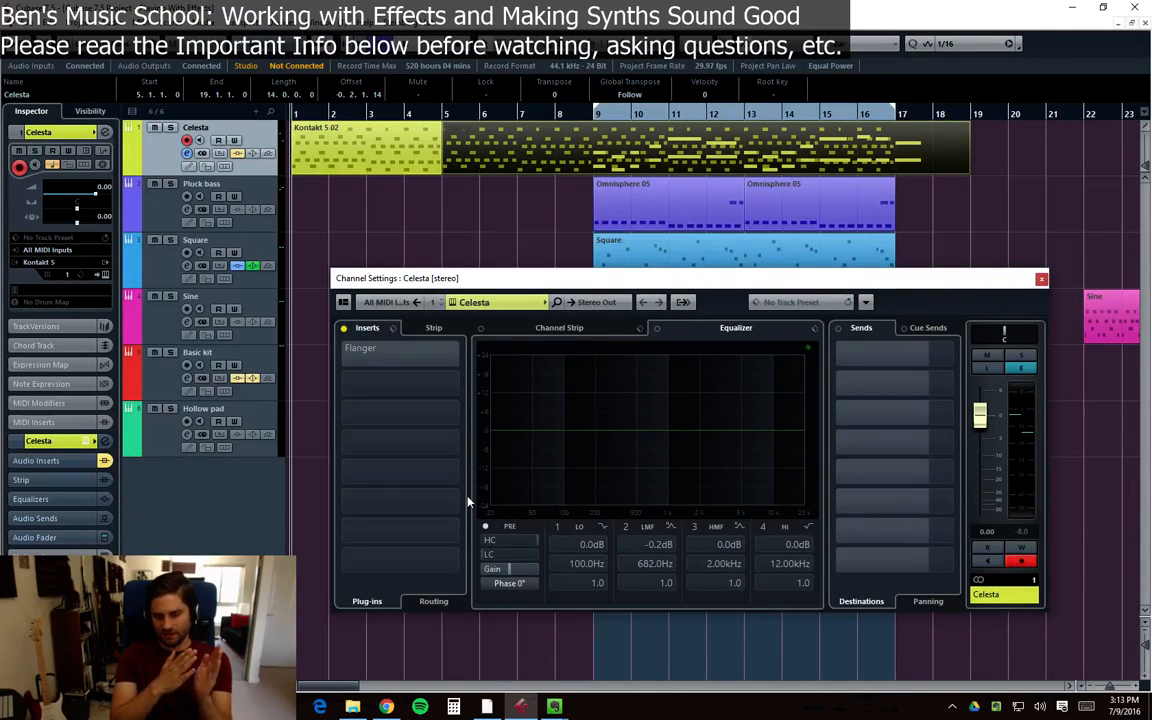
Play the Celesta track soloed, open its Flanger insert and compare the sound with the effect on and off
click(442, 388)
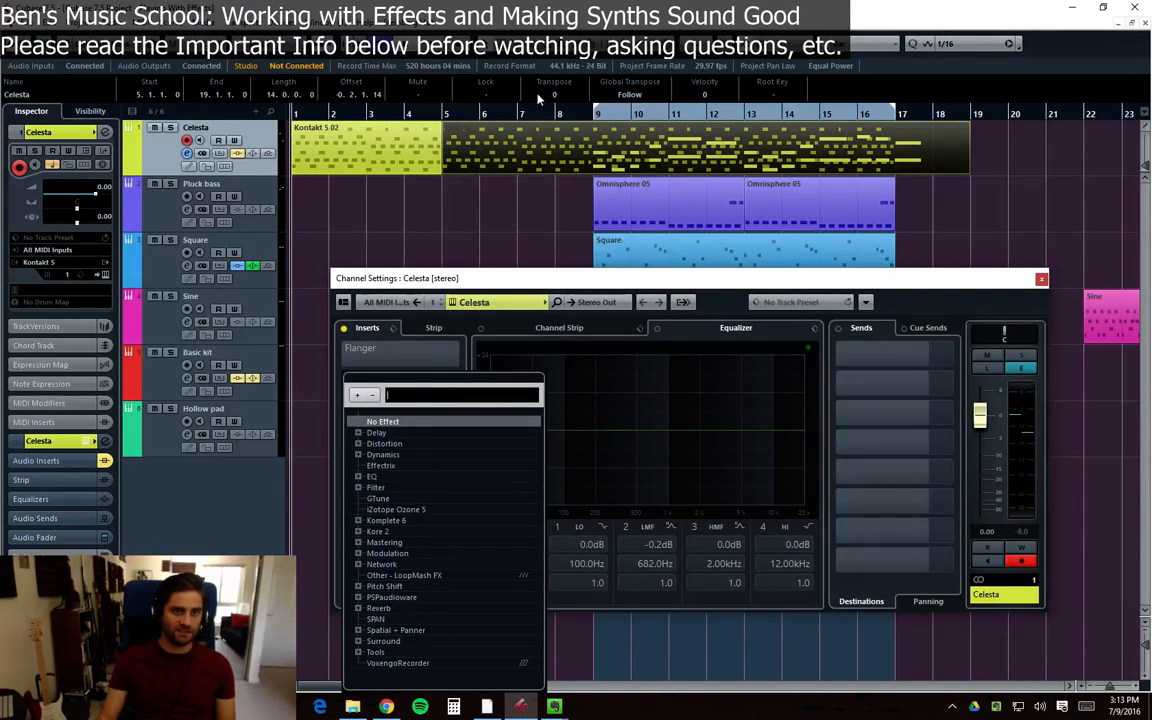
key(Escape)
key(space)
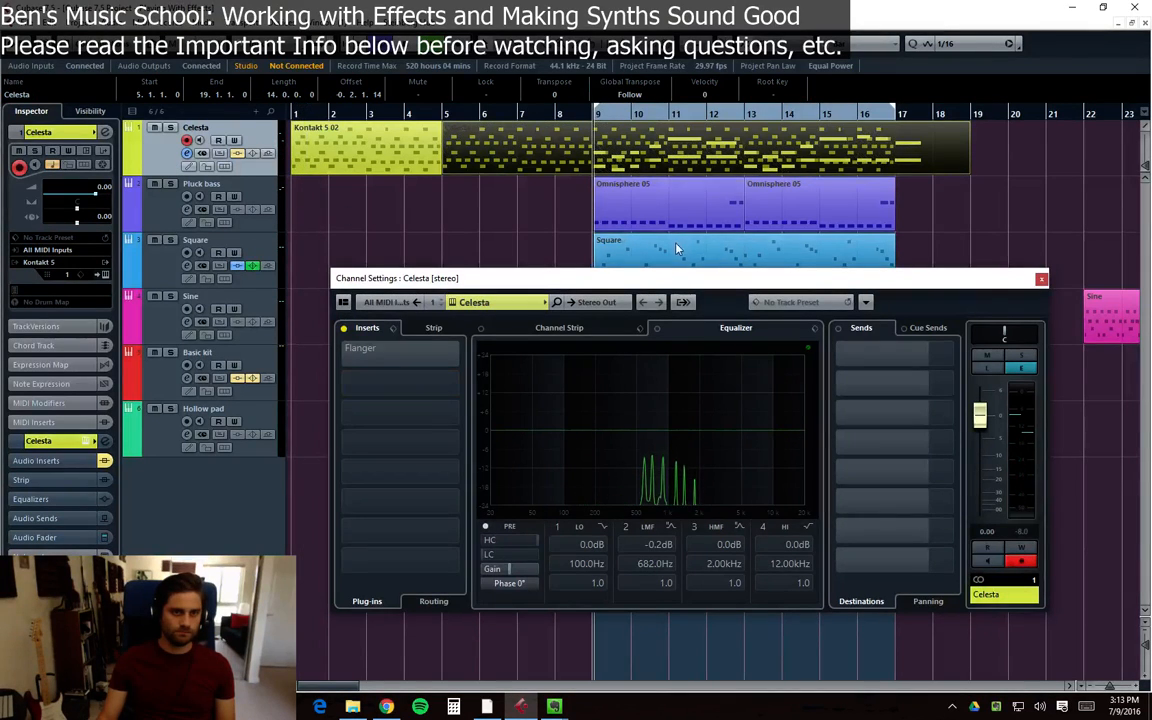
click(170, 128)
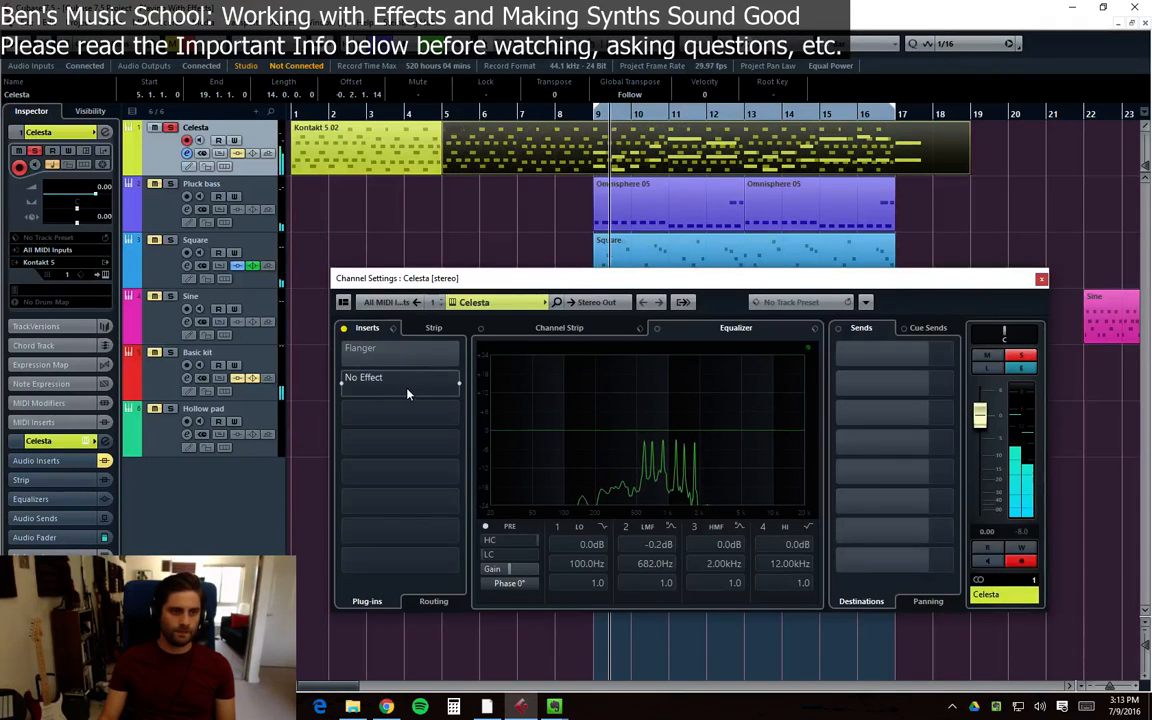
click(370, 368)
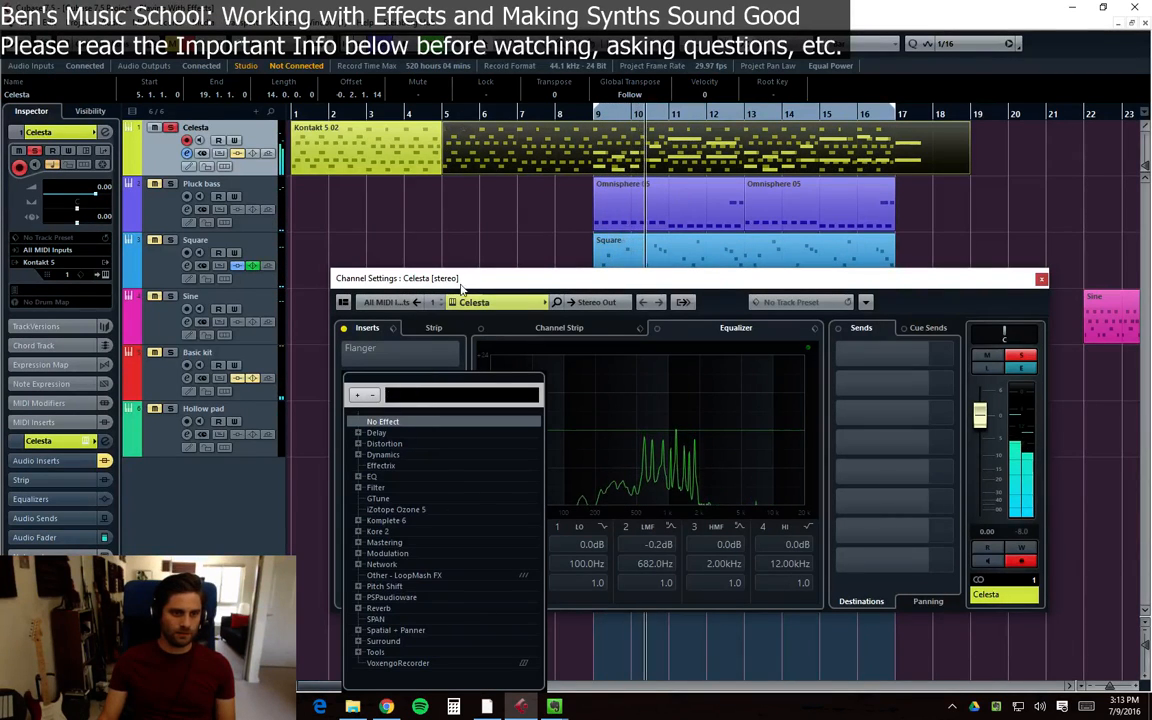
click(347, 355)
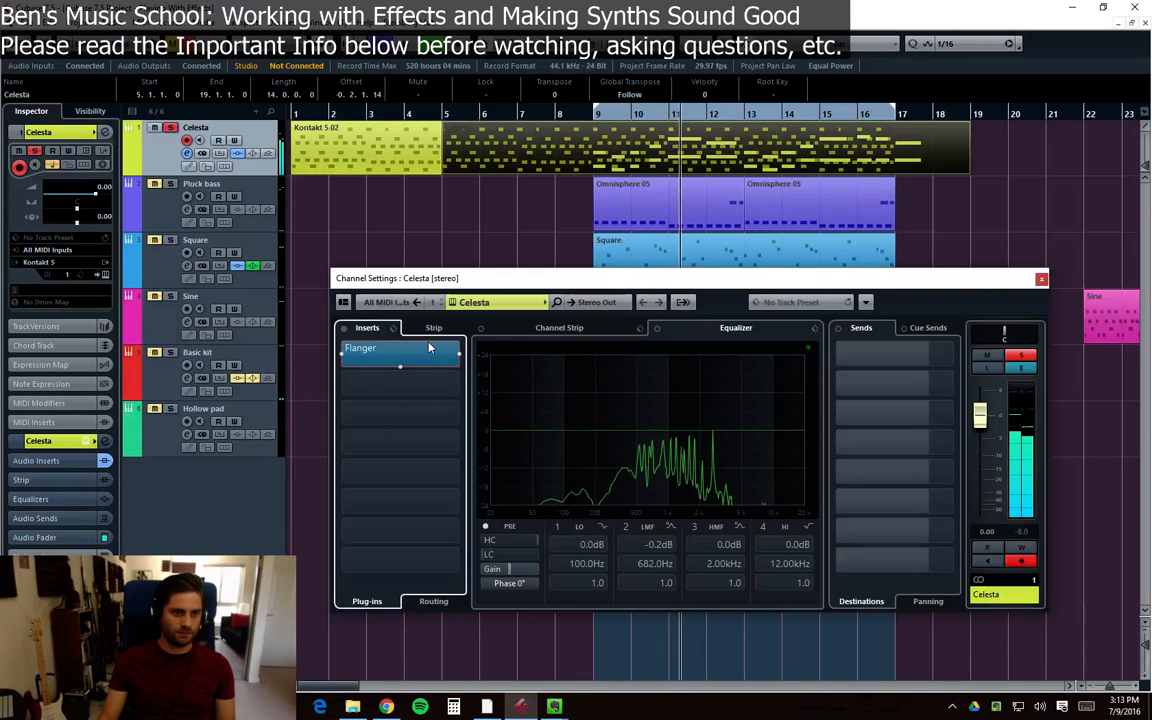
click(350, 355)
drag(425, 360, 482, 366)
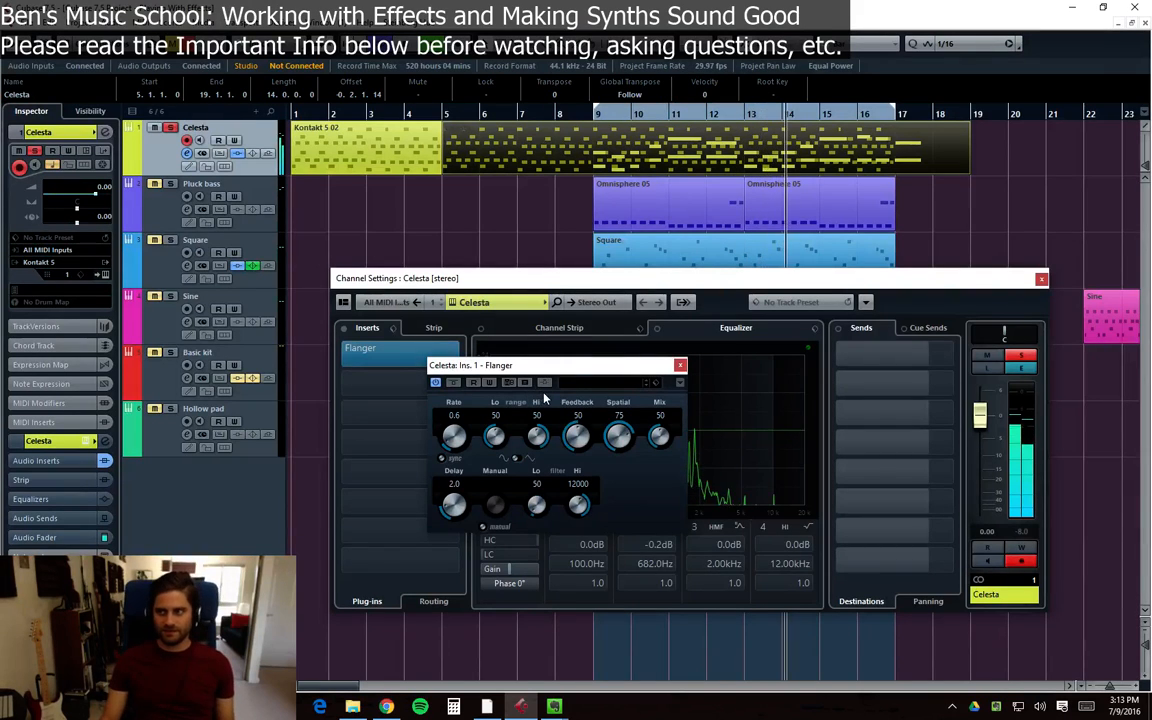
click(434, 384)
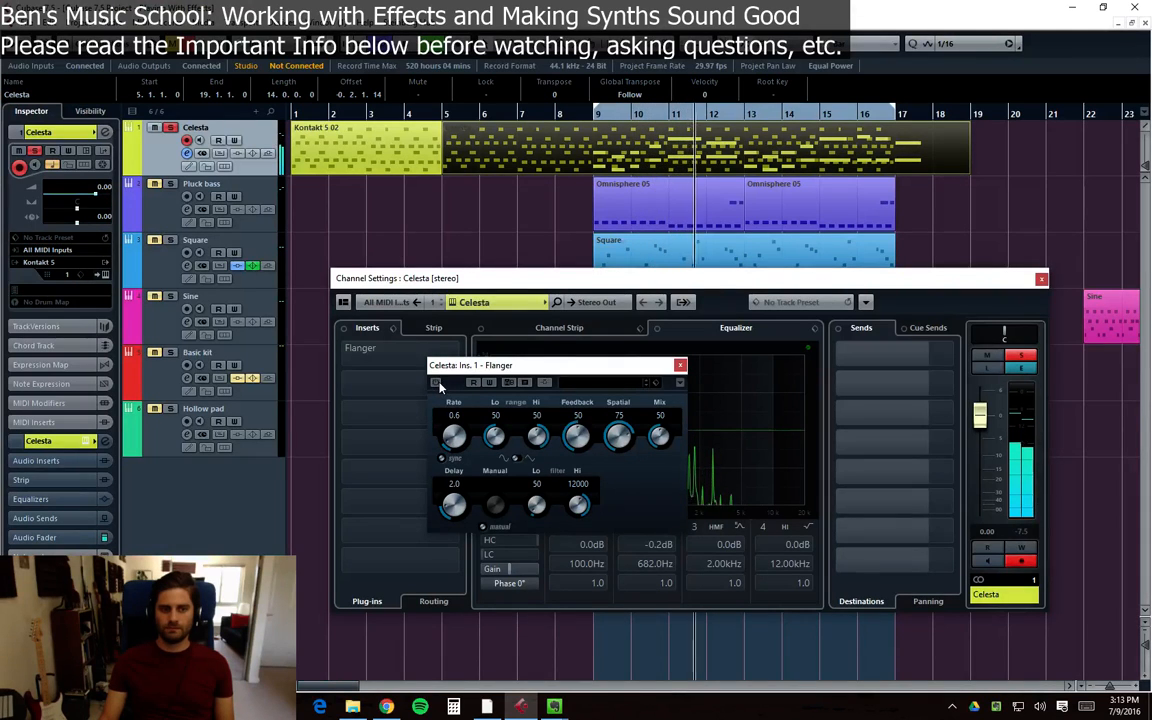
click(437, 384)
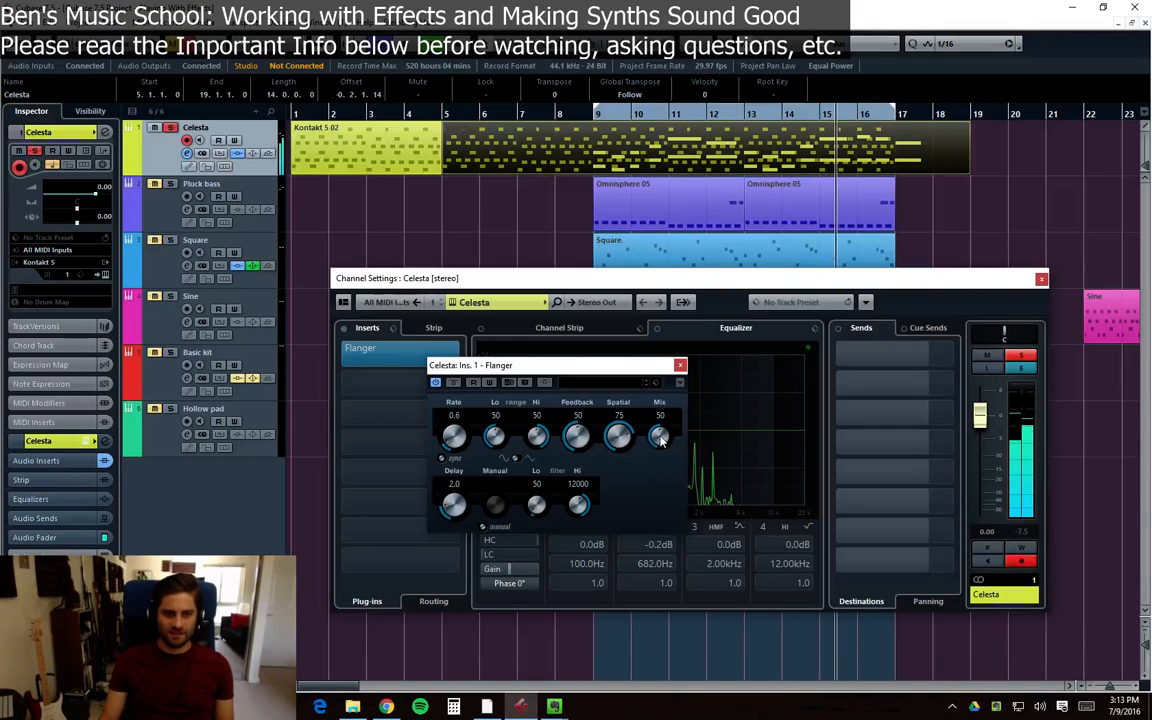
Set the Celesta Flanger's Rate to 1.3 and Feedback to 48, then switch the effect off and close its window
mouse_move(453, 437)
mouse_down()
mouse_move(465, 430)
mouse_move(457, 437)
mouse_up()
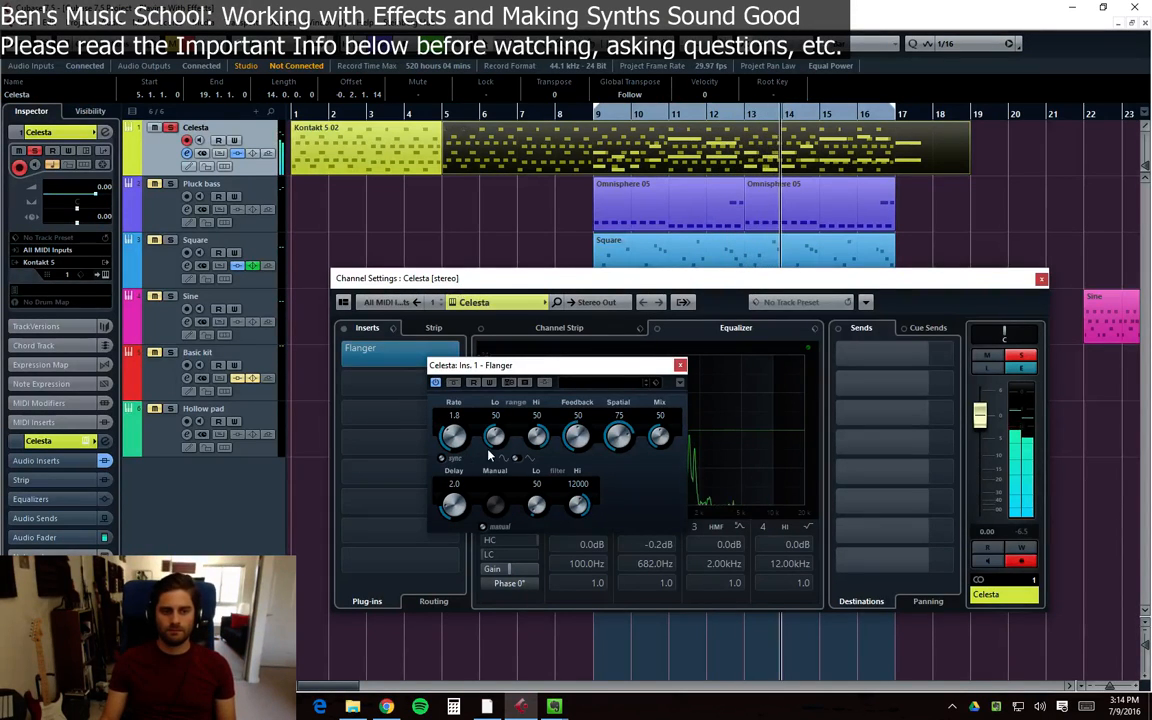
drag(451, 437, 455, 434)
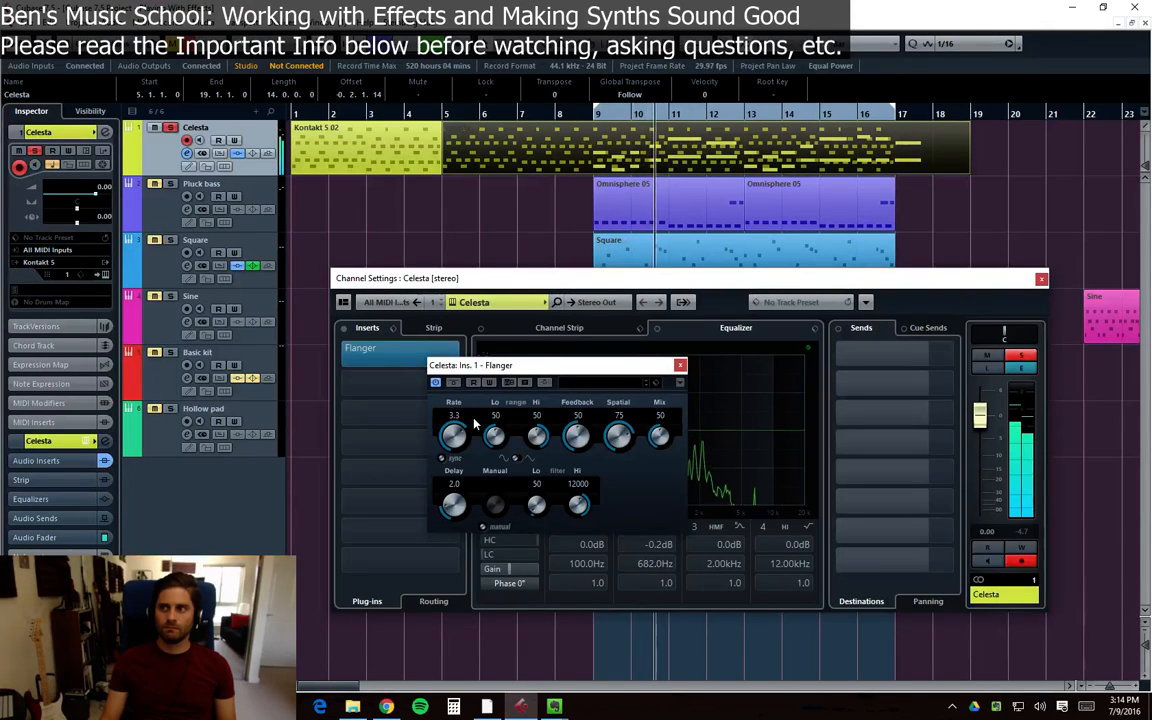
drag(474, 424, 463, 474)
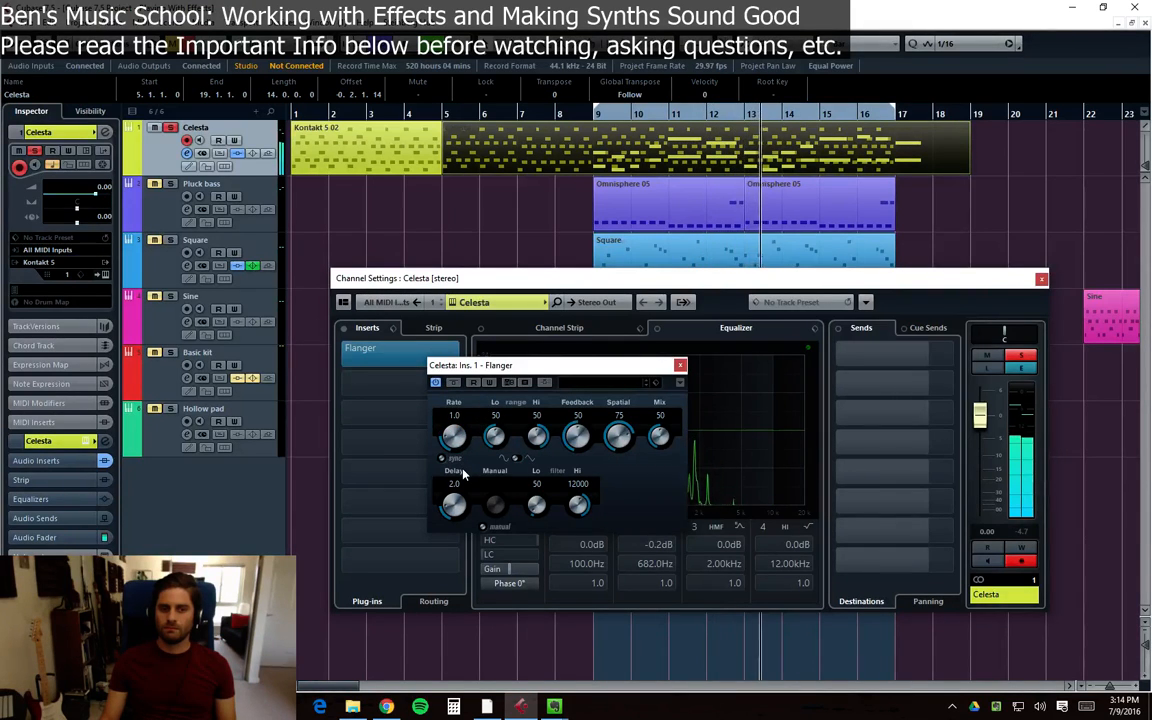
drag(465, 480, 547, 446)
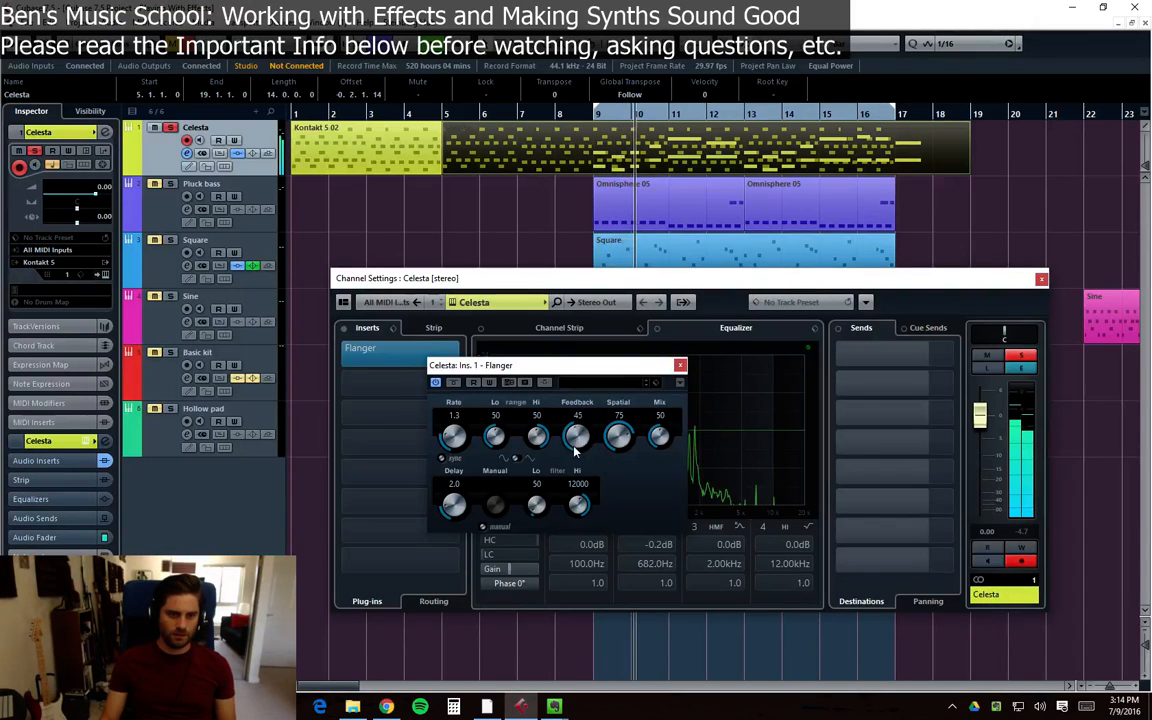
mouse_move(577, 437)
mouse_down()
mouse_move(597, 402)
mouse_move(589, 458)
mouse_up()
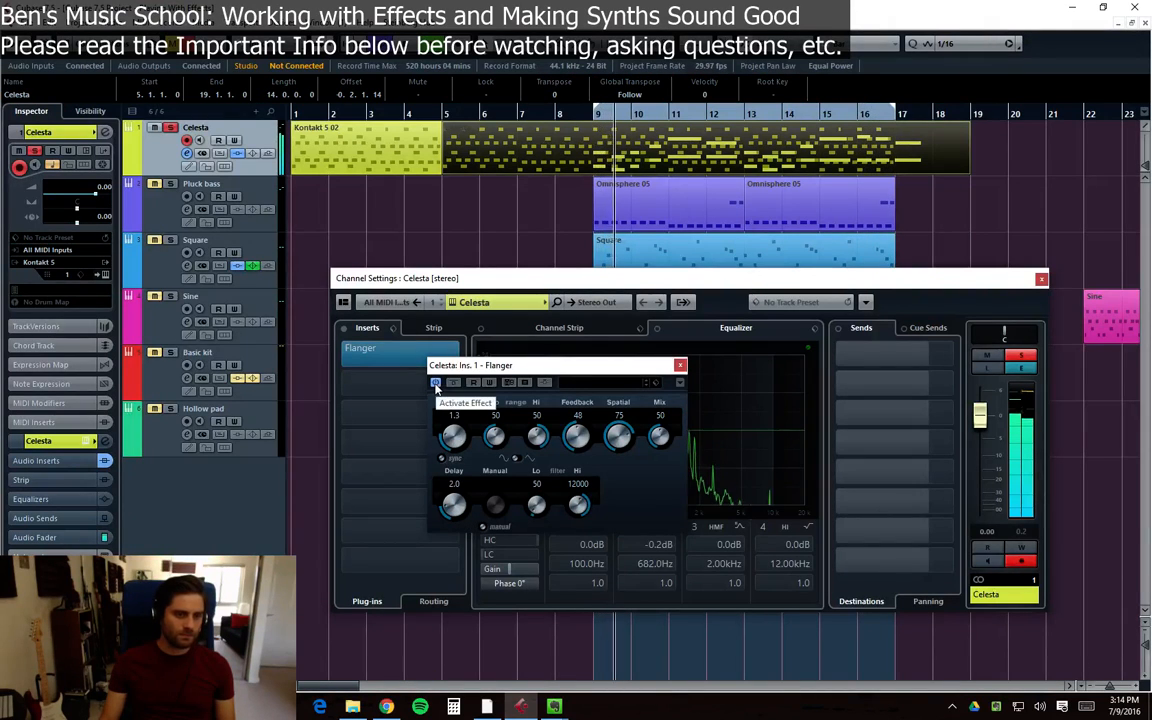
click(436, 384)
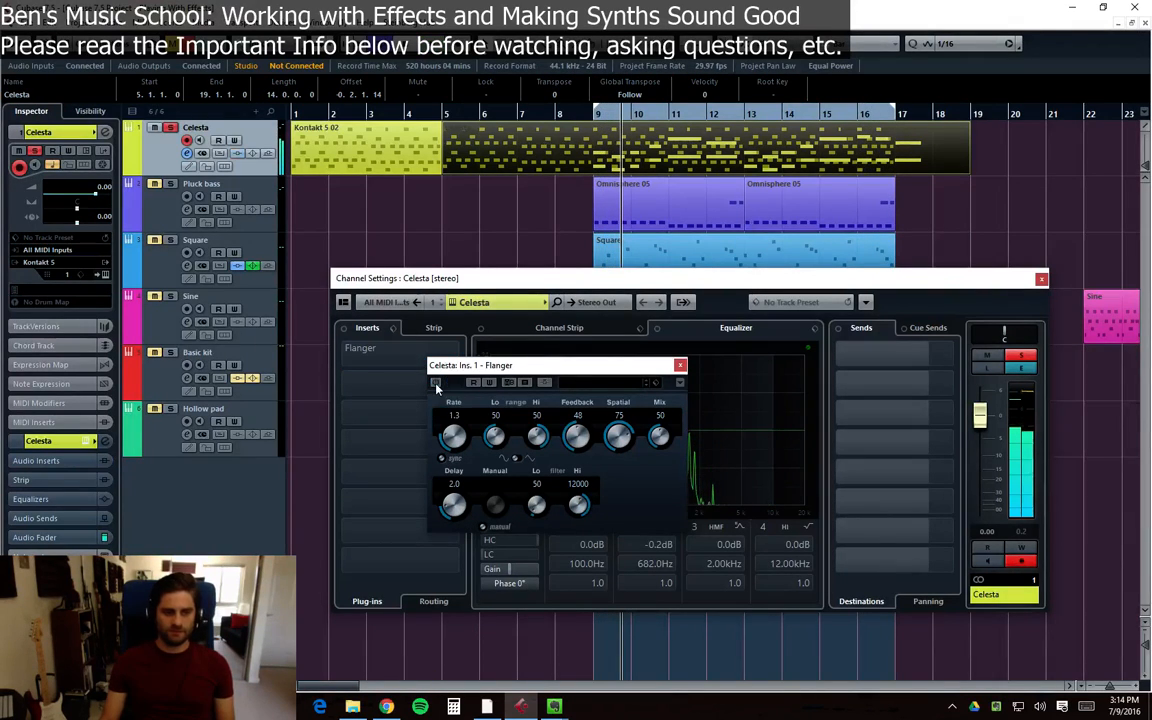
click(680, 366)
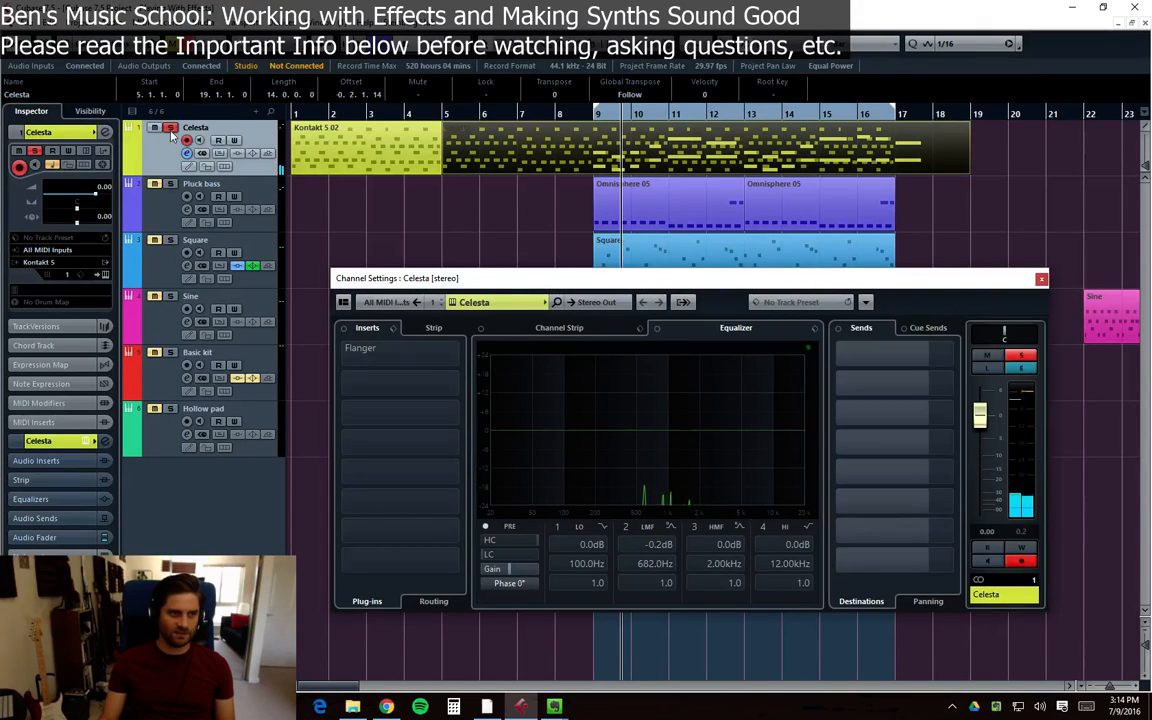
Solo the Square track and move its RoomWorks, PingPongDelay and DualFilter inserts down one slot each
click(168, 268)
click(171, 202)
click(168, 258)
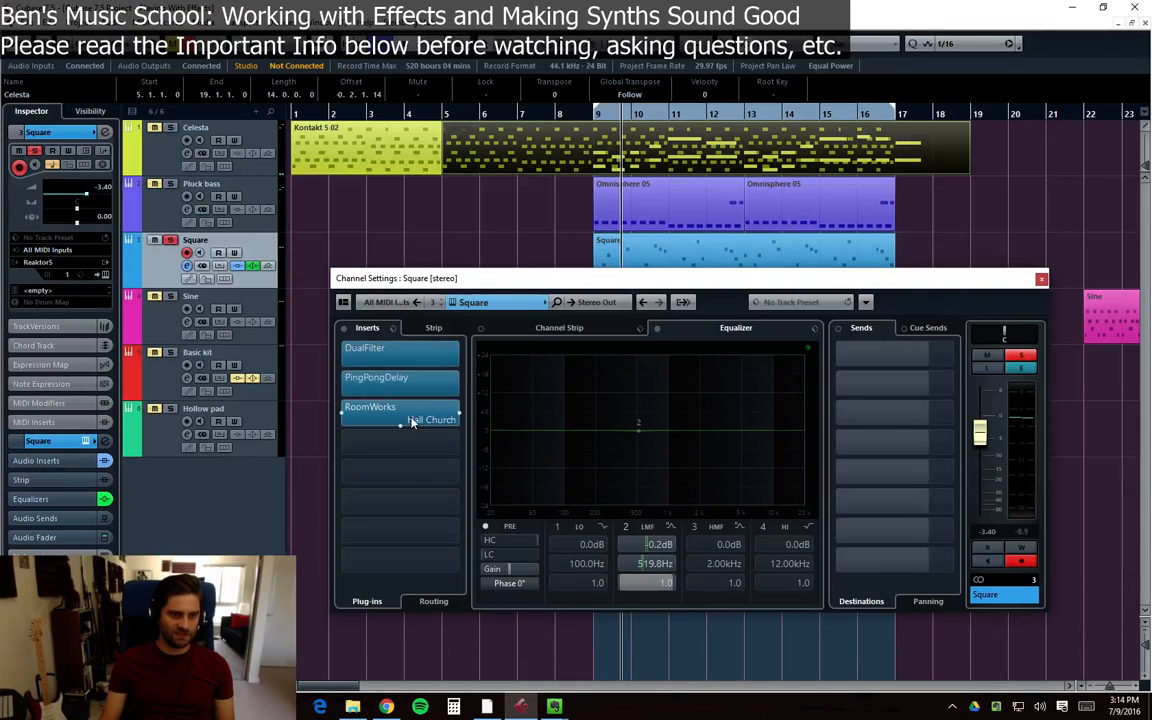
drag(421, 421, 440, 450)
drag(378, 377, 412, 408)
drag(380, 348, 380, 378)
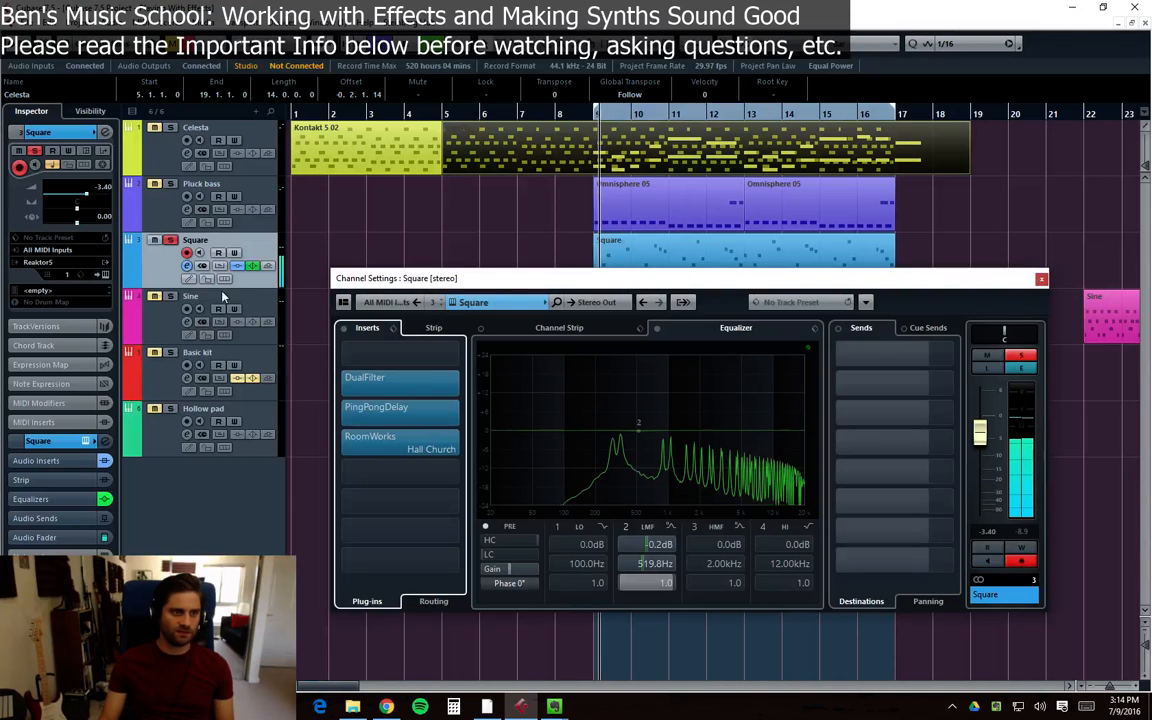
Add a Flanger in the Square track's first insert slot with tempo sync off and its Rate set to 0.9
click(385, 348)
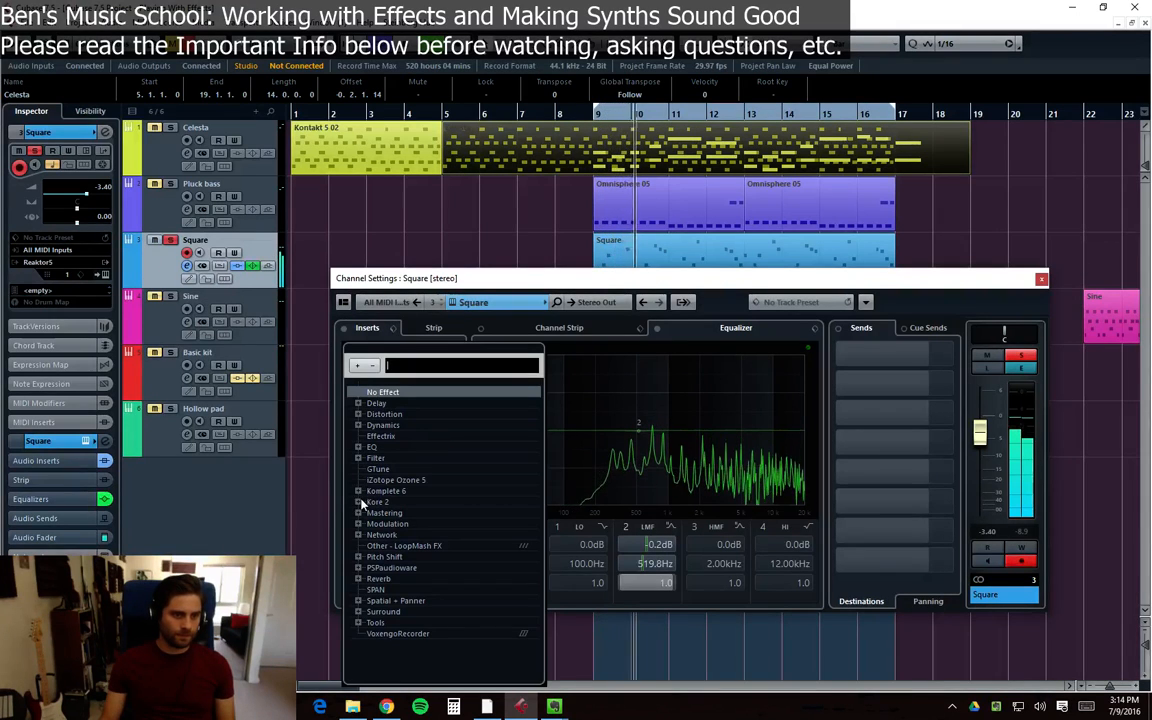
click(358, 524)
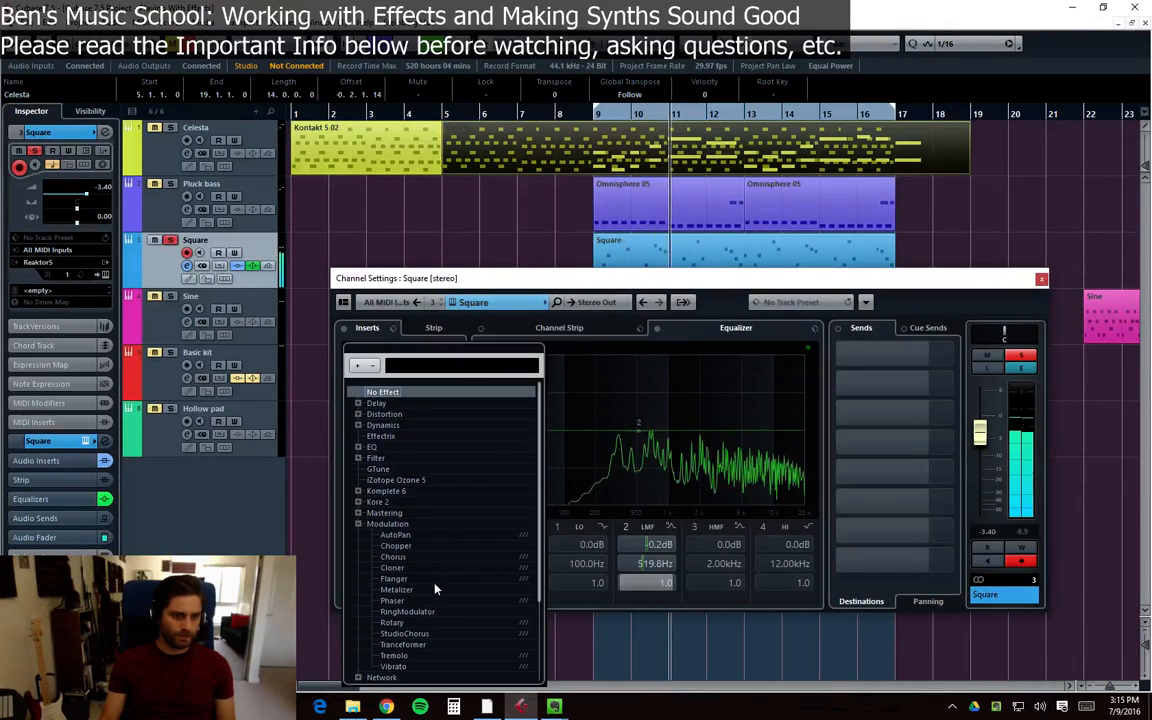
click(392, 578)
click(476, 374)
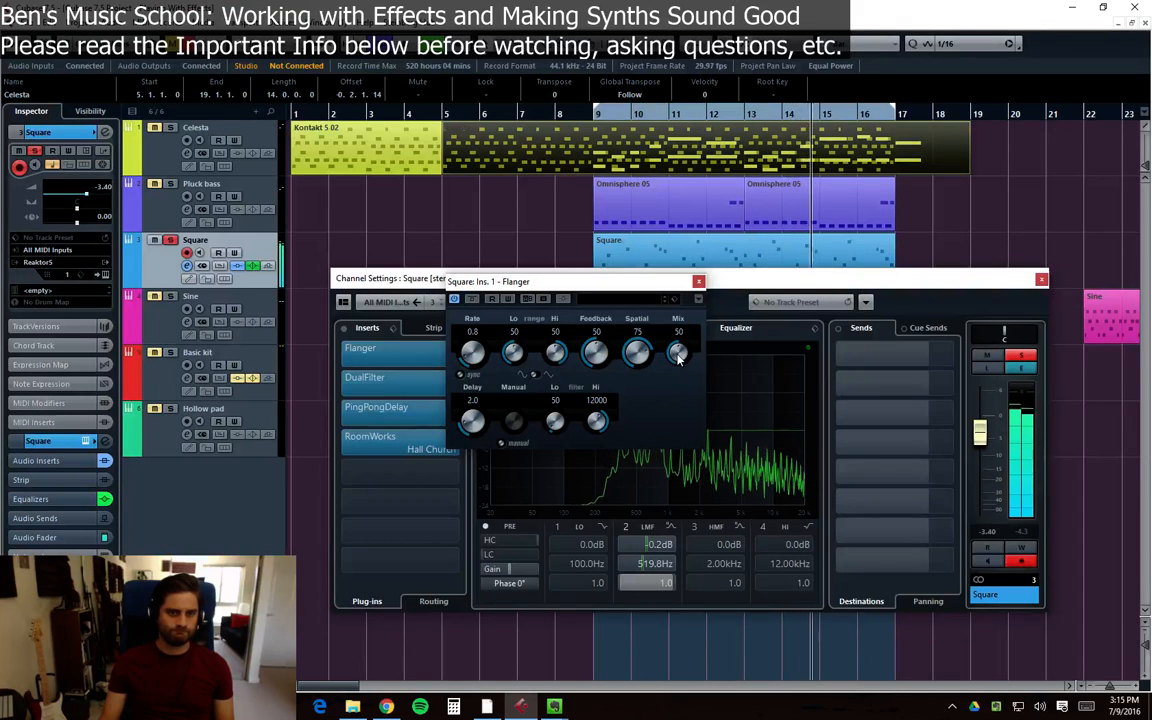
mouse_move(678, 375)
mouse_down()
mouse_move(681, 349)
mouse_move(678, 358)
mouse_up()
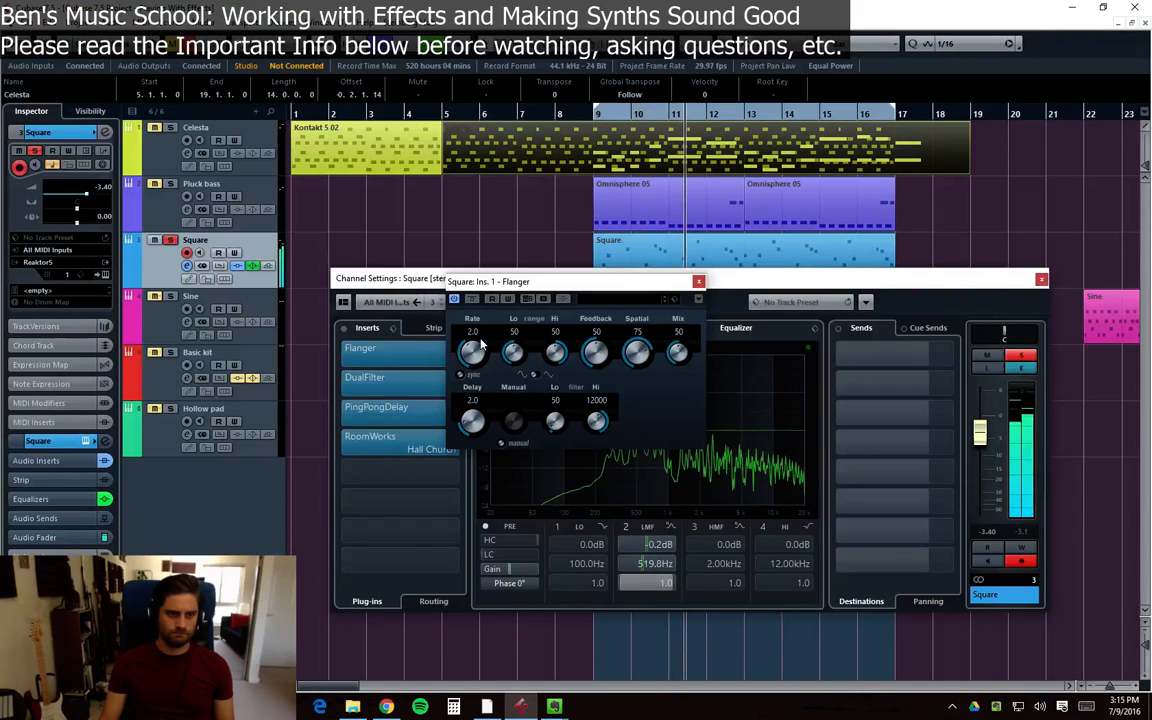
mouse_move(481, 348)
mouse_down()
mouse_move(490, 358)
mouse_move(503, 333)
mouse_move(495, 378)
mouse_move(466, 360)
mouse_up()
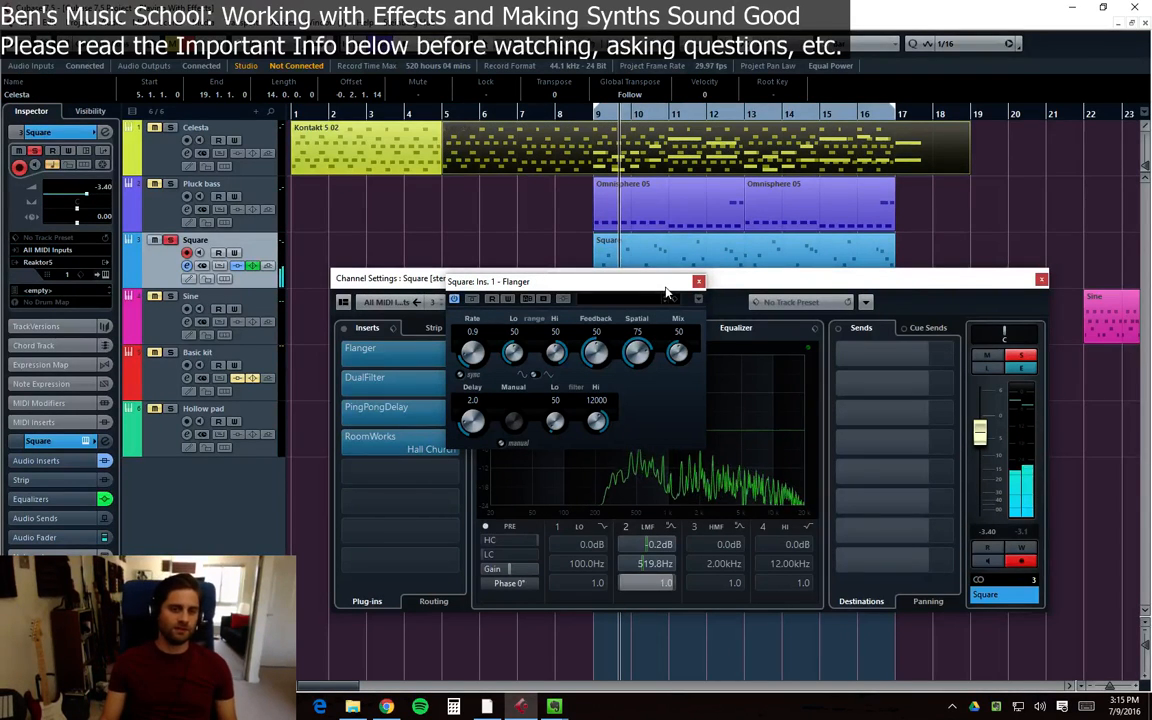
Close the Flanger and Square channel settings windows and move the playback position to bar 9
drag(683, 292, 685, 342)
click(700, 330)
drag(860, 288, 839, 340)
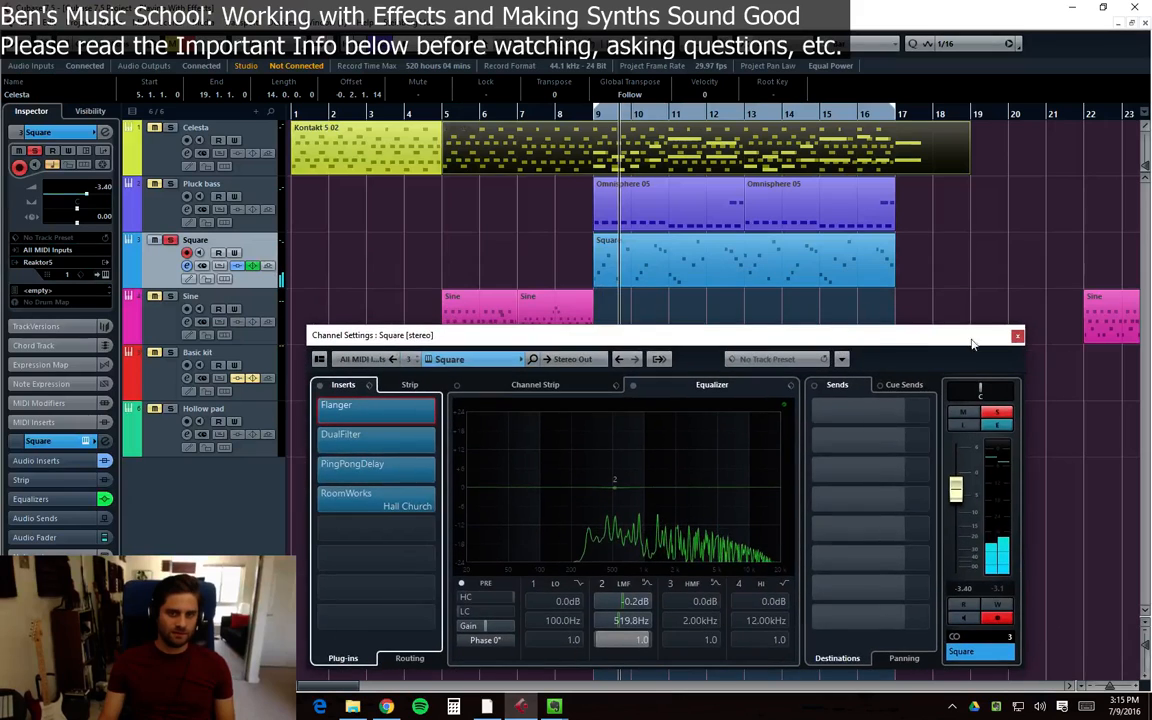
click(1019, 333)
click(594, 131)
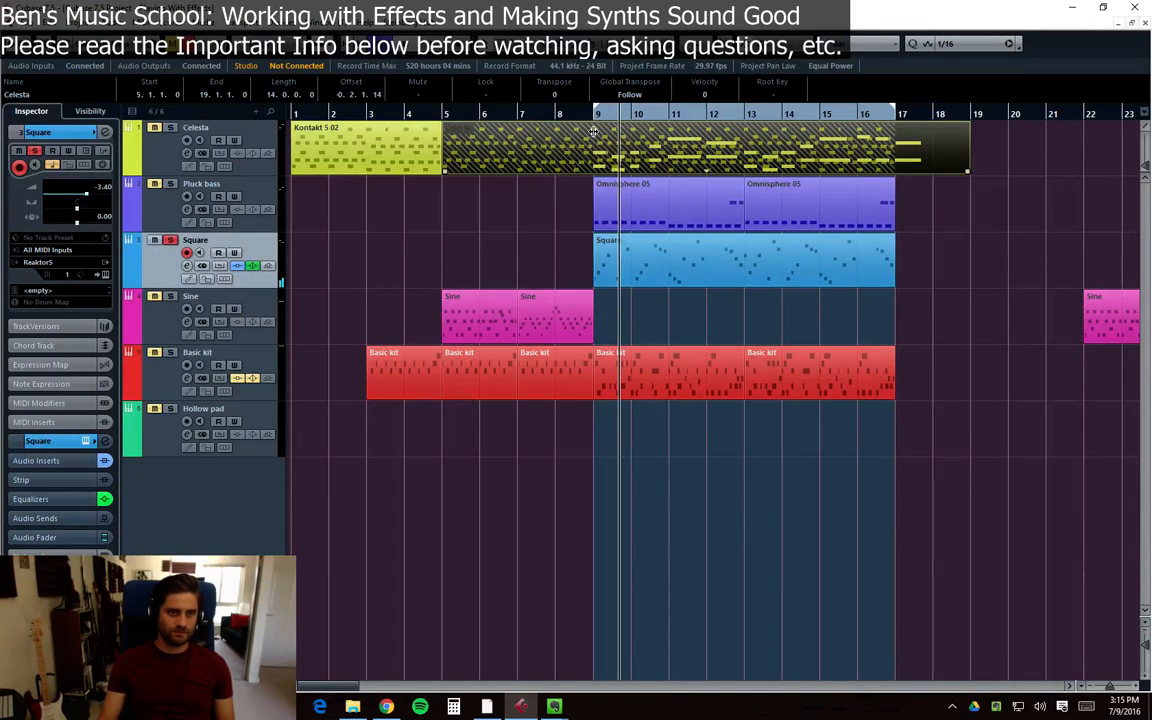
alt+click(593, 125)
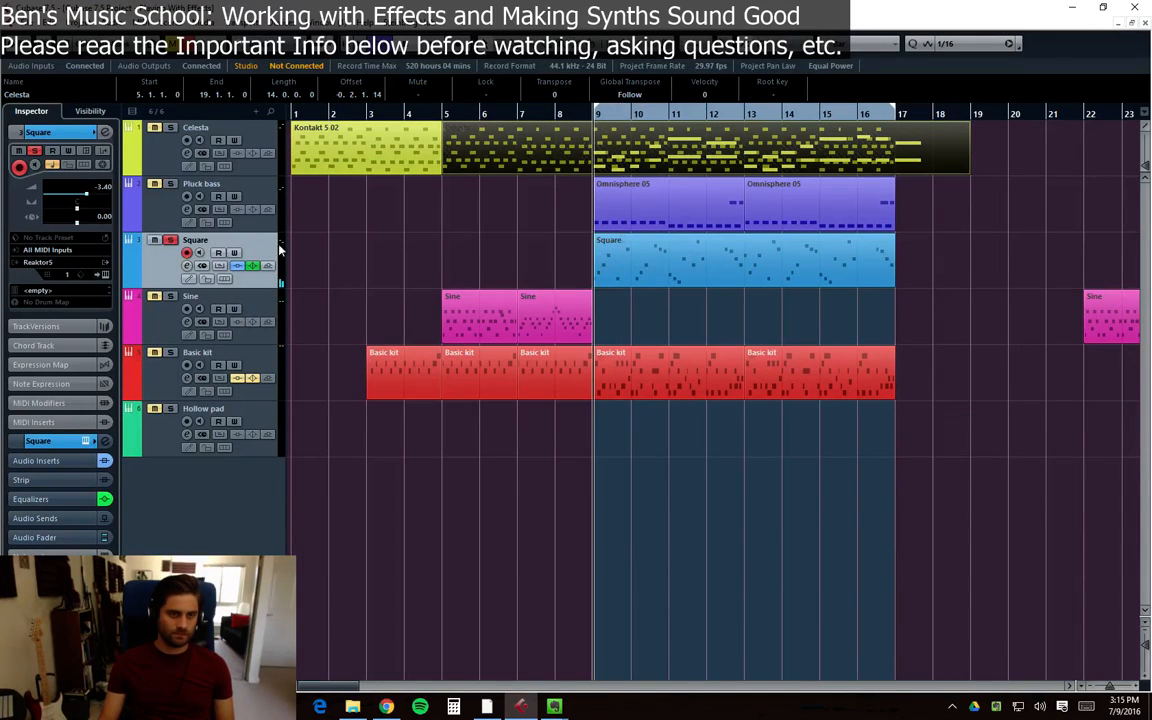
Load the 27 - Basic Saw preset in the Square track's Reaktor instrument and close the instrument window
click(186, 266)
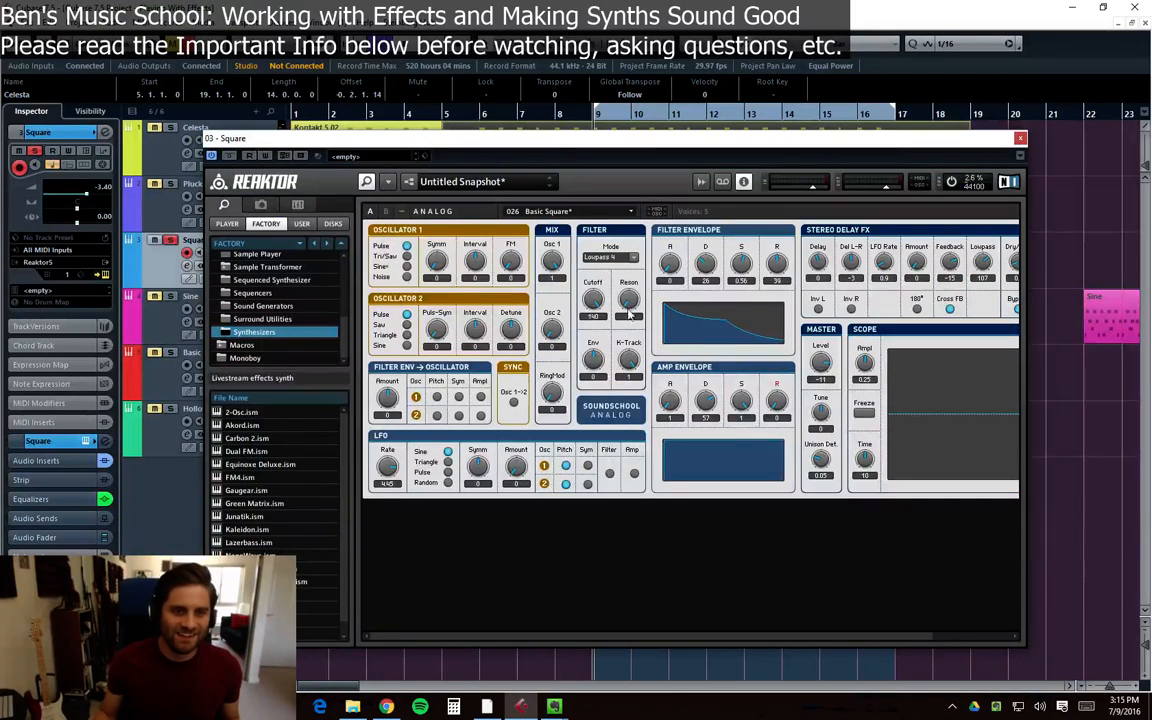
click(633, 213)
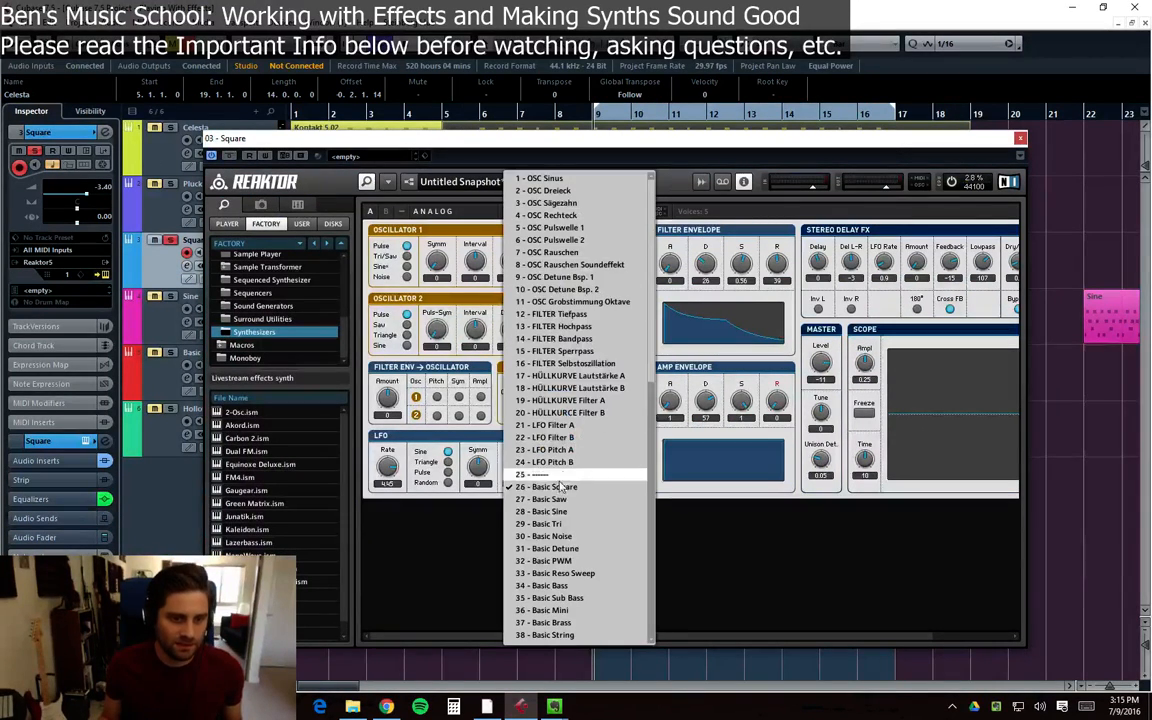
click(575, 442)
click(627, 214)
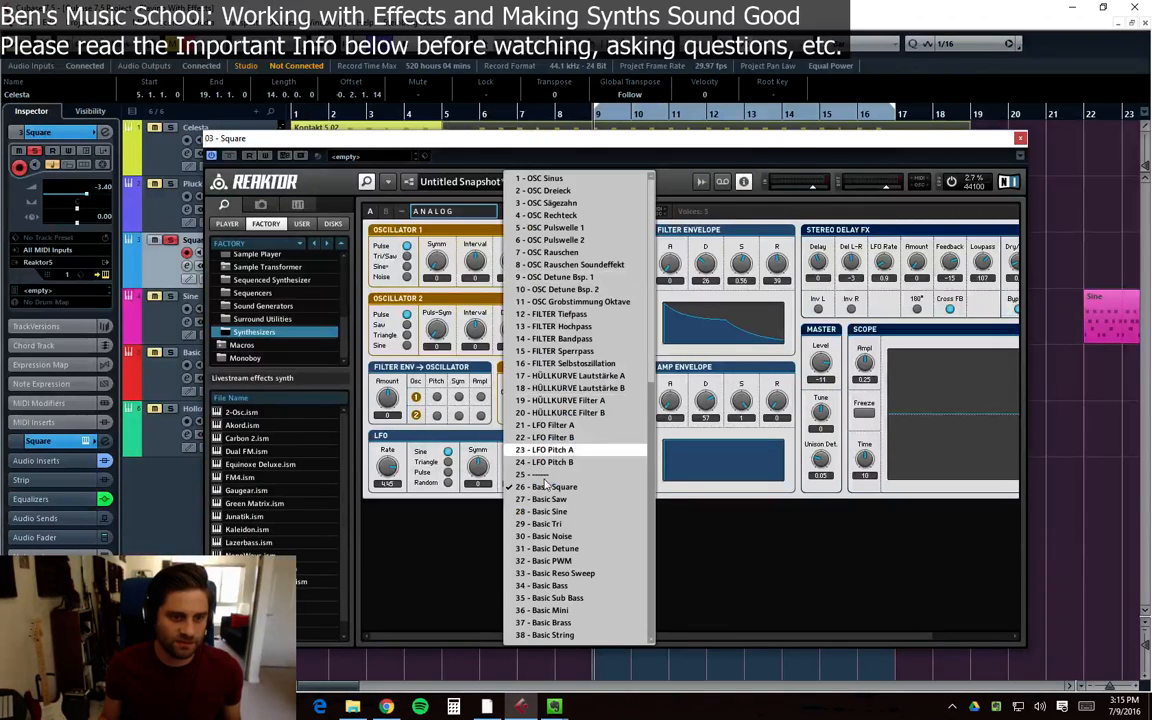
click(560, 455)
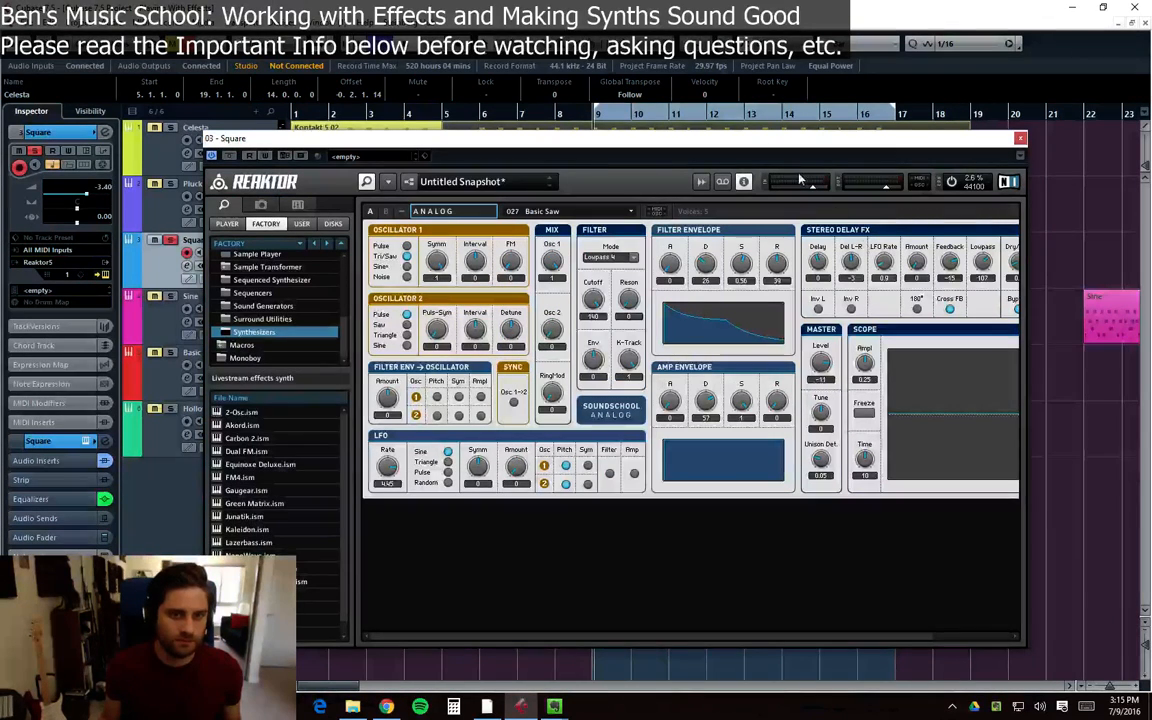
click(1020, 139)
Reopen the Square track's Flanger insert during playback and compare the sound with the effect off and on
click(187, 266)
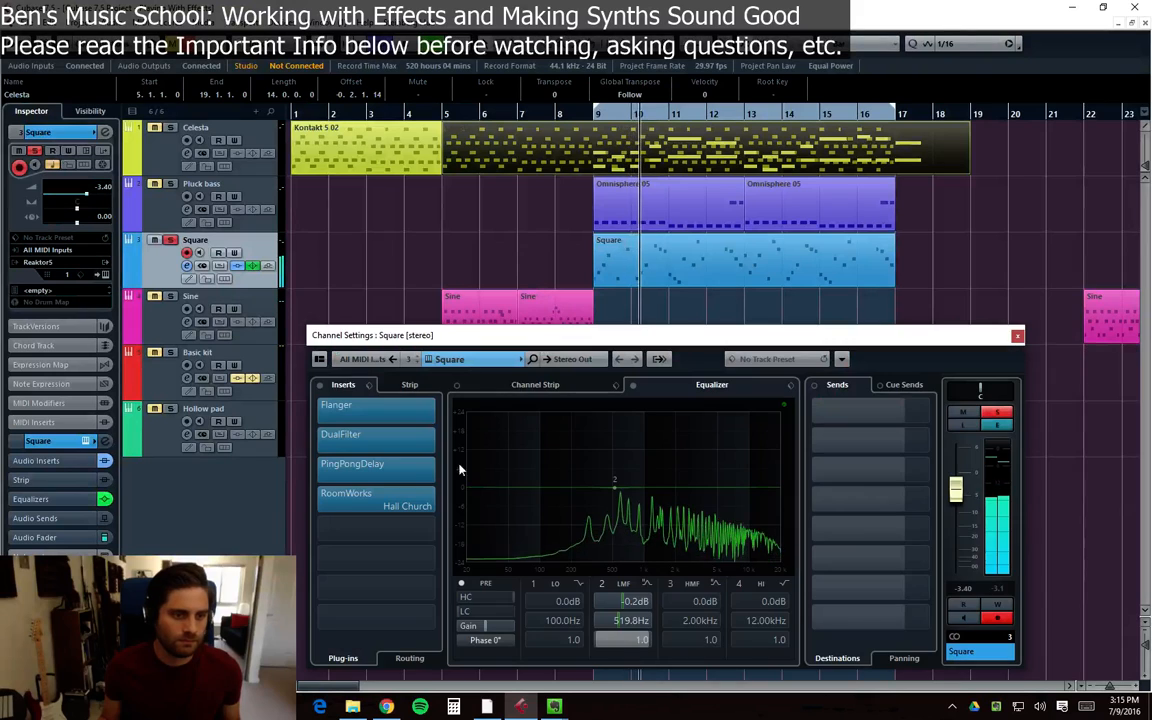
click(366, 412)
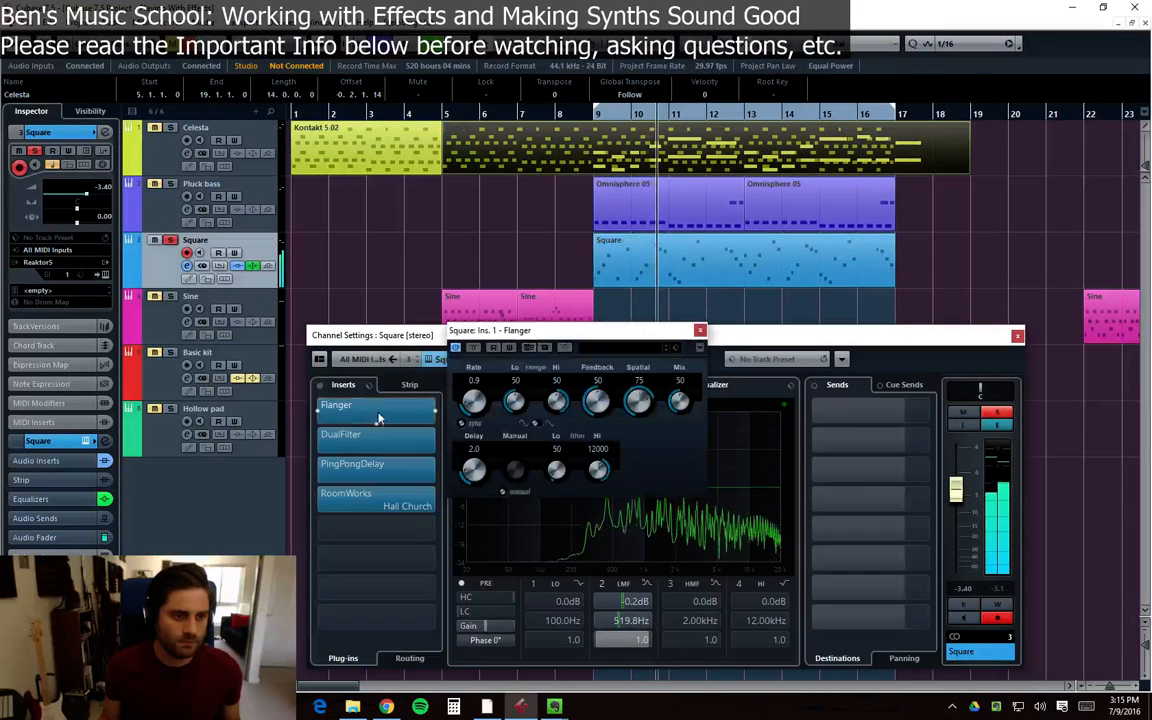
click(455, 347)
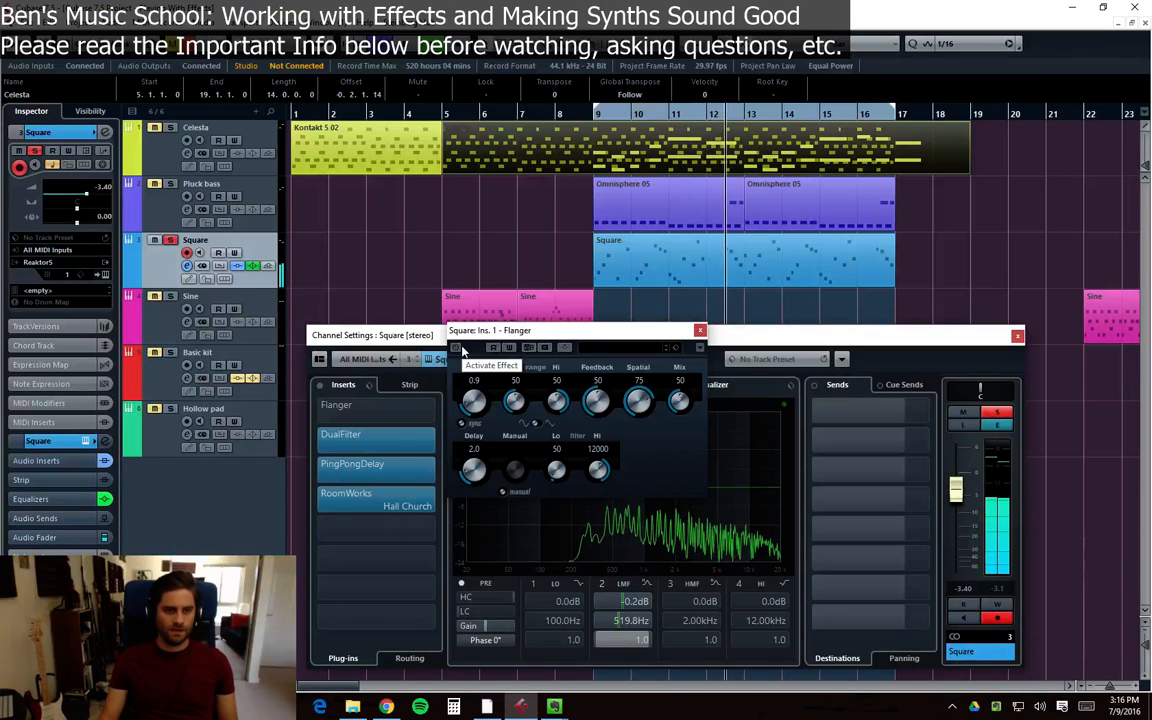
click(456, 348)
drag(598, 334, 620, 313)
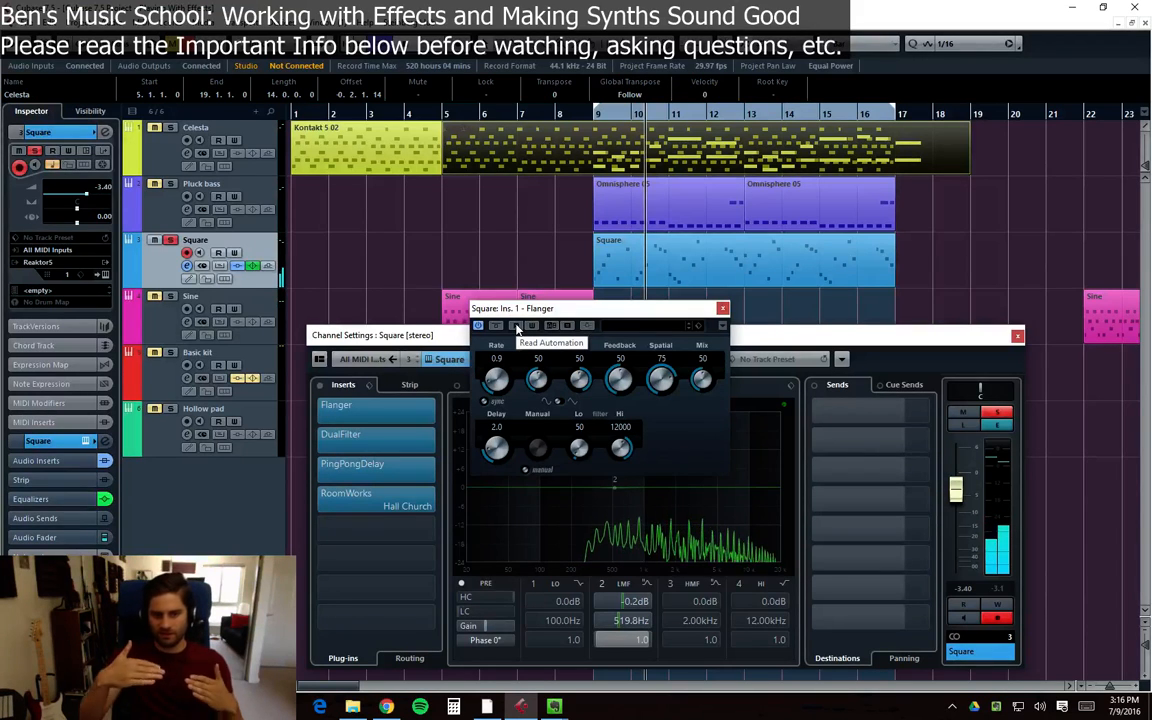
drag(604, 316, 610, 350)
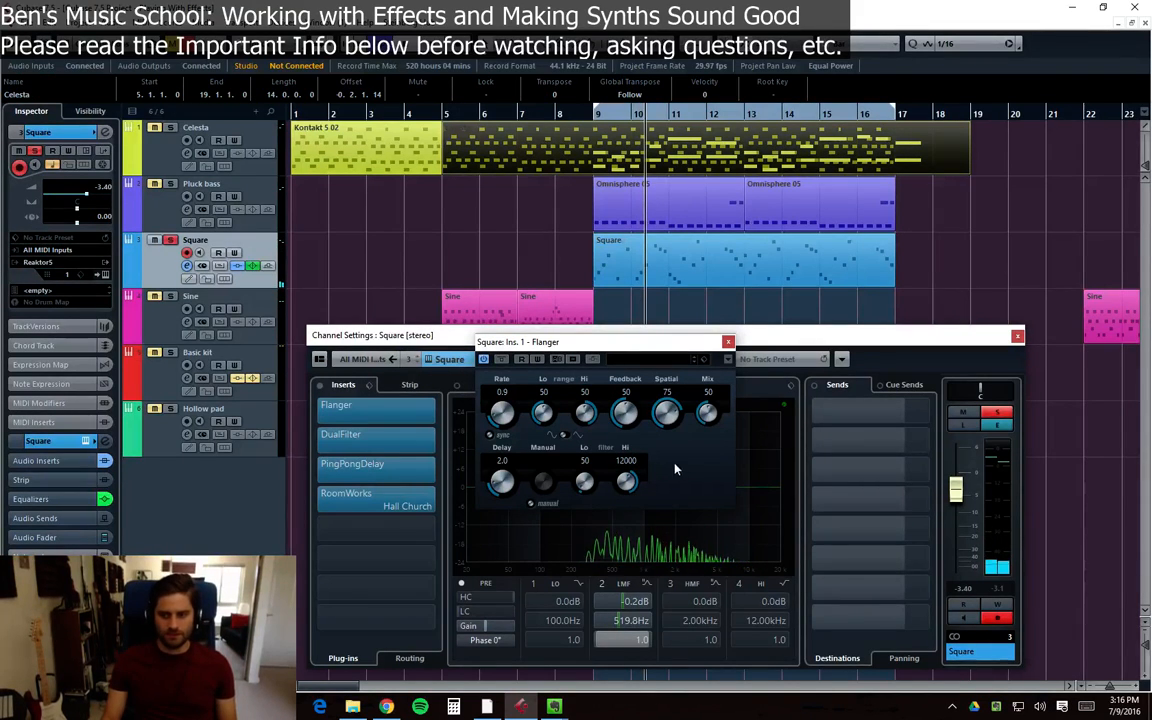
drag(648, 343, 640, 396)
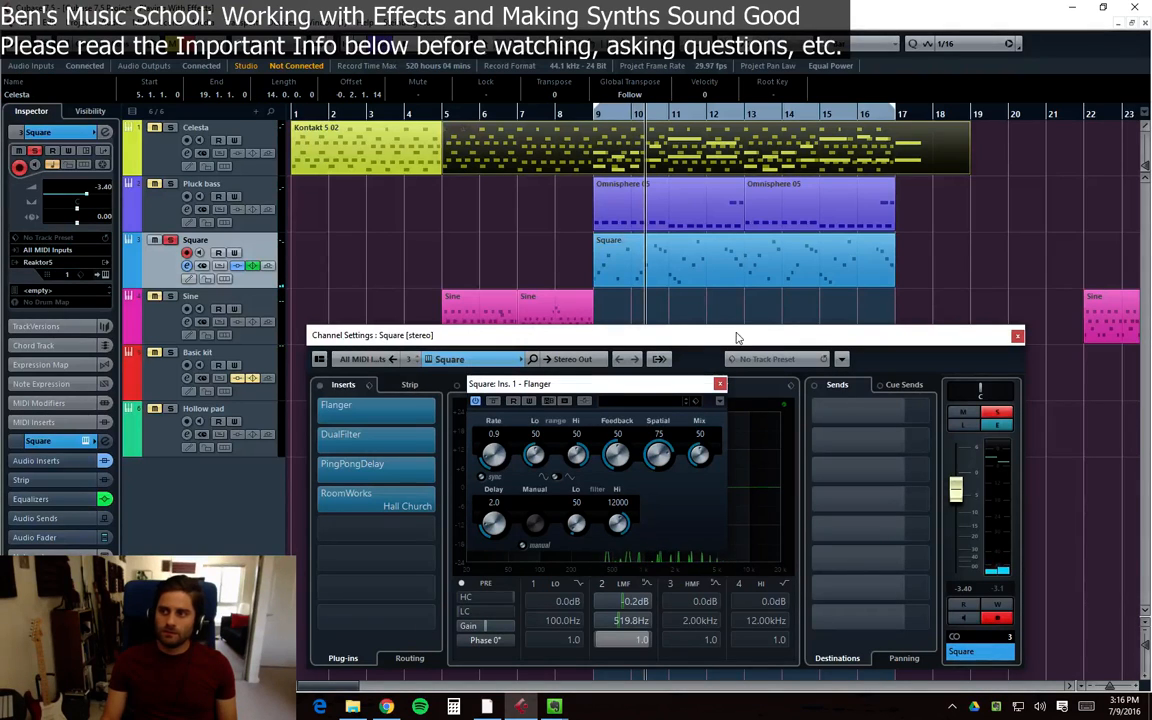
drag(669, 400, 682, 394)
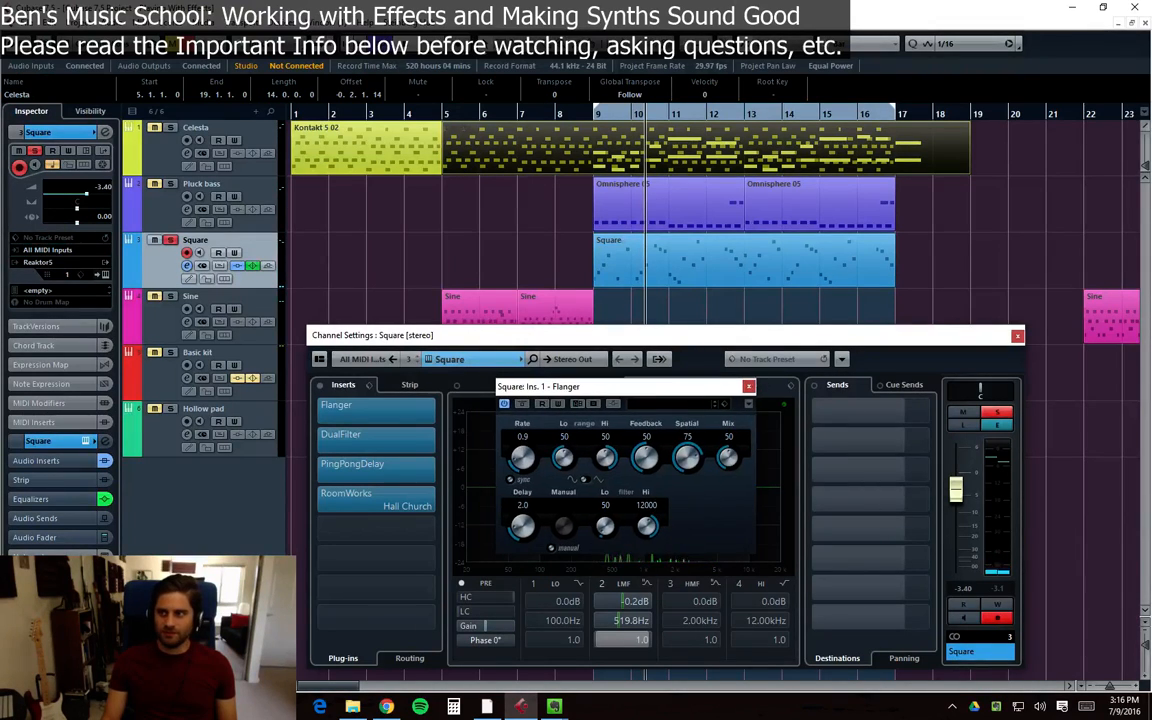
key(alt+Tab)
key(alt+Tab)
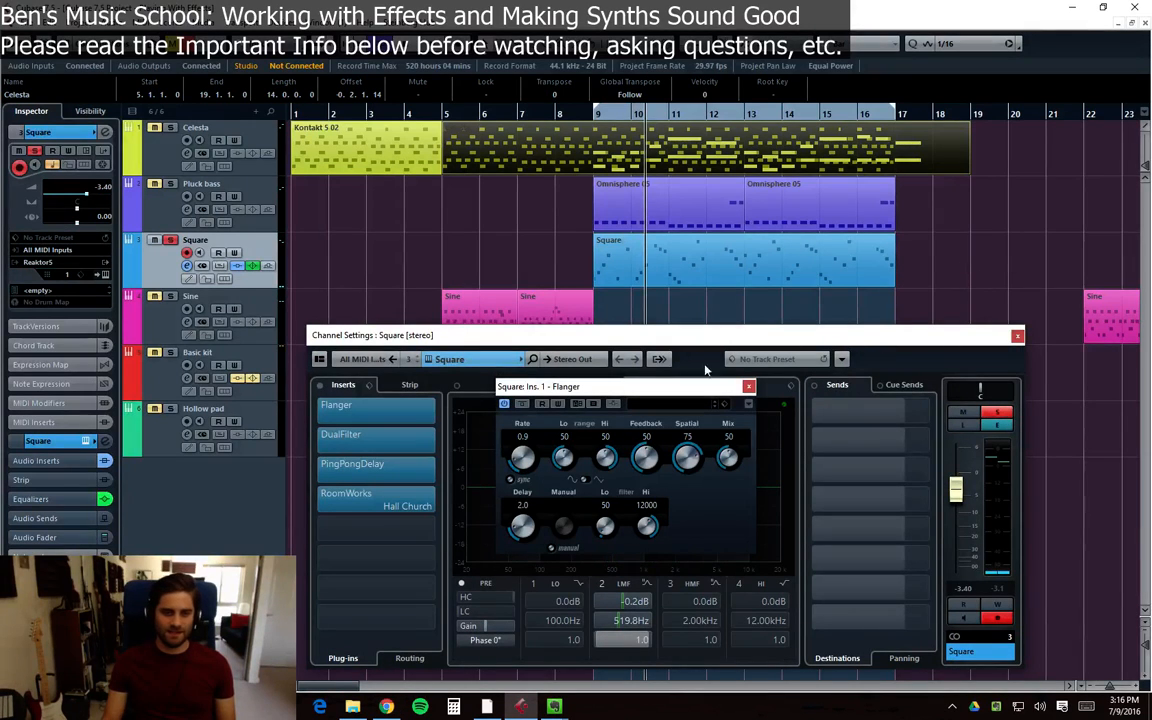
Close the Flanger and channel settings windows and unsolo the Square track
click(748, 387)
click(390, 415)
drag(767, 335, 753, 319)
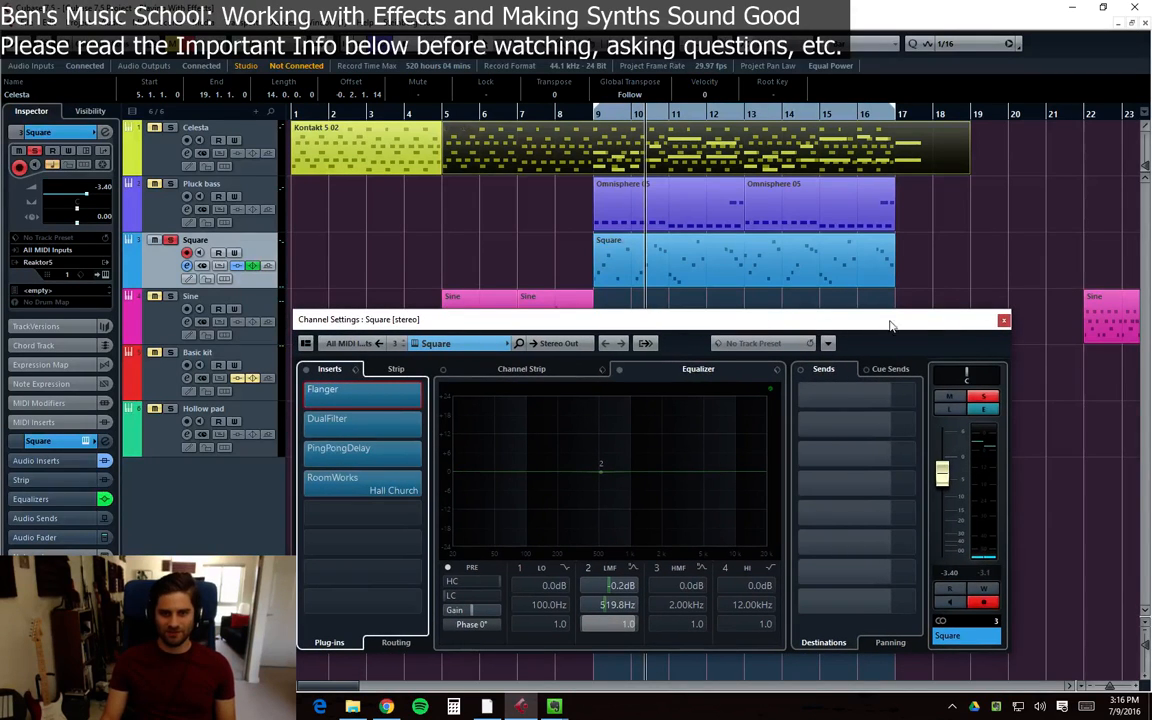
click(1004, 320)
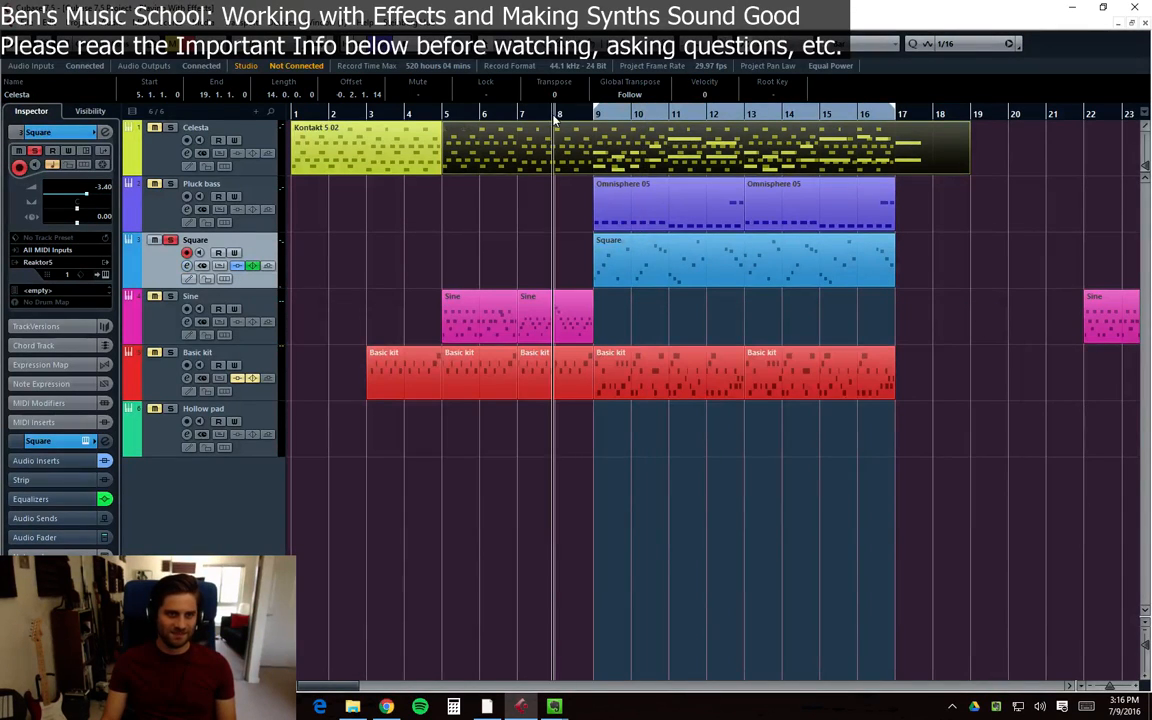
click(170, 240)
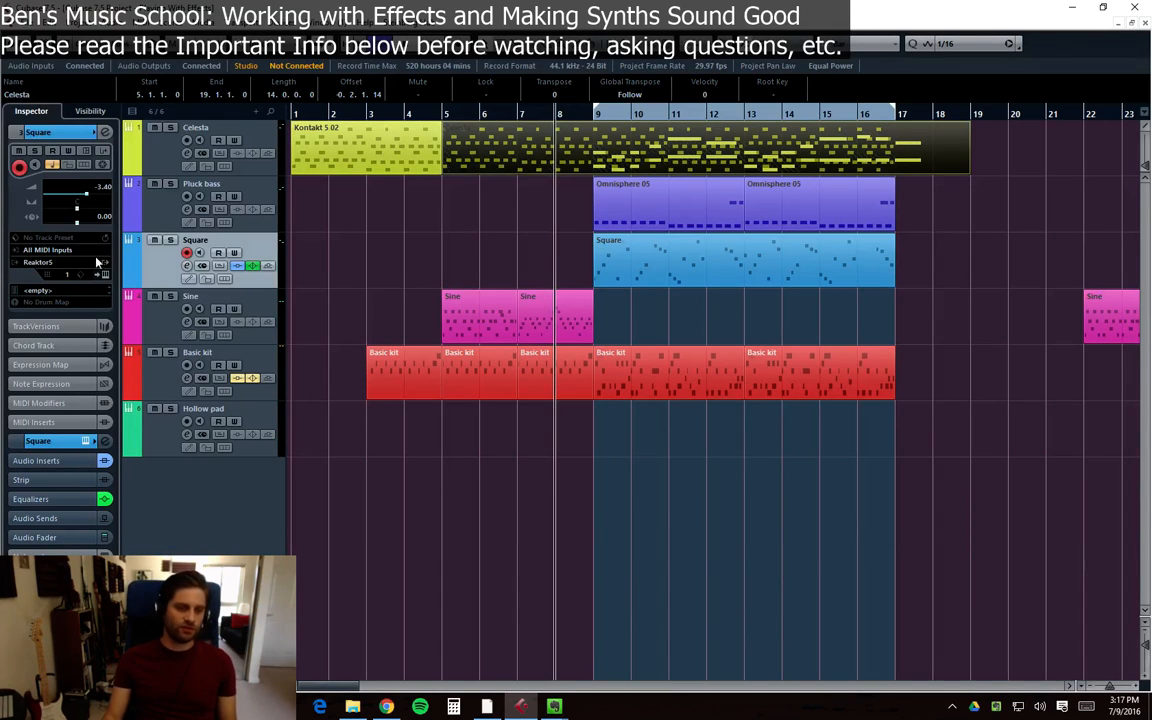
Reopen the Square track's channel settings, bypass the Flanger insert and close its window
click(187, 266)
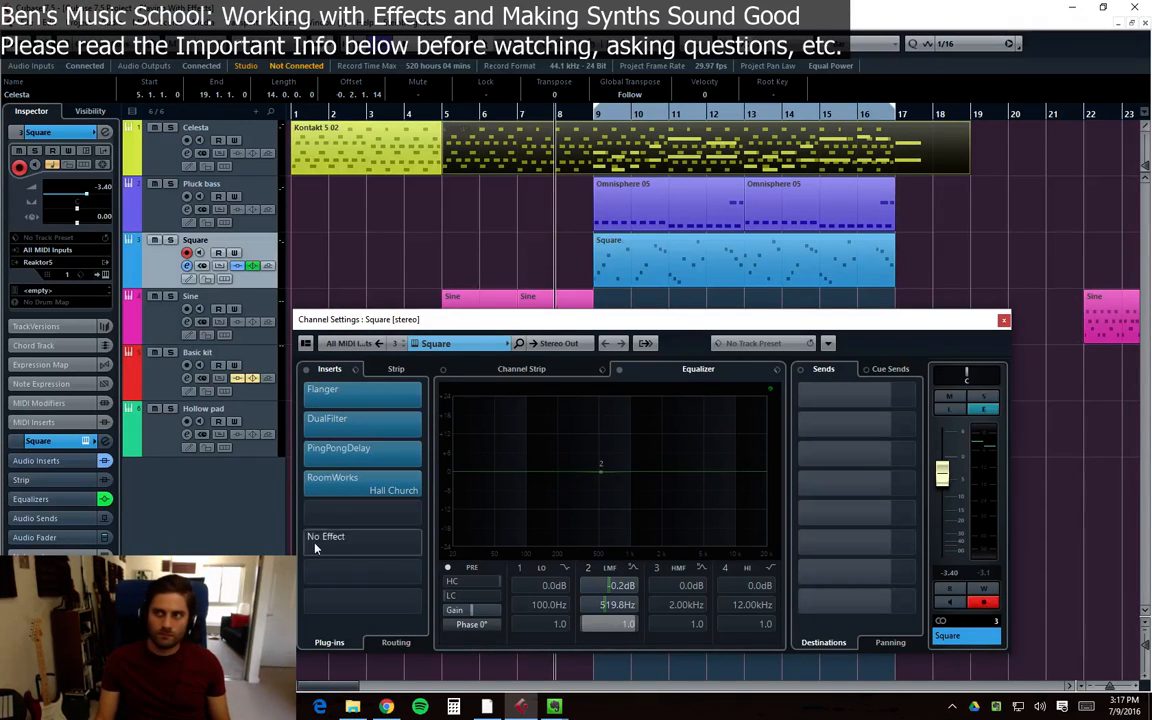
click(349, 503)
click(377, 543)
click(354, 400)
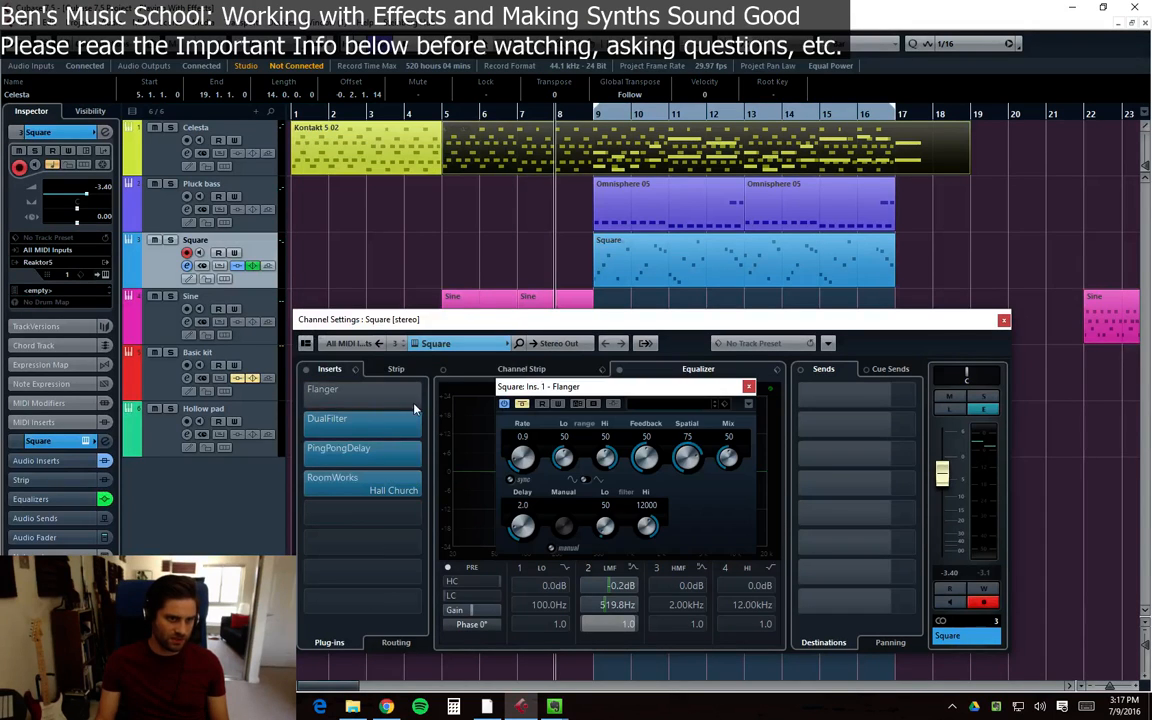
drag(720, 392, 708, 406)
click(736, 398)
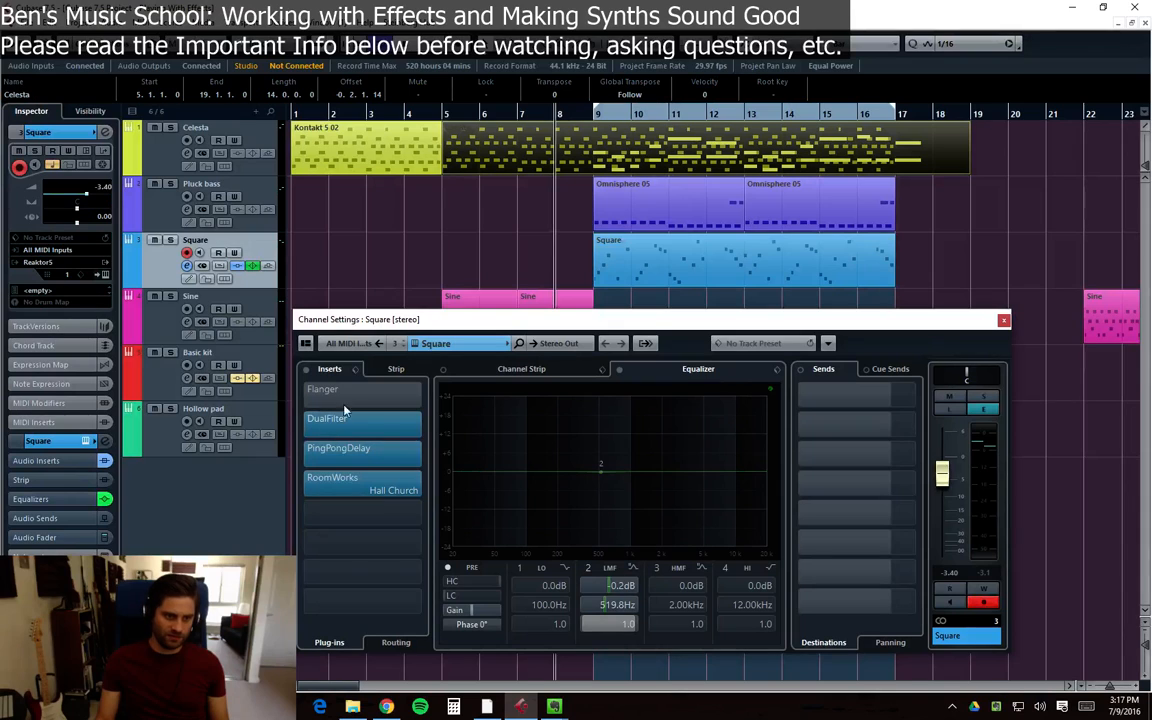
click(416, 390)
click(684, 330)
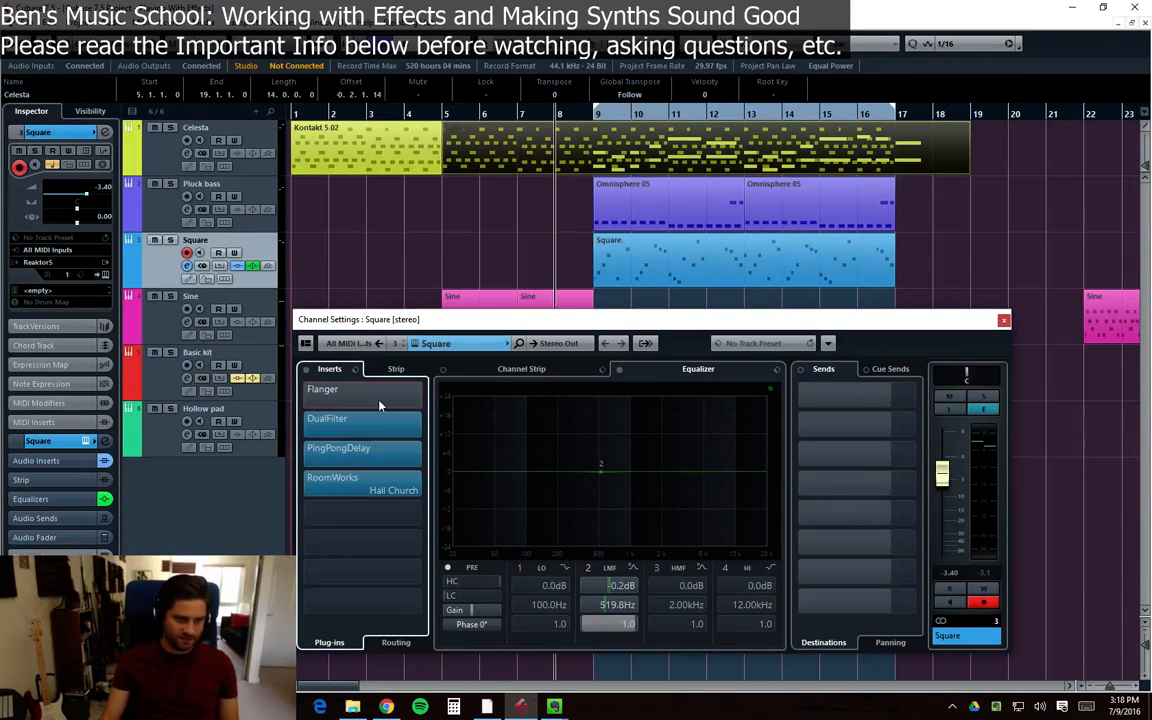
Replace the Flanger in the Square track's first insert slot with Phaser, discarding the Flanger's changes
click(421, 398)
scroll(337, 594, down, 3)
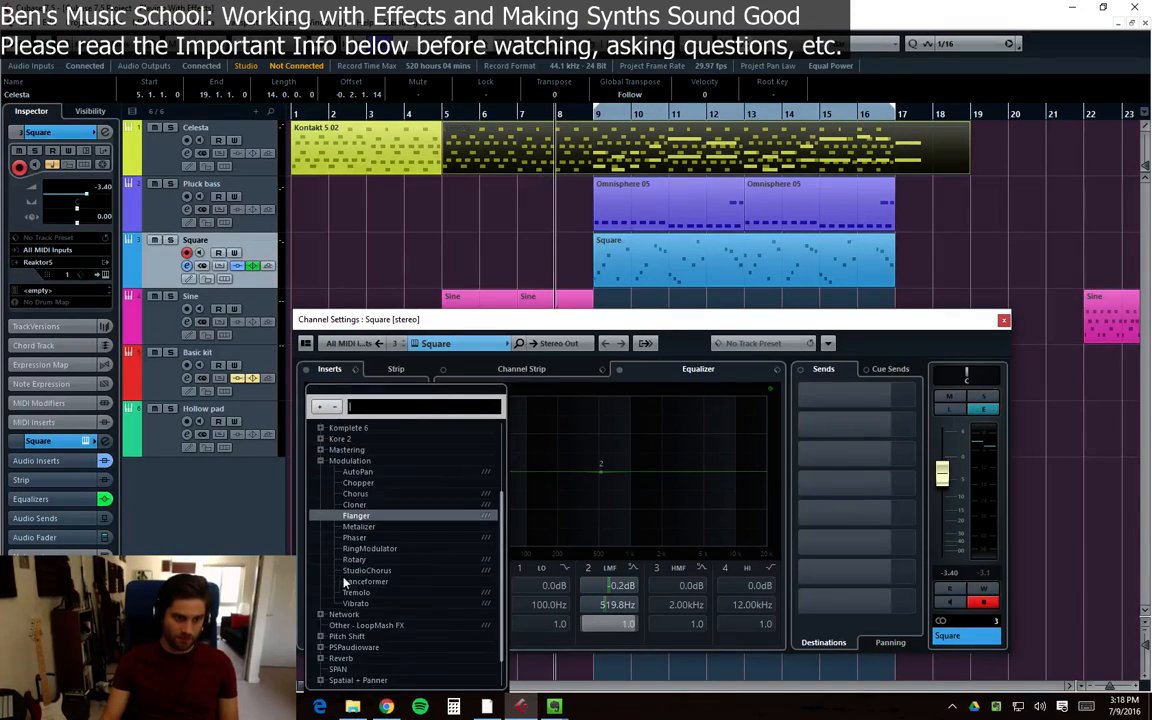
click(355, 538)
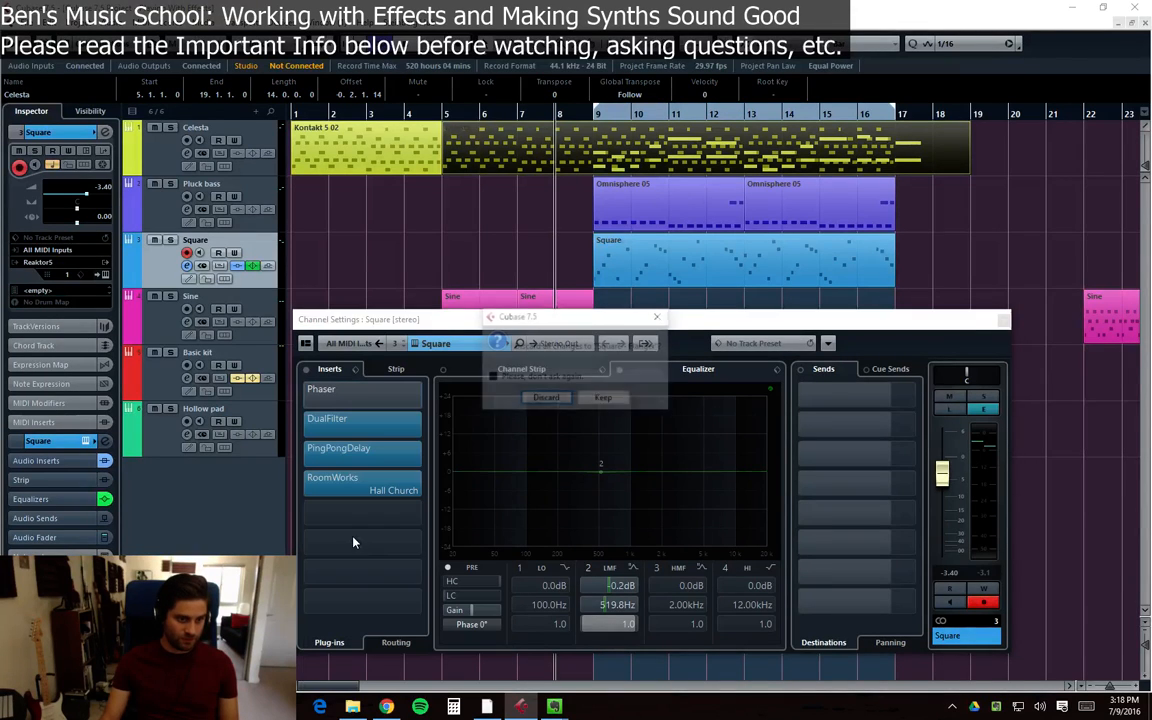
click(560, 400)
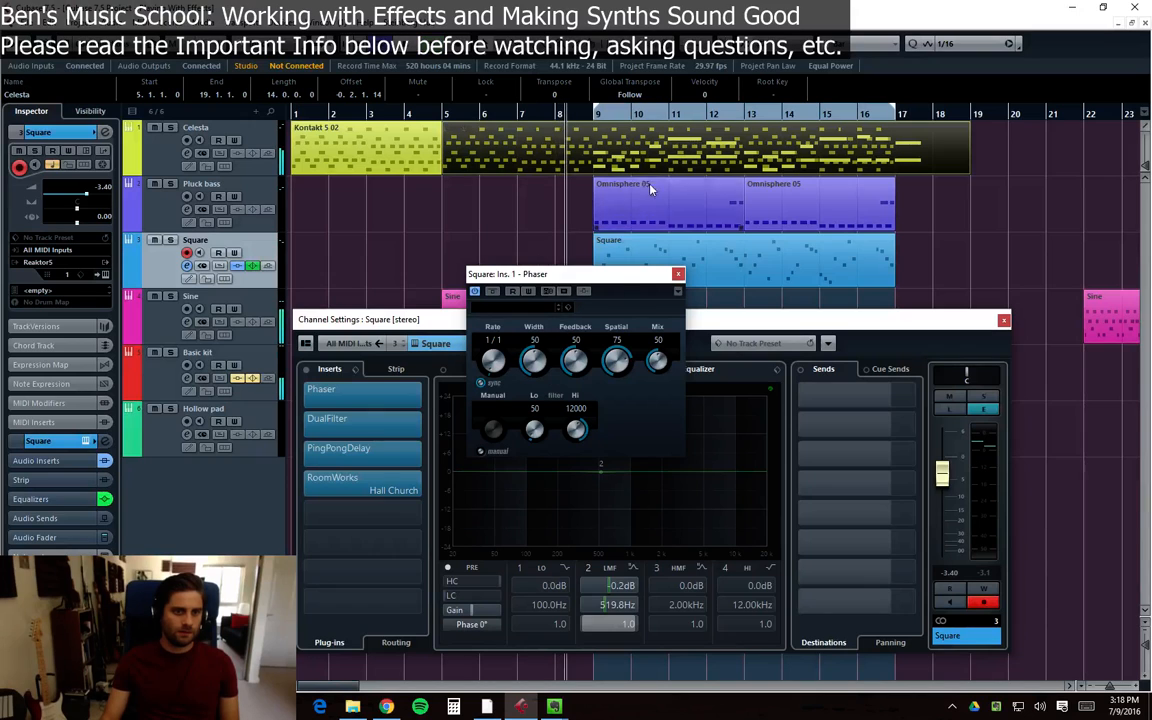
Play the Square track soloed, turn off the Phaser's tempo sync and set its Rate to 2.0 and Mix to 61
key(space)
key(s)
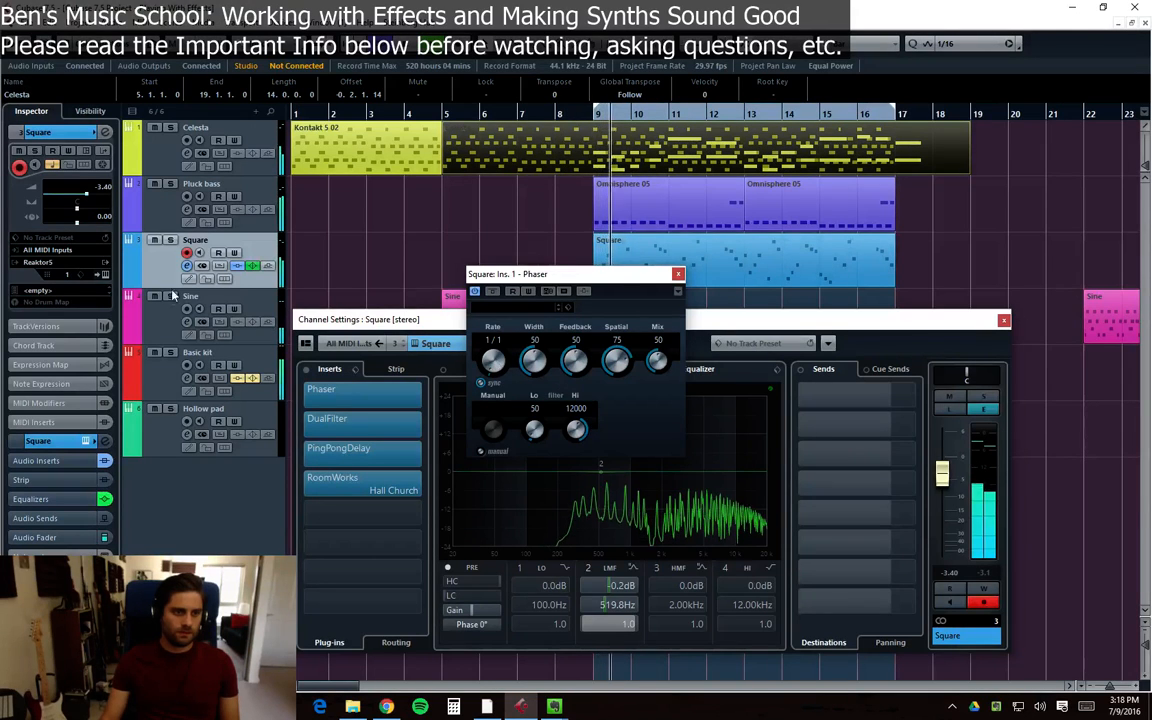
click(481, 384)
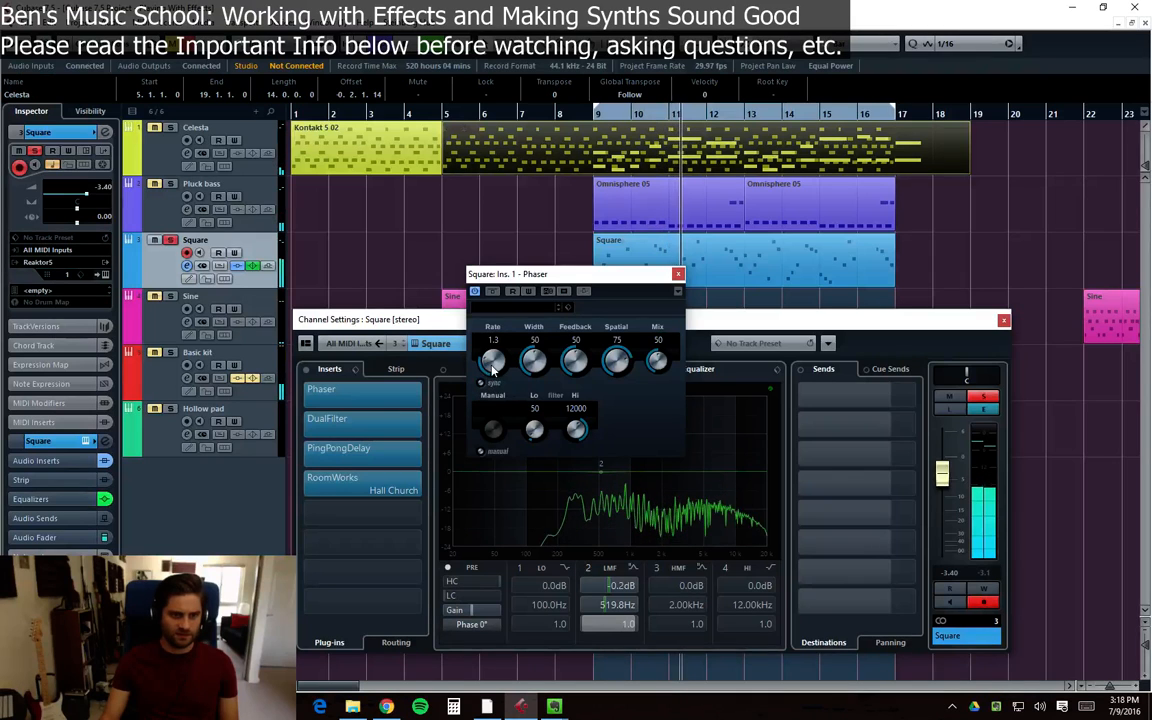
drag(497, 366, 519, 339)
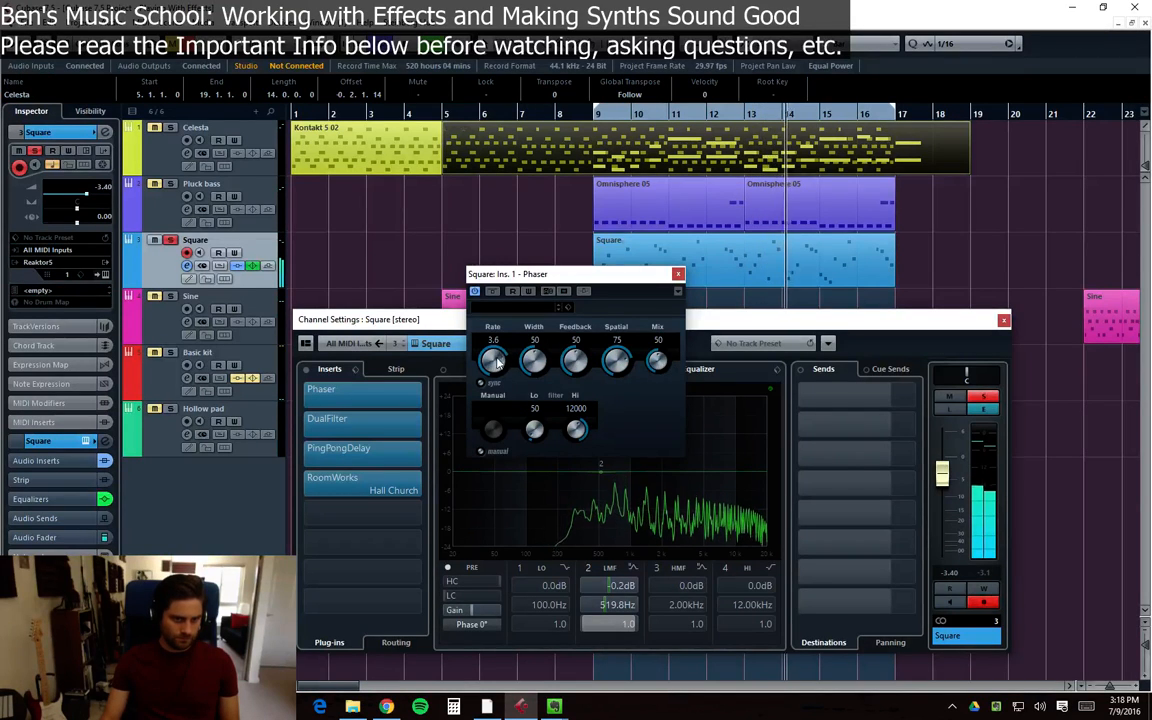
drag(496, 362, 499, 416)
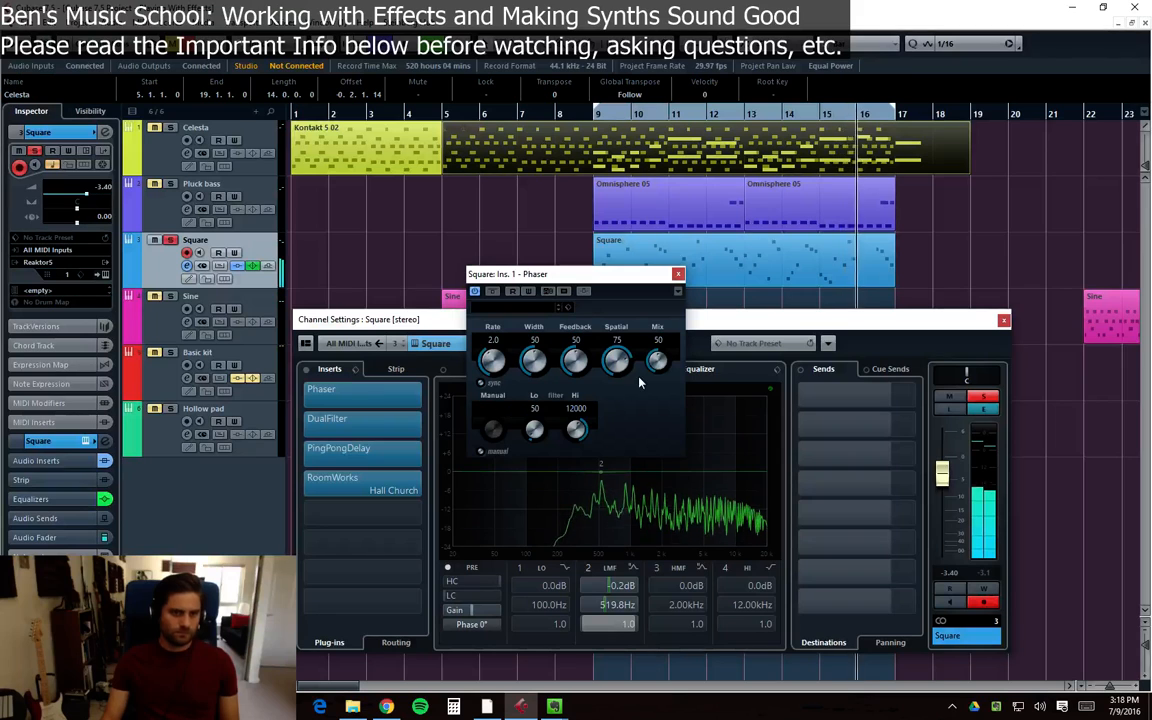
mouse_move(659, 363)
mouse_down()
mouse_move(662, 333)
mouse_move(658, 365)
mouse_up()
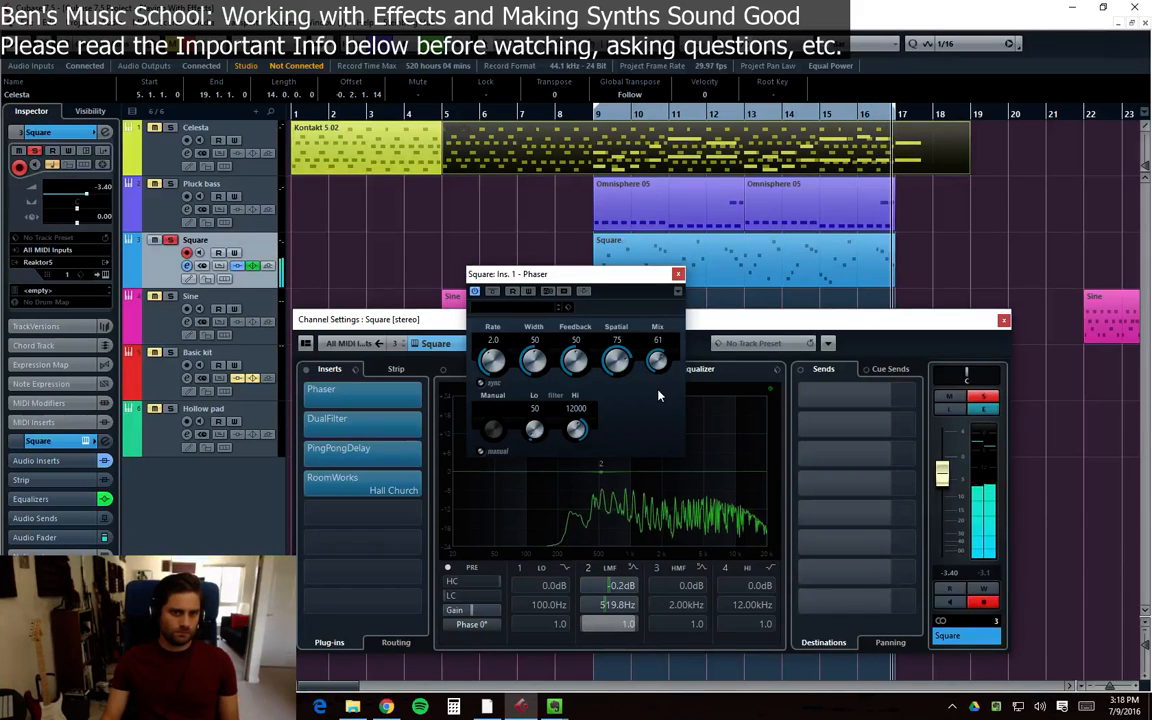
Raise the Phaser's Rate to 3.8, lower its Mix to 49 and load the Blues Guitar preset
drag(496, 366, 501, 331)
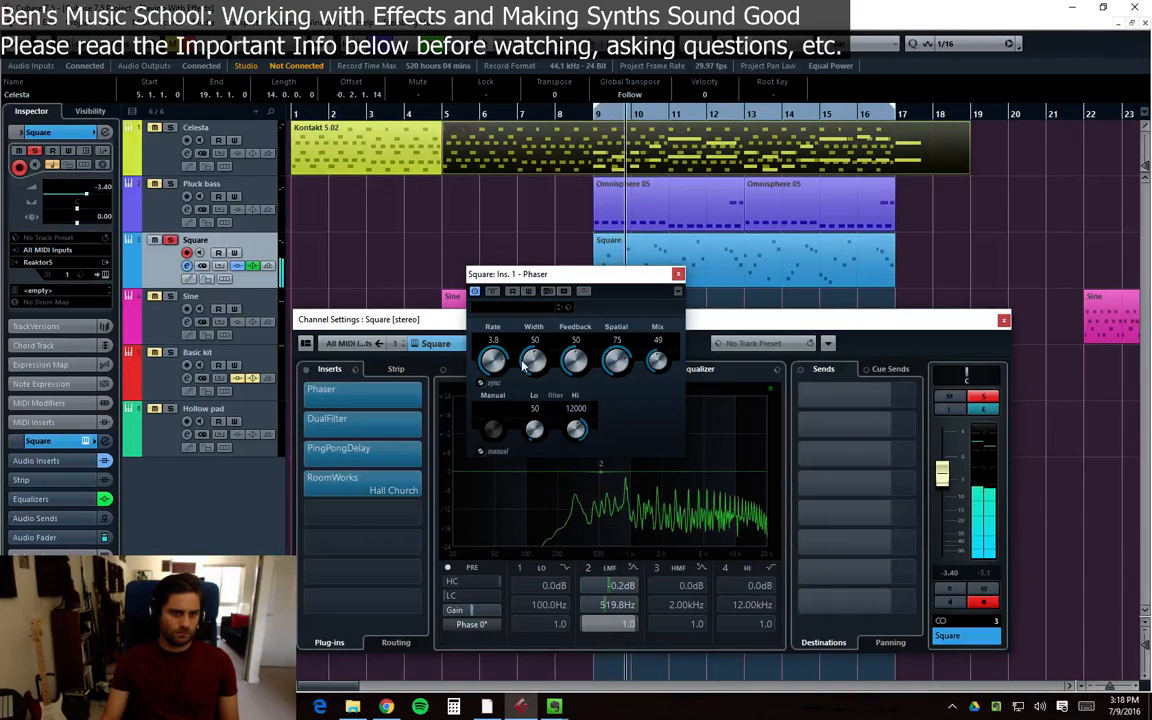
click(524, 309)
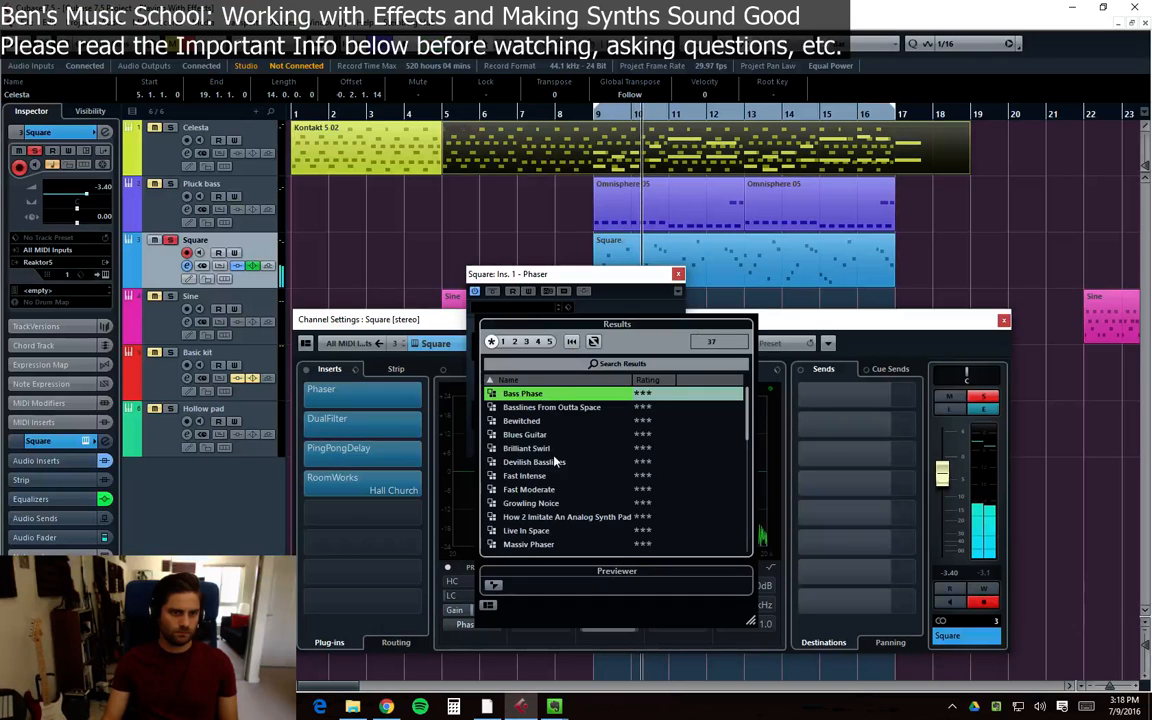
double_click(525, 434)
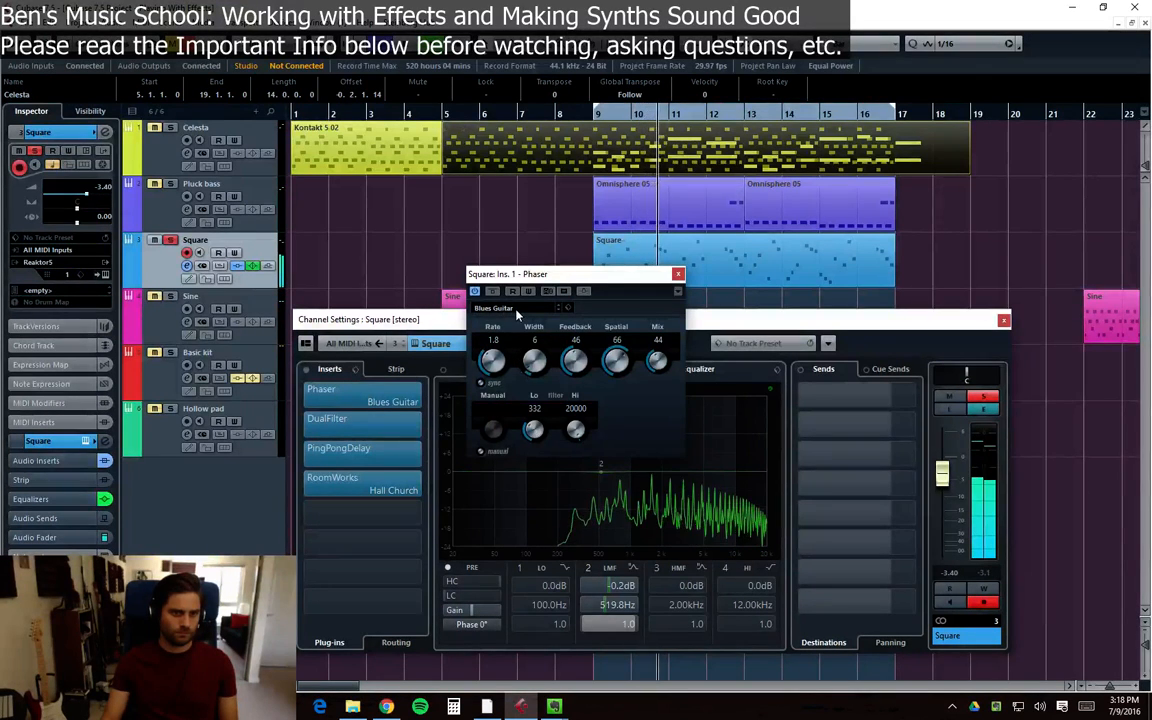
Audition the Phaser presets Devilish Basslines and Brilliant Swirl on the Square track
click(517, 313)
key(Down)
key(Down)
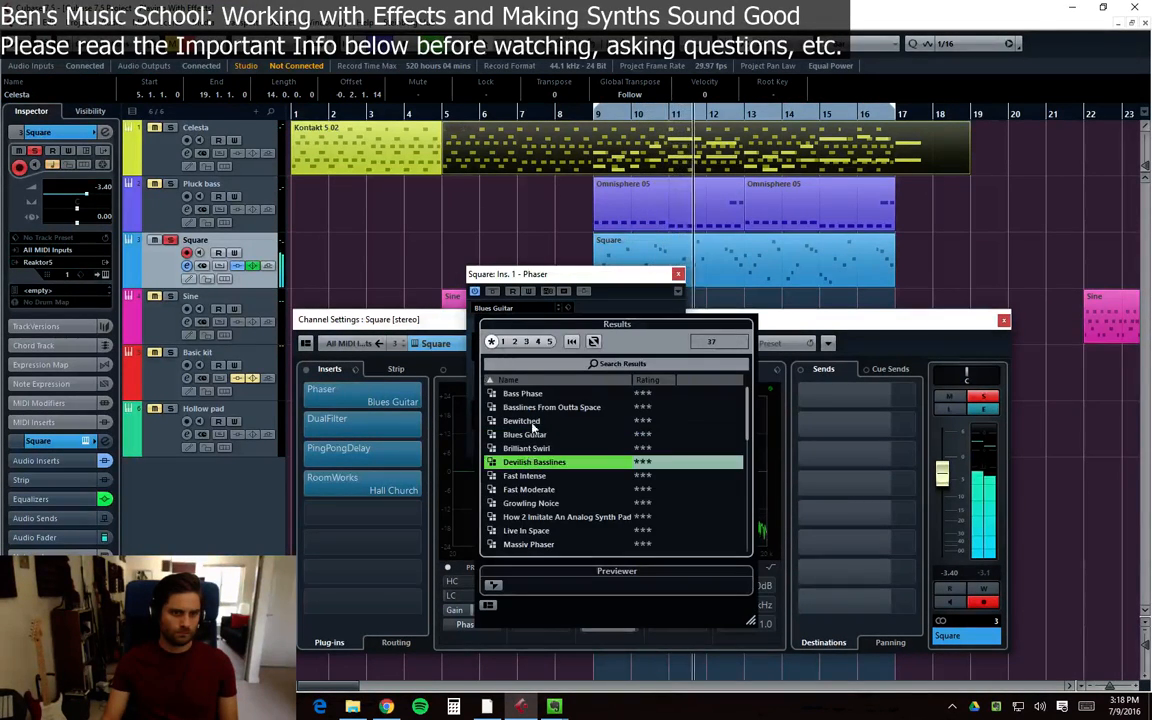
key(Return)
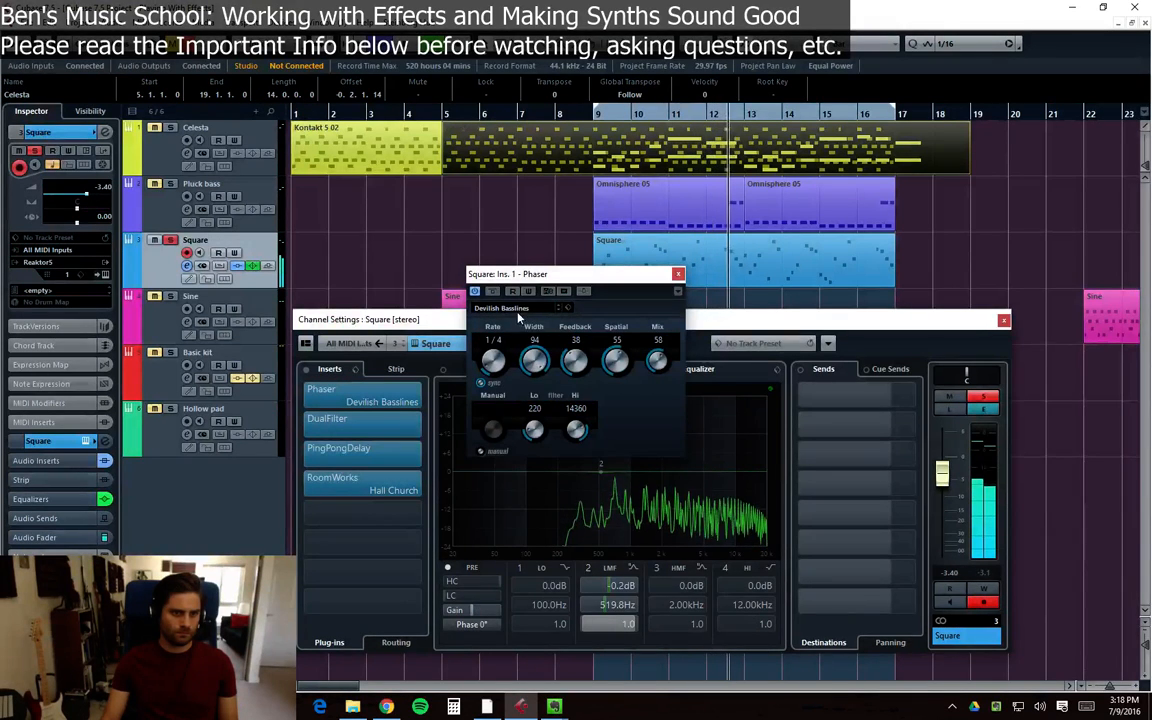
click(518, 314)
double_click(525, 455)
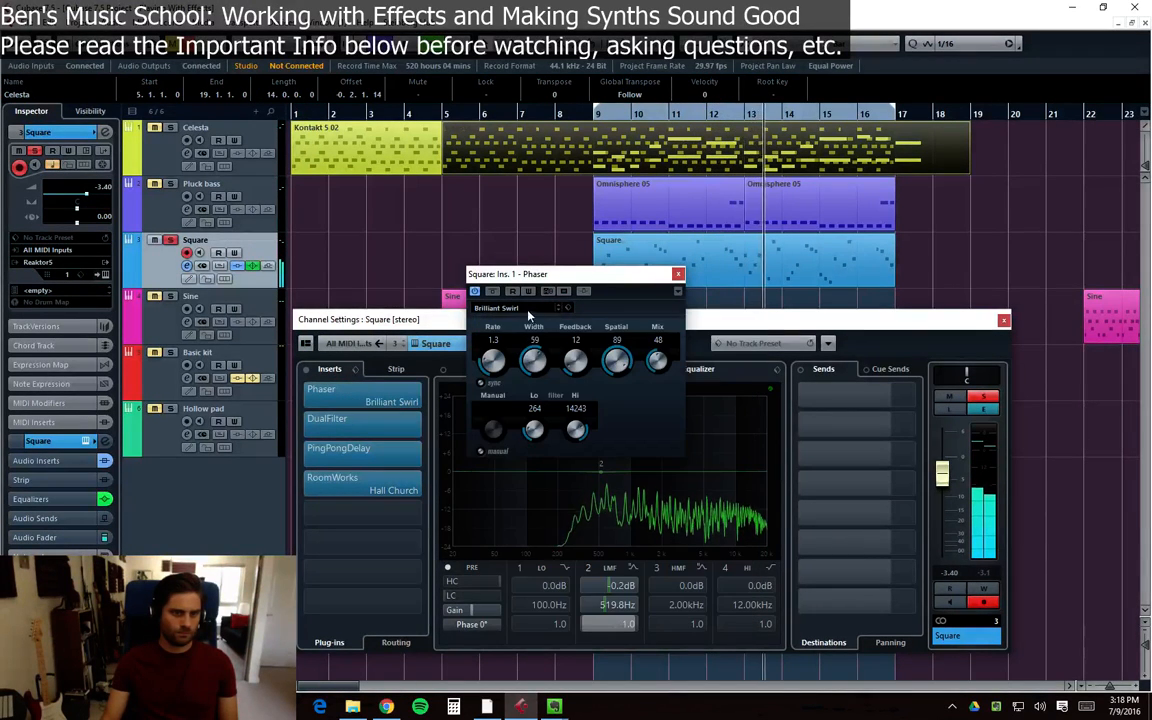
Bypass the Square track's Phaser insert, close its window and stop playback
click(474, 290)
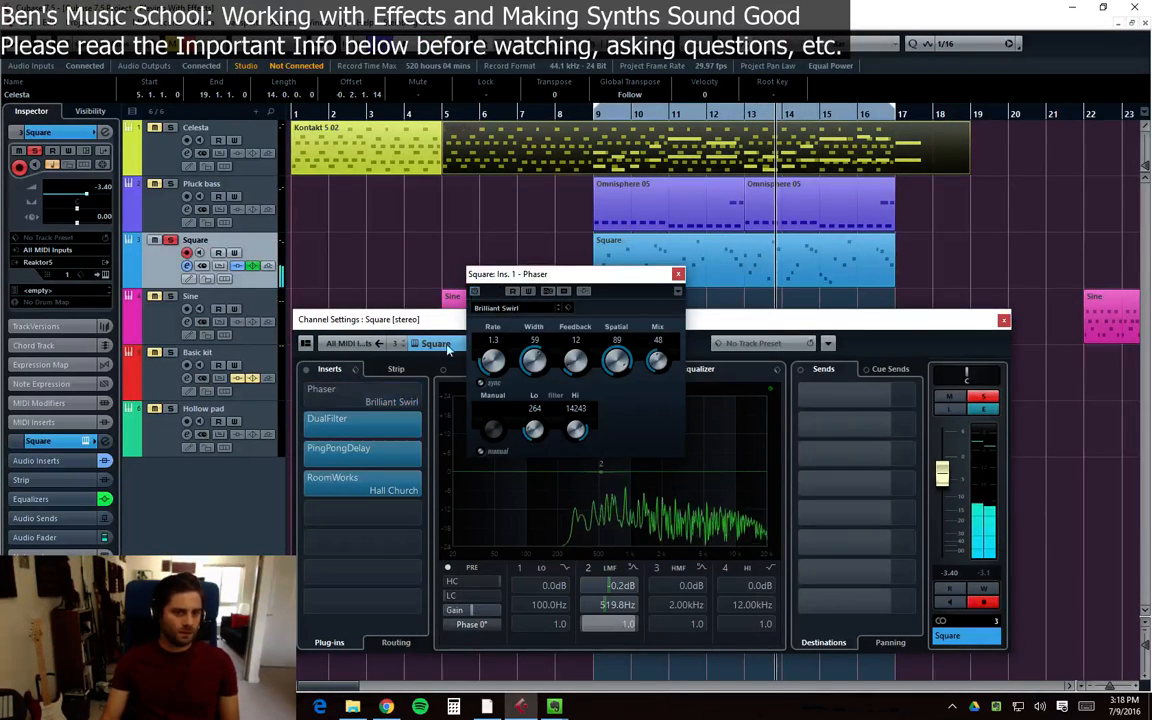
click(678, 273)
drag(627, 320, 604, 314)
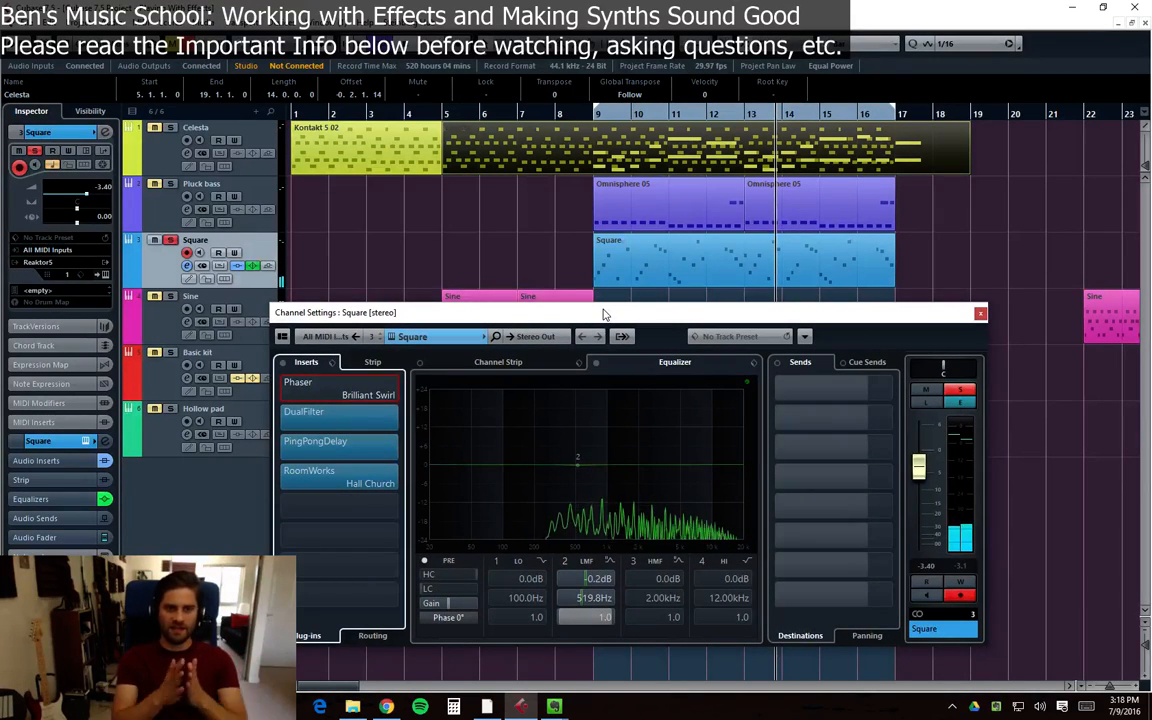
mouse_move(692, 320)
mouse_down()
mouse_move(718, 310)
mouse_move(755, 342)
mouse_move(711, 316)
mouse_up()
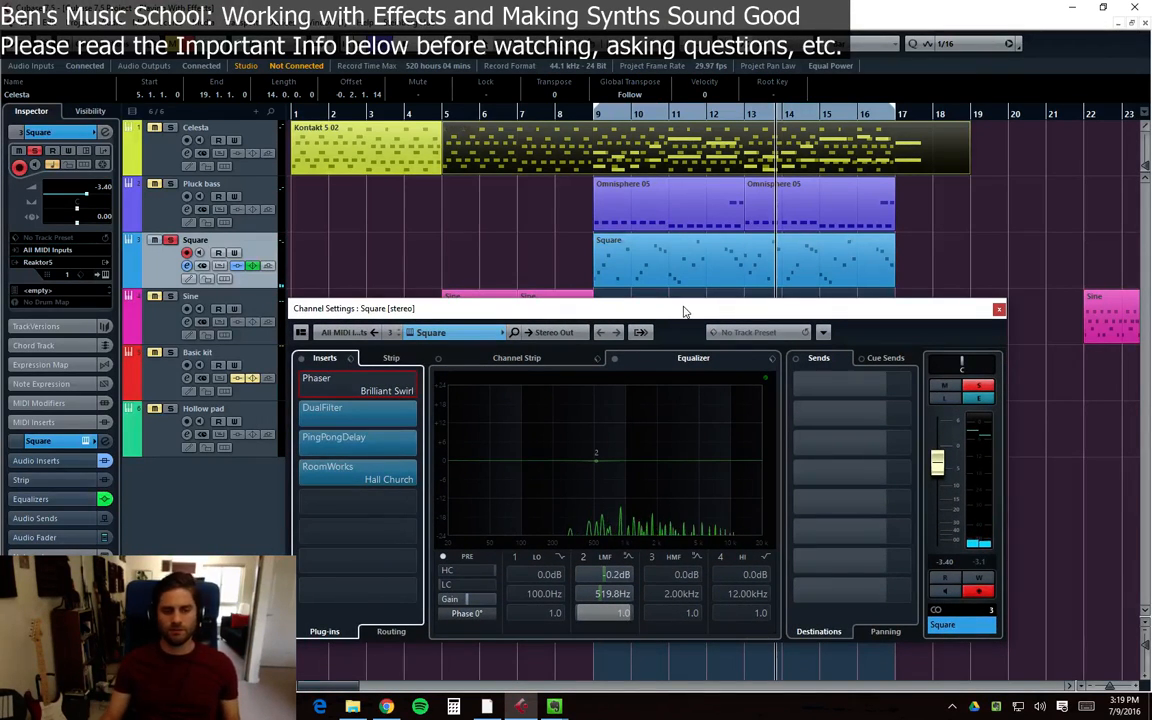
mouse_move(684, 311)
mouse_down()
mouse_move(689, 327)
mouse_move(746, 316)
mouse_move(672, 308)
mouse_up()
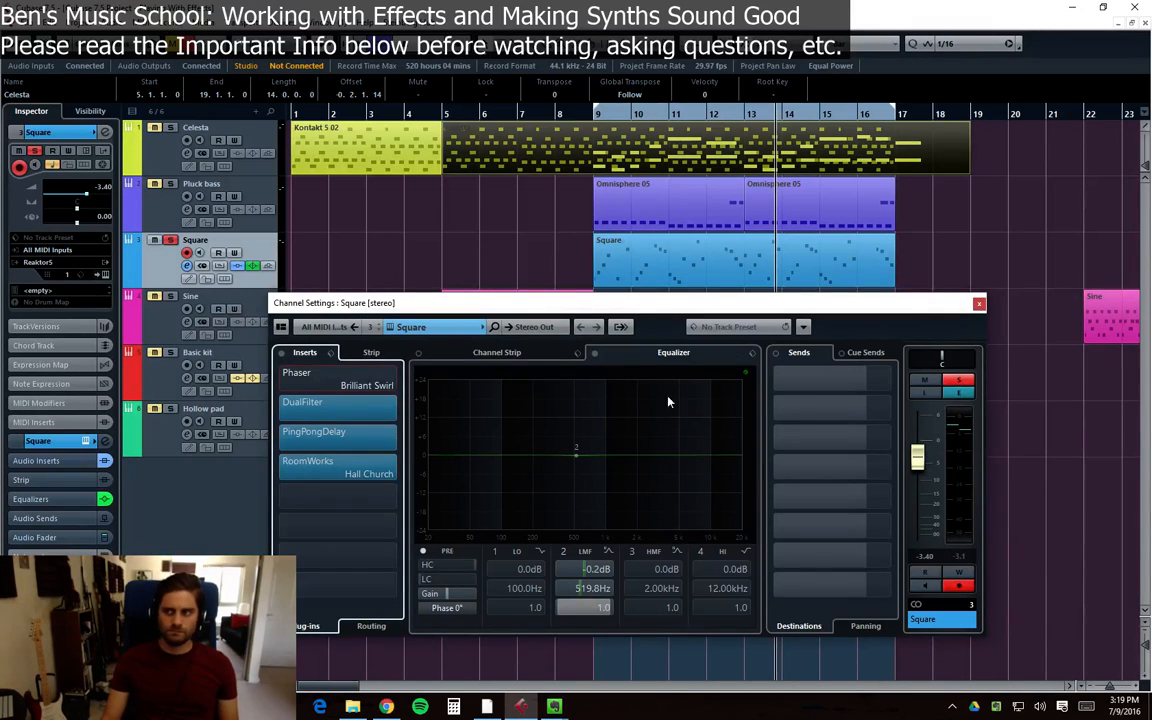
drag(664, 311, 672, 311)
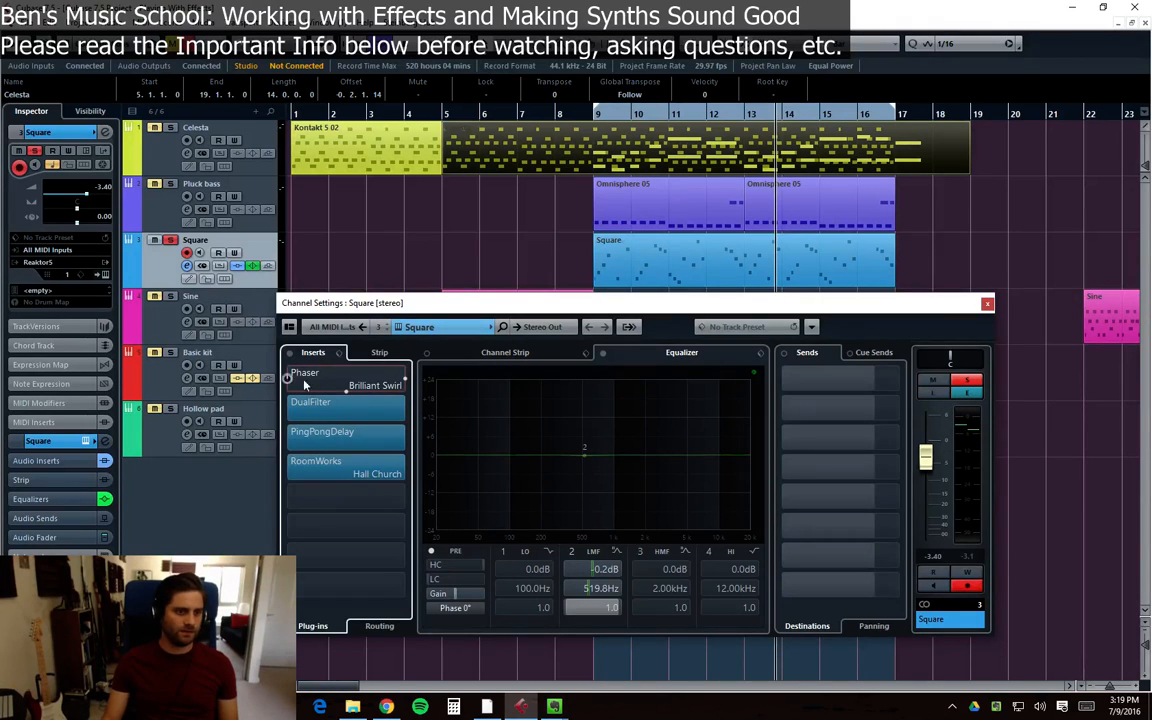
Replace the Square track's Phaser with Flanger, discarding the Phaser's changes, and play it with tempo sync turned off
click(370, 380)
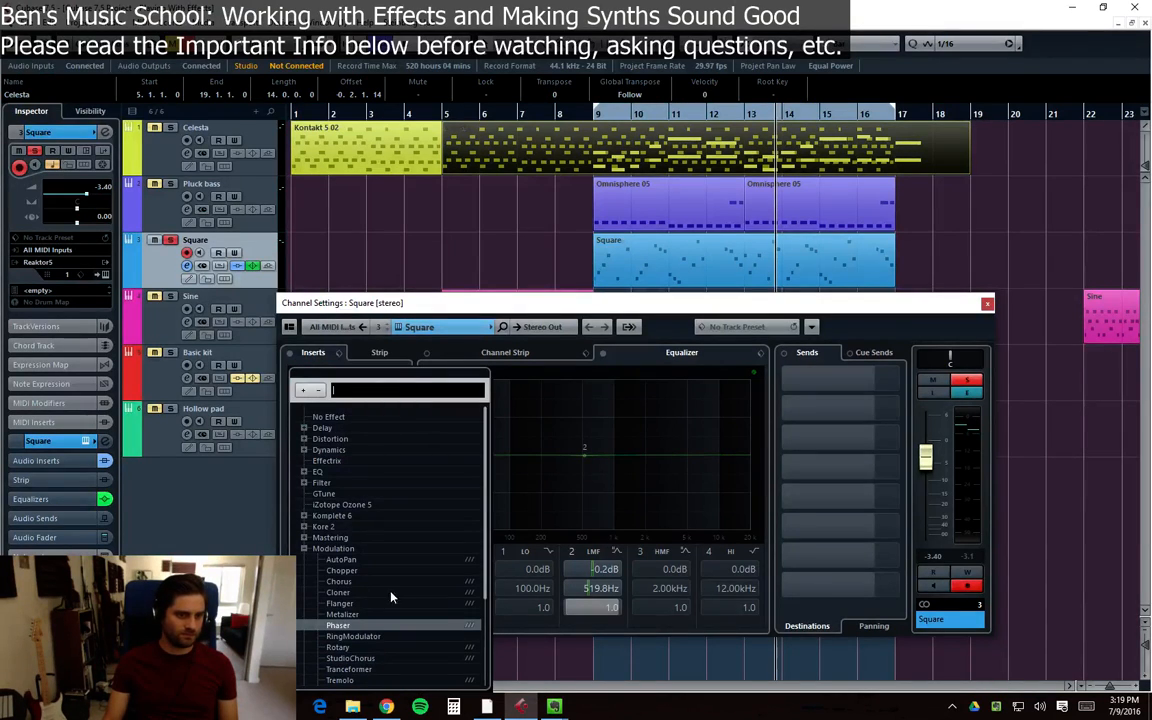
click(340, 603)
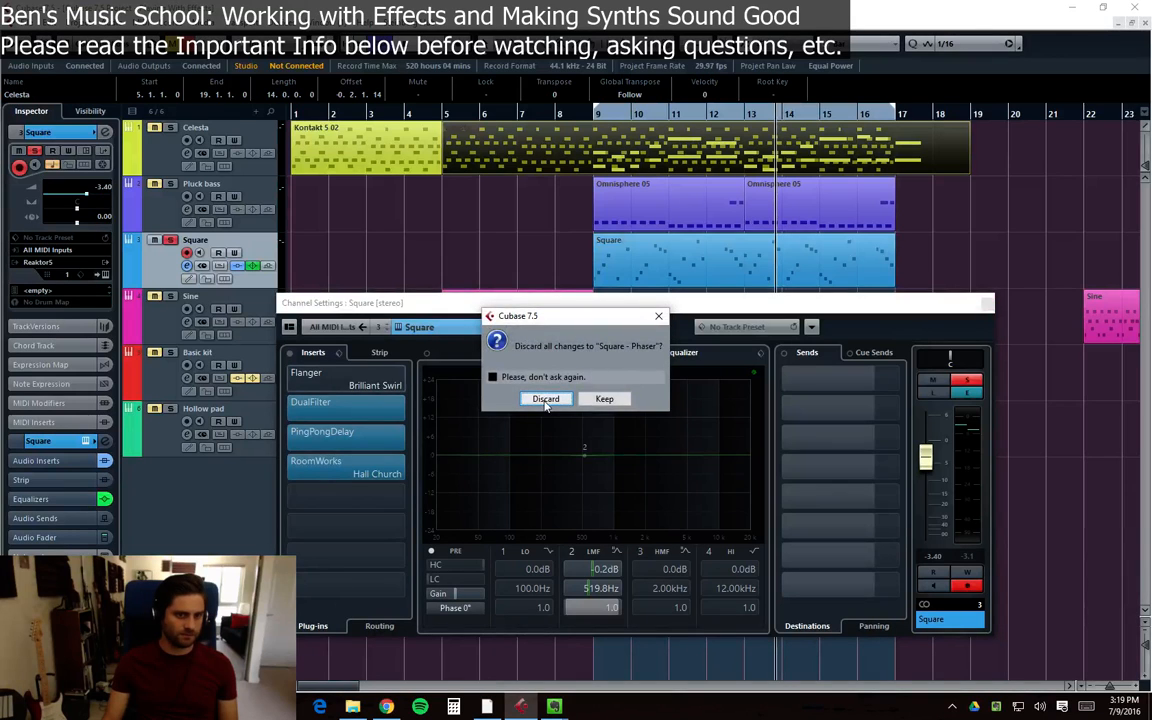
click(542, 400)
click(460, 375)
key(space)
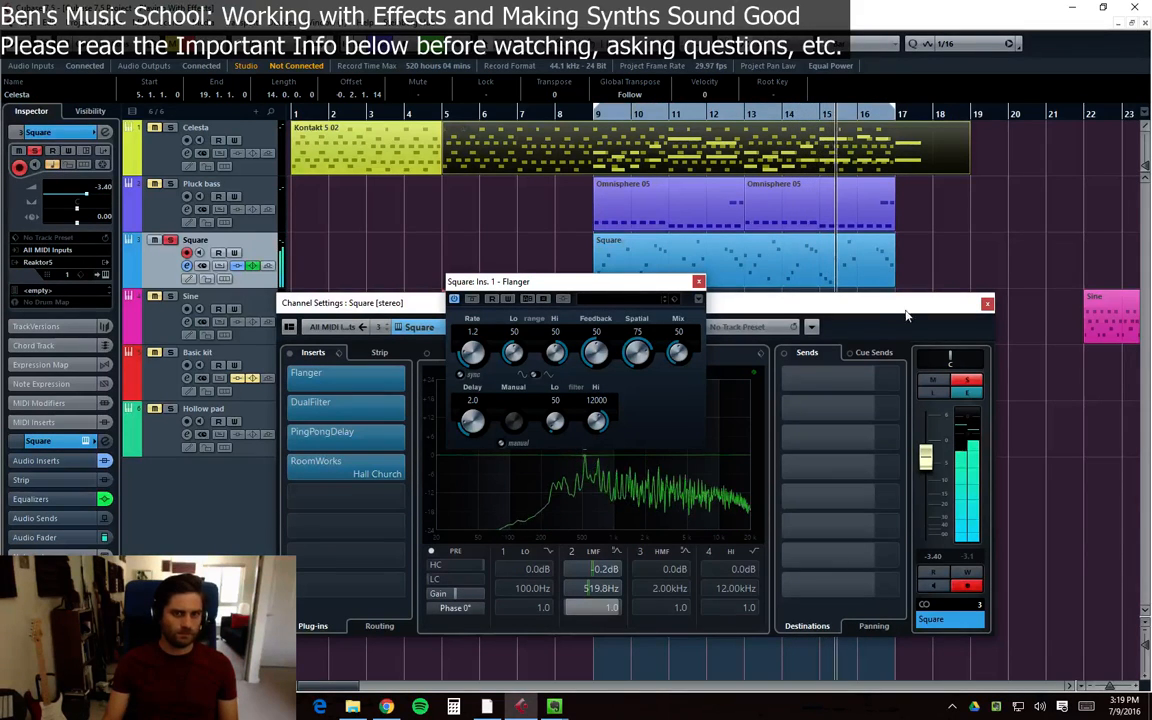
Close the Square track's Flanger and channel settings windows, unsolo the track and clear the clip selection
click(698, 282)
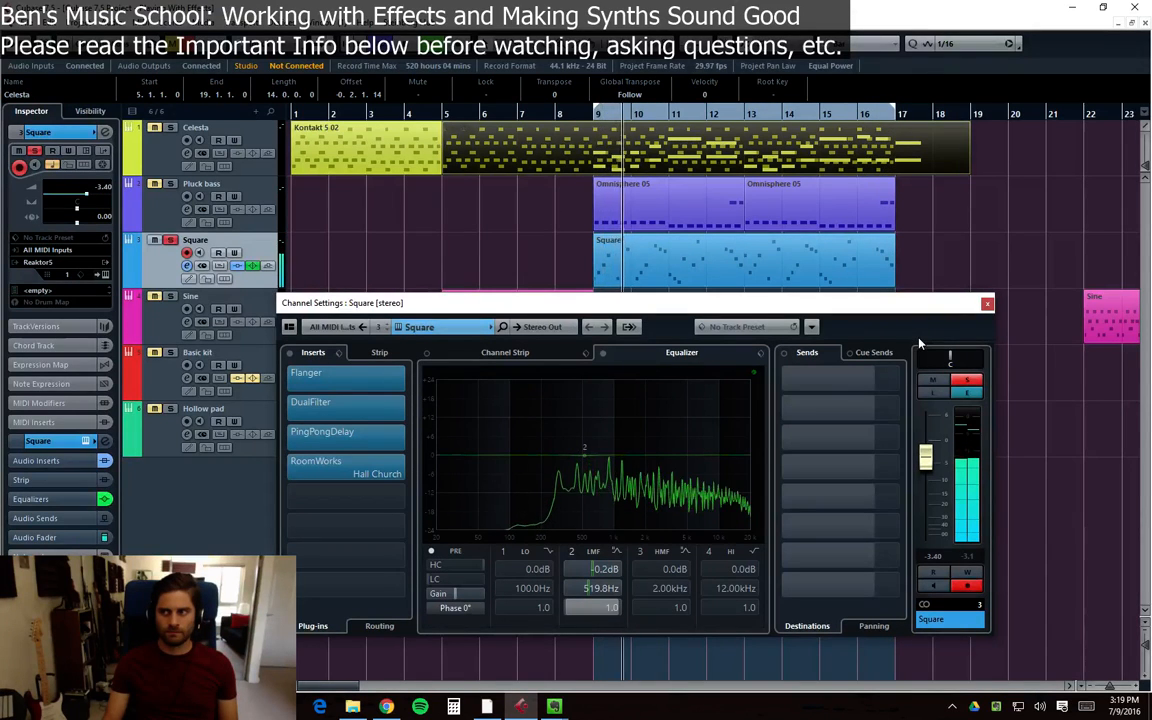
drag(838, 302, 856, 291)
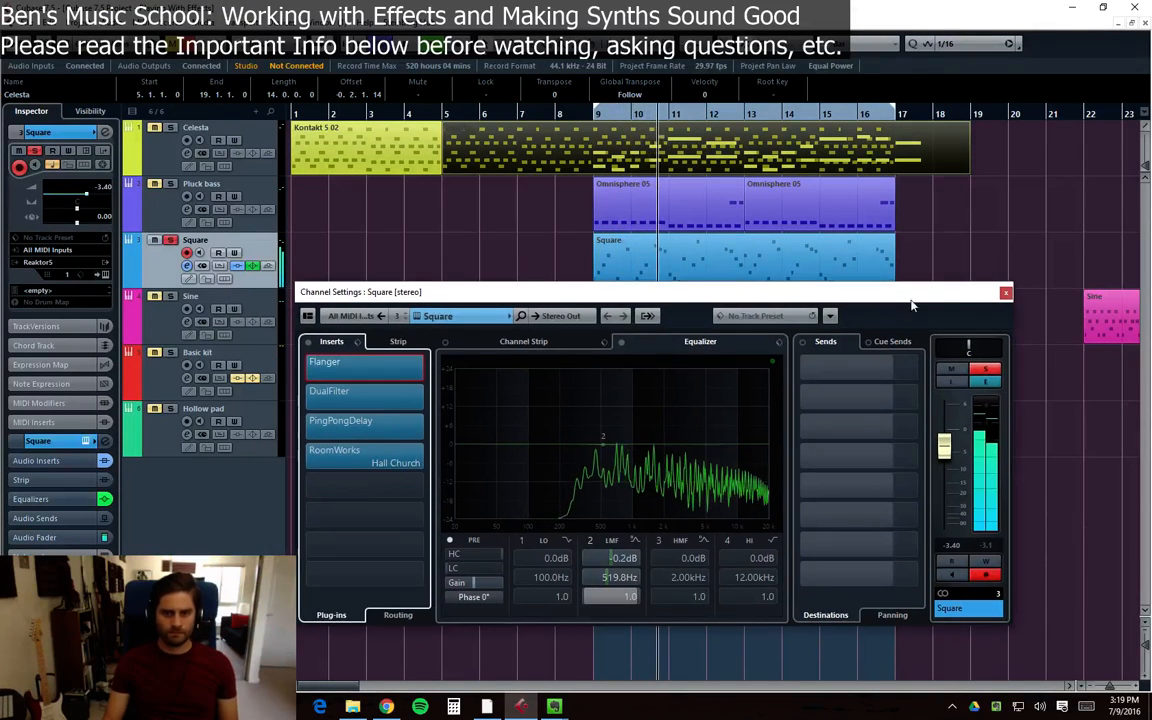
click(1006, 293)
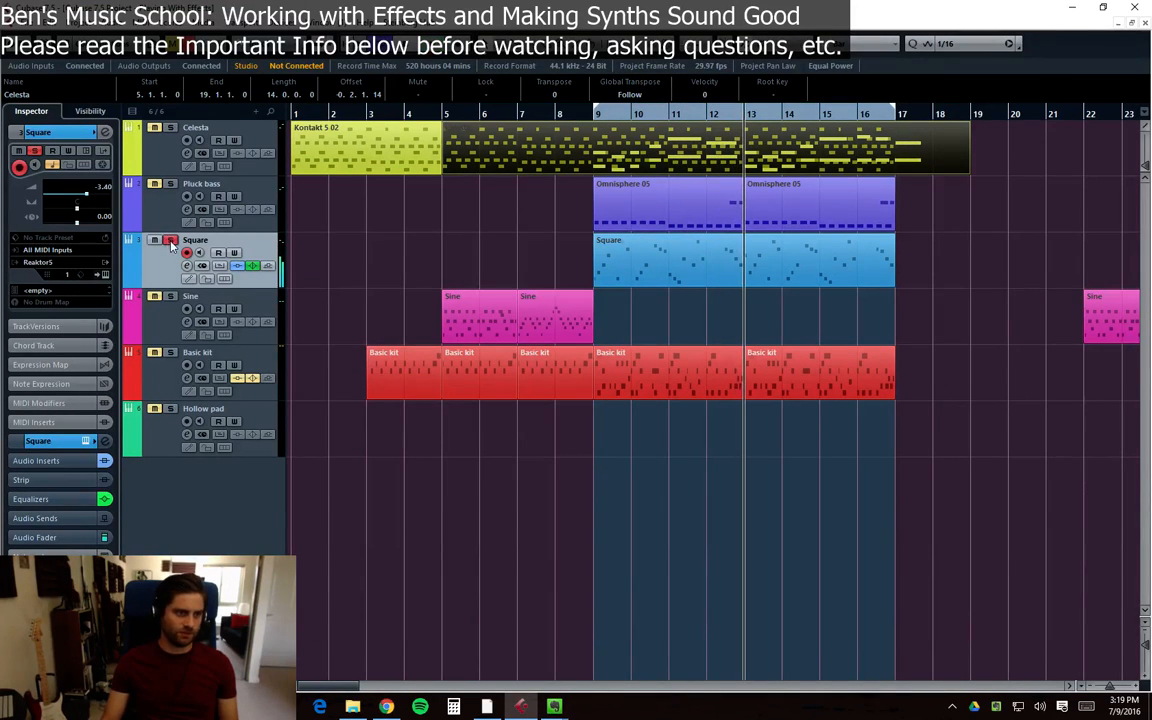
click(530, 286)
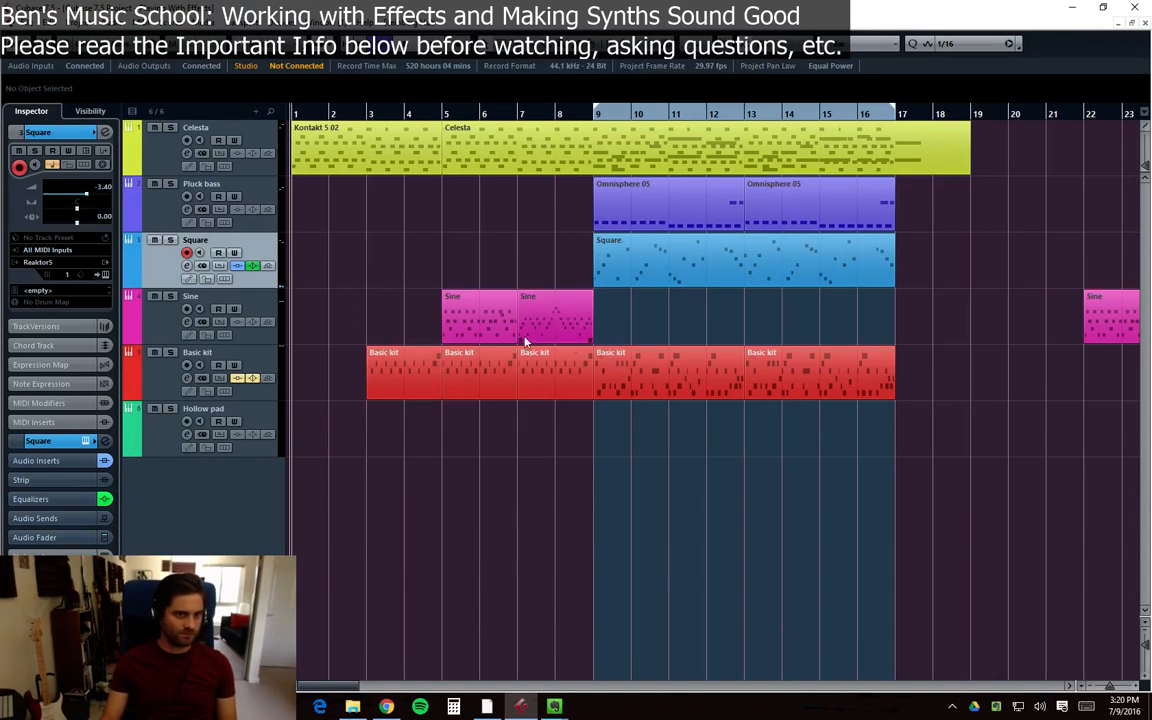
Check the first Sine clip's notes in the editor and move the two Sine clips to bars 3 and 5
click(166, 327)
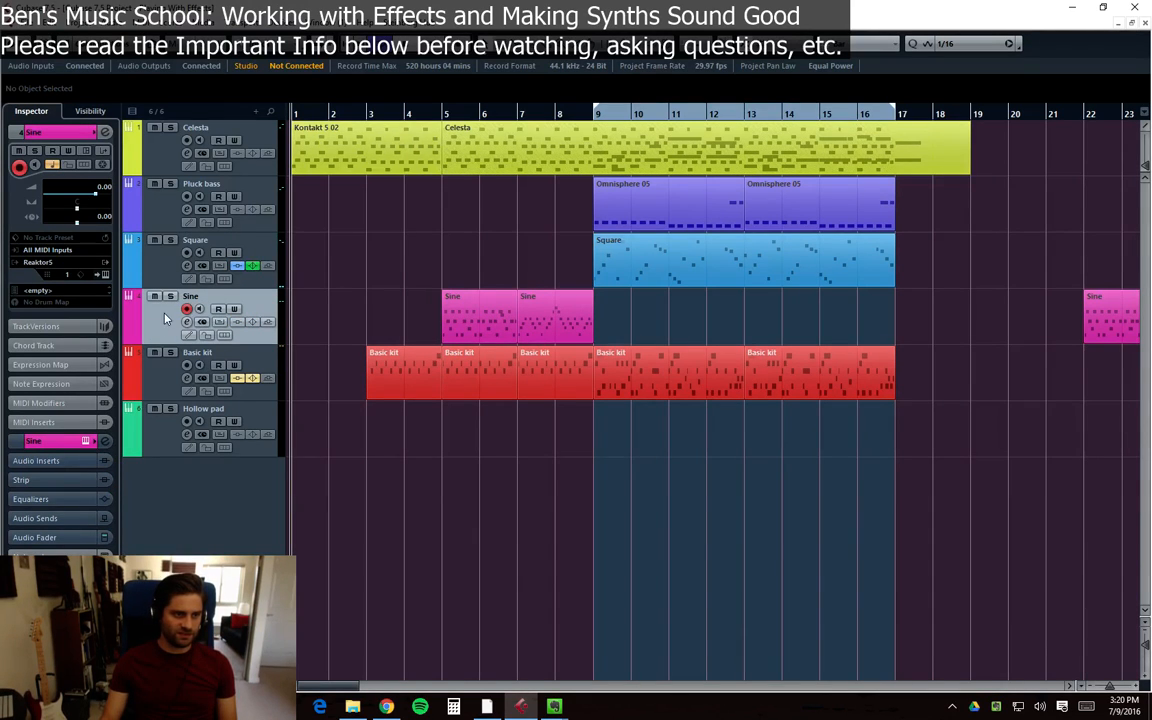
double_click(453, 318)
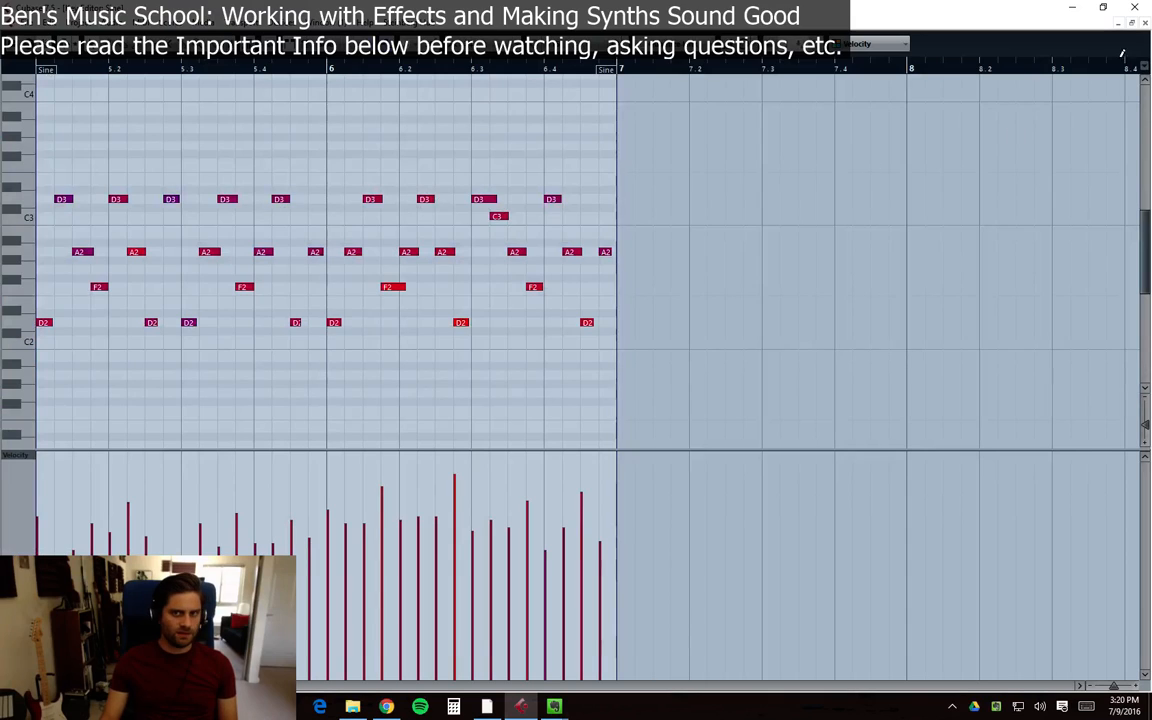
click(1145, 21)
drag(463, 318, 413, 329)
drag(541, 327, 464, 325)
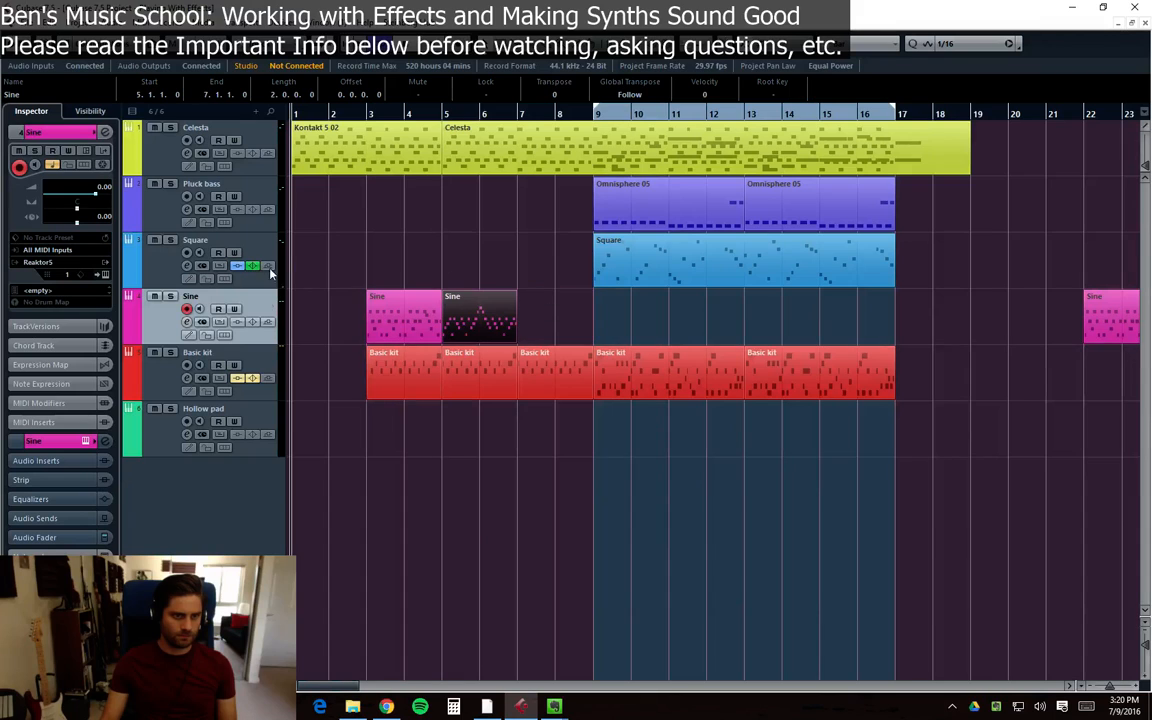
Mute the Basic kit track and move the two Sine clips to bars 1 and 3
click(170, 296)
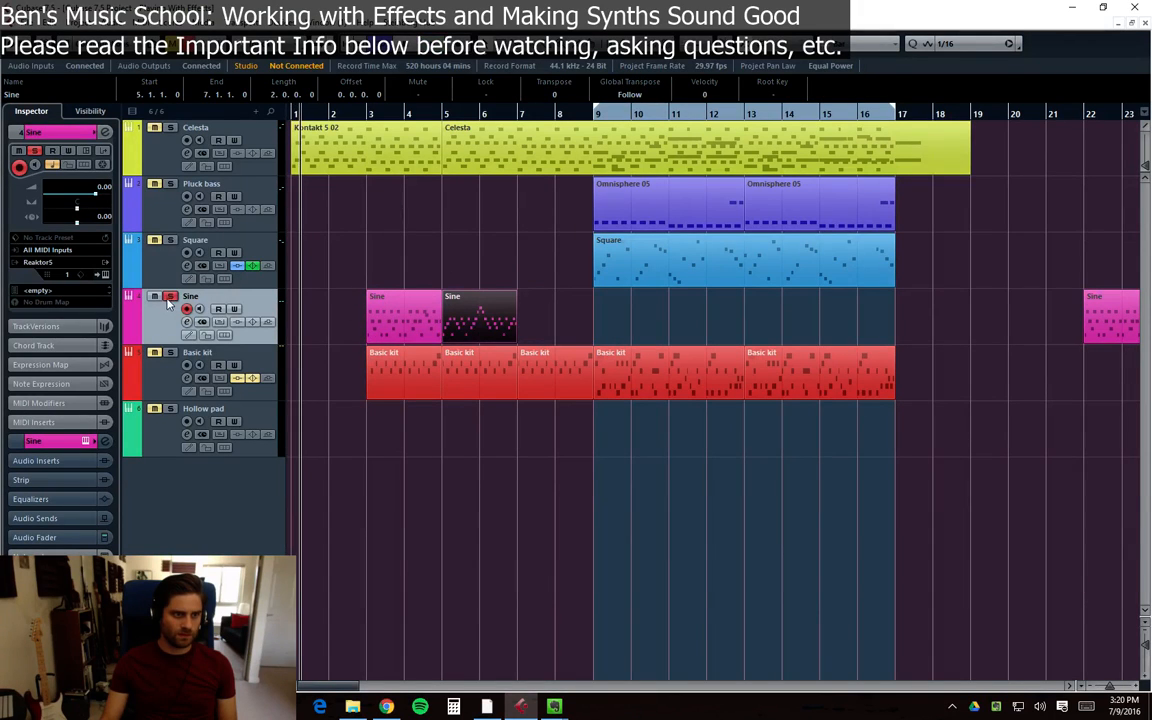
click(153, 354)
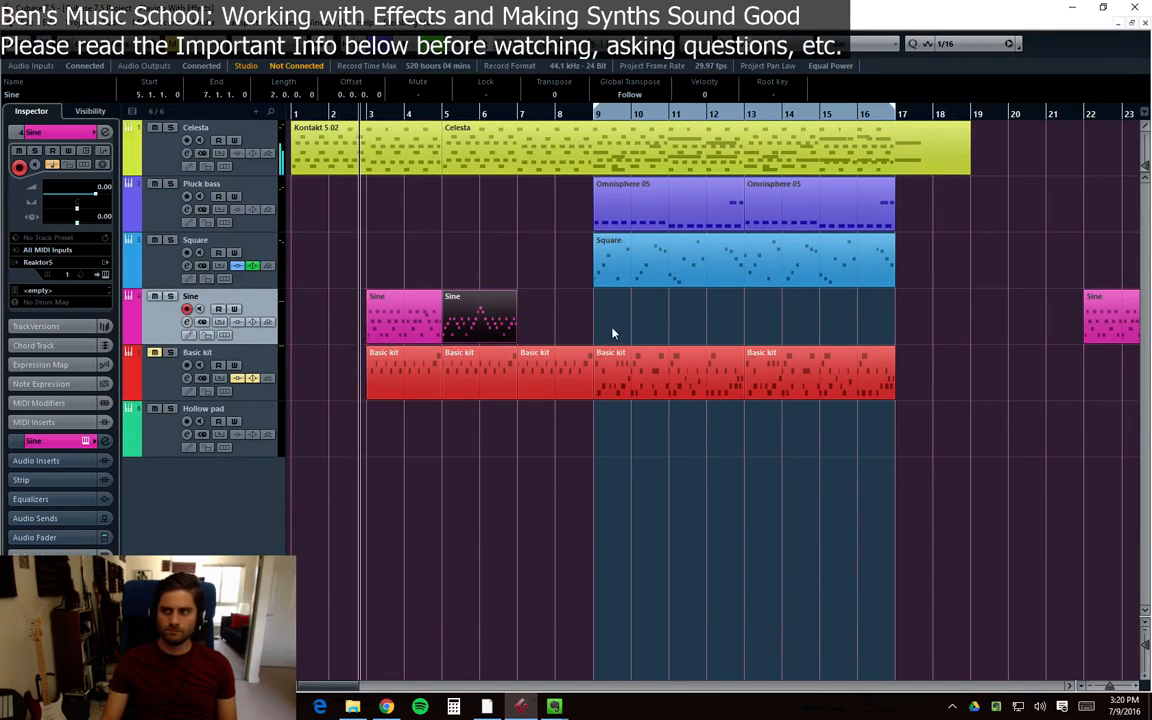
drag(553, 312, 316, 327)
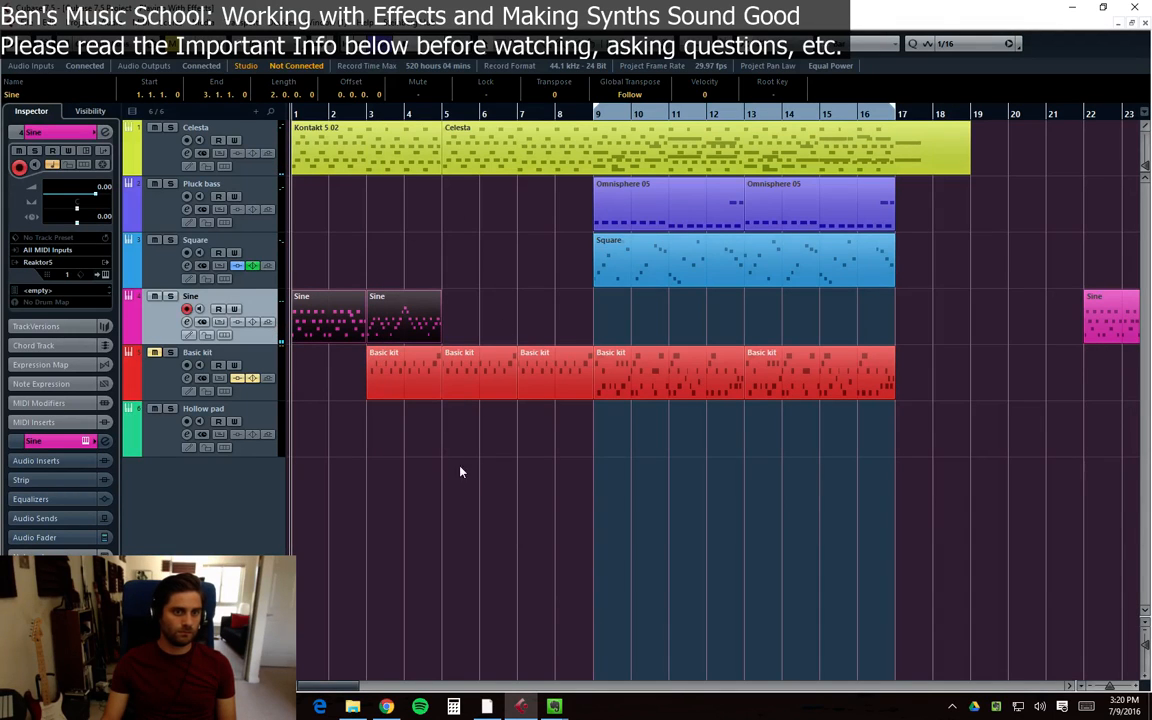
Mute the separate Sine clip at bar 22 and move it out of the way to bar 37
drag(449, 488, 843, 424)
drag(1027, 490, 455, 149)
click(985, 345)
click(1094, 334)
drag(1096, 335, 979, 351)
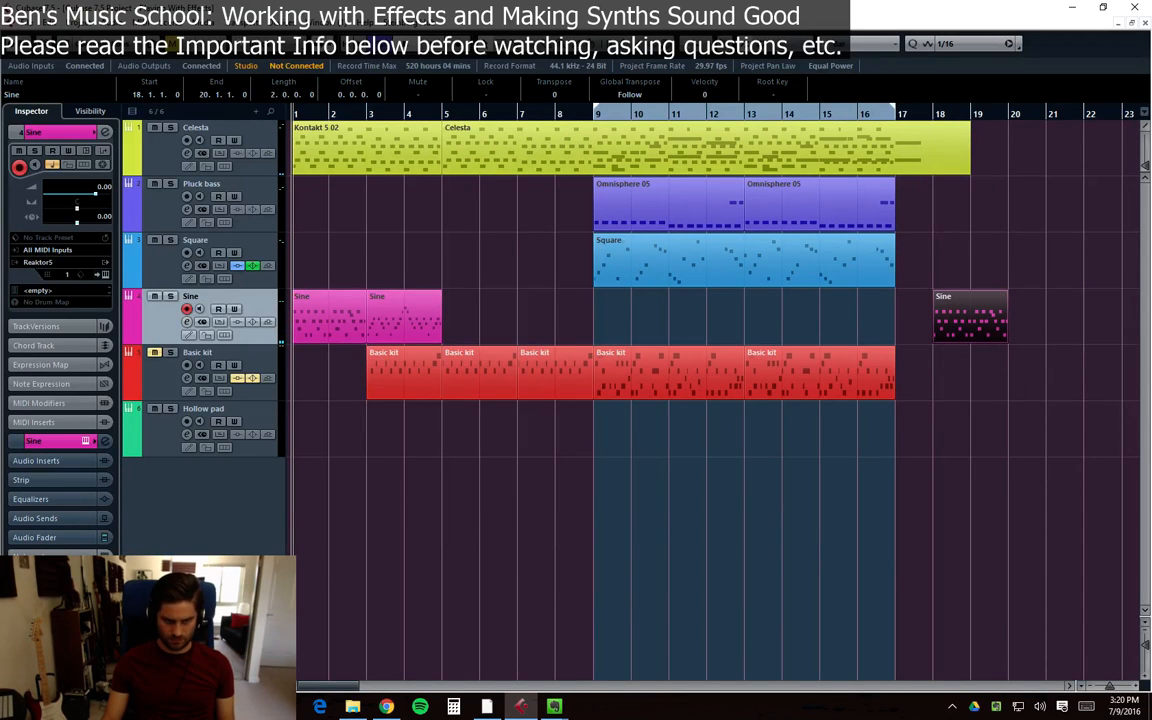
key(7)
click(965, 325)
drag(318, 686, 346, 686)
drag(604, 338, 1035, 302)
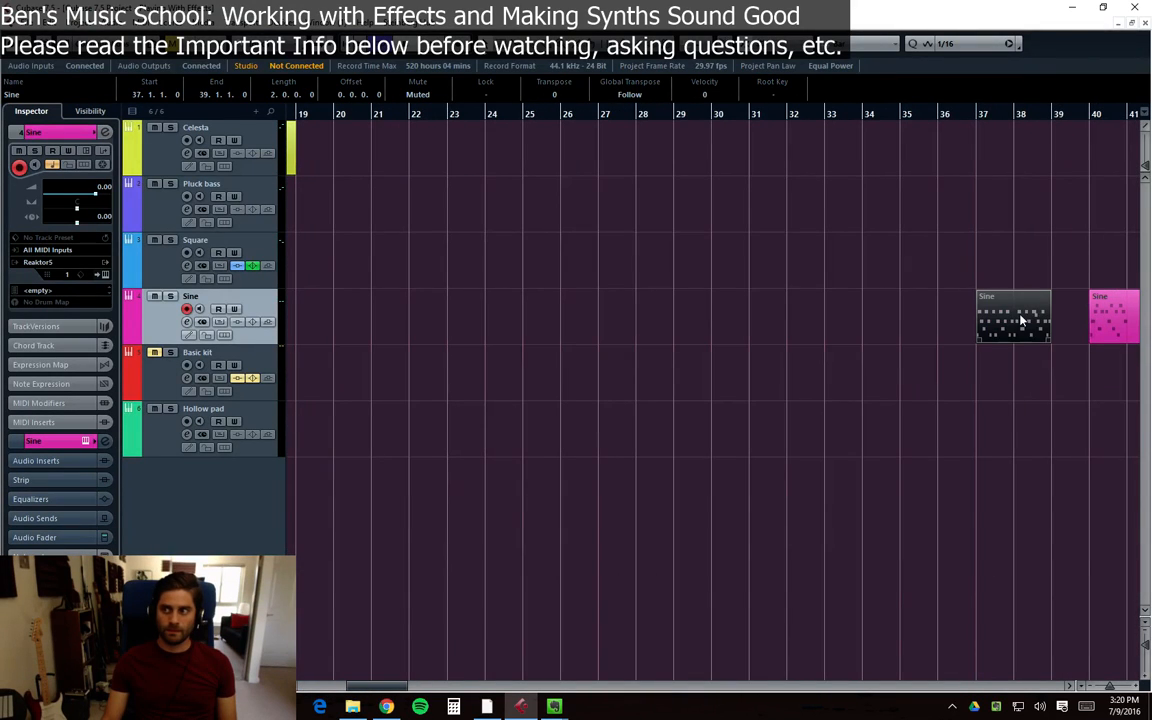
Move the second Celesta clip to bar 17, the Pluck bass and Square clips to start at bar 21, and the Basic kit clips at bar 9
drag(371, 687, 312, 687)
drag(961, 411, 598, 392)
drag(535, 300, 1020, 150)
drag(722, 150, 985, 160)
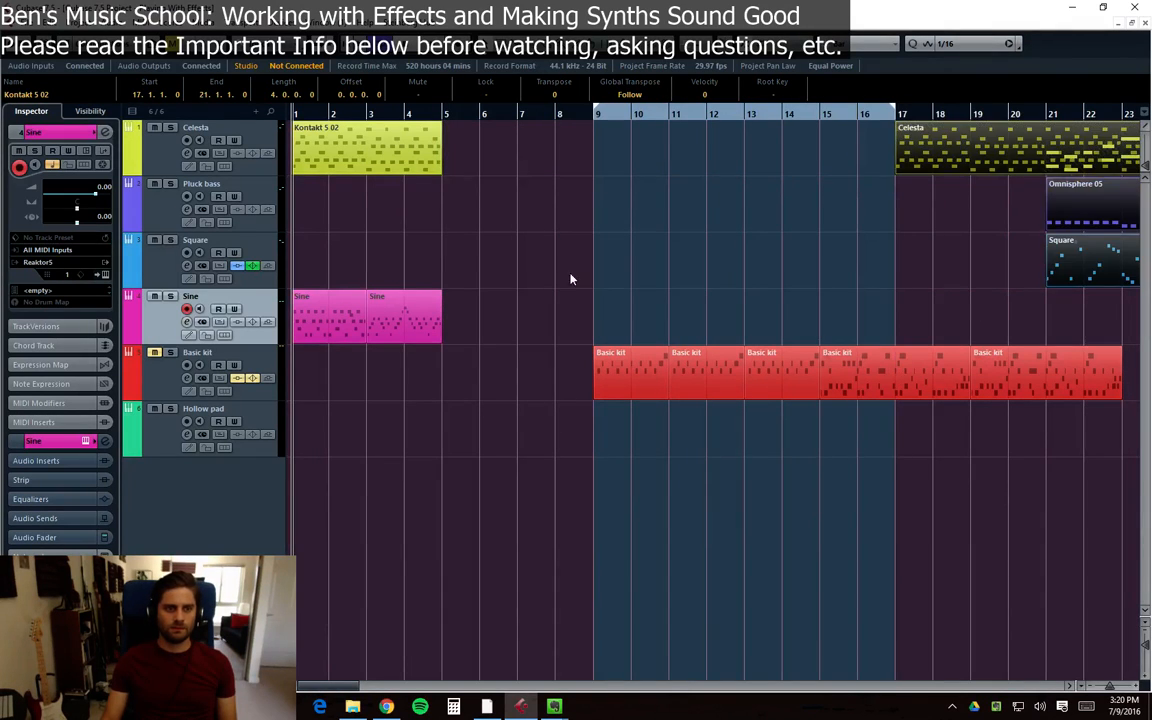
click(870, 204)
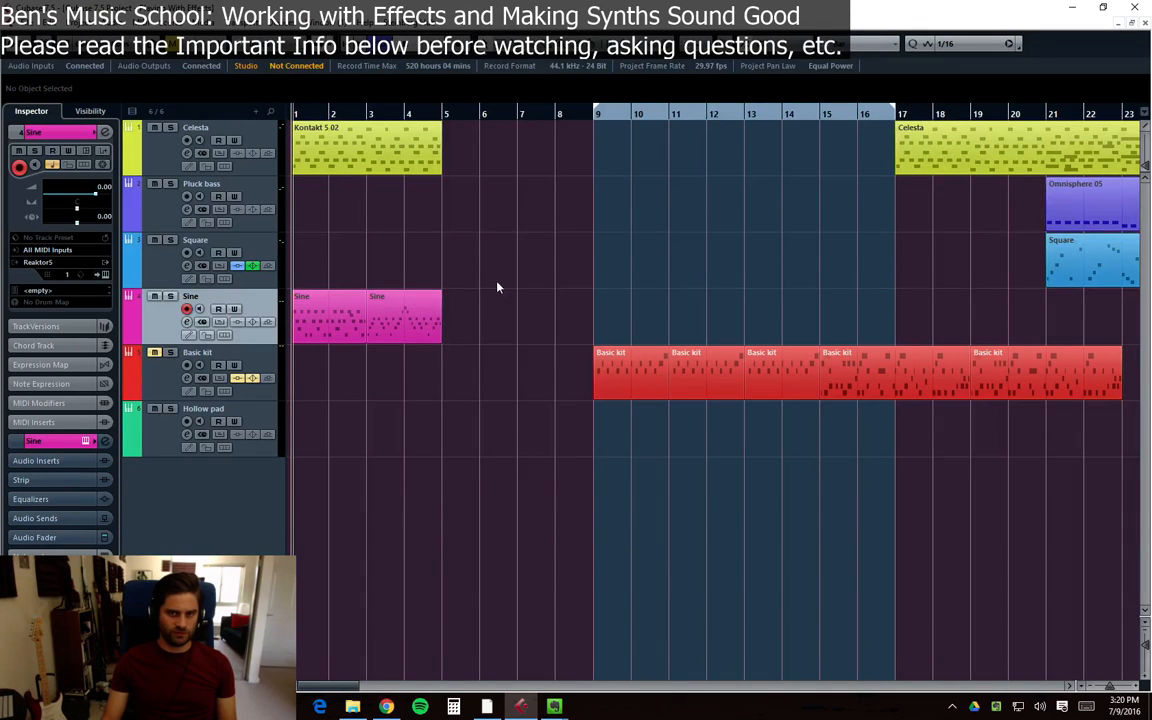
Move all the Basic kit clips so that they start at bar 15
drag(518, 392, 1113, 373)
drag(476, 381, 688, 372)
click(591, 449)
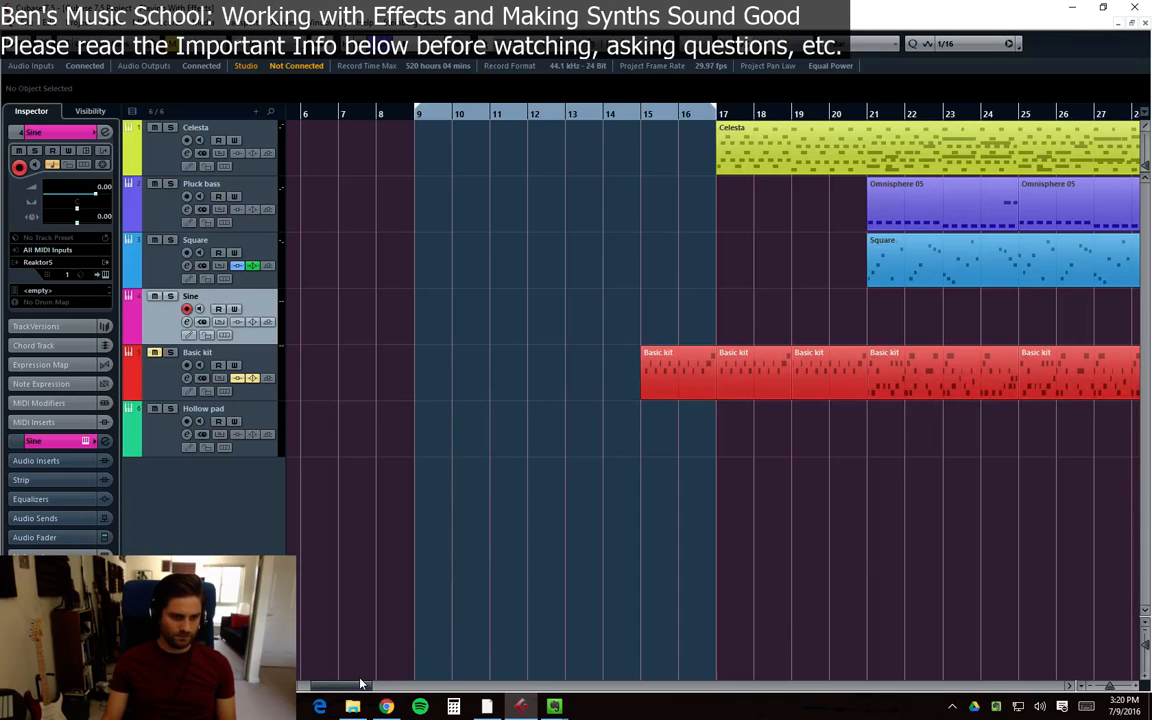
drag(338, 688, 326, 688)
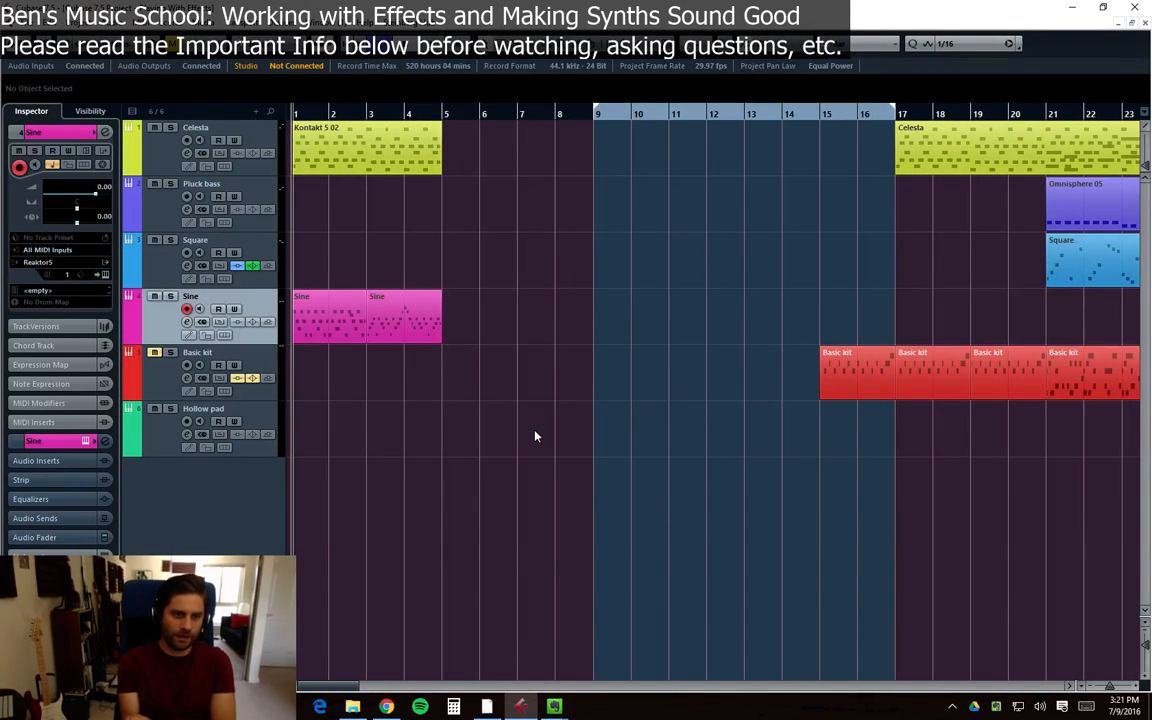
Duplicate the first Celesta clip, move the two Sine clips to bars 5 and 7, and delete the duplicate
click(435, 140)
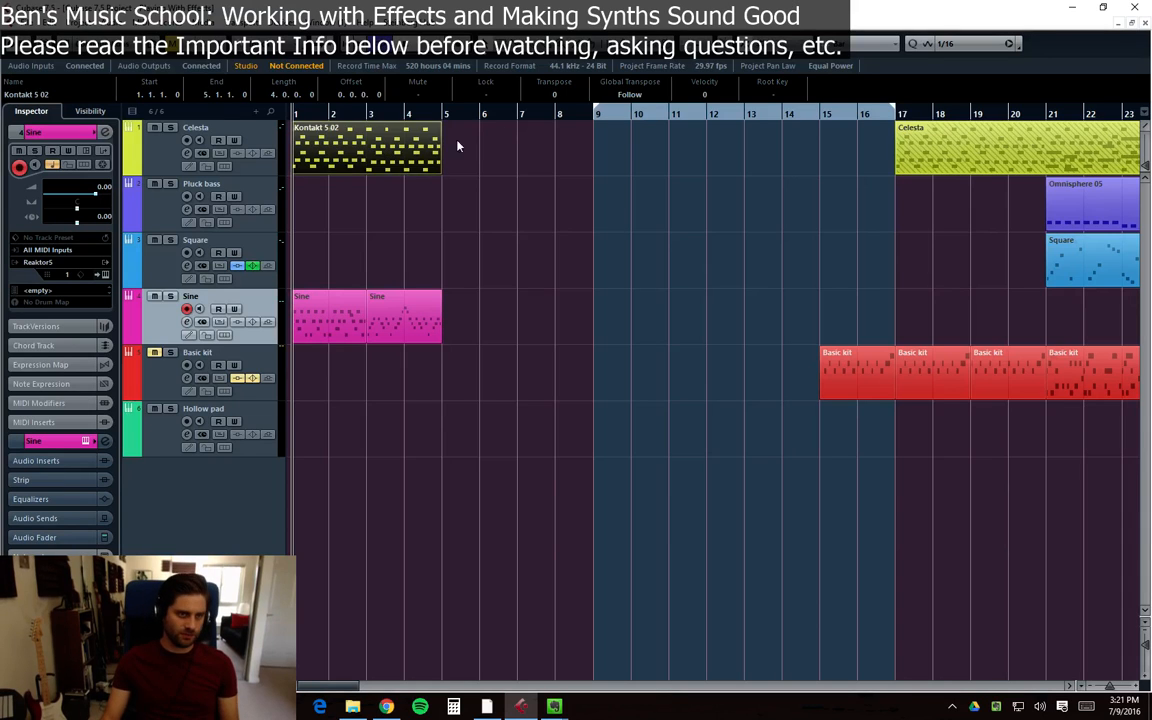
key(ctrl+d)
drag(512, 247, 483, 341)
click(508, 165)
key(Delete)
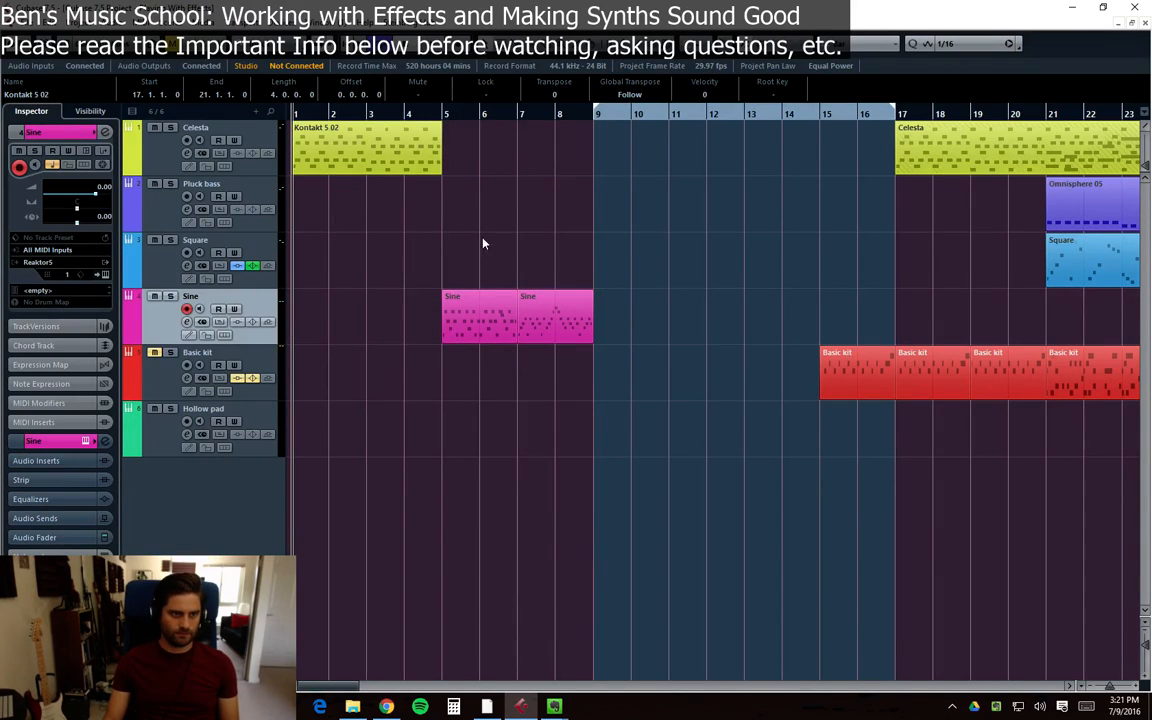
Move the first two Basic kit clips to bars 5 and 7 beneath the Sine clips and set the playhead to bar 5
drag(828, 419, 753, 303)
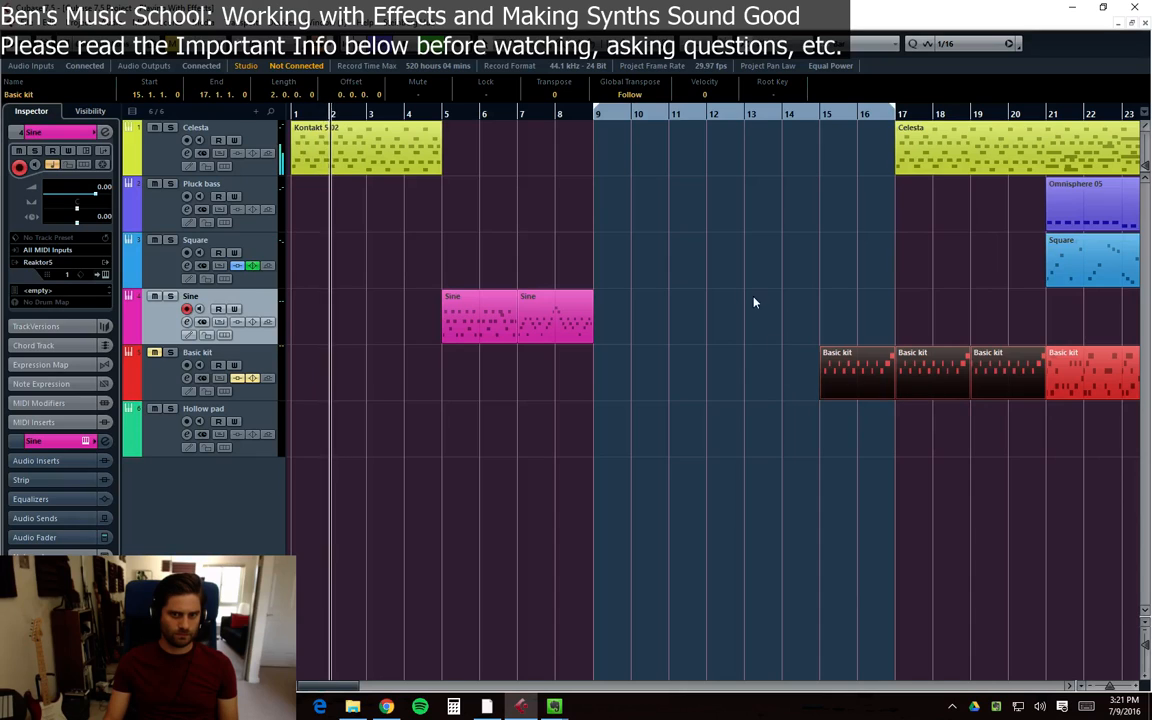
drag(823, 356, 448, 354)
click(612, 262)
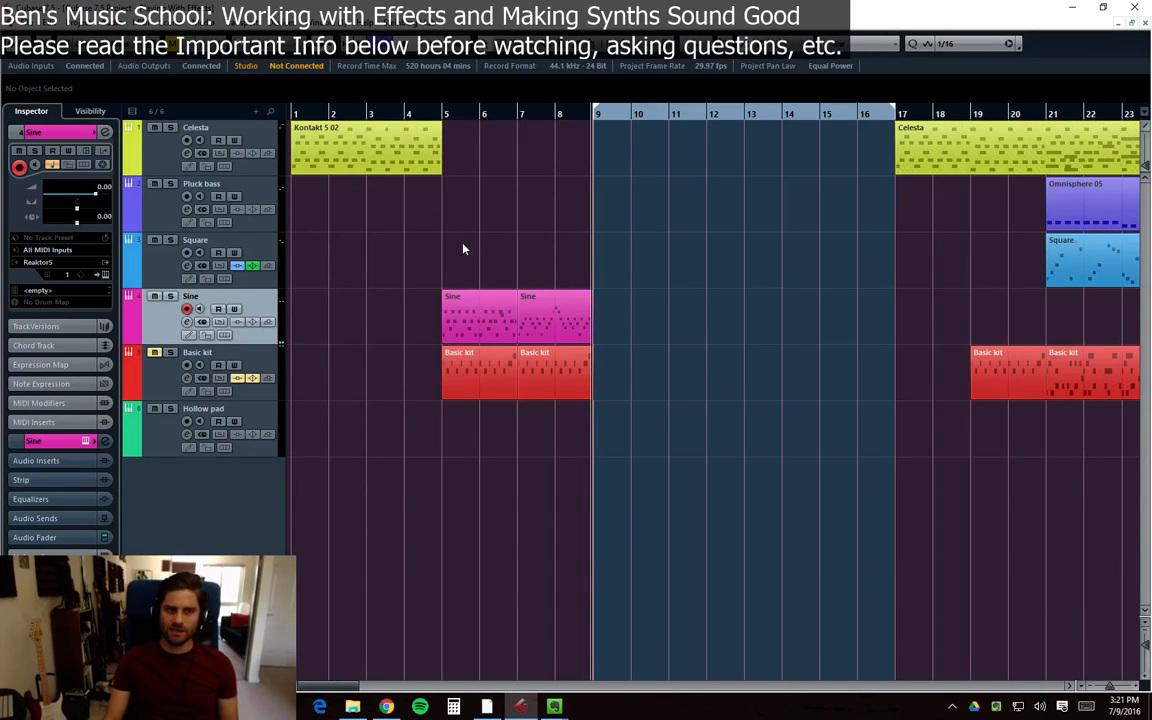
click(443, 99)
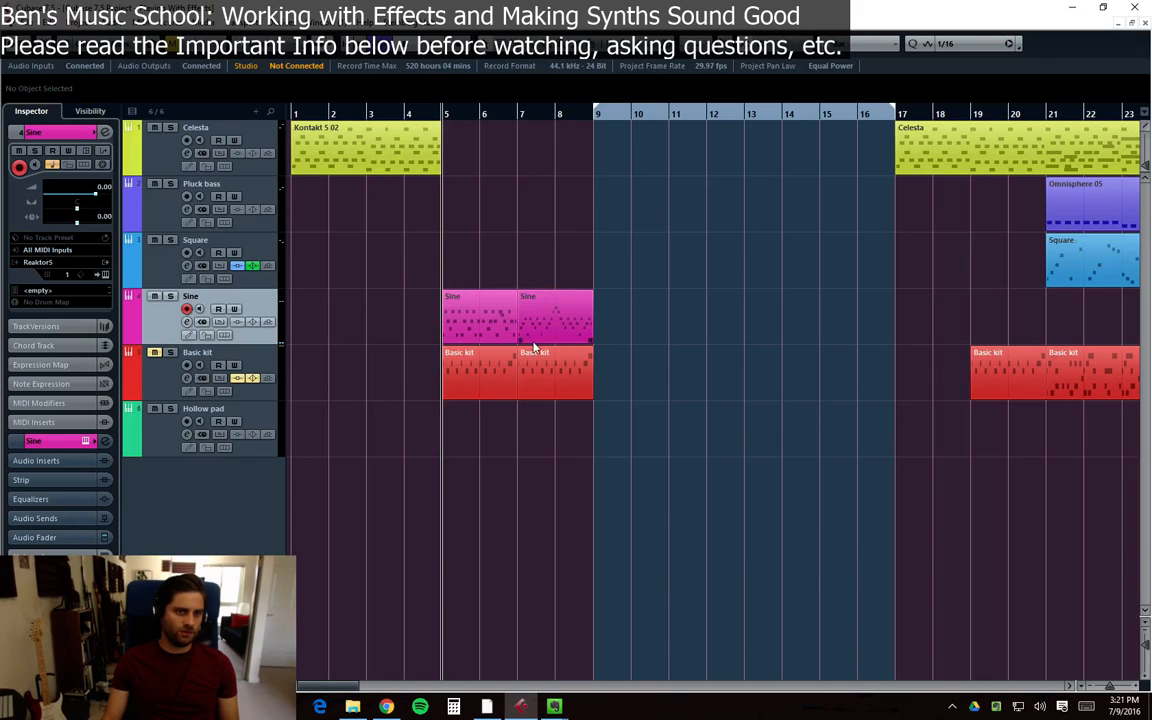
click(186, 323)
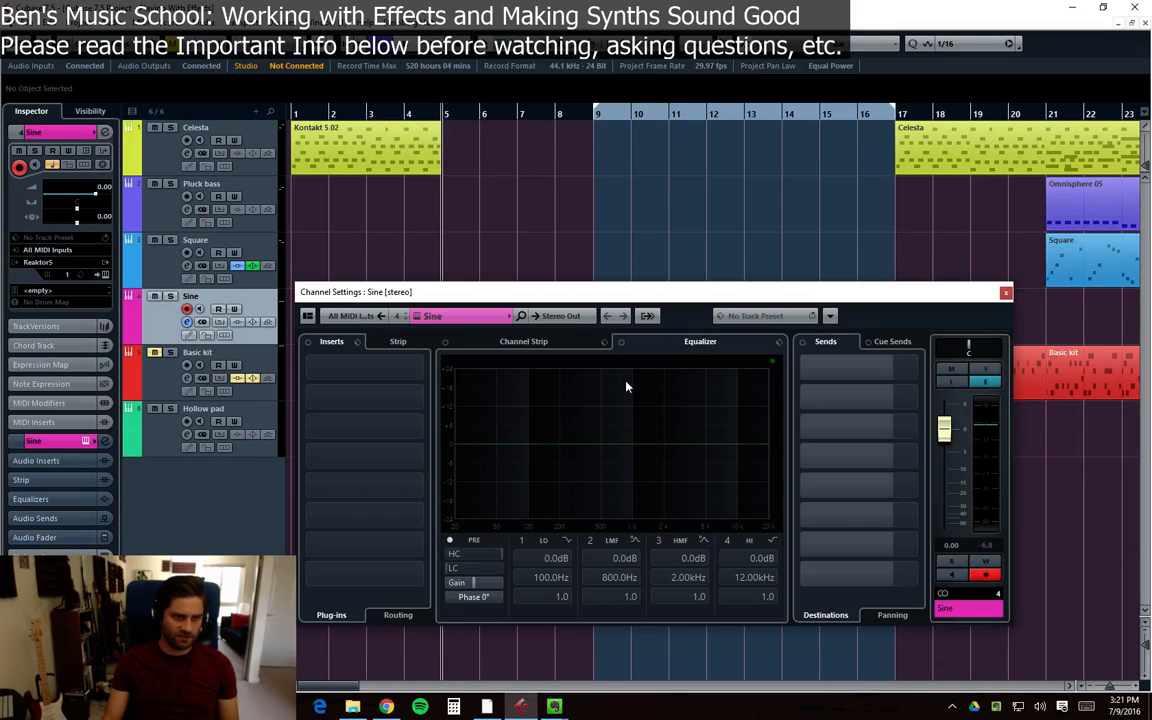
click(406, 374)
key(Escape)
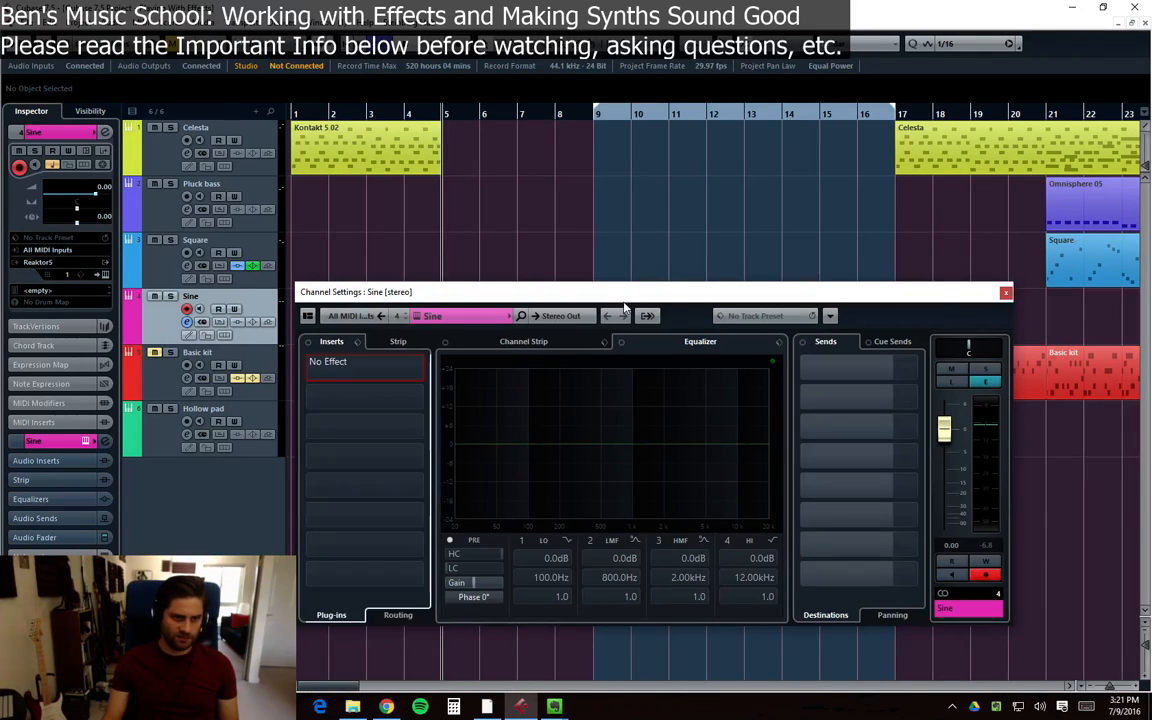
click(1005, 292)
Open the Sine track's Reaktor synth and set the amp envelope attack to 5 while auditioning the soloed part
click(225, 335)
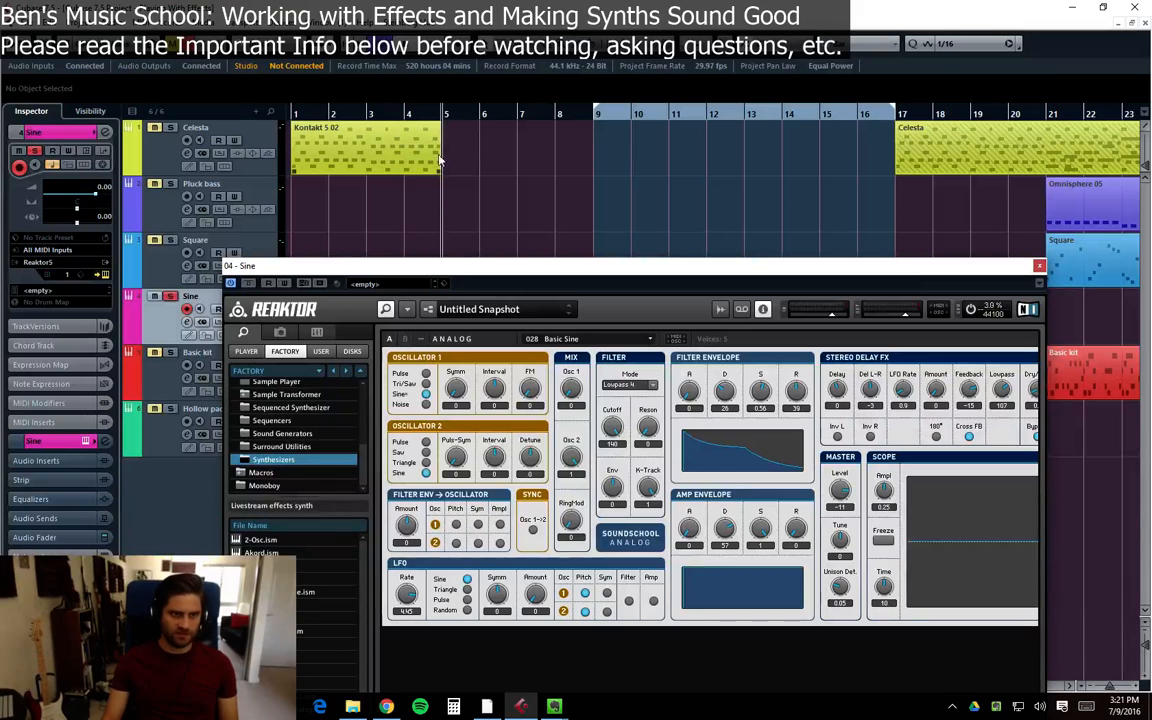
key(space)
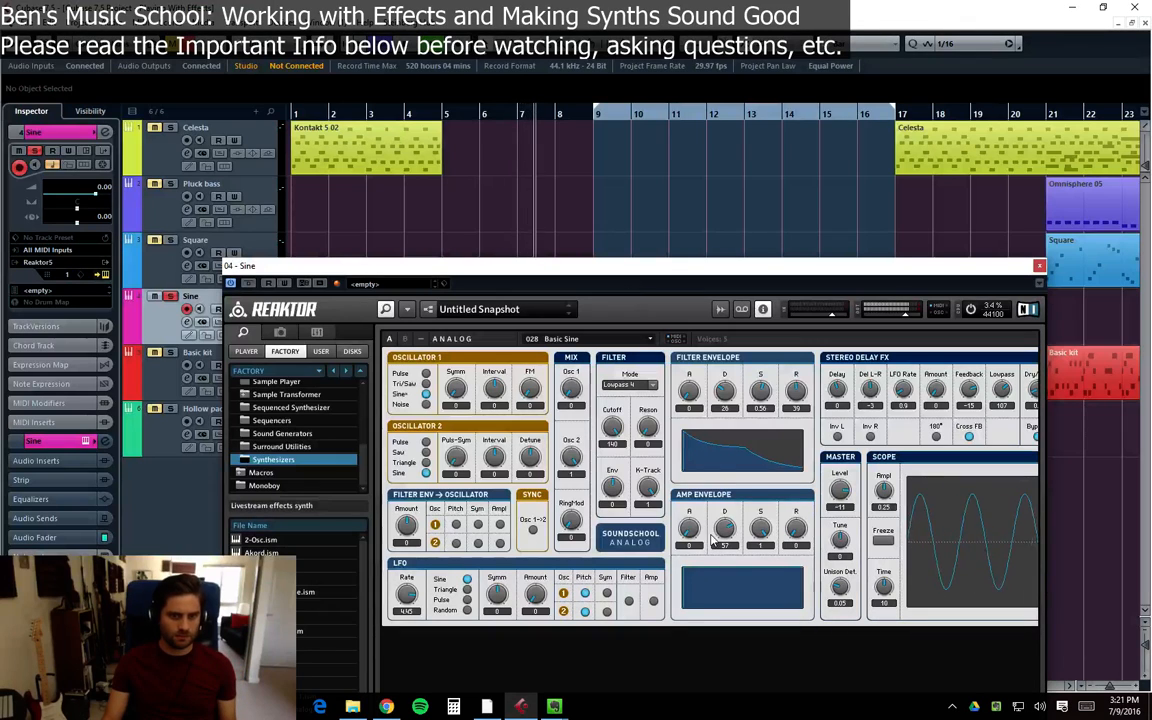
key(space)
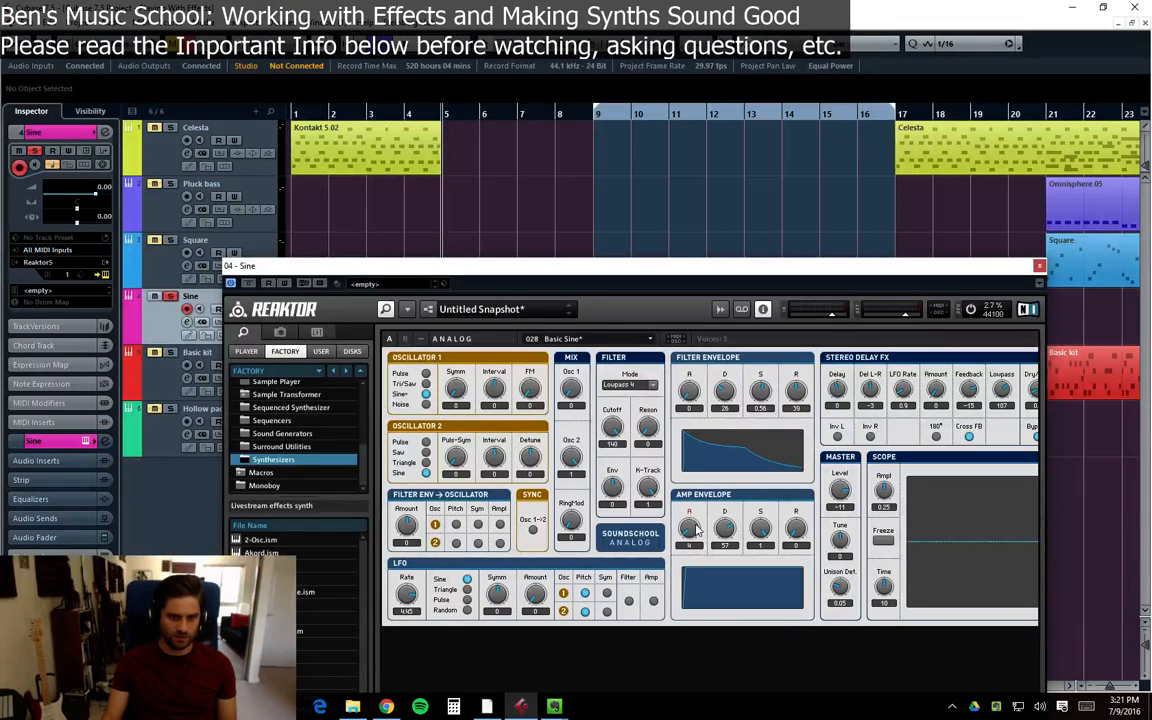
key(space)
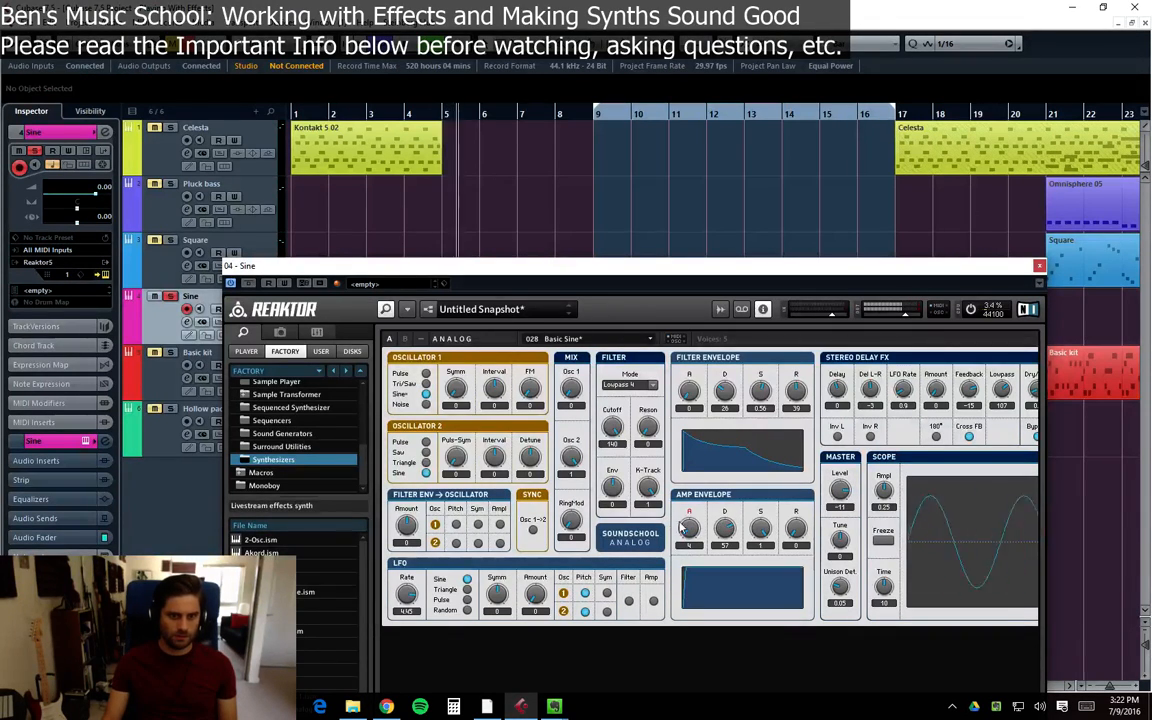
mouse_move(685, 533)
mouse_down()
mouse_move(697, 522)
mouse_move(698, 532)
mouse_up()
key(space)
Set the Sine synth's amp envelope release to 25 during playback and close the synth
drag(643, 284, 582, 225)
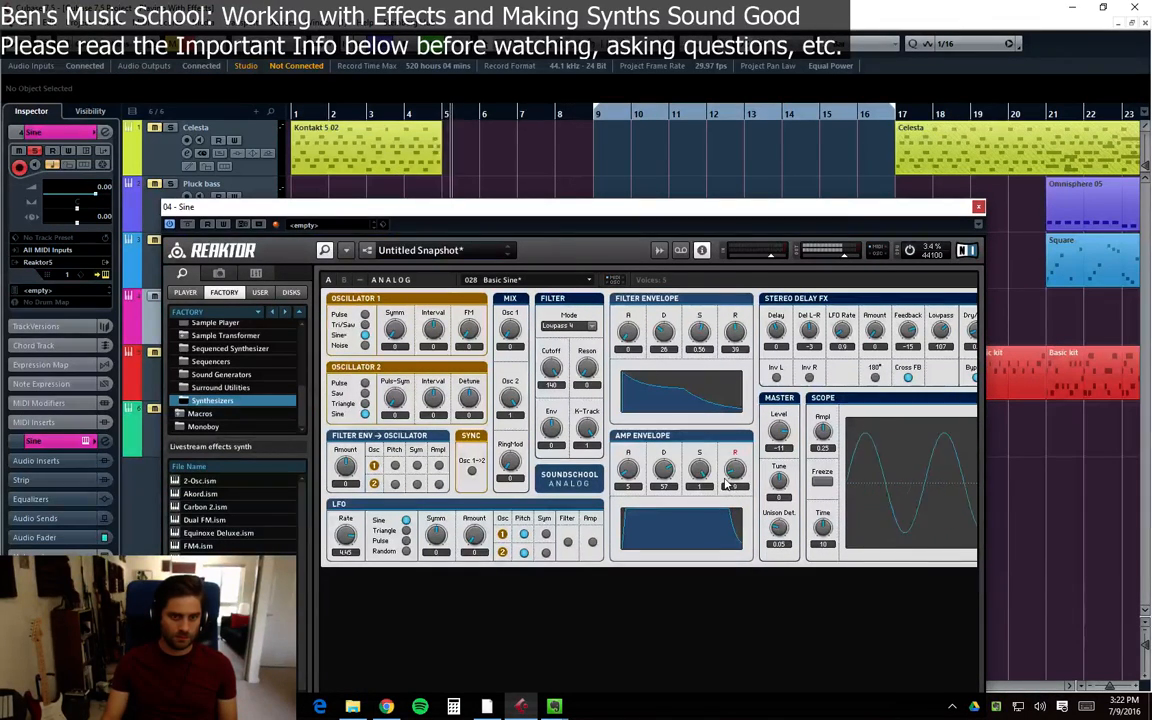
drag(735, 481, 742, 463)
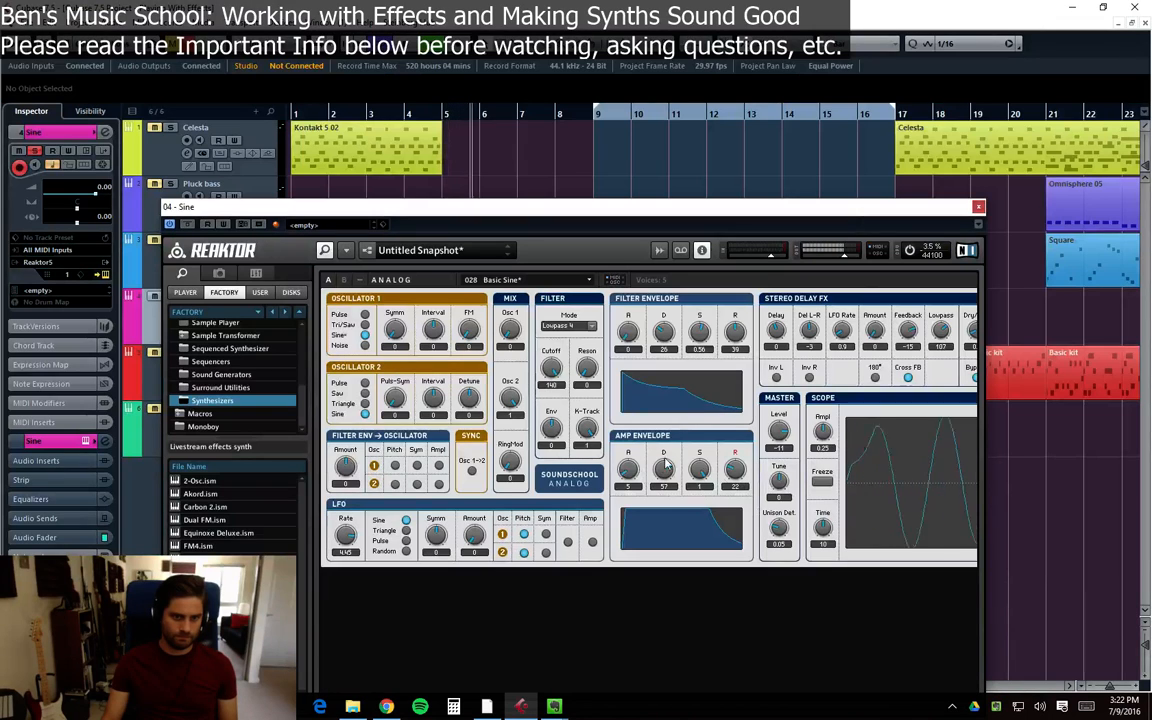
click(978, 207)
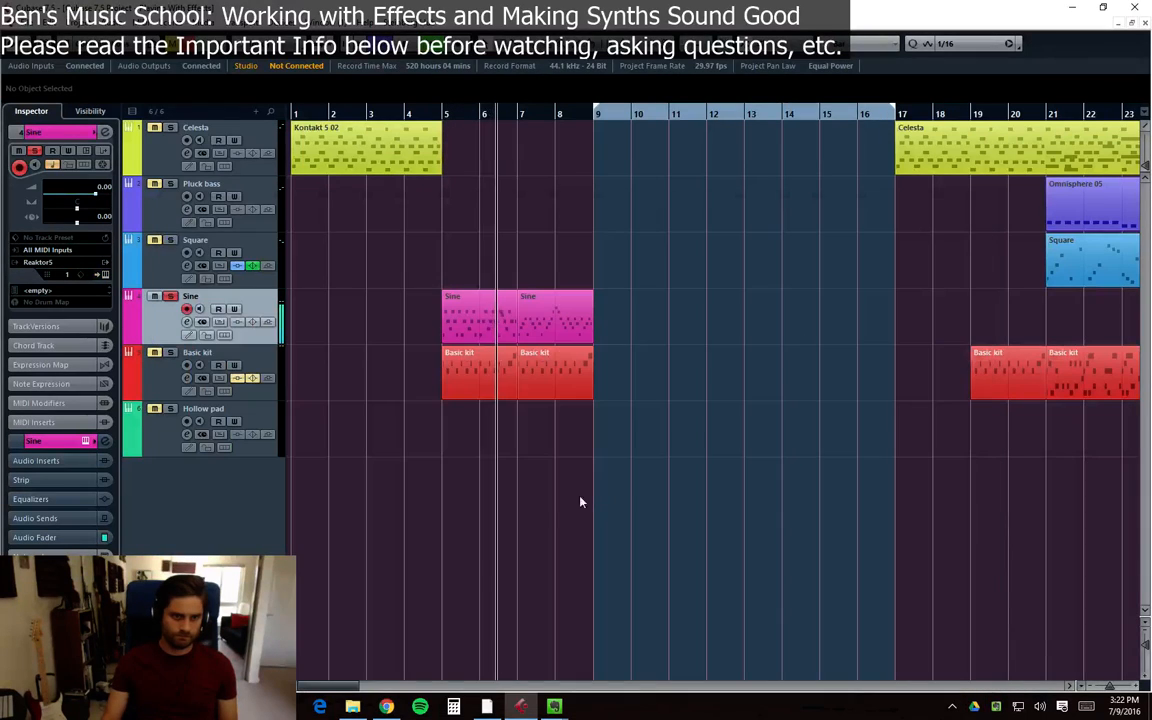
click(187, 323)
click(187, 323)
click(202, 321)
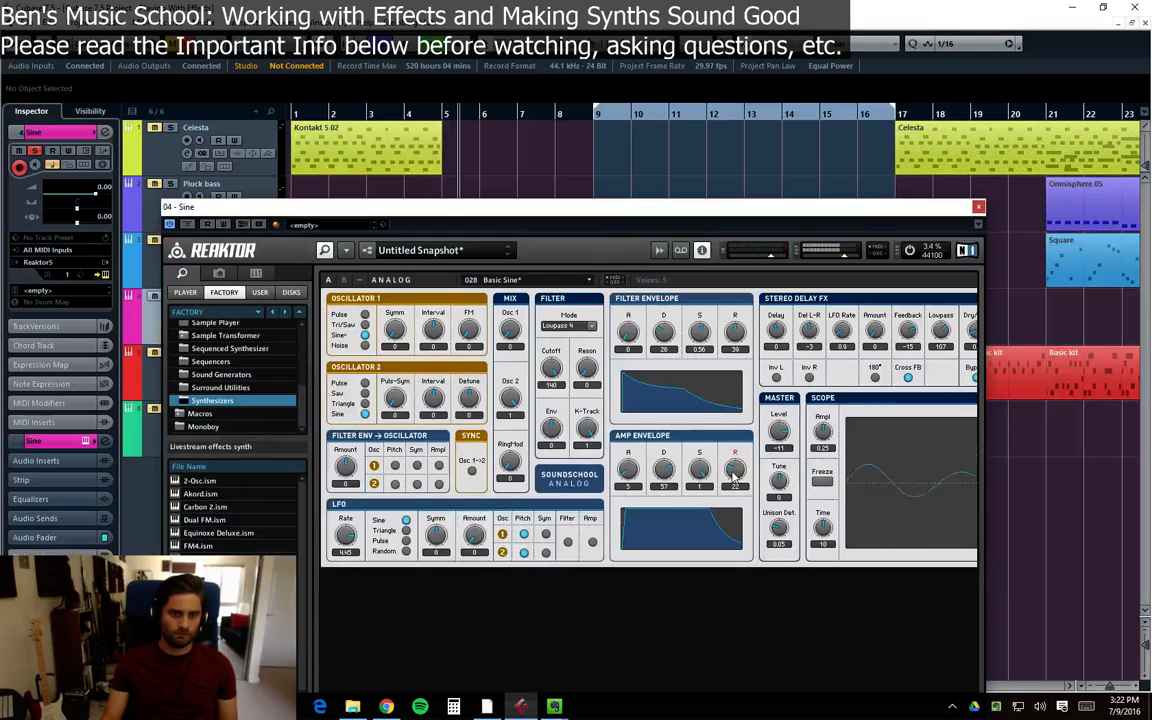
drag(741, 462, 738, 470)
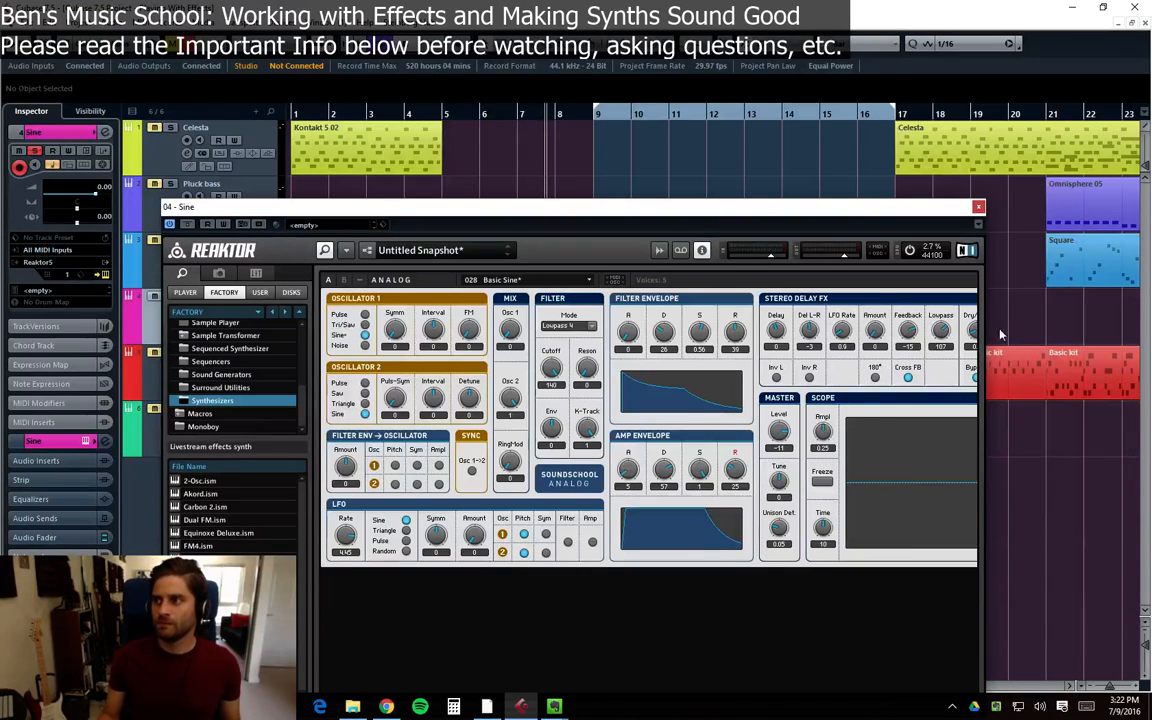
drag(945, 220, 922, 140)
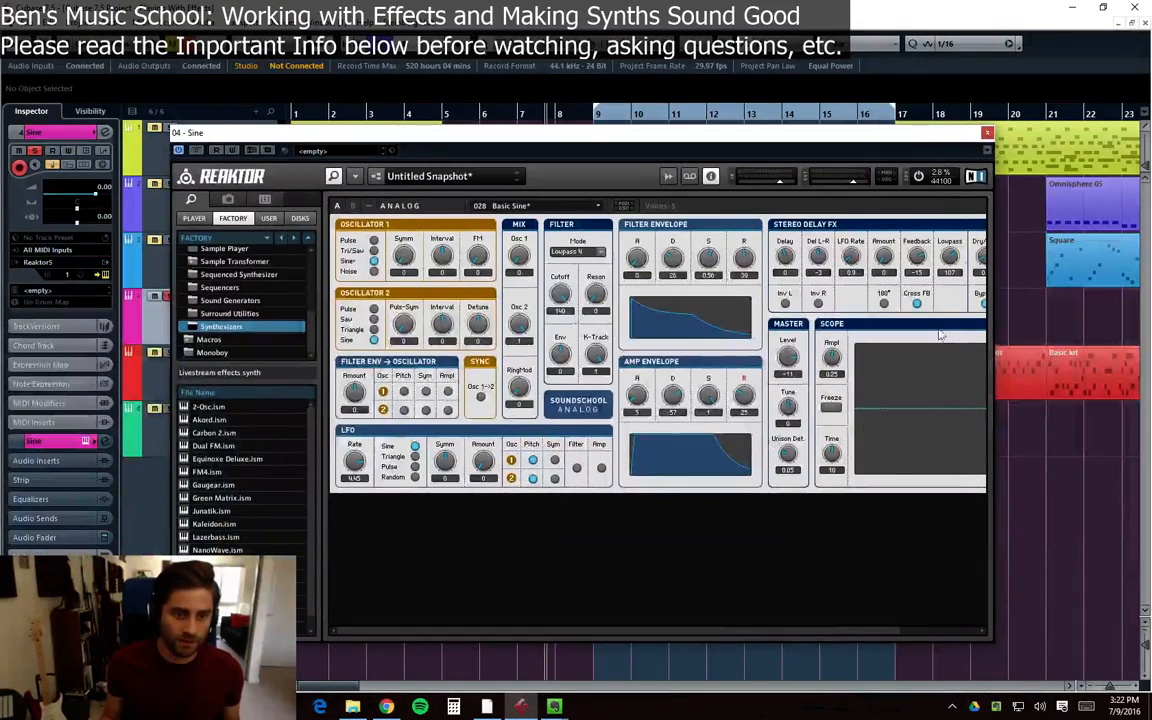
click(987, 132)
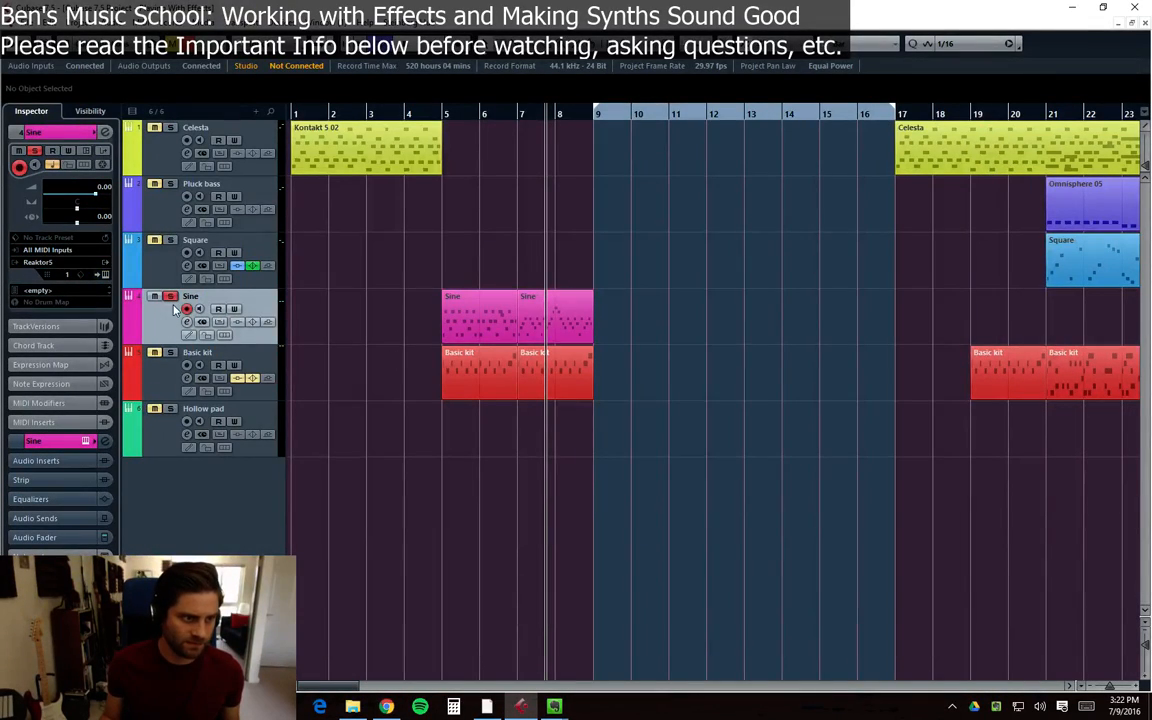
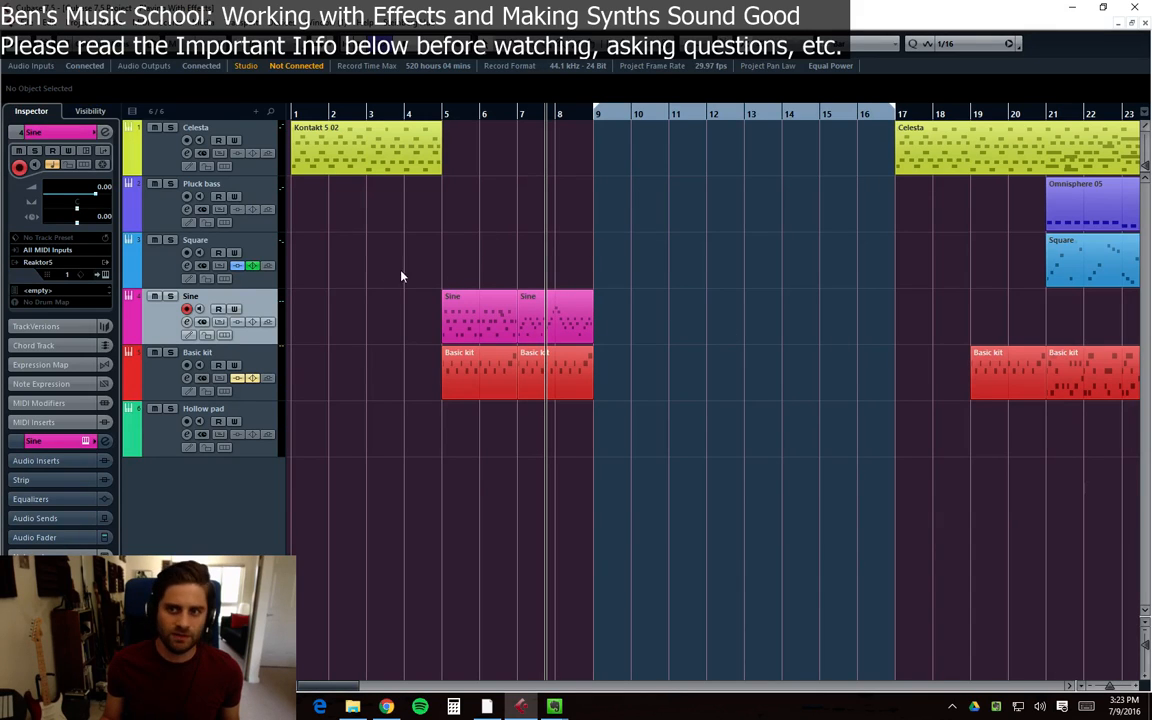
Play the Sine clips together with the drums from bar 5 and open the Sine track's channel settings
key(KP_0)
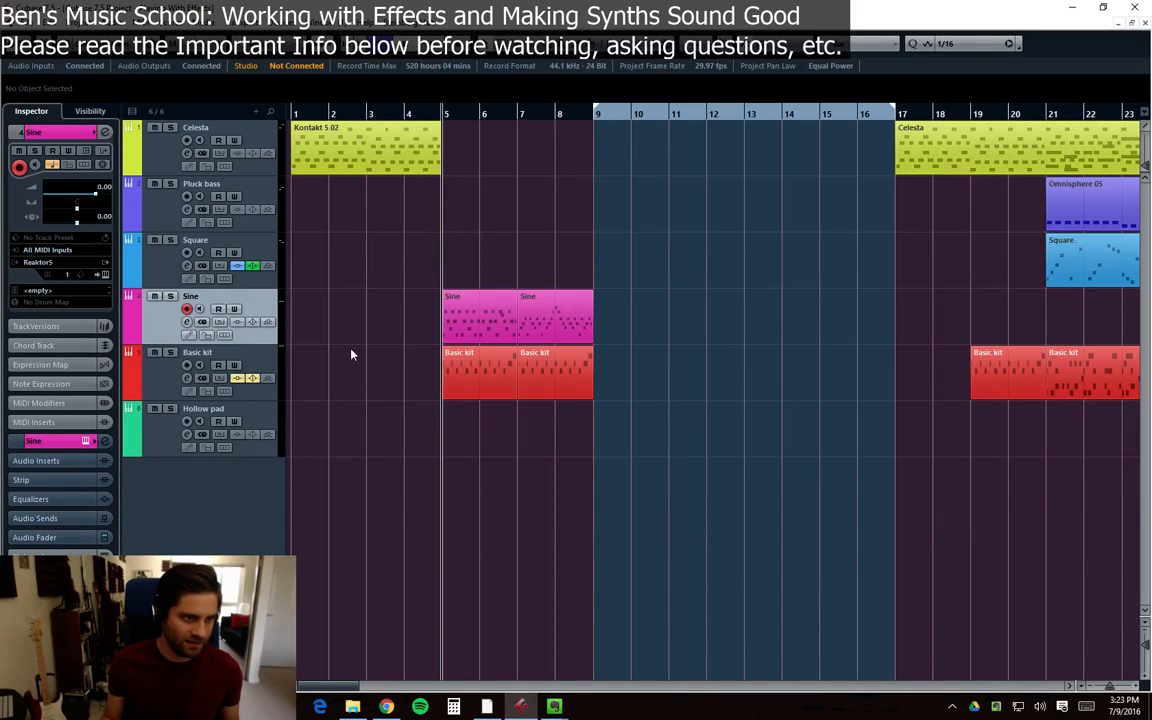
key(space)
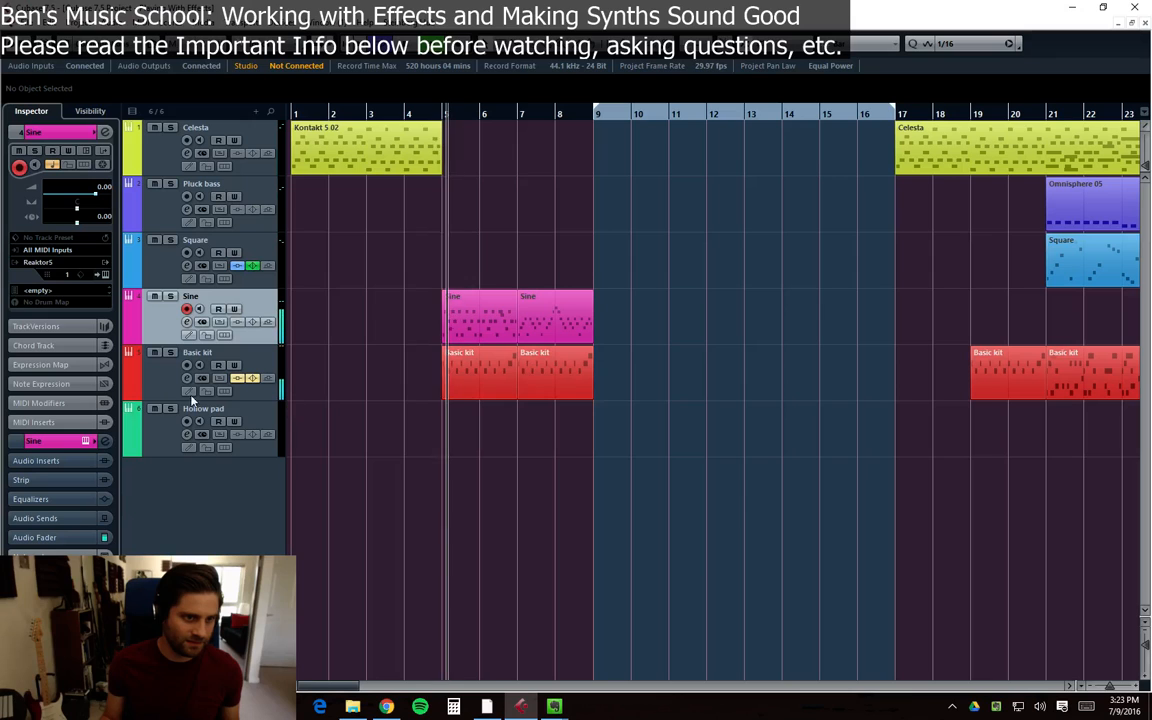
click(186, 322)
click(338, 370)
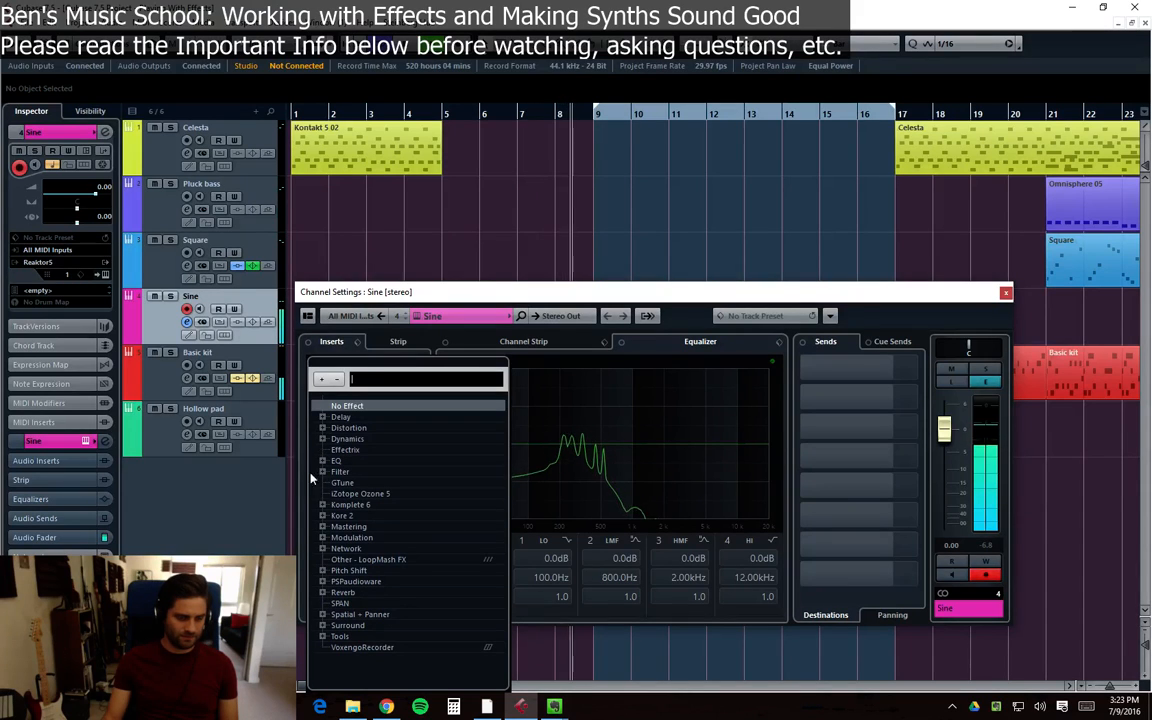
key(space)
Return the playhead to bar 5 and set the locators to bars 5 and 9 around the Sine clips
click(446, 115)
click(450, 116)
click(446, 116)
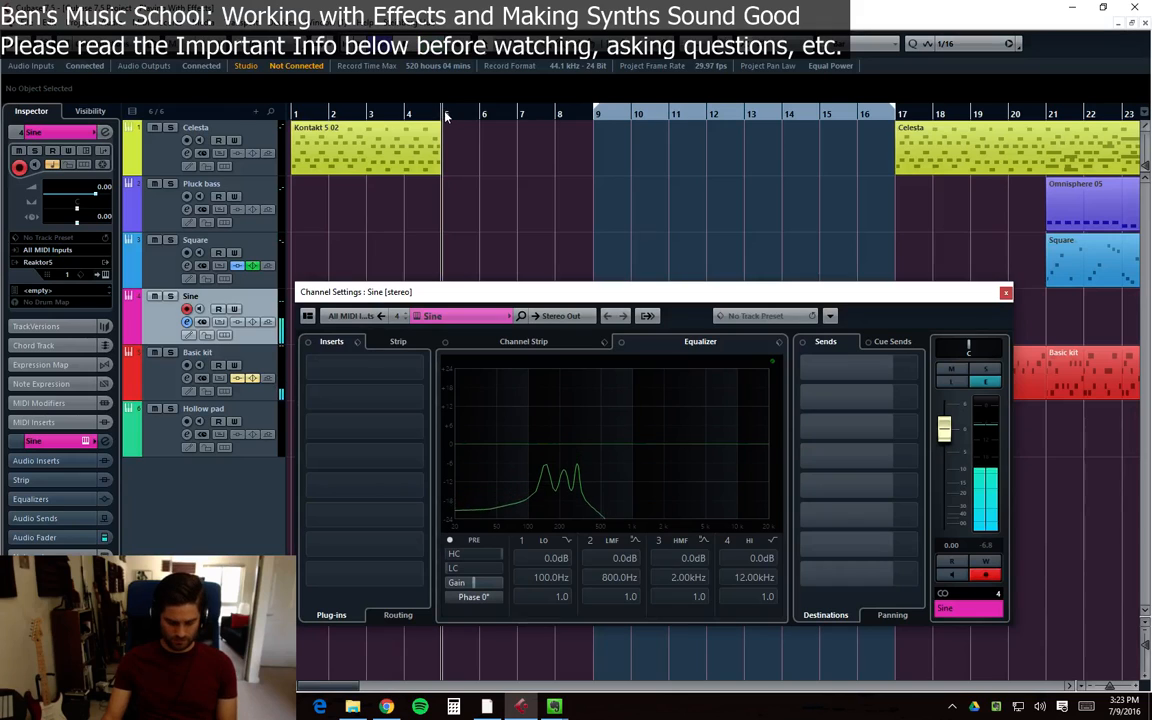
ctrl+click(446, 116)
alt+click(597, 116)
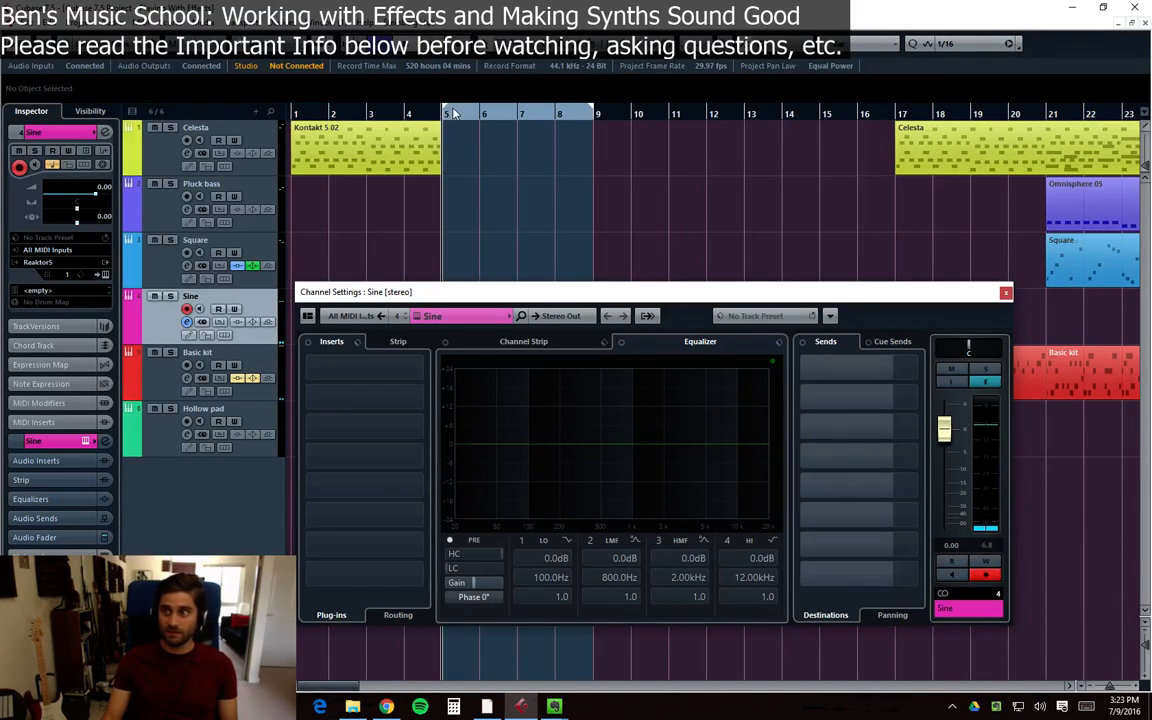
Add a Flanger with tempo sync off to the Sine channel's first insert slot, audition it and close its window
drag(590, 297, 584, 279)
click(345, 348)
click(471, 274)
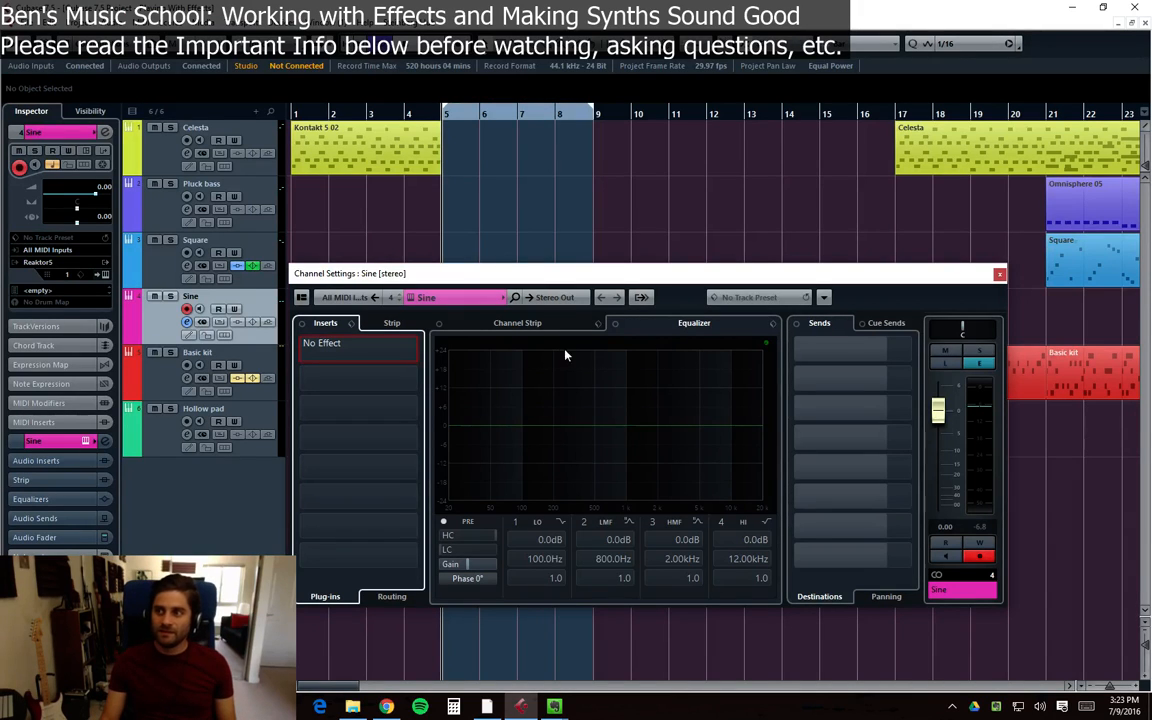
click(345, 345)
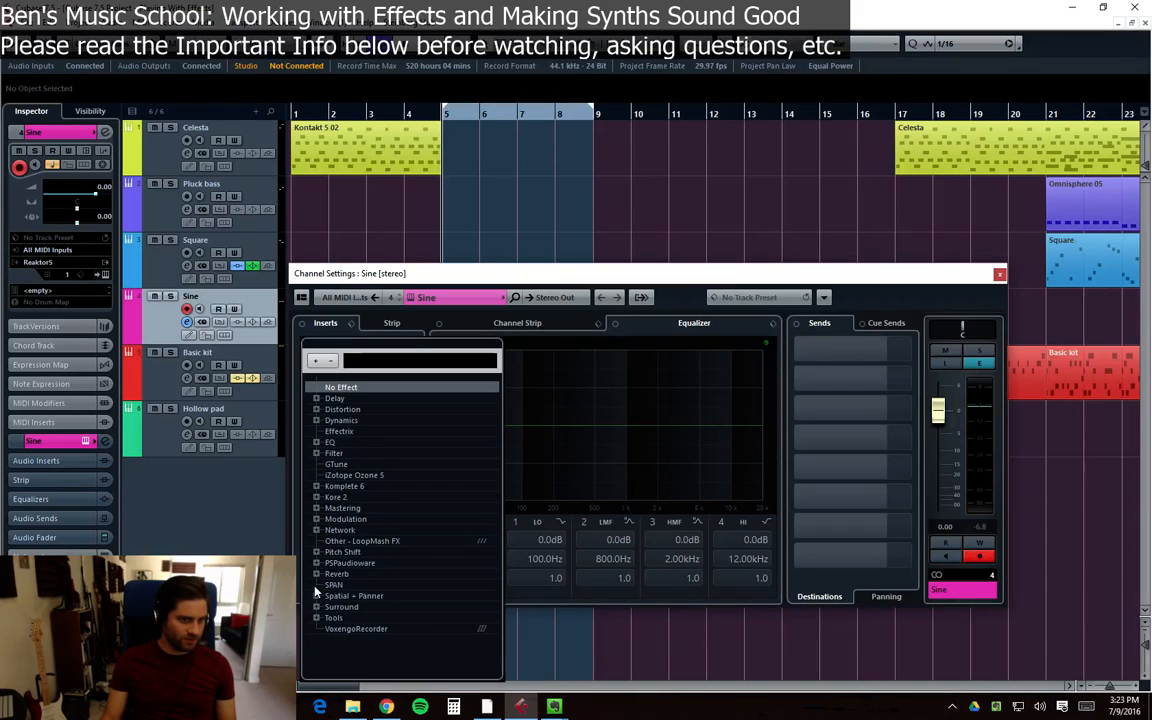
click(316, 515)
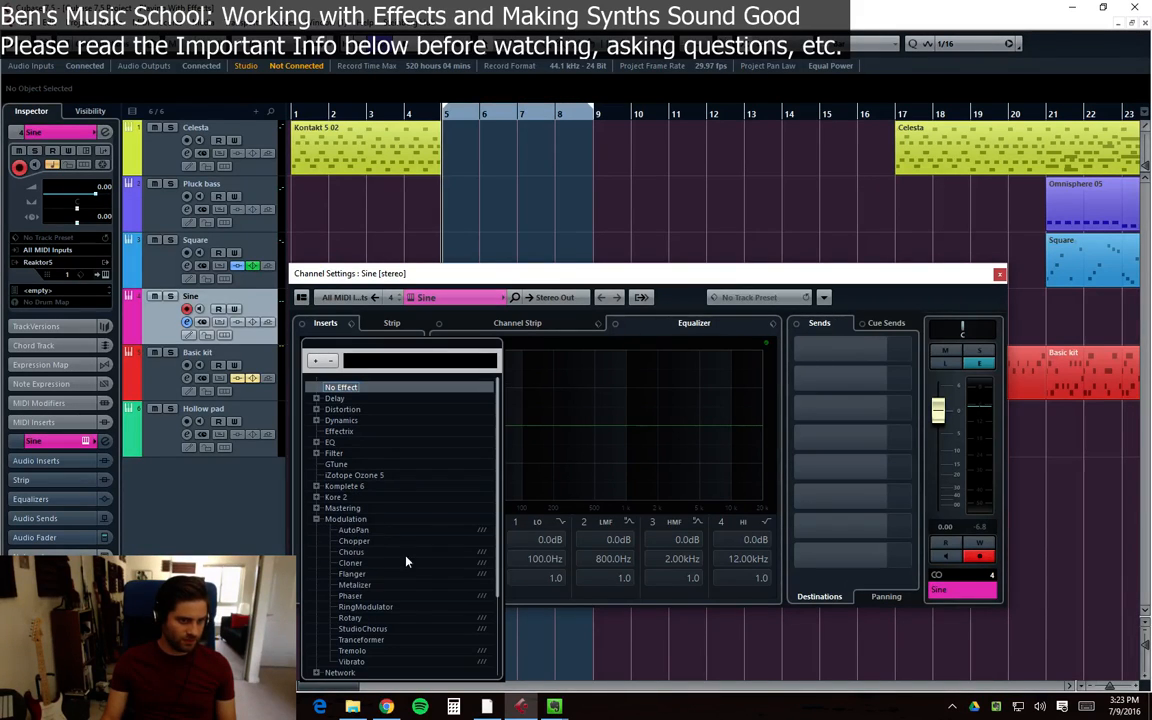
click(354, 579)
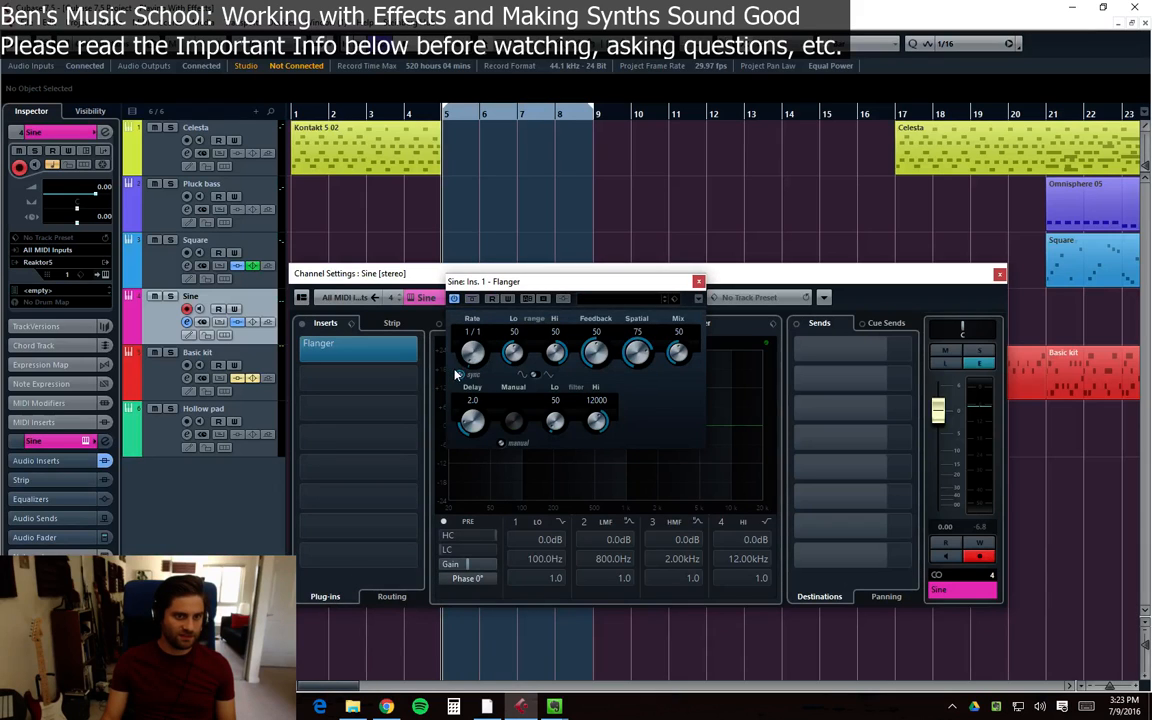
key(space)
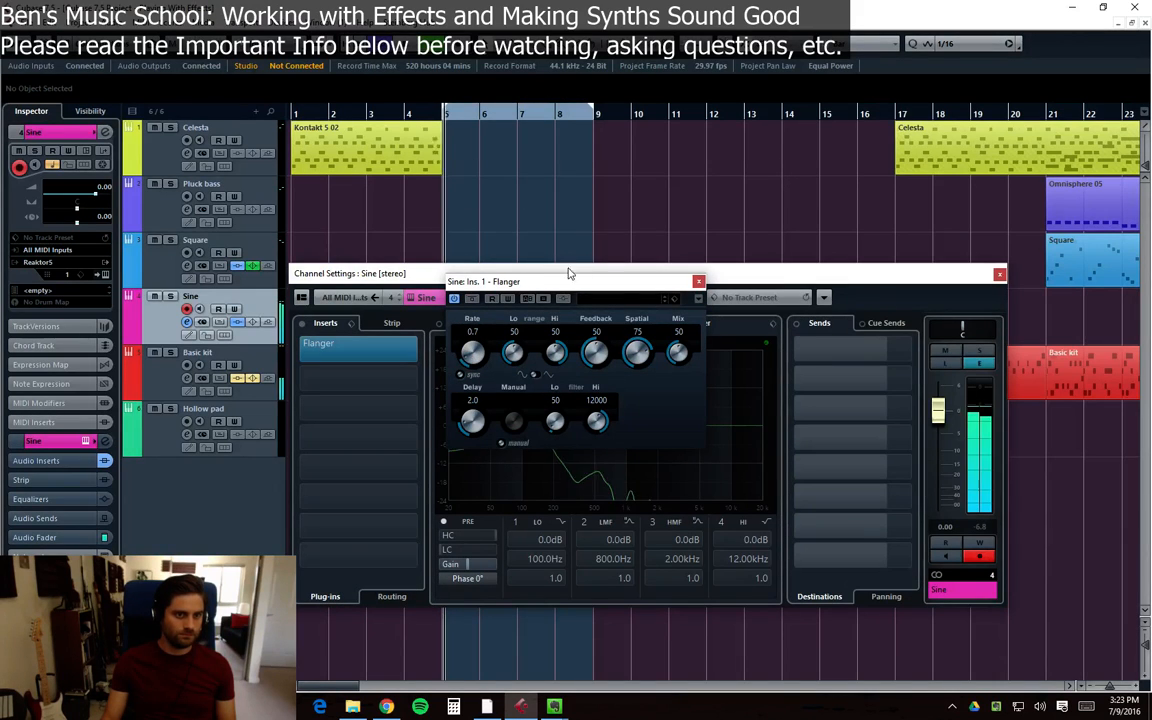
drag(496, 283, 625, 215)
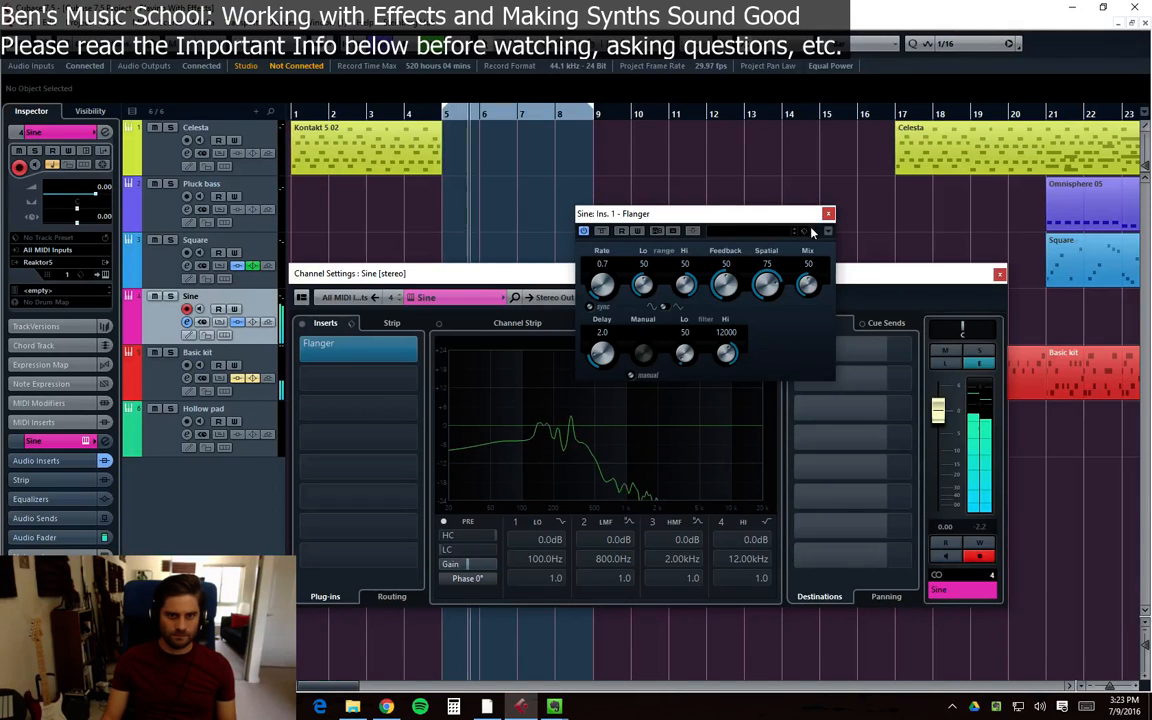
click(828, 214)
Add the RoomWorks reverb to the Sine channel's second insert slot and load its Drums Medium Snare preset
click(358, 380)
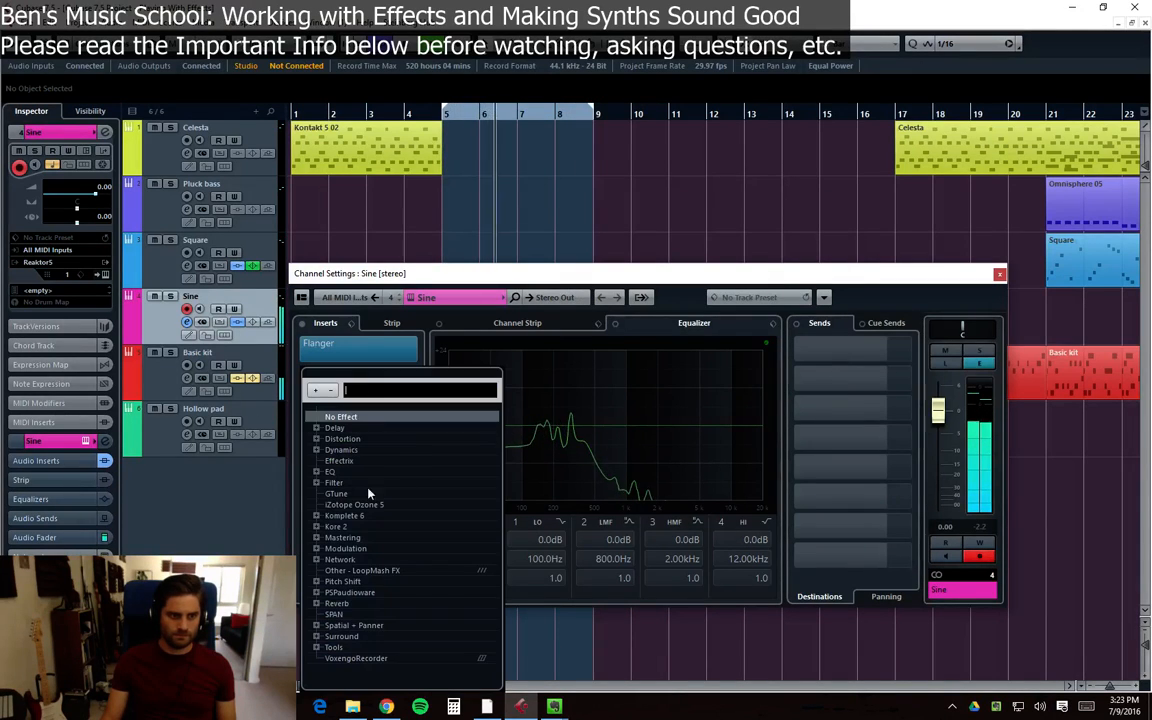
click(316, 603)
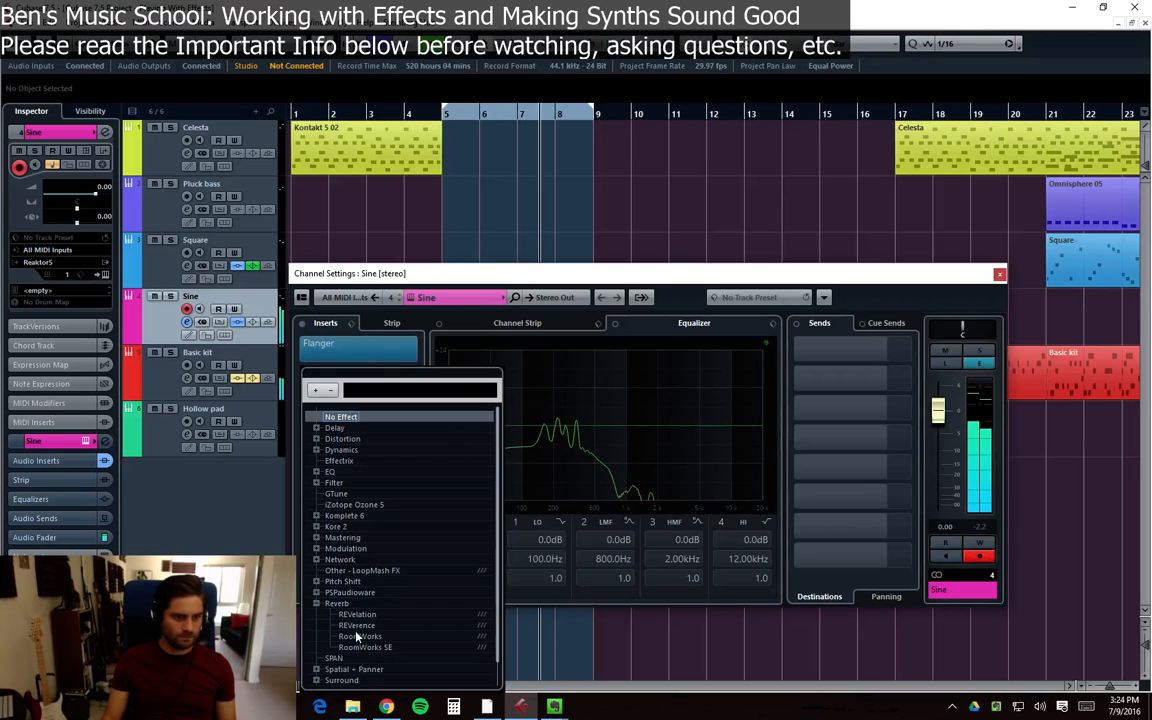
click(345, 625)
click(400, 437)
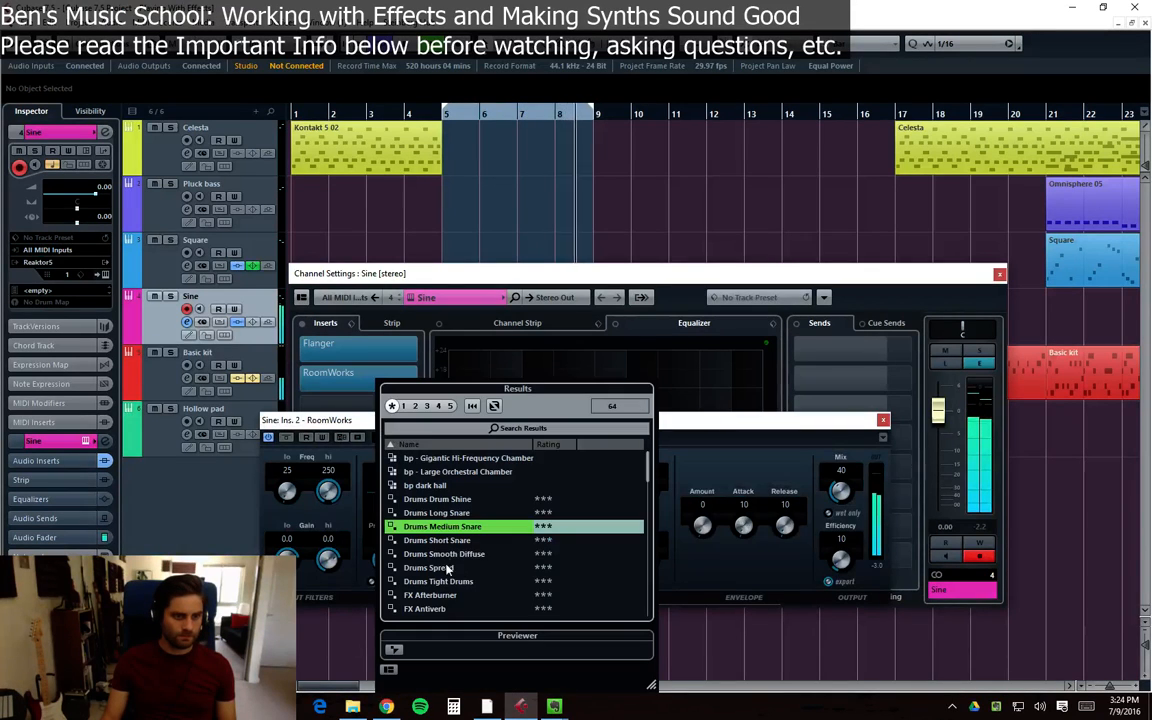
double_click(433, 527)
Set the RoomWorks mix to 36 while listening to the loop and close the reverb window
drag(832, 491, 833, 500)
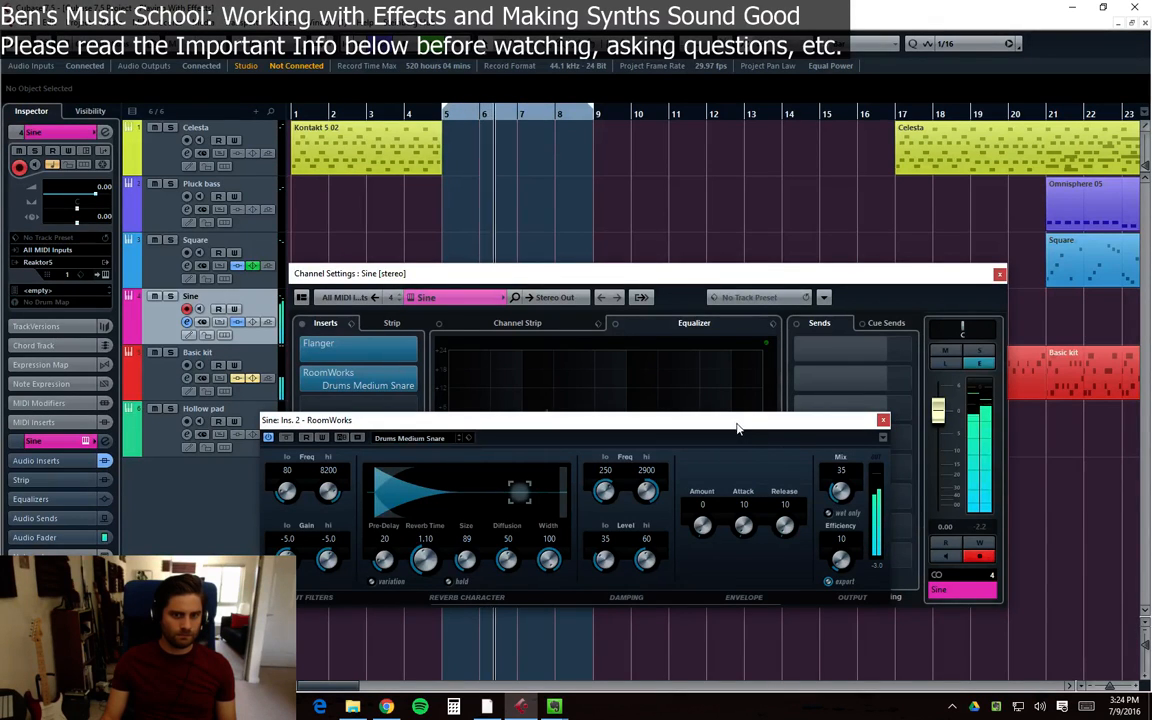
drag(741, 432, 773, 446)
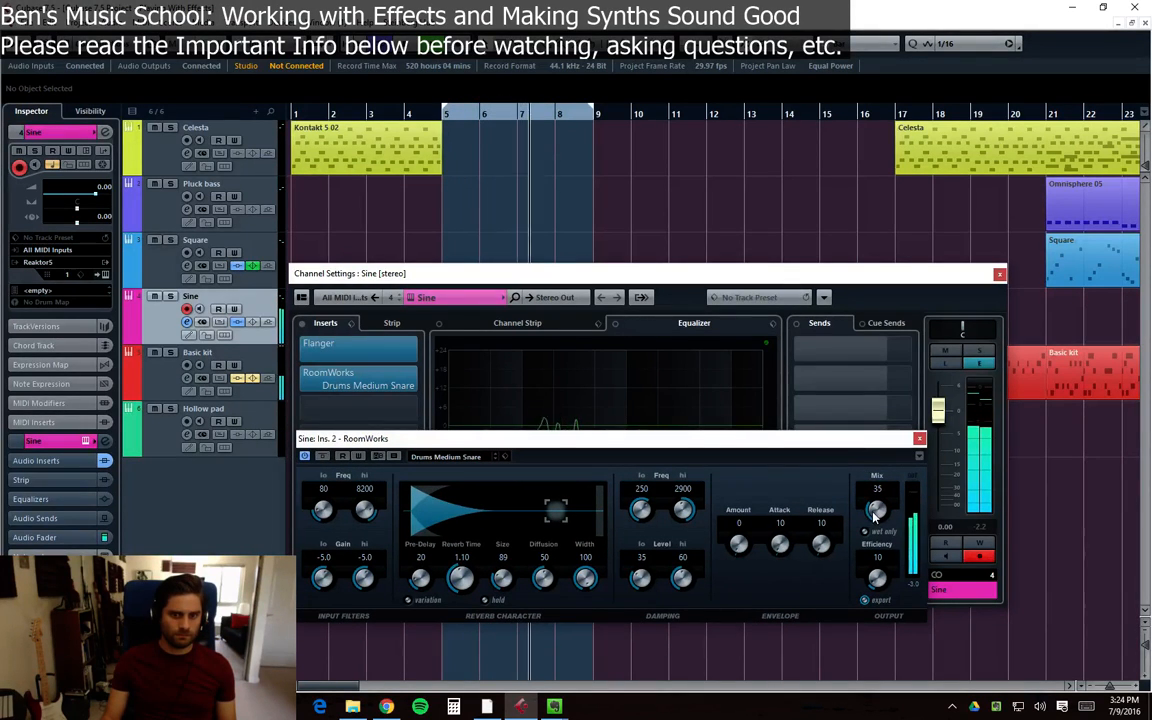
drag(876, 522, 876, 514)
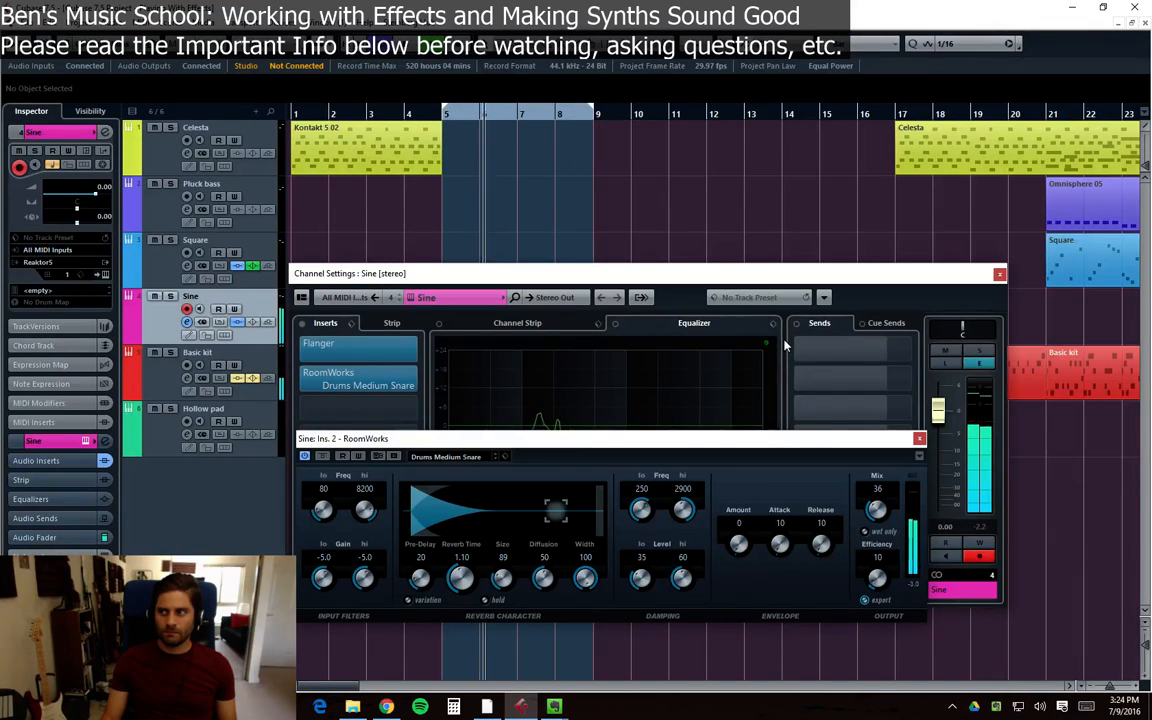
mouse_move(834, 344)
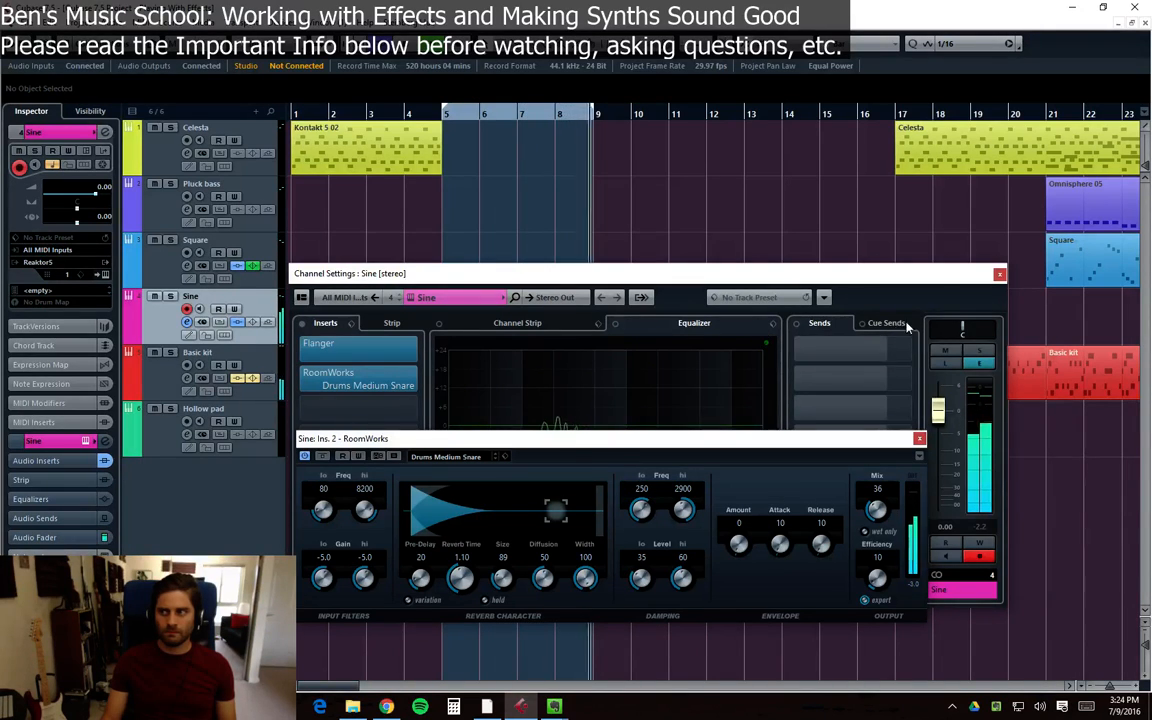
click(919, 438)
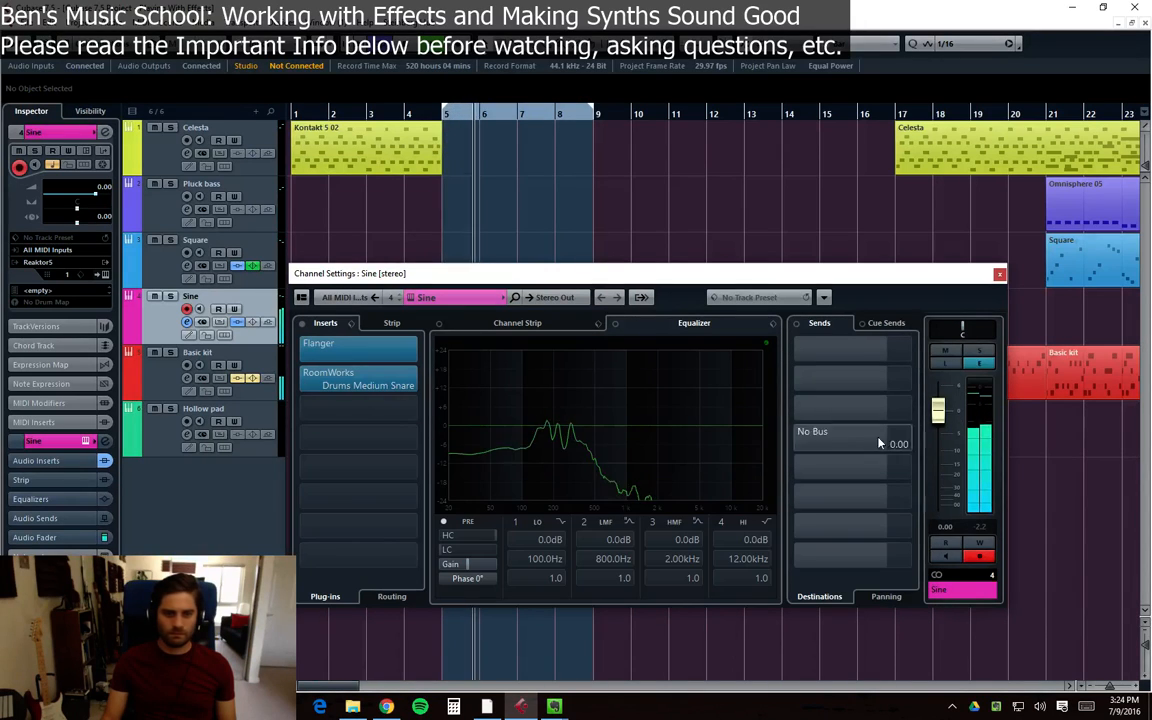
Add a high-mid EQ cut of about 5.5 dB at about 213 Hz on the Sine channel
drag(601, 446, 557, 430)
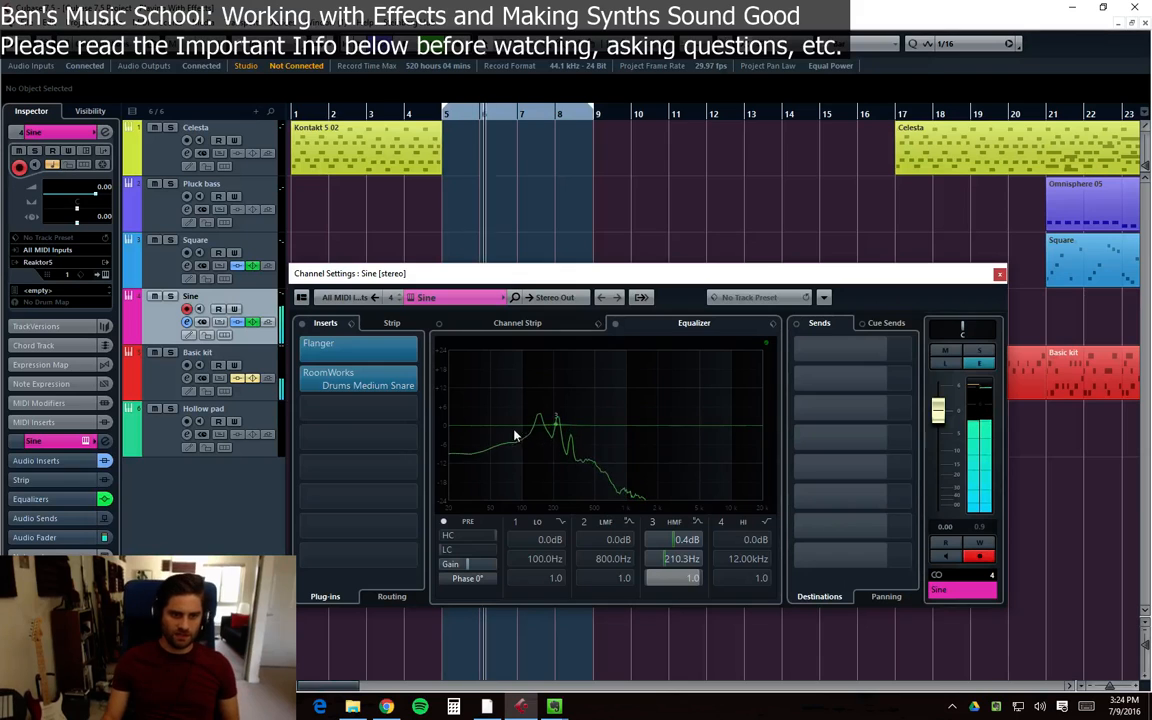
mouse_move(555, 425)
drag(557, 427, 558, 448)
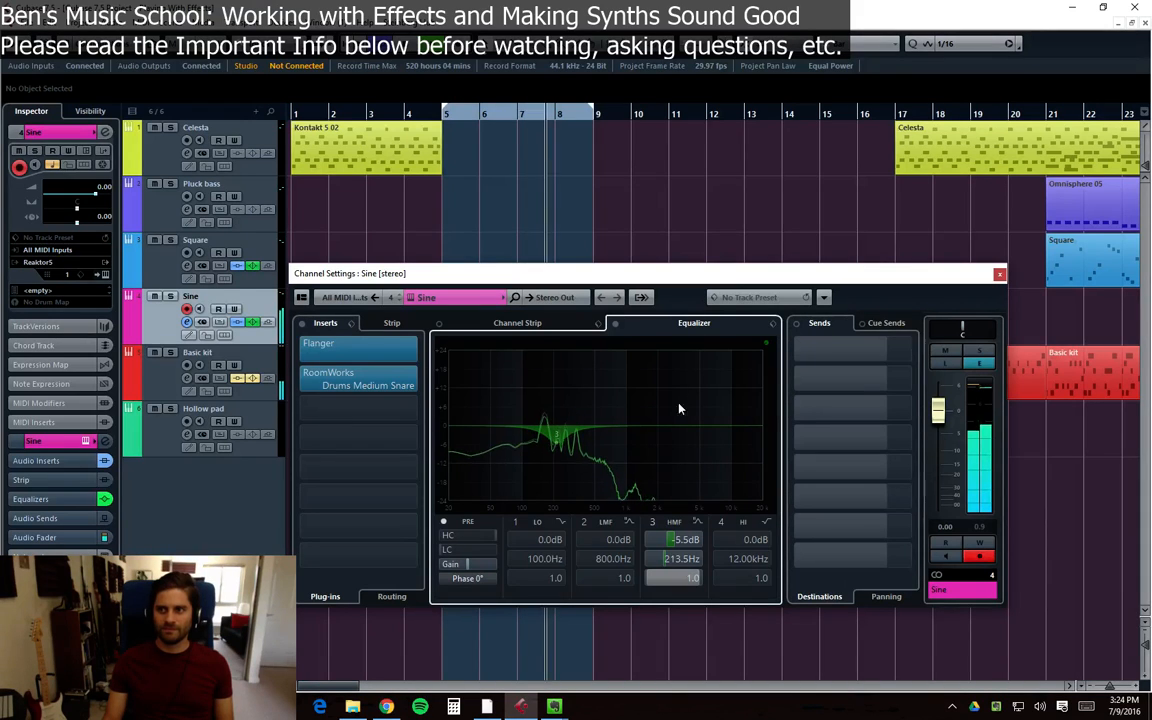
Set the Sine channel's high-mid EQ gain to about 0.4 dB, switch that band off and close the channel settings
mouse_move(560, 450)
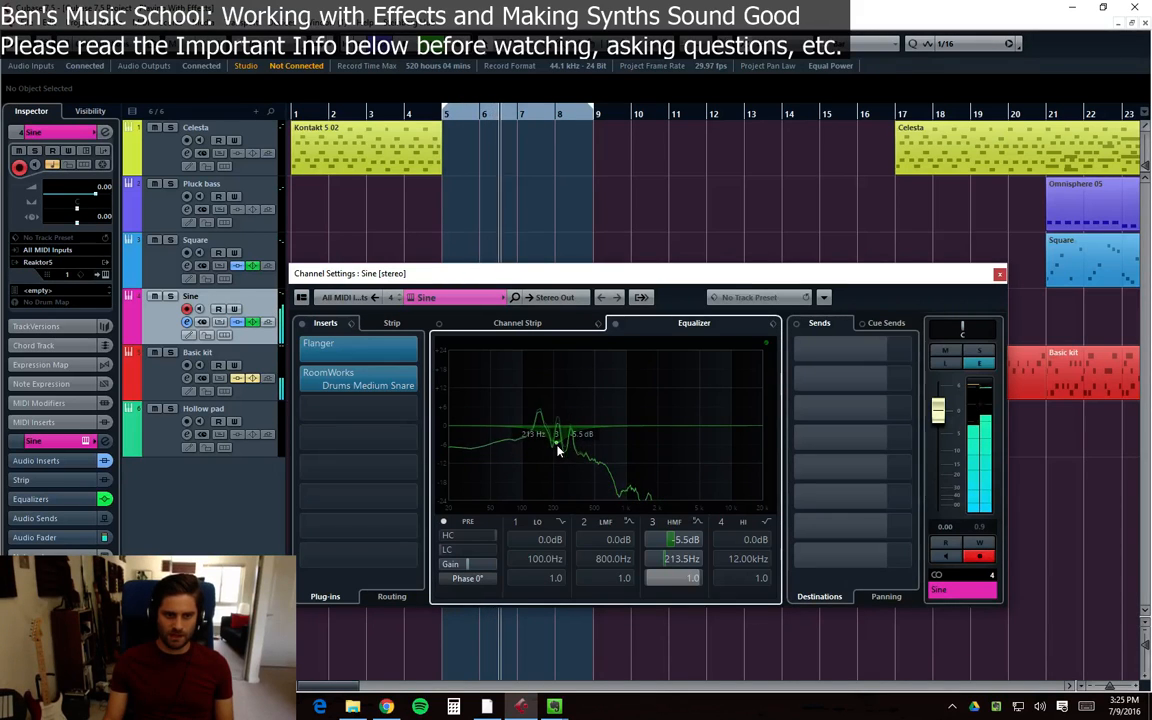
drag(555, 447, 557, 428)
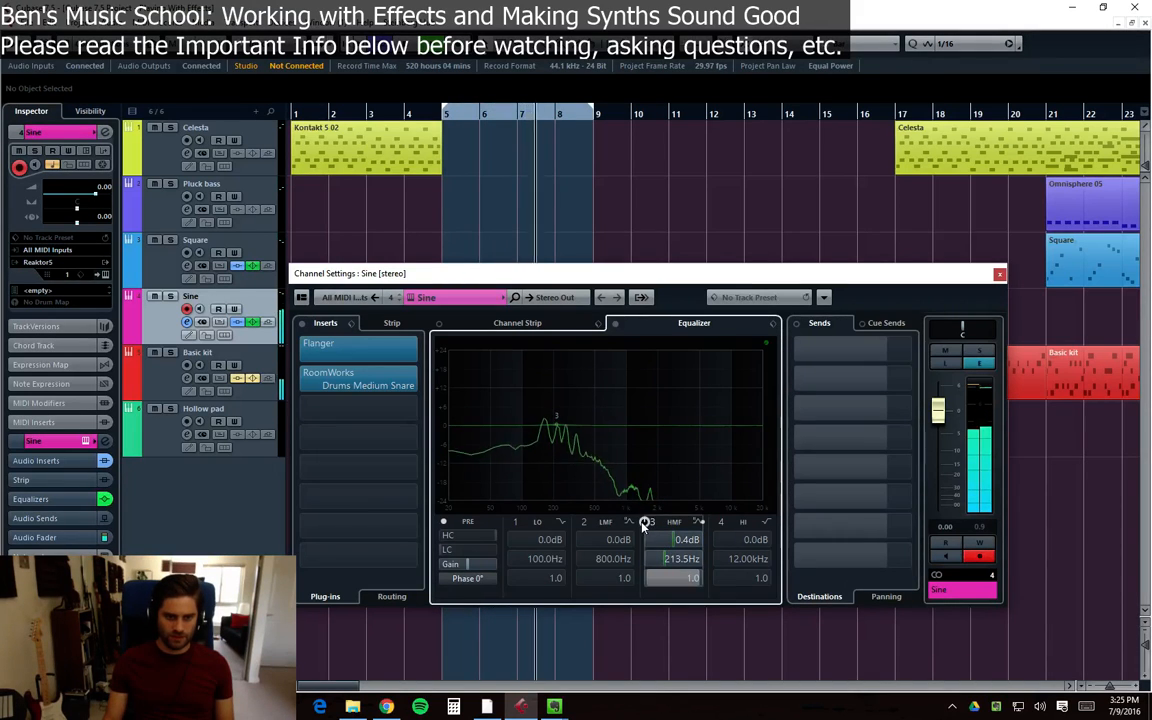
click(999, 273)
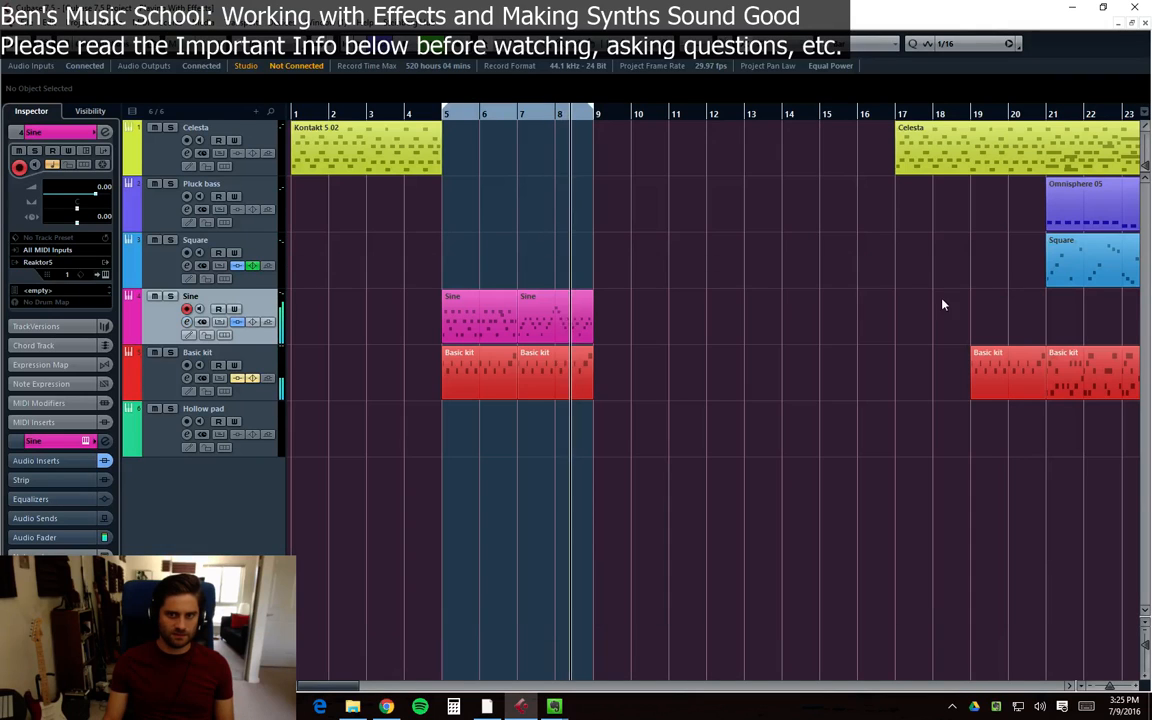
Set the Sine synth's amp envelope decay to 54 and sustain to 1 while the loop plays, and close the synth window
key(space)
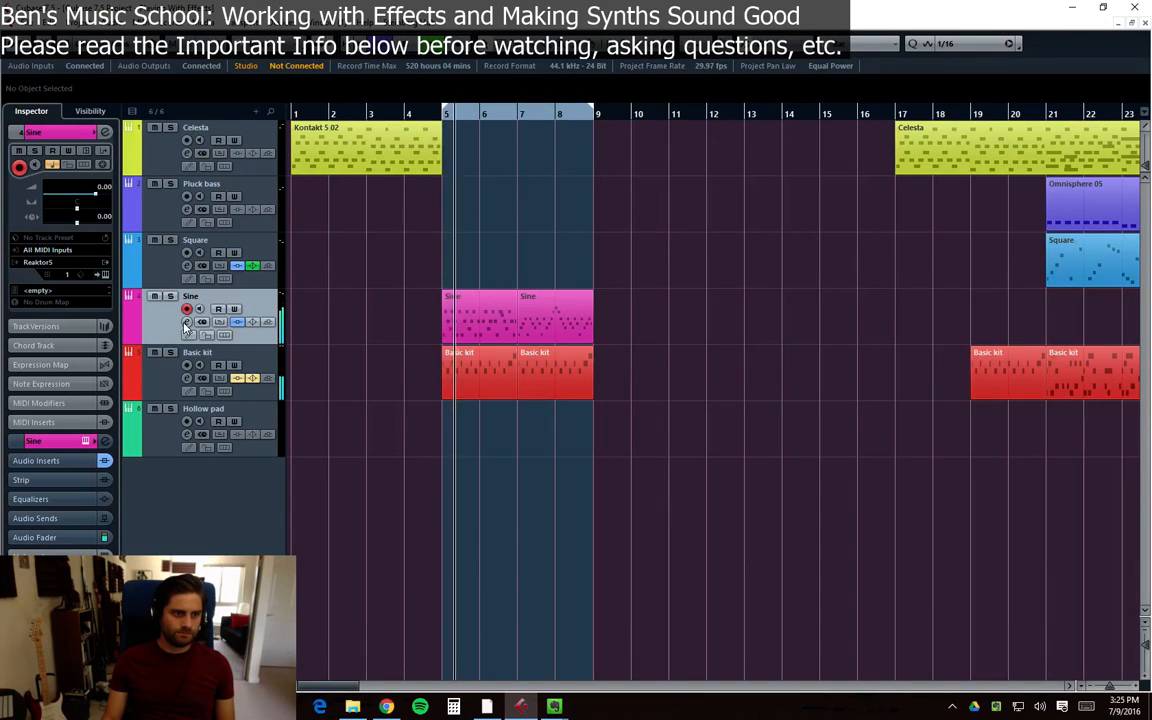
click(186, 321)
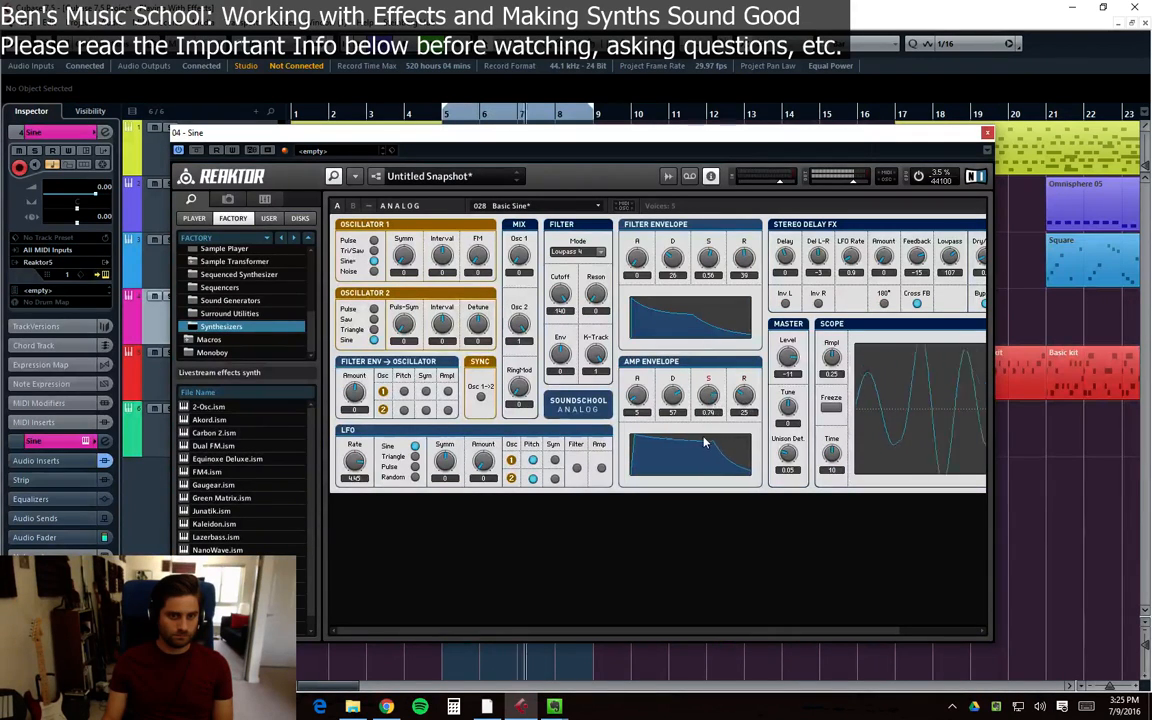
drag(701, 398, 679, 409)
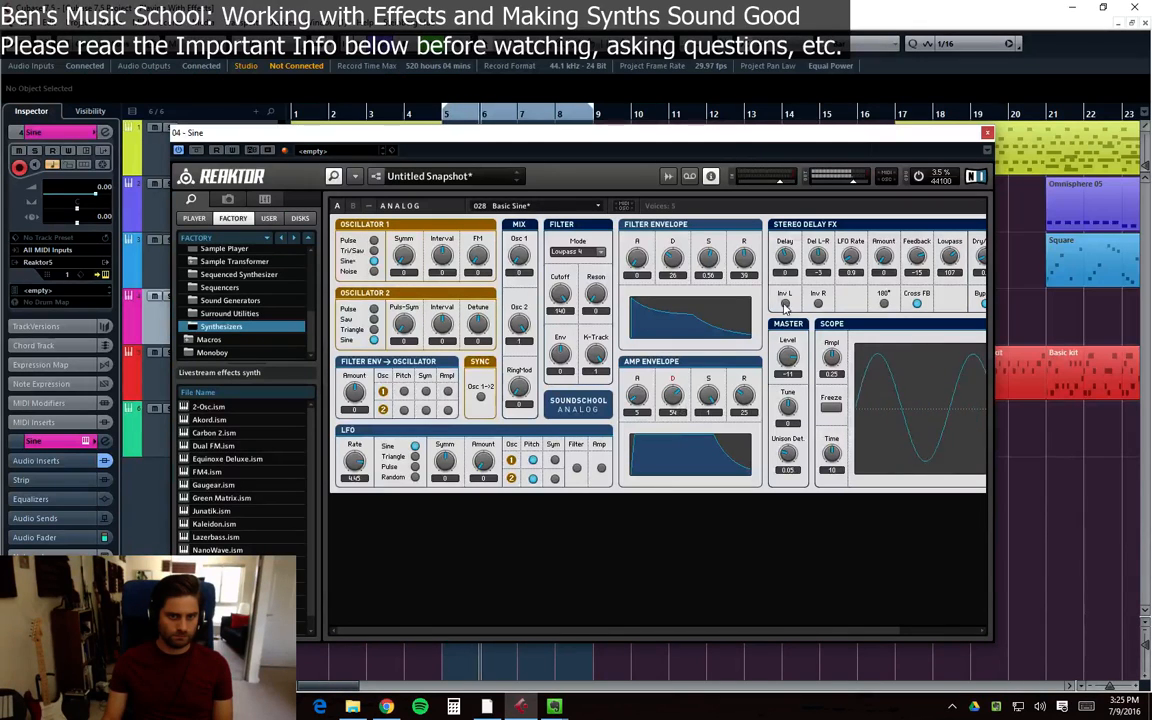
key(Escape)
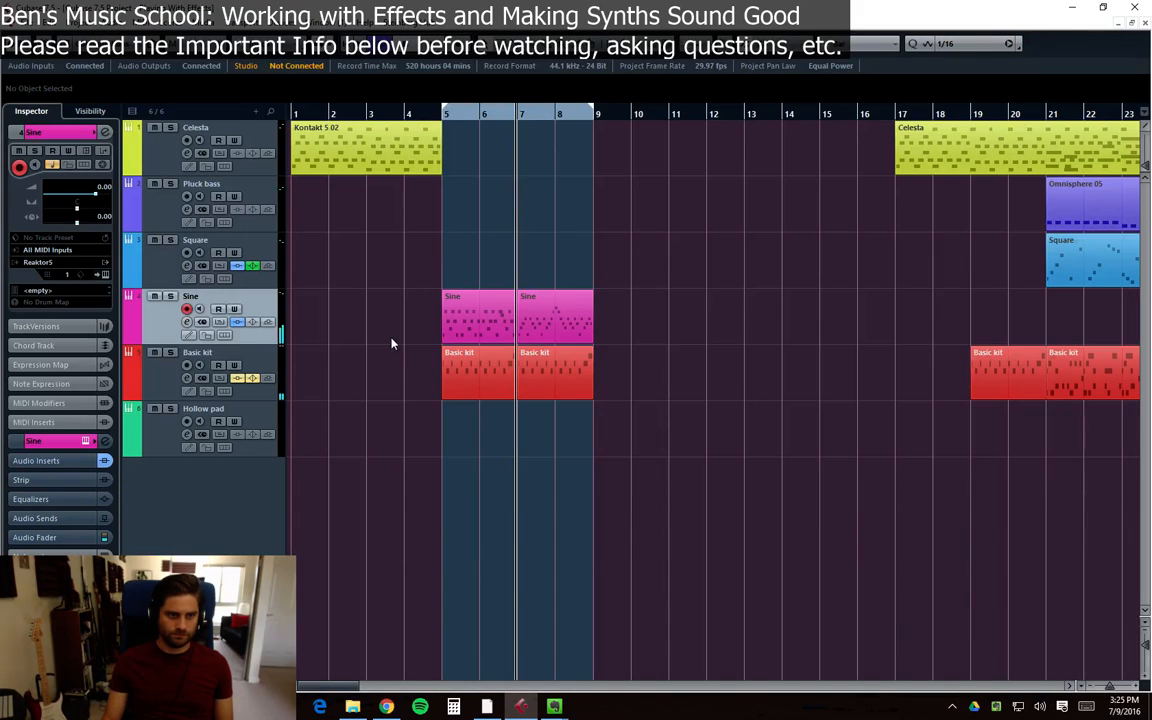
Return the playhead to bar 5, review the Sine channel's inserts and EQ, and resume playback
click(442, 111)
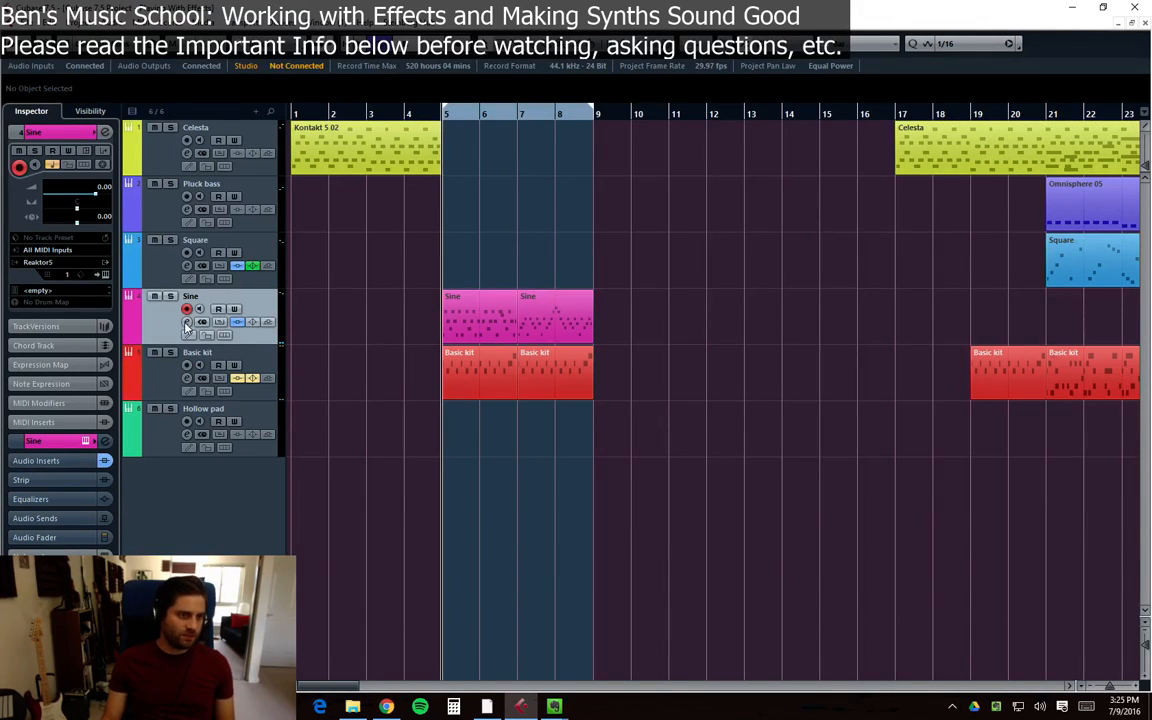
click(220, 323)
drag(632, 272, 614, 250)
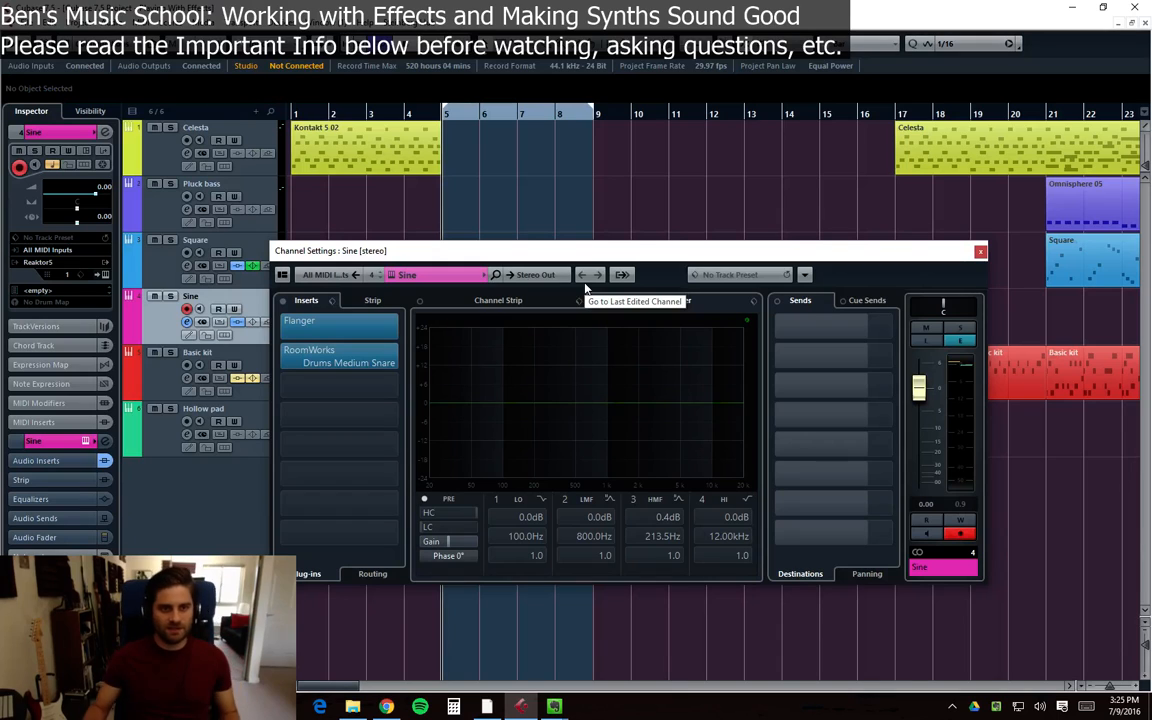
click(980, 252)
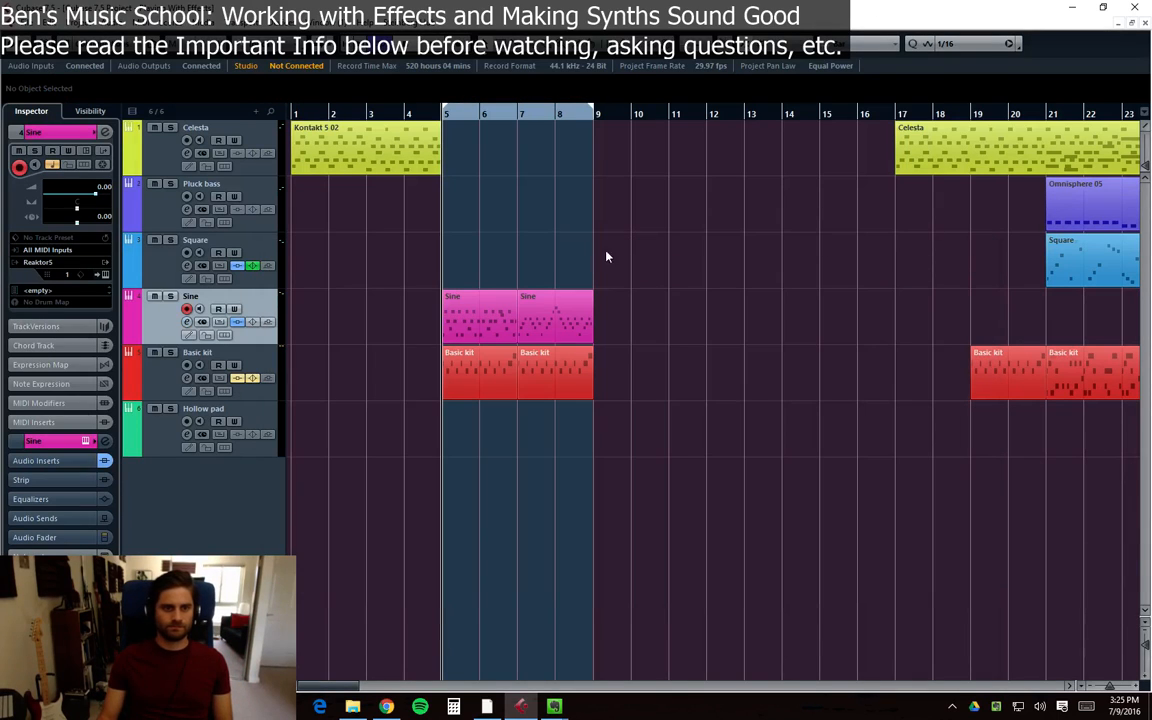
key(space)
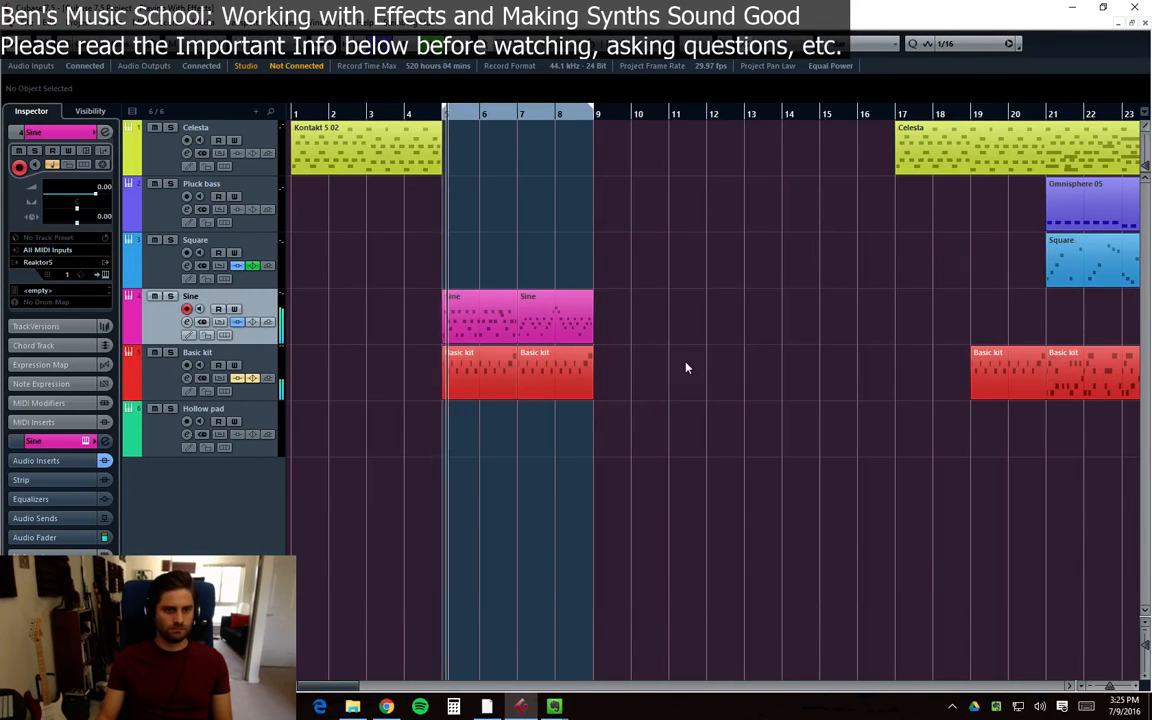
Move the Celesta event to start at bar 9 and duplicate the Sine and Basic kit loop events to follow from bar 9
click(930, 168)
drag(975, 168, 665, 162)
drag(648, 311, 432, 380)
key(ctrl+d)
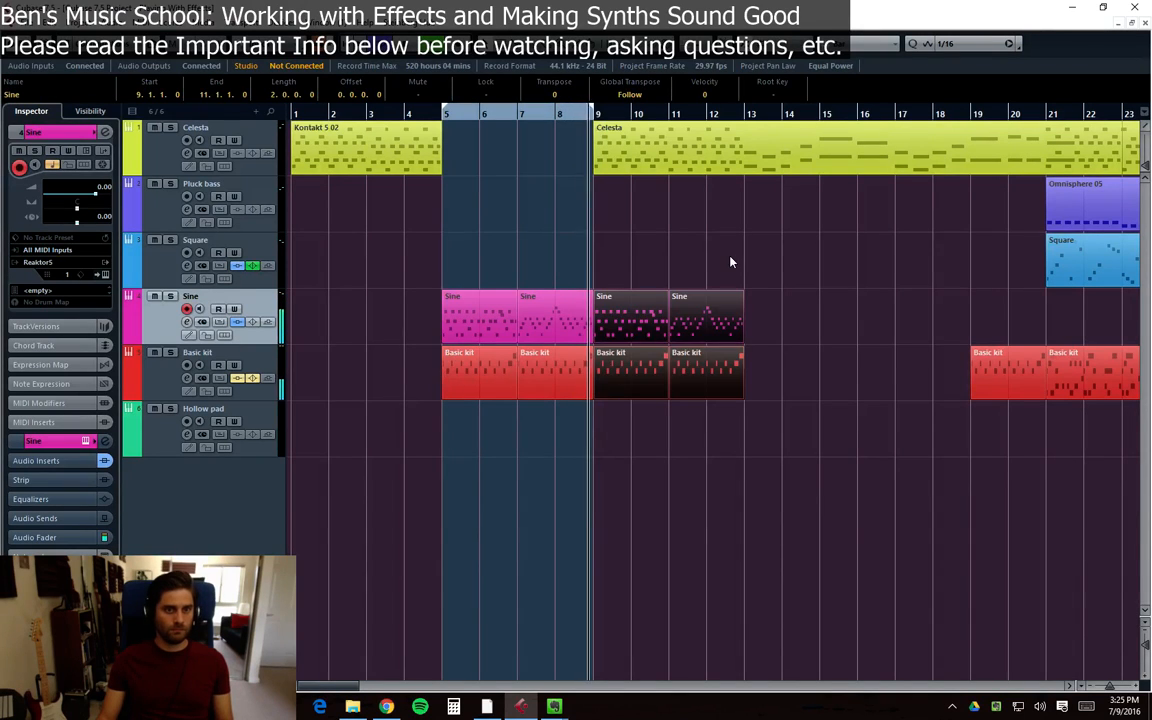
click(765, 273)
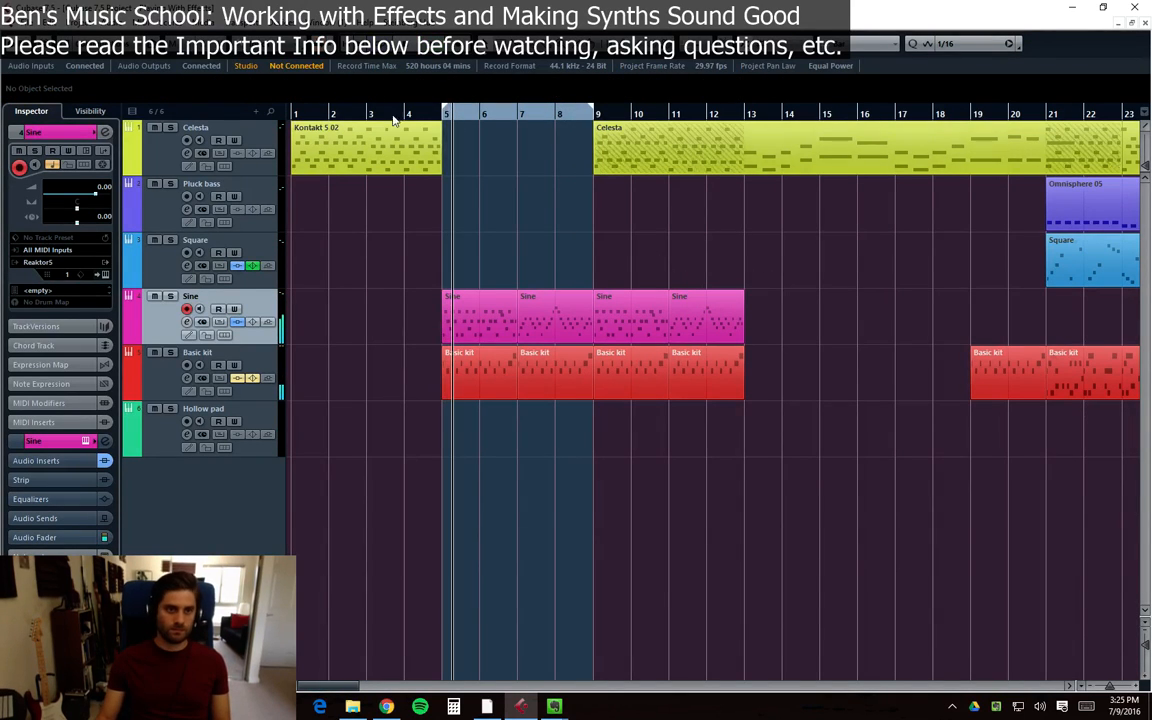
Listen from bar 5 and move the 14-bar Celesta melody event to bar 5 on its own new track
key(period)
key(space)
drag(333, 688, 348, 691)
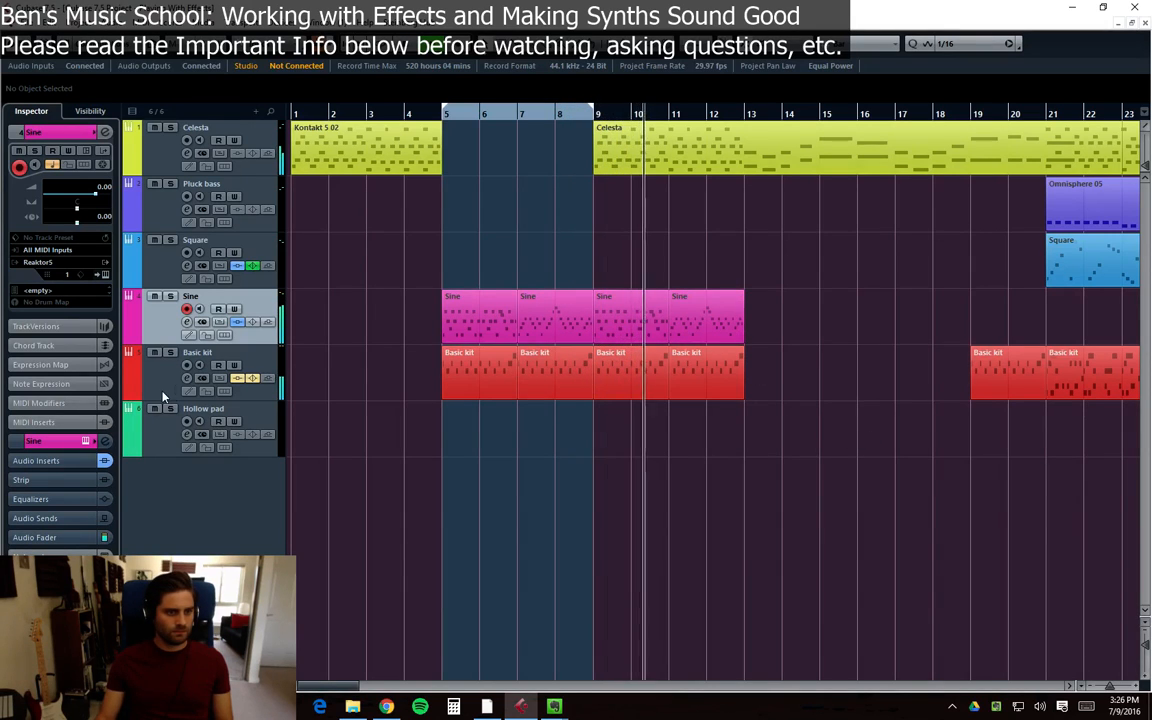
drag(345, 686, 367, 687)
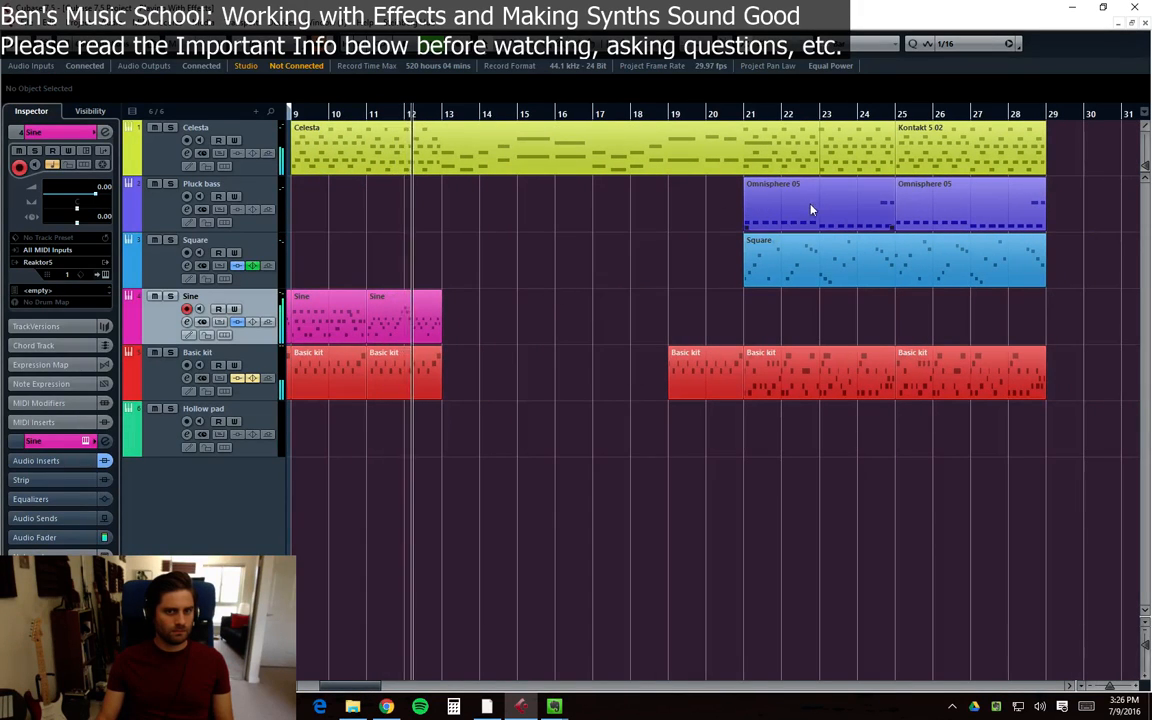
drag(830, 212, 805, 210)
drag(550, 162, 272, 140)
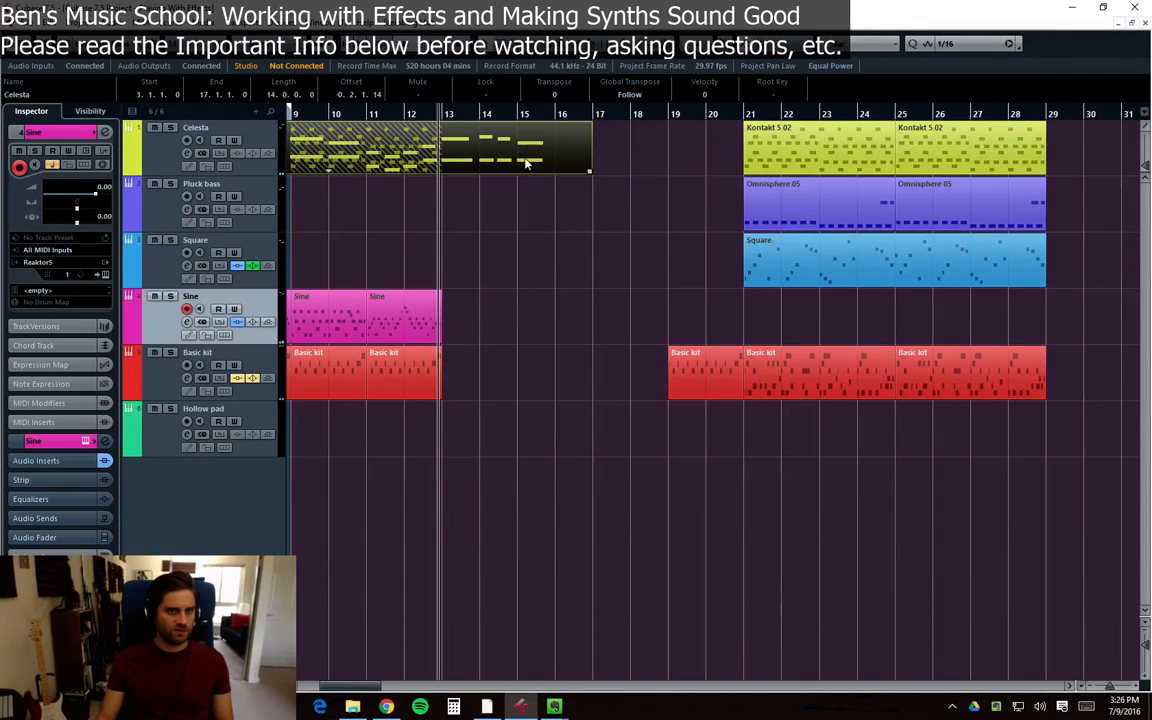
drag(357, 690, 330, 688)
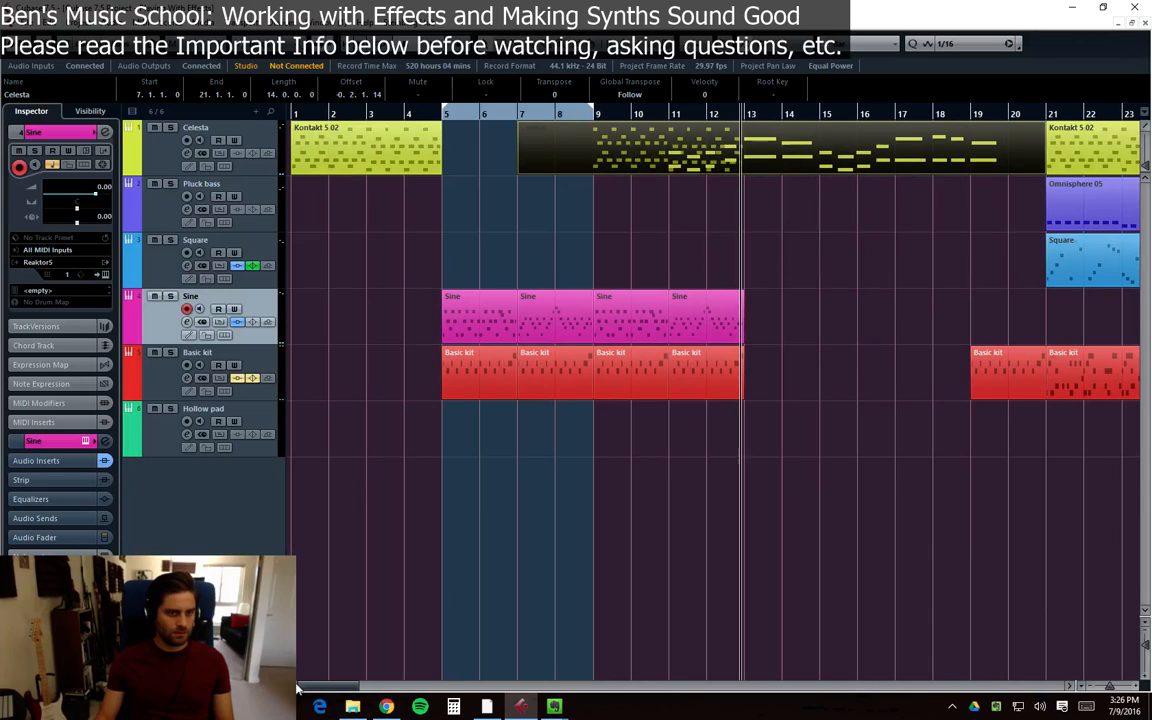
drag(818, 150, 673, 430)
Place the Celesta 07 track directly below the Celesta track and play the arrangement from bar 5
click(160, 482)
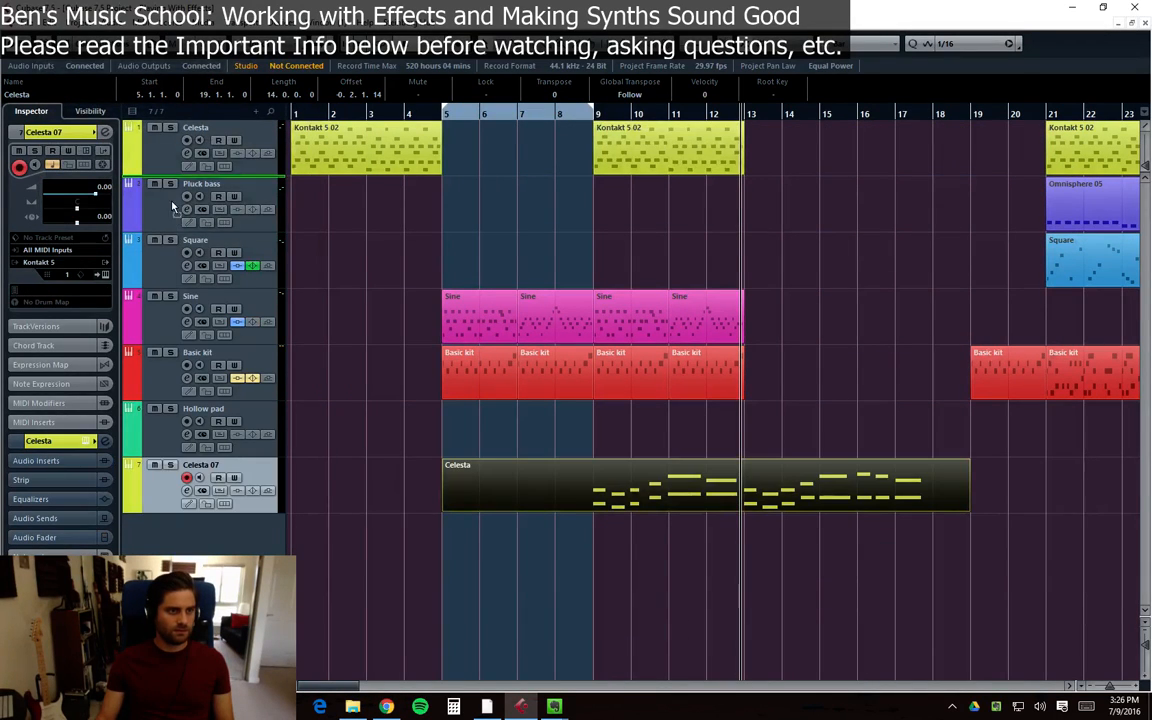
drag(172, 208, 172, 200)
mouse_move(571, 200)
mouse_down()
mouse_move(591, 194)
mouse_move(565, 184)
mouse_up()
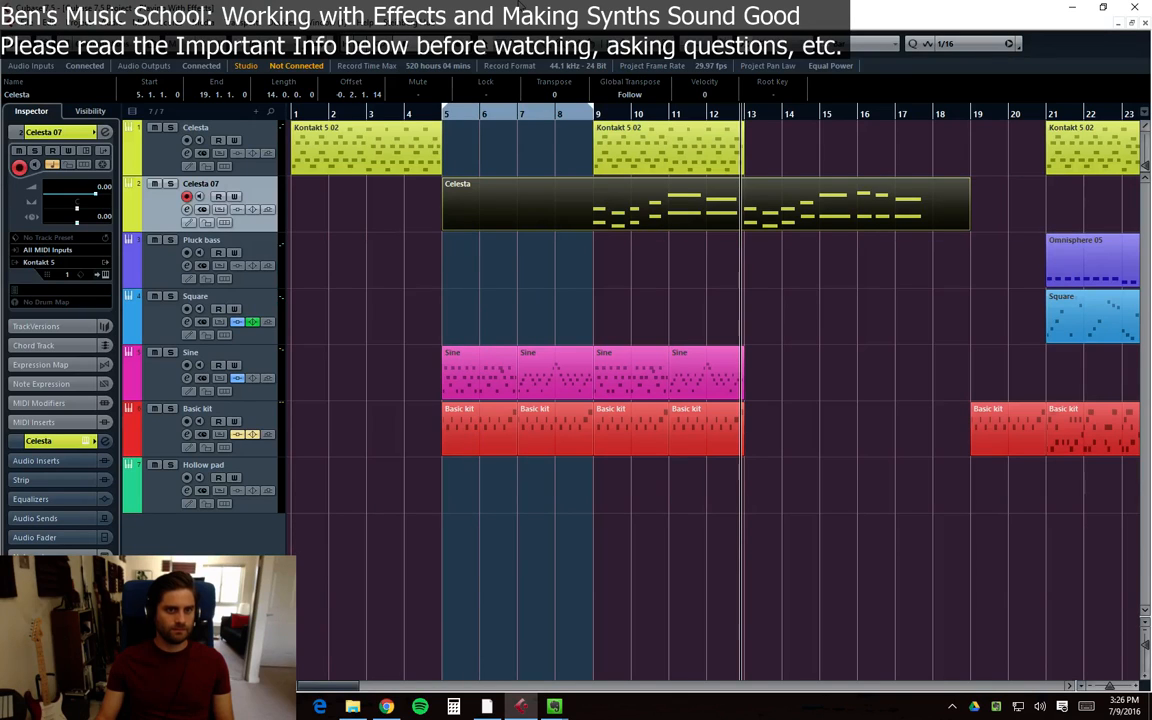
click(442, 117)
key(space)
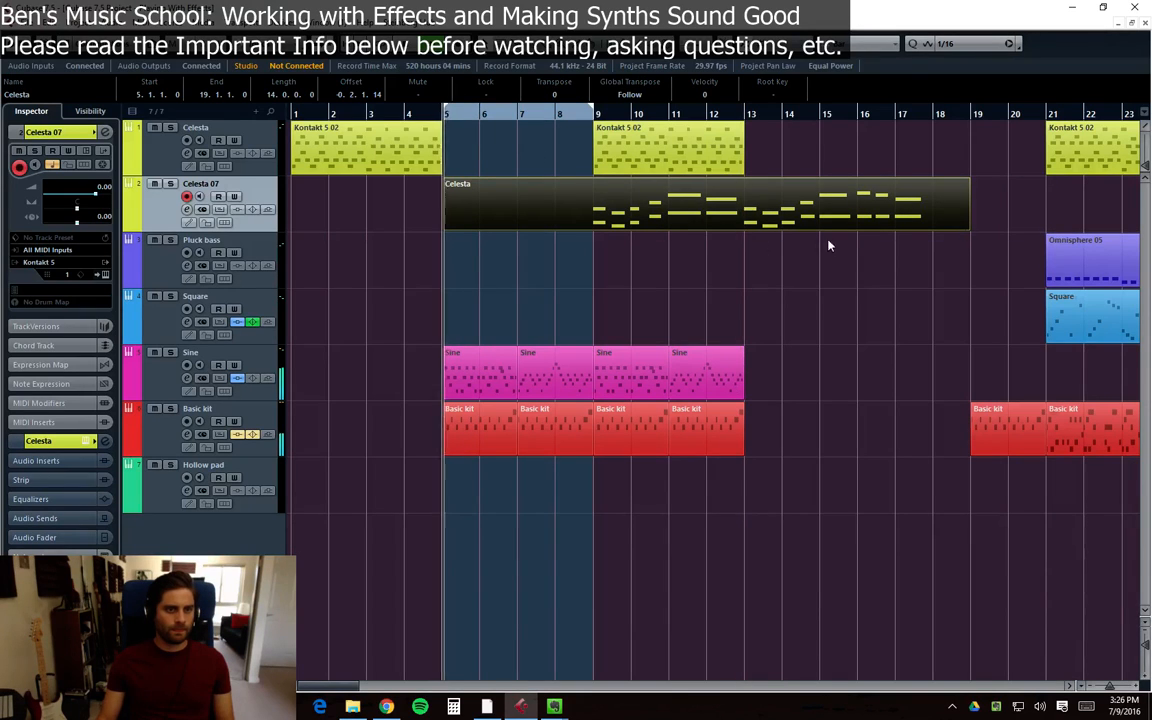
click(805, 147)
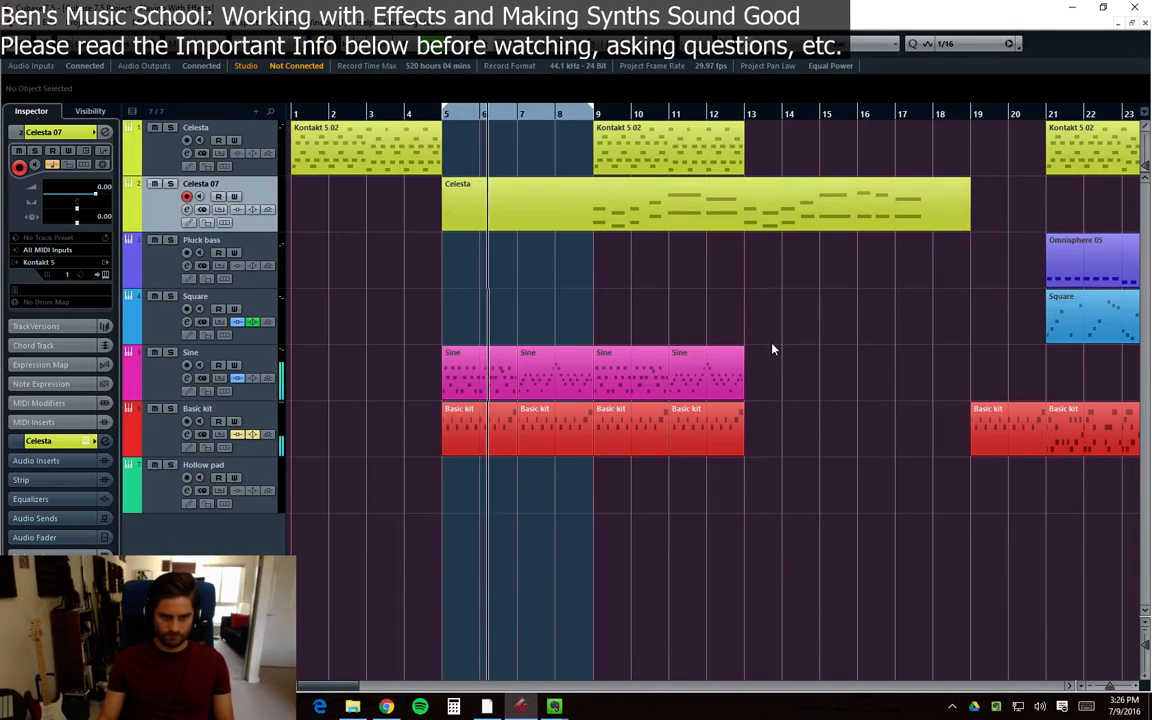
Duplicate the bar 9 Celesta event and the bar 9 to 12 Sine and Basic kit events to start at bar 13
click(158, 430)
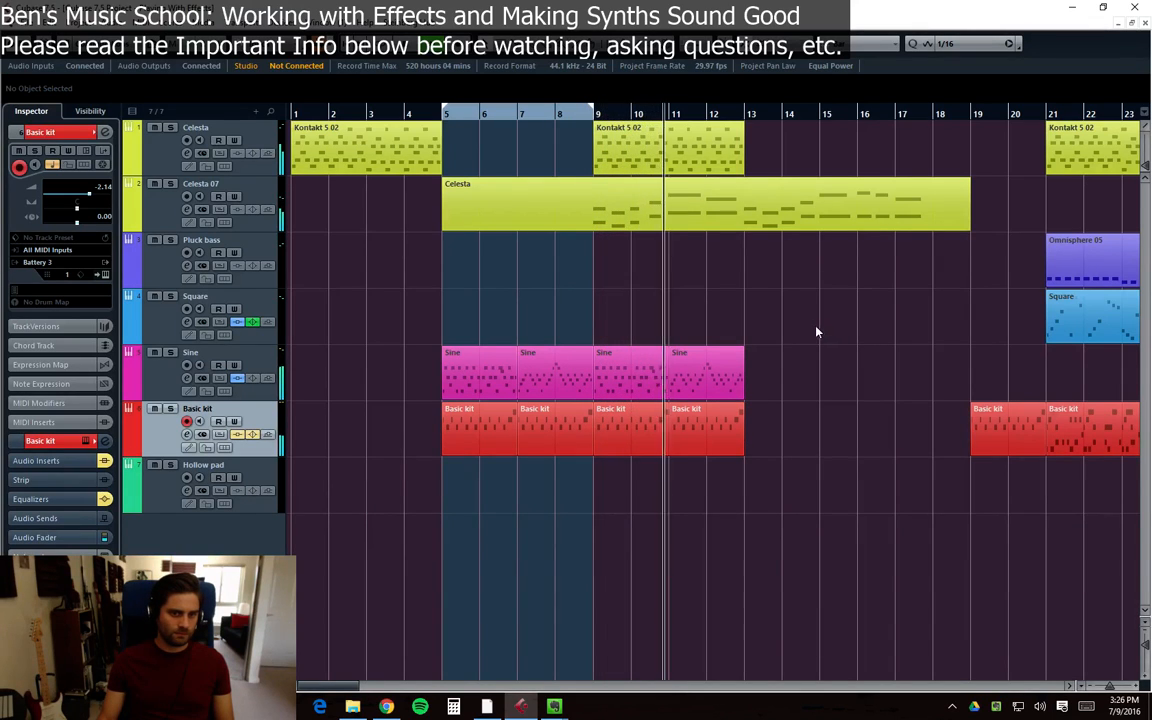
click(704, 165)
key(ctrl+d)
click(843, 277)
drag(785, 362, 674, 448)
key(ctrl+d)
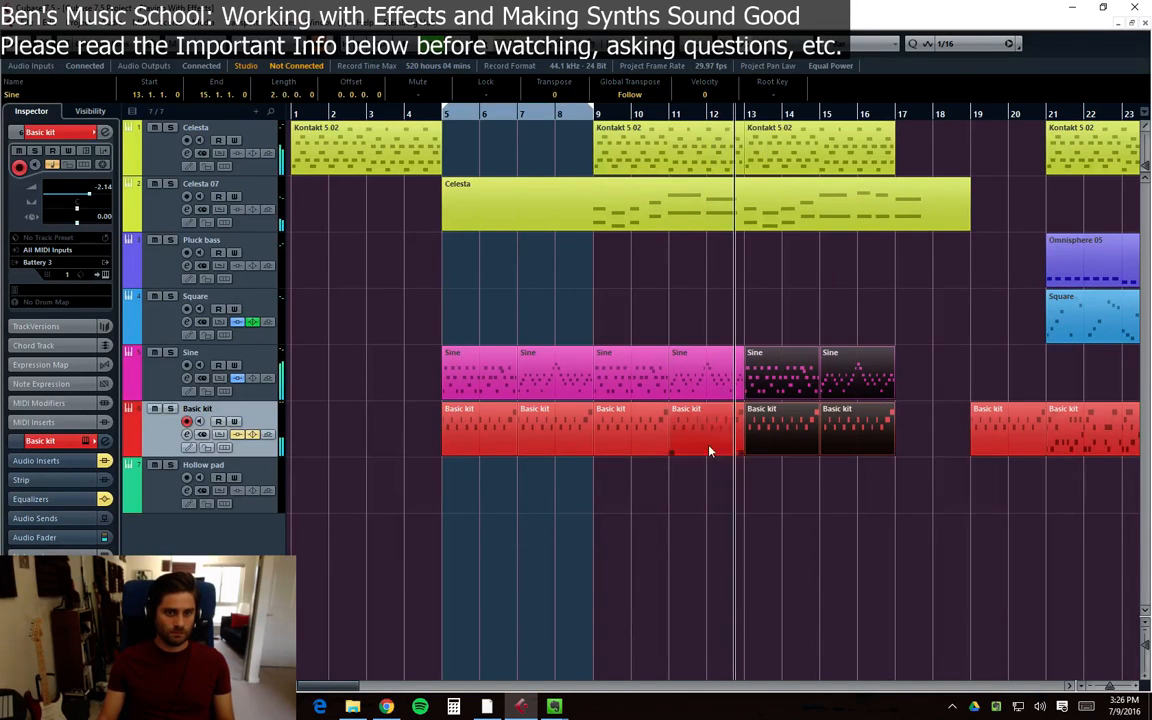
Move the first Omnisphere 05 event on the Pluck bass track to start at bar 13 and select that track
click(937, 324)
drag(1121, 264, 811, 277)
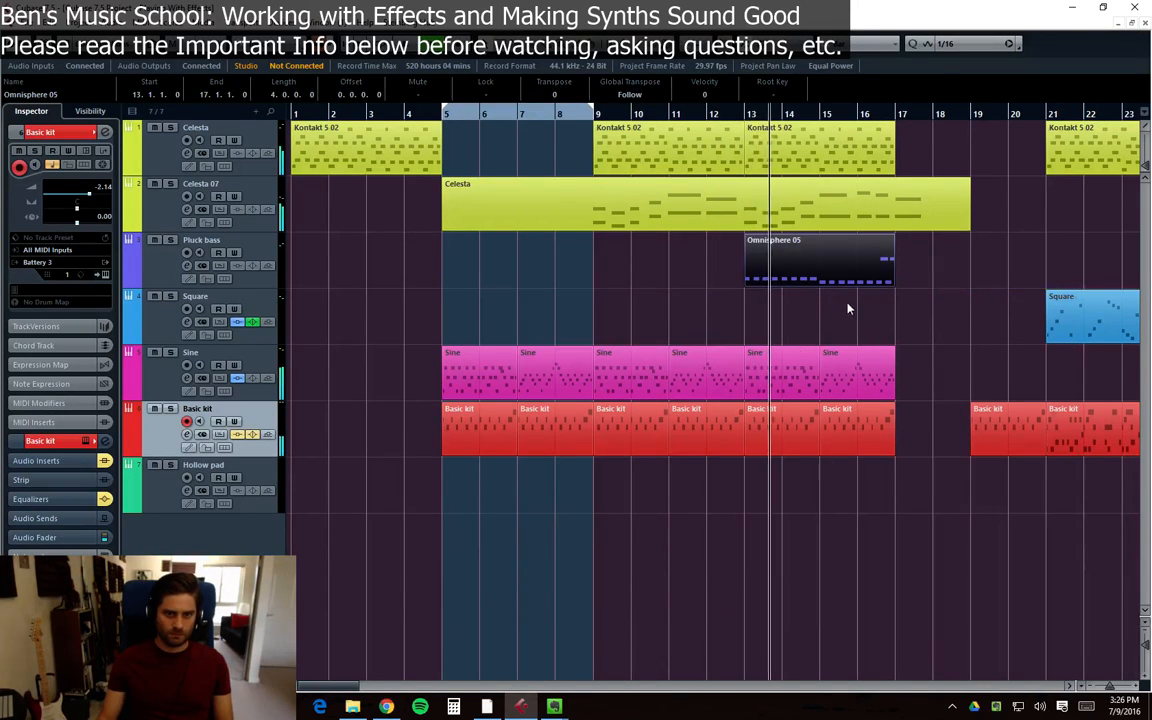
click(161, 277)
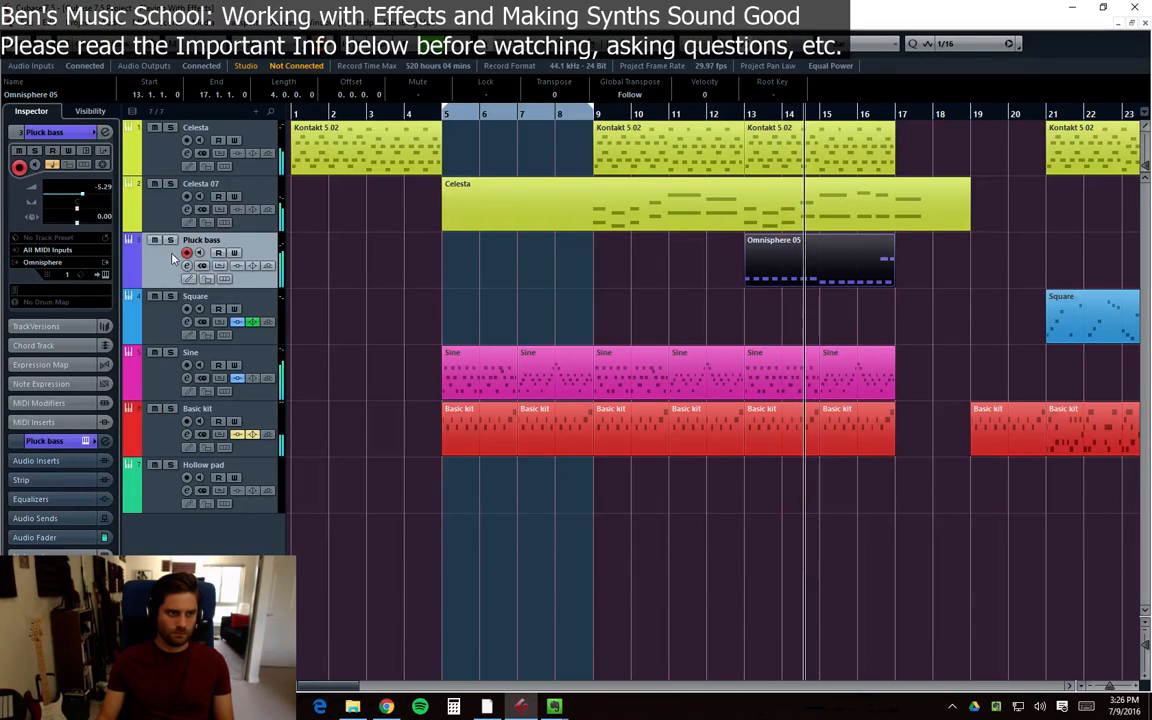
Set the Pluck bass channel level to -0.53 dB, uncover its event behind the channel window and play from bar 9
click(187, 266)
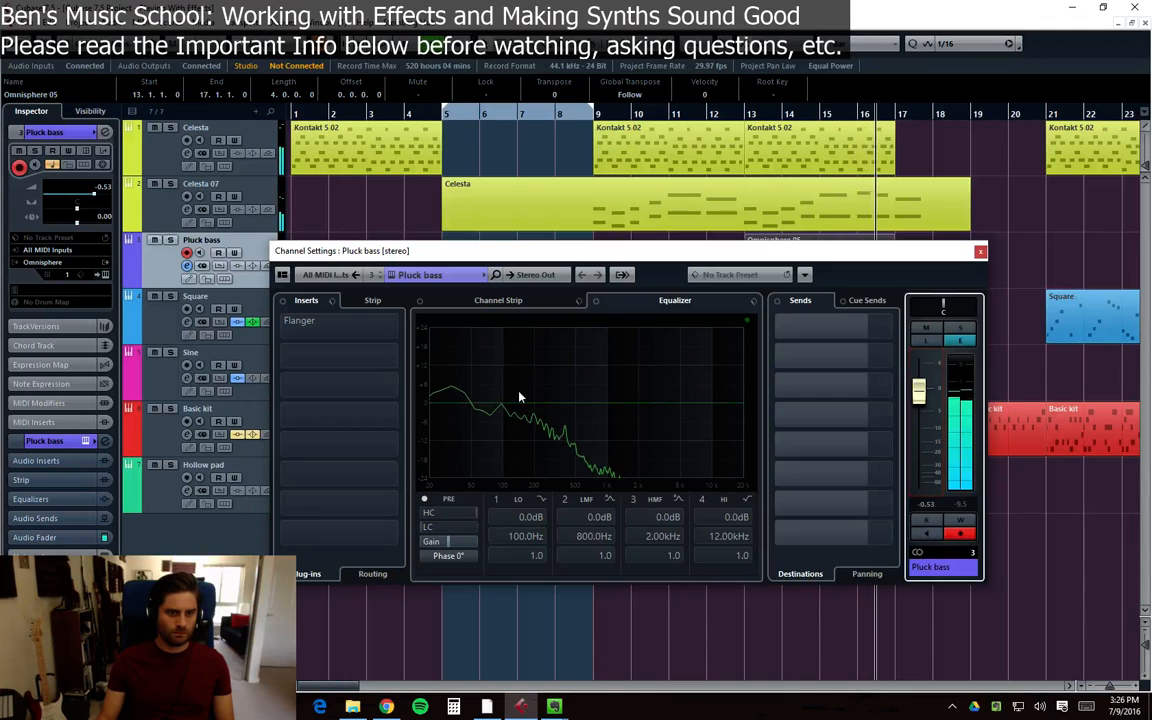
click(356, 325)
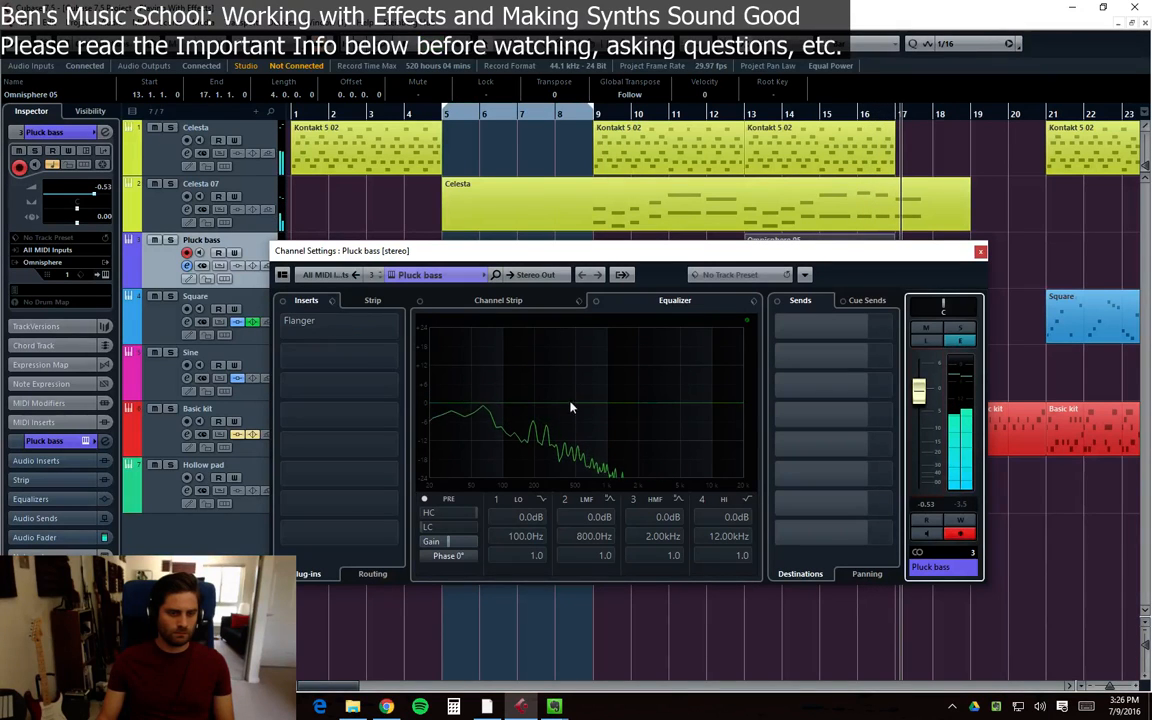
click(597, 116)
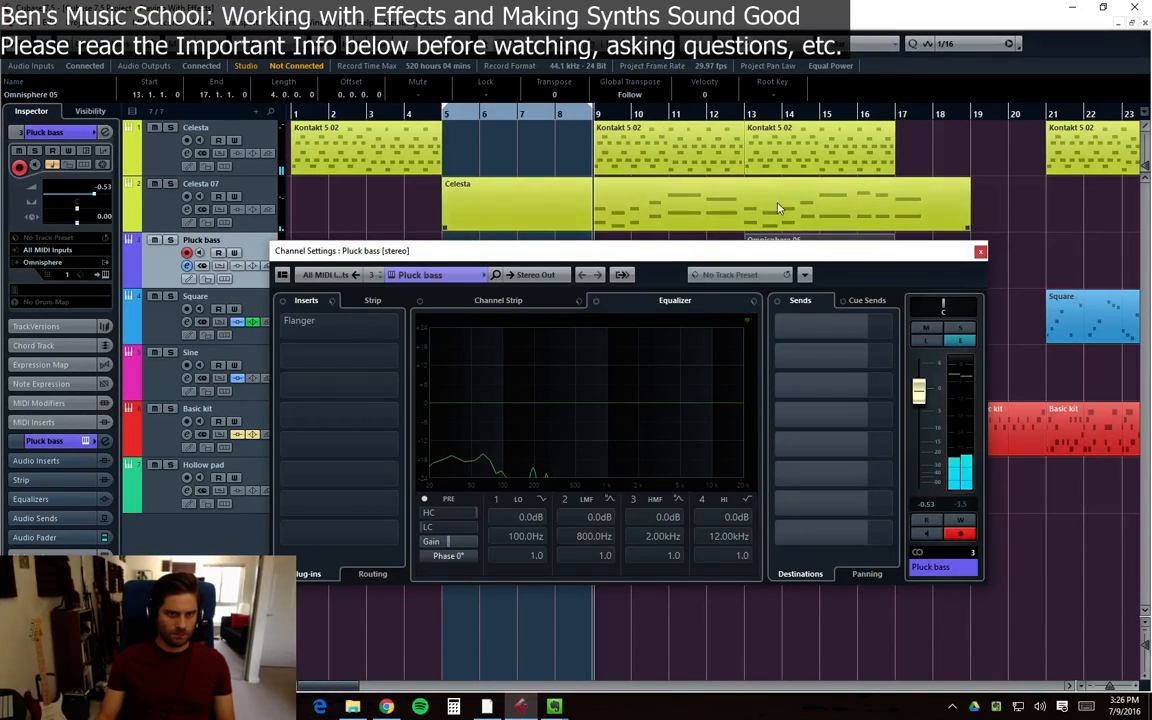
drag(806, 256, 814, 333)
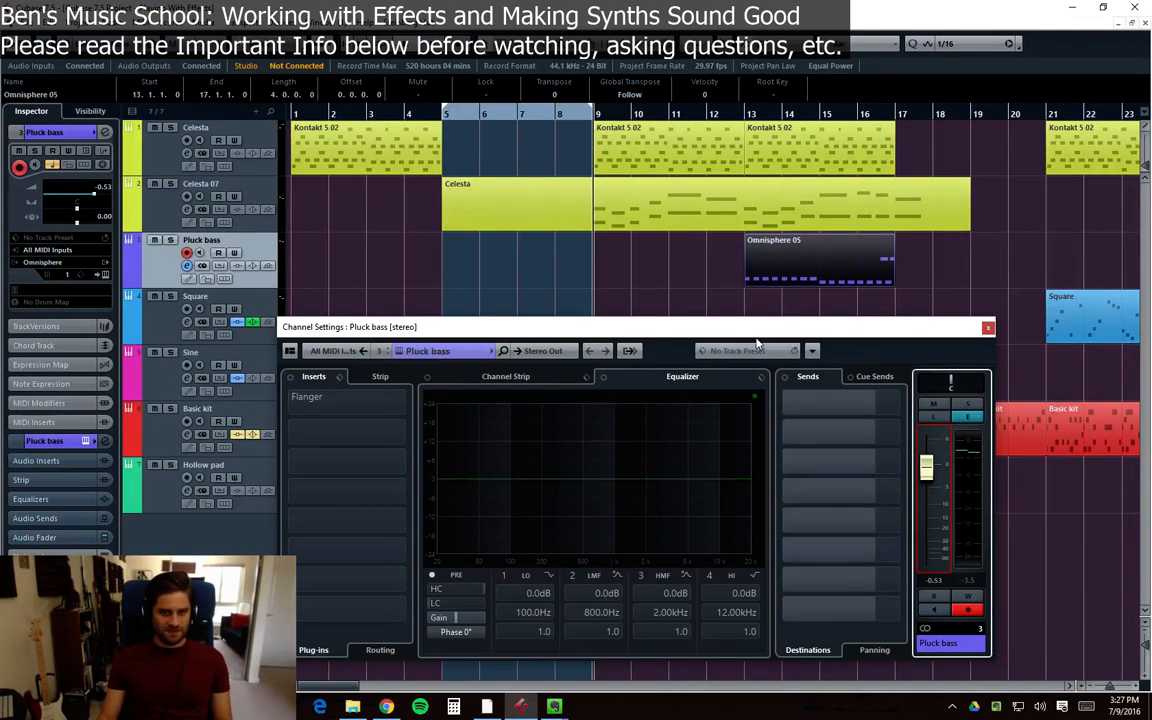
drag(704, 325, 697, 318)
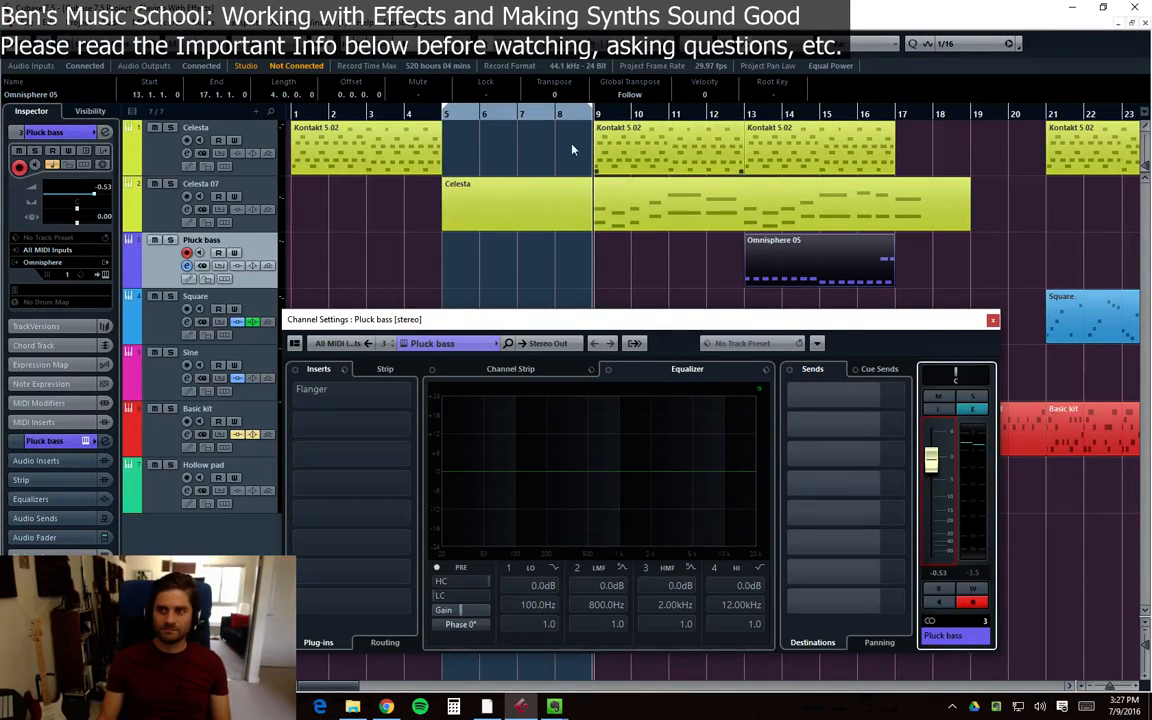
click(559, 116)
click(583, 120)
key(space)
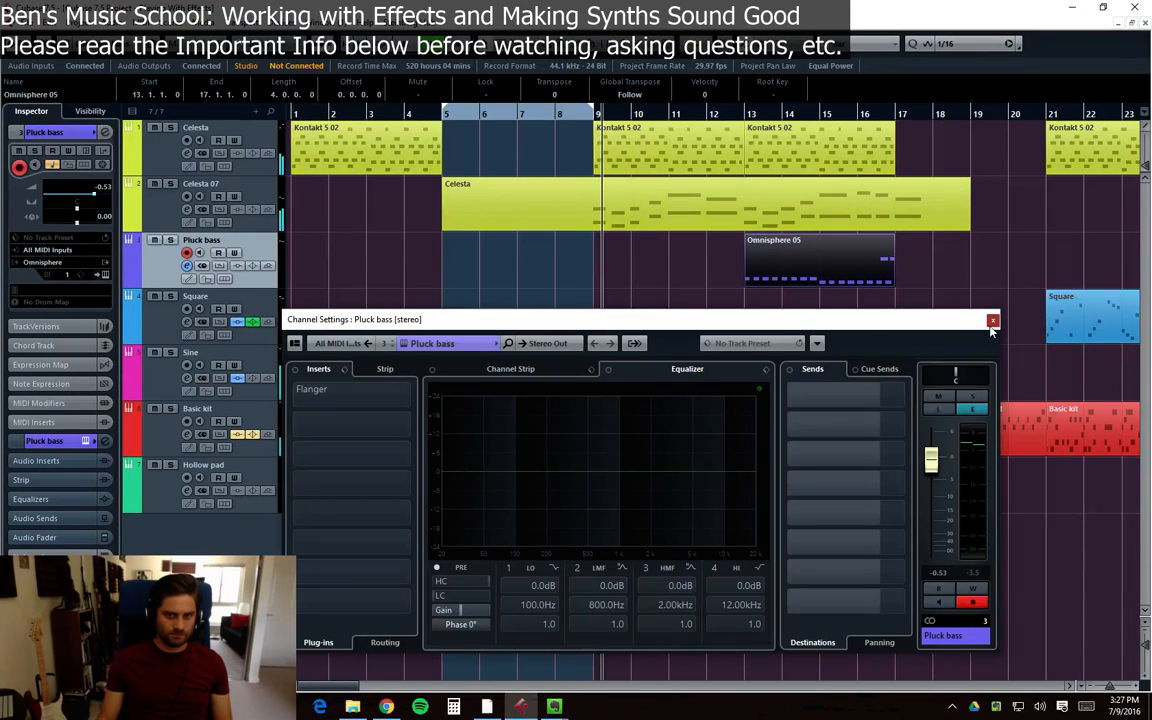
Move the Pluck bass event to start at bar 9 and duplicate it to bar 13
click(822, 272)
drag(827, 272, 679, 278)
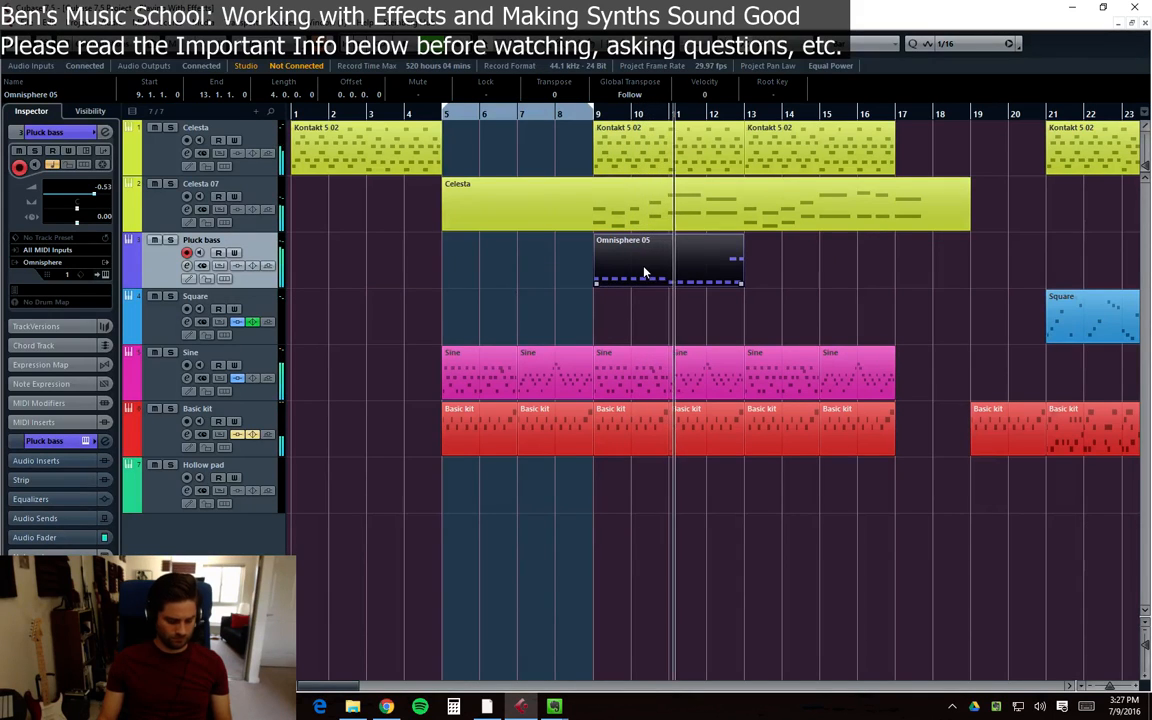
key(ctrl+d)
Check the Pluck bass track's Omnisphere patch, close the instrument and open the track's channel settings
click(186, 265)
click(565, 316)
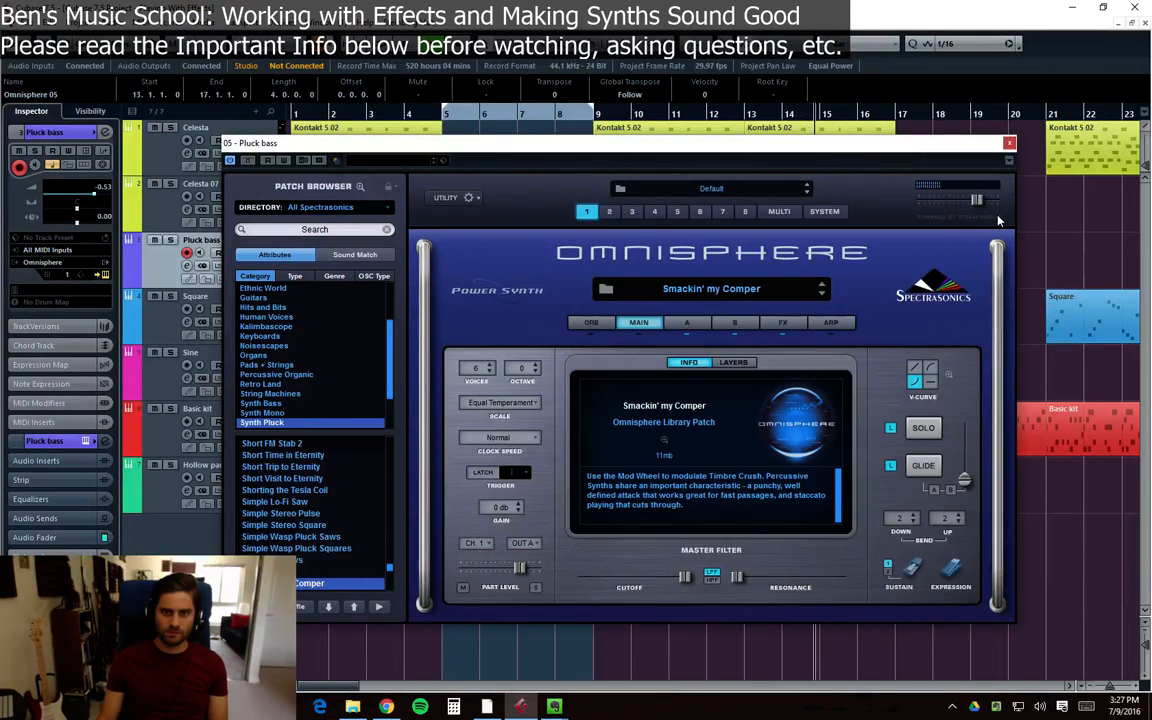
click(1009, 143)
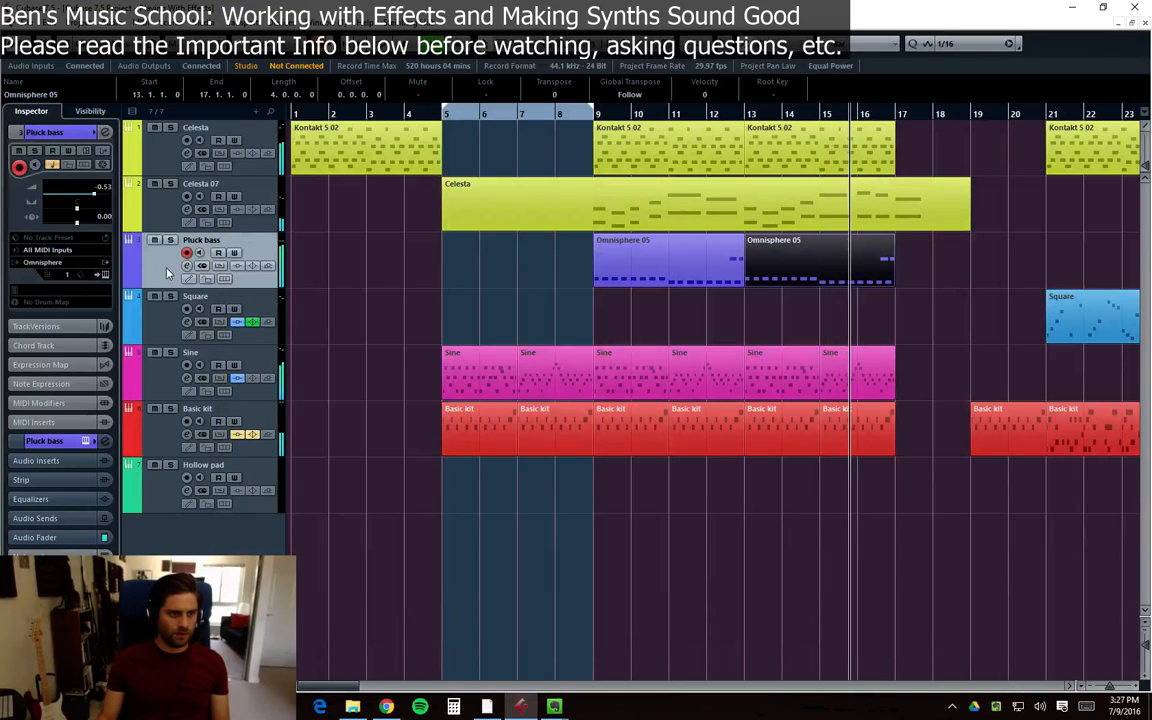
click(149, 240)
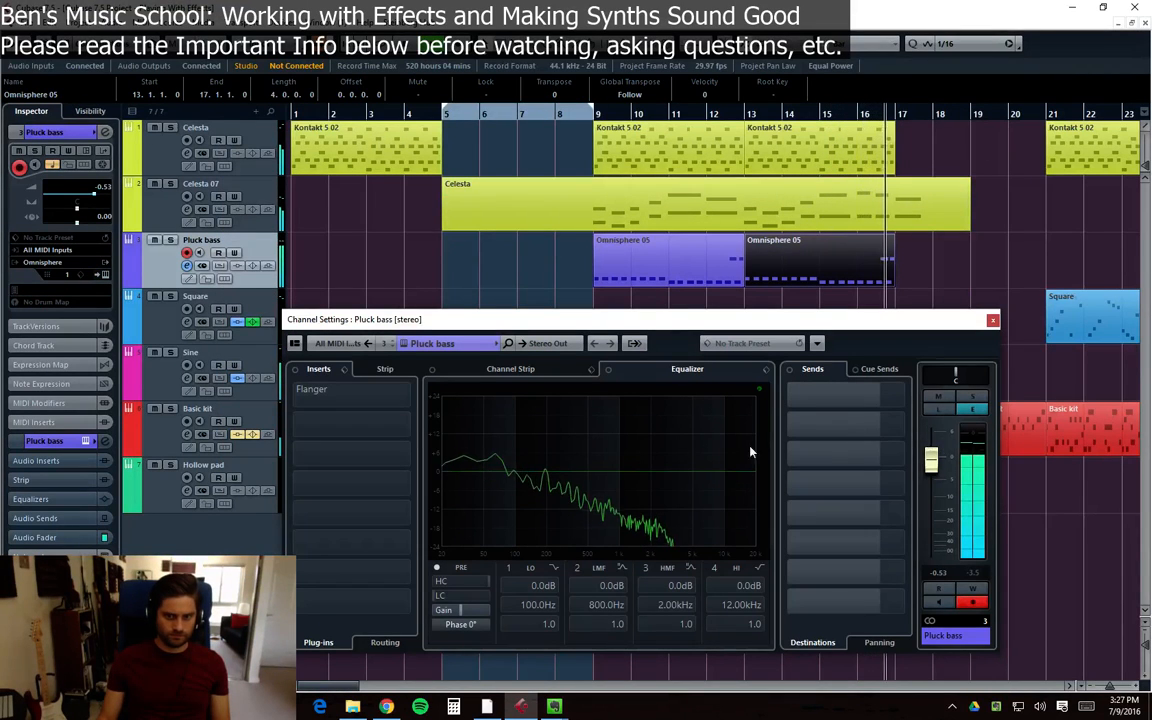
Stop playback, raise the Pluck bass channel level to -0.18 dB and return the playhead to bar 9
key(space)
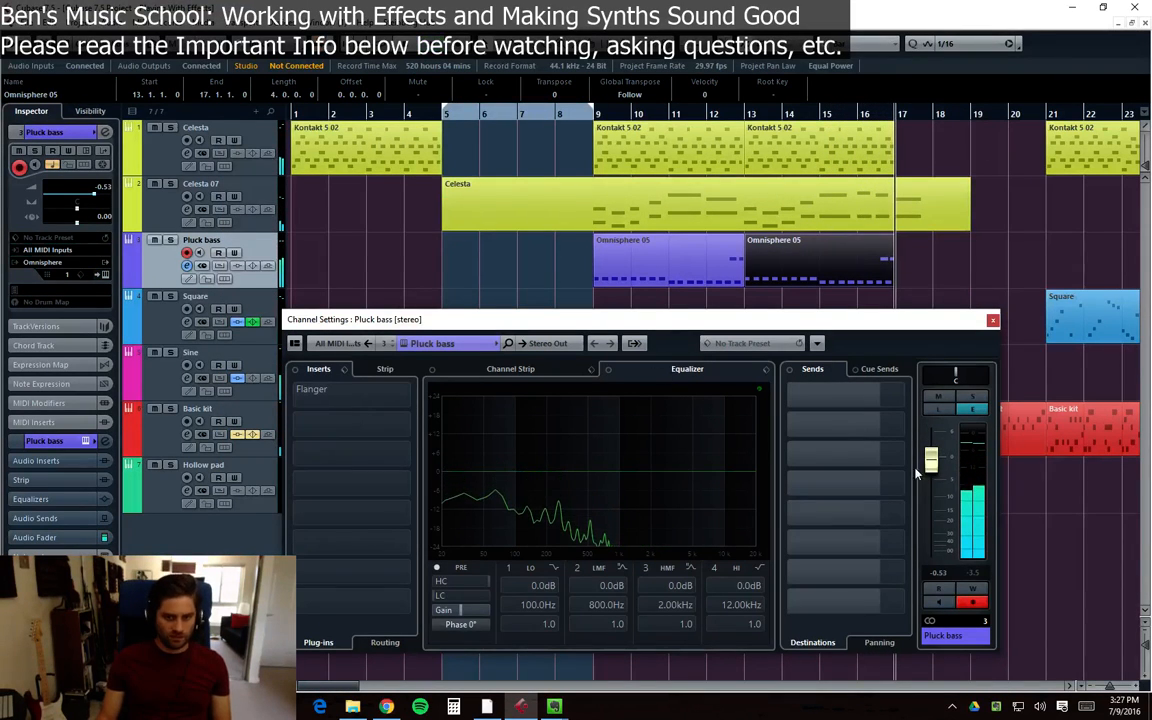
drag(929, 462, 935, 457)
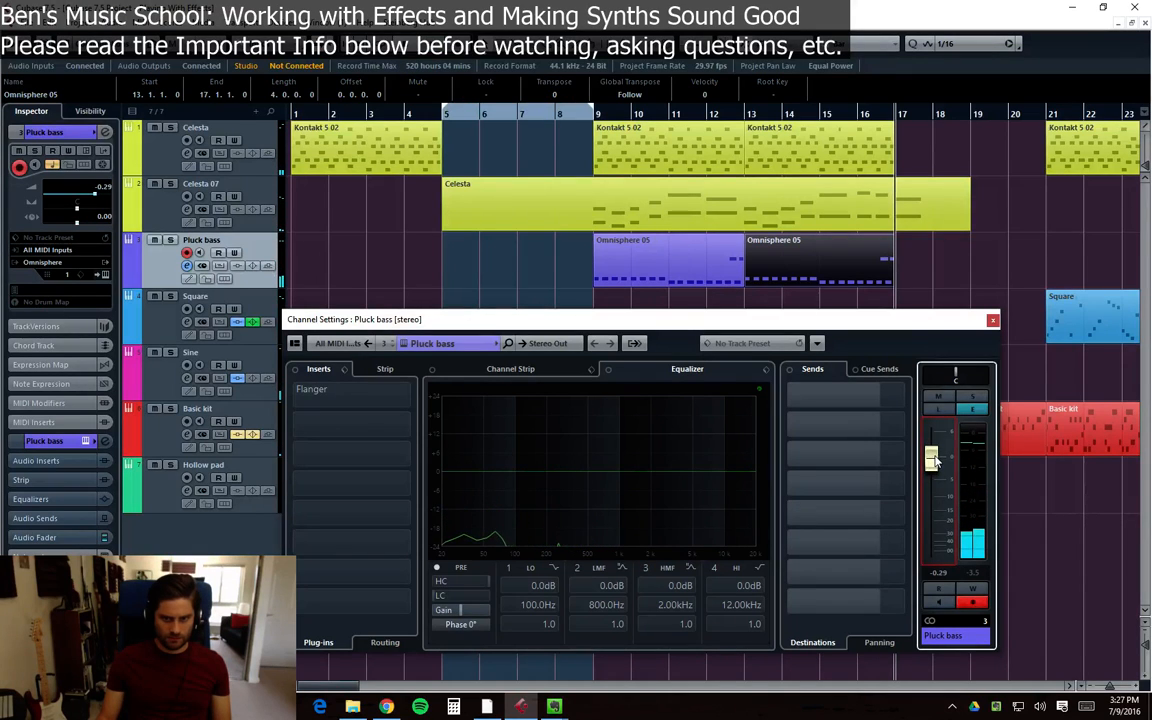
click(591, 116)
Open the first Omnisphere 05 event on the Pluck bass track and raise all its notes' velocities while playing it
double_click(652, 284)
key(space)
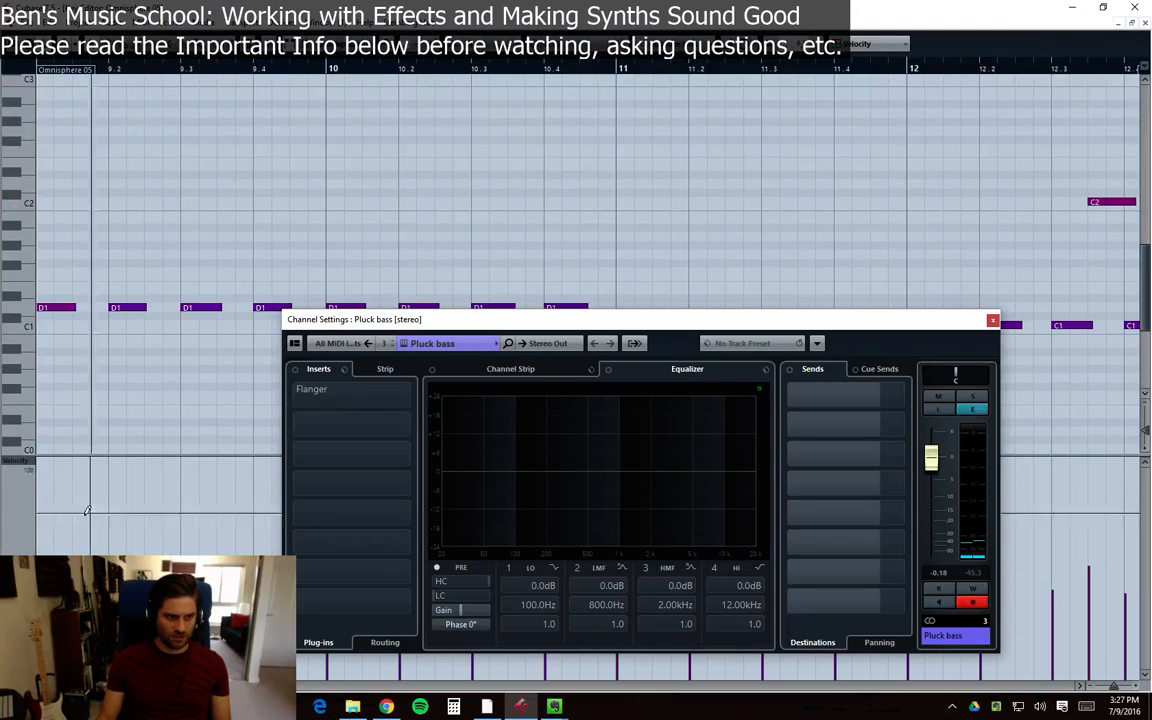
click(992, 321)
click(440, 365)
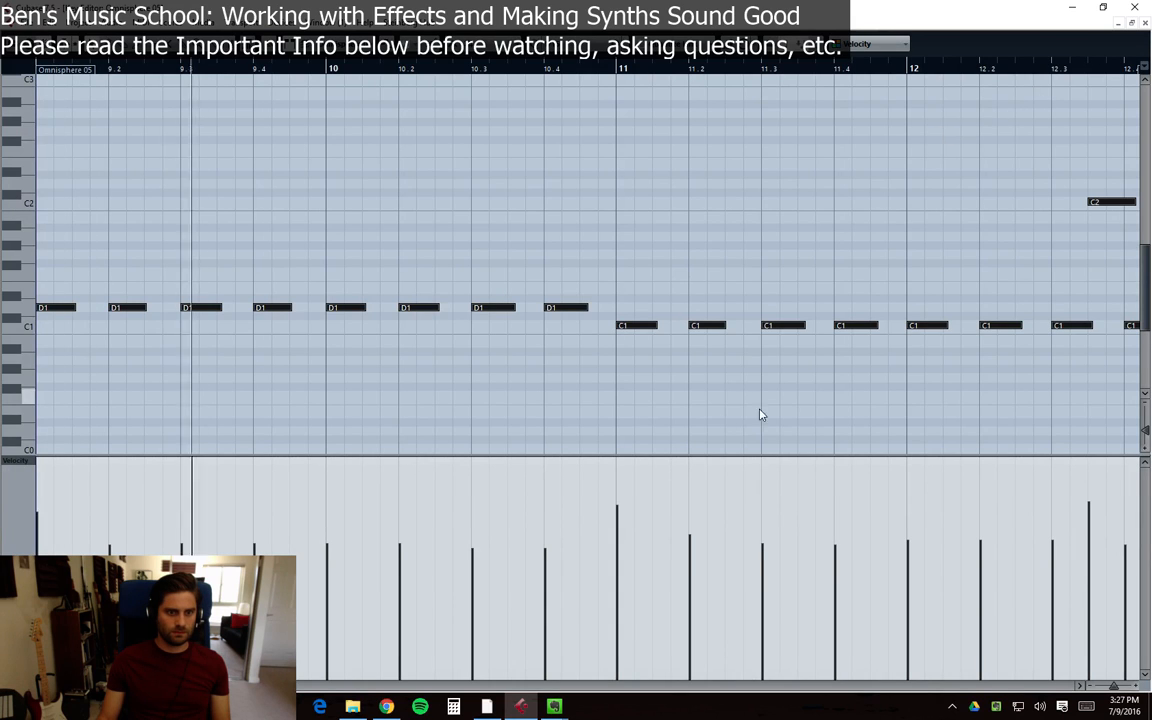
key(space)
mouse_move(598, 462)
mouse_down()
mouse_move(600, 445)
mouse_move(607, 462)
mouse_up()
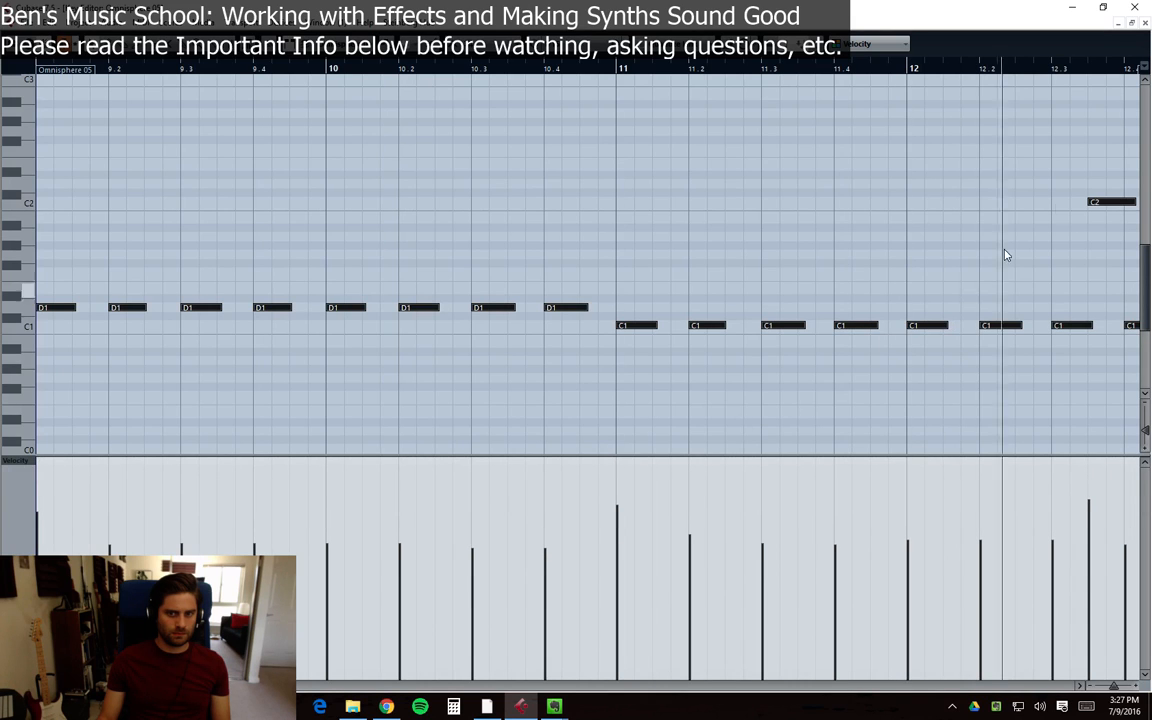
Close the note editor and replace the Pluck bass event at bar 13 with a duplicate of the edited first one
click(1145, 23)
click(778, 274)
key(Delete)
click(674, 280)
key(ctrl+d)
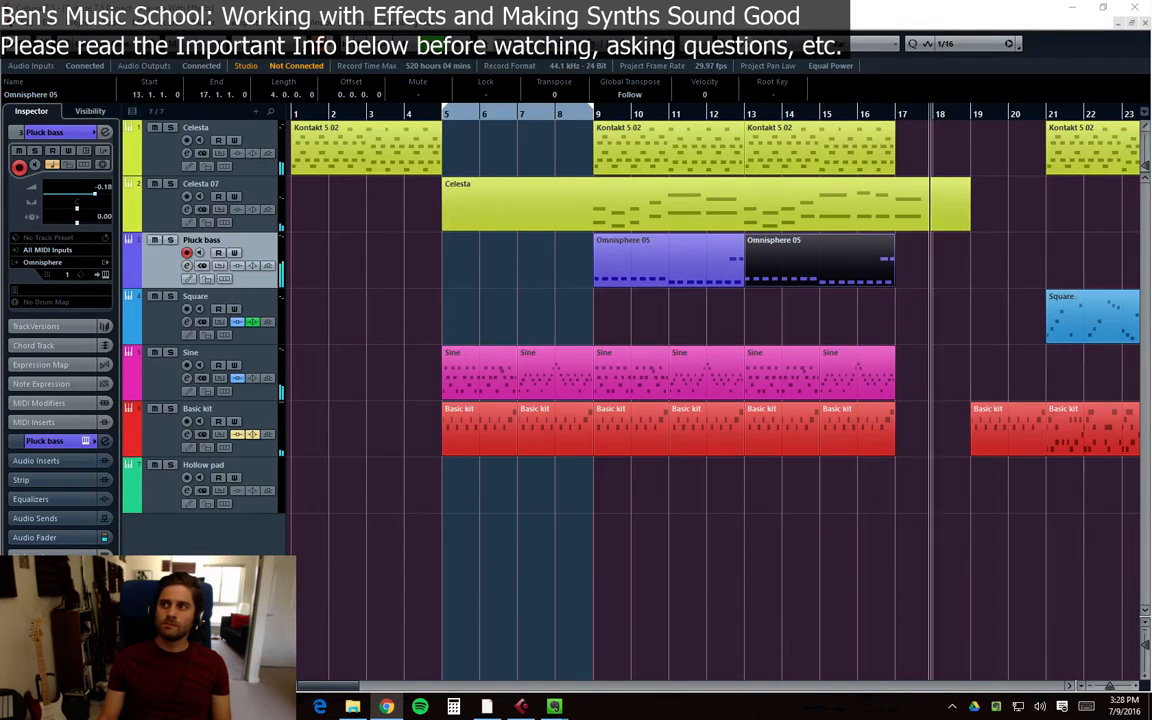
click(516, 298)
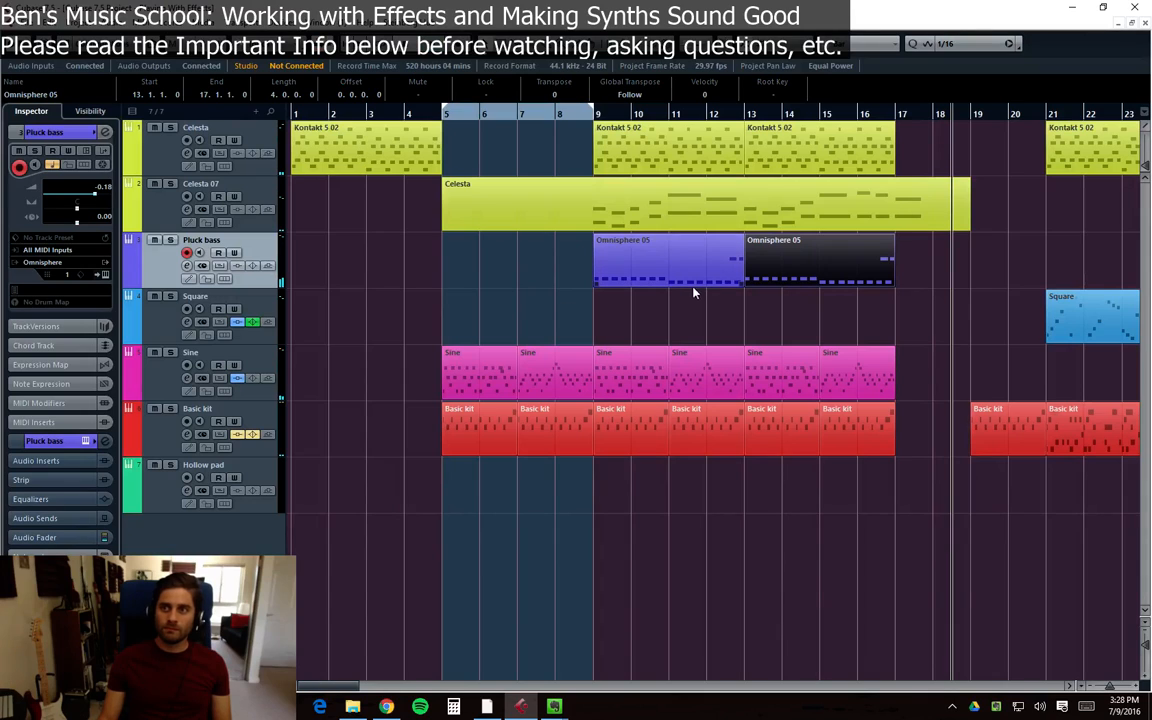
key(space)
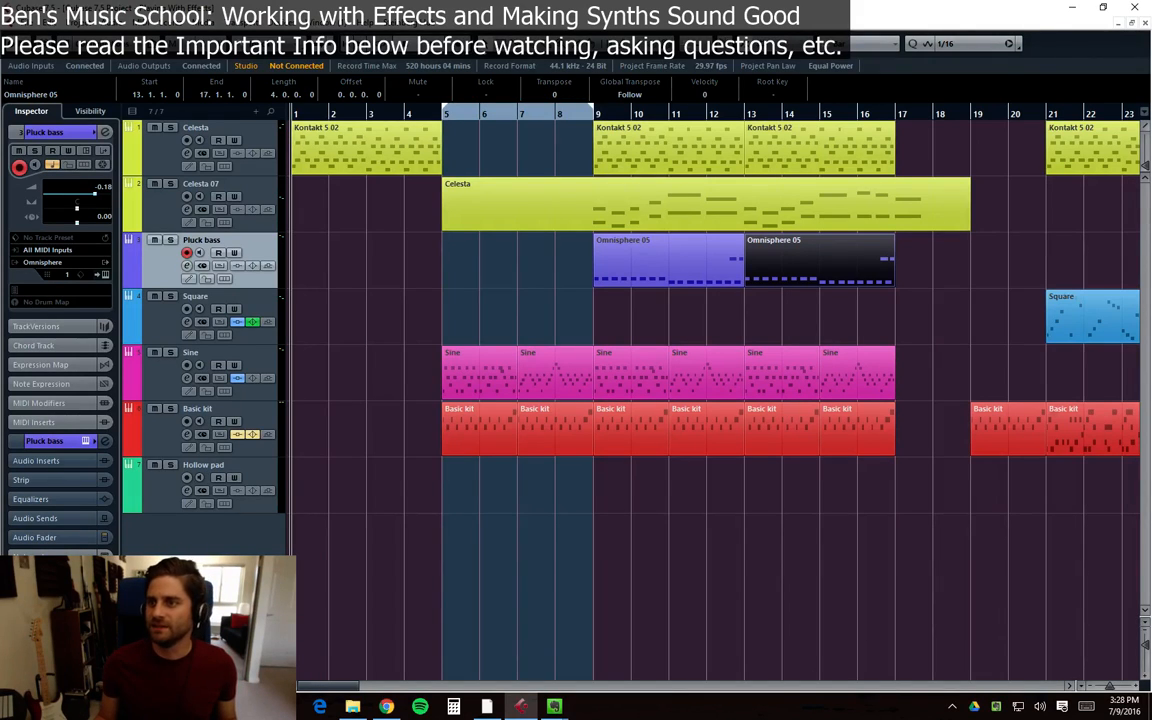
click(880, 320)
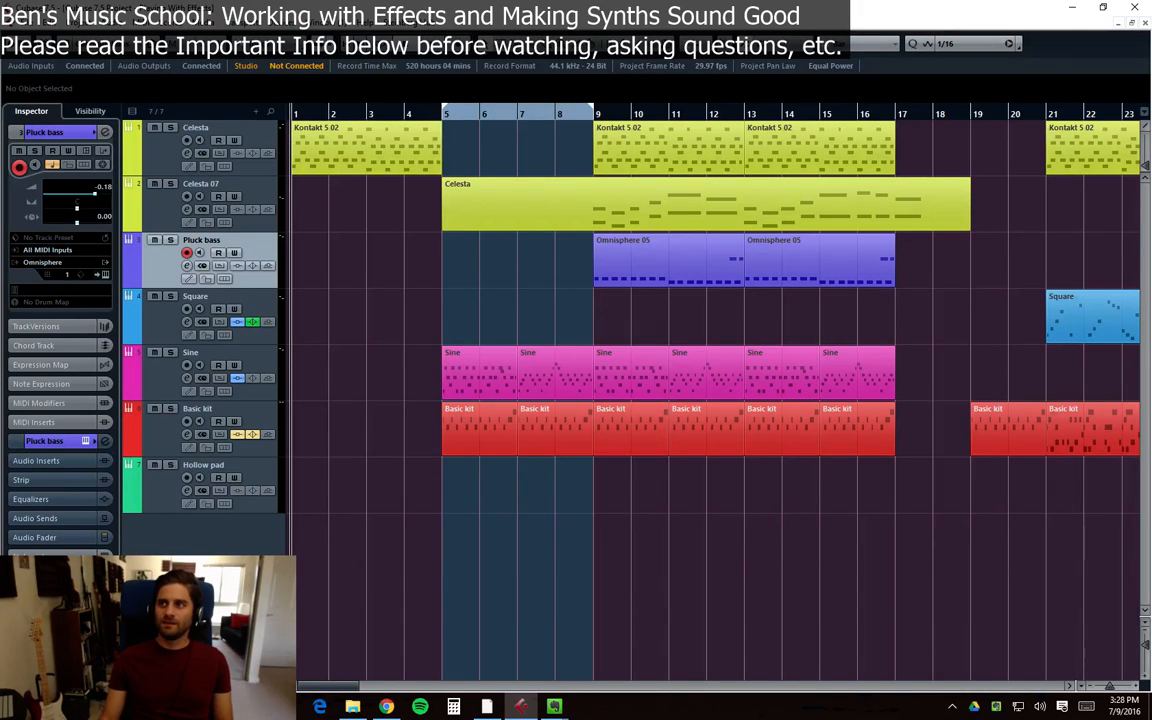
key(alt+Tab)
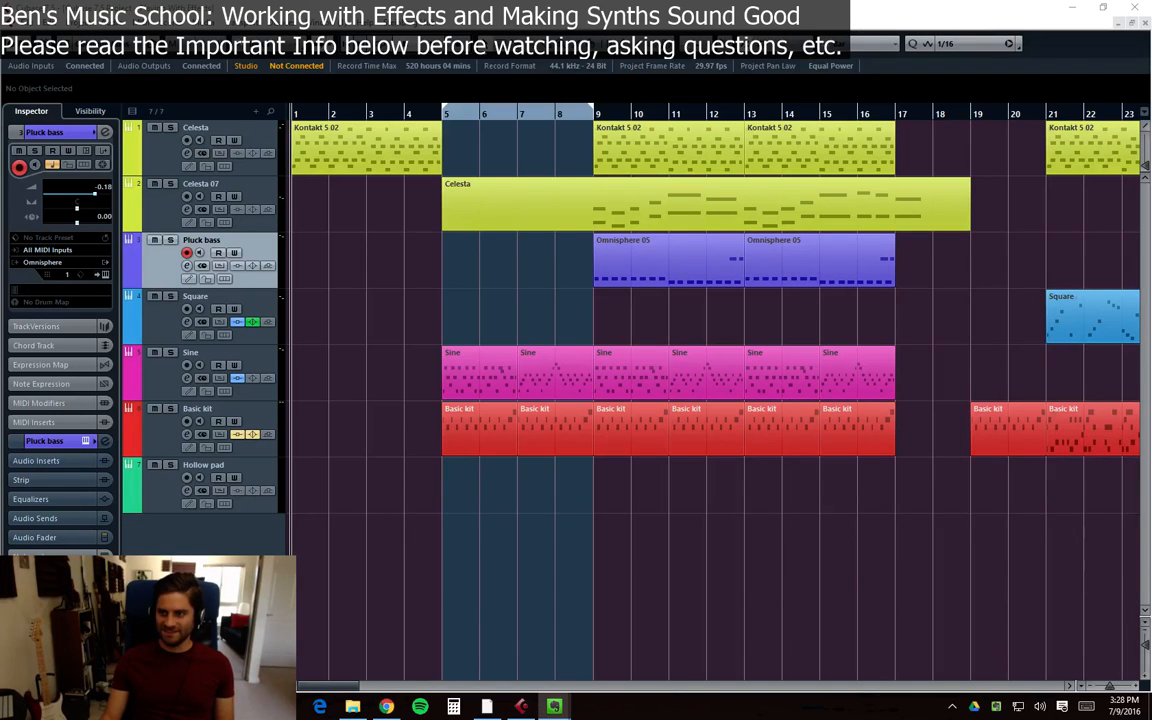
key(alt+Tab)
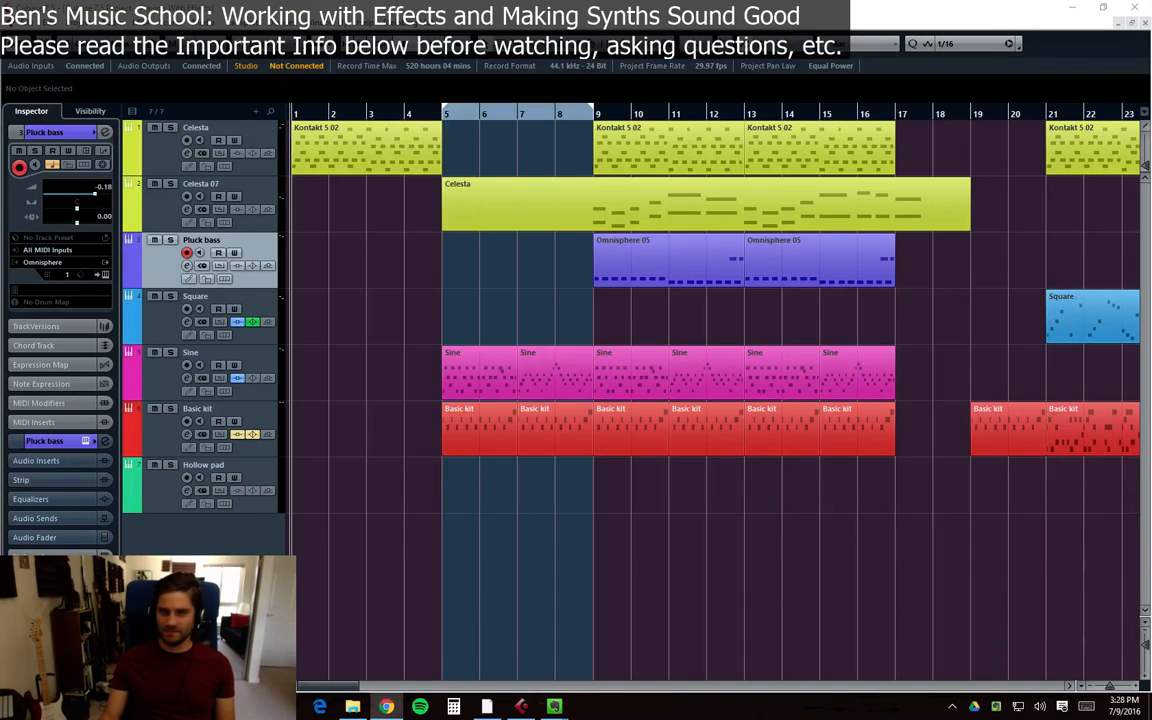
click(578, 122)
click(579, 120)
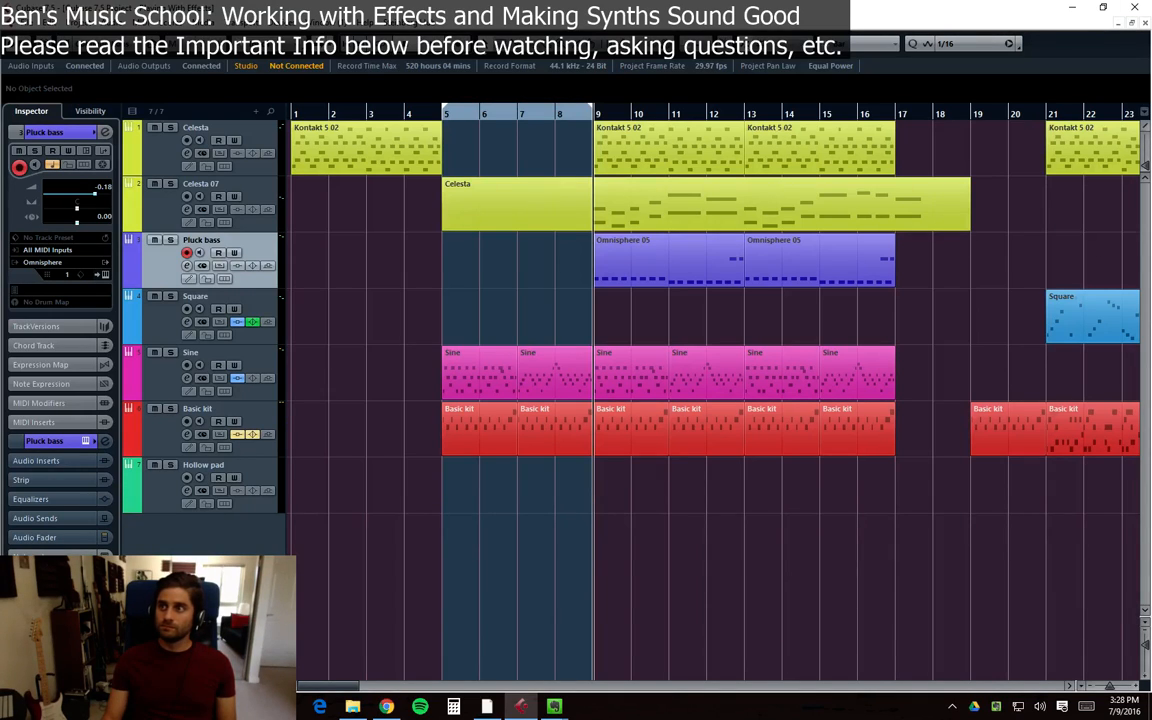
key(alt+Tab)
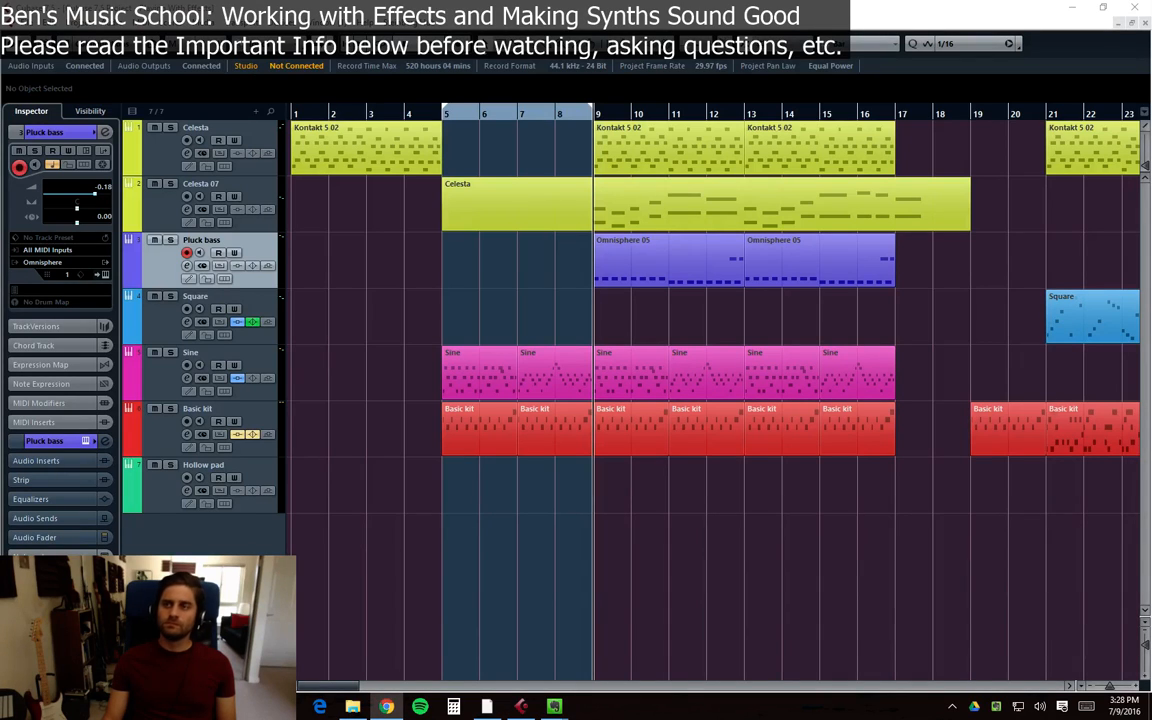
key(alt+Tab)
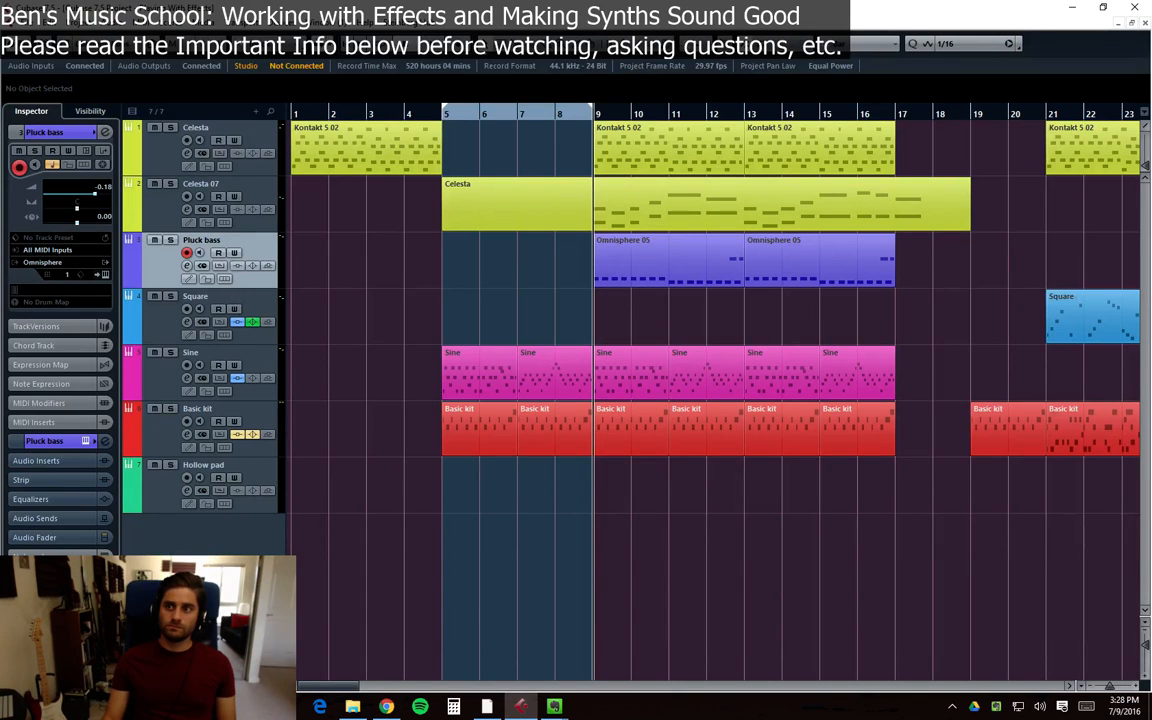
key(alt+Tab)
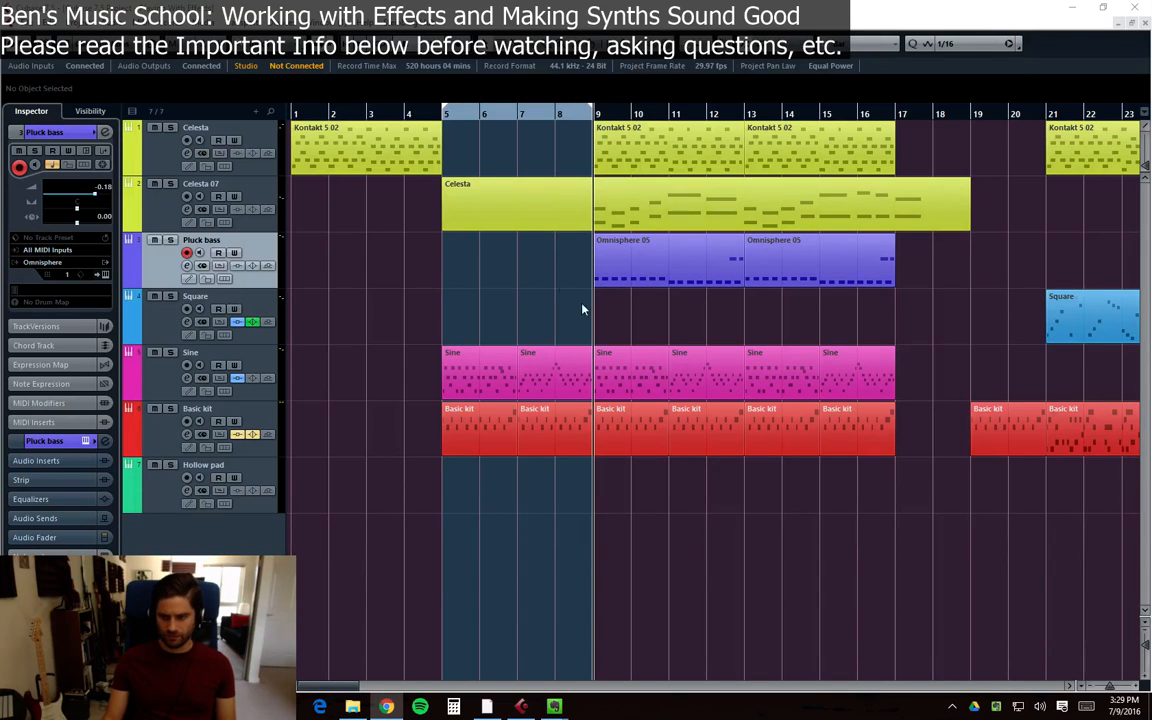
click(442, 118)
click(446, 115)
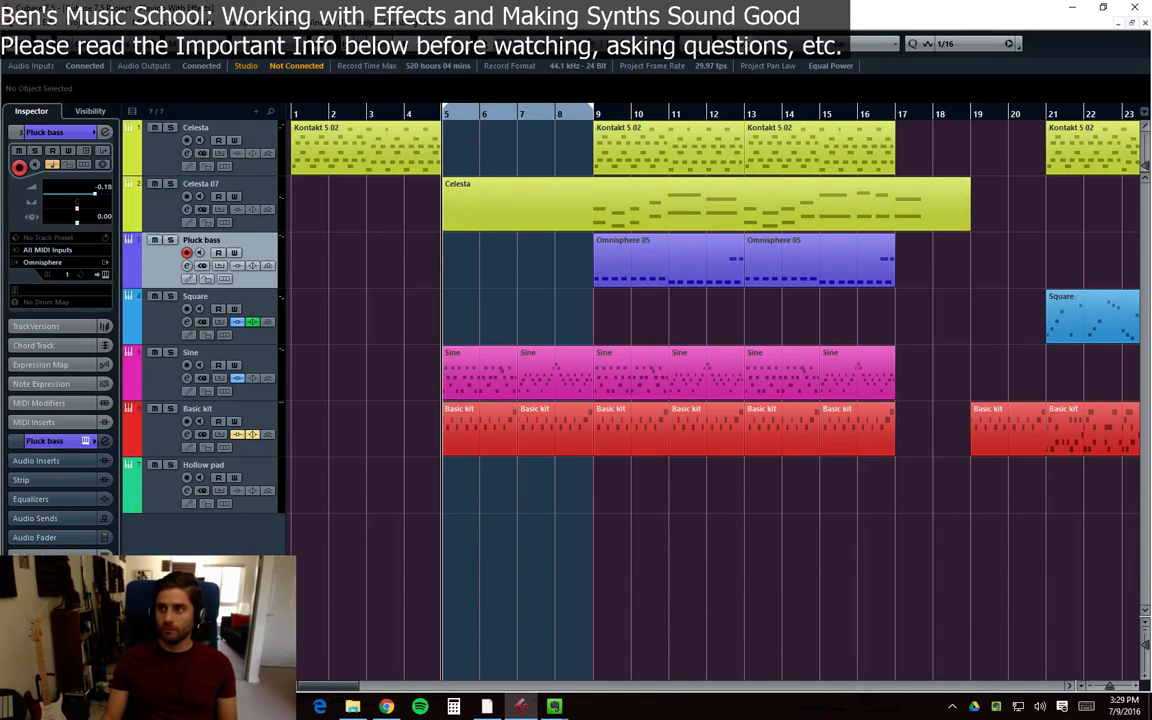
key(alt+Tab)
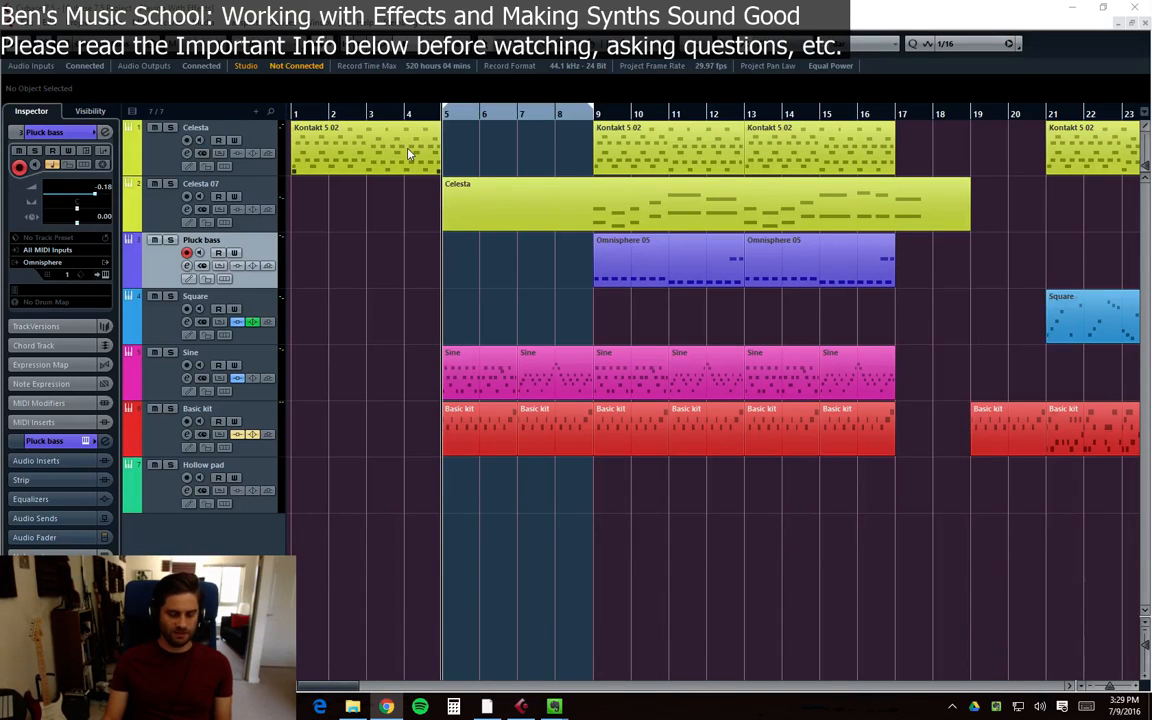
click(500, 281)
key(period)
key(alt+Tab)
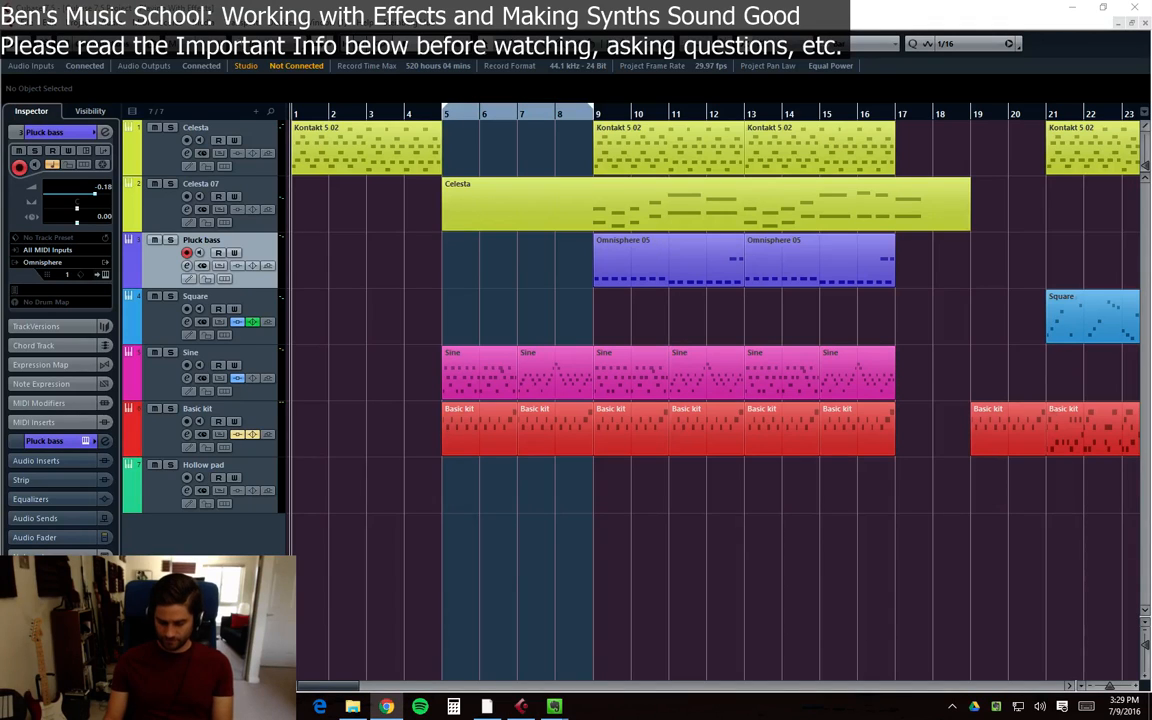
Play the arrangement from bar 1 to check the balance of the parts
click(292, 118)
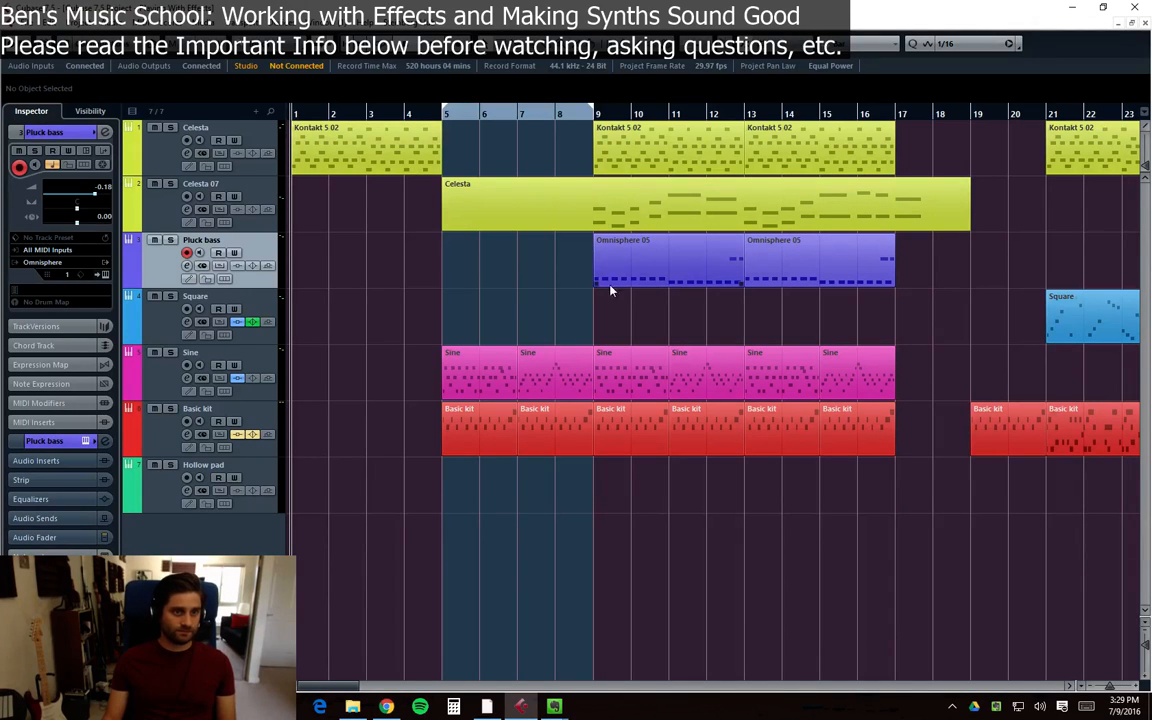
key(space)
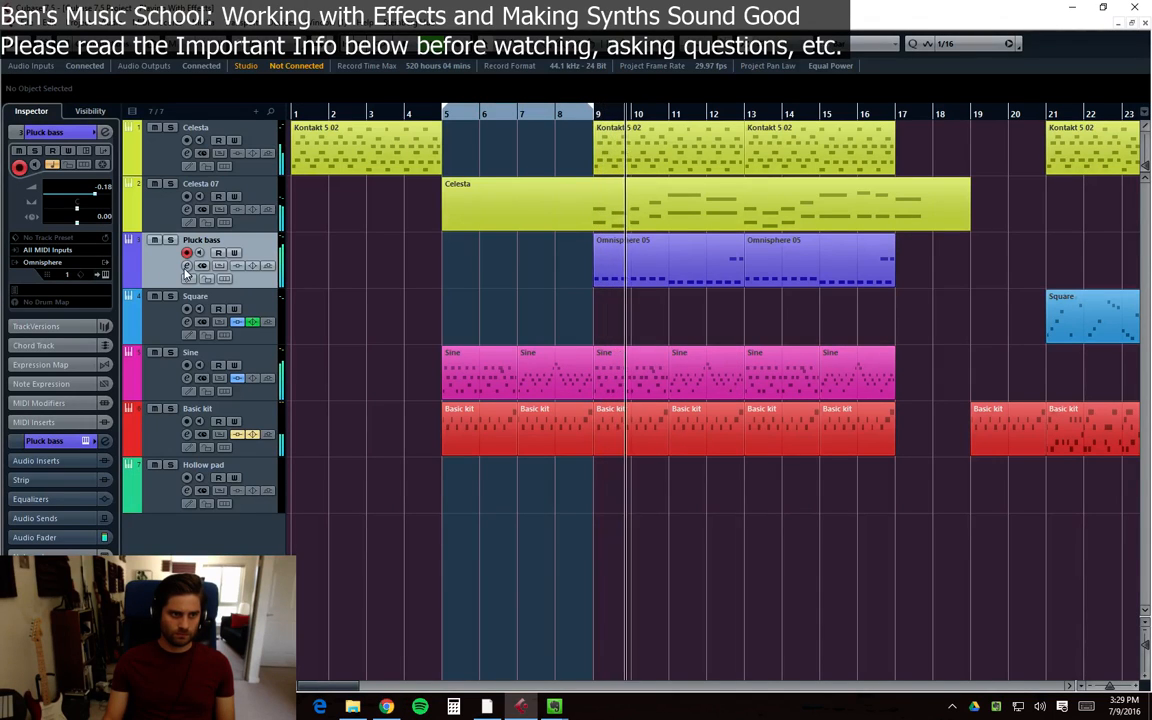
drag(702, 458, 915, 442)
click(915, 442)
Lower the Basic kit channel level to -4.11 dB and close its channel settings
click(210, 437)
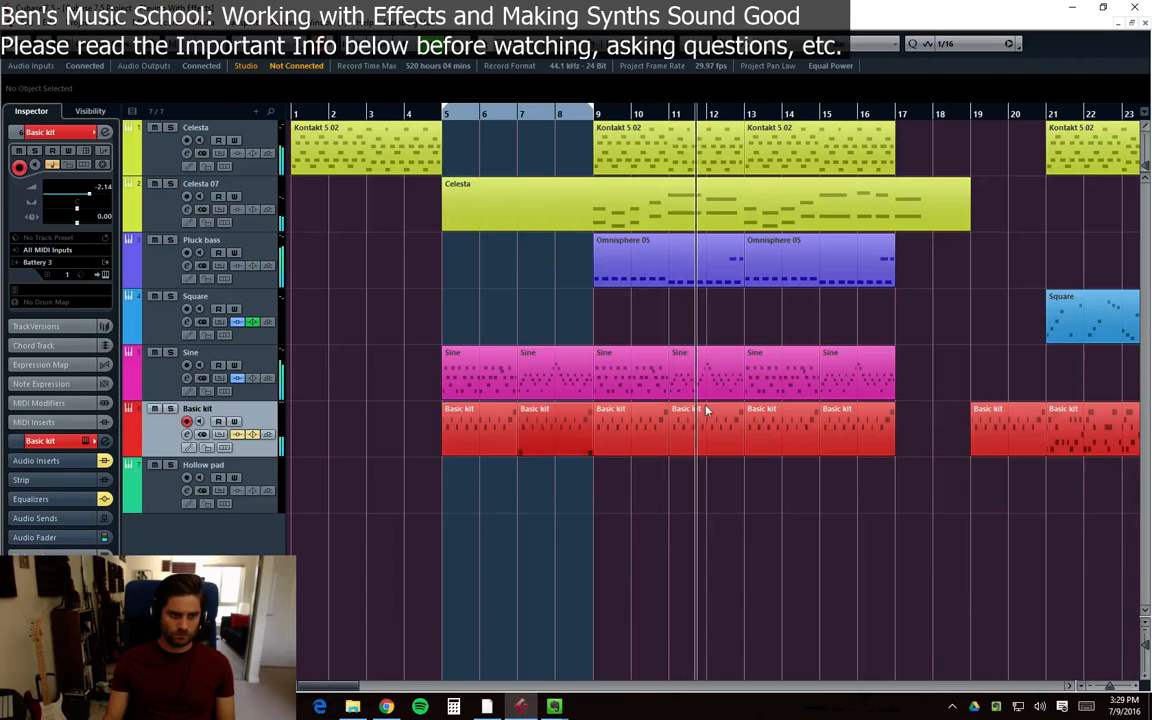
click(187, 435)
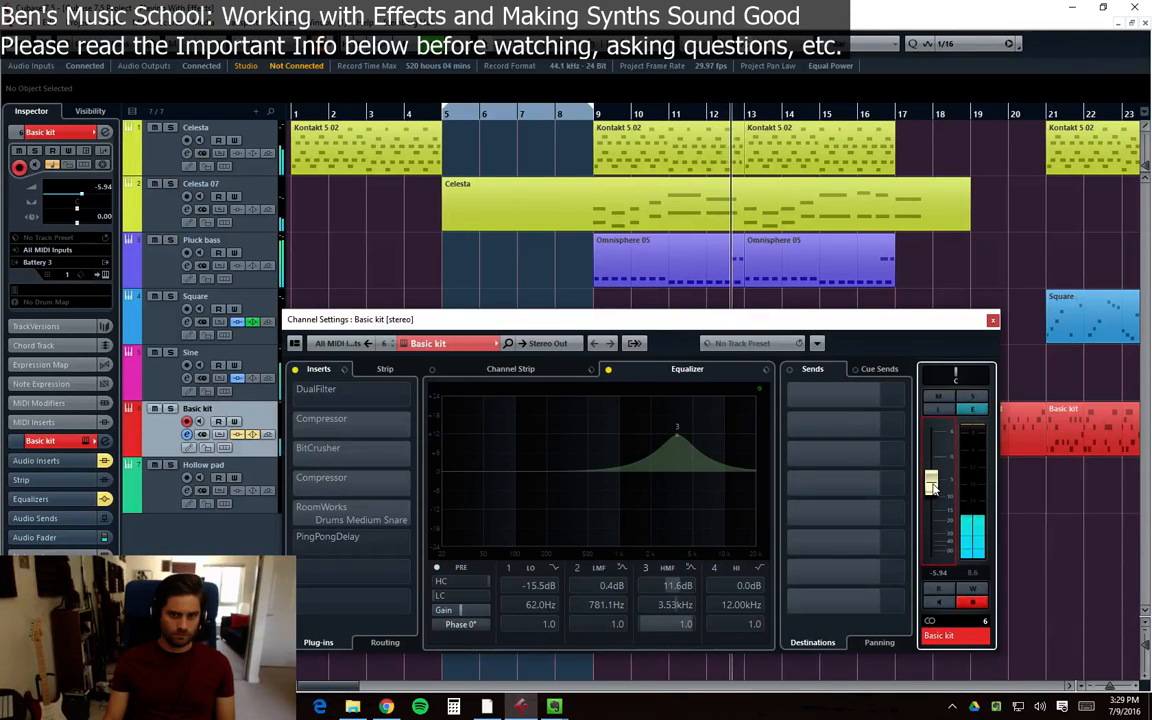
drag(933, 470, 937, 475)
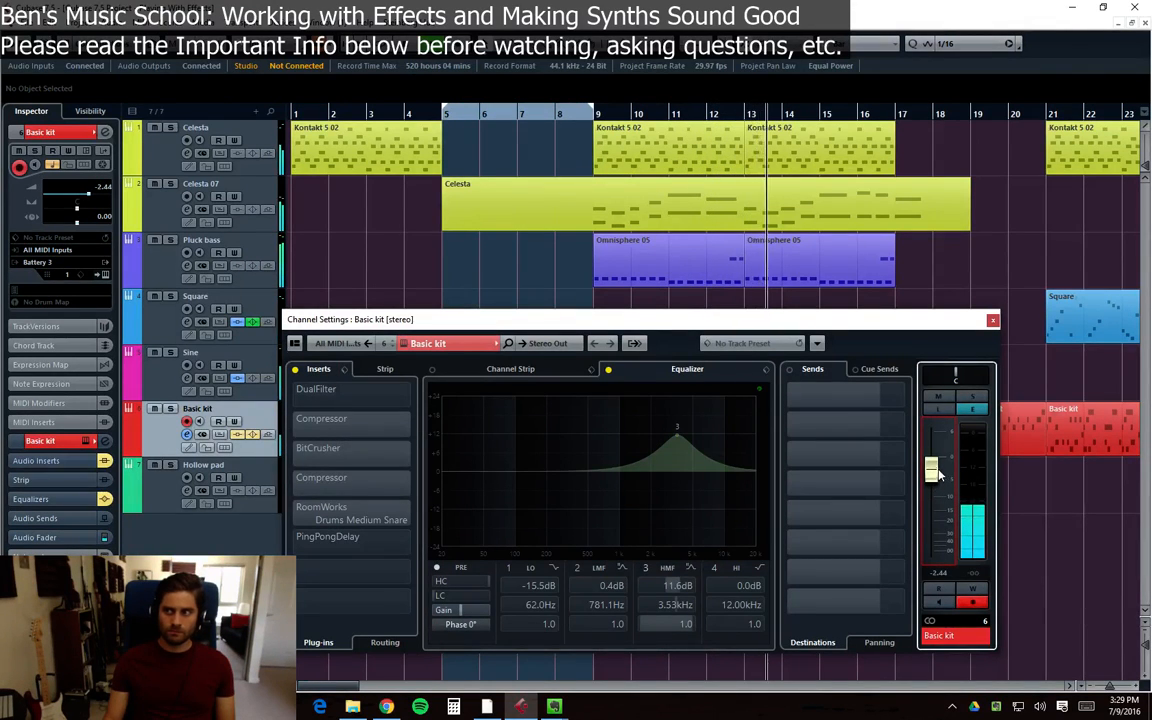
click(992, 321)
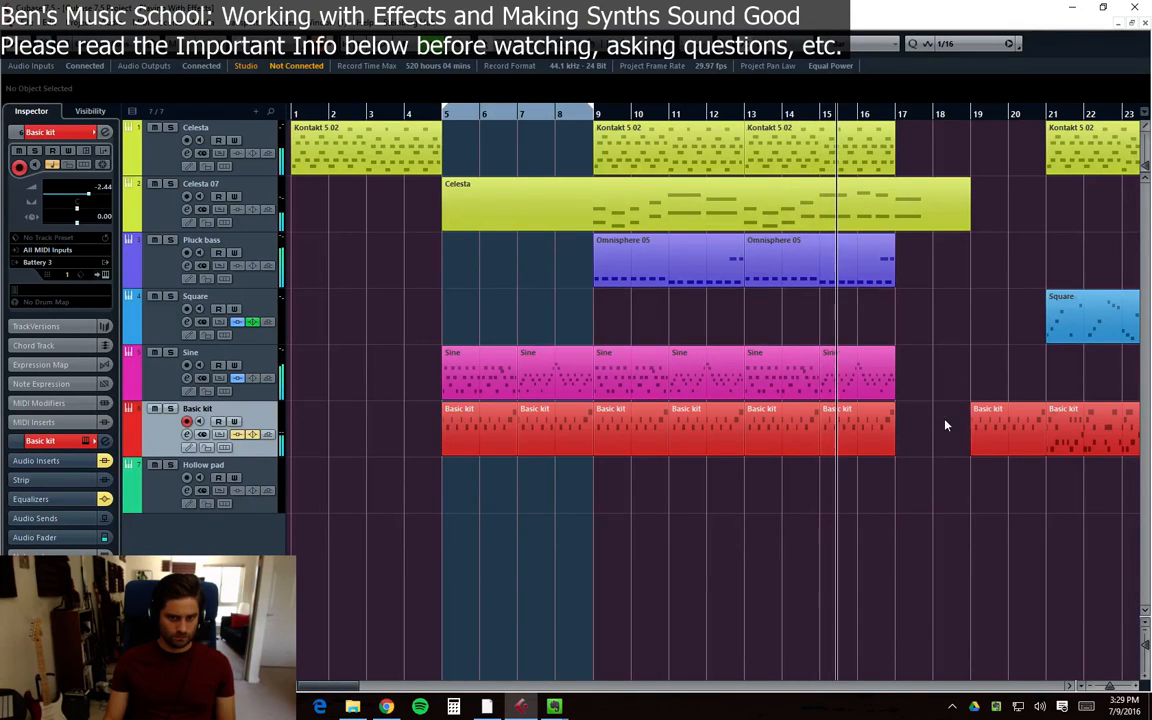
key(e)
drag(930, 470, 930, 480)
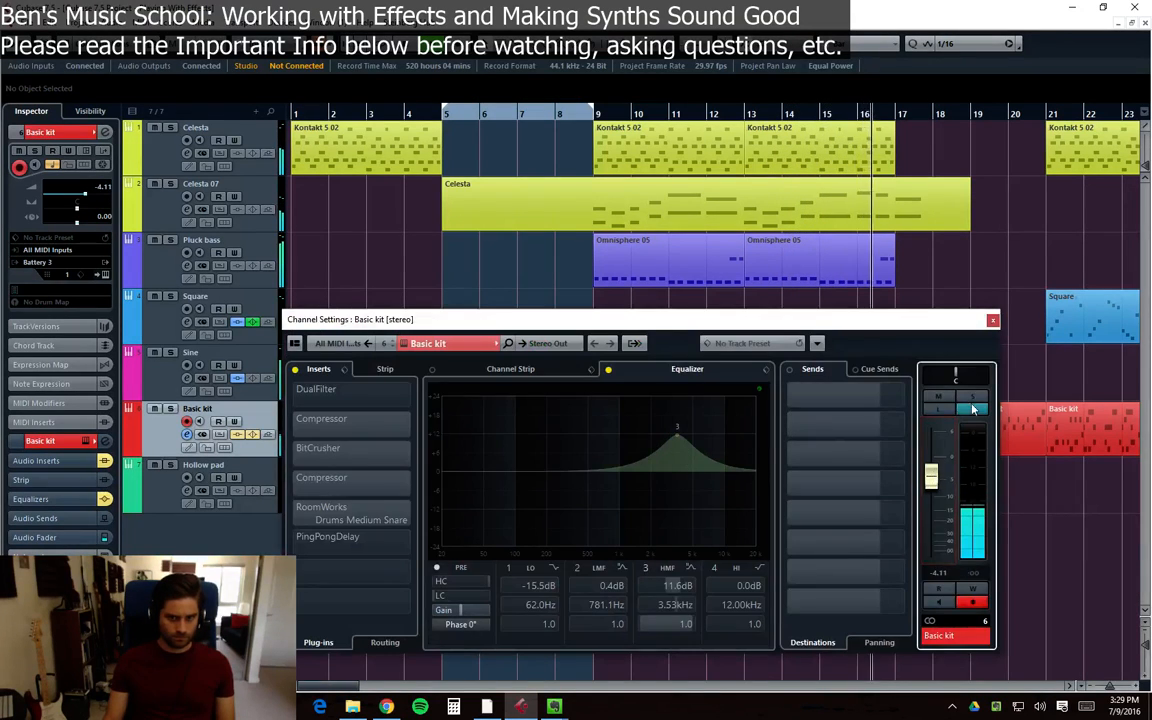
click(992, 319)
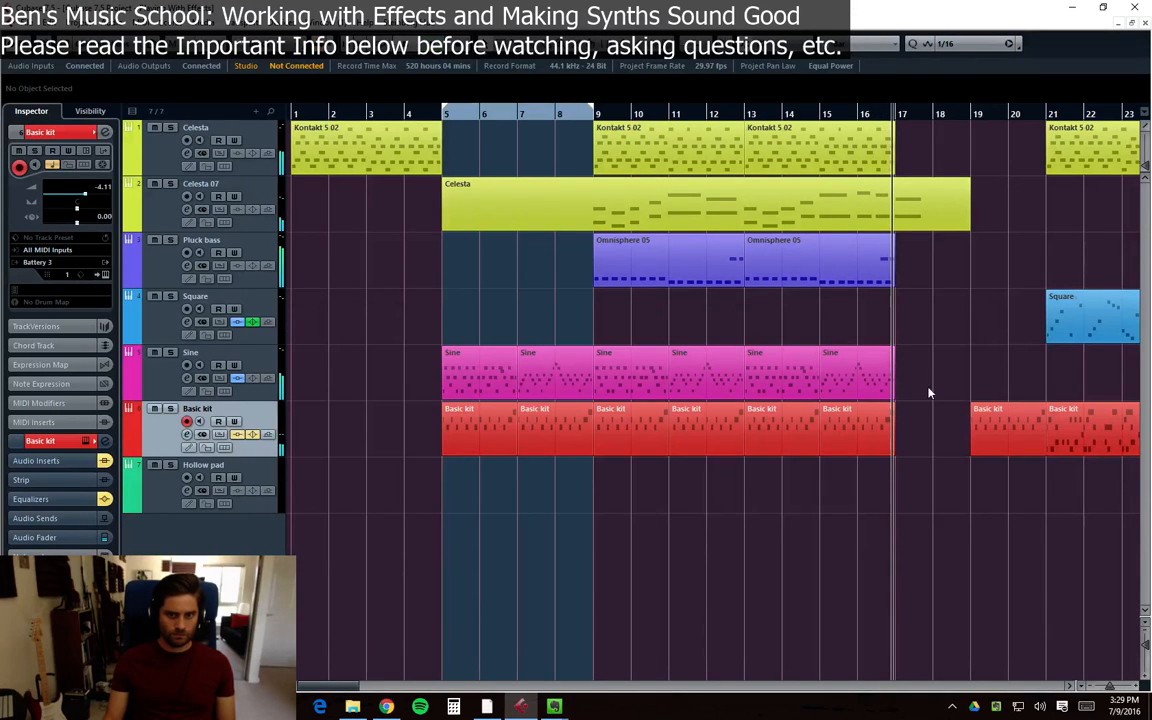
Delete the Basic kit event at bar 19 and move the four-bar one from bar 21 to start at bar 17
drag(1003, 440, 1115, 445)
key(Delete)
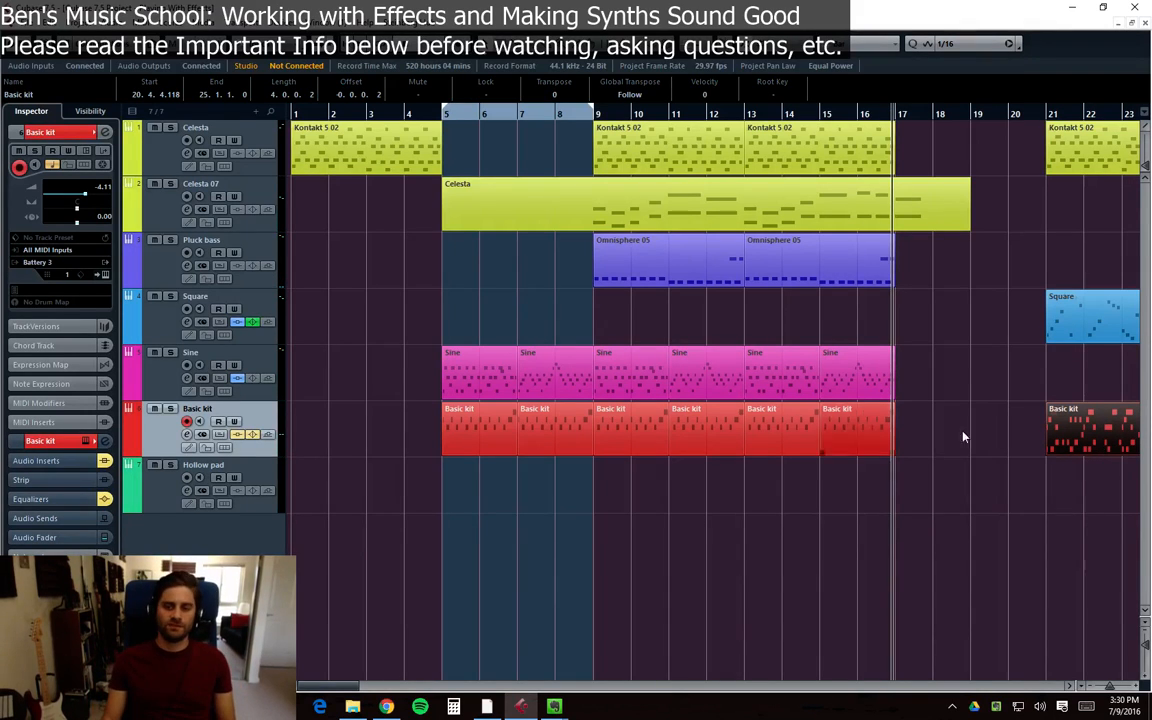
drag(1093, 428, 941, 428)
click(944, 370)
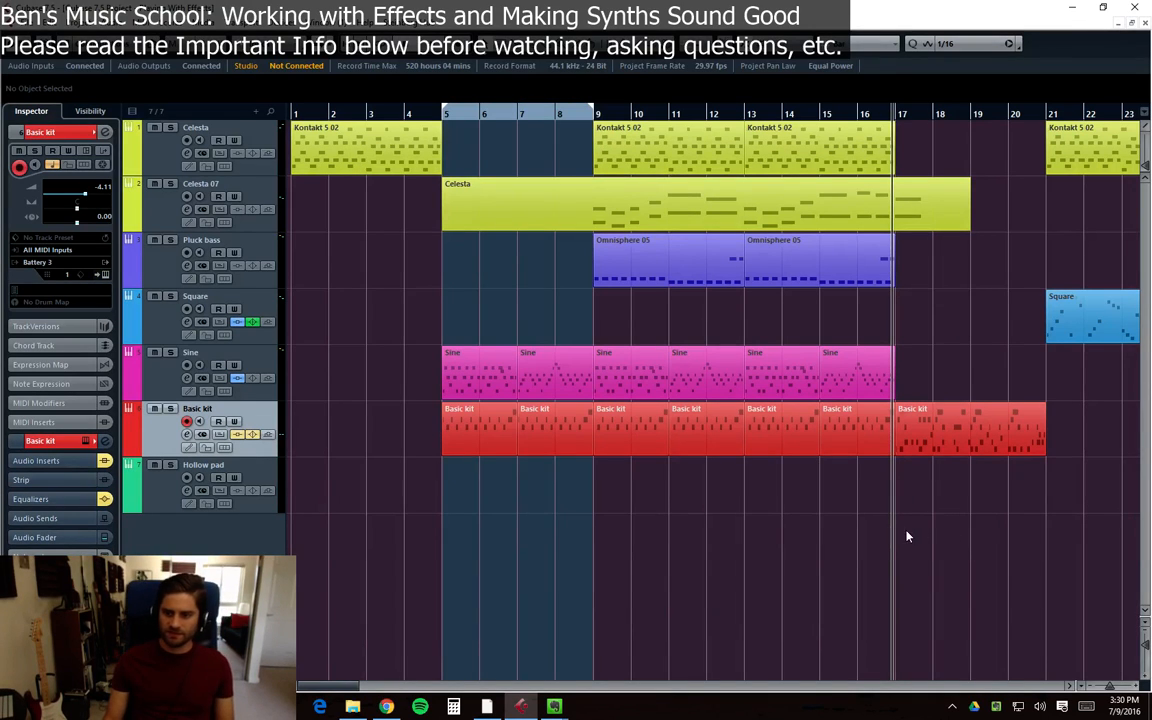
click(818, 385)
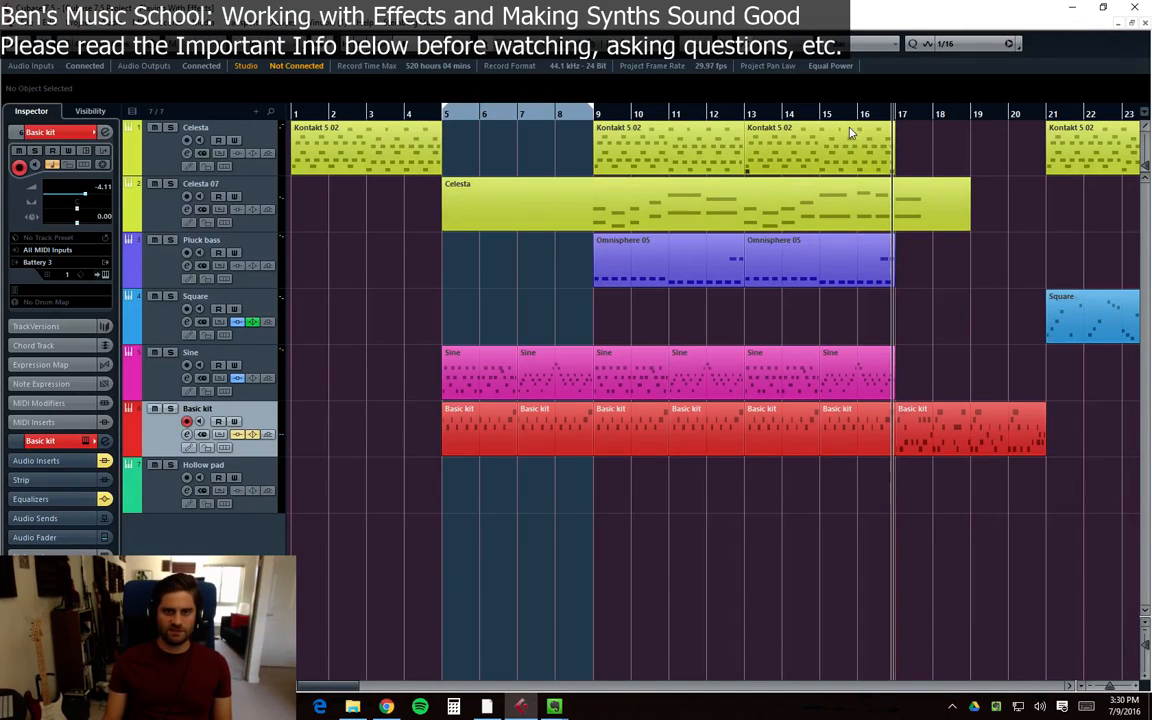
click(819, 116)
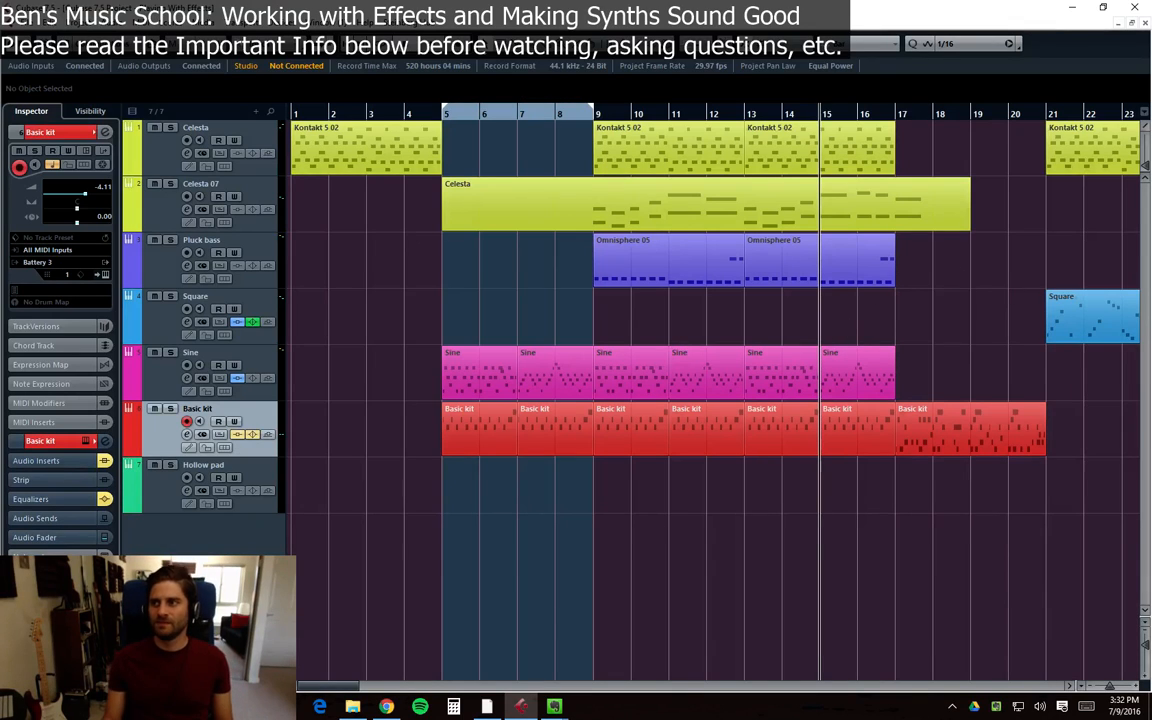
click(386, 706)
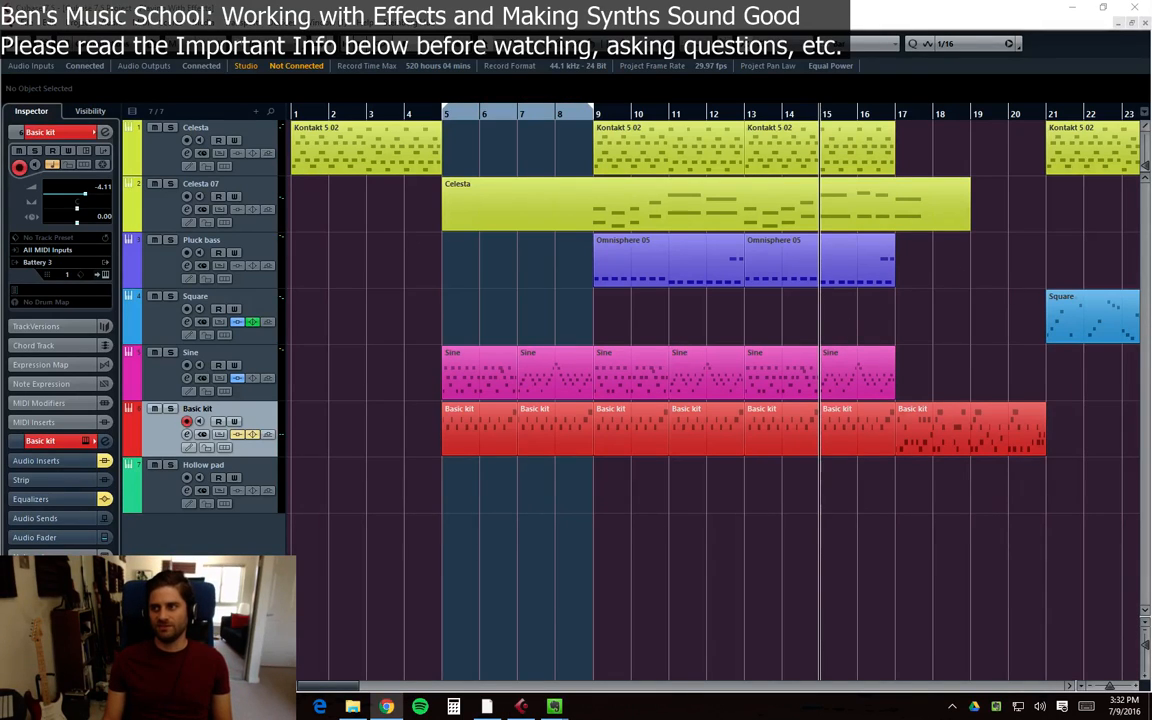
click(752, 522)
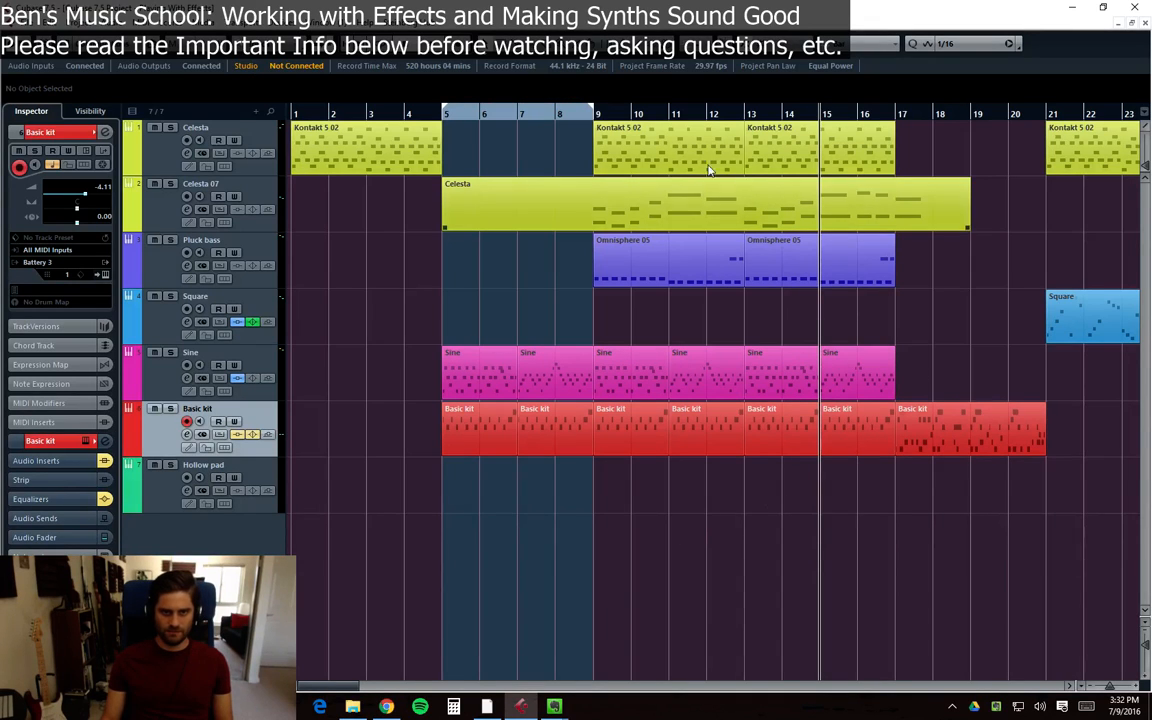
Select the Pluck bass track and play the arrangement from bar 9
click(593, 114)
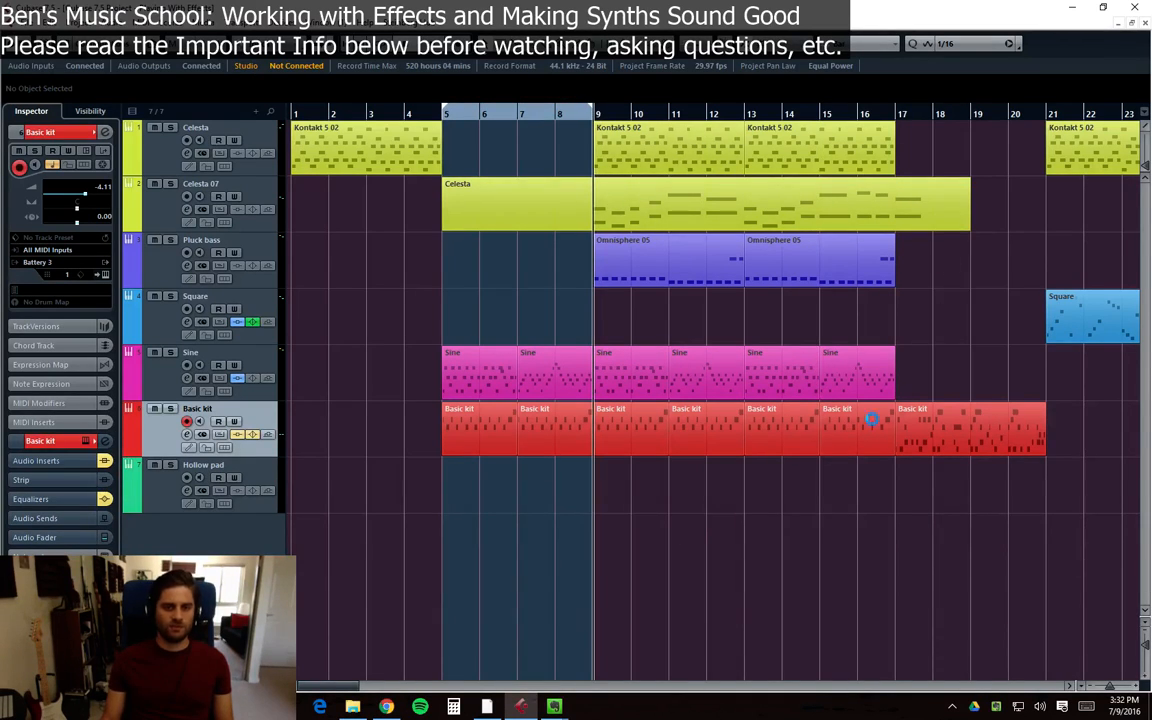
click(213, 241)
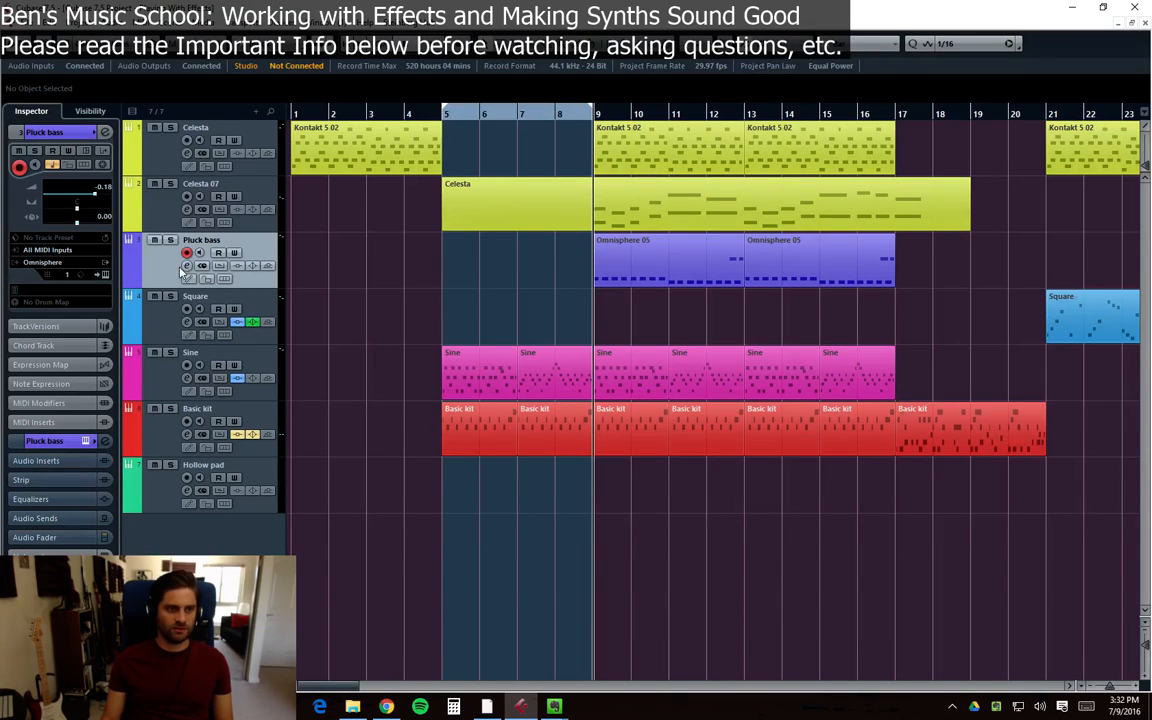
key(space)
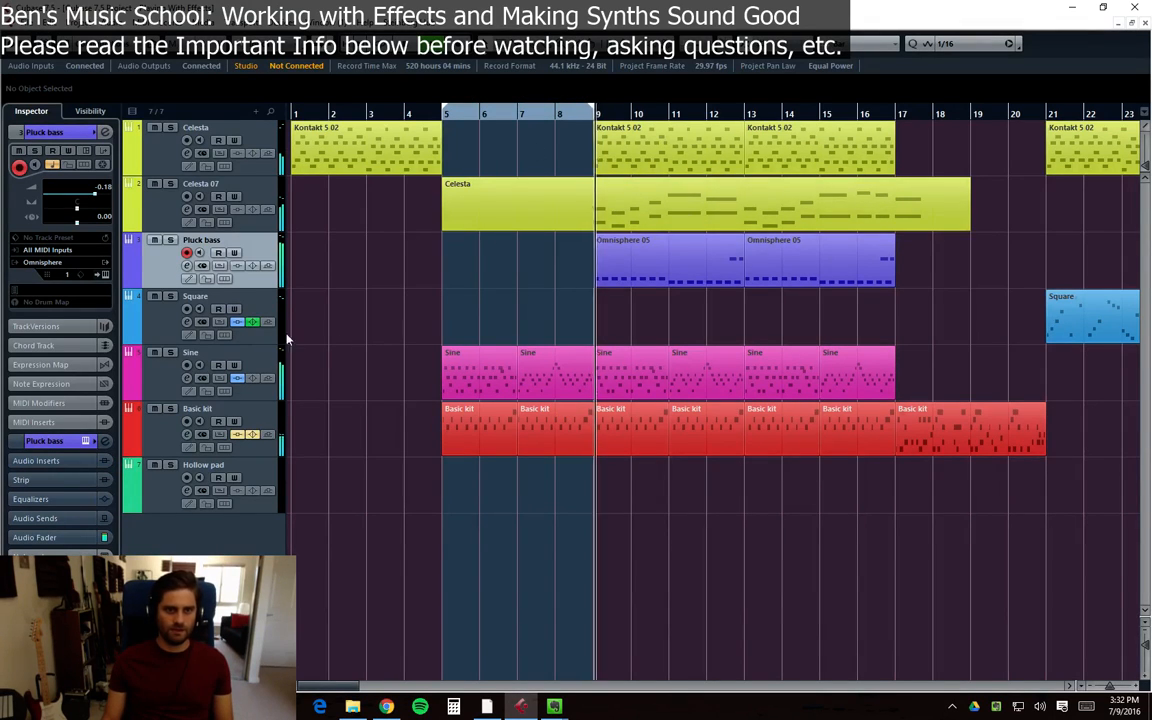
Open the Pluck bass channel settings, check its Flanger, and insert the Maximizer dynamics effect in the second insert slot
click(187, 266)
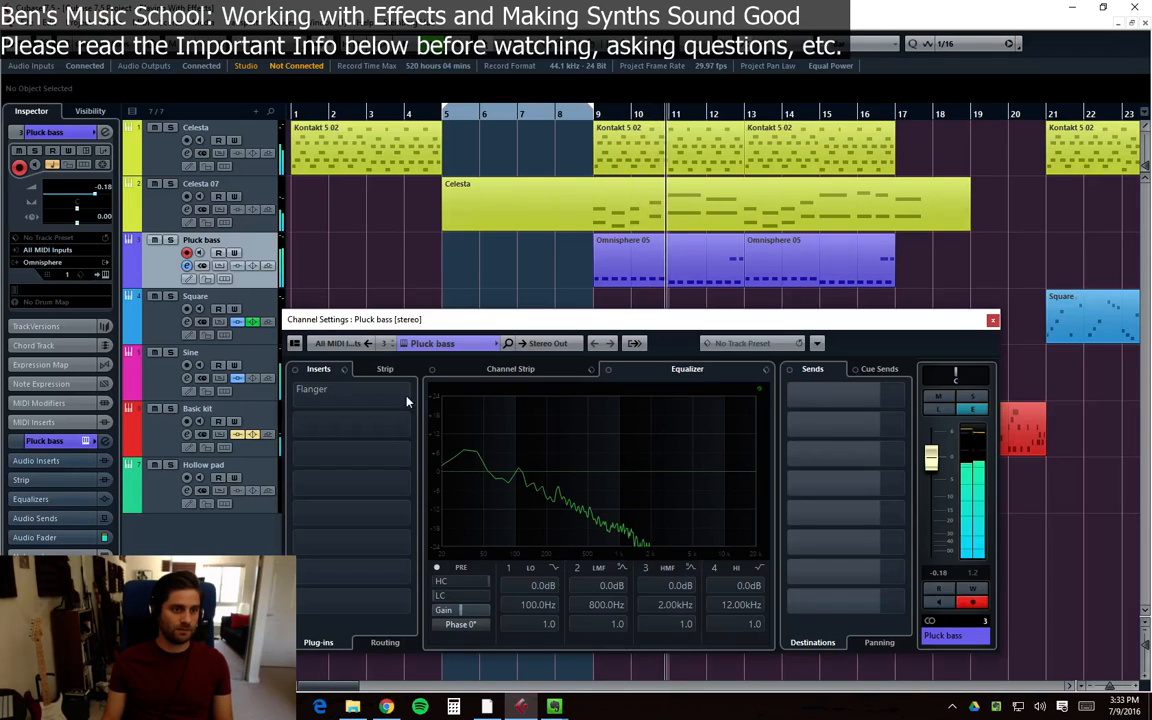
click(373, 400)
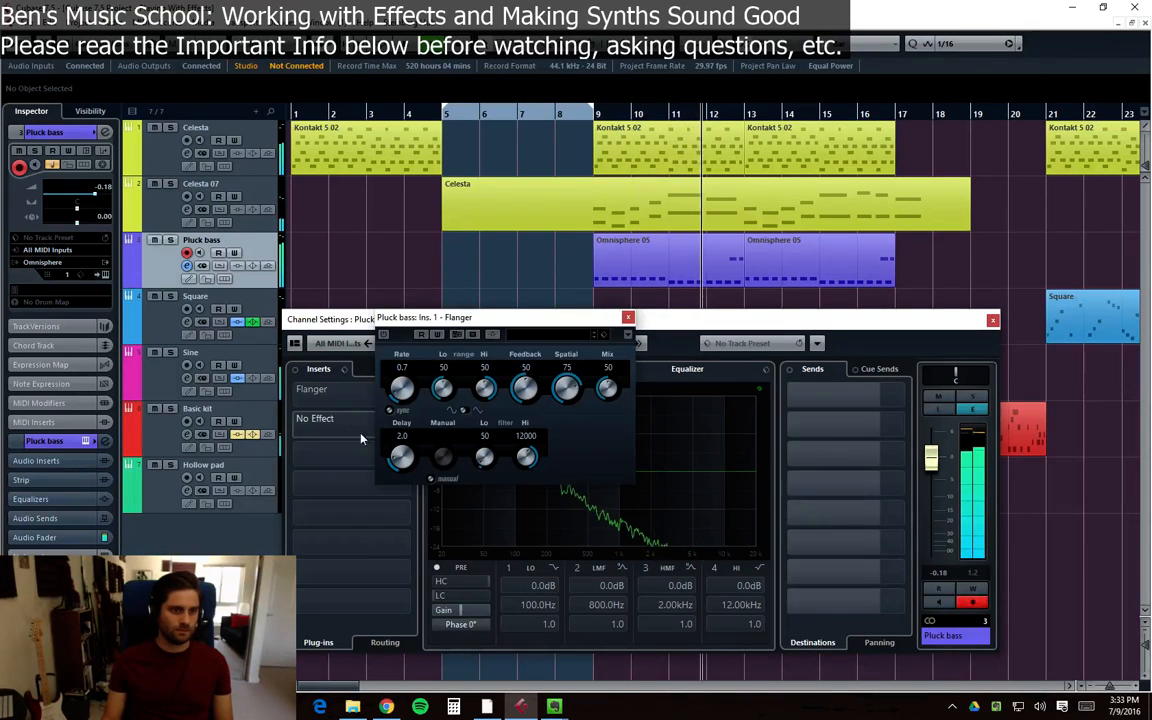
click(627, 320)
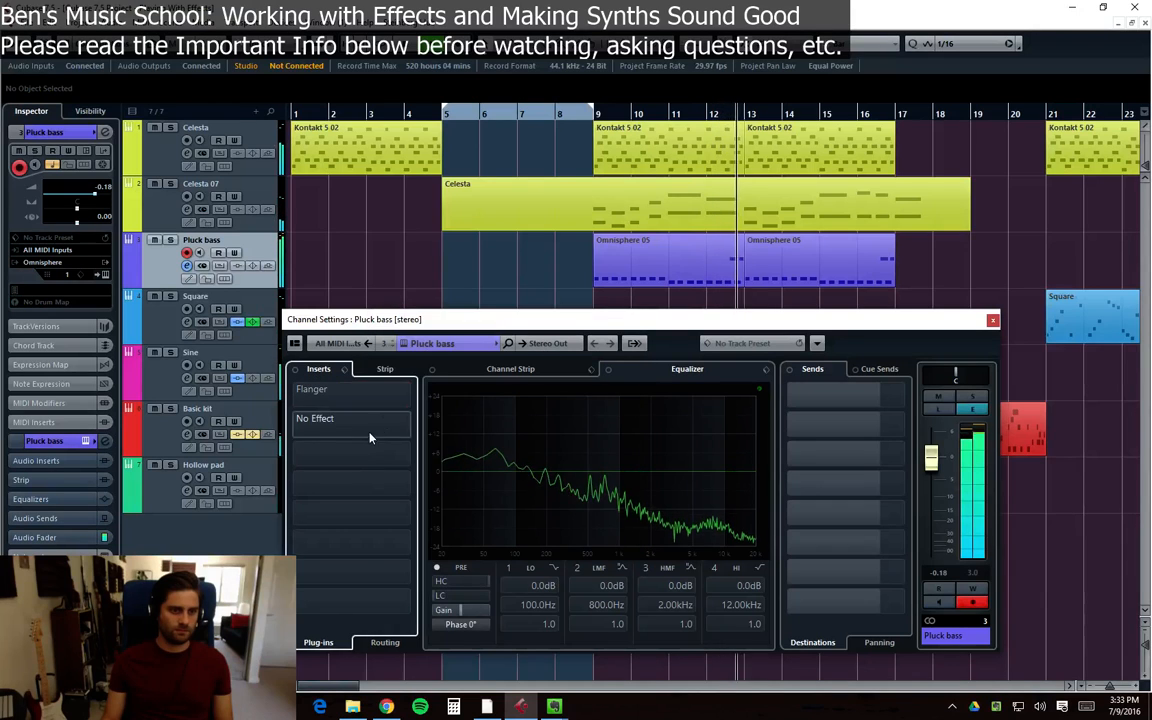
click(334, 388)
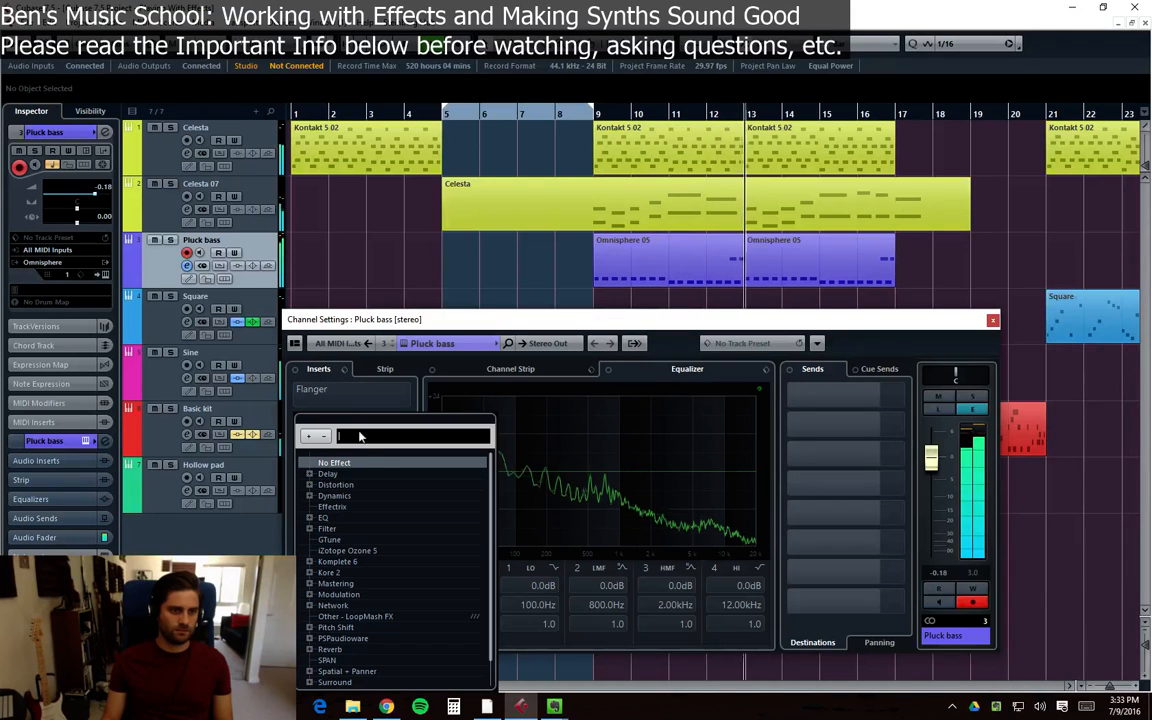
click(310, 496)
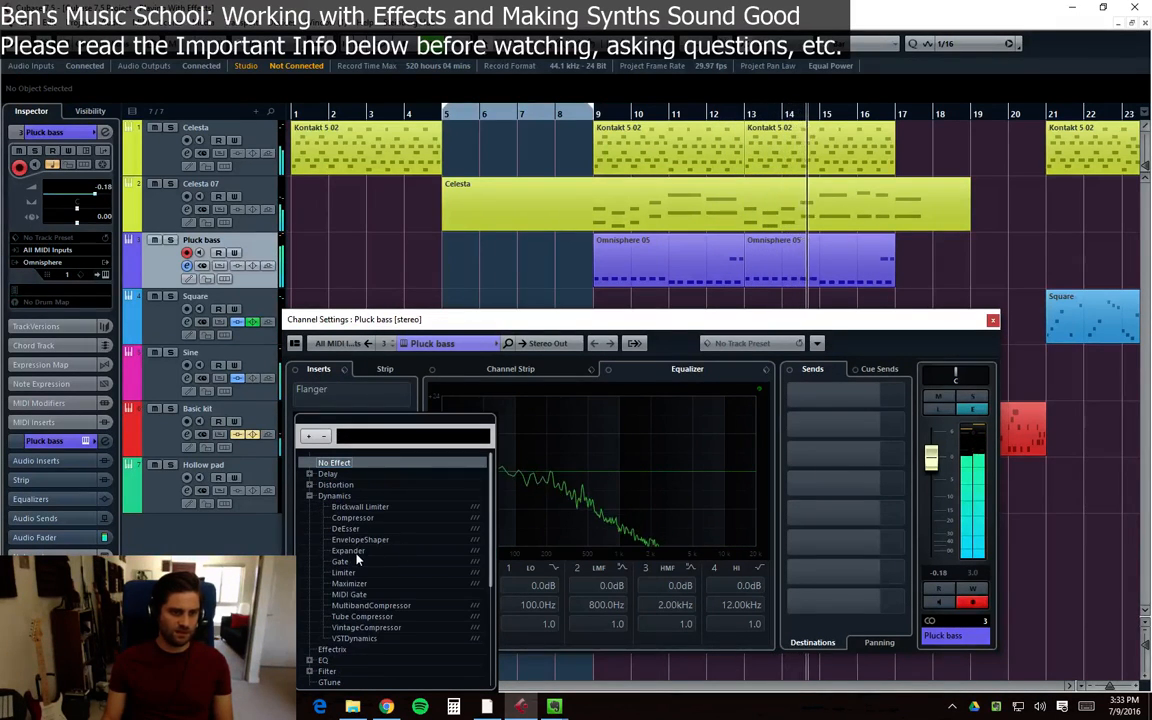
click(355, 585)
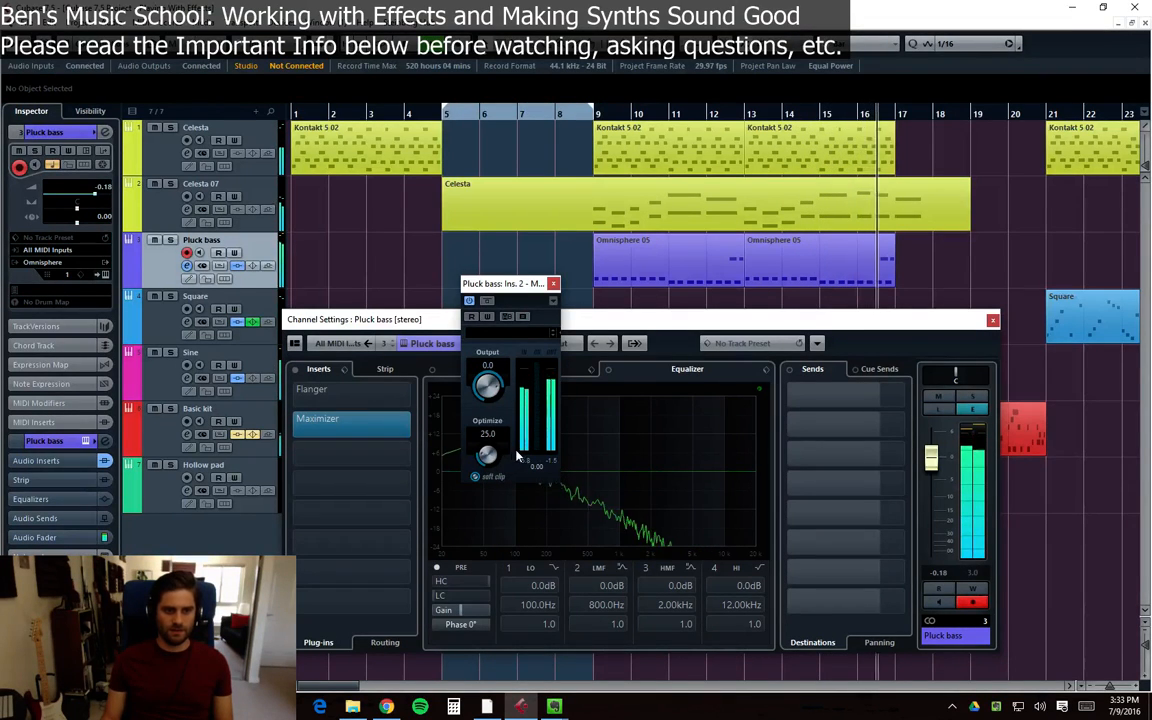
Set the Maximizer's Optimize to 34.0 and Output to 2.3 on the Pluck bass
key(space)
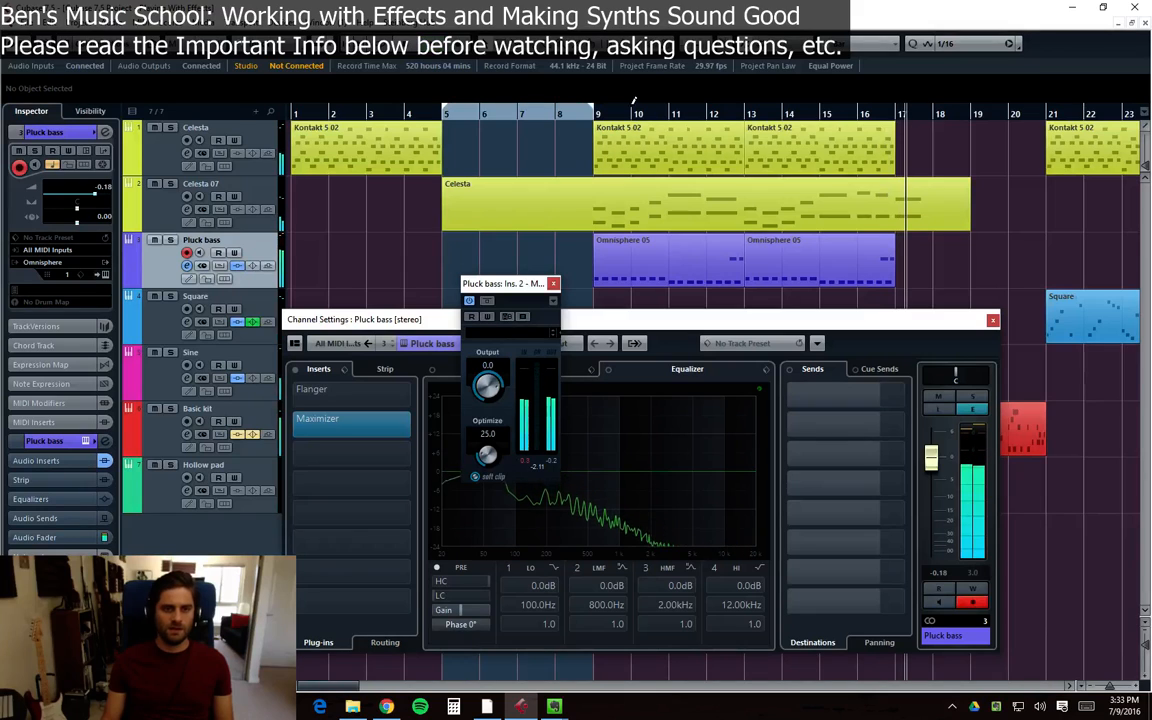
drag(505, 284, 564, 288)
drag(546, 465, 548, 459)
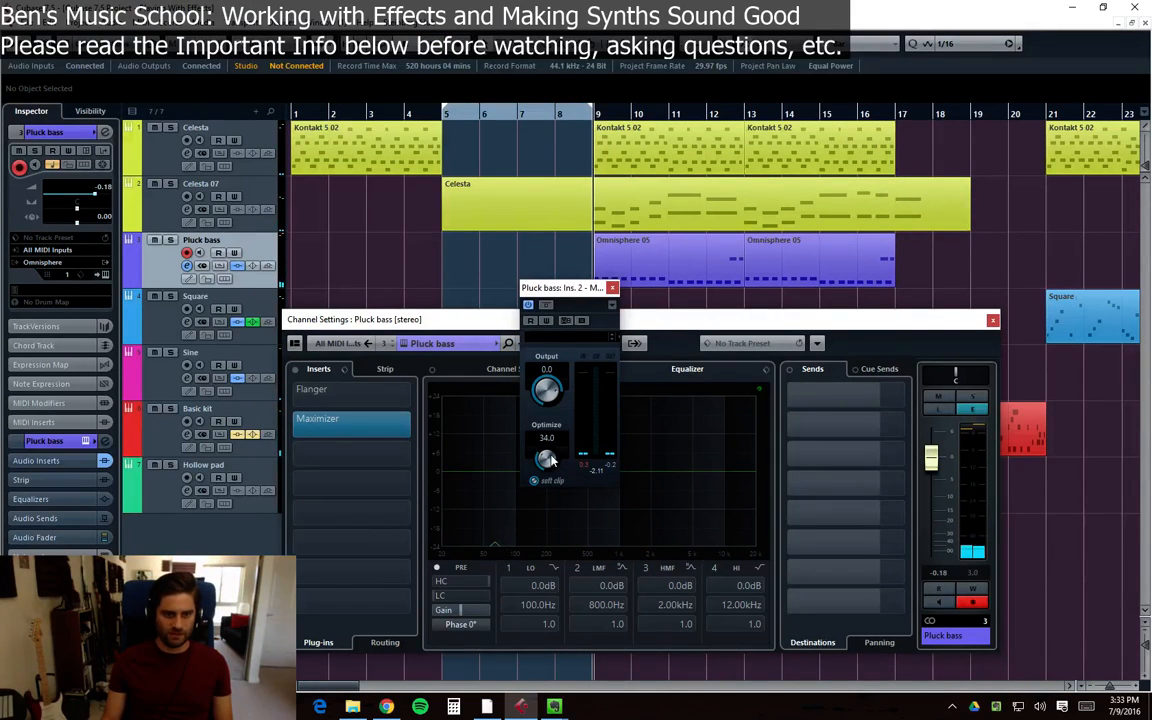
drag(559, 395, 559, 382)
During playback from bar 9, lower the Maximizer's Output to 1.5 and the Pluck bass channel level to -2.90 dB
key(space)
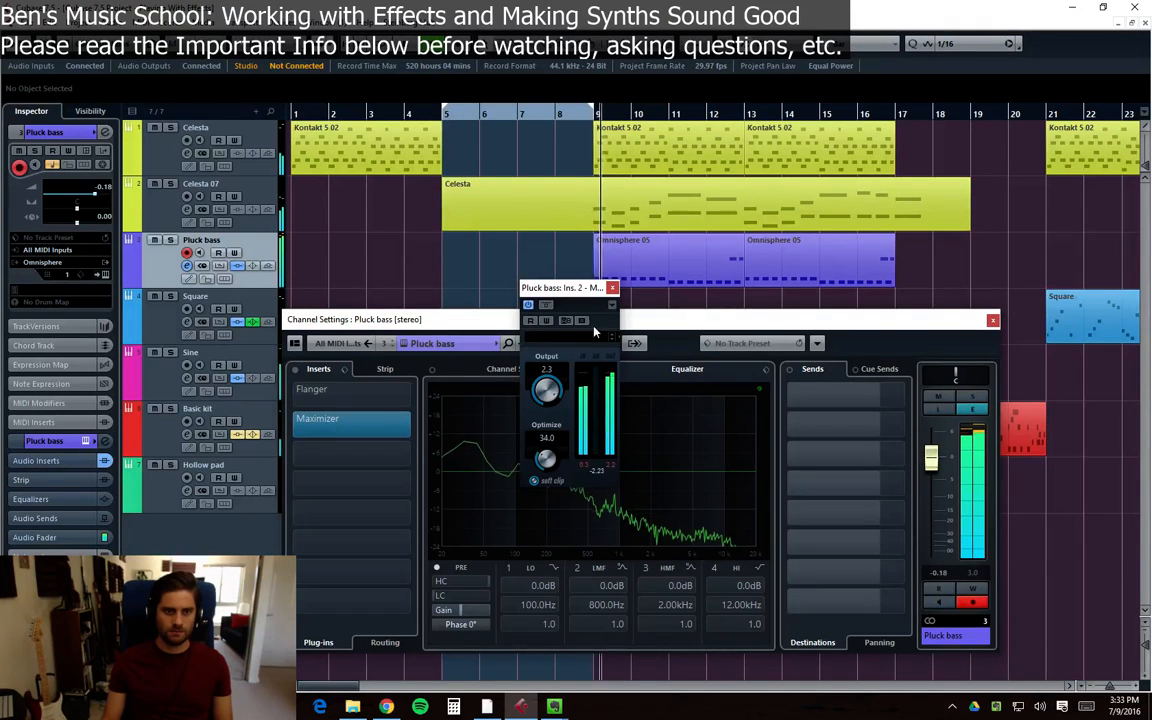
drag(932, 457, 932, 467)
click(568, 288)
drag(546, 396, 539, 398)
drag(932, 466, 932, 471)
click(558, 300)
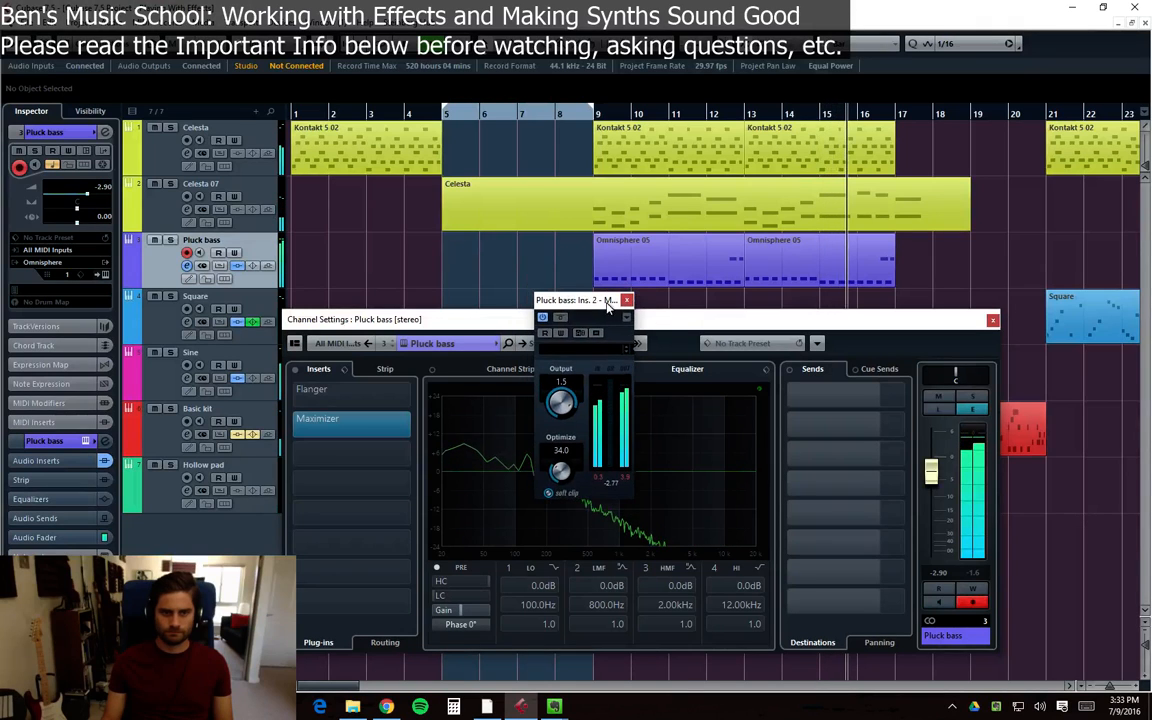
click(611, 288)
In the Pluck bass event at bar 9, lower the velocities of the first C1 note in bar 11 and both C2 notes ending bar 12
double_click(614, 245)
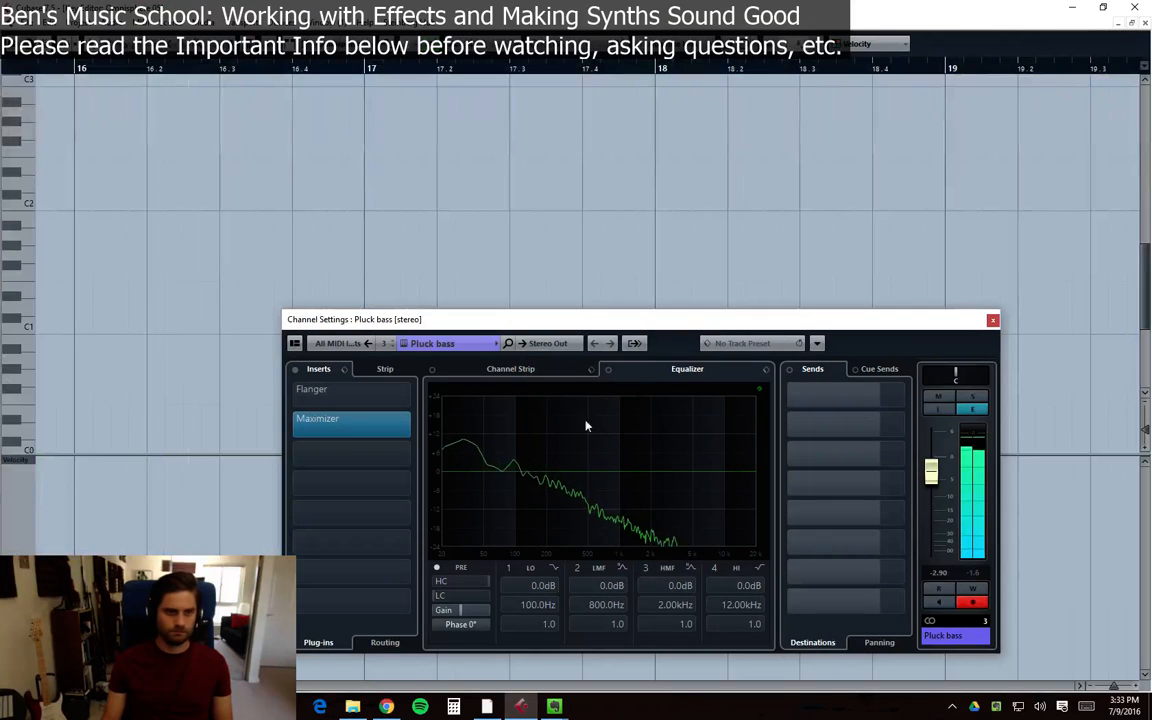
click(992, 320)
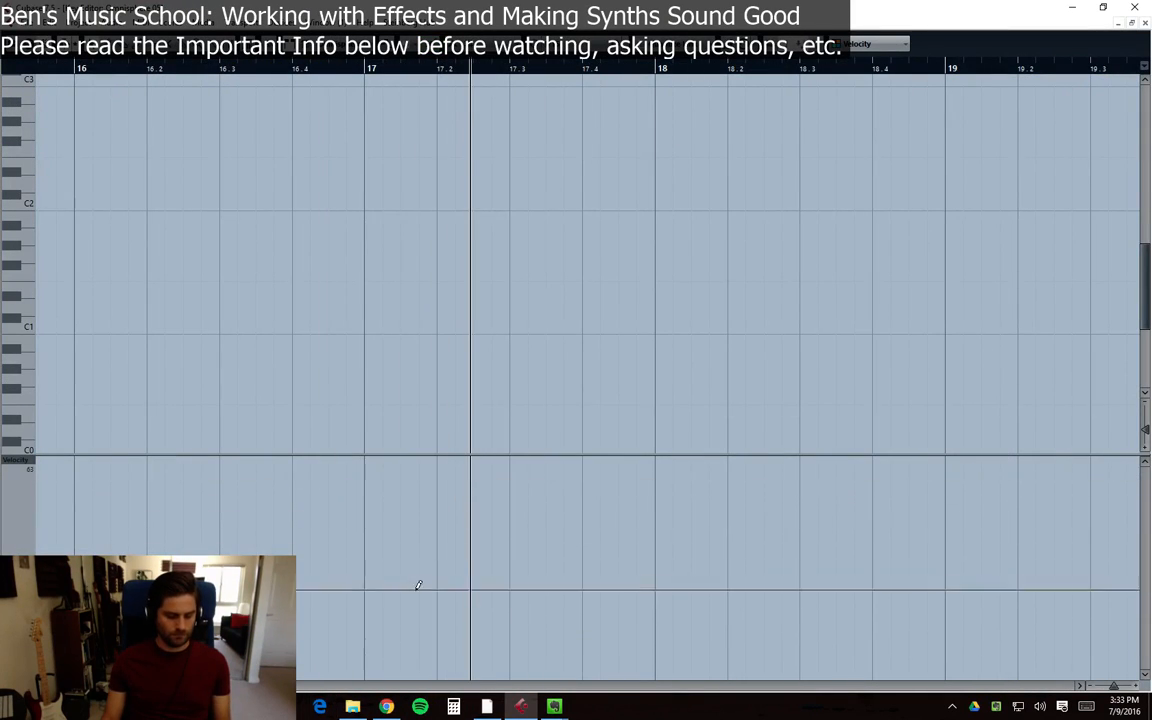
drag(137, 685, 99, 685)
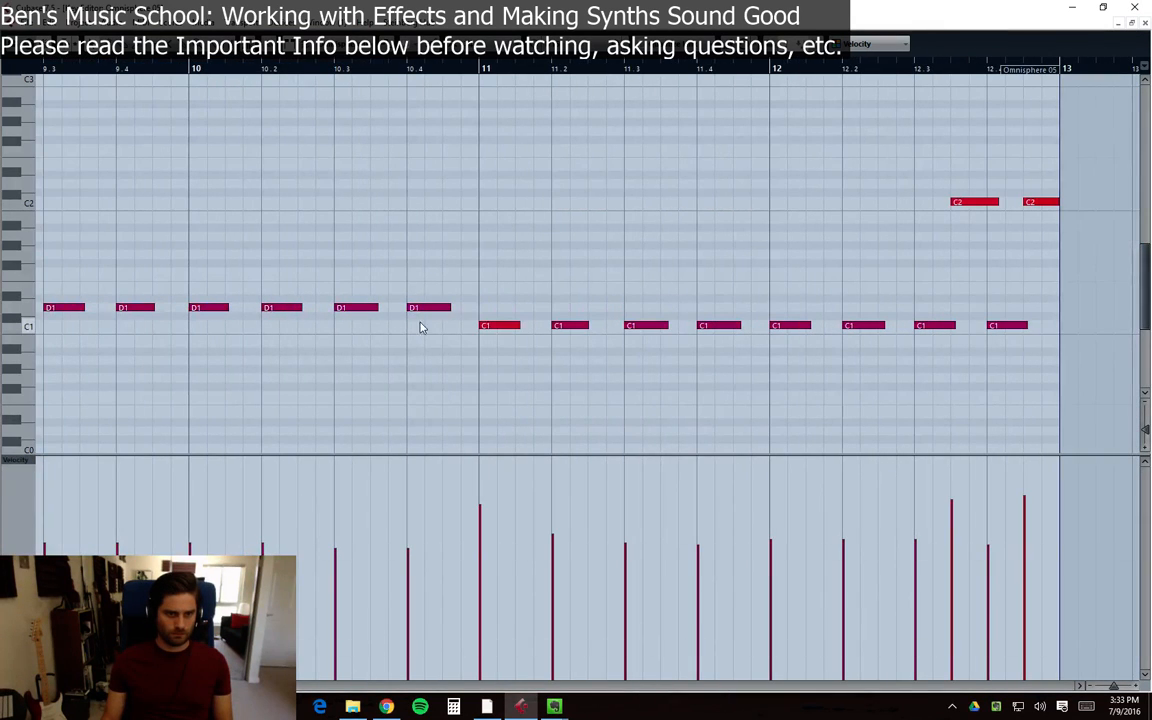
drag(483, 503, 494, 514)
click(953, 515)
click(1025, 523)
click(952, 531)
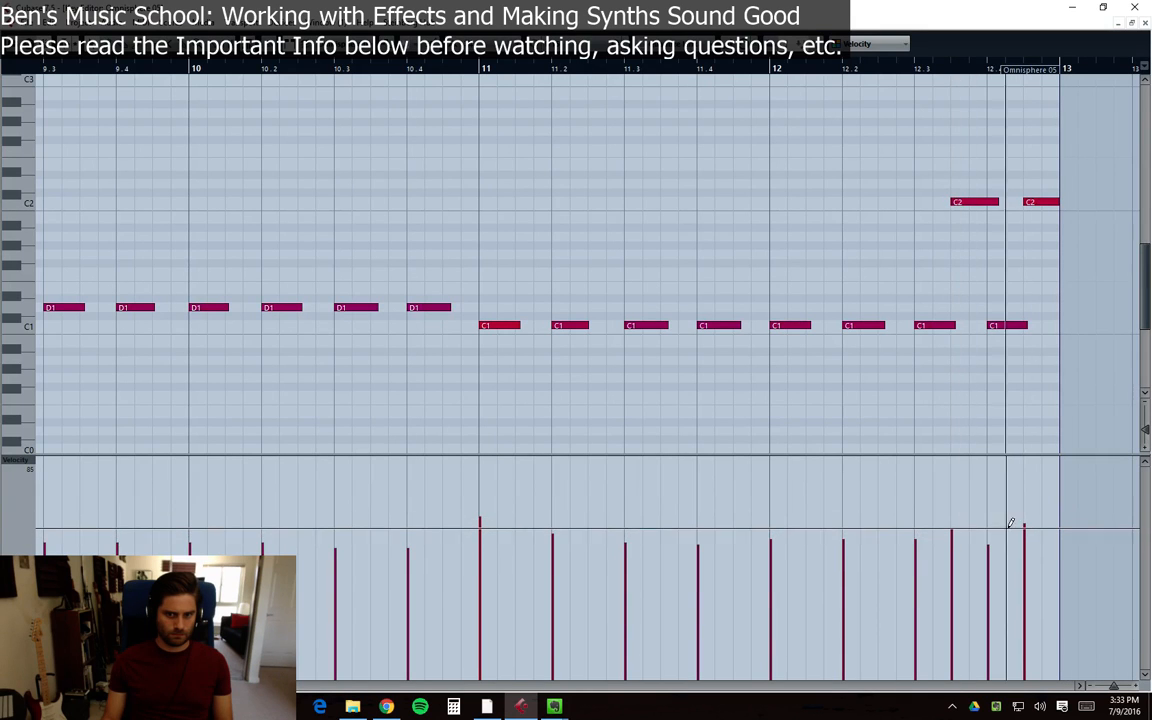
click(1145, 23)
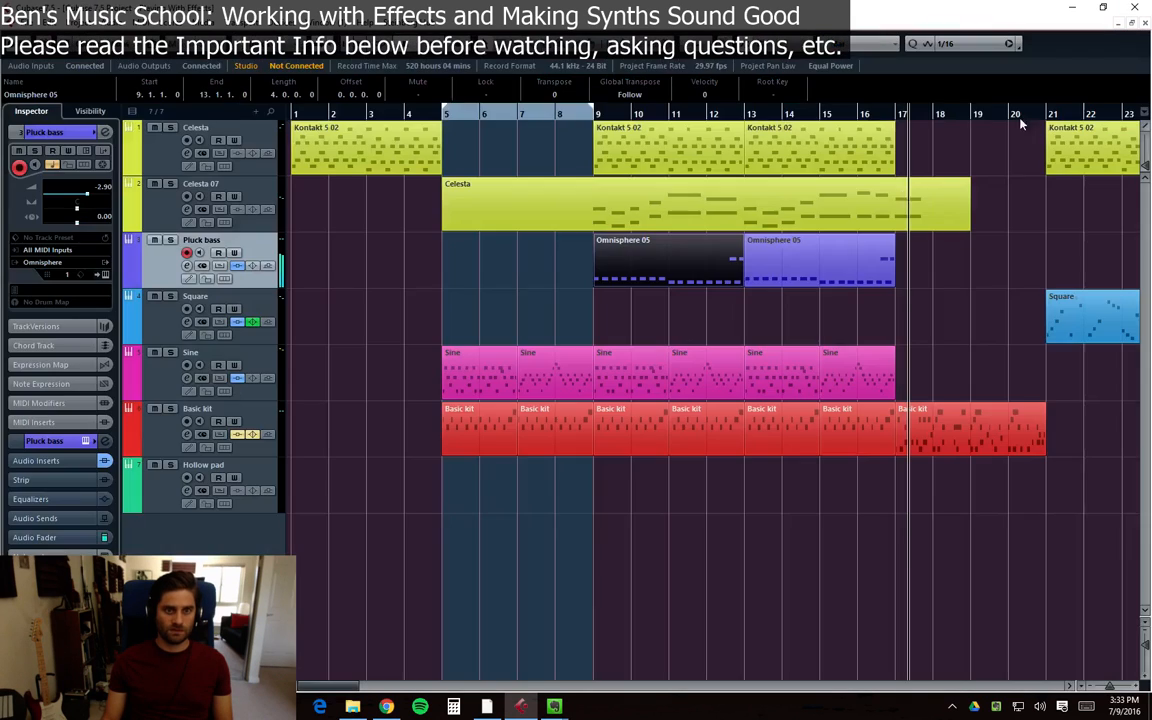
In the Pluck bass event at bar 13, lower the velocities of the first C1 note in bar 15 and both C2 notes ending bar 16
double_click(846, 281)
click(618, 522)
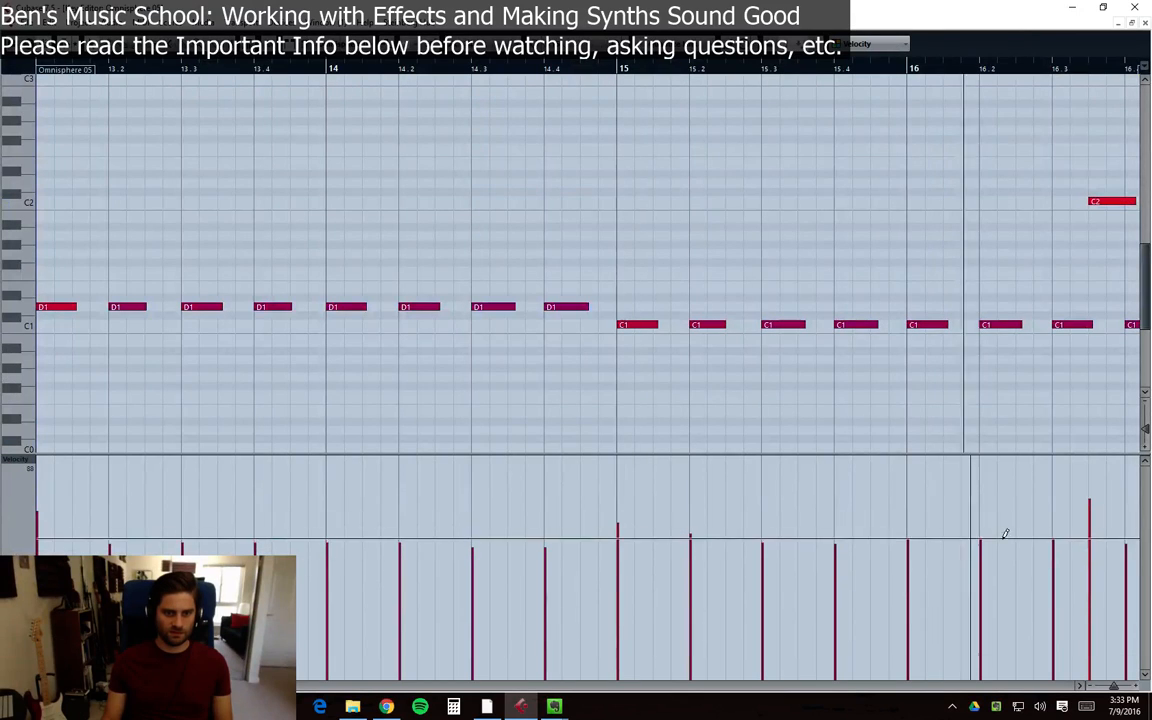
click(1090, 522)
click(1076, 688)
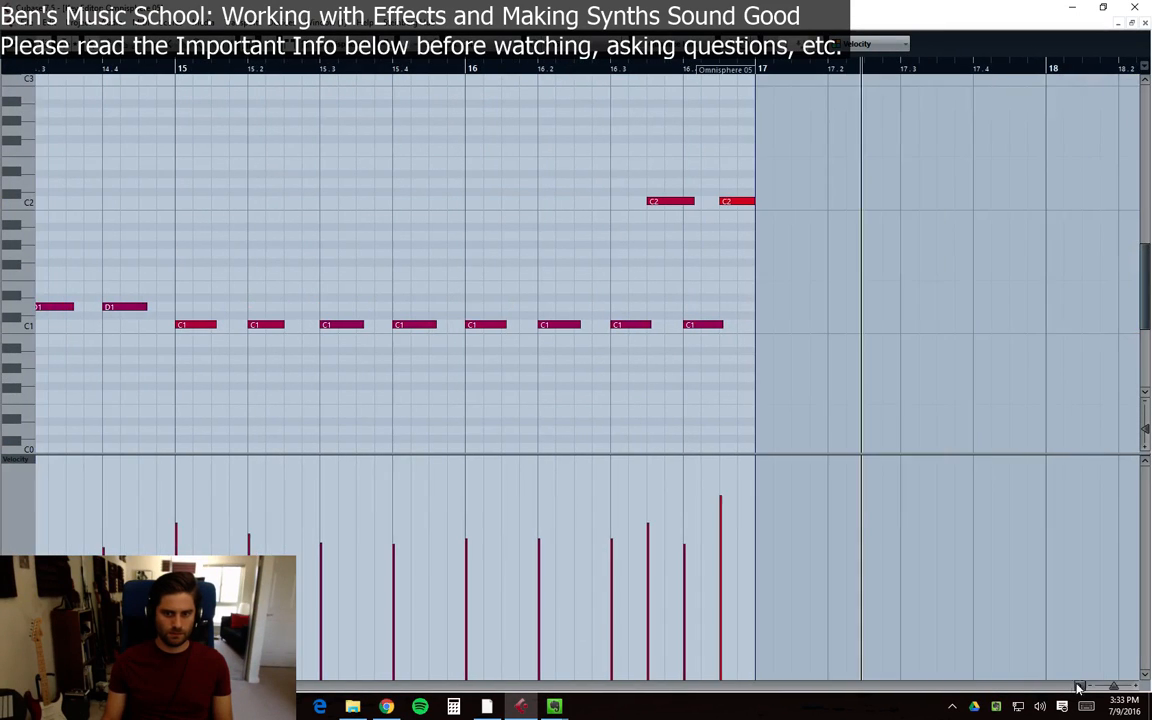
click(722, 520)
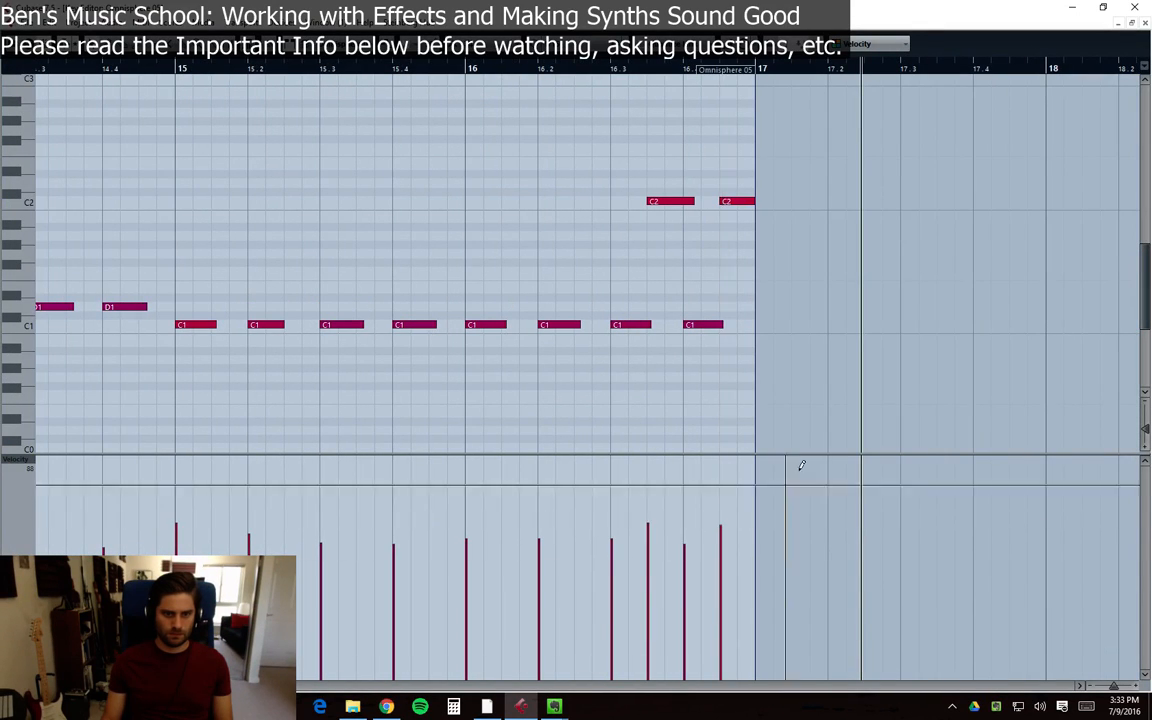
click(1145, 23)
Play the arrangement from bar 9 while checking the Pluck bass channel and its Maximizer, then stop playback
click(596, 116)
key(space)
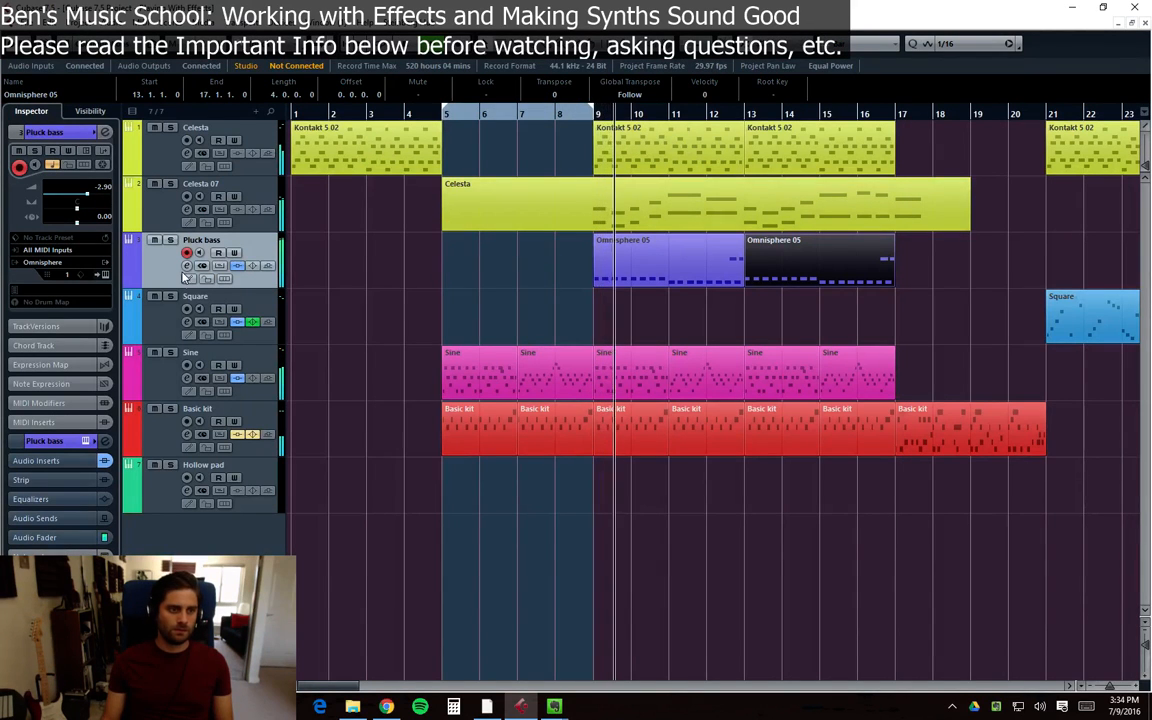
click(187, 266)
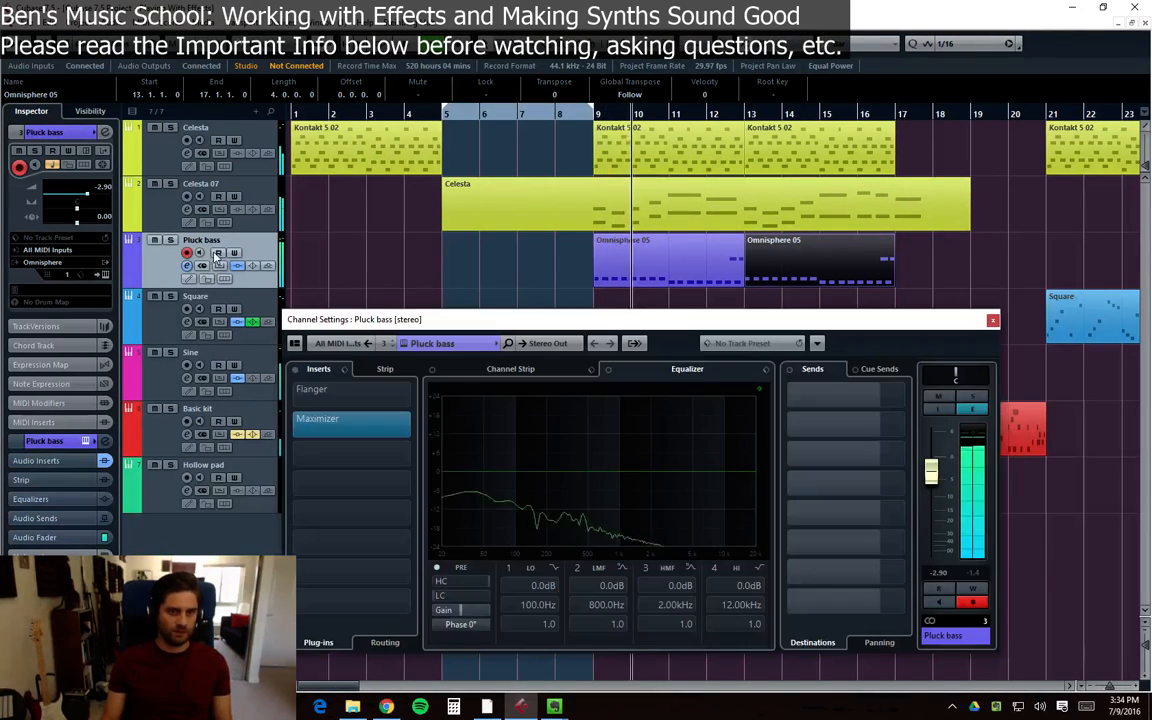
click(375, 434)
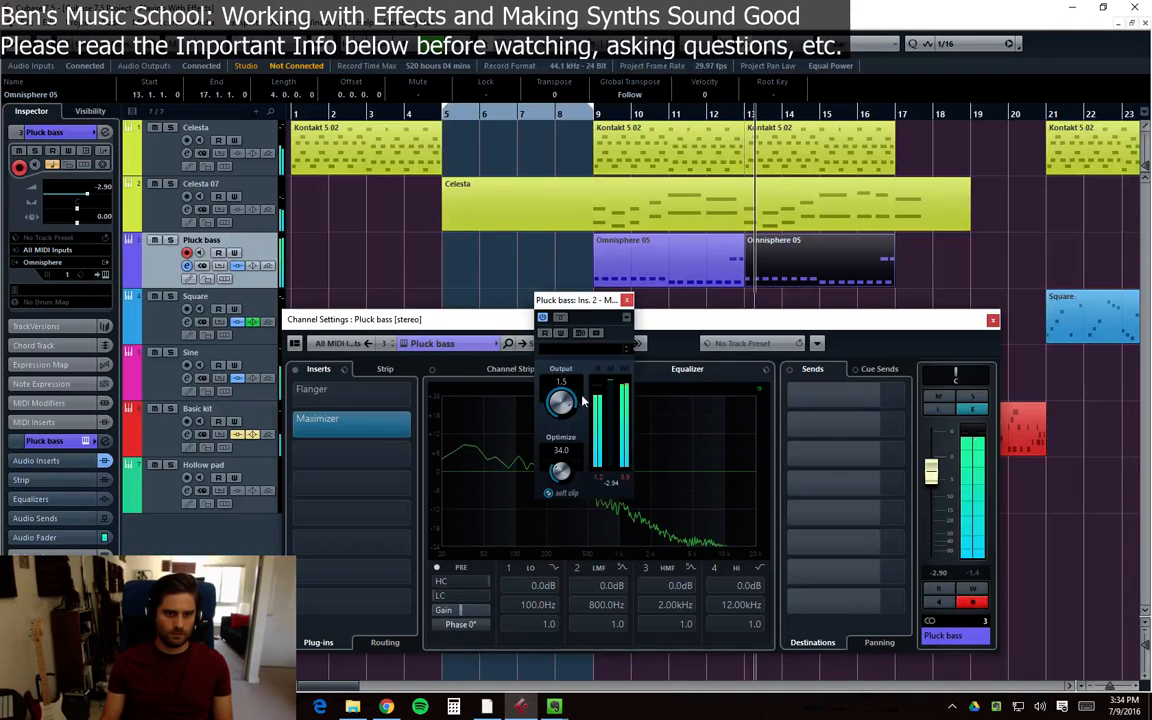
click(627, 300)
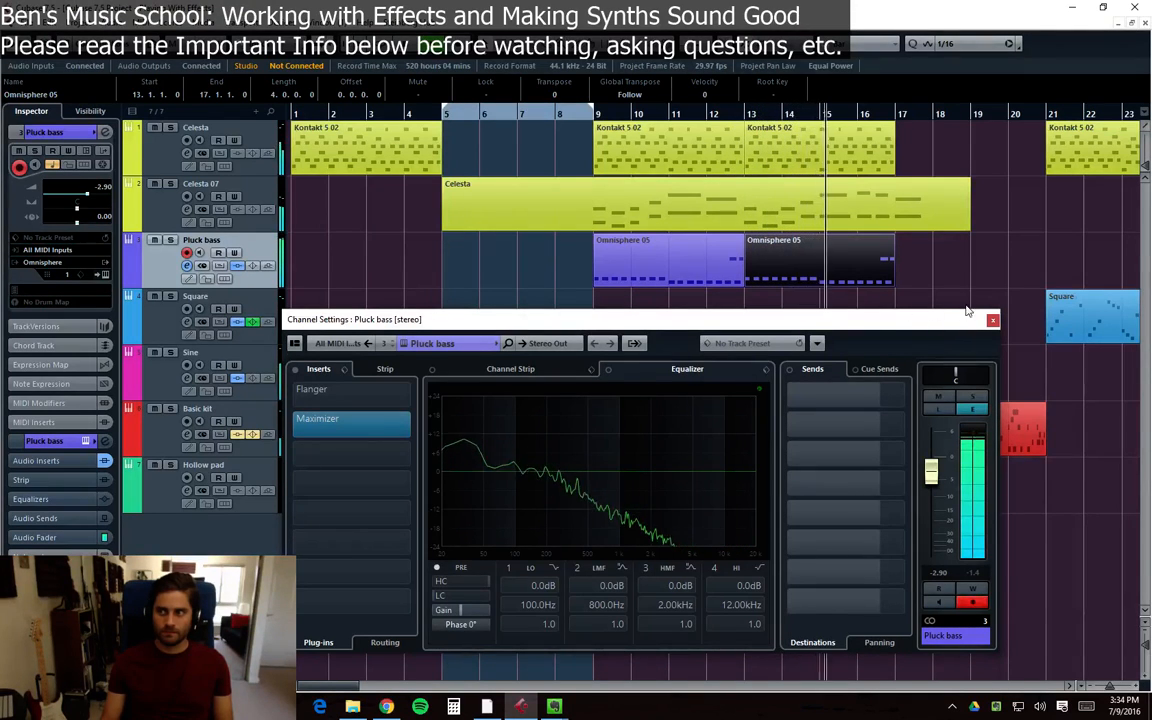
drag(951, 322, 961, 311)
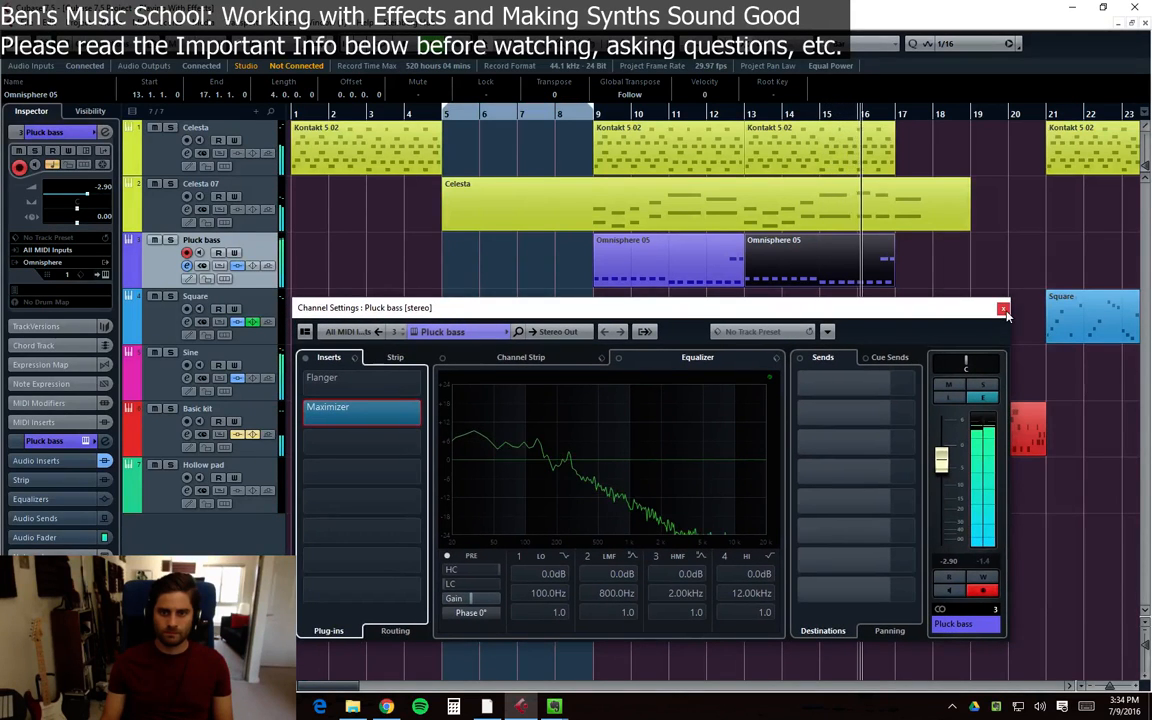
click(1003, 308)
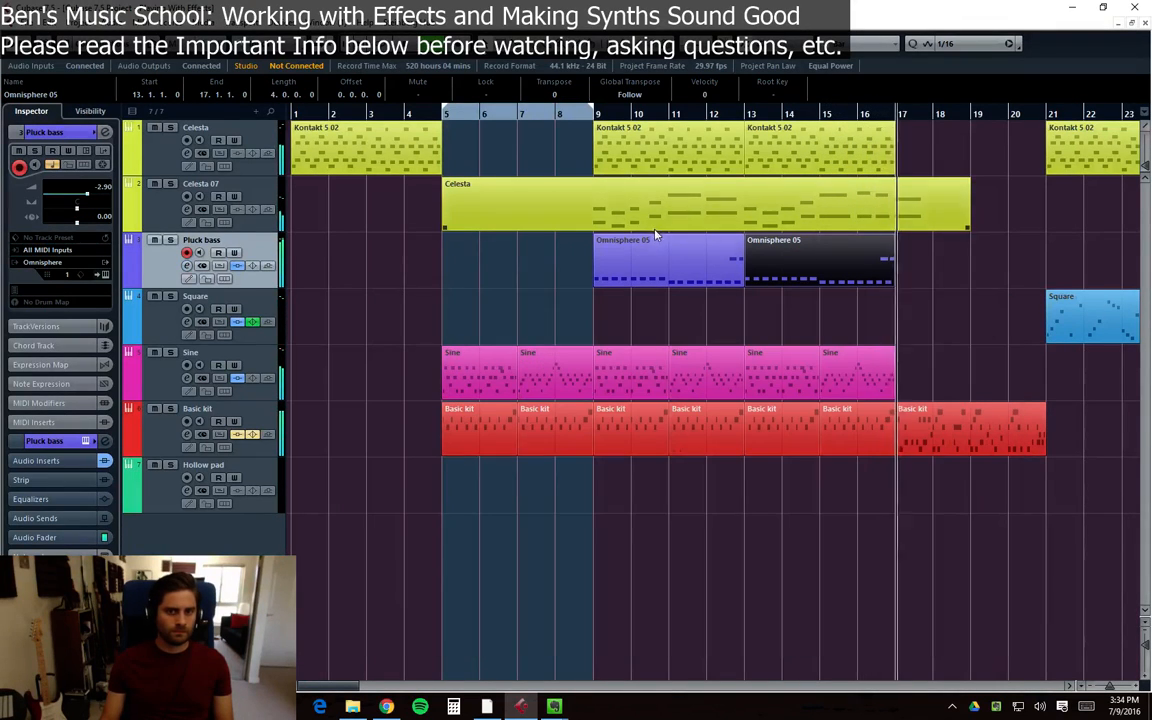
click(556, 115)
click(444, 122)
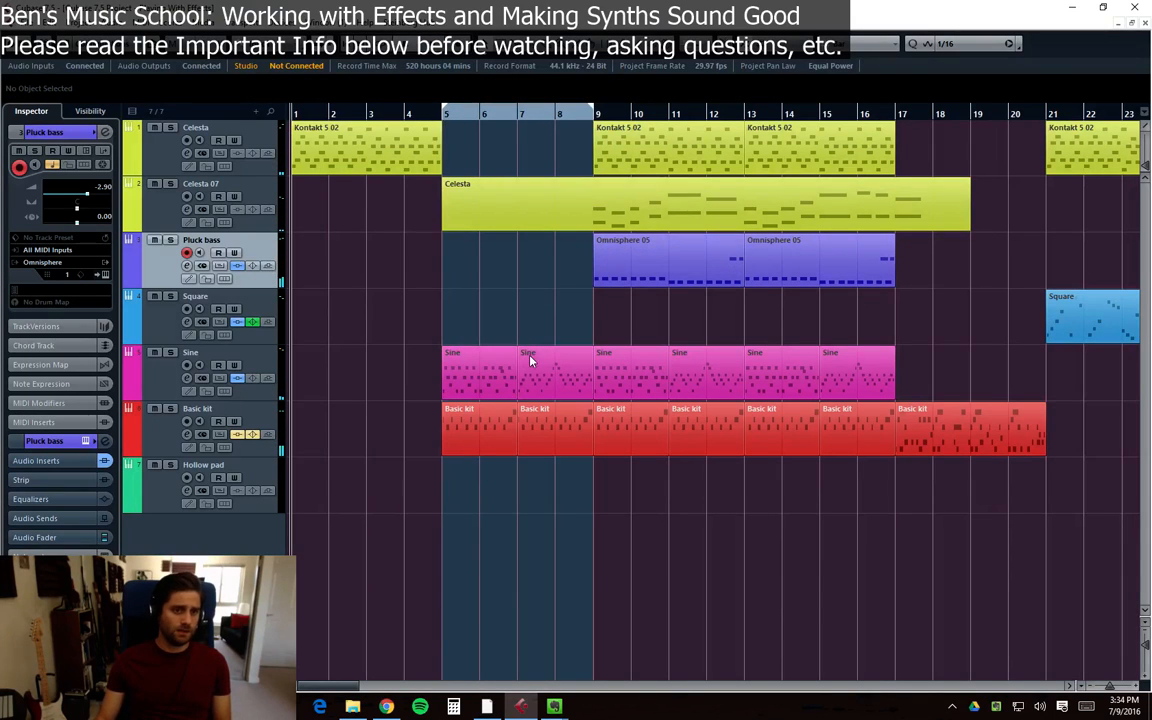
Reopen the Pluck bass channel settings, review the Maximizer, and view the available effects for the third insert slot
click(186, 265)
click(350, 406)
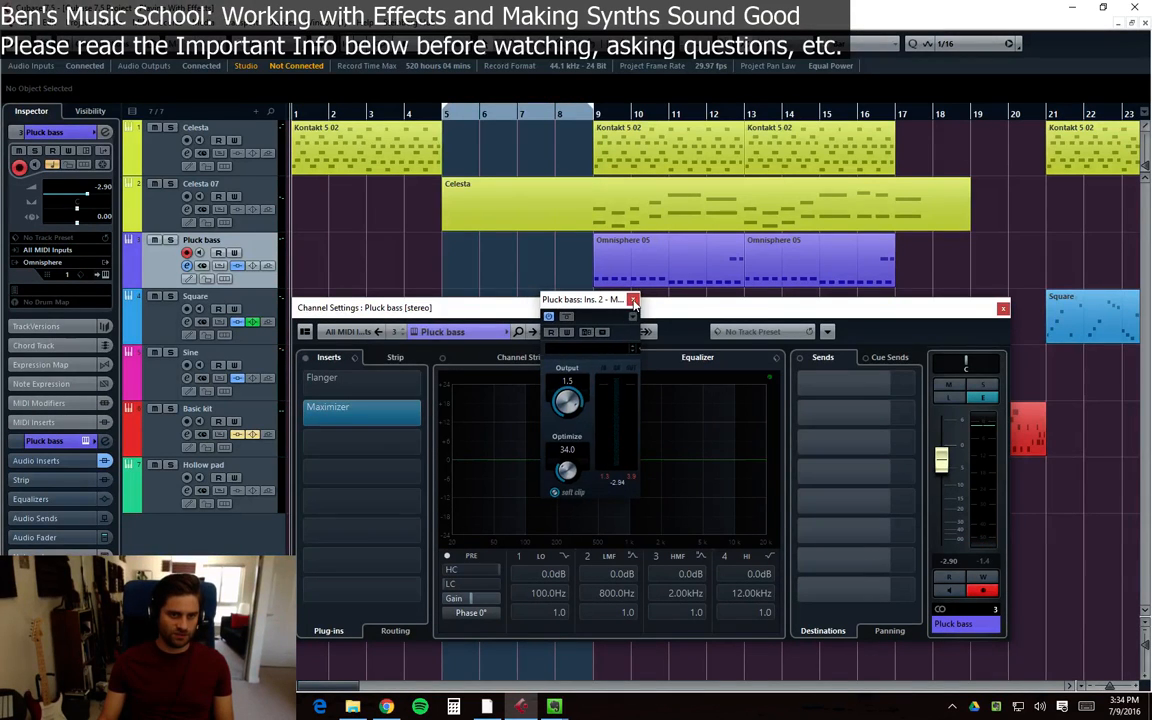
click(626, 300)
click(381, 439)
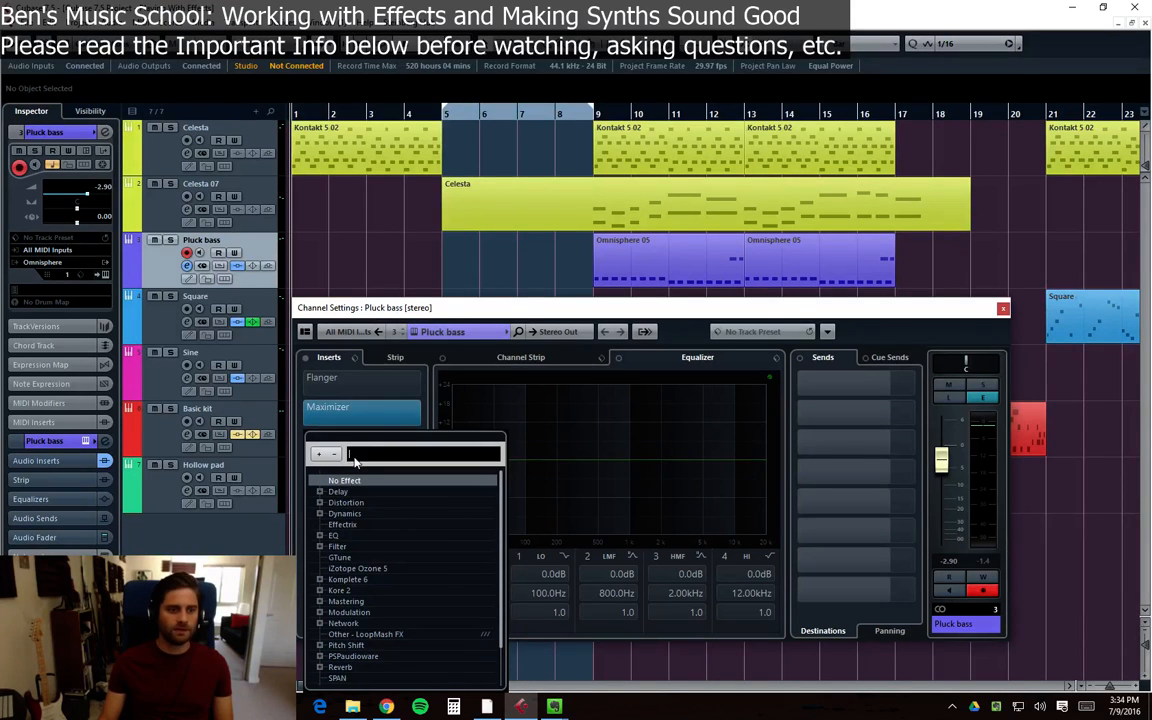
click(388, 386)
drag(626, 318, 619, 316)
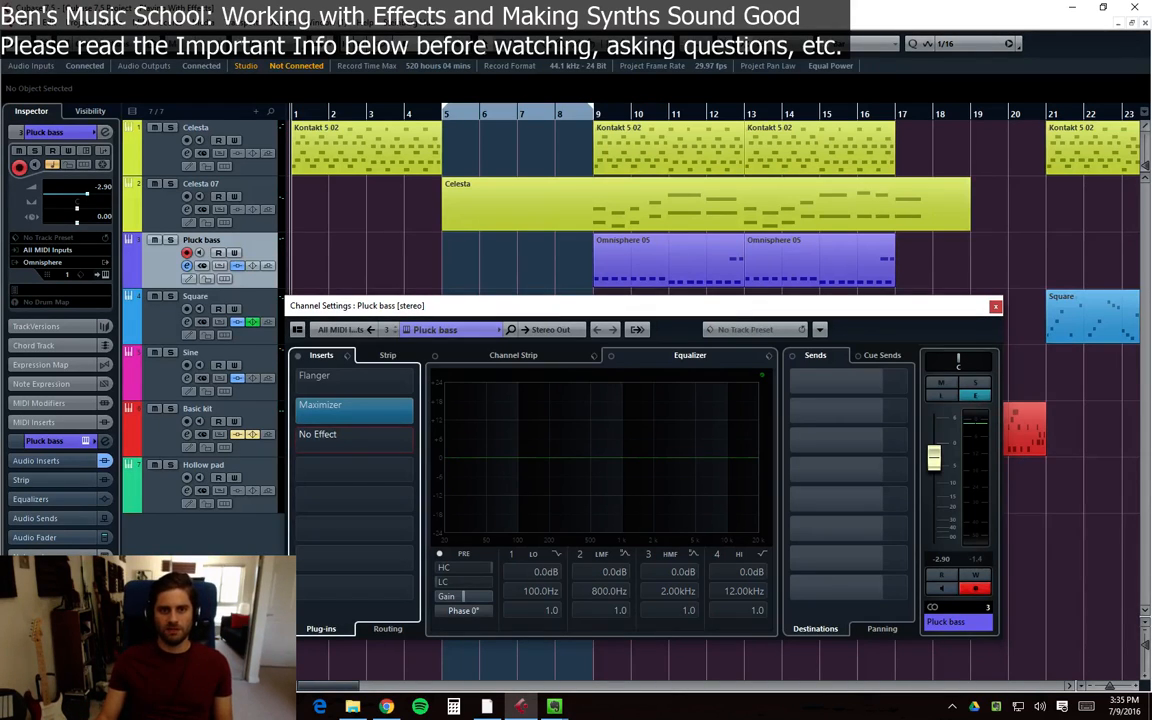
Compare the Celesta track's events at bars 1 and 9 and close the Pluck bass channel settings
click(614, 139)
click(346, 158)
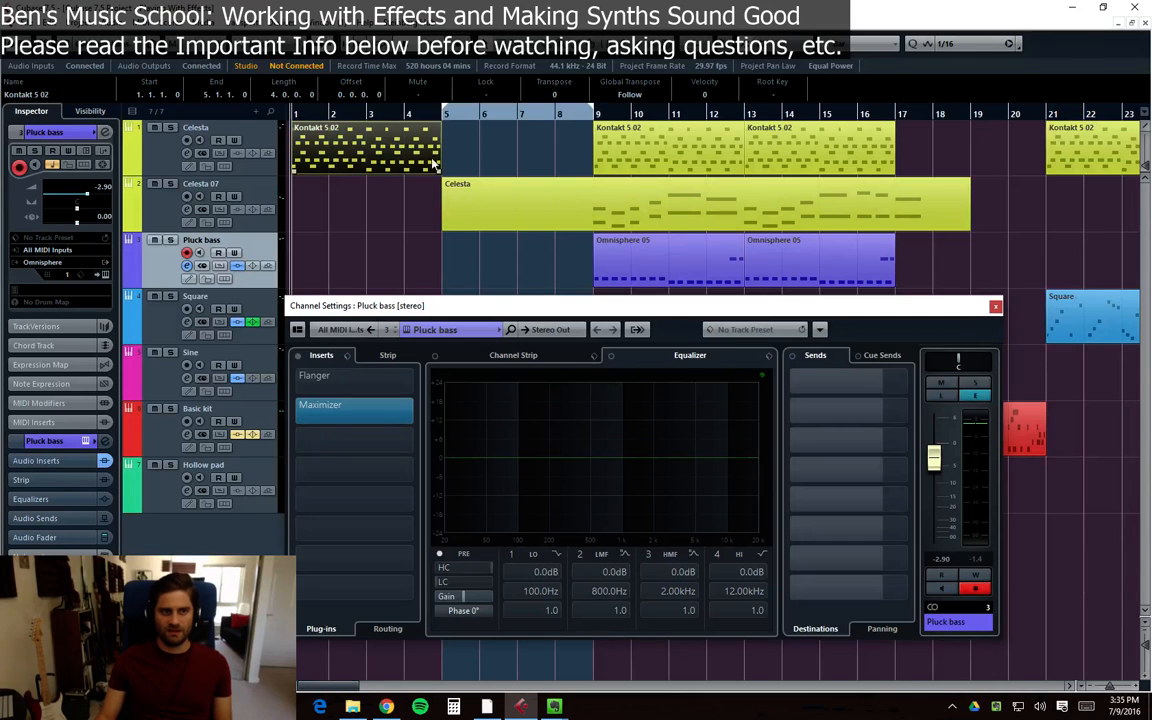
click(620, 160)
click(378, 162)
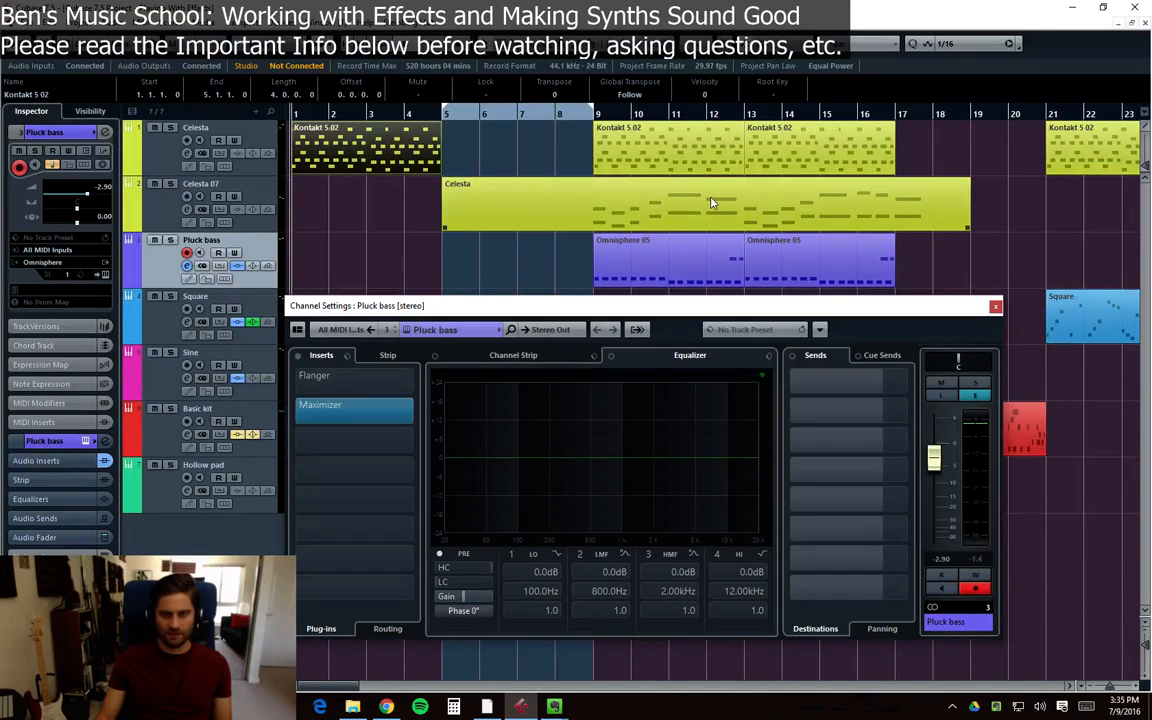
click(995, 306)
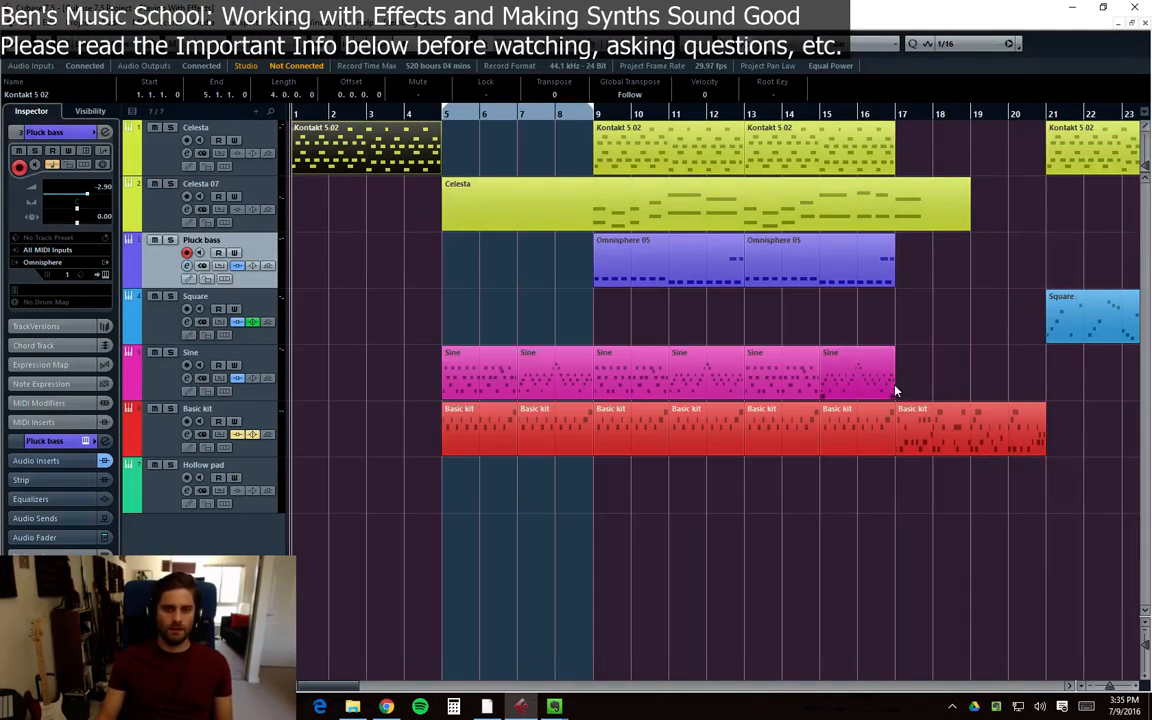
click(380, 491)
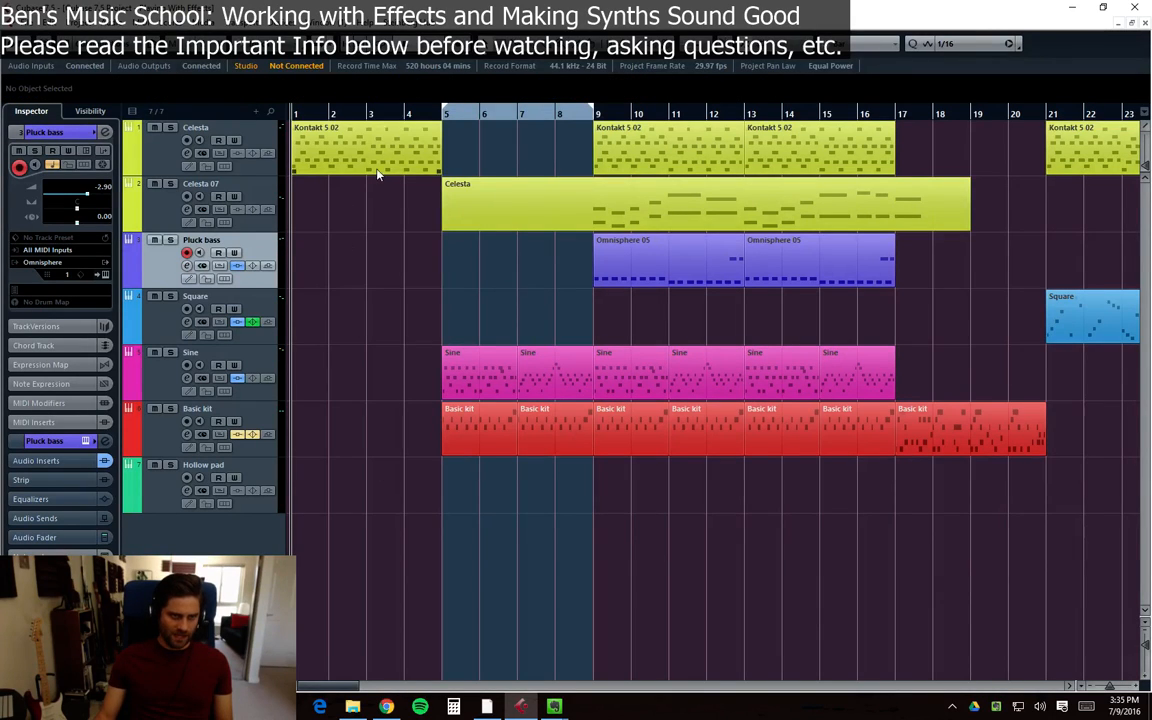
click(1018, 445)
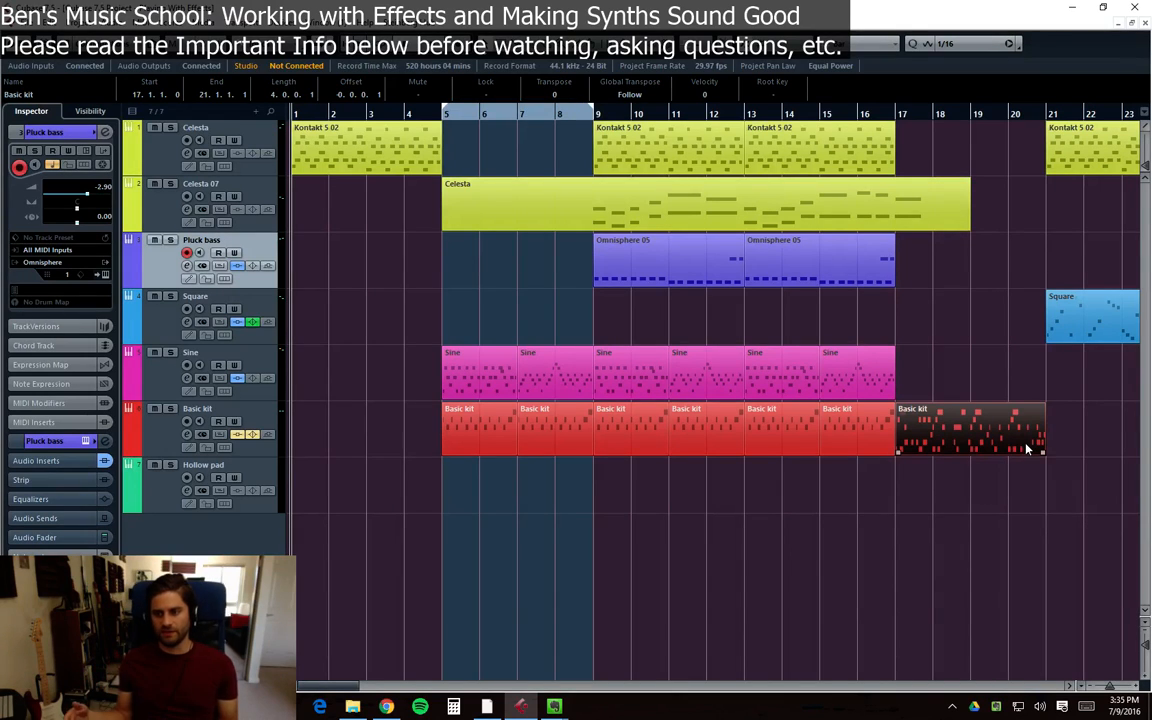
key(alt+Tab)
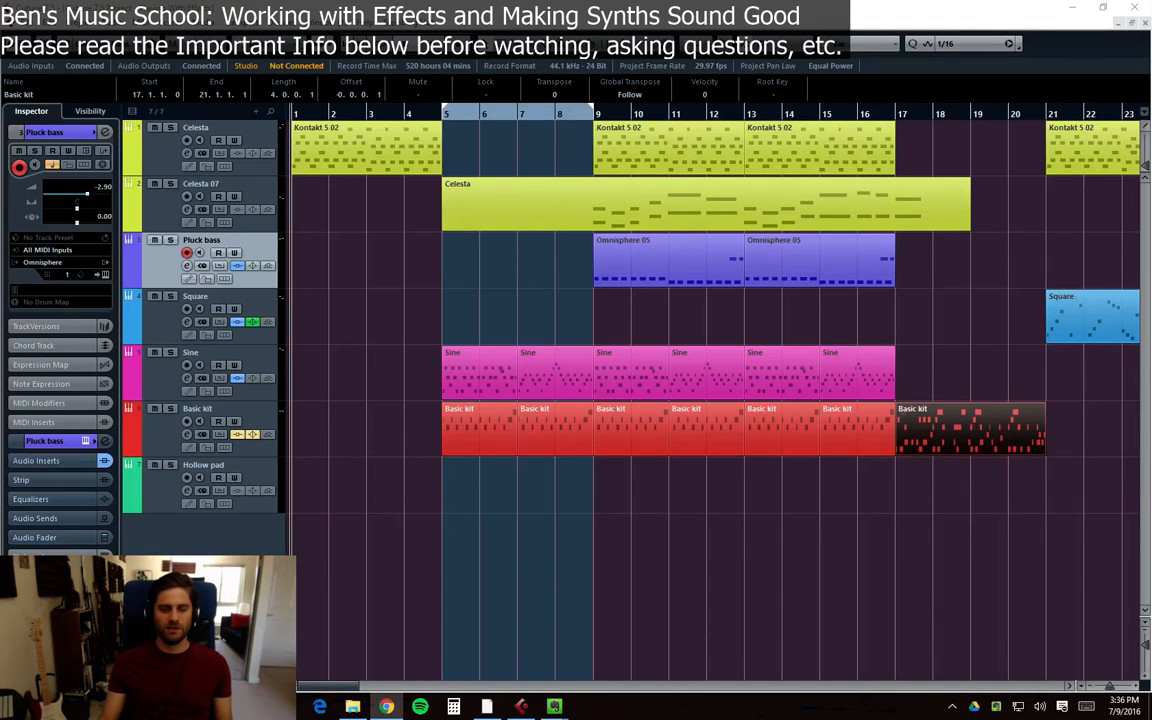
click(918, 371)
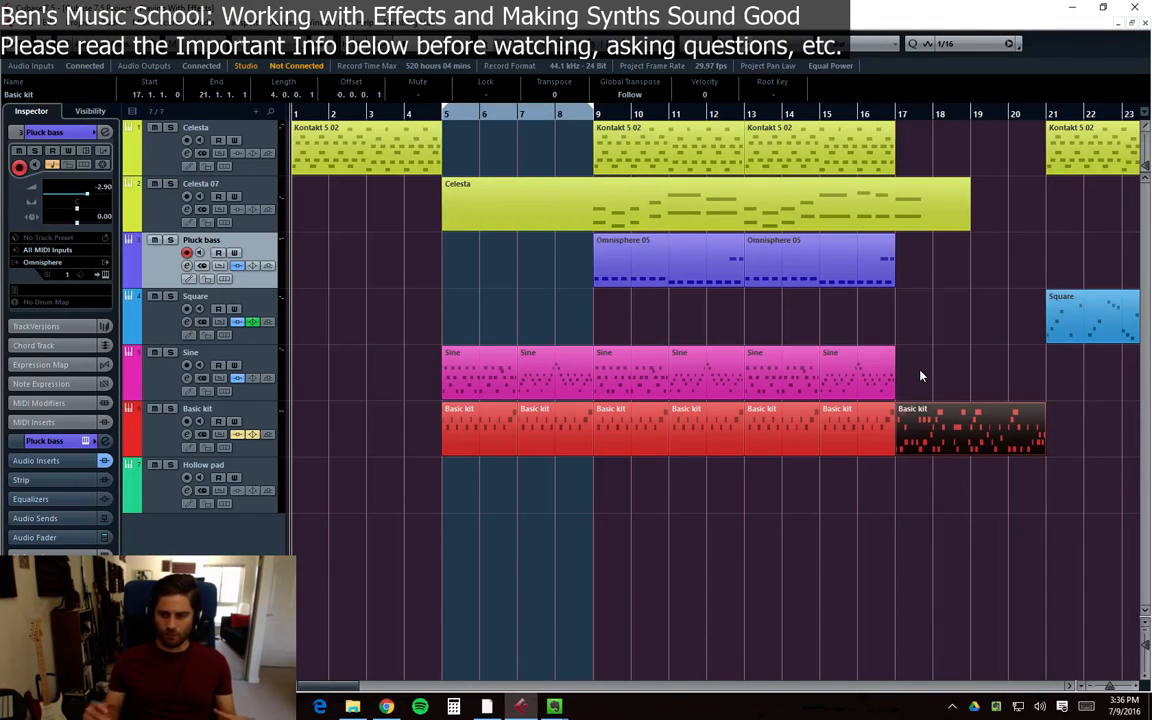
click(548, 447)
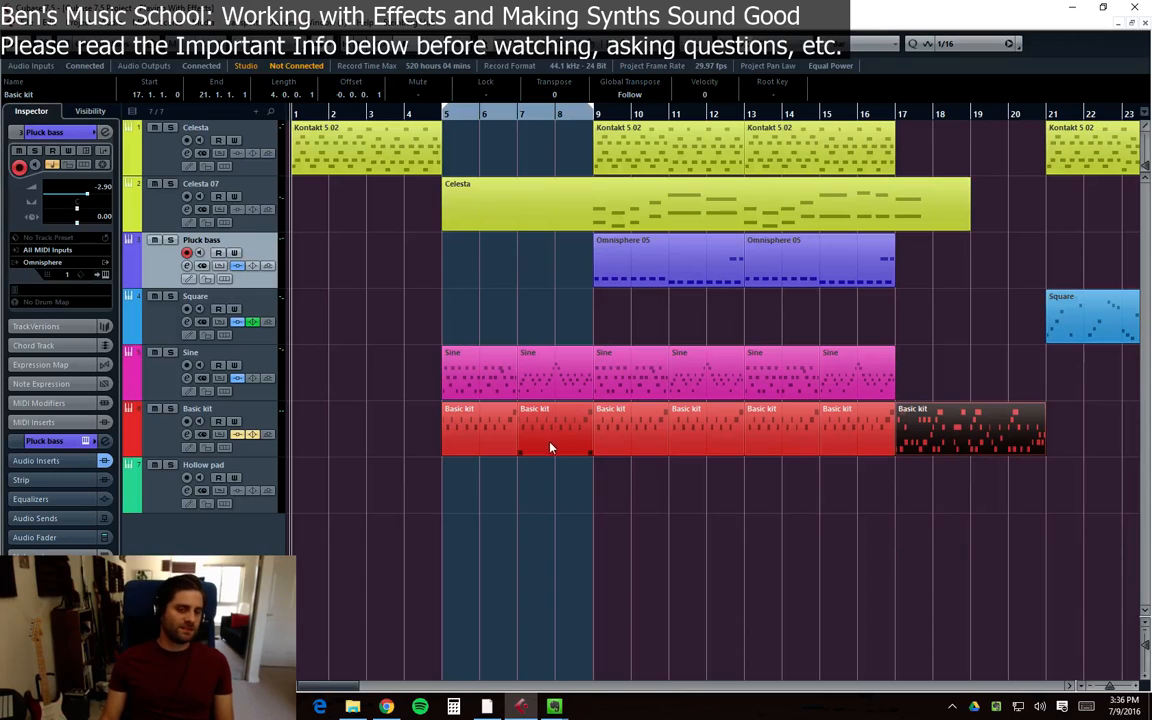
click(697, 331)
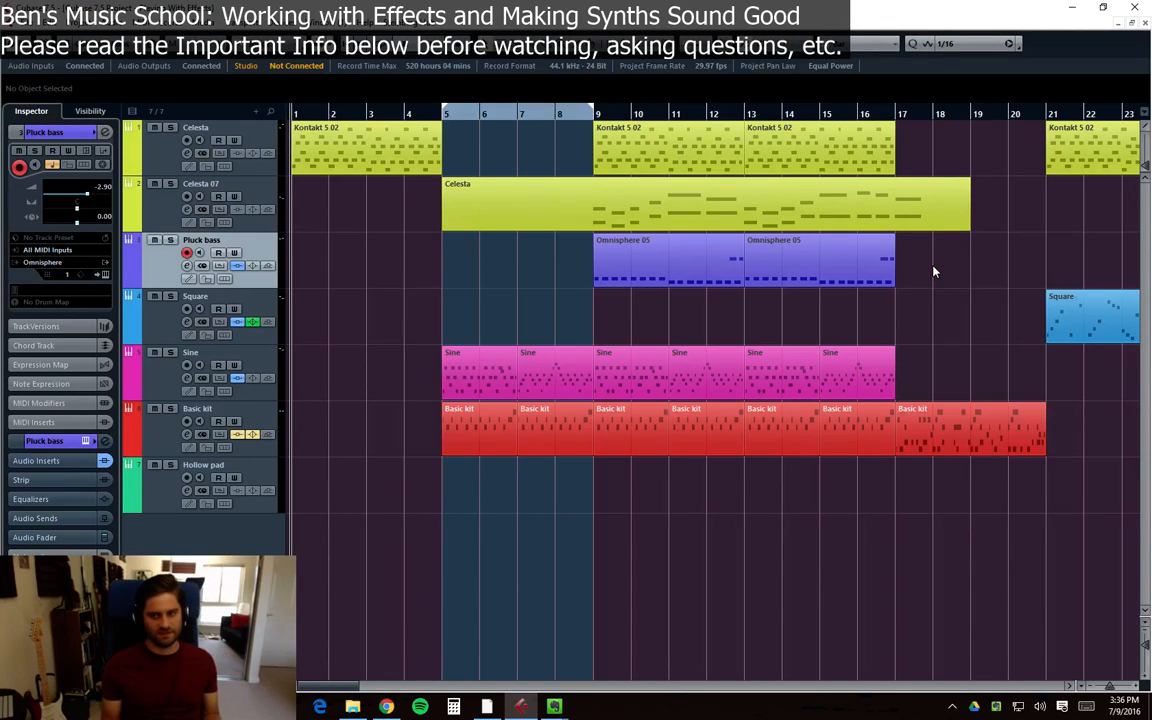
drag(868, 317, 880, 340)
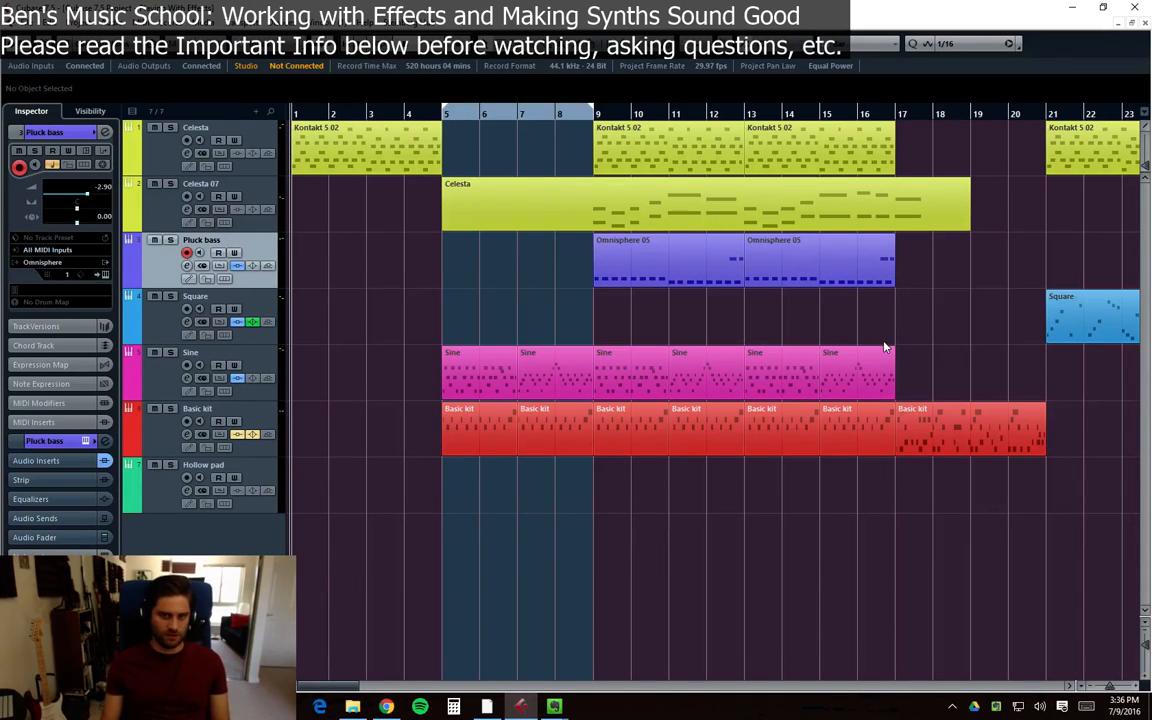
drag(866, 389, 886, 355)
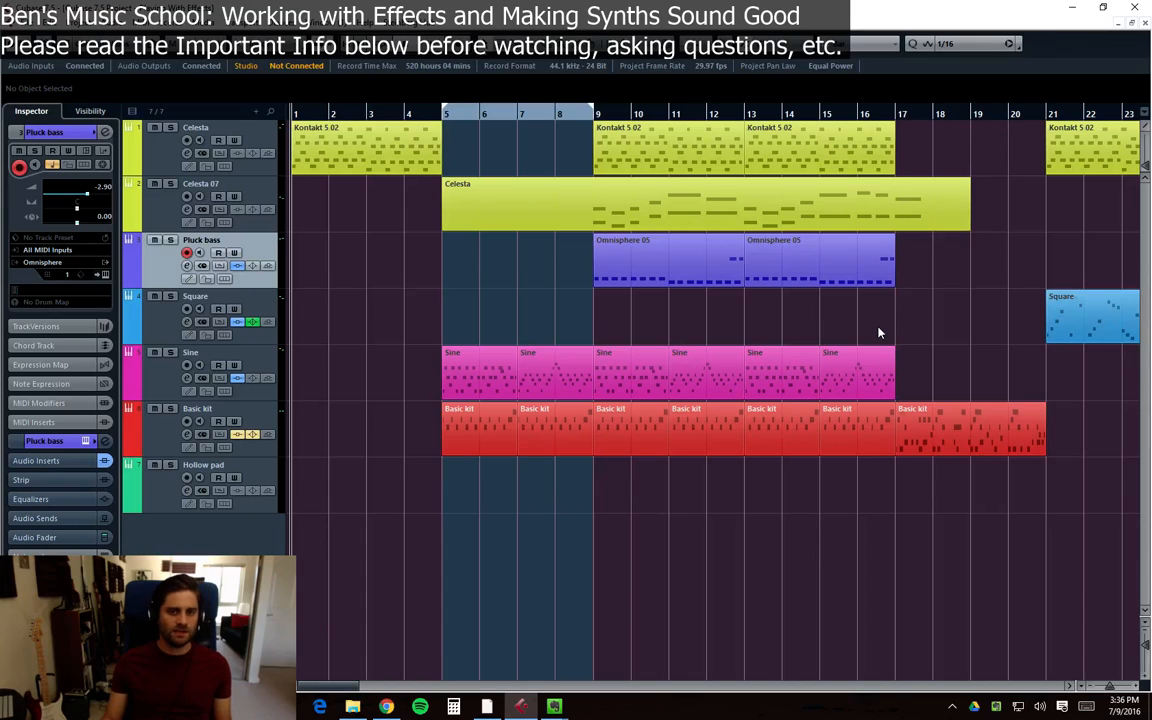
drag(906, 314, 810, 329)
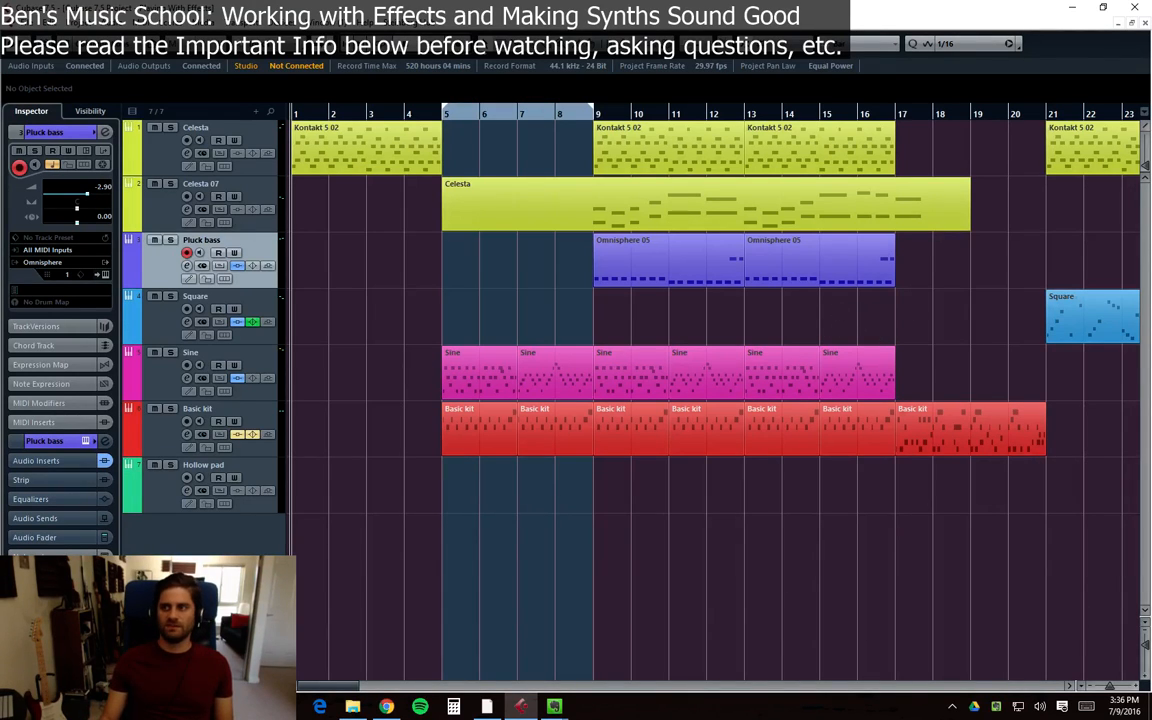
key(alt+Tab)
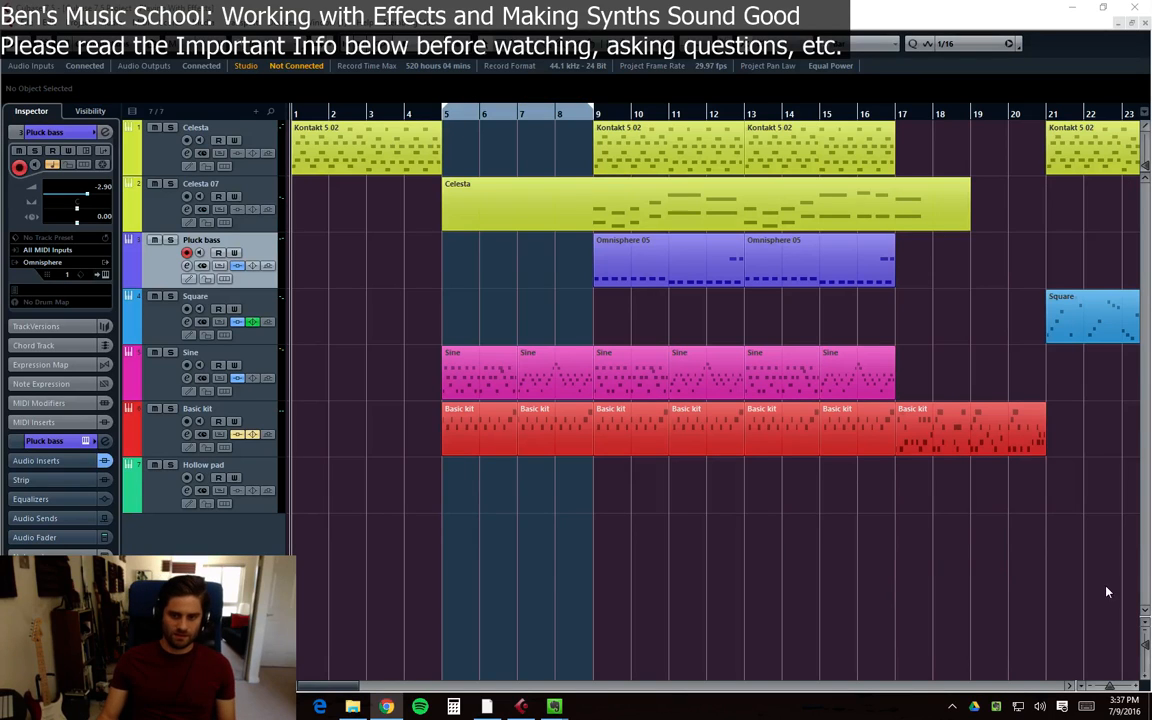
click(708, 512)
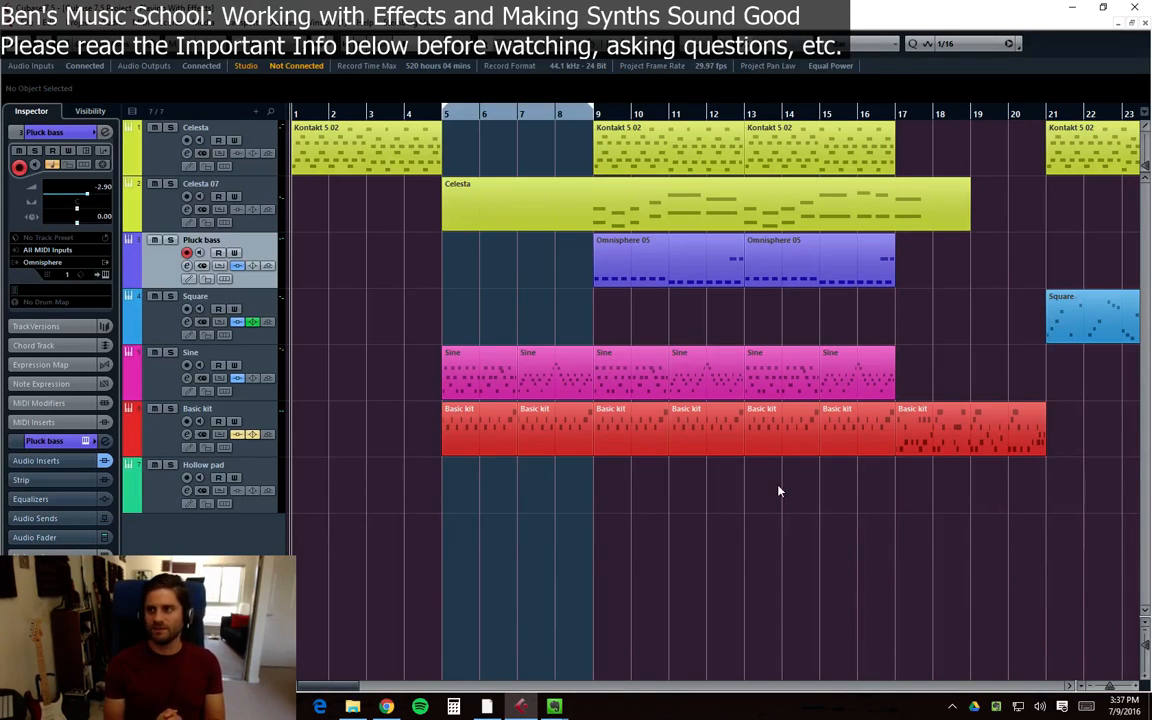
key(alt+Tab)
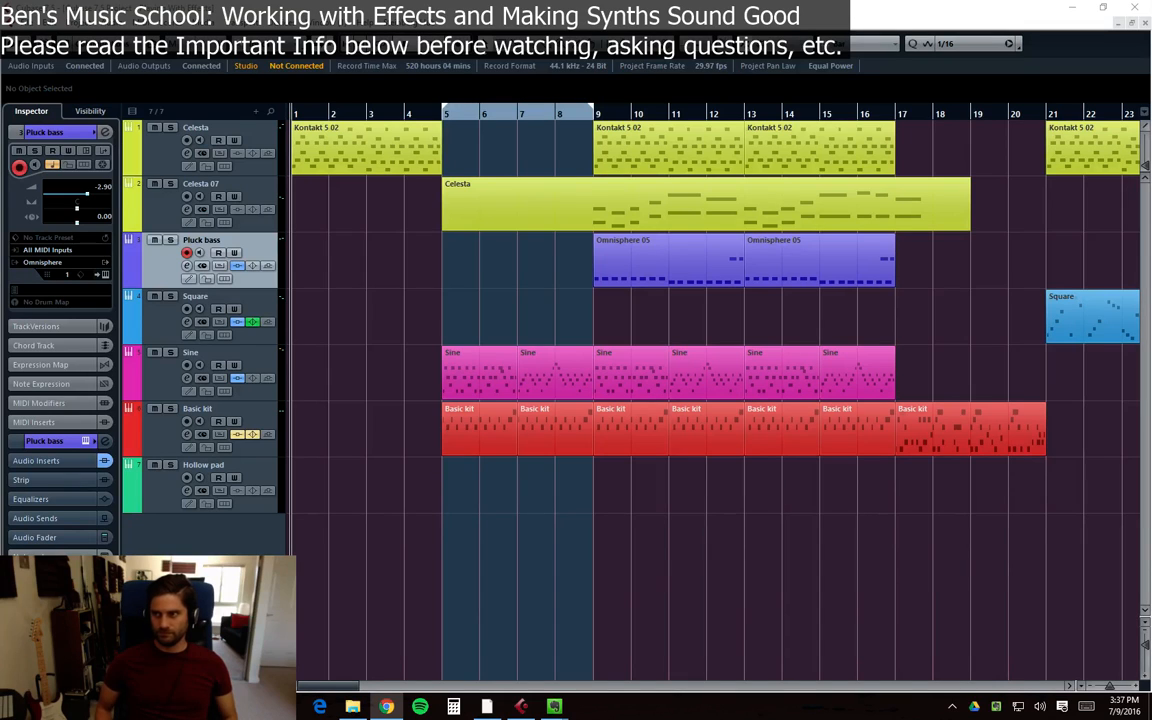
click(720, 592)
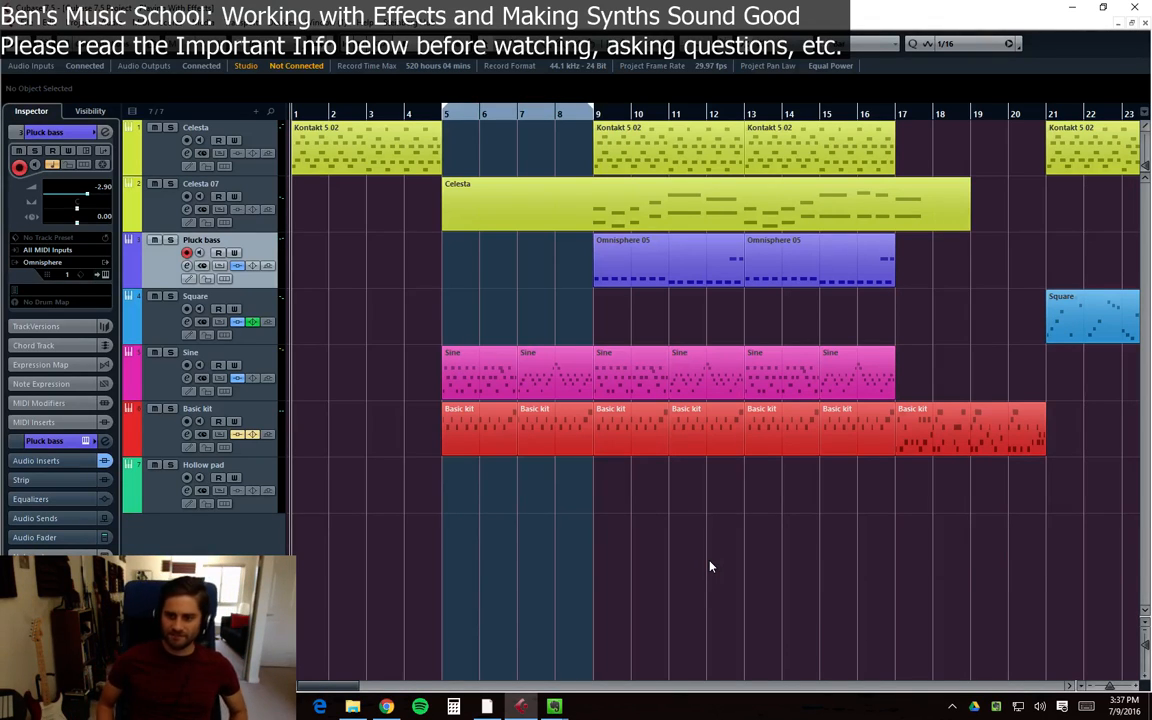
drag(971, 368, 377, 408)
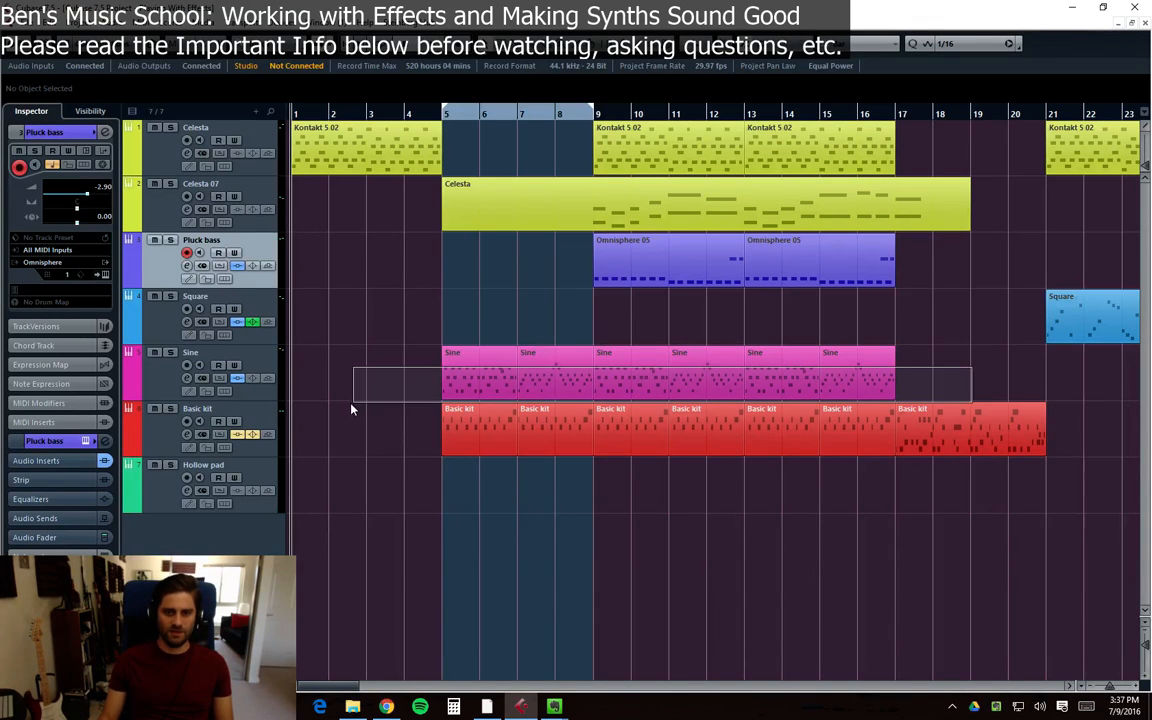
drag(373, 308, 949, 396)
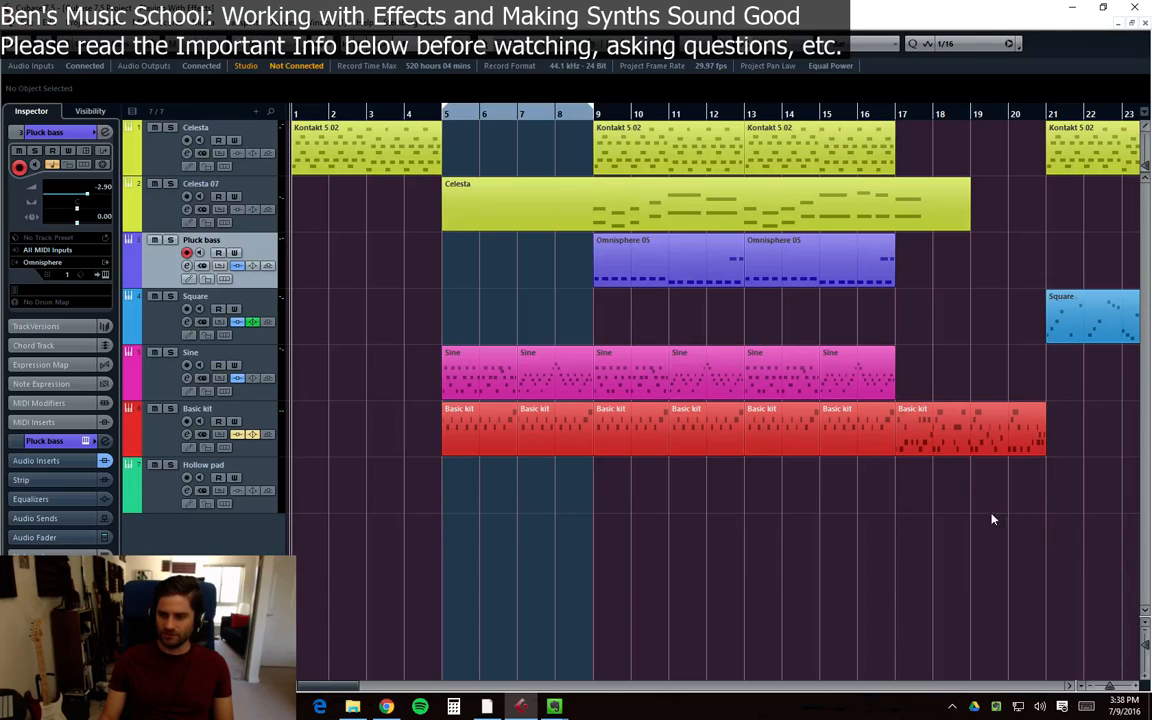